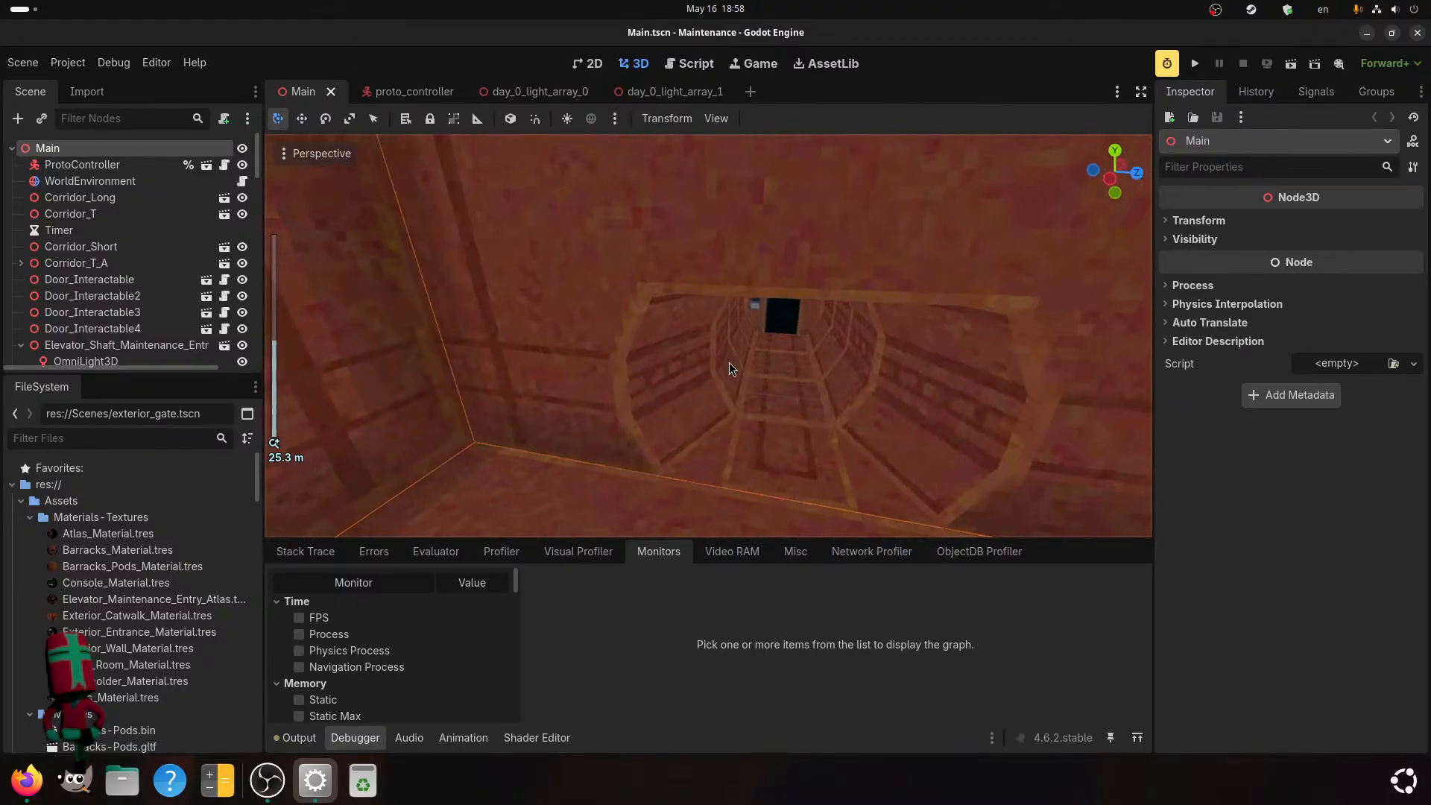
Examine the level's tunnel, elevator shaft, corridors and the room of numbered pods in the 3D view.
middle_drag(739, 362, 847, 354)
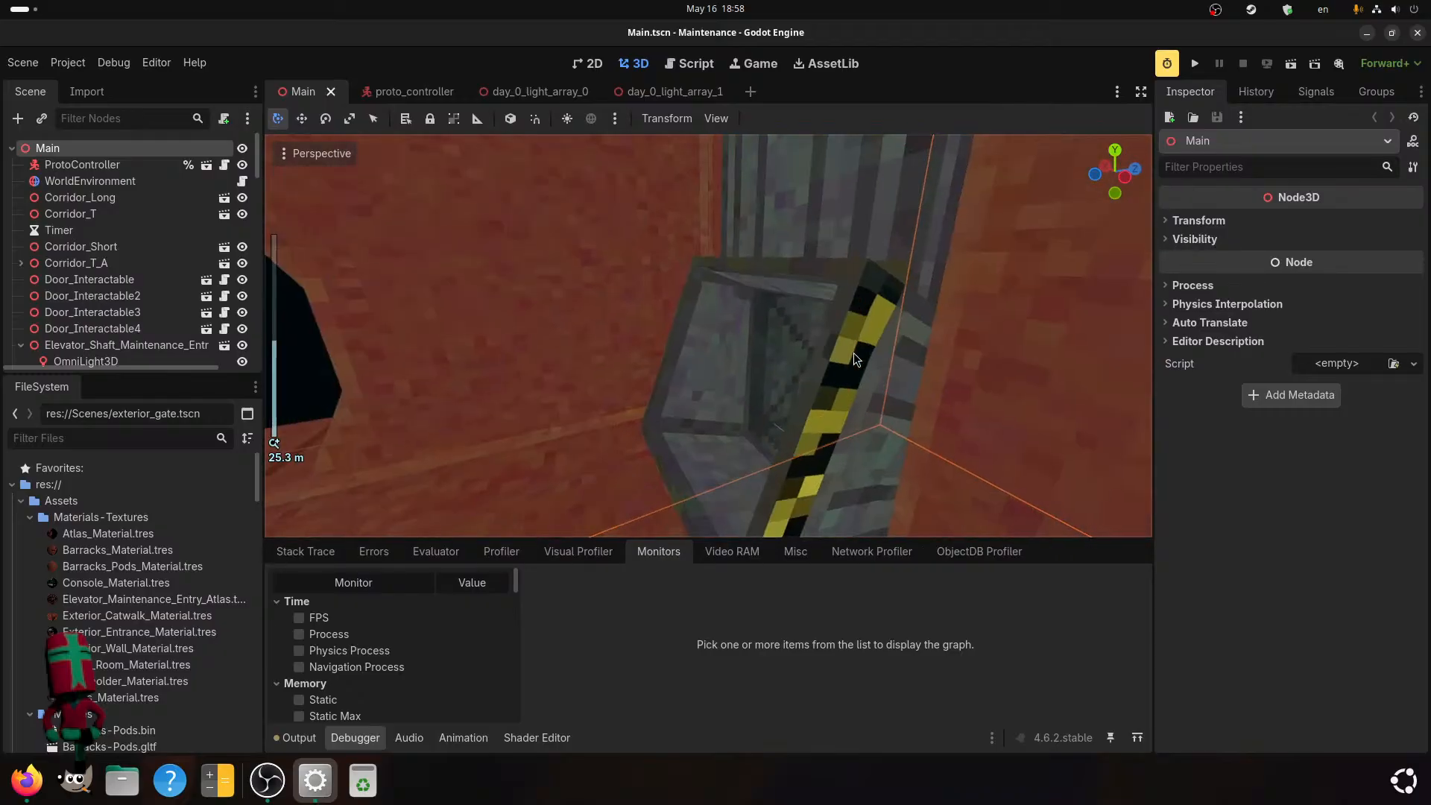
scroll(850, 360, down, 4)
middle_drag(711, 419, 743, 369)
scroll(797, 450, down, 2)
scroll(784, 417, down, 2)
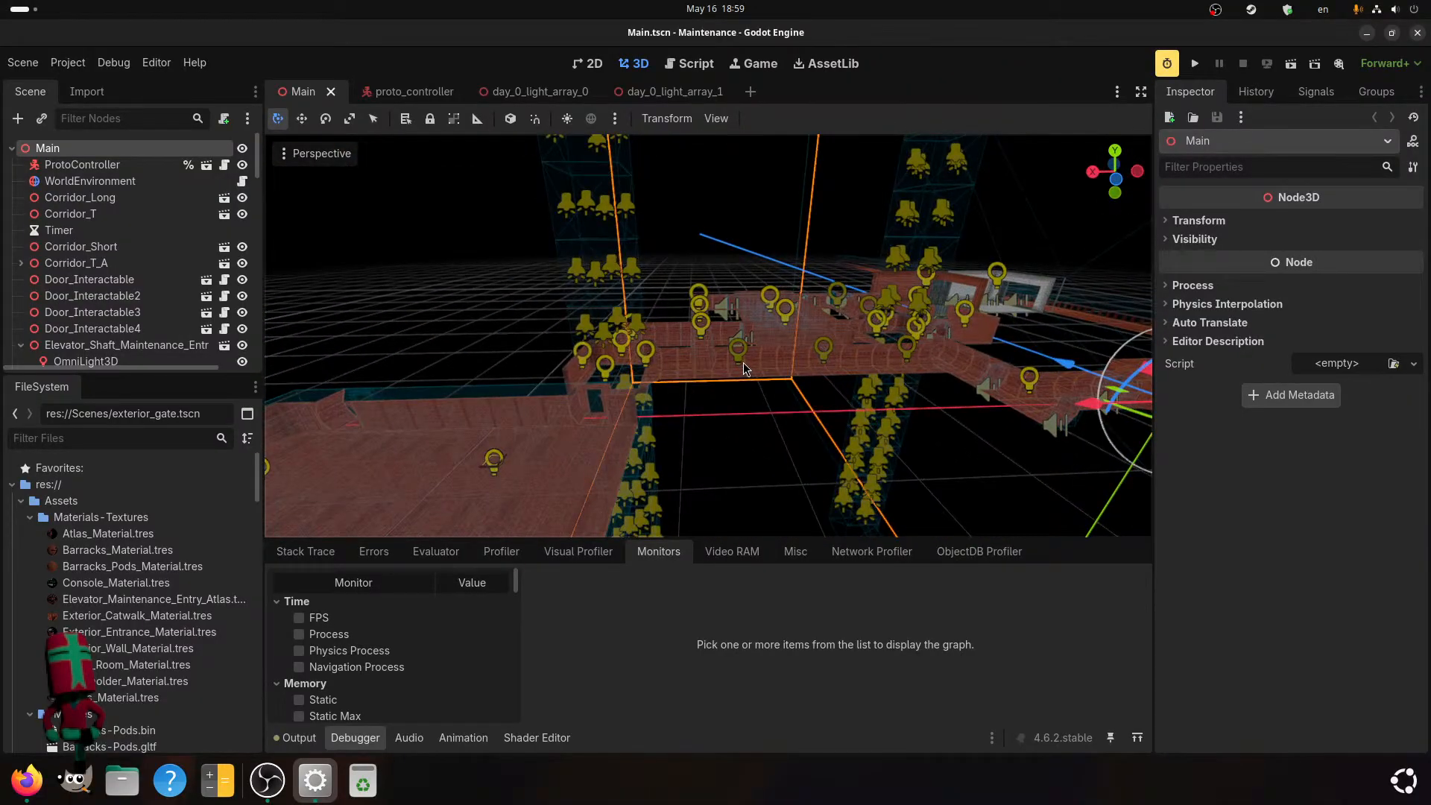
shift+middle_drag(773, 417, 470, 409)
scroll(469, 410, up, 6)
shift+middle_drag(679, 412, 522, 394)
scroll(522, 386, up, 2)
shift+middle_drag(807, 347, 700, 349)
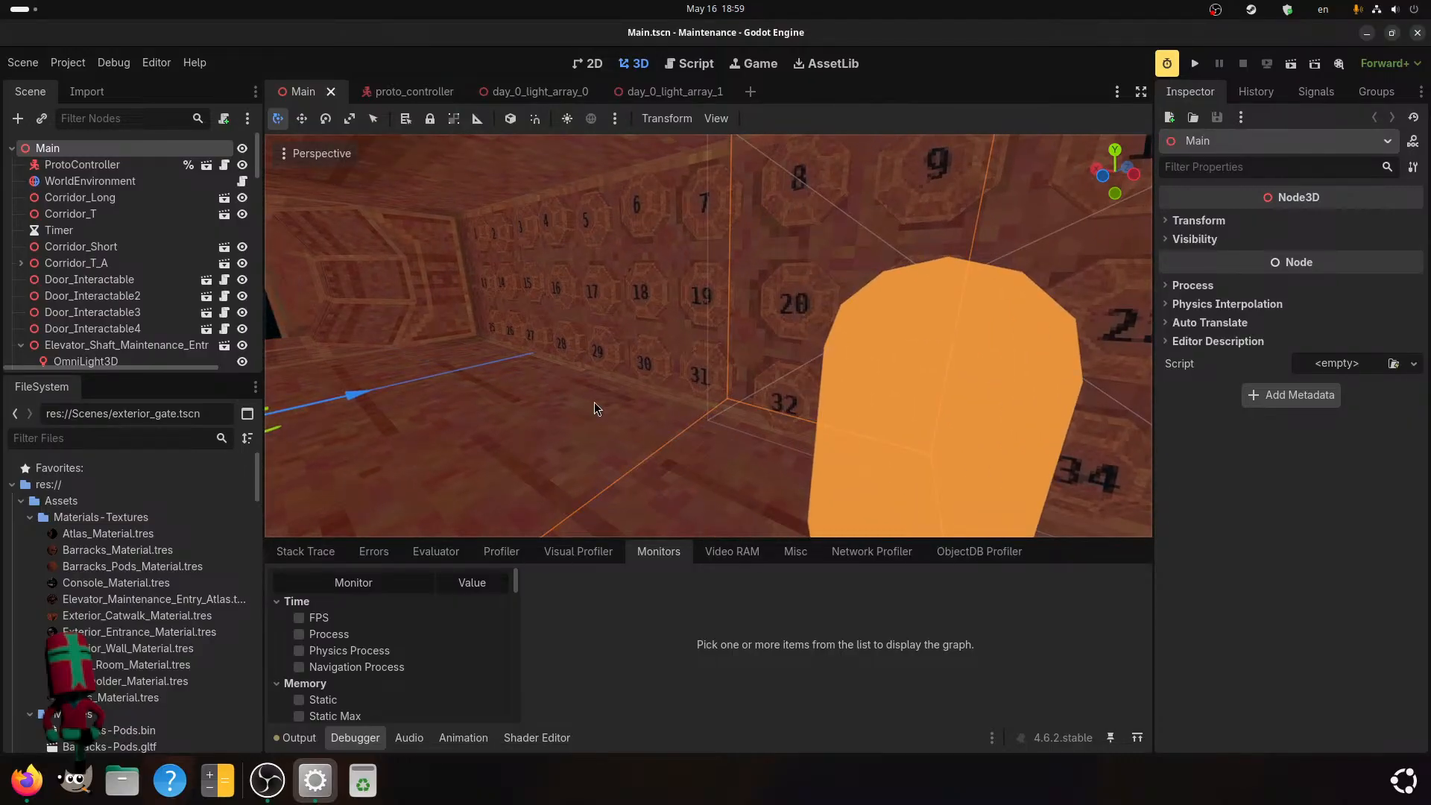
Look through the project's mesh assets from the barracks files to the exterior entrance files, and view the whole level.
scroll(89, 607, down, 2)
scroll(95, 637, down, 5)
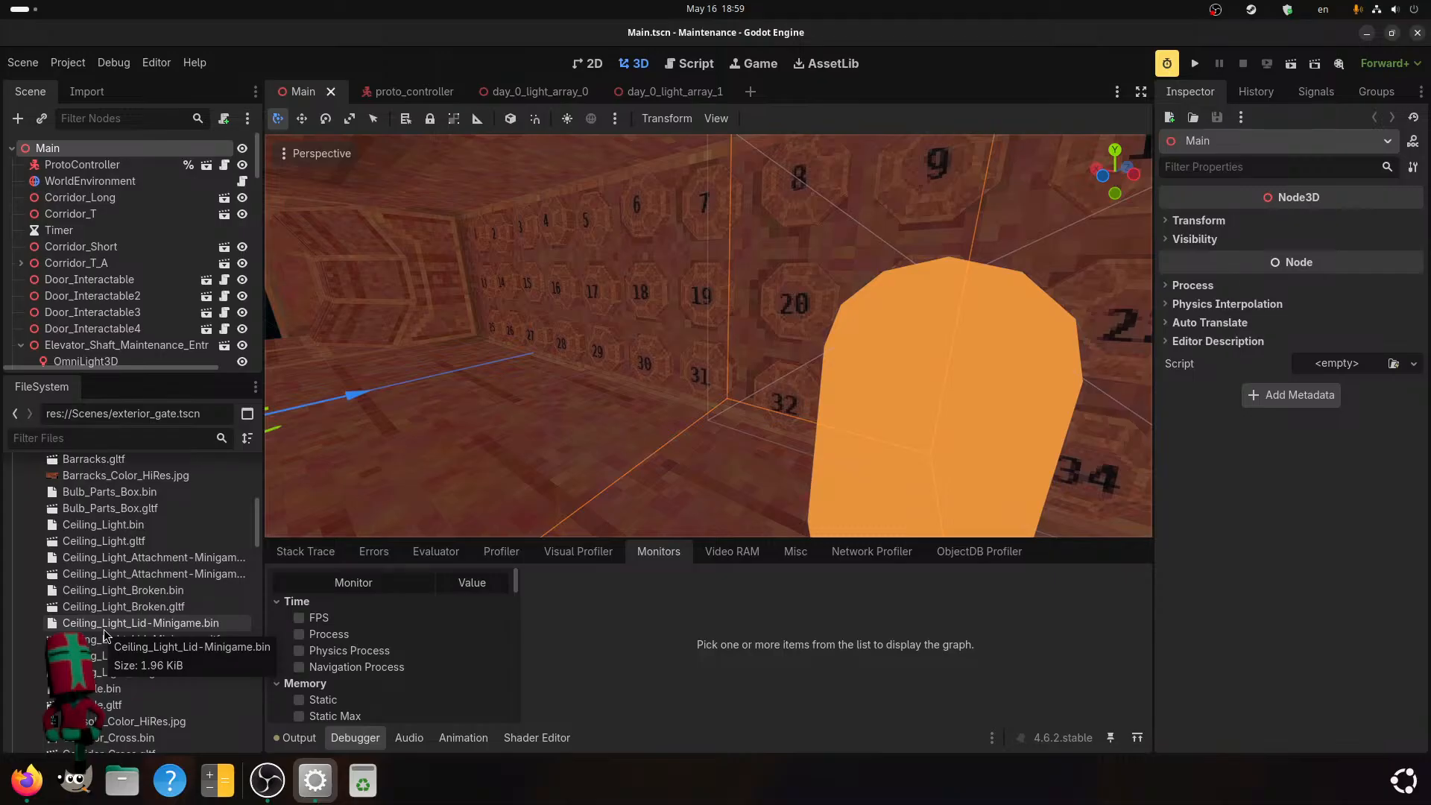
scroll(104, 635, down, 2)
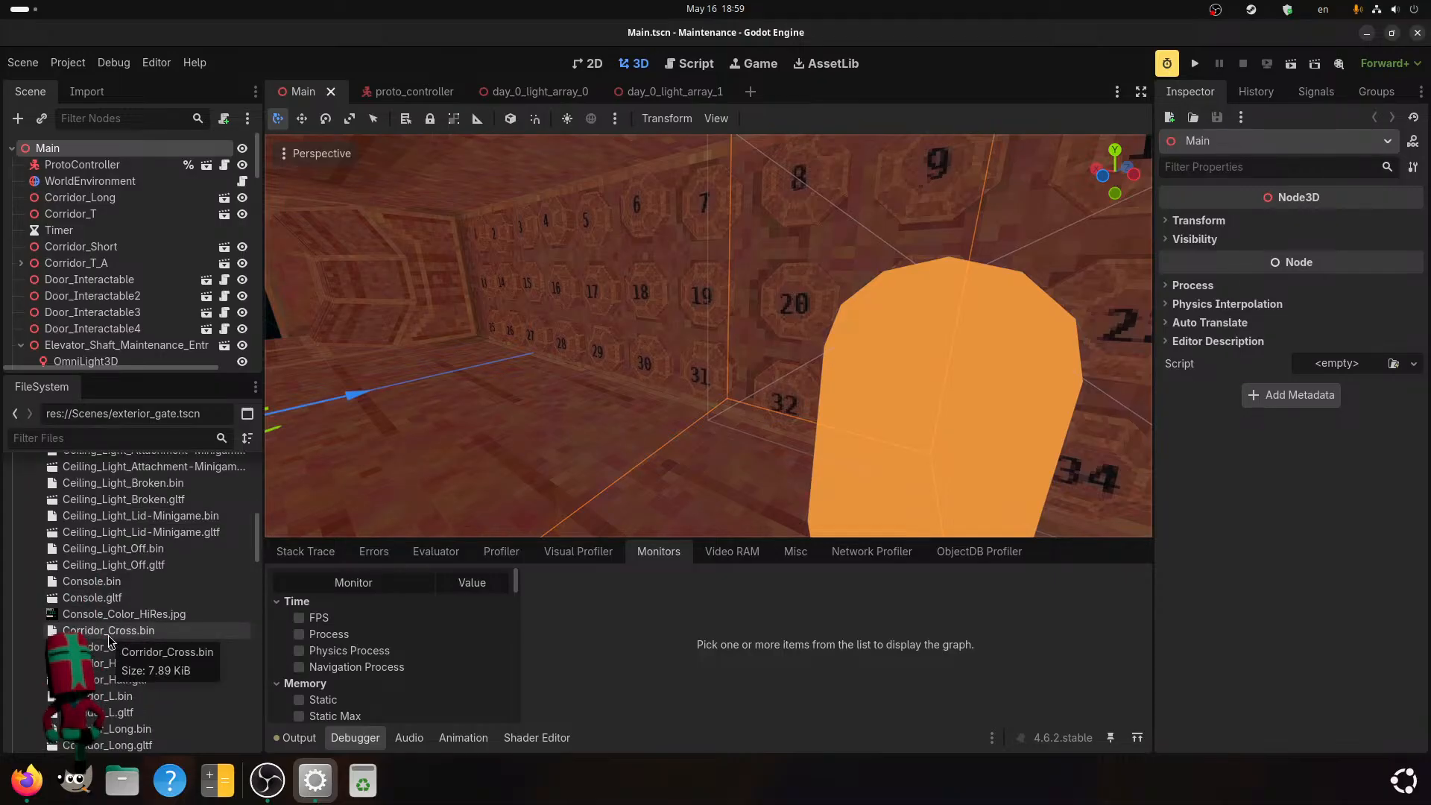
scroll(112, 644, down, 2)
scroll(119, 653, down, 5)
scroll(126, 659, down, 5)
scroll(711, 404, down, 8)
middle_drag(569, 396, 644, 428)
scroll(633, 409, down, 4)
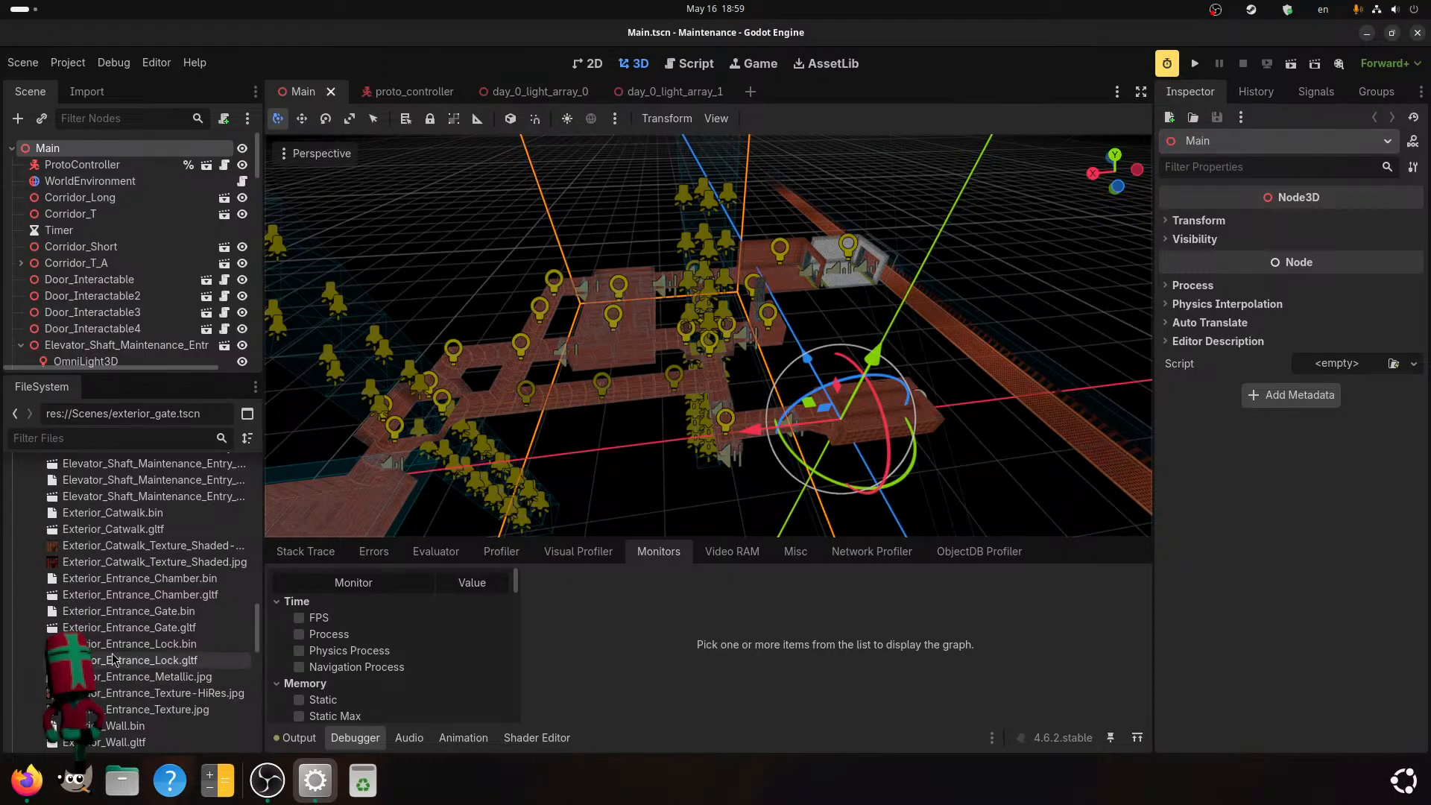
Enable the FPS, Process and Static memory monitors in the debugger.
scroll(299, 639, down, 1)
click(299, 602)
click(299, 619)
scroll(348, 660, down, 3)
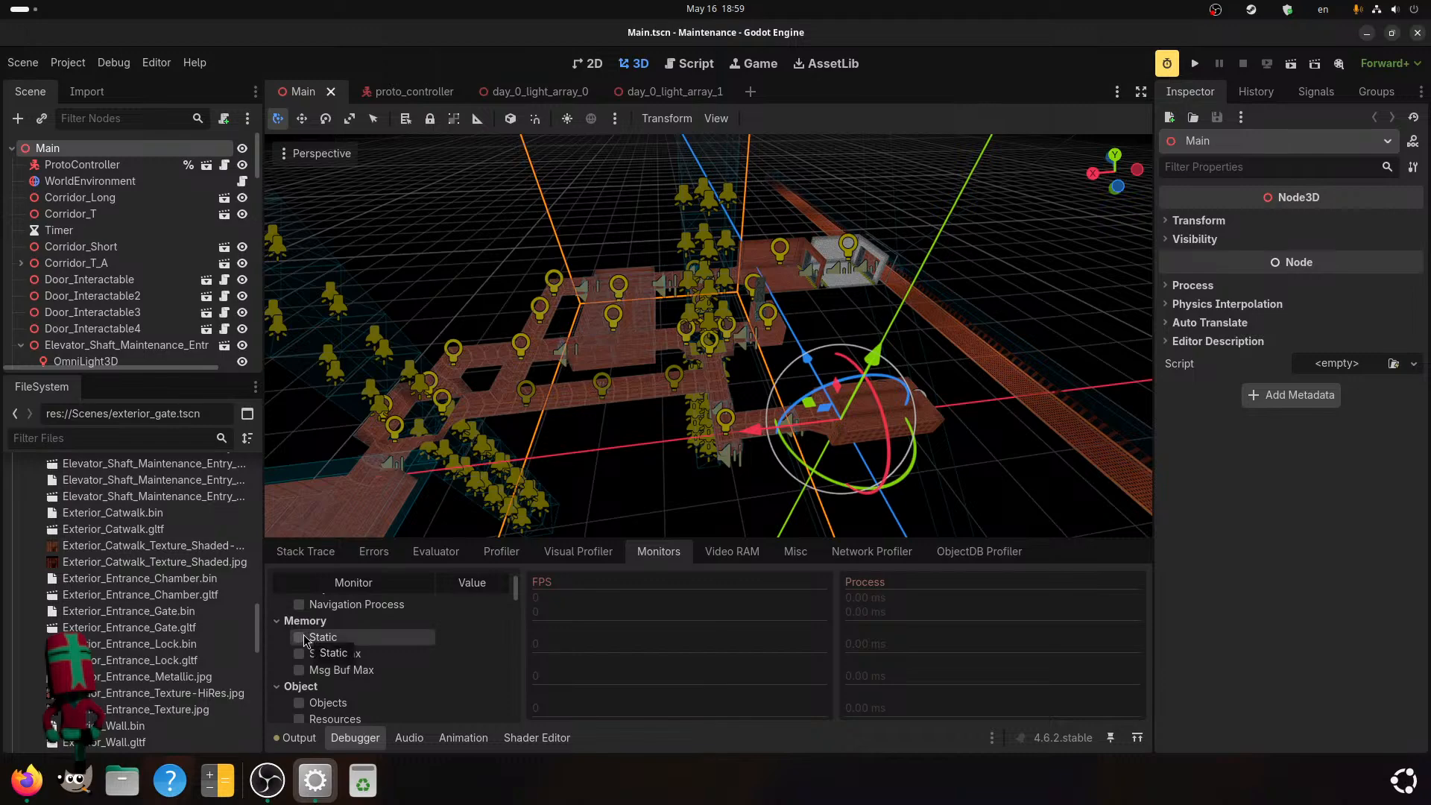
click(304, 640)
Enable the Total Primitives Drawn, Total Draw Calls and Video Mem monitors, leaving Total Objects Drawn disabled.
scroll(302, 663, down, 4)
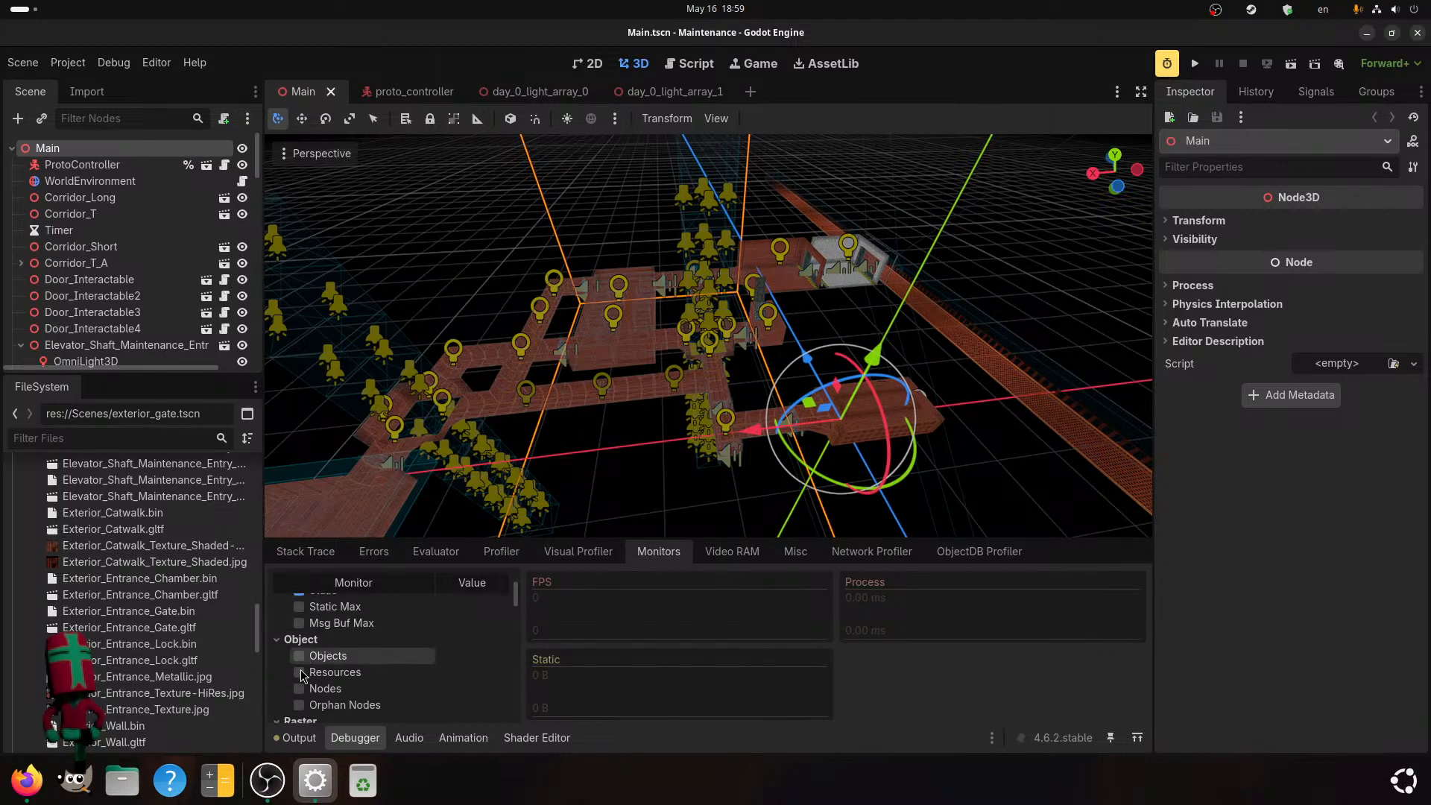
scroll(302, 677, down, 4)
click(302, 676)
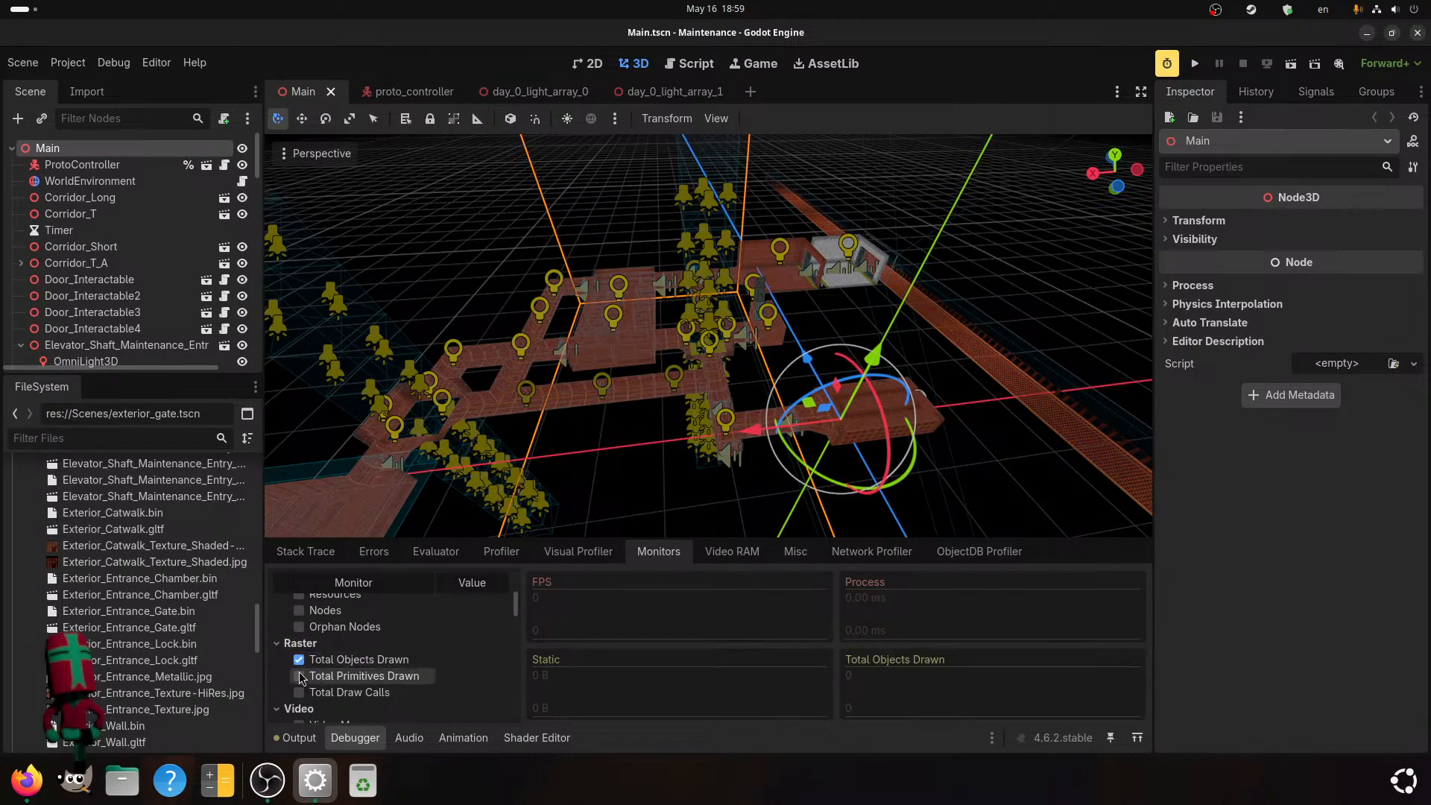
click(300, 659)
click(300, 676)
click(300, 692)
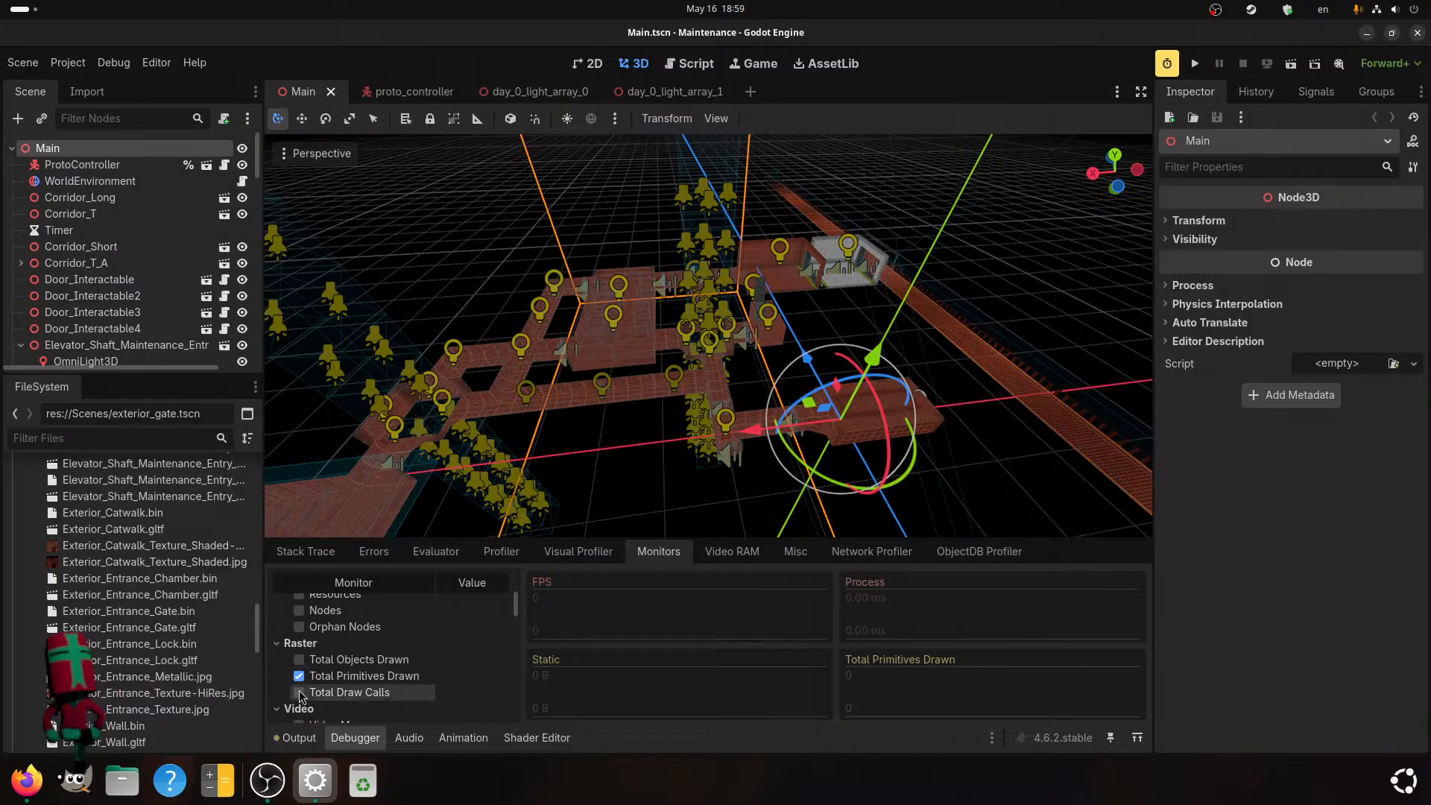
scroll(302, 682, down, 4)
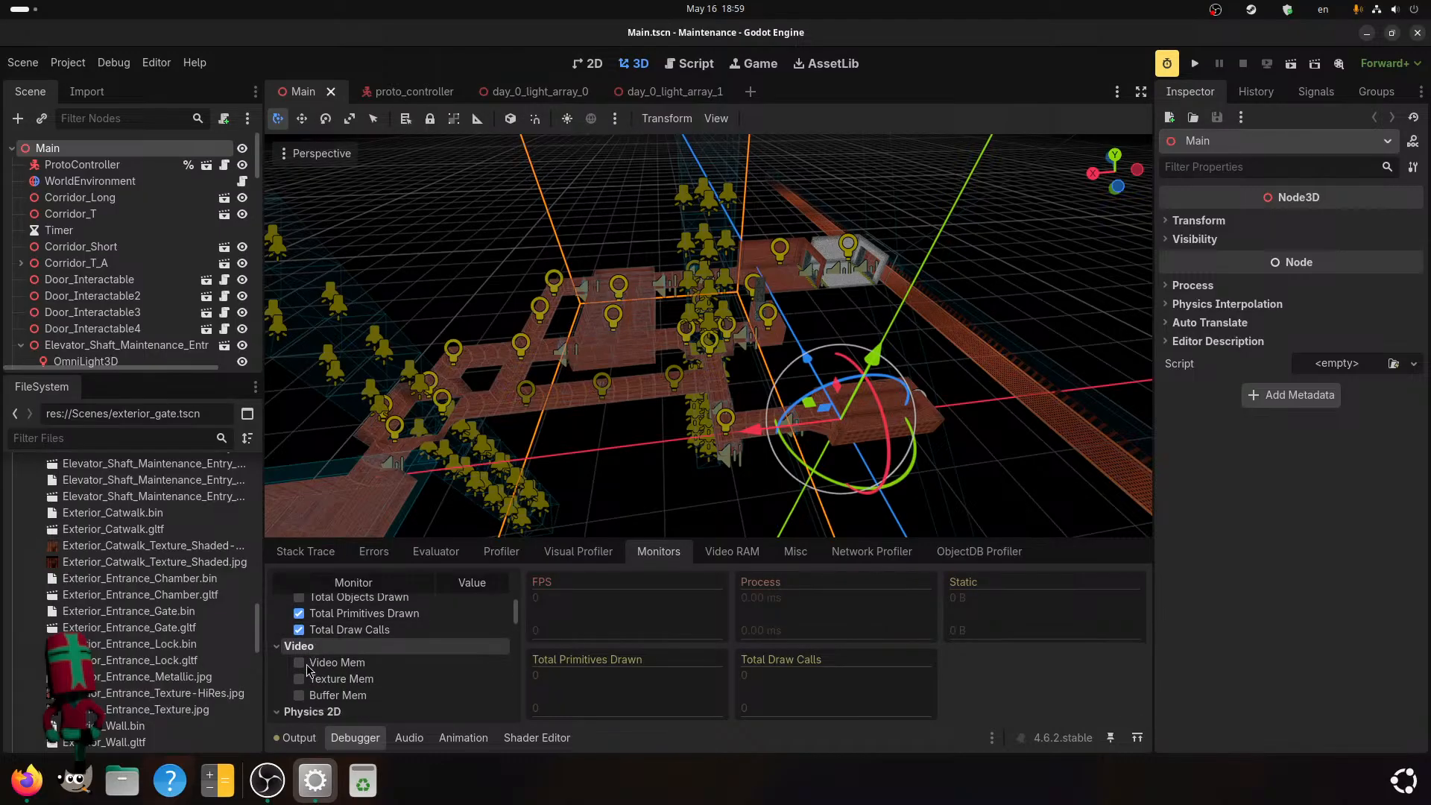
click(299, 663)
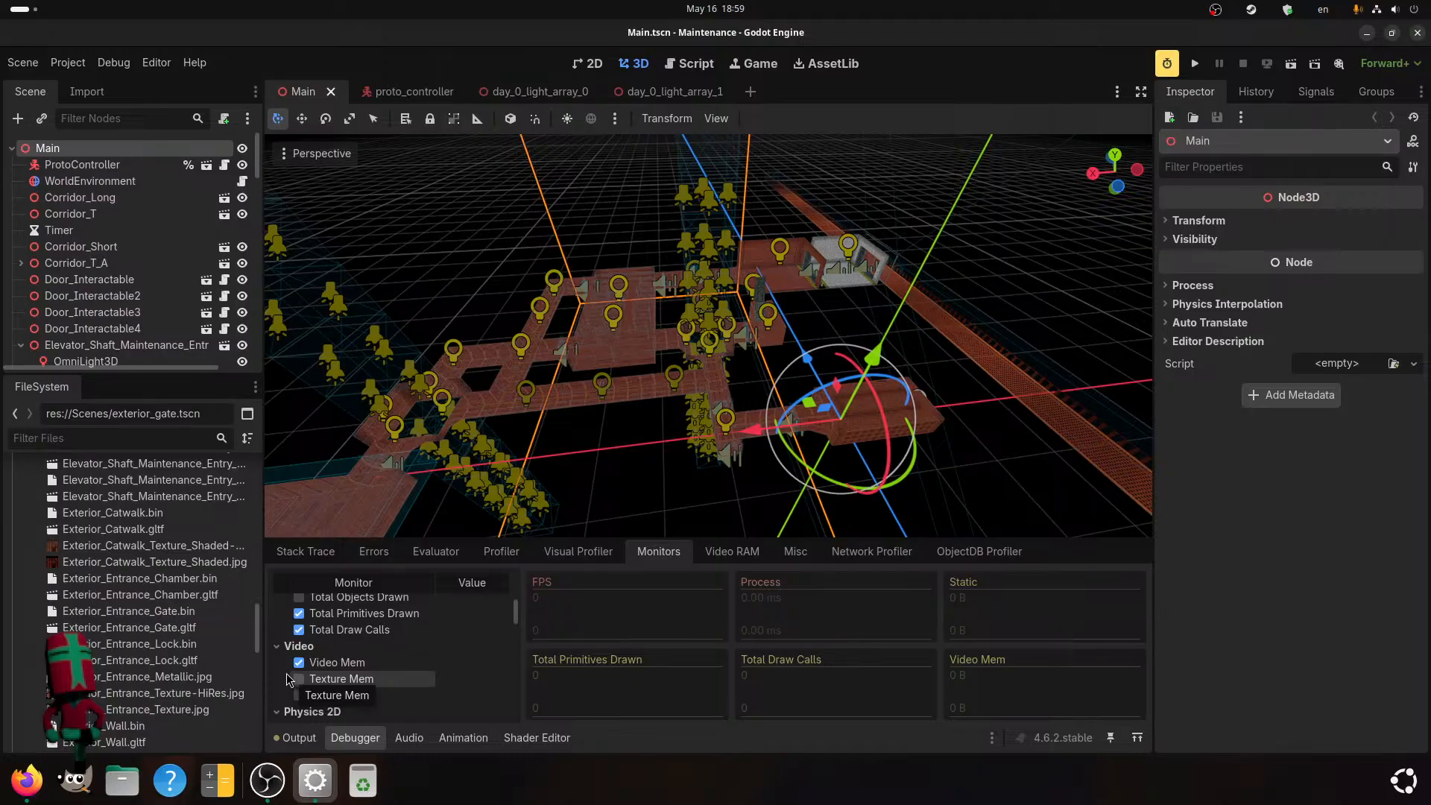
Examine the overall level layout and check the file details of the exterior catwalk's alpha texture.
scroll(561, 387, down, 3)
shift+middle_drag(561, 387, 501, 450)
scroll(504, 449, up, 4)
middle_drag(625, 386, 706, 349)
scroll(677, 313, up, 5)
scroll(723, 329, up, 2)
scroll(652, 454, down, 8)
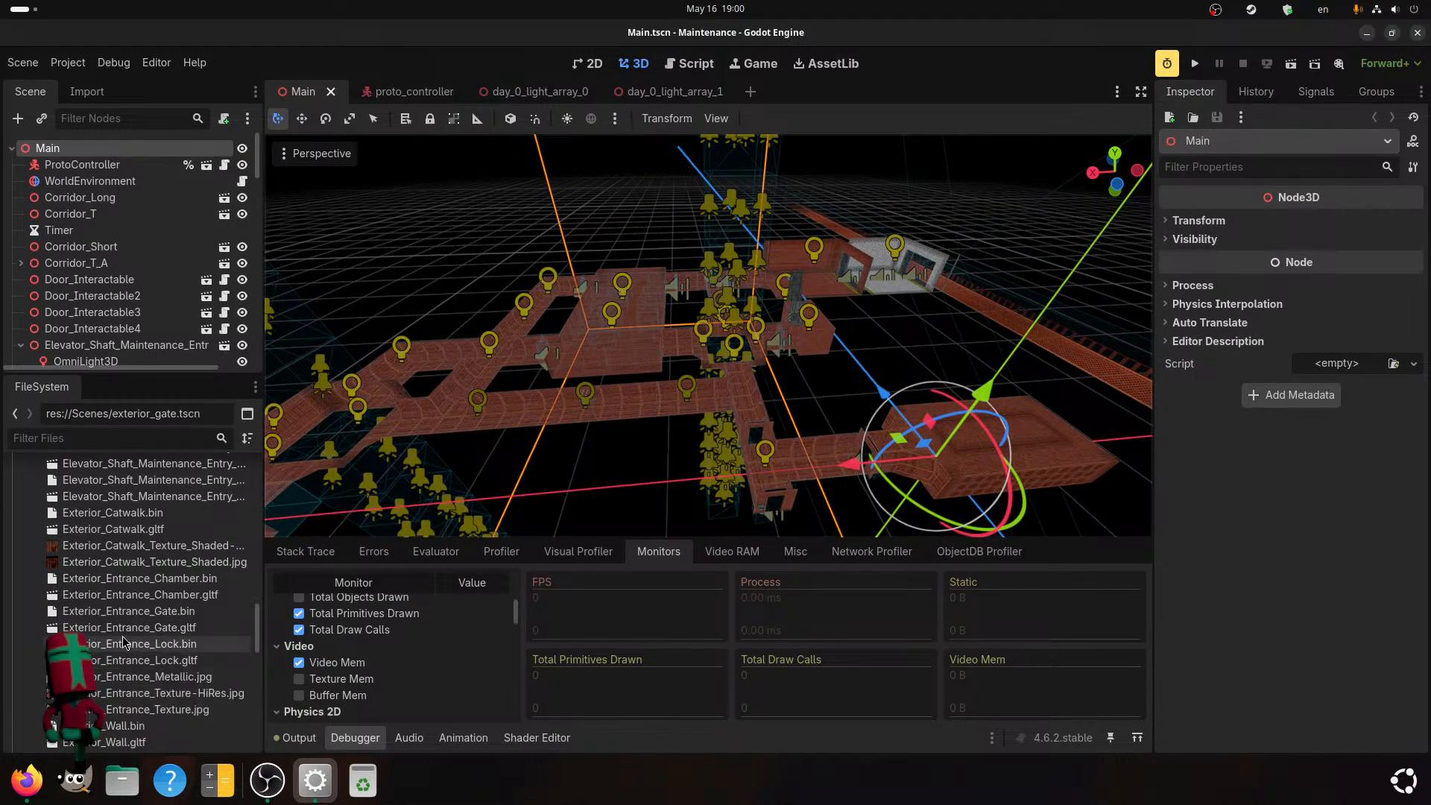
mouse_move(131, 551)
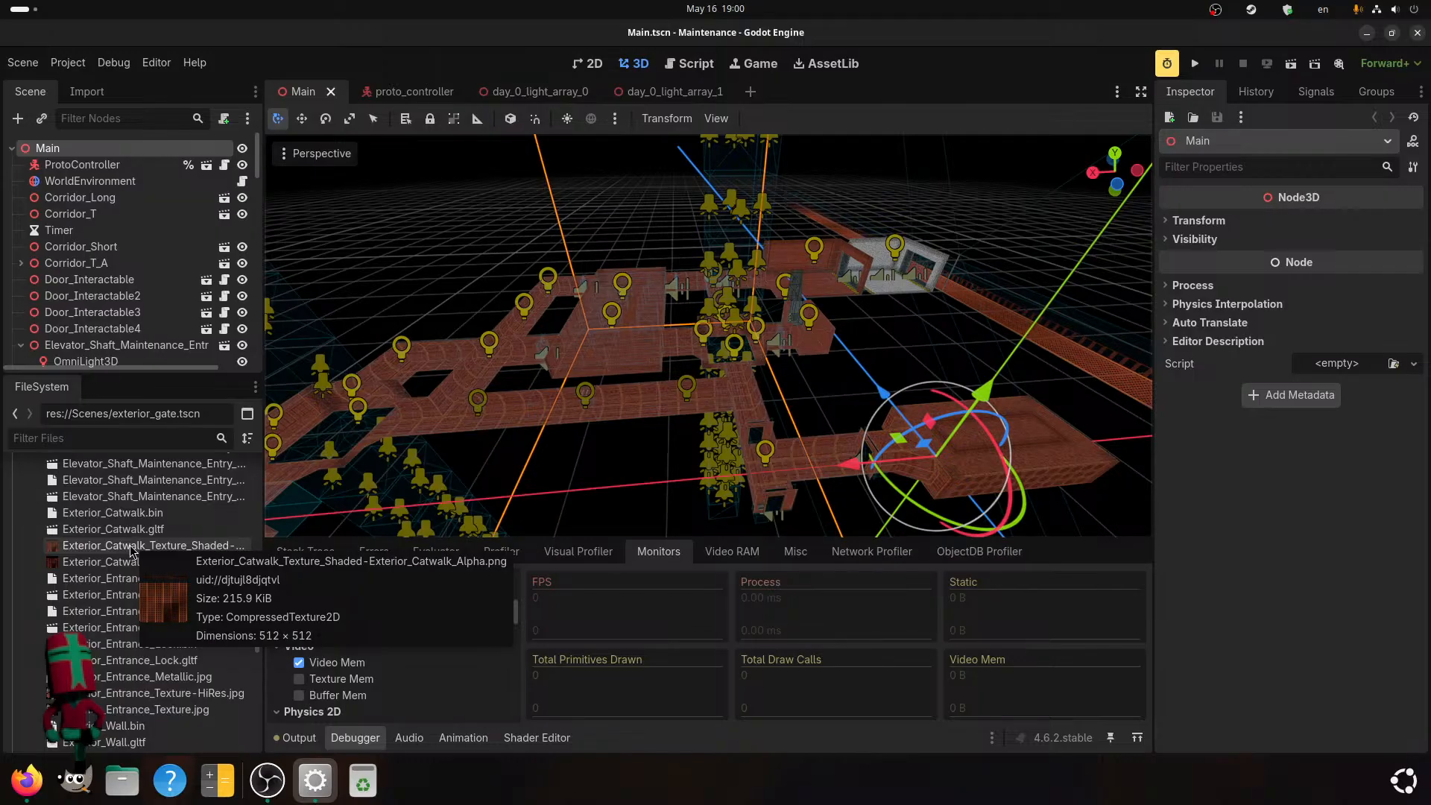
Examine from different distances how the rooms and corridors around the central elevator shaft are shown.
scroll(670, 383, up, 8)
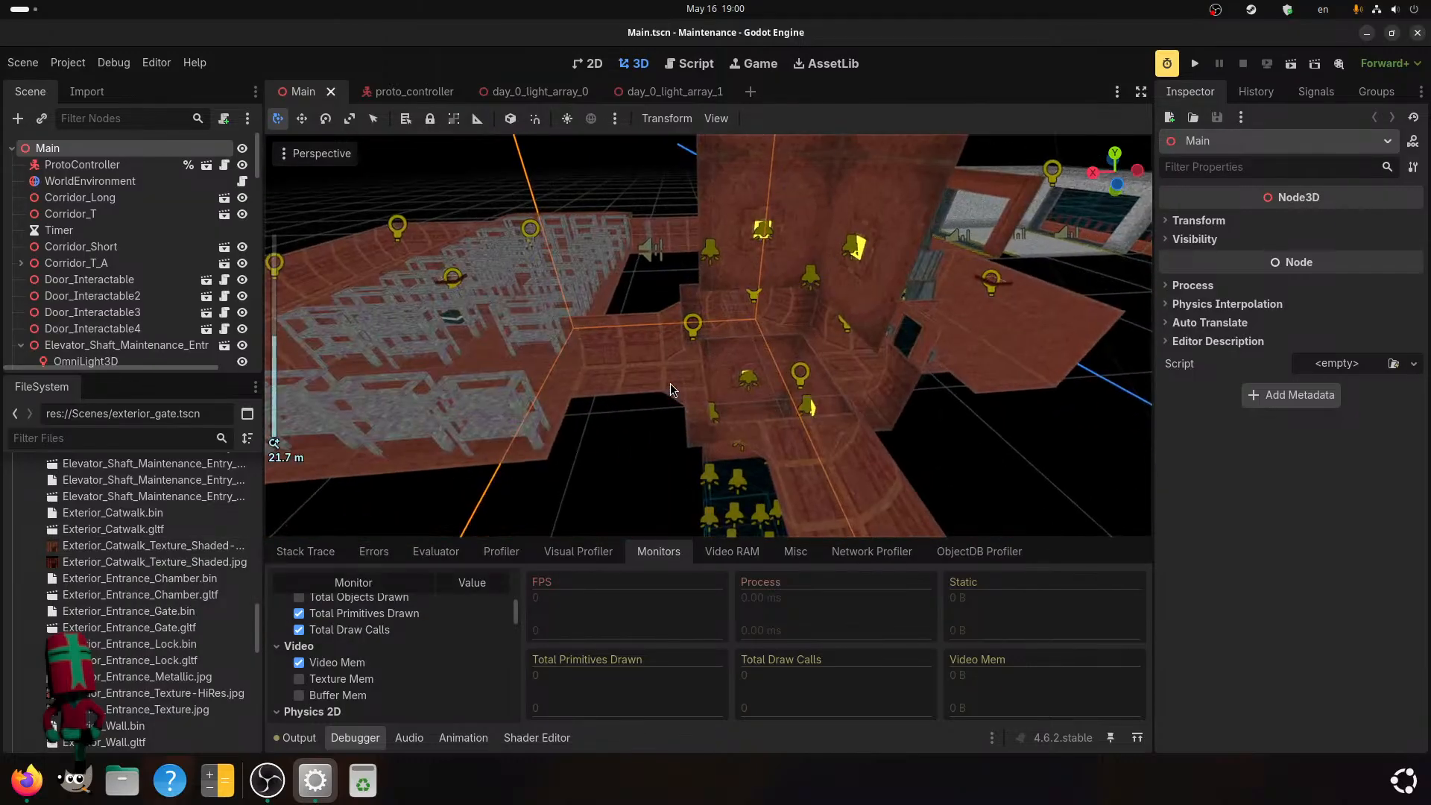
mouse_move(632, 386)
middle_down()
mouse_move(820, 359)
mouse_move(642, 392)
middle_up()
scroll(643, 392, down, 6)
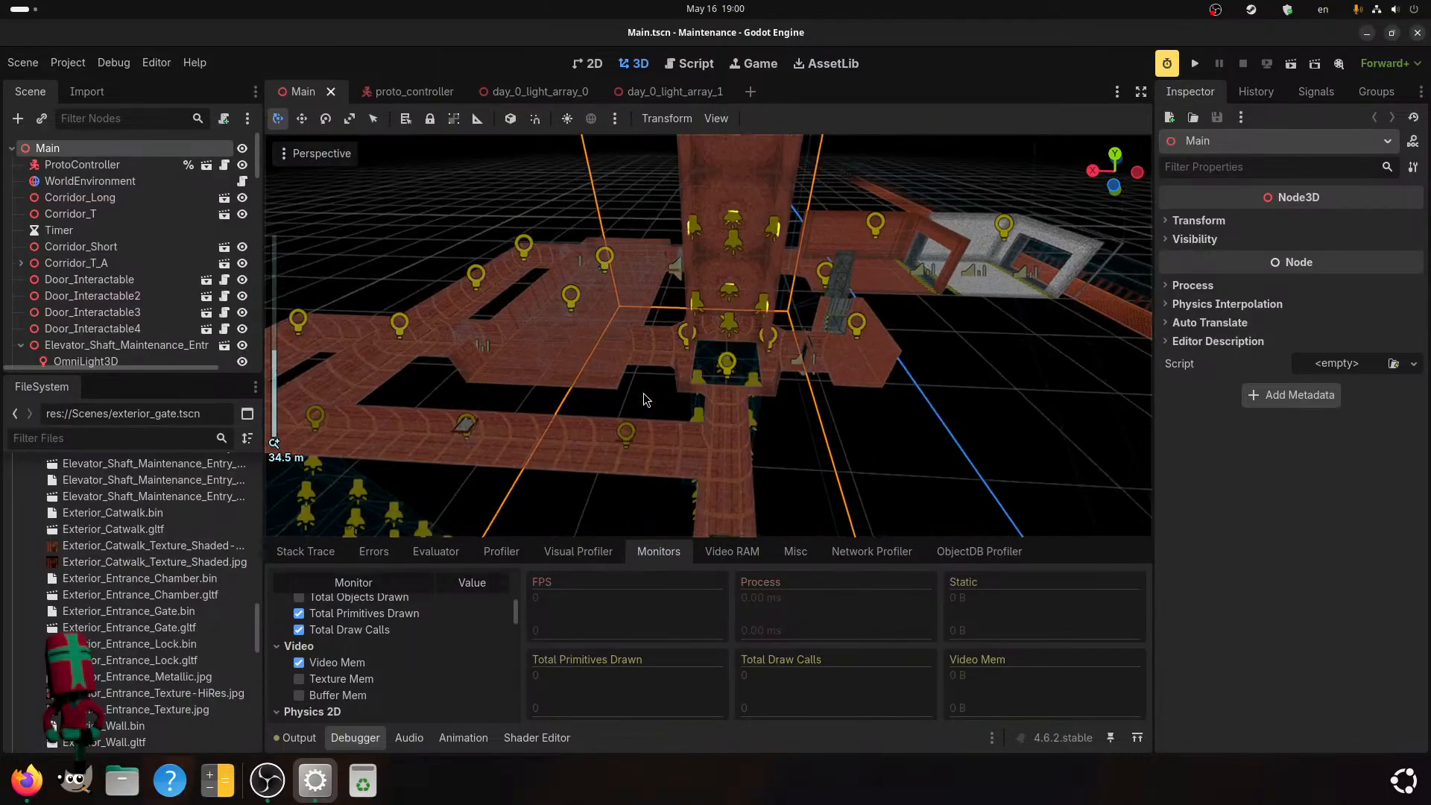
scroll(601, 400, down, 4)
scroll(591, 403, up, 6)
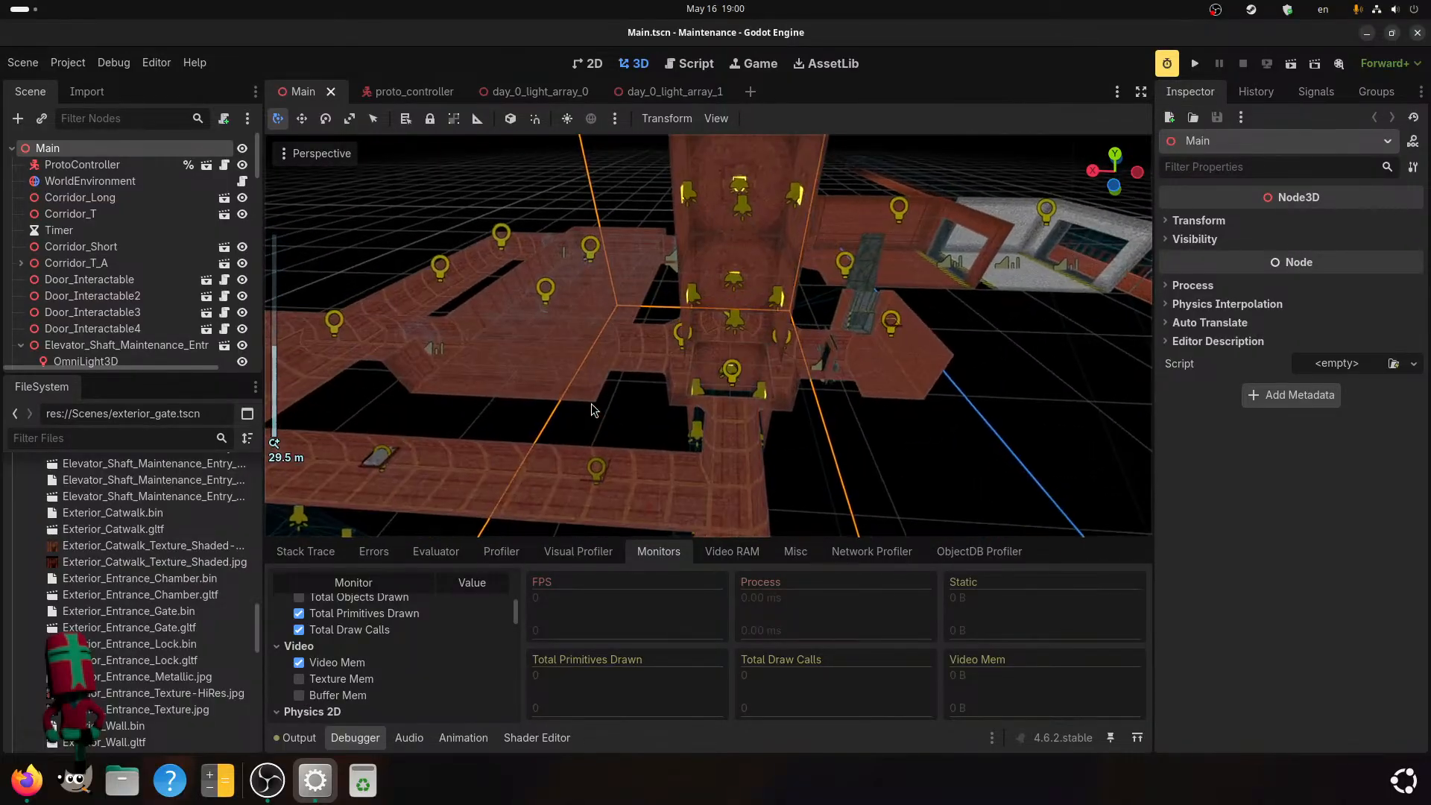
middle_drag(591, 409, 655, 377)
scroll(616, 369, down, 4)
scroll(654, 377, up, 2)
scroll(655, 381, down, 6)
middle_drag(663, 428, 628, 516)
scroll(645, 450, up, 2)
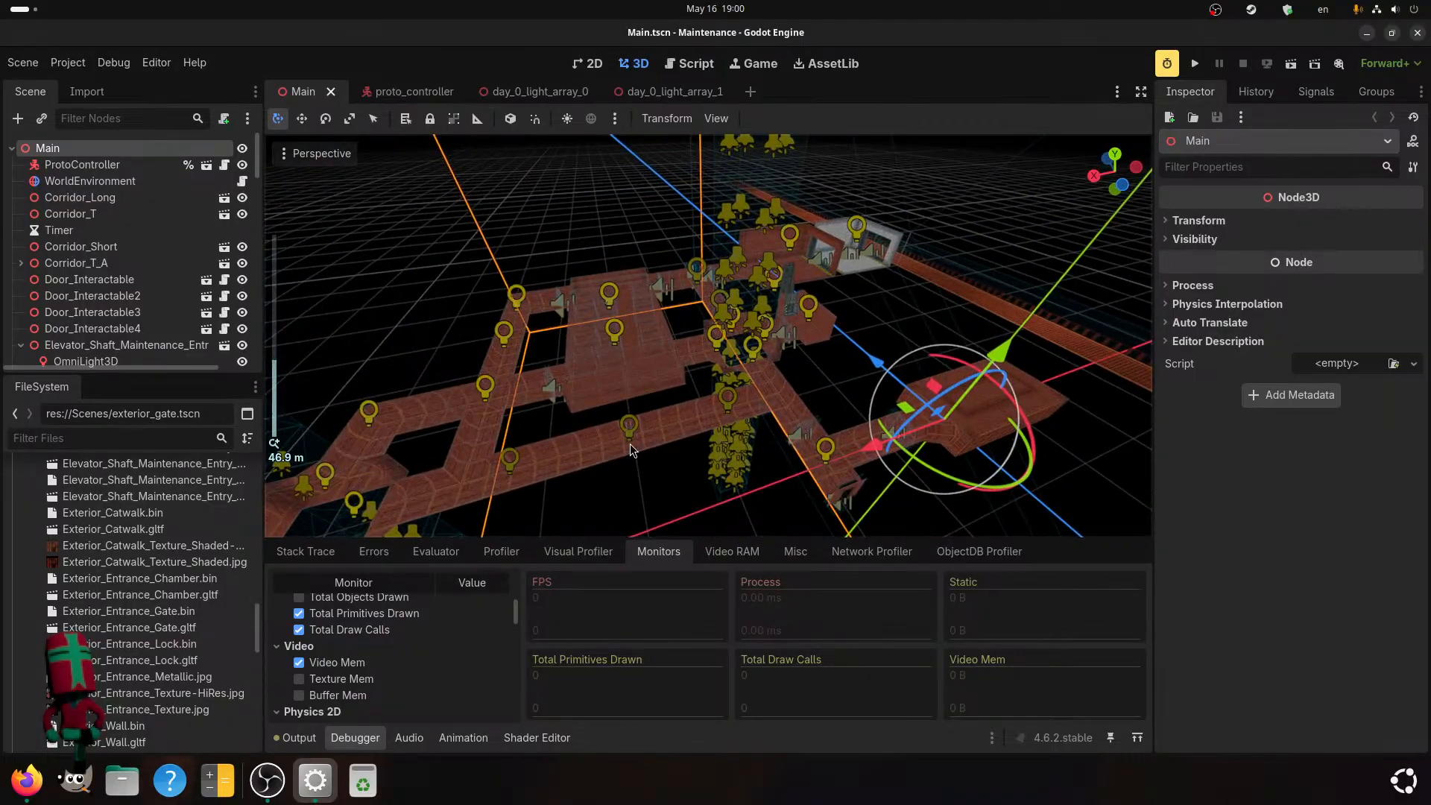
Review the visibility range and shadow settings of the Fuse node in the advanced import settings of Fuse.gltf.
scroll(84, 571, down, 5)
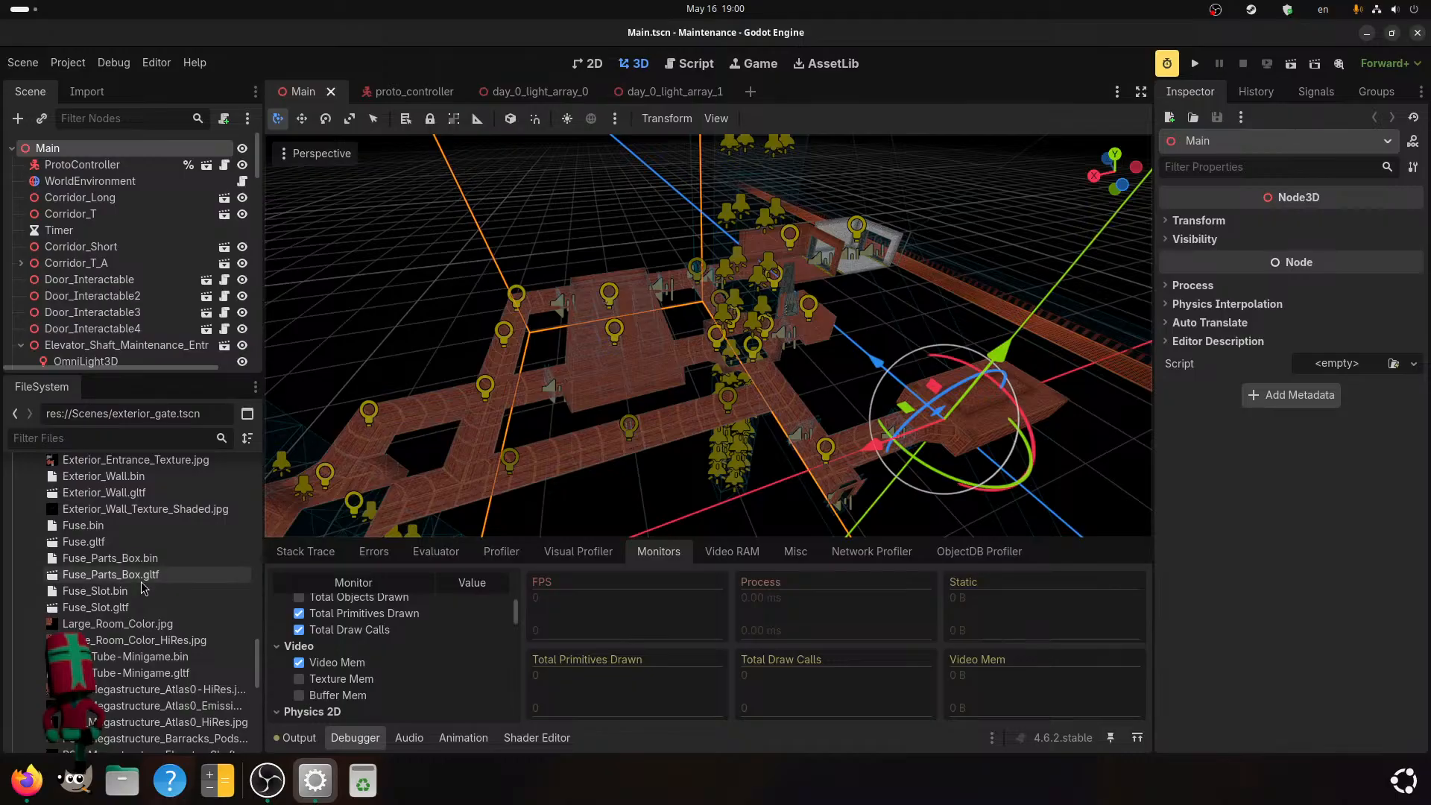
click(132, 542)
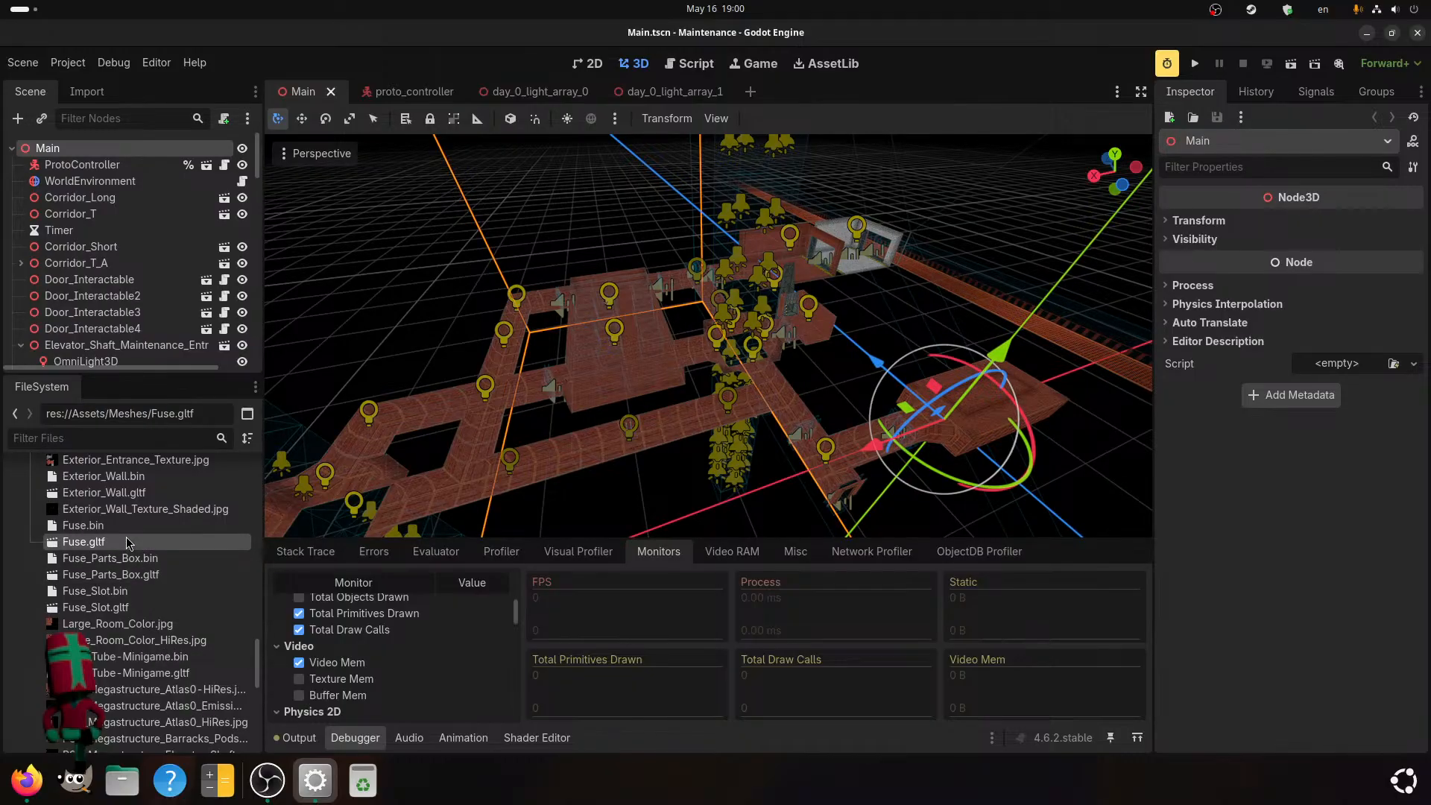
double_click(126, 538)
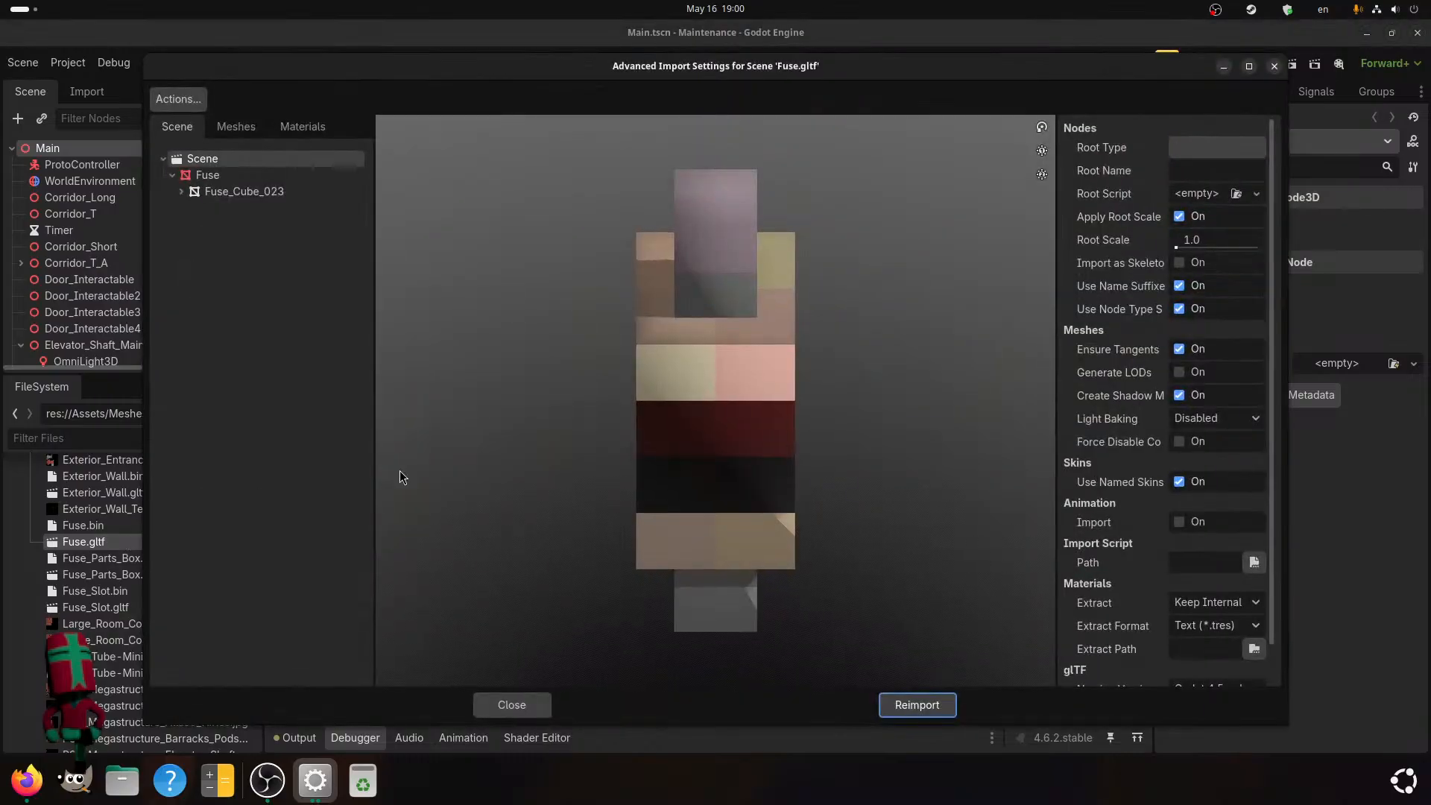
click(250, 179)
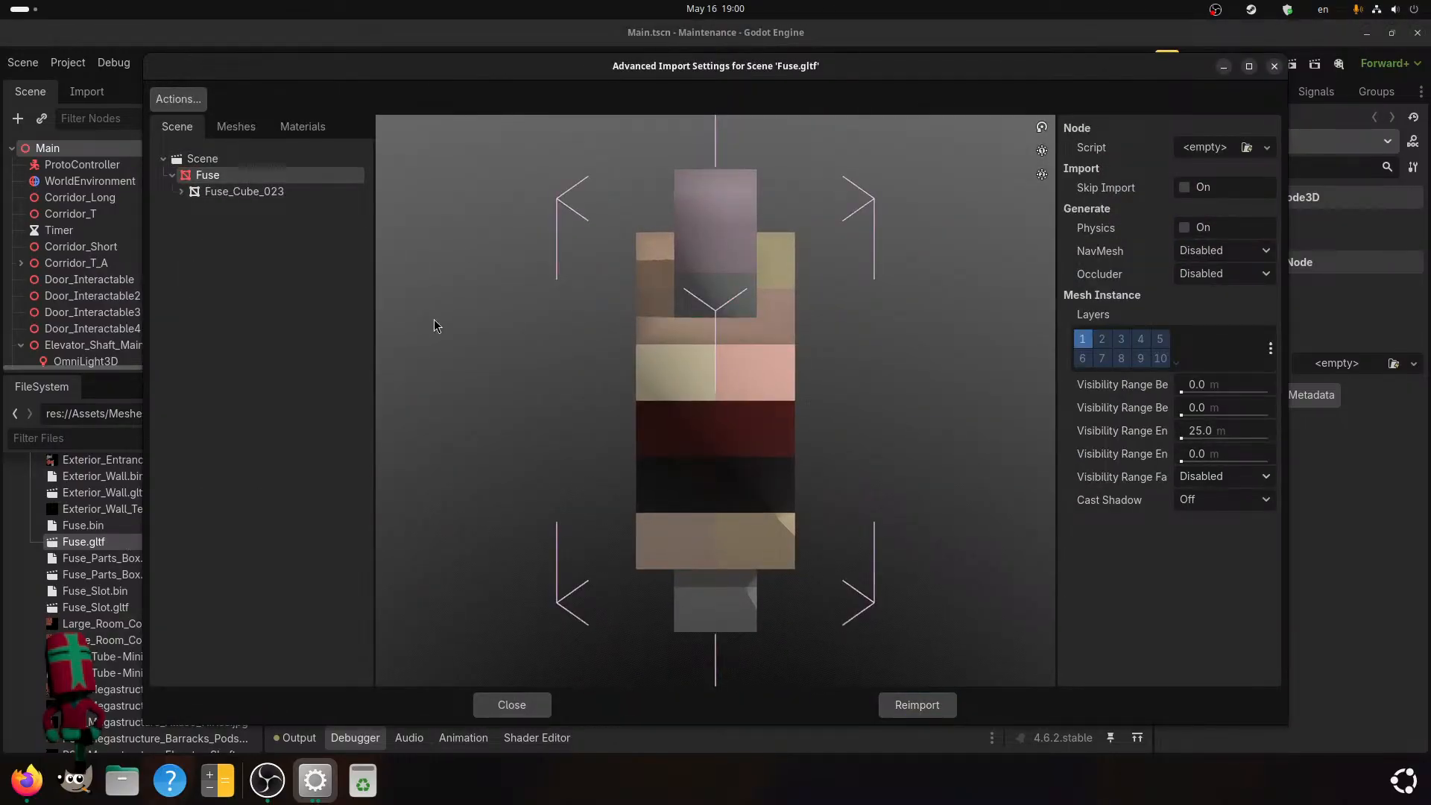
click(1275, 66)
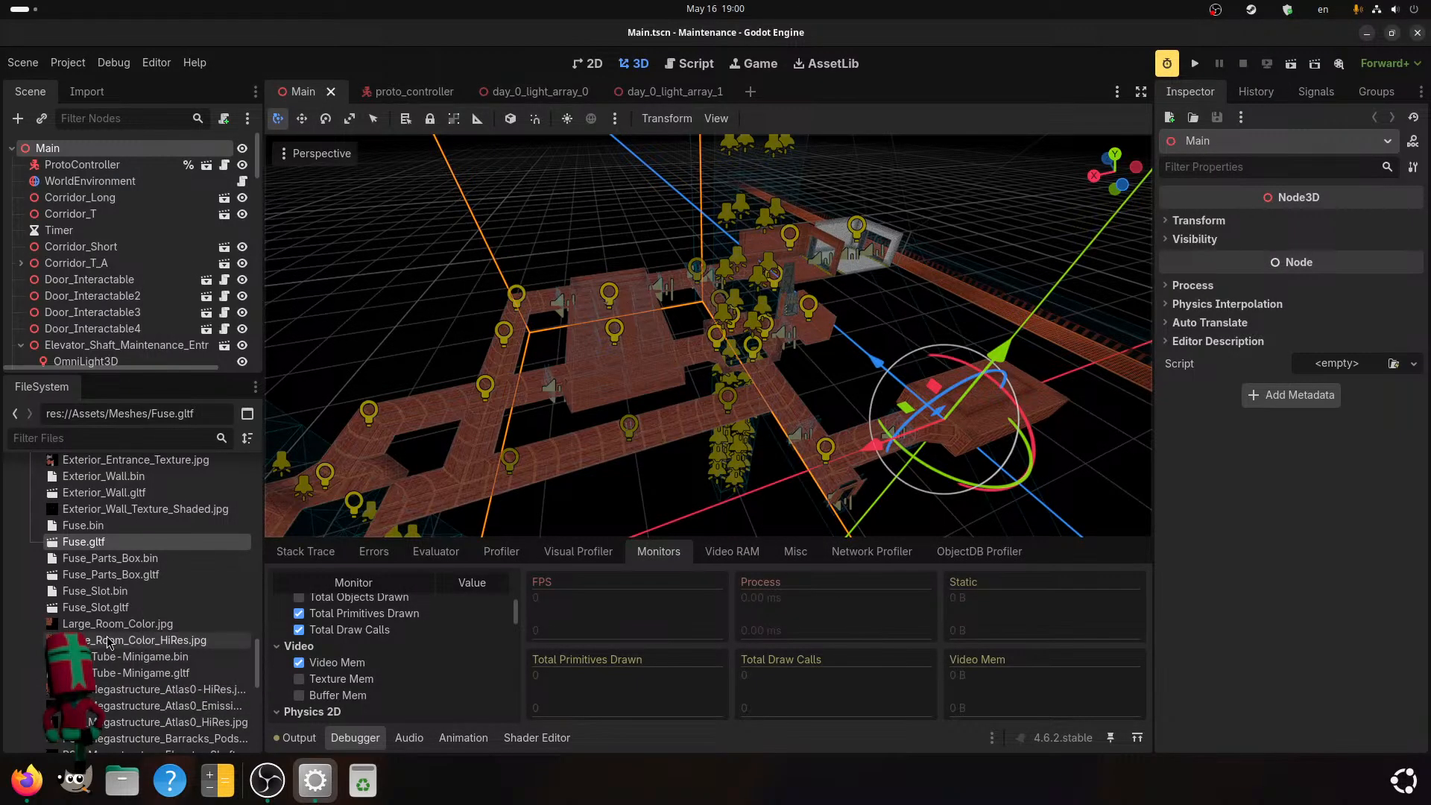
Find Light_Tube-Minigame.gltf among the project's meshes and open its advanced import settings.
scroll(136, 569, down, 1)
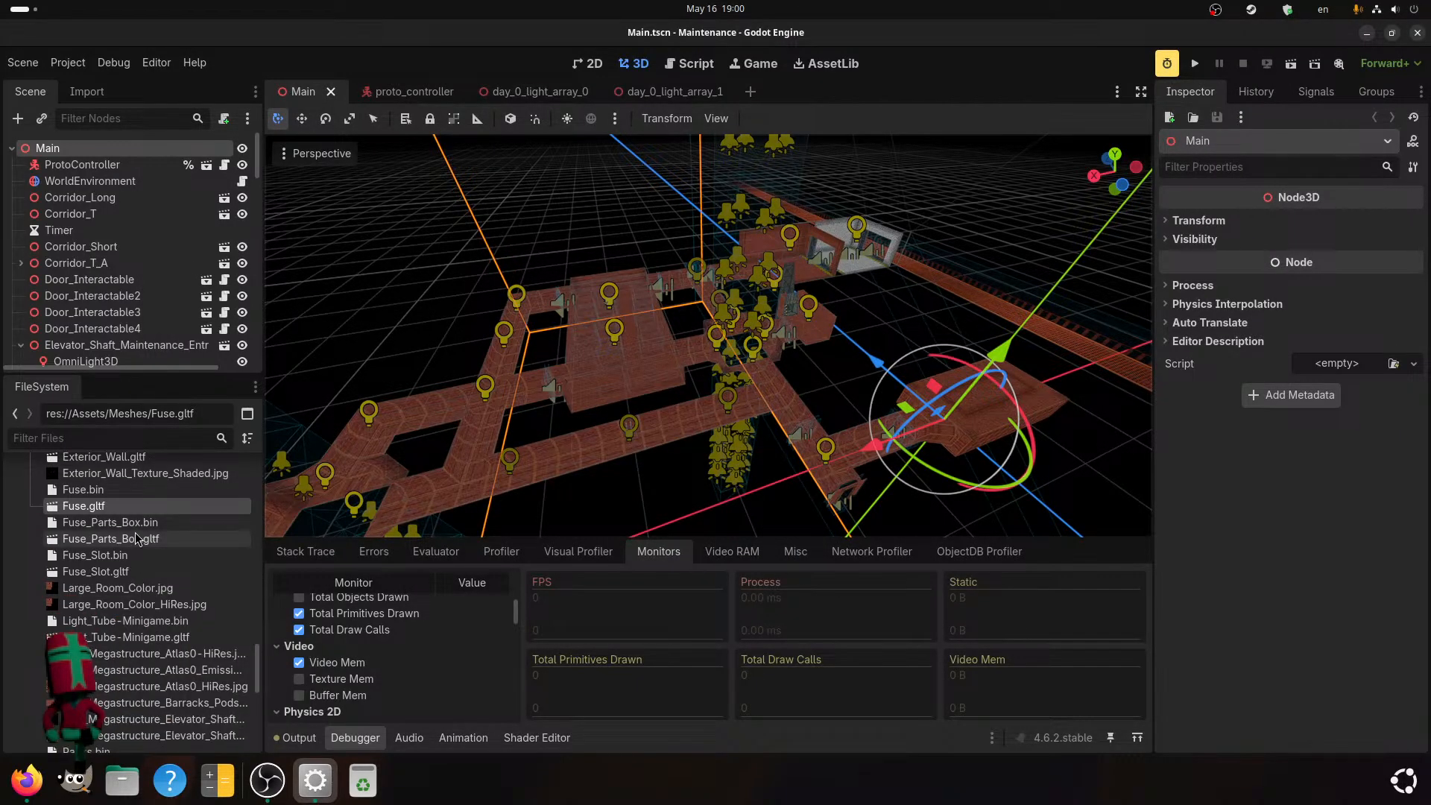
scroll(137, 538, down, 2)
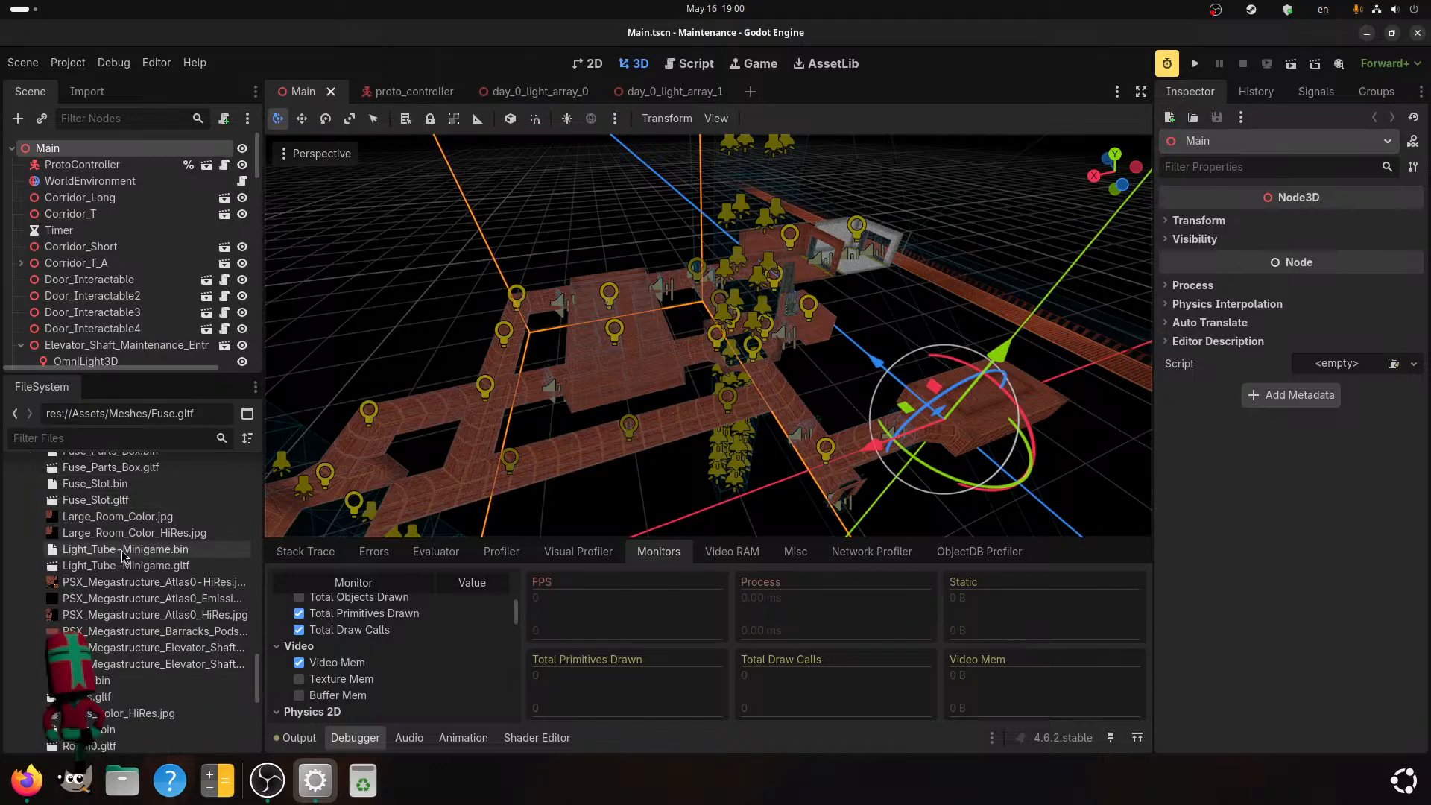
scroll(134, 660, up, 2)
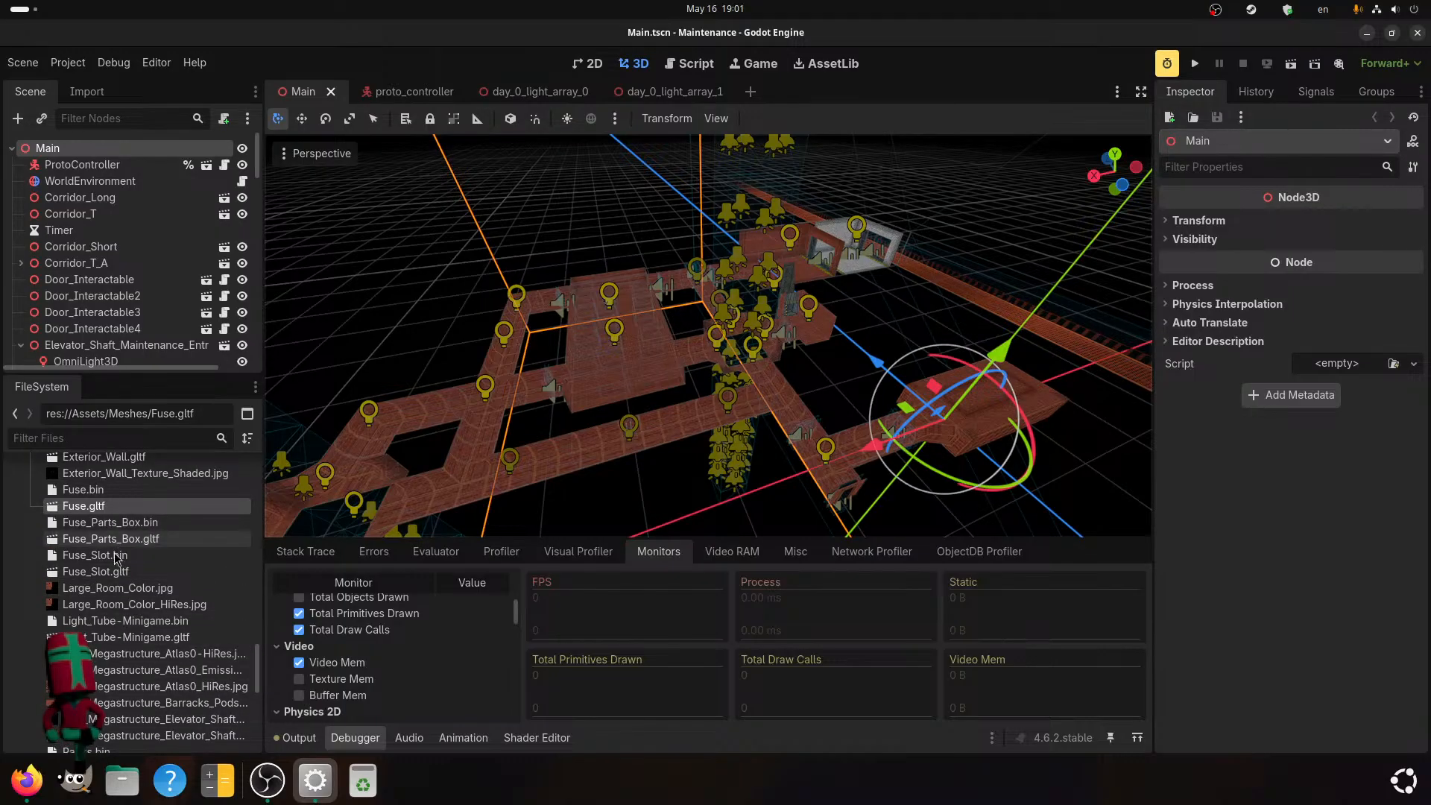
scroll(112, 559, up, 10)
scroll(90, 597, up, 12)
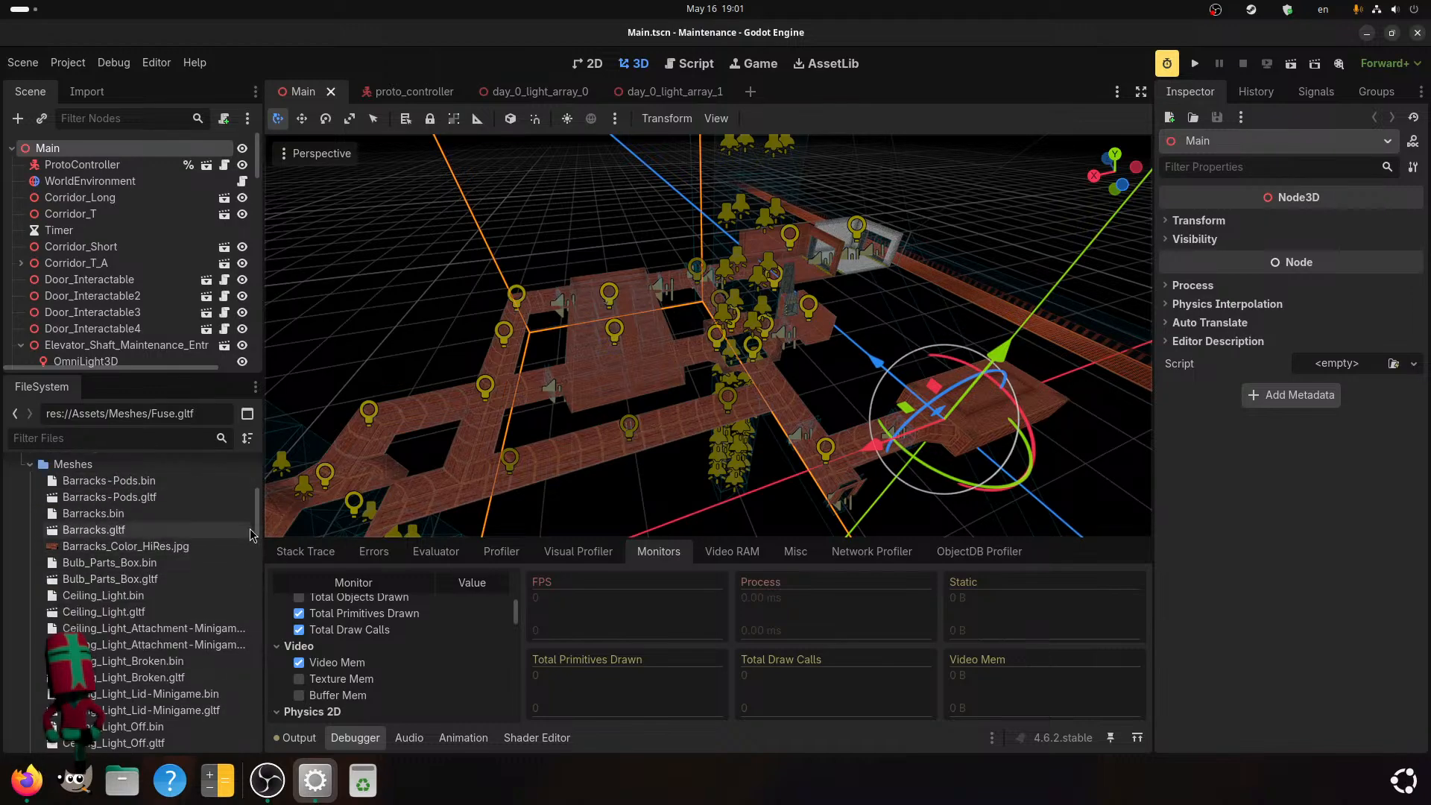
drag(259, 511, 240, 680)
double_click(109, 506)
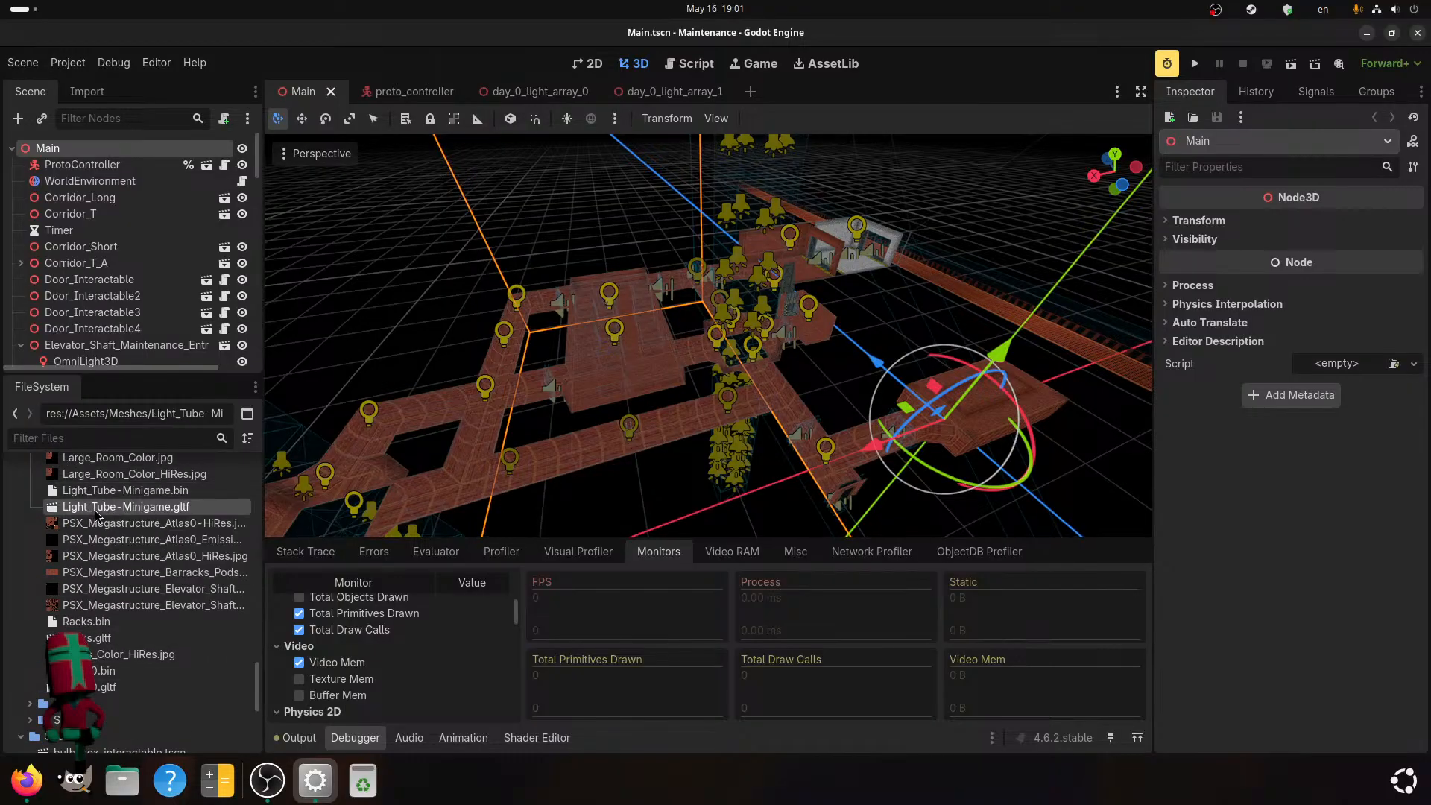
Set the Light_Tube node's visibility range end to 25 m and reimport the mesh.
click(218, 128)
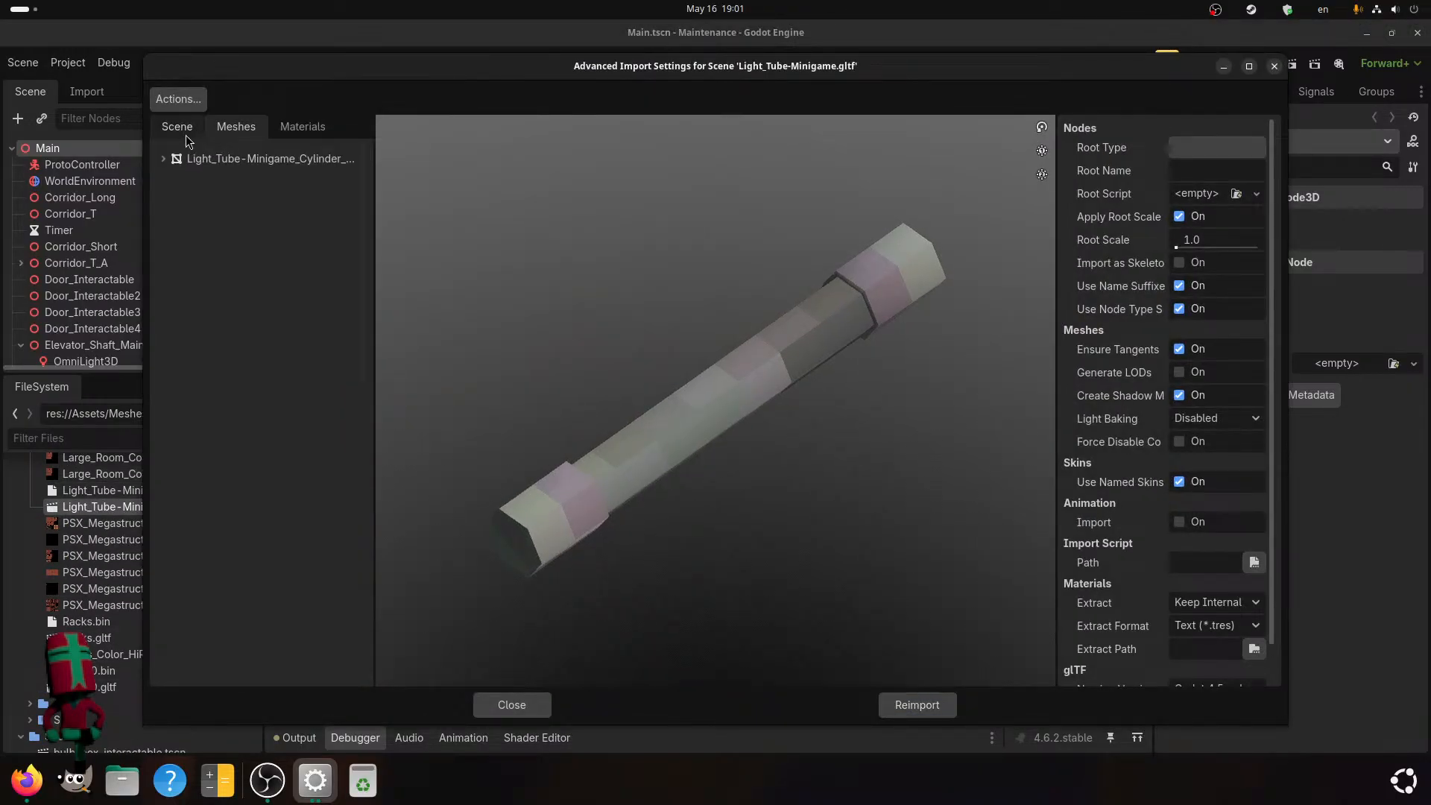
click(195, 131)
click(224, 175)
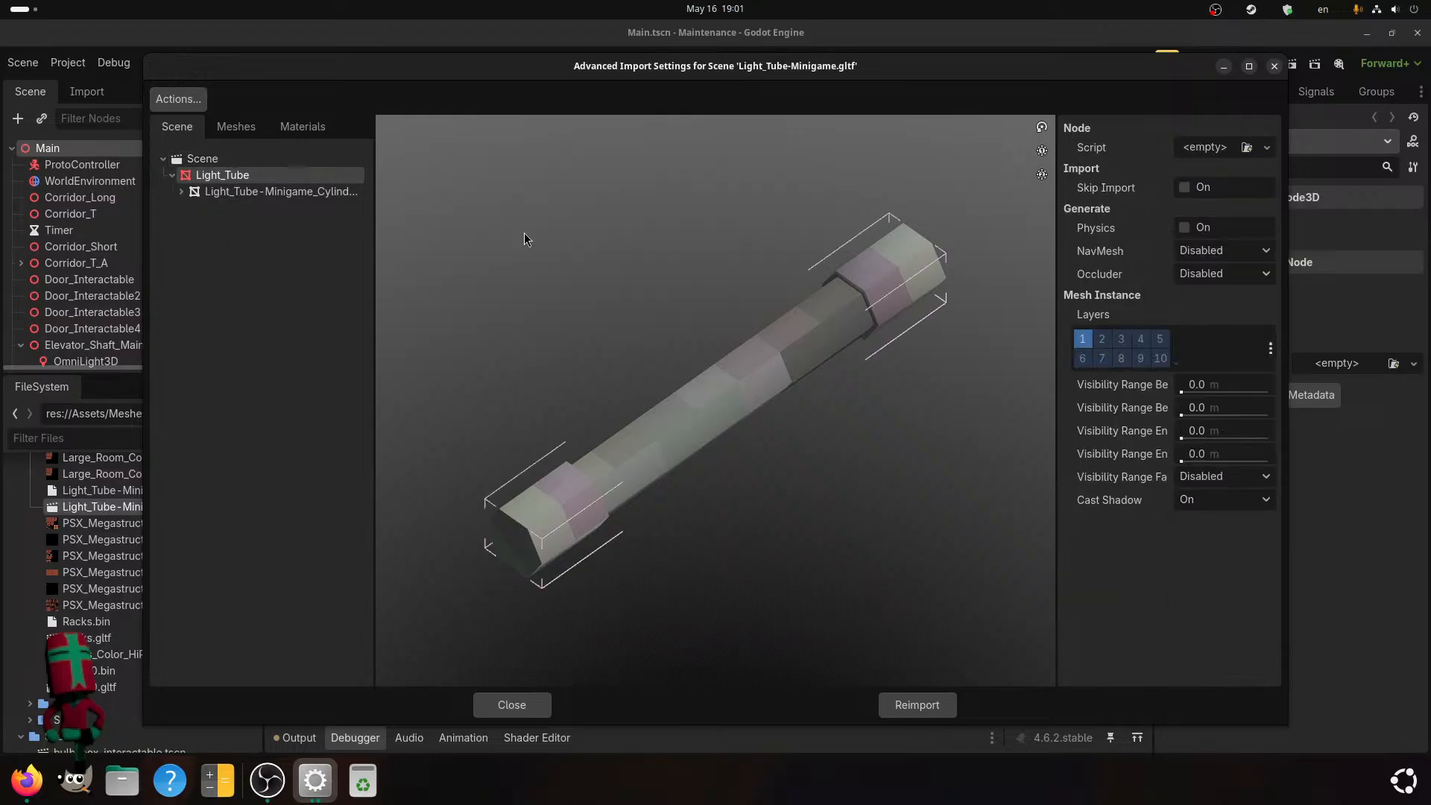
click(1217, 438)
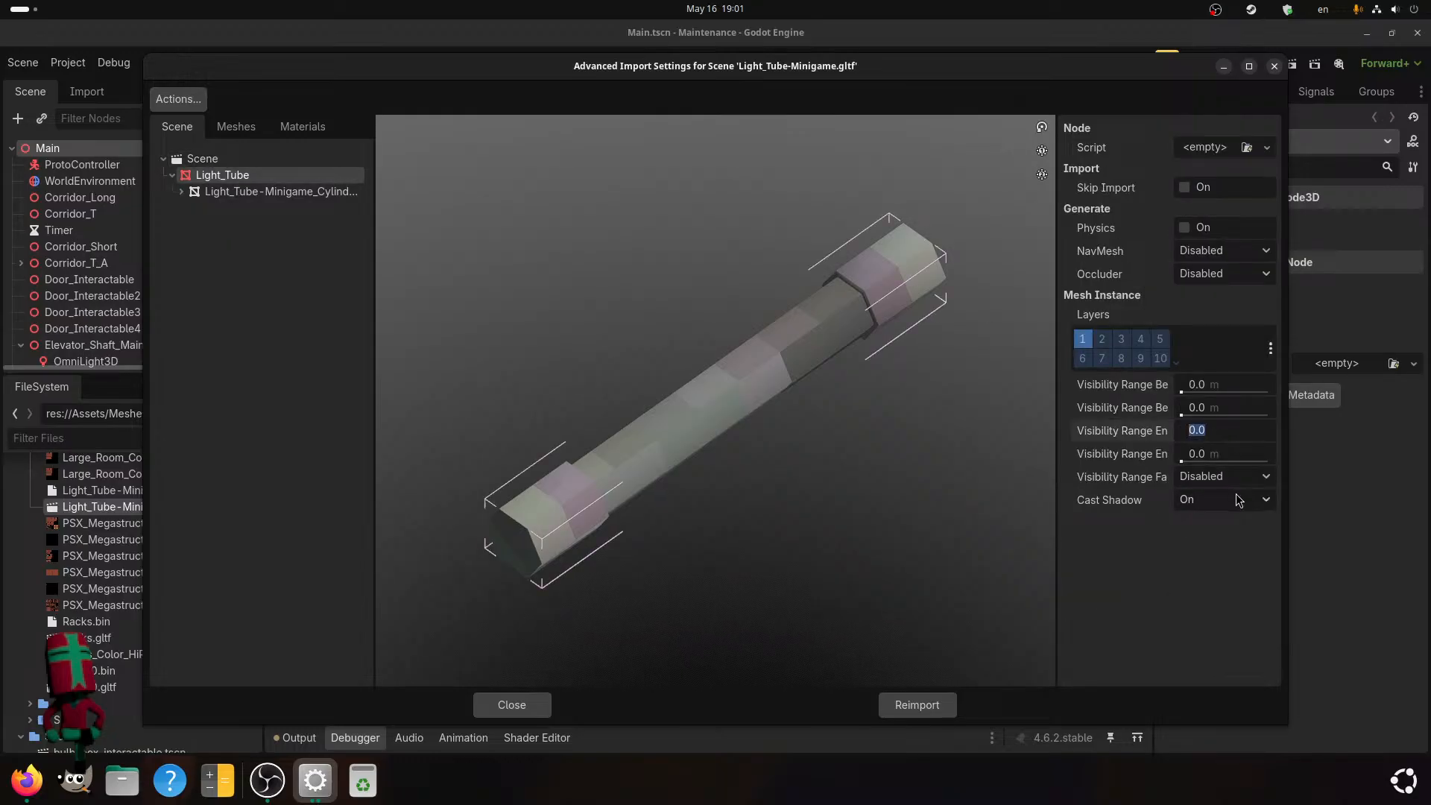
key(Return)
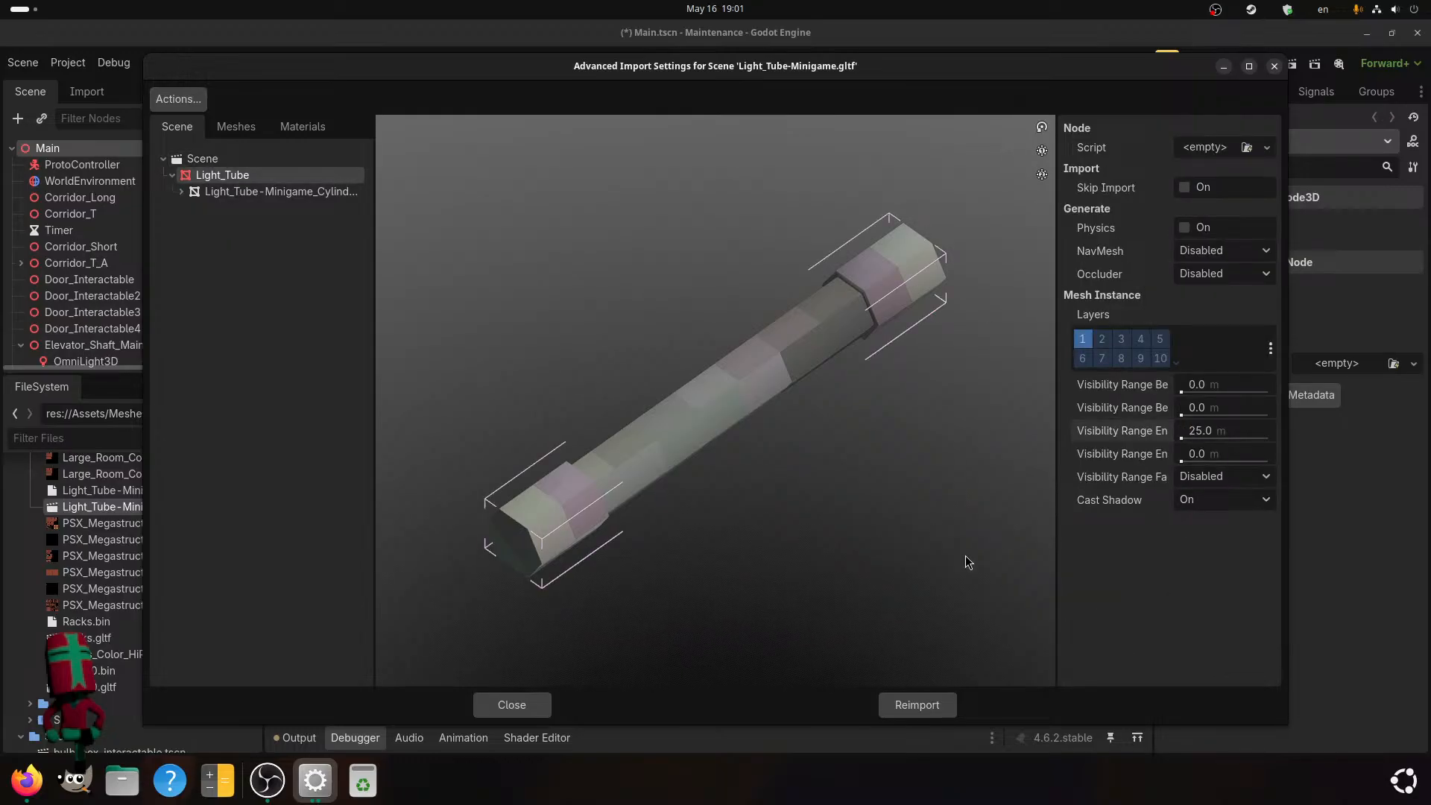
click(917, 704)
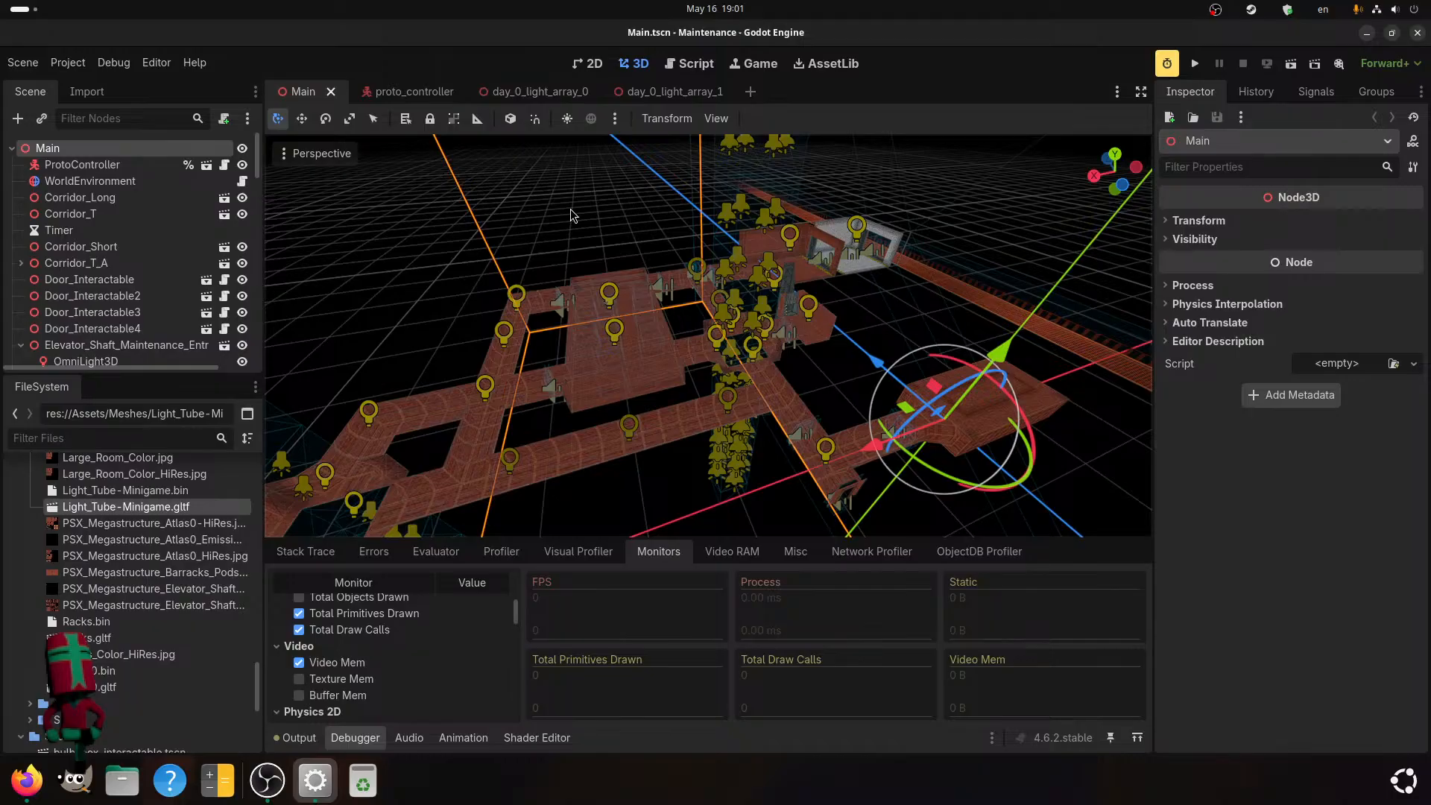
scroll(566, 200, up, 6)
middle_drag(620, 364, 562, 383)
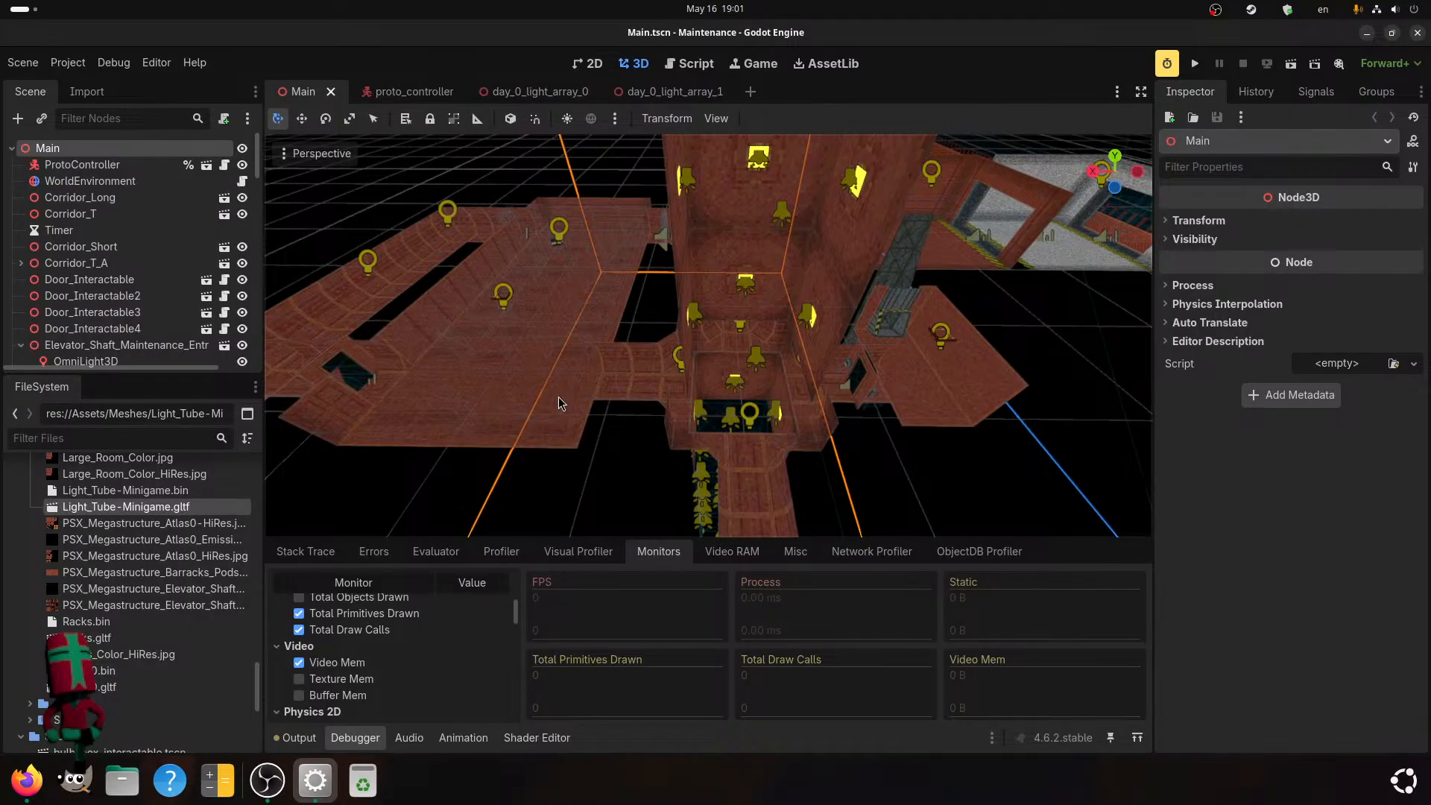
scroll(628, 289, down, 2)
shift+middle_drag(629, 289, 772, 216)
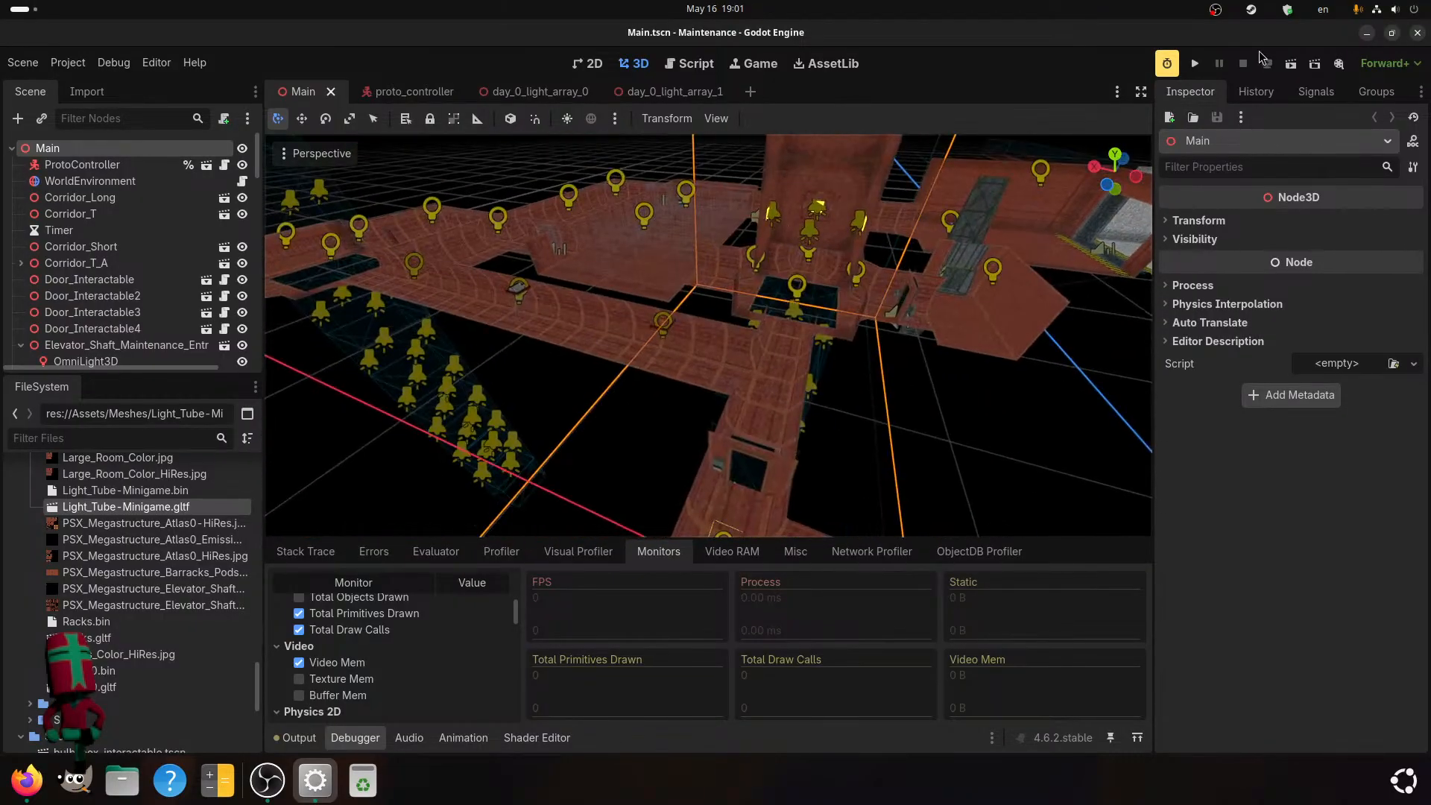
Run the Maintenance project and walk through the dark corridors and the open doorway to the lit corridor section to test the level.
click(1194, 70)
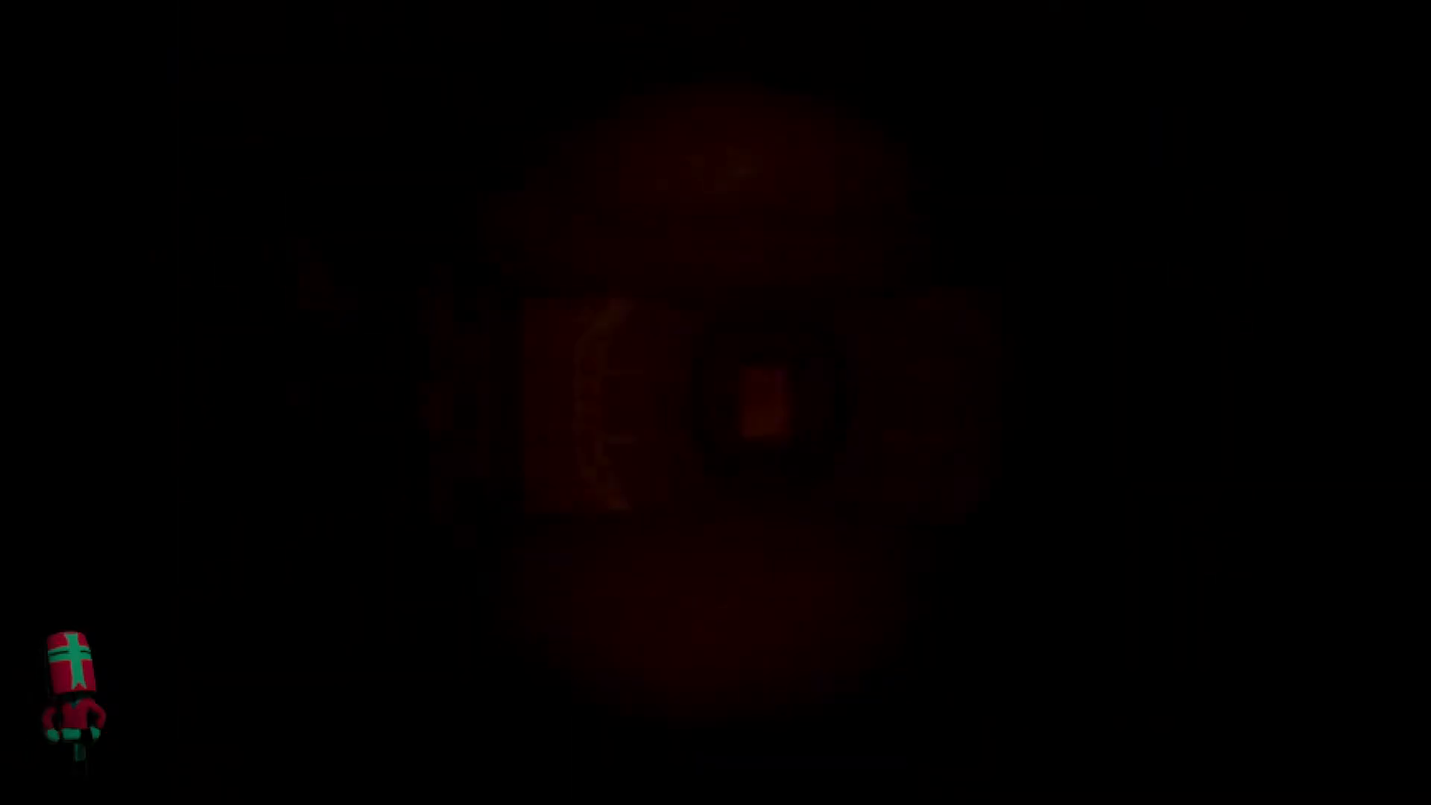
key(w)
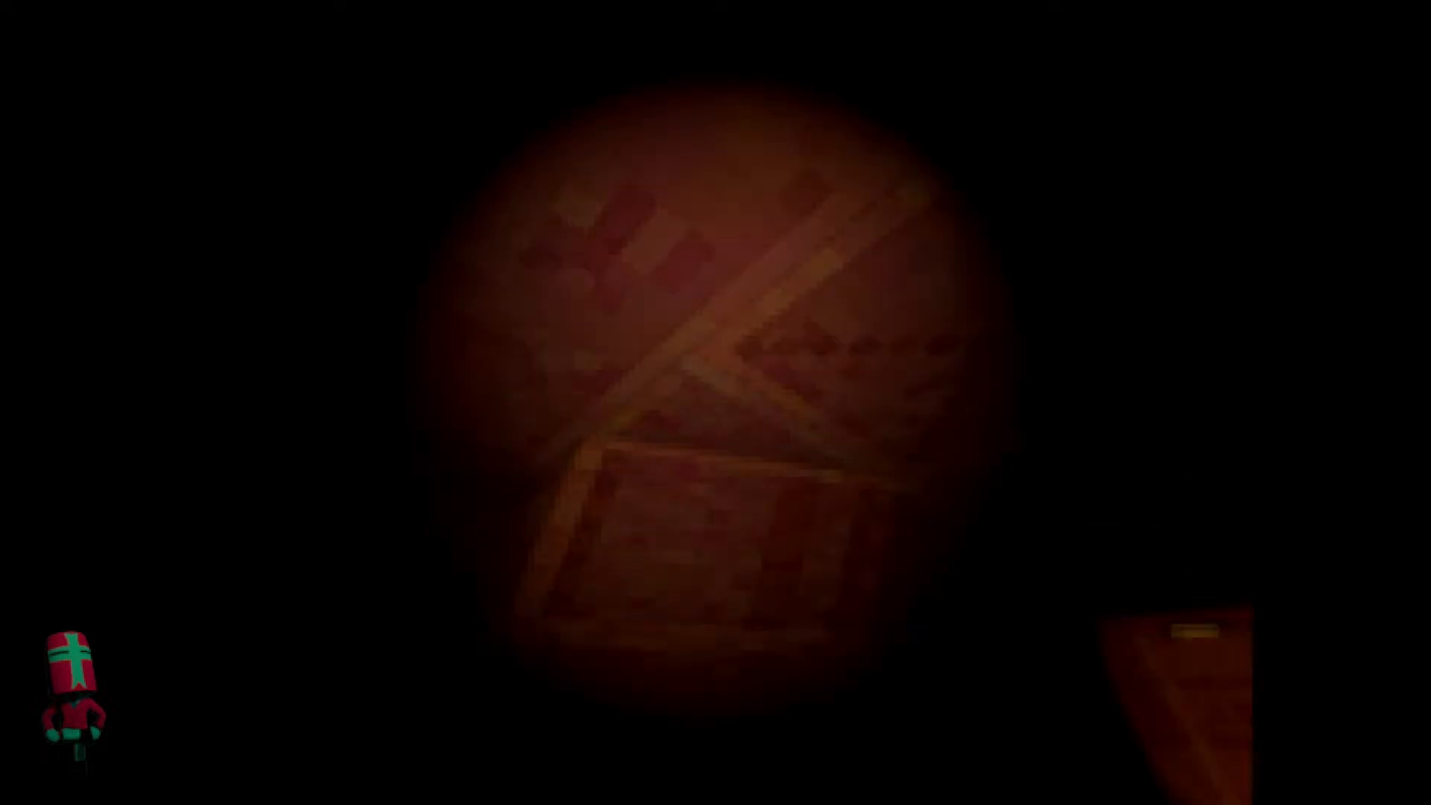
key(w)
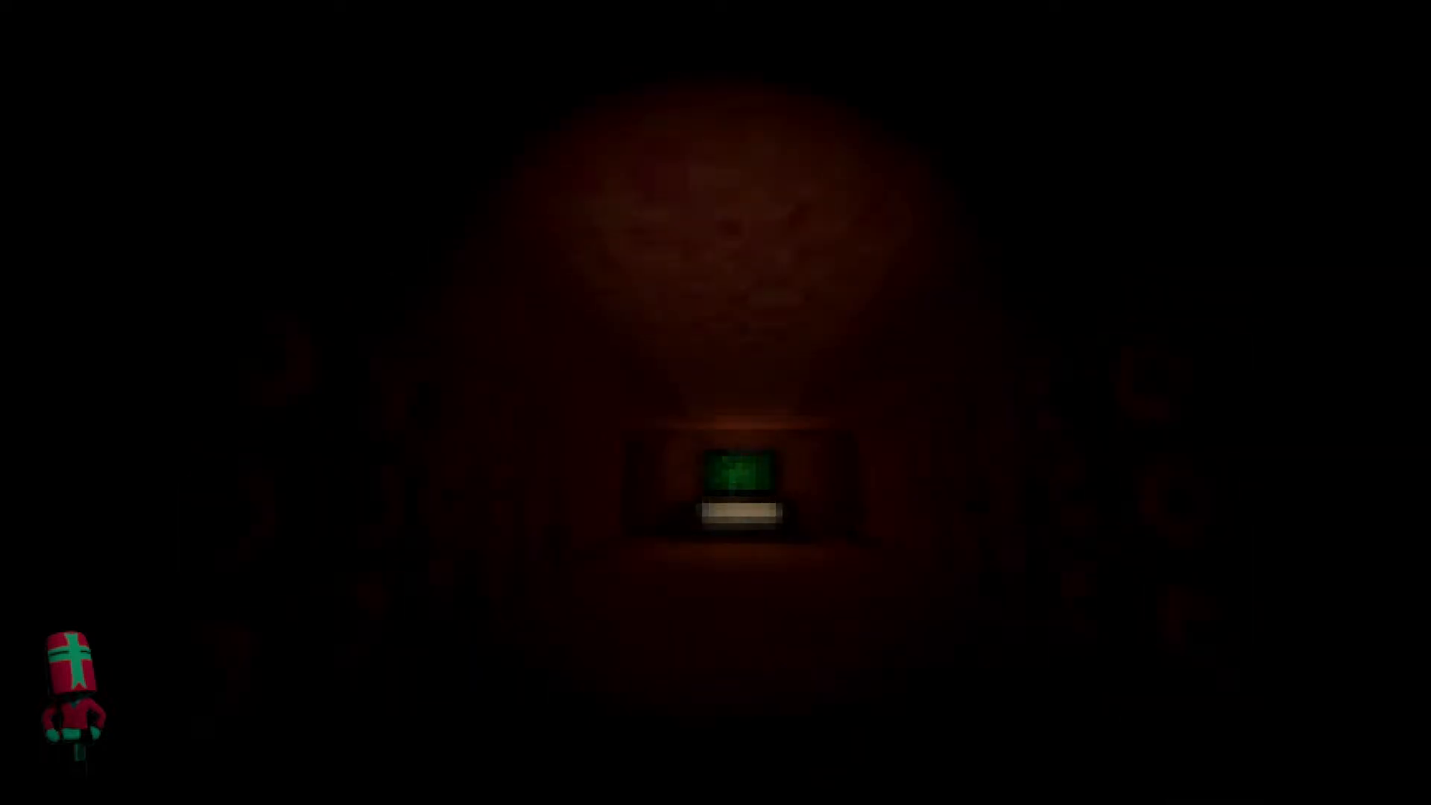
key(f)
key(w)
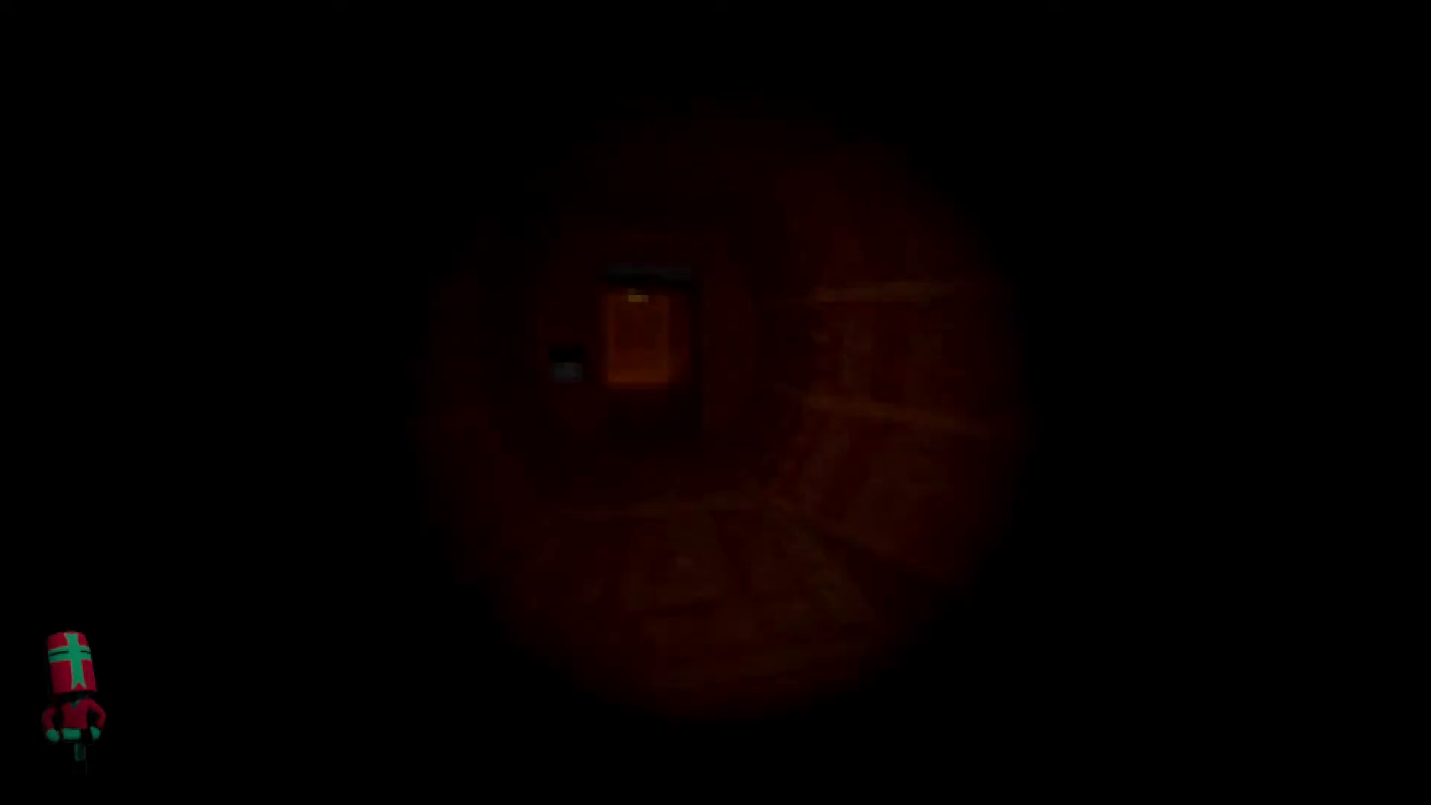
key(w)
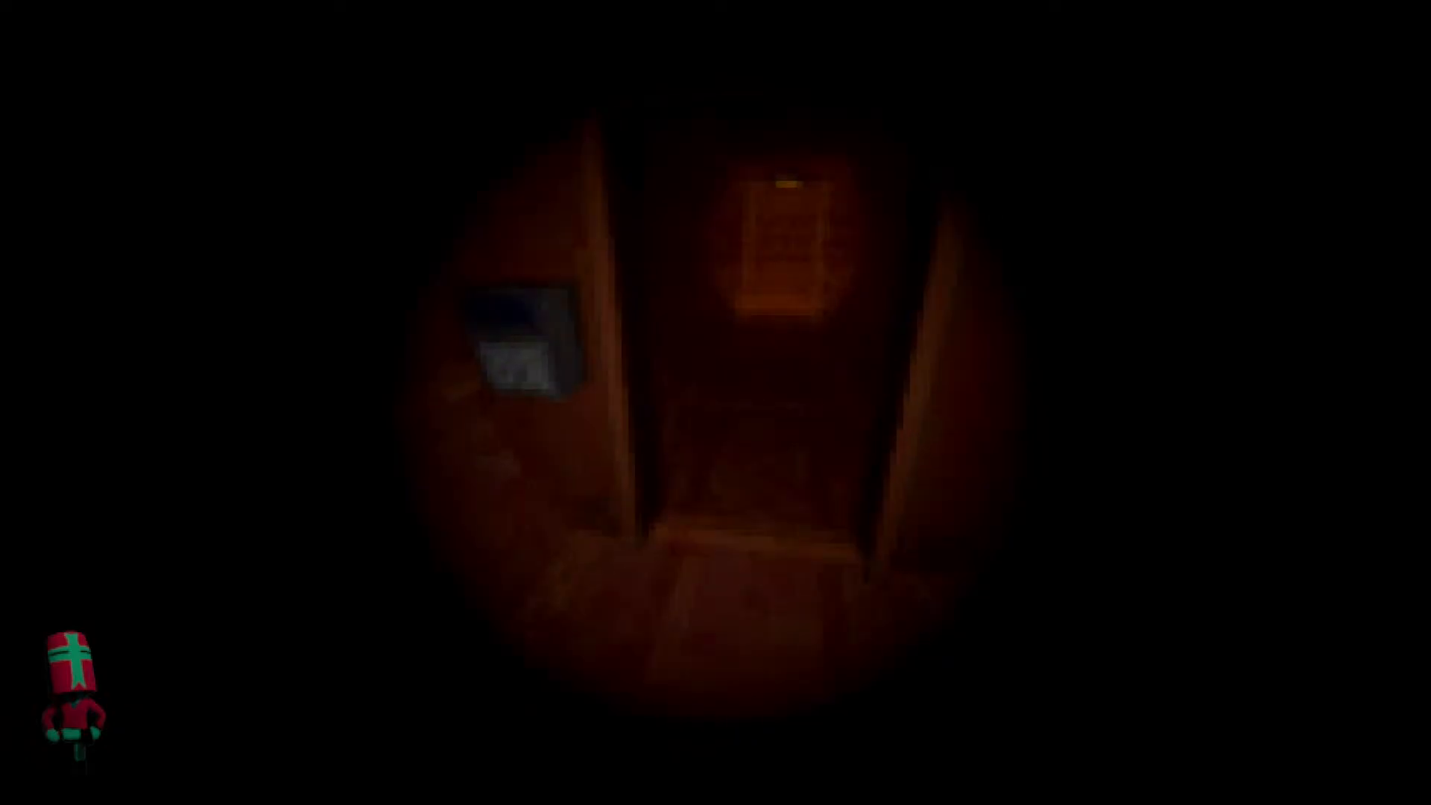
key(w)
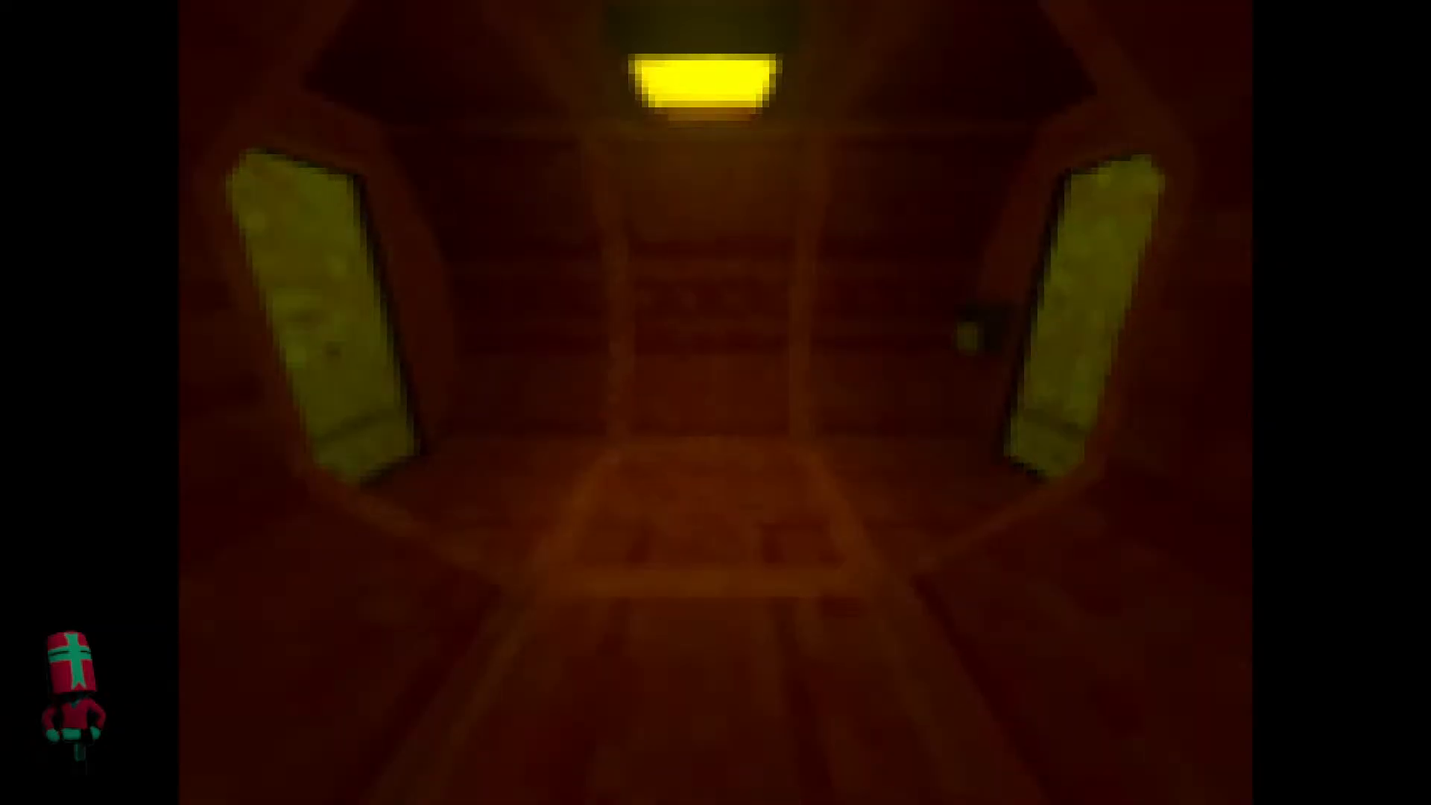
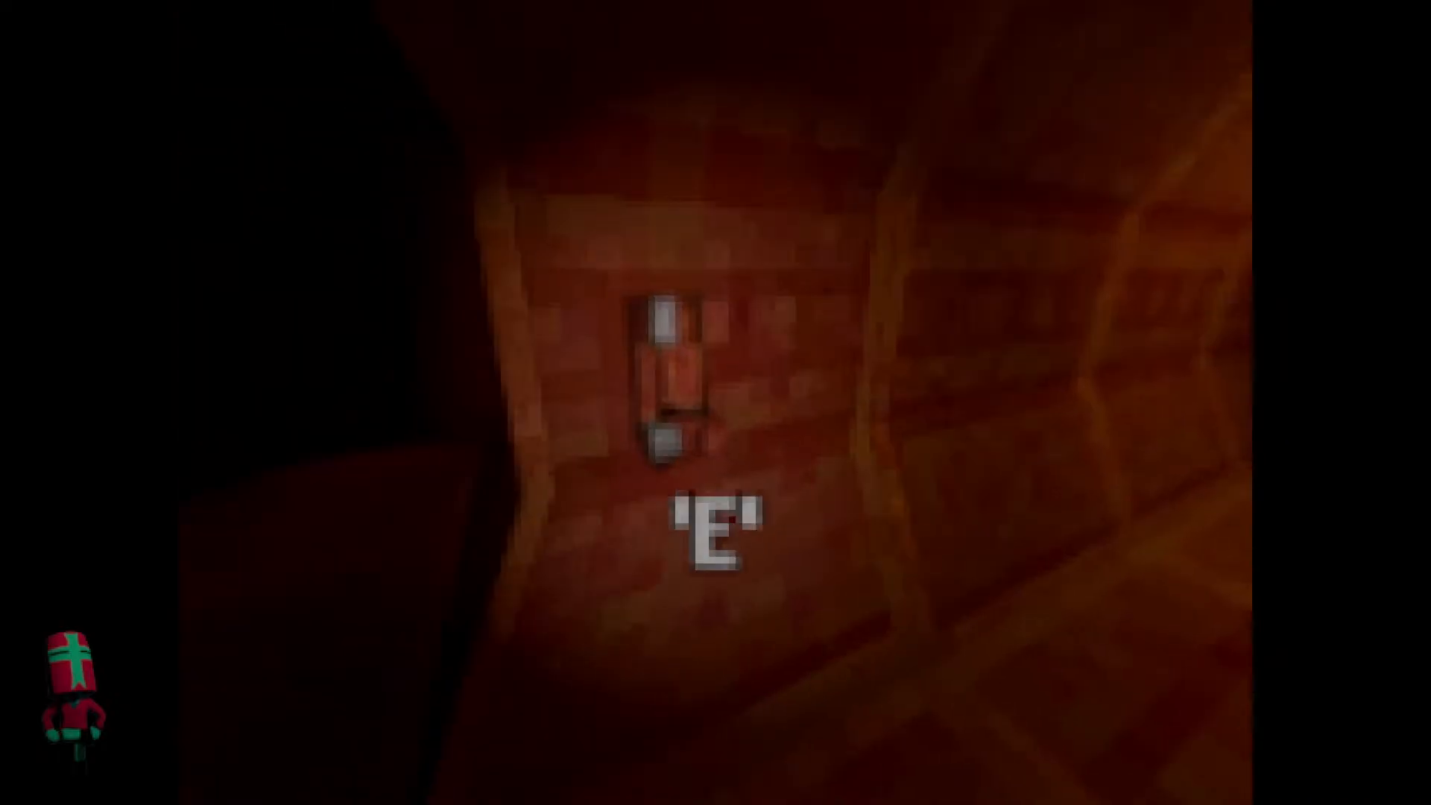
Playtest the wall fuse slot and walk past the storage shelves through the dark corridor to the unlit ceiling light.
key(e)
key(w)
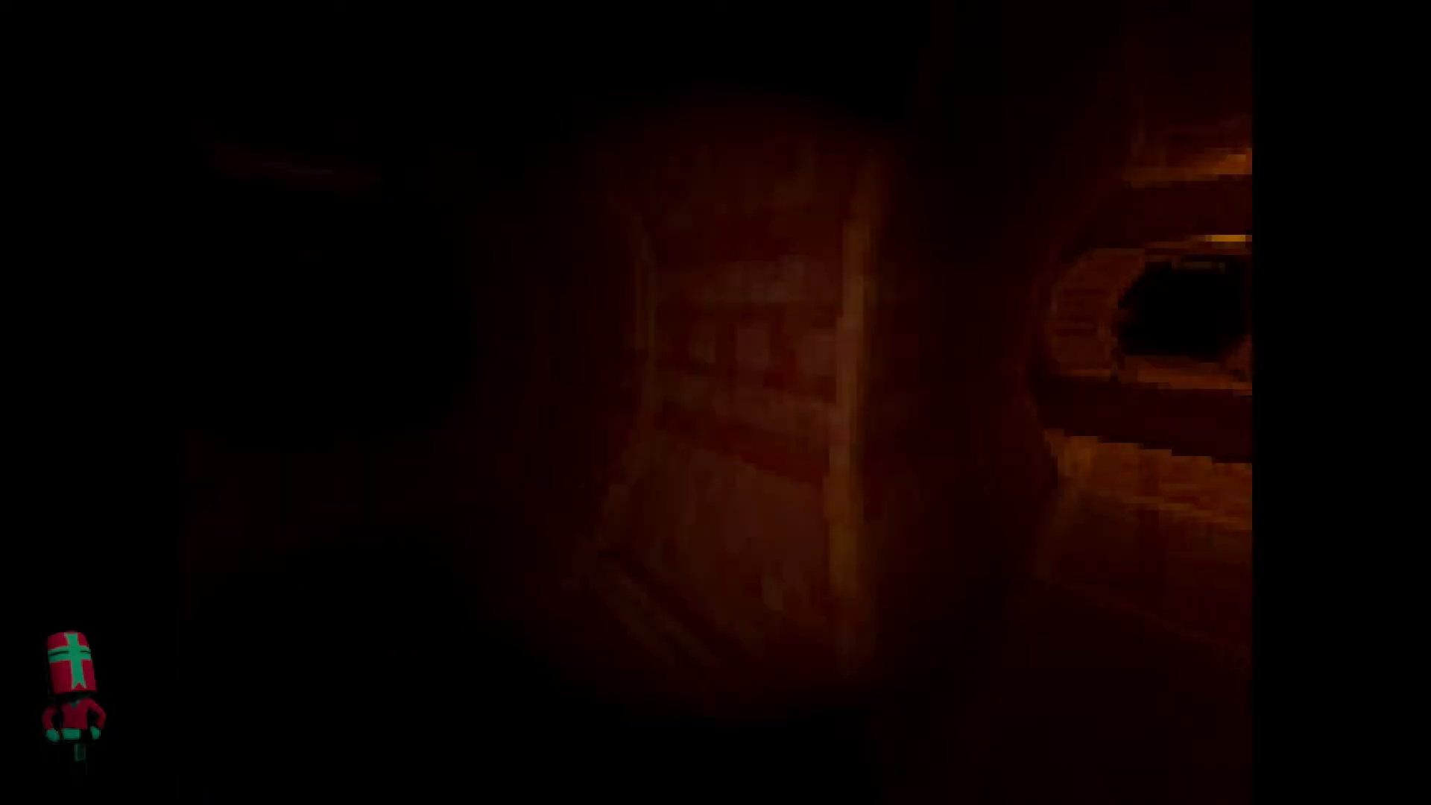
key(w)
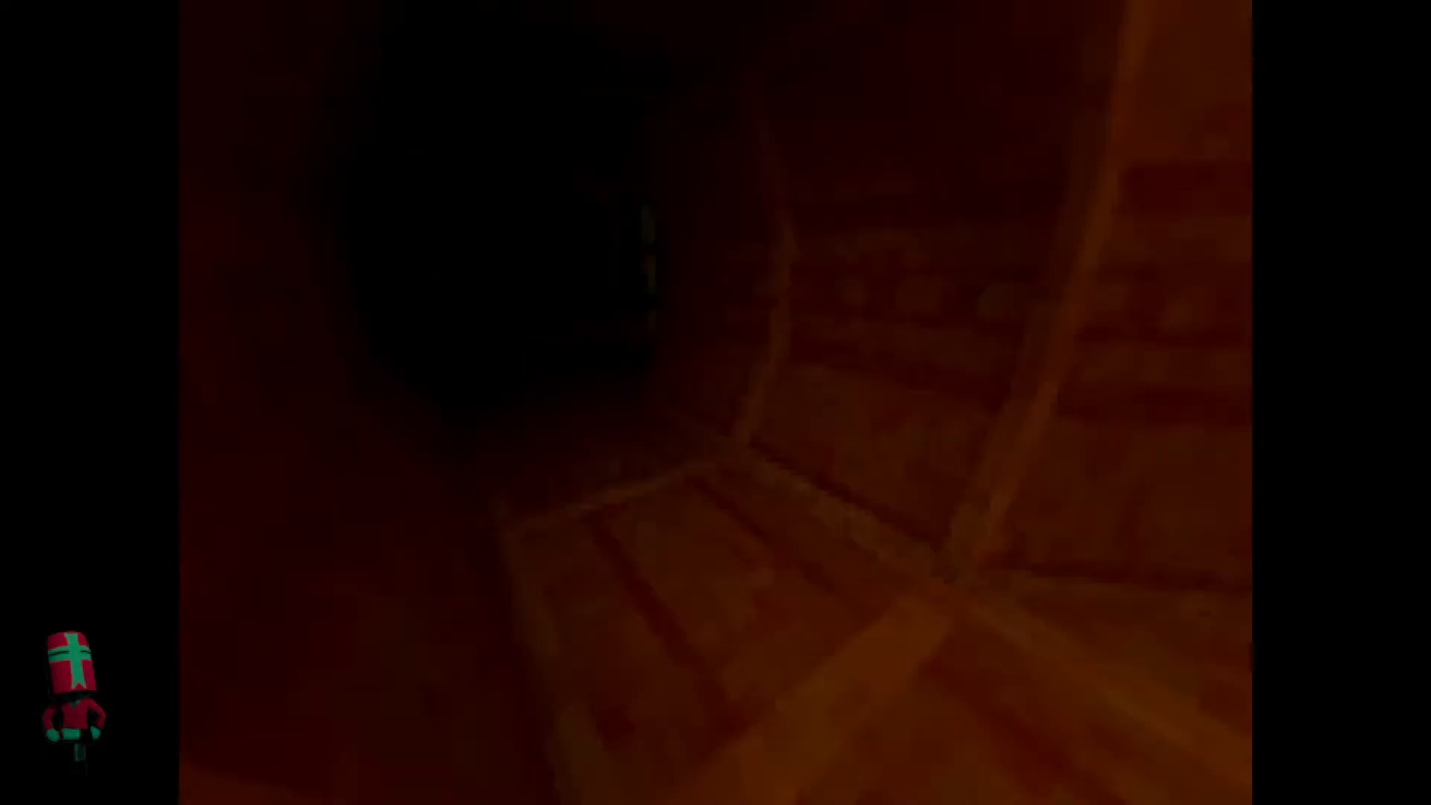
key(w)
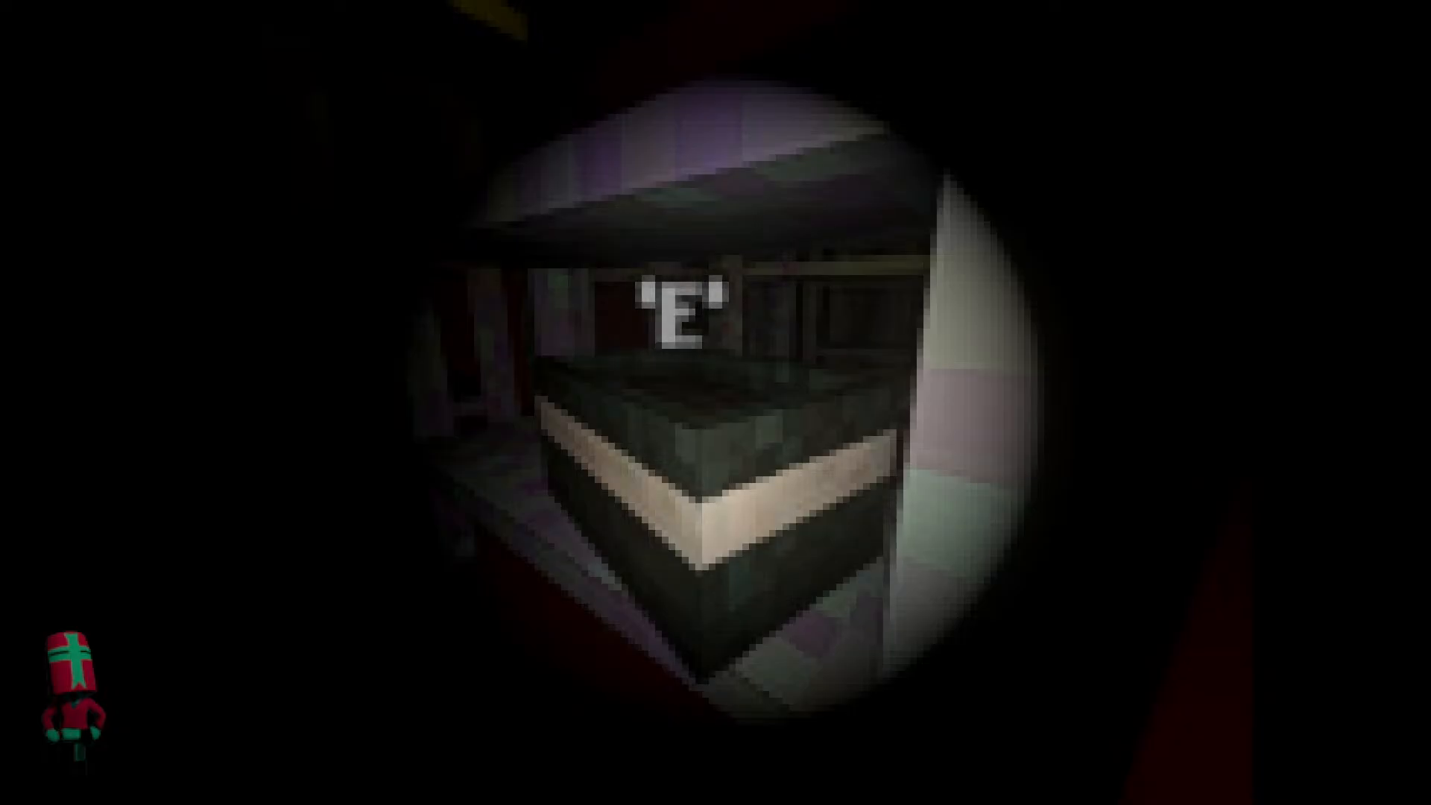
key(w)
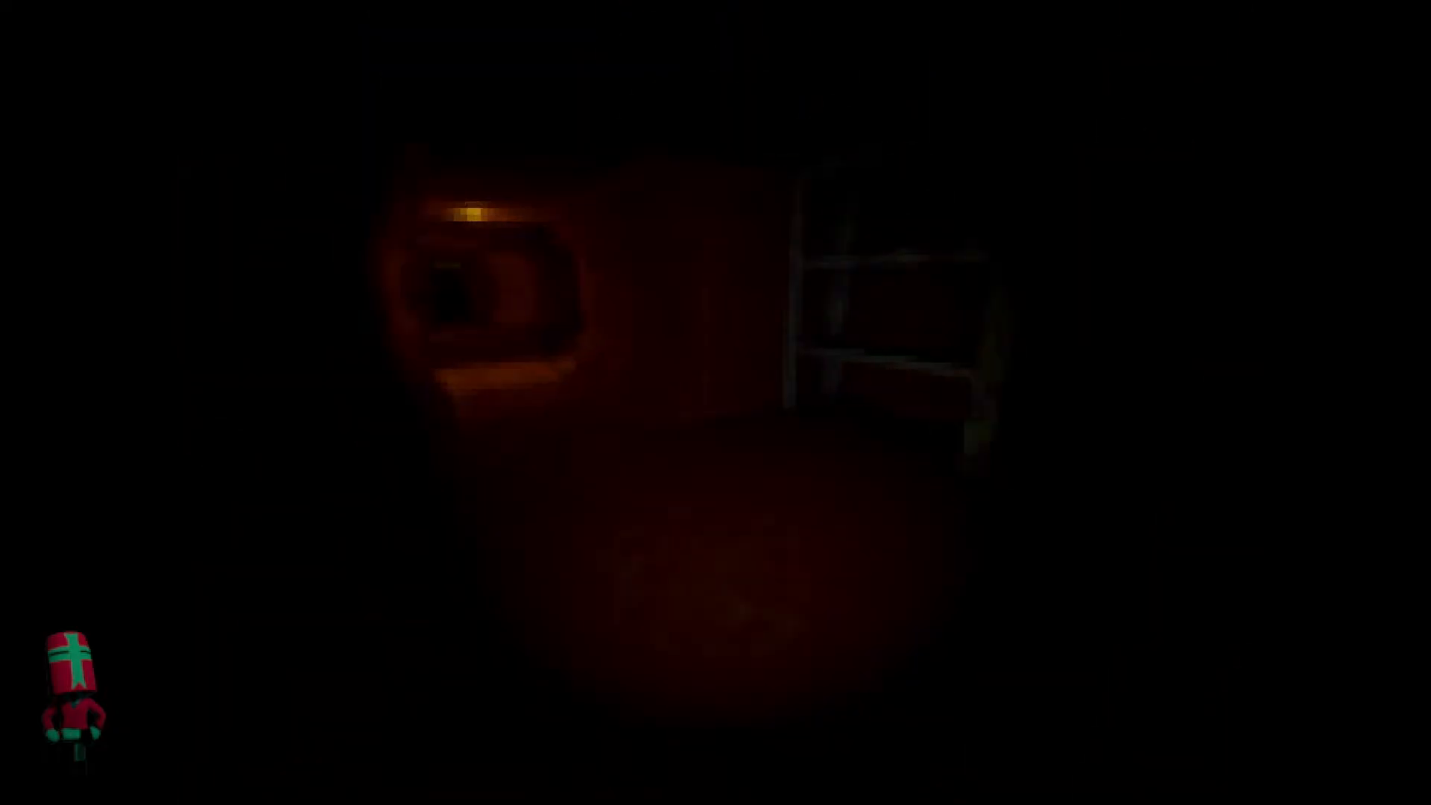
key(w)
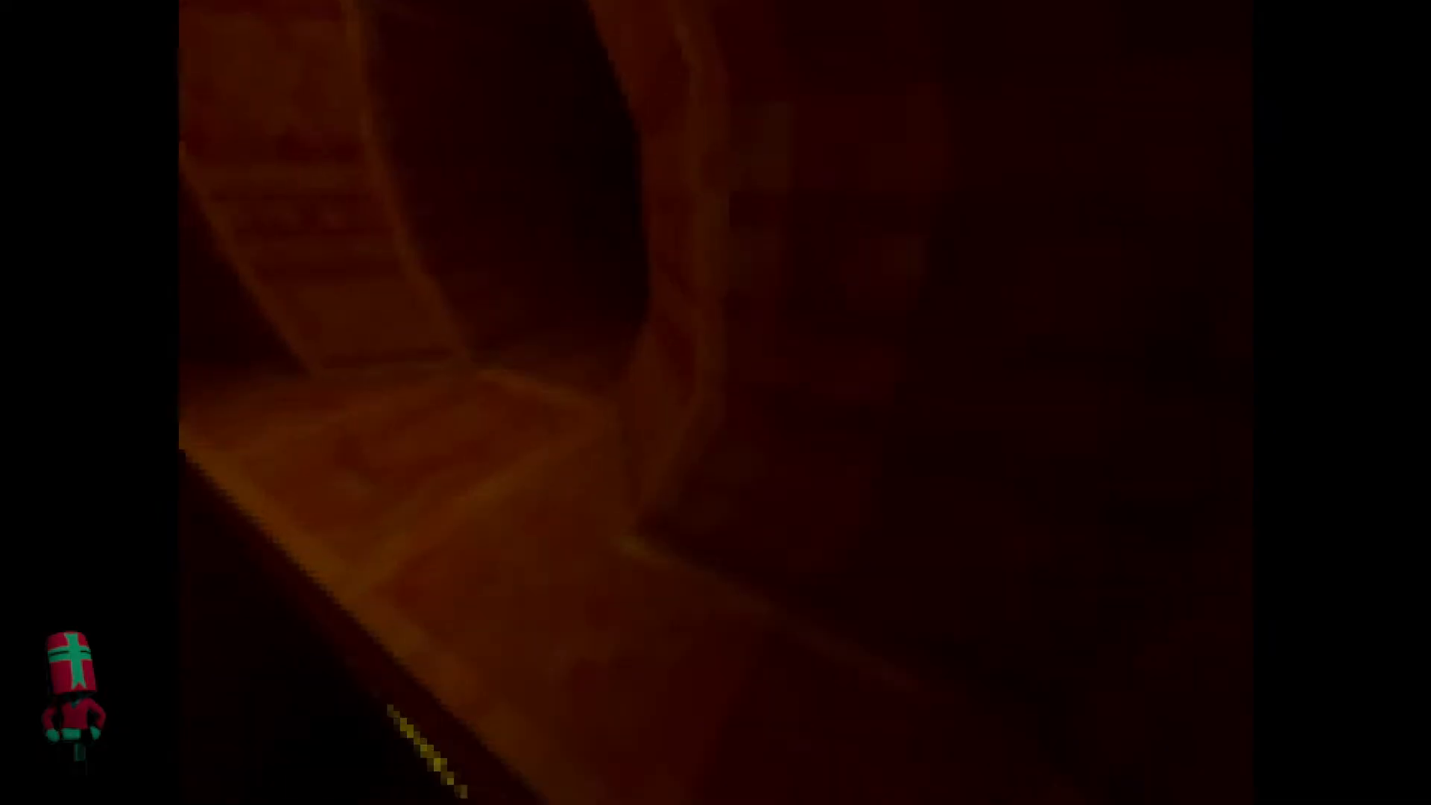
key(w)
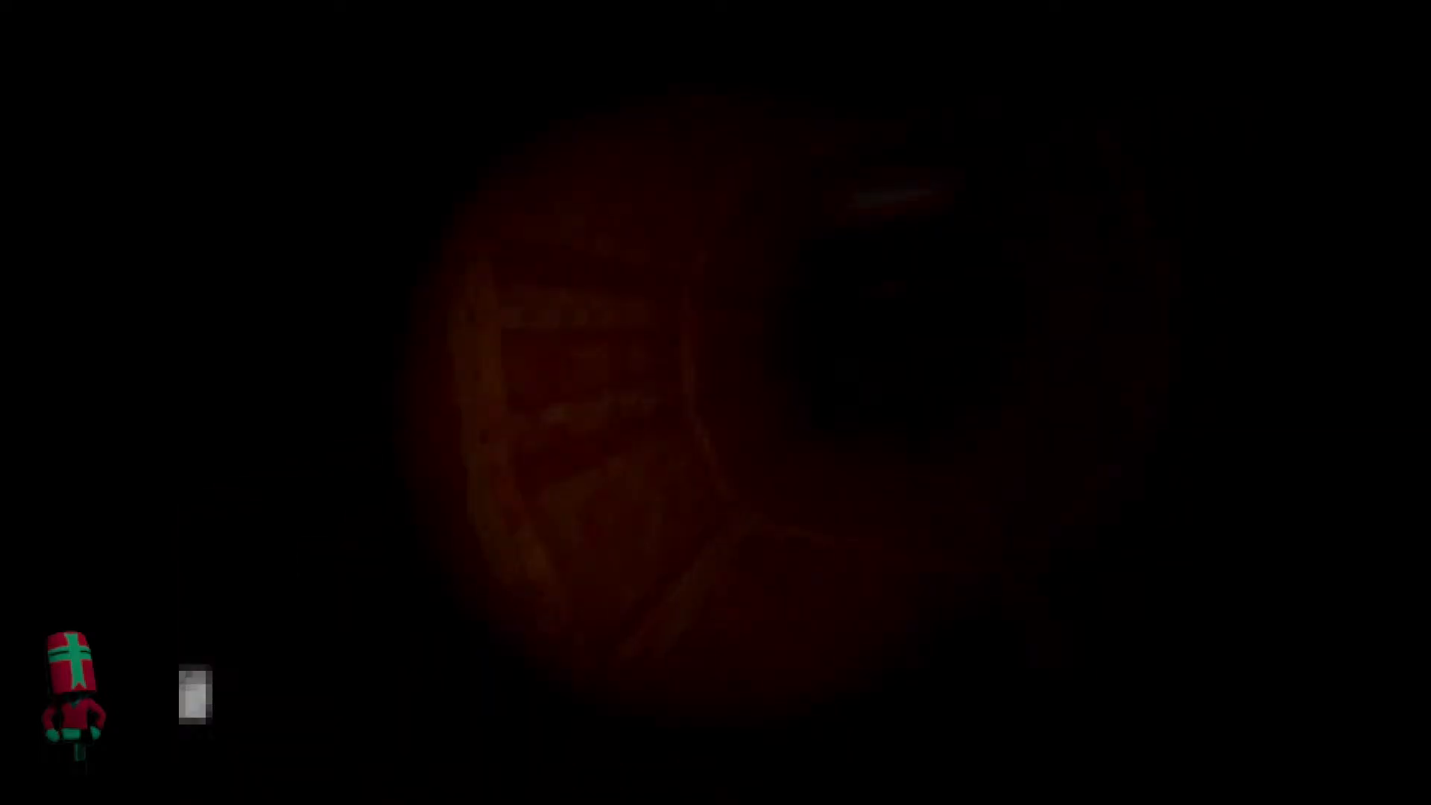
key(w)
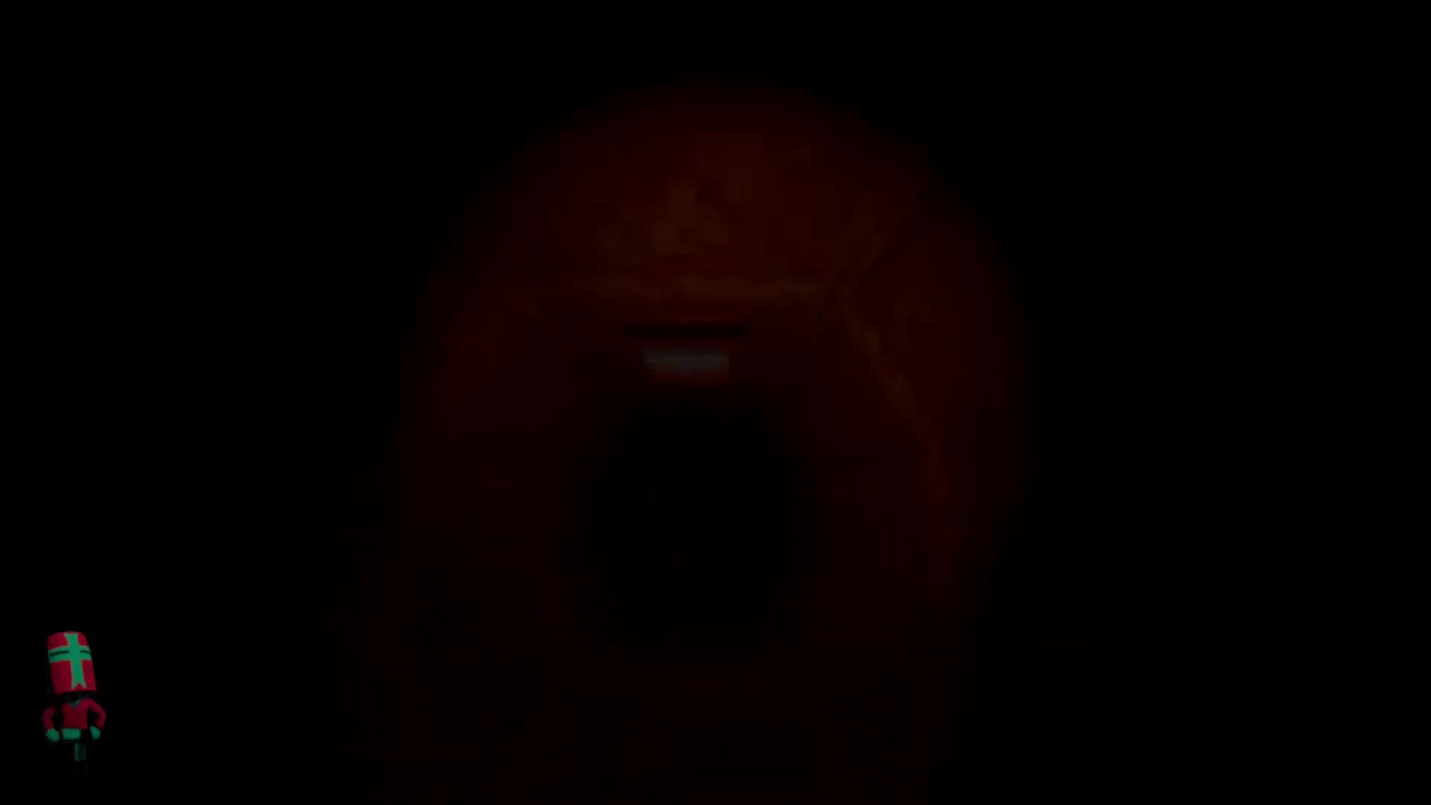
key(w)
Interact with the two light tubes in the unlit ceiling fixture to test the light repair minigame.
key(e)
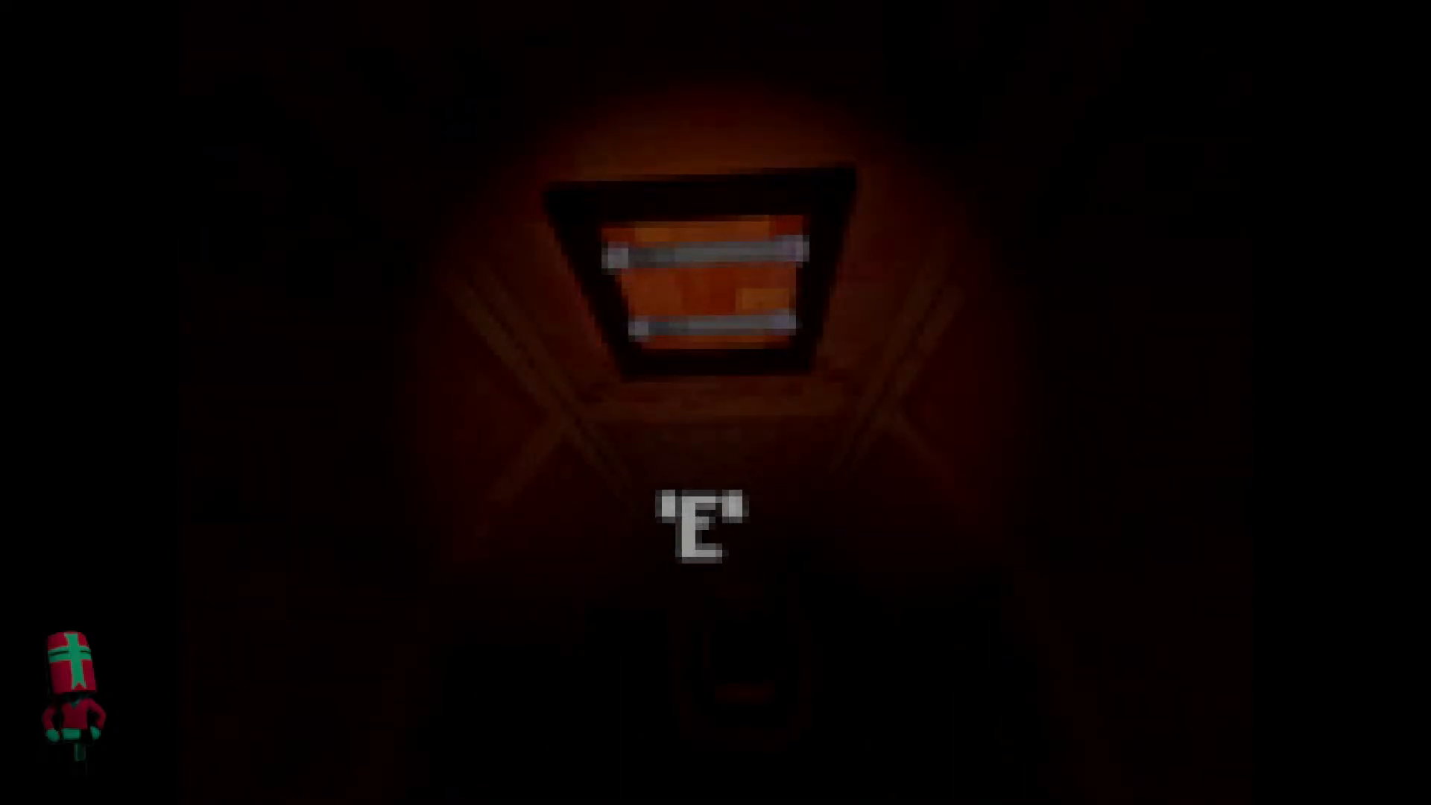
key(e)
key(e)
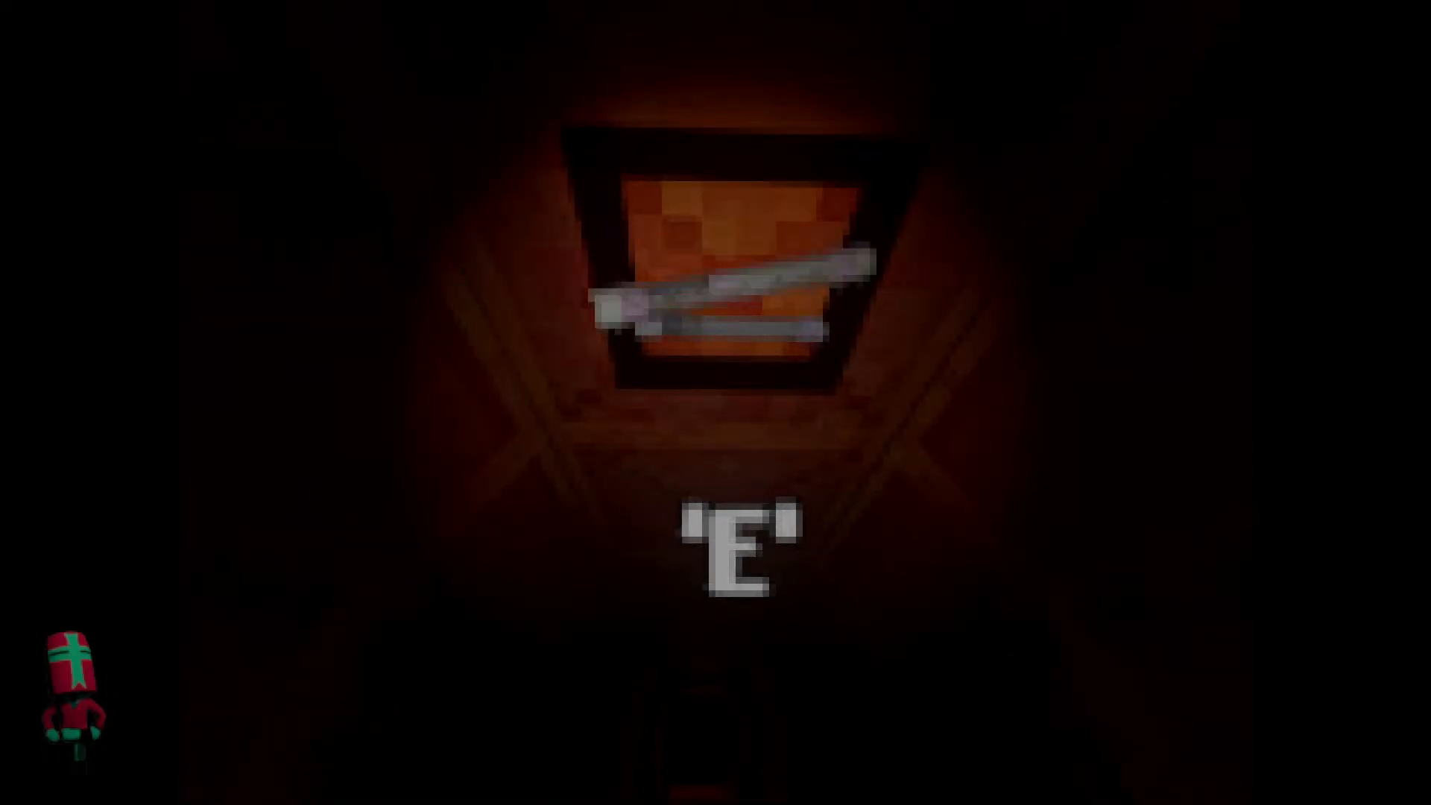
key(e)
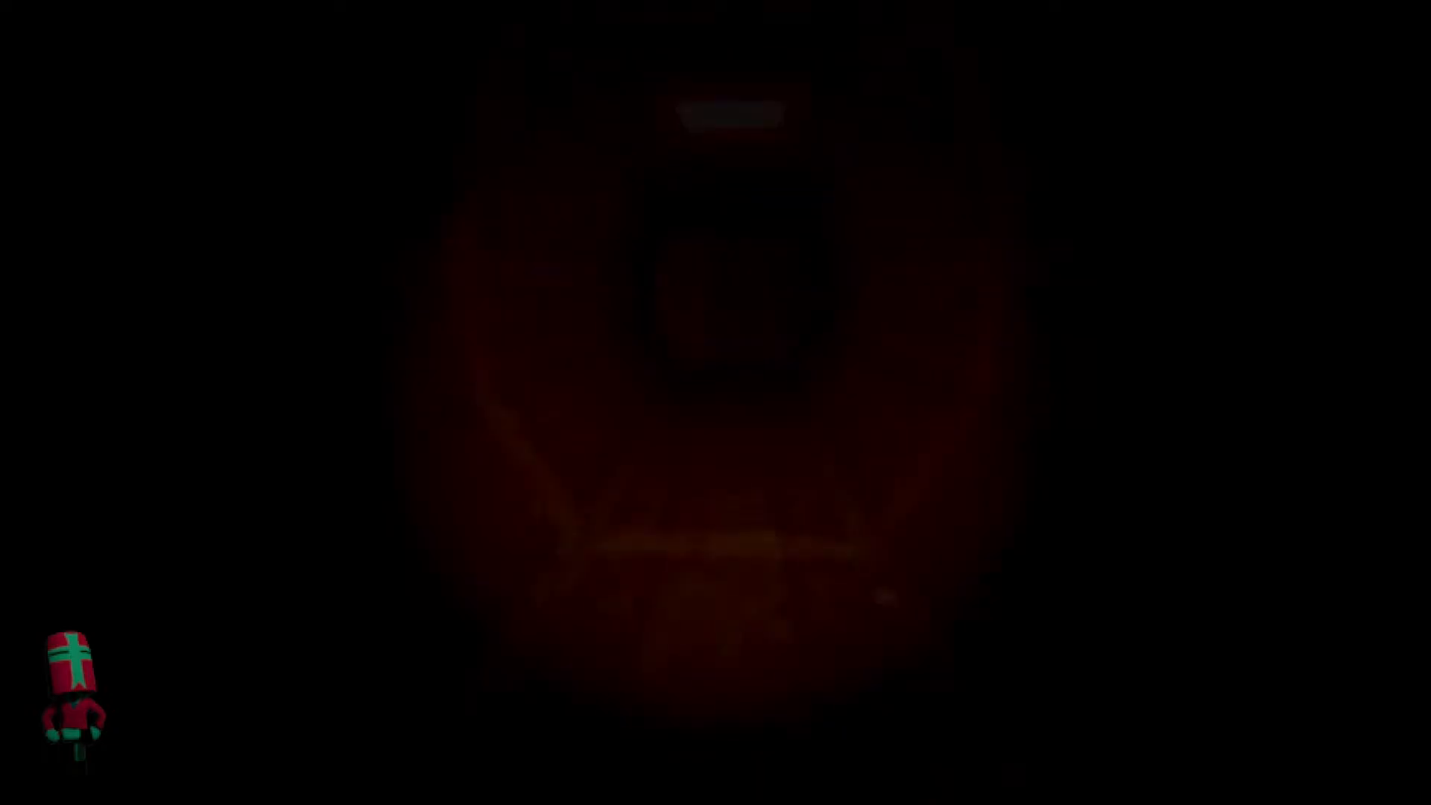
key(w)
key(e)
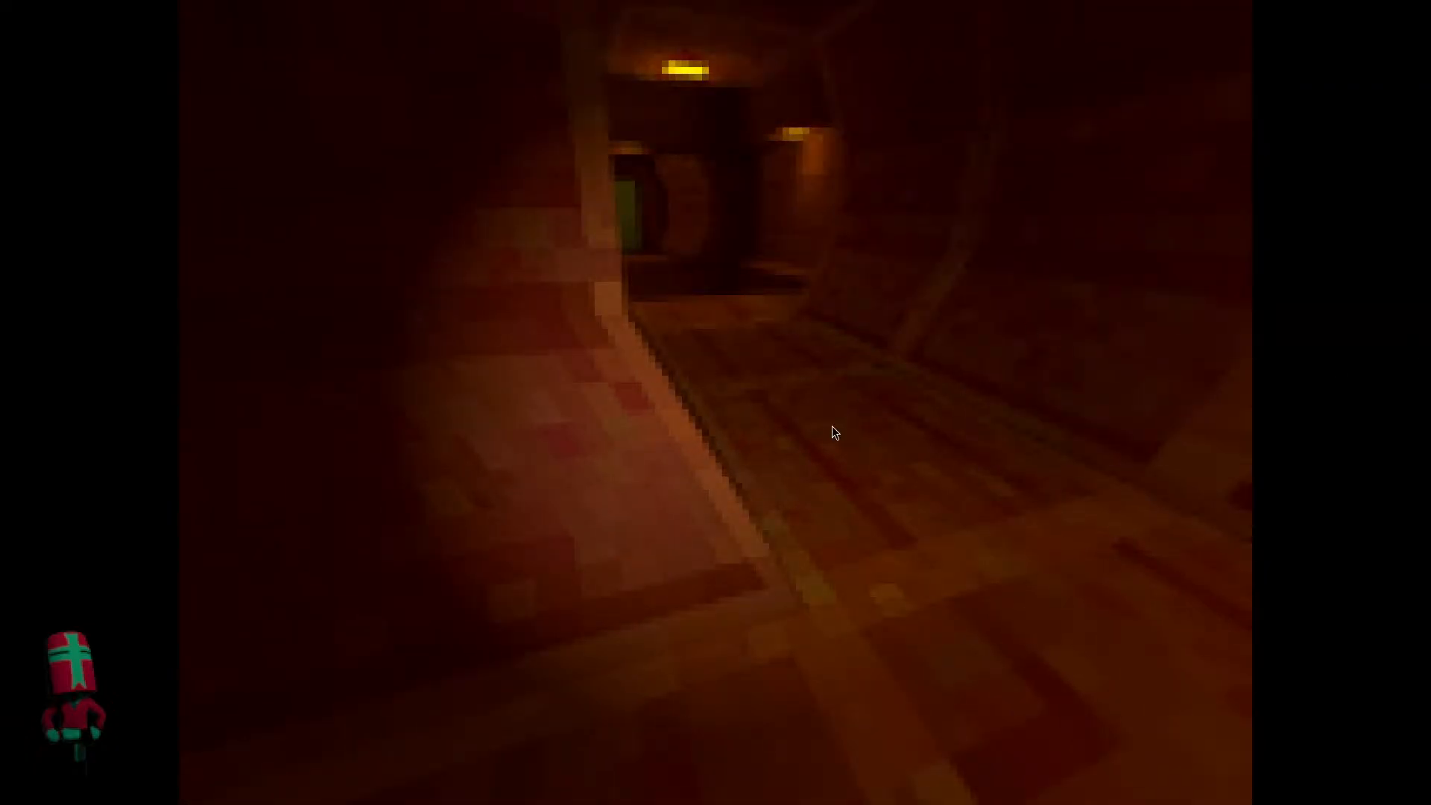
Switch from the running game to the Godot editor and stop the project.
key(super)
click(406, 526)
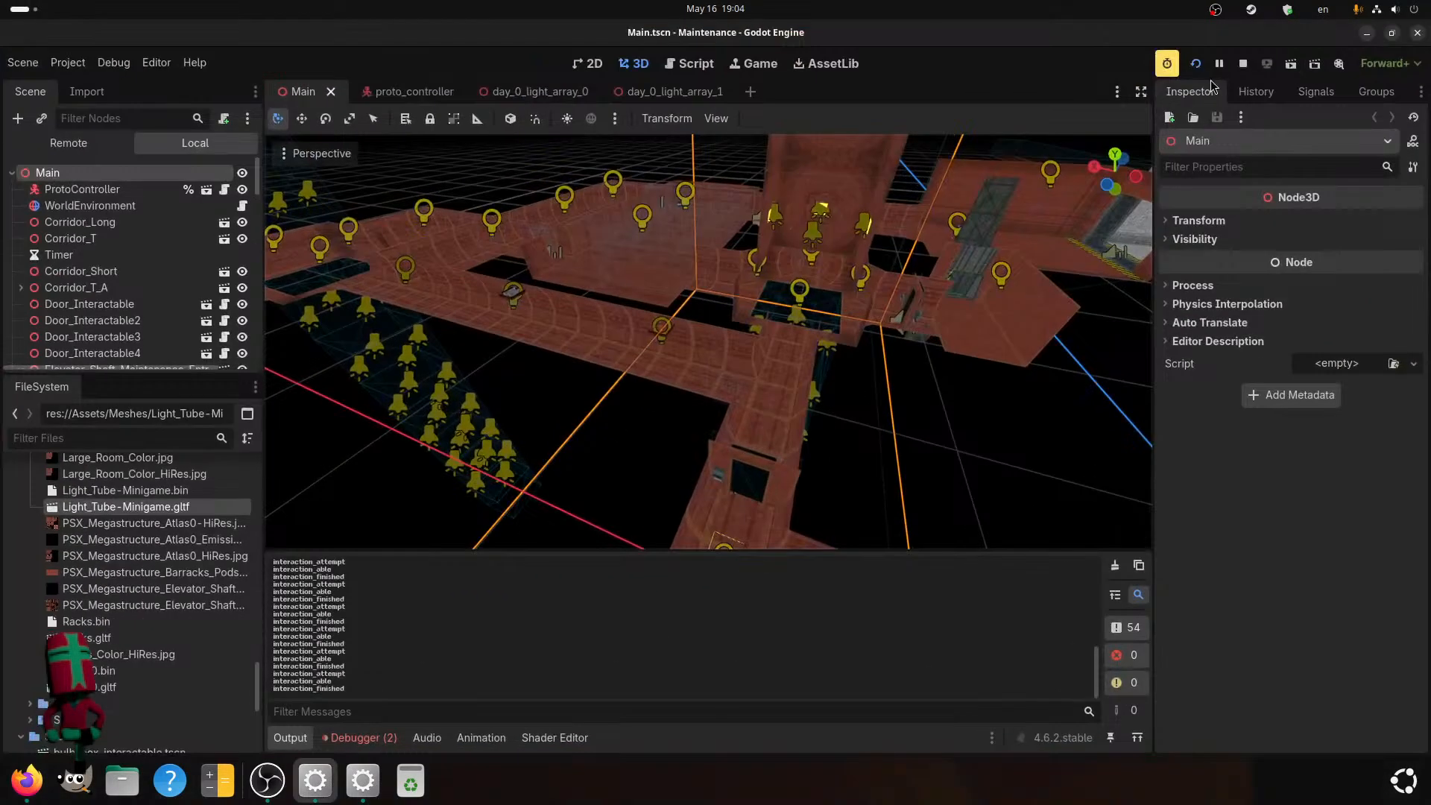
click(1243, 64)
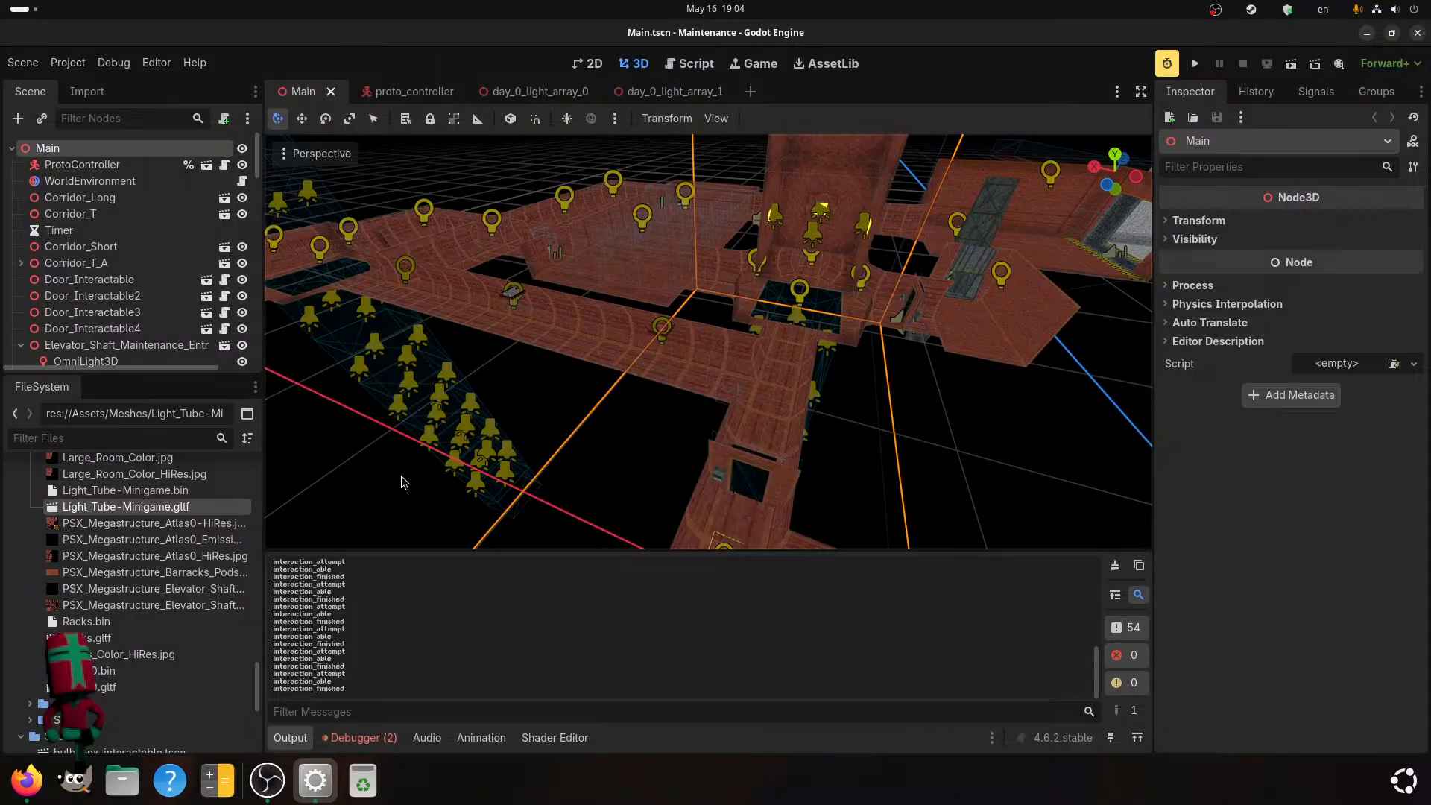
Switch to OBS to check the stream and return to the Godot editor.
key(super)
click(401, 252)
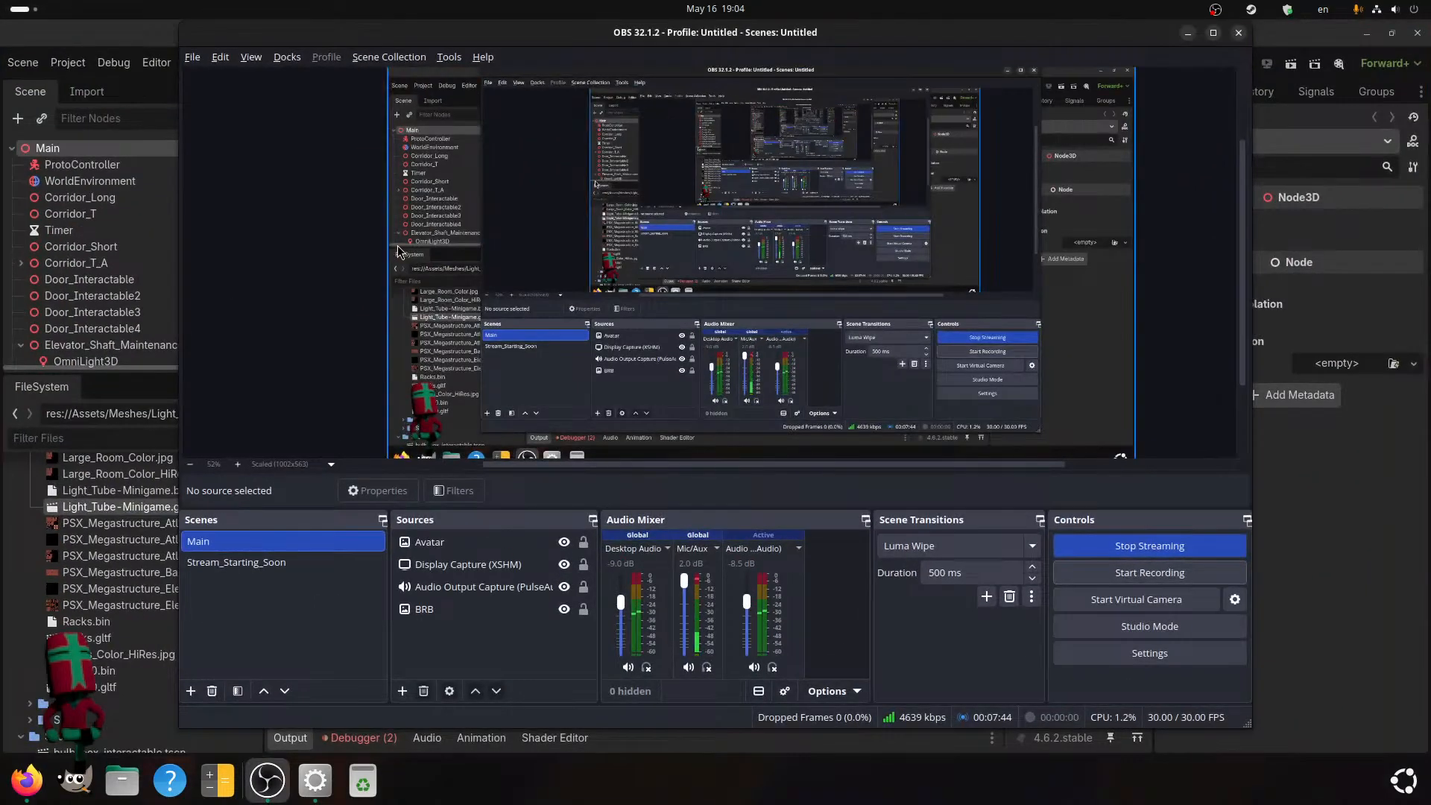
key(super)
click(685, 574)
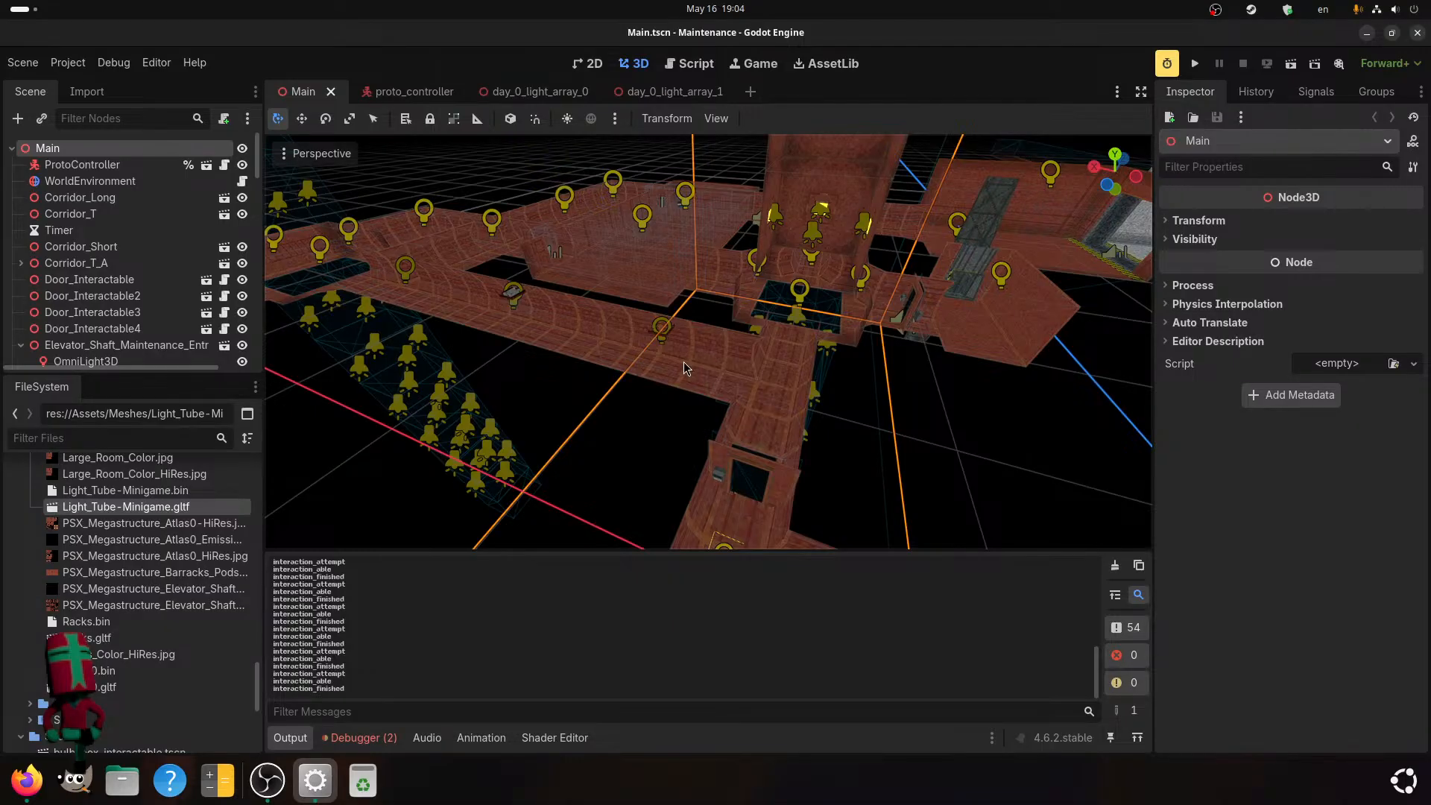
Inspect the ceiling light fixture in the level and reimport Ceiling_Light_Attachment-Minigame.gltf from its advanced import settings.
middle_drag(553, 280, 750, 357)
scroll(736, 358, up, 8)
scroll(100, 563, up, 7)
scroll(99, 577, up, 6)
scroll(100, 615, up, 10)
scroll(99, 634, up, 3)
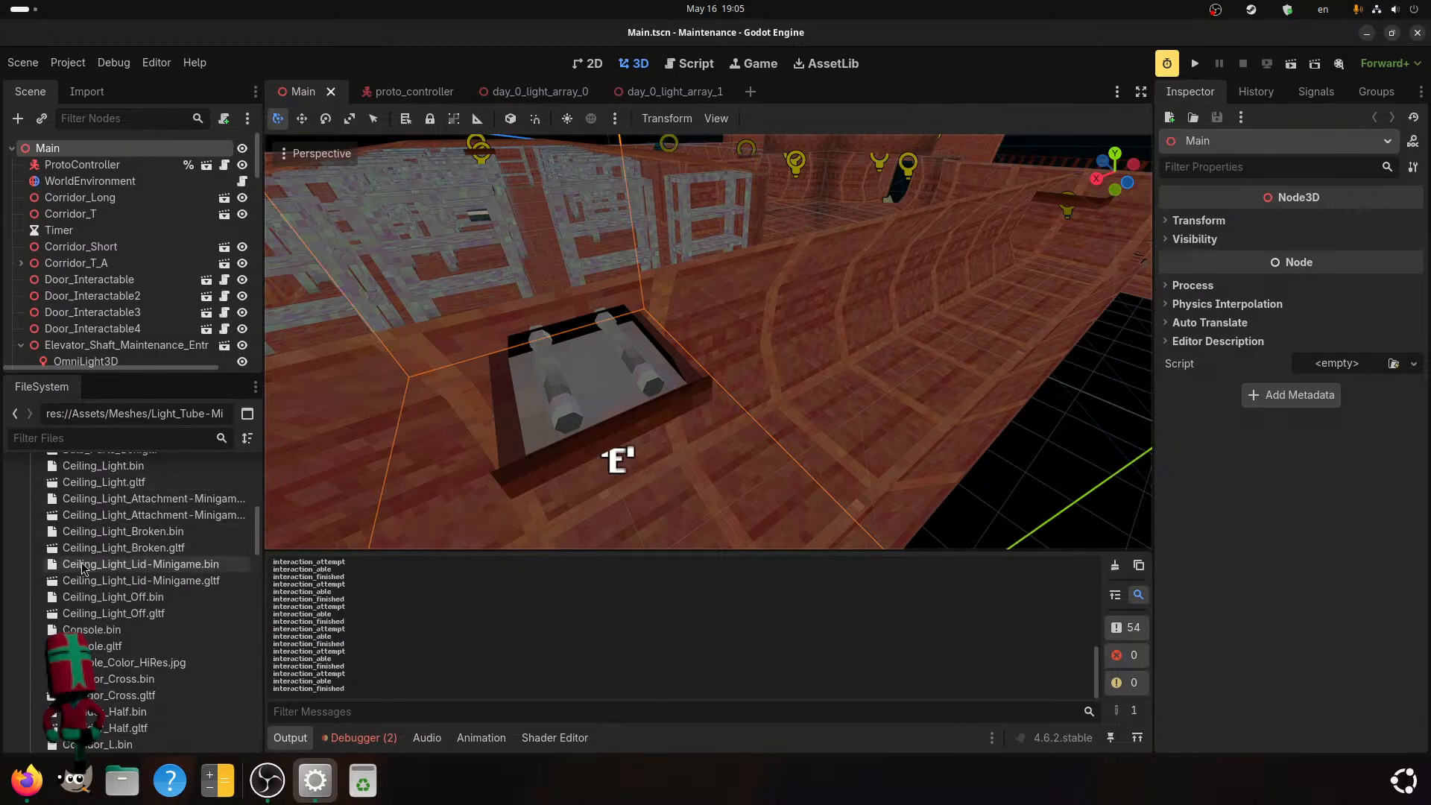
double_click(96, 516)
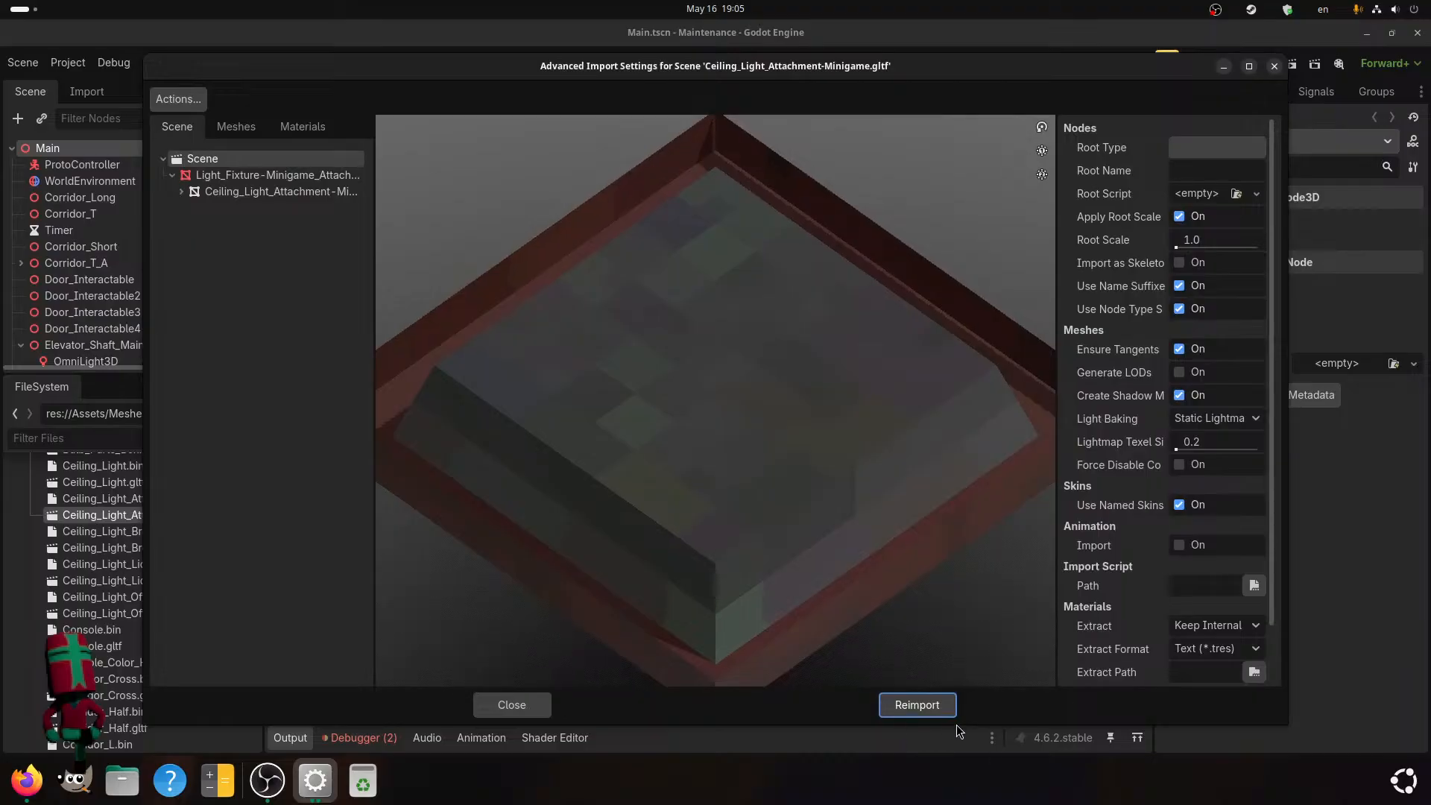
click(936, 714)
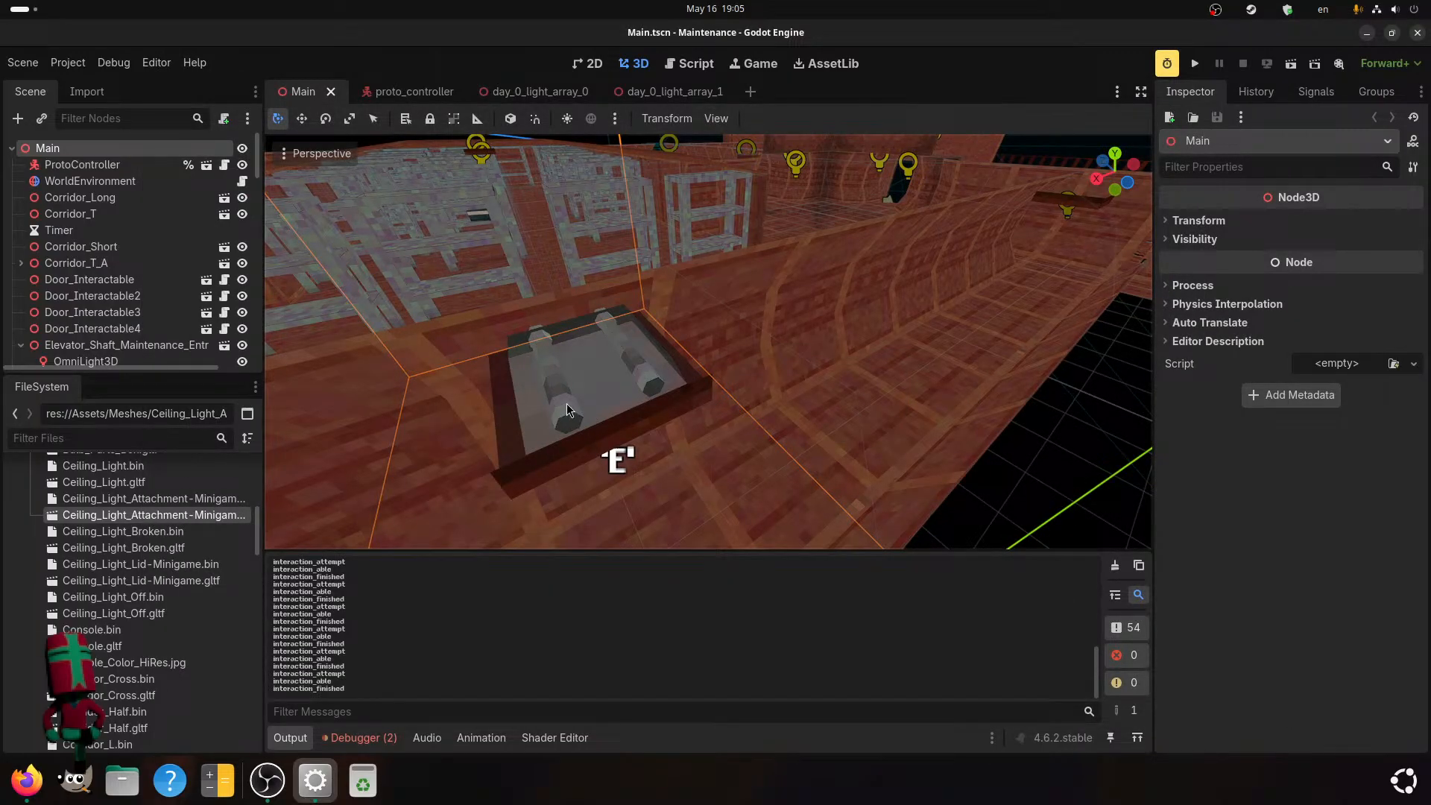
Filter the project files by "fu" and reimport Fuse.gltf and Fuse_Slot.gltf from their advanced import settings.
scroll(142, 595, up, 5)
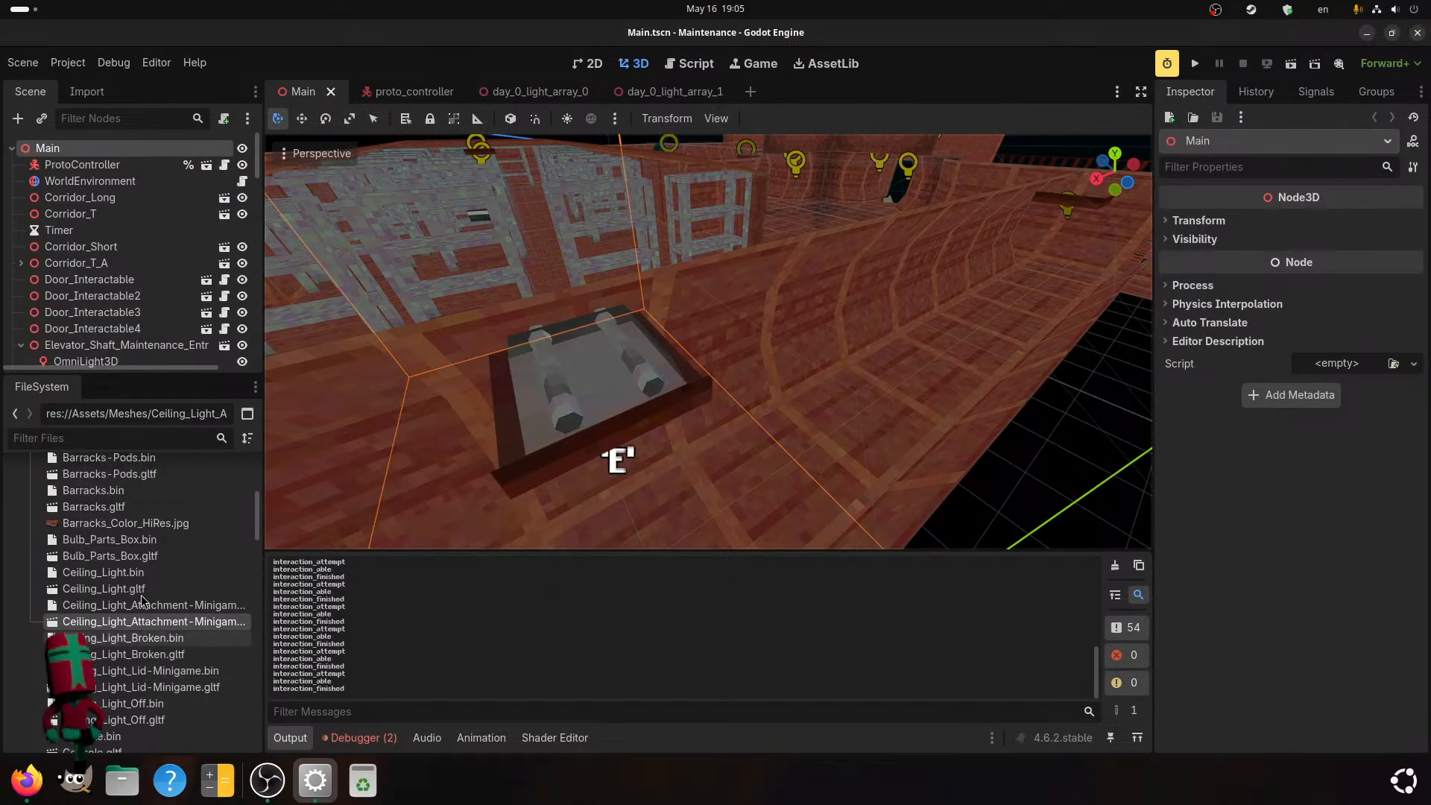
scroll(138, 602, down, 14)
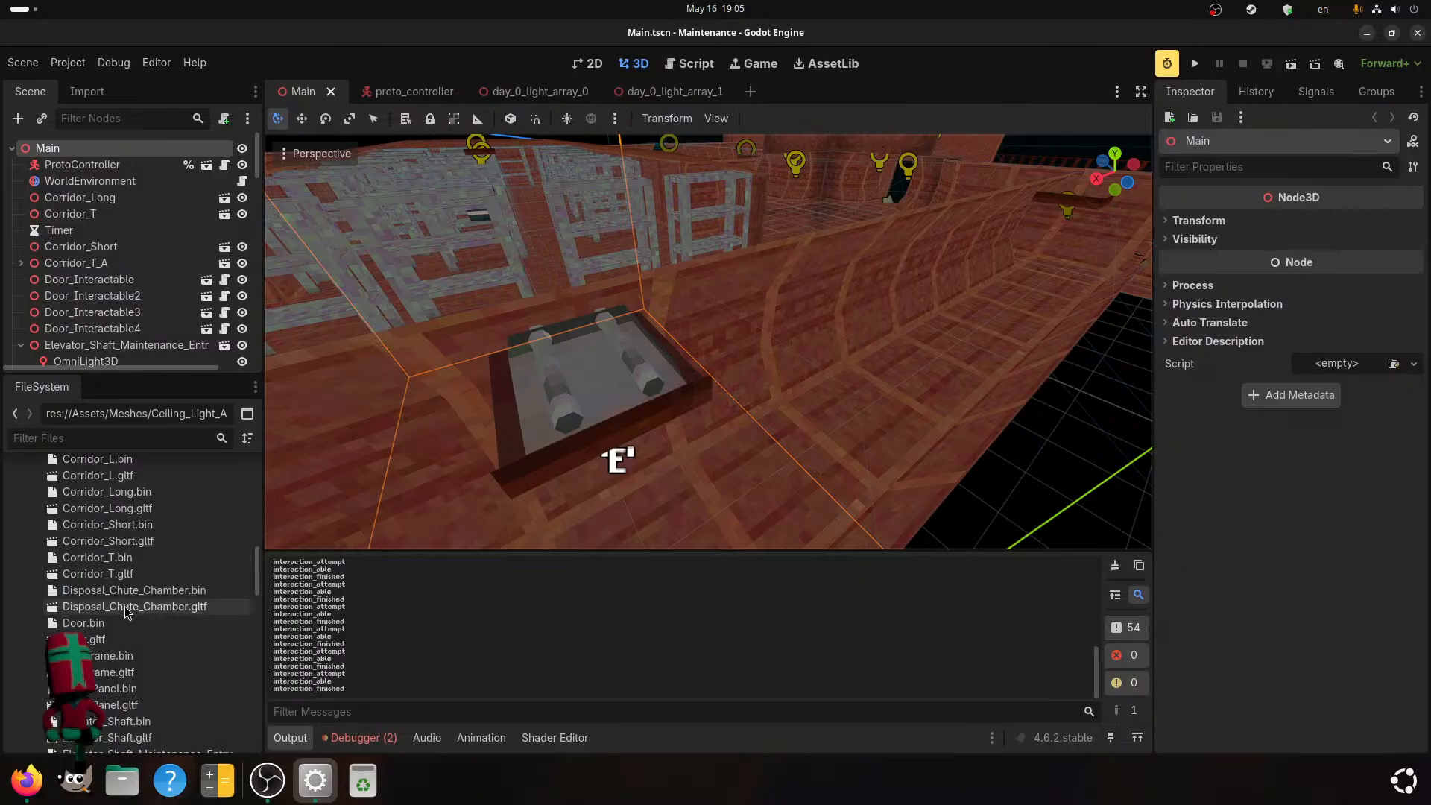
scroll(125, 612, down, 3)
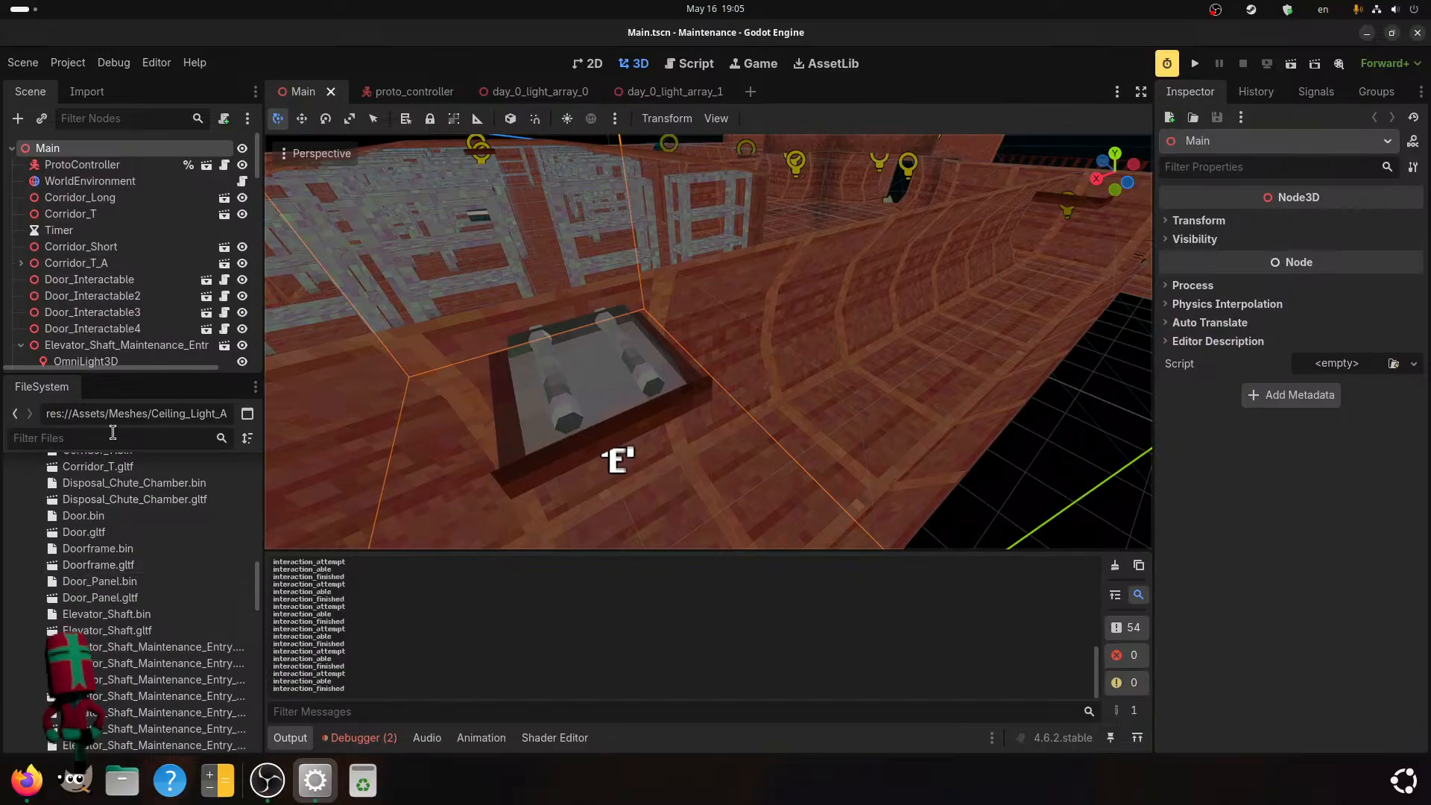
text(fu)
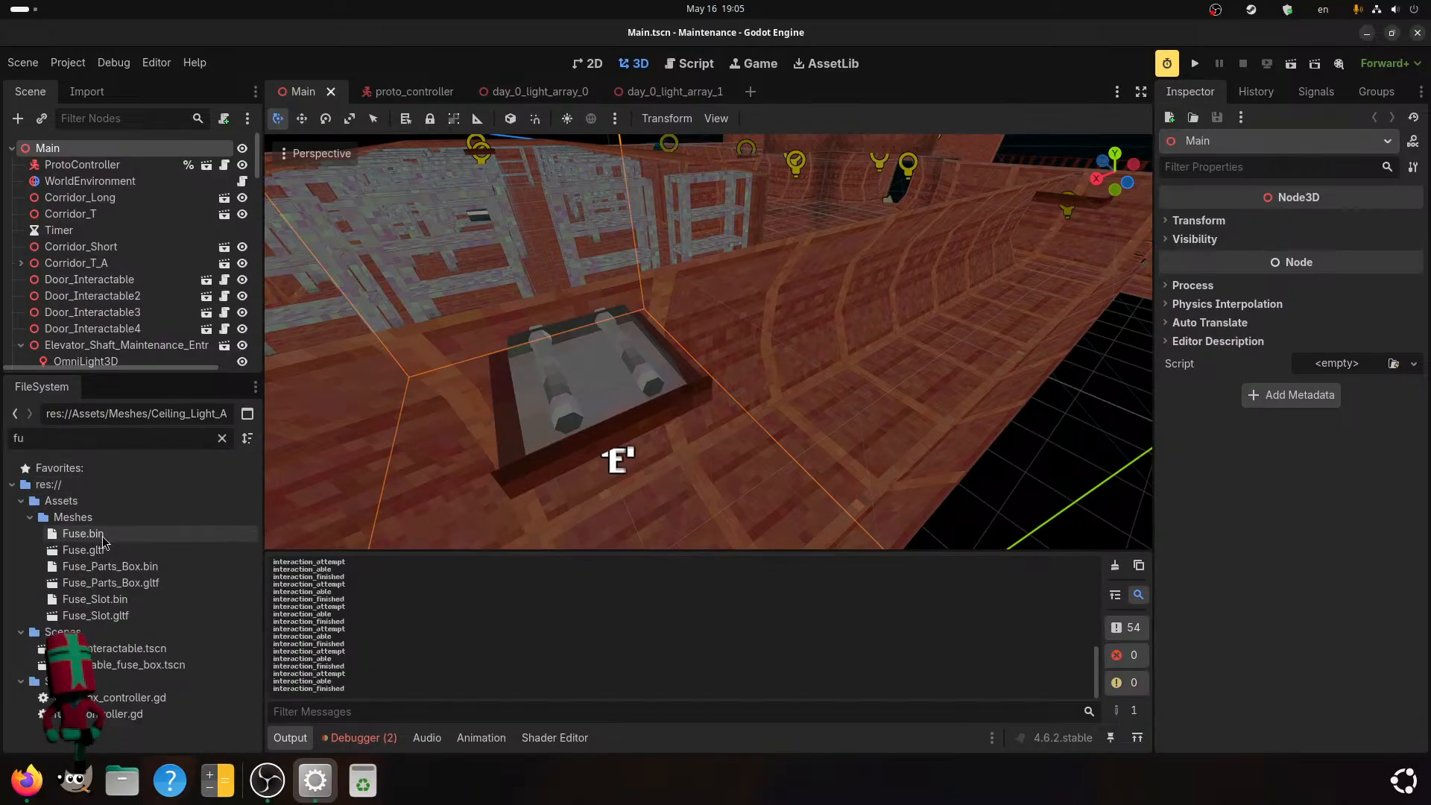
double_click(125, 555)
click(918, 702)
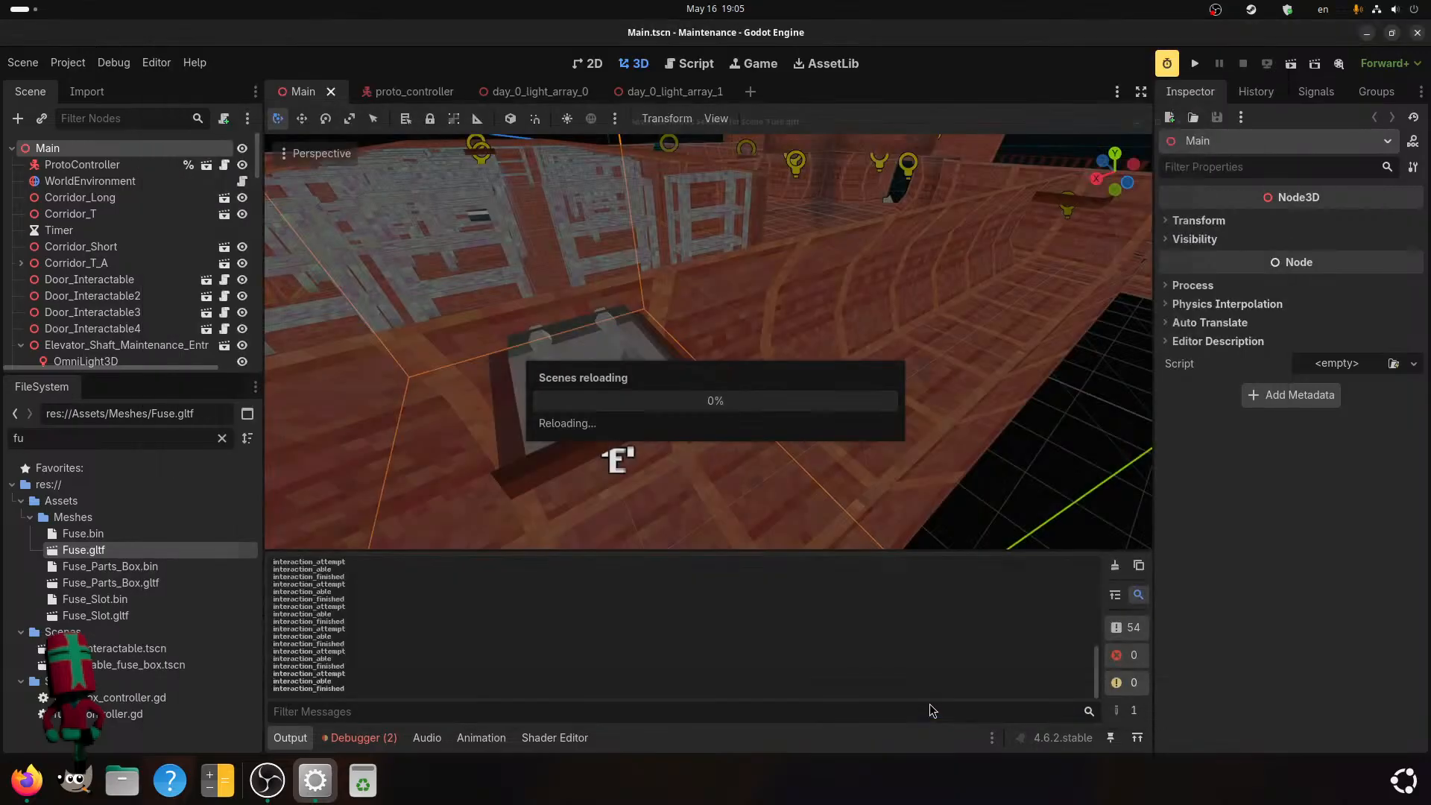
double_click(99, 615)
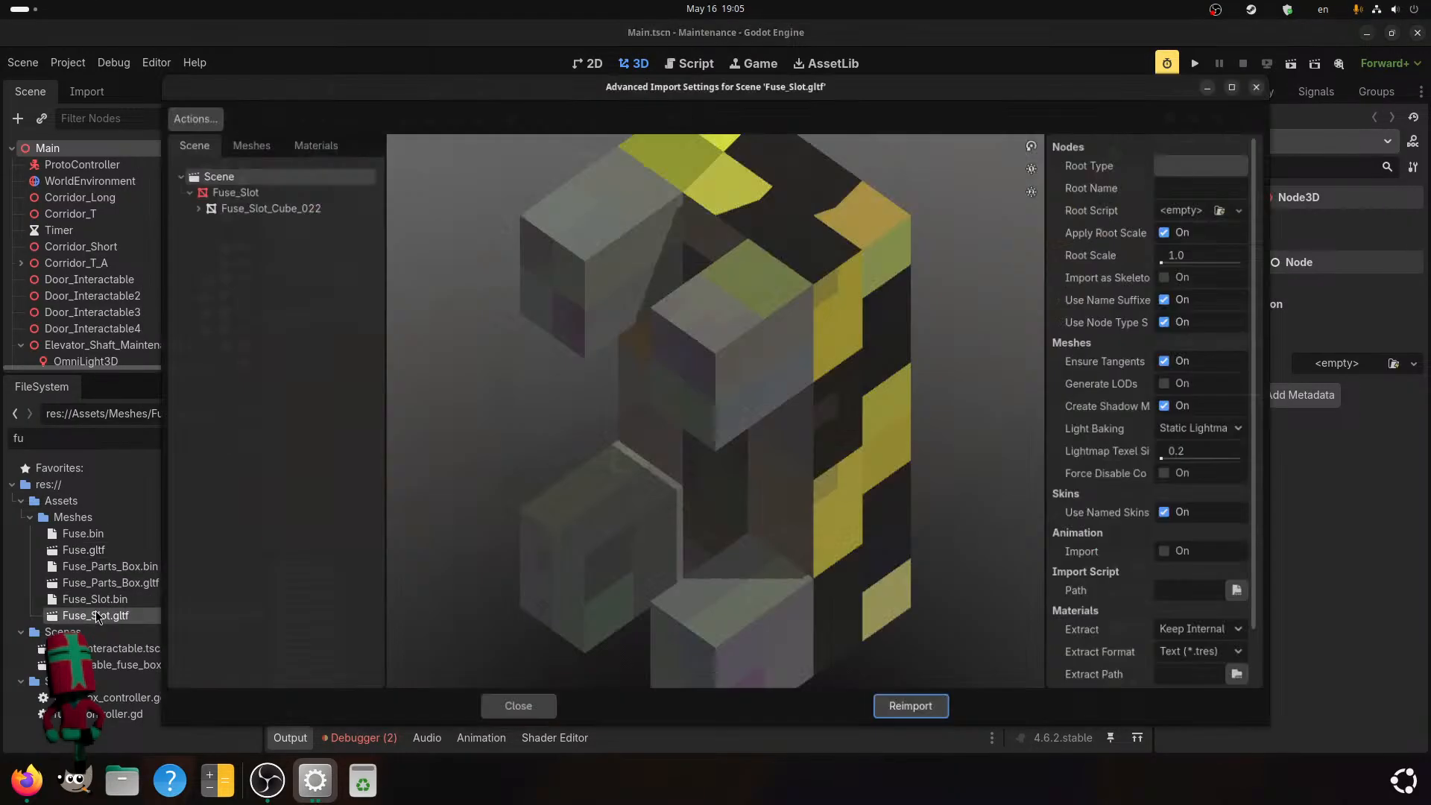
click(929, 714)
Examine the wall-mounted fuse slot and its surrounding corridor from near and far in the 3D view.
middle_drag(964, 445, 889, 368)
scroll(788, 446, up, 3)
scroll(935, 387, up, 4)
shift+middle_drag(916, 312, 887, 319)
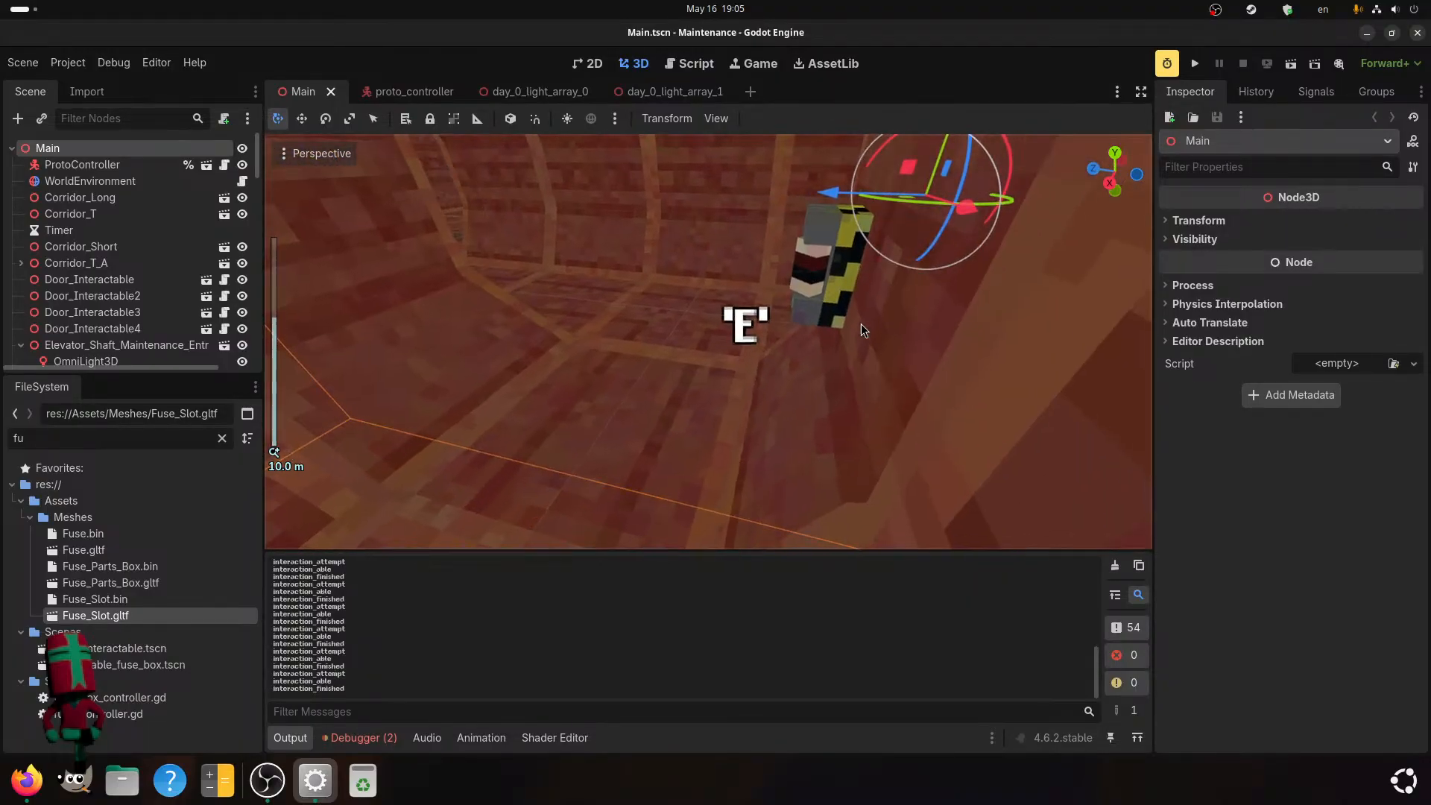
middle_drag(605, 307, 702, 326)
scroll(755, 255, up, 2)
scroll(736, 266, up, 2)
scroll(729, 331, down, 2)
scroll(708, 326, down, 3)
scroll(701, 326, down, 3)
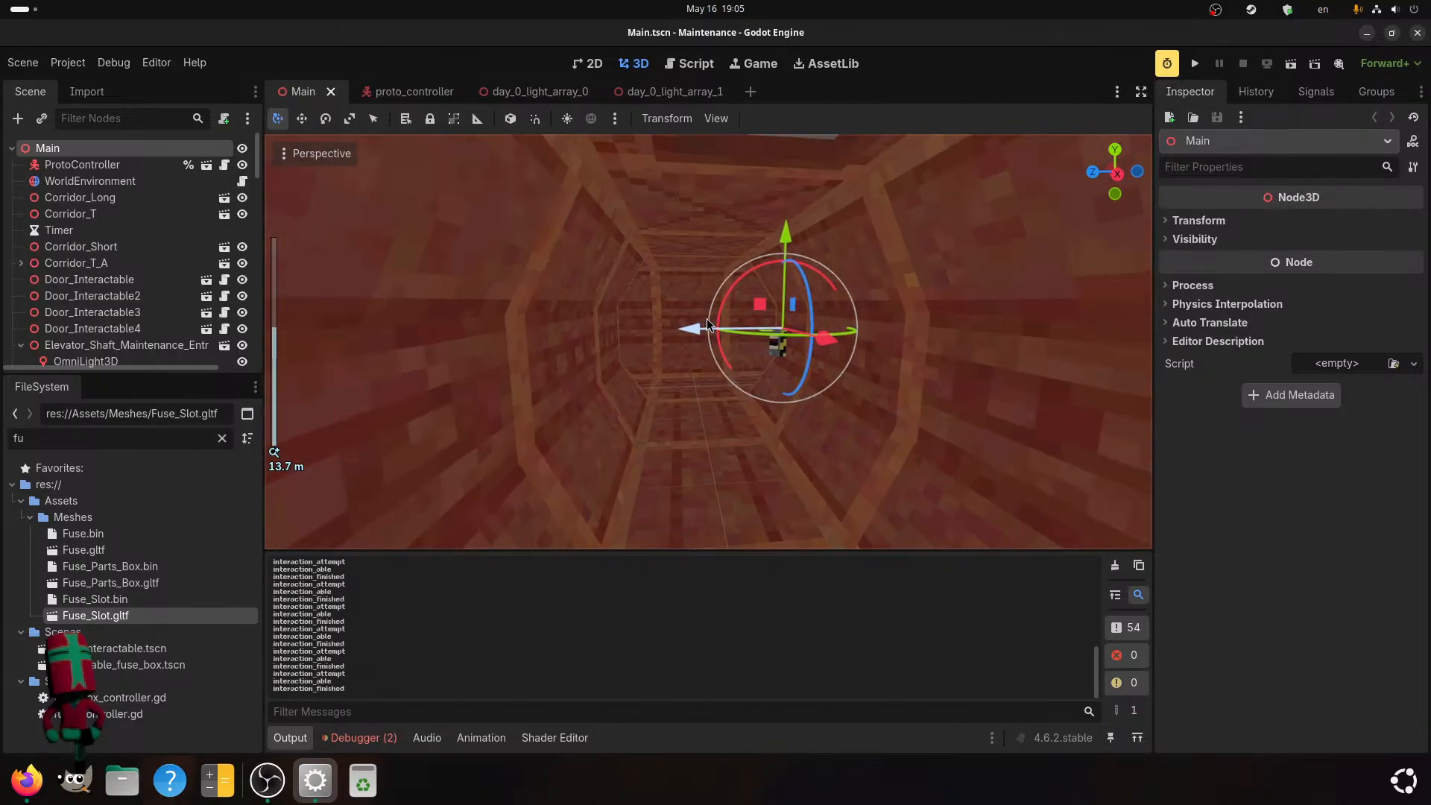
scroll(701, 325, up, 7)
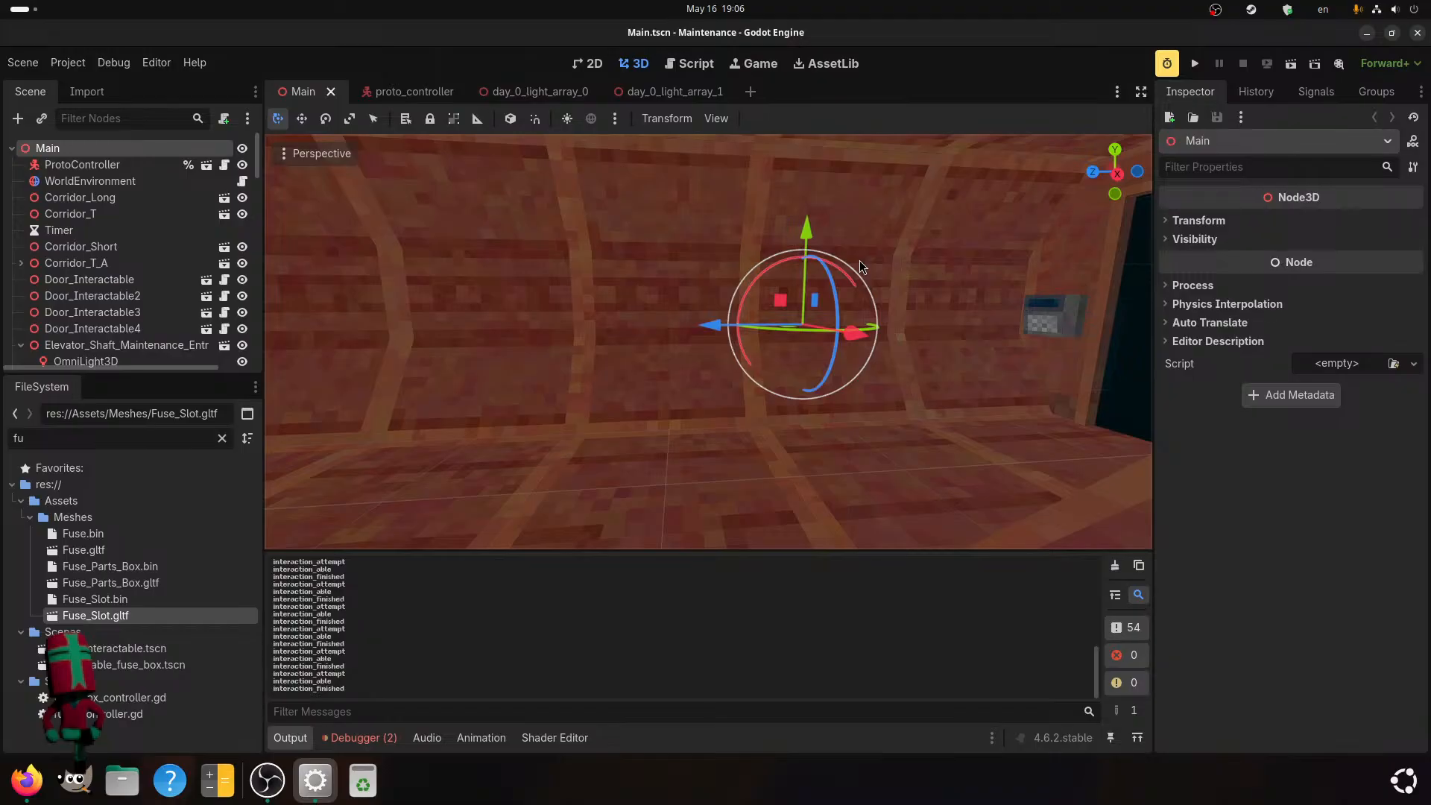
Select the Barracks2 node in the level and examine the barracks mesh up close.
middle_drag(760, 283, 429, 330)
scroll(755, 301, down, 2)
scroll(624, 352, down, 5)
scroll(489, 335, down, 3)
scroll(429, 336, down, 3)
shift+middle_drag(840, 375, 790, 365)
scroll(790, 364, down, 1)
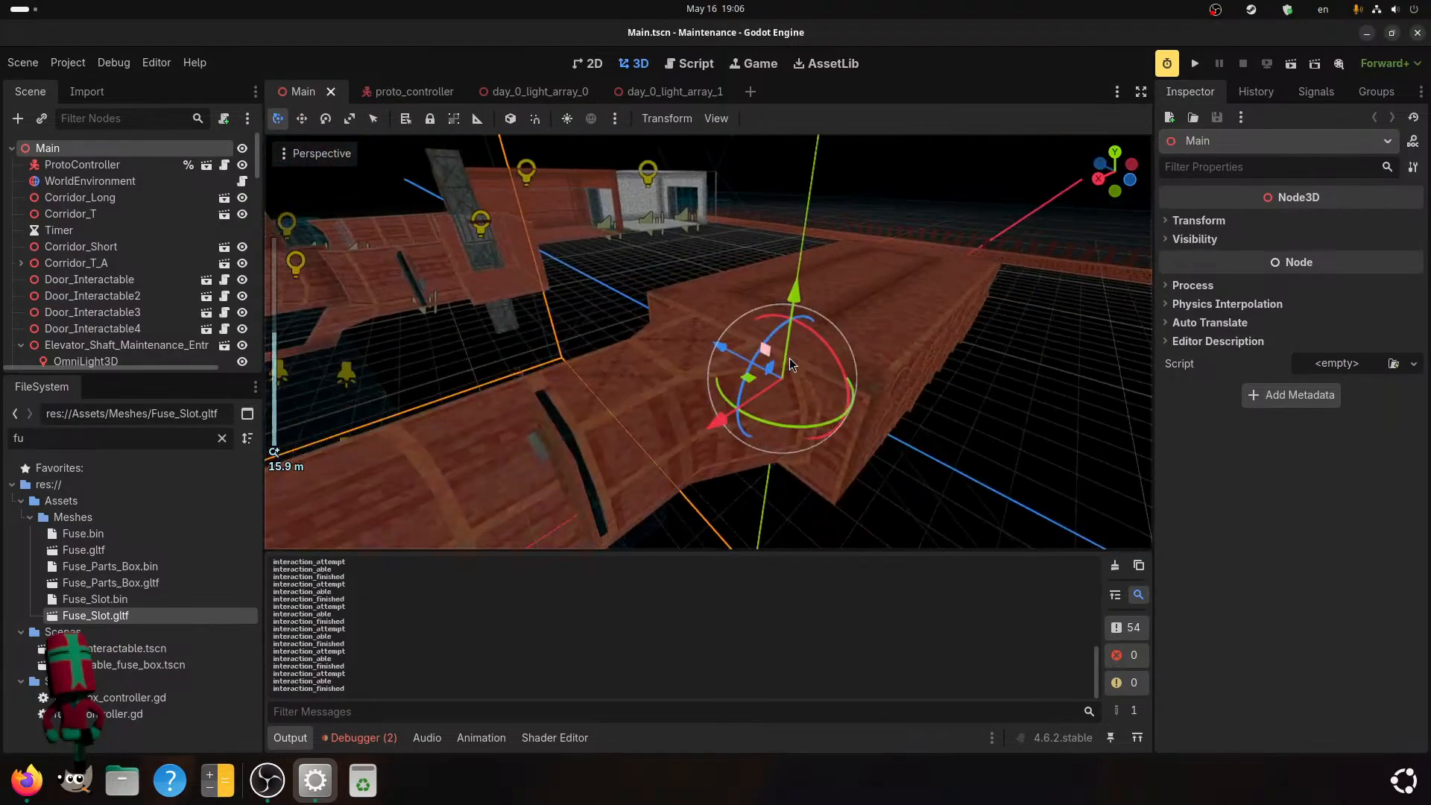
click(888, 345)
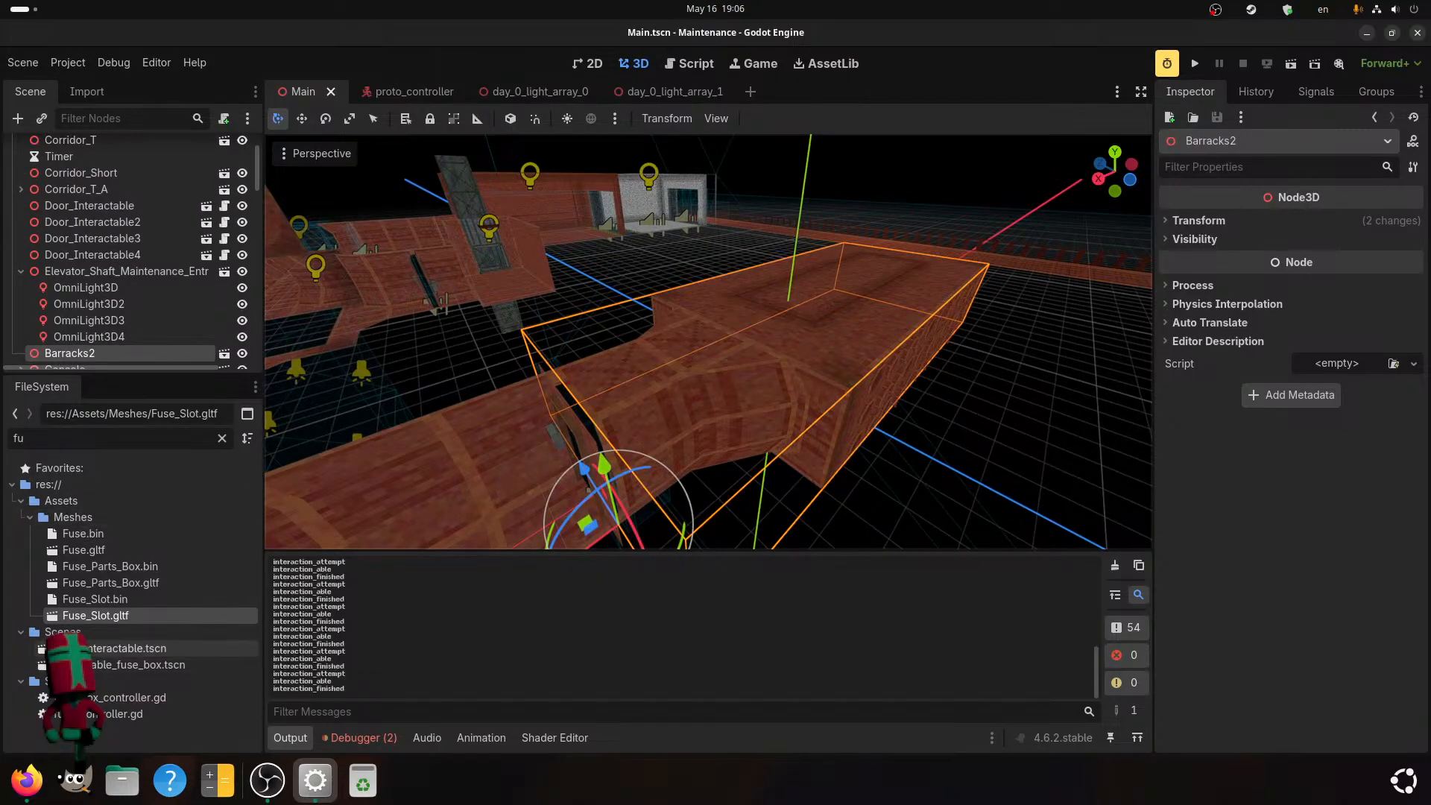
middle_drag(831, 361, 784, 395)
scroll(712, 458, up, 5)
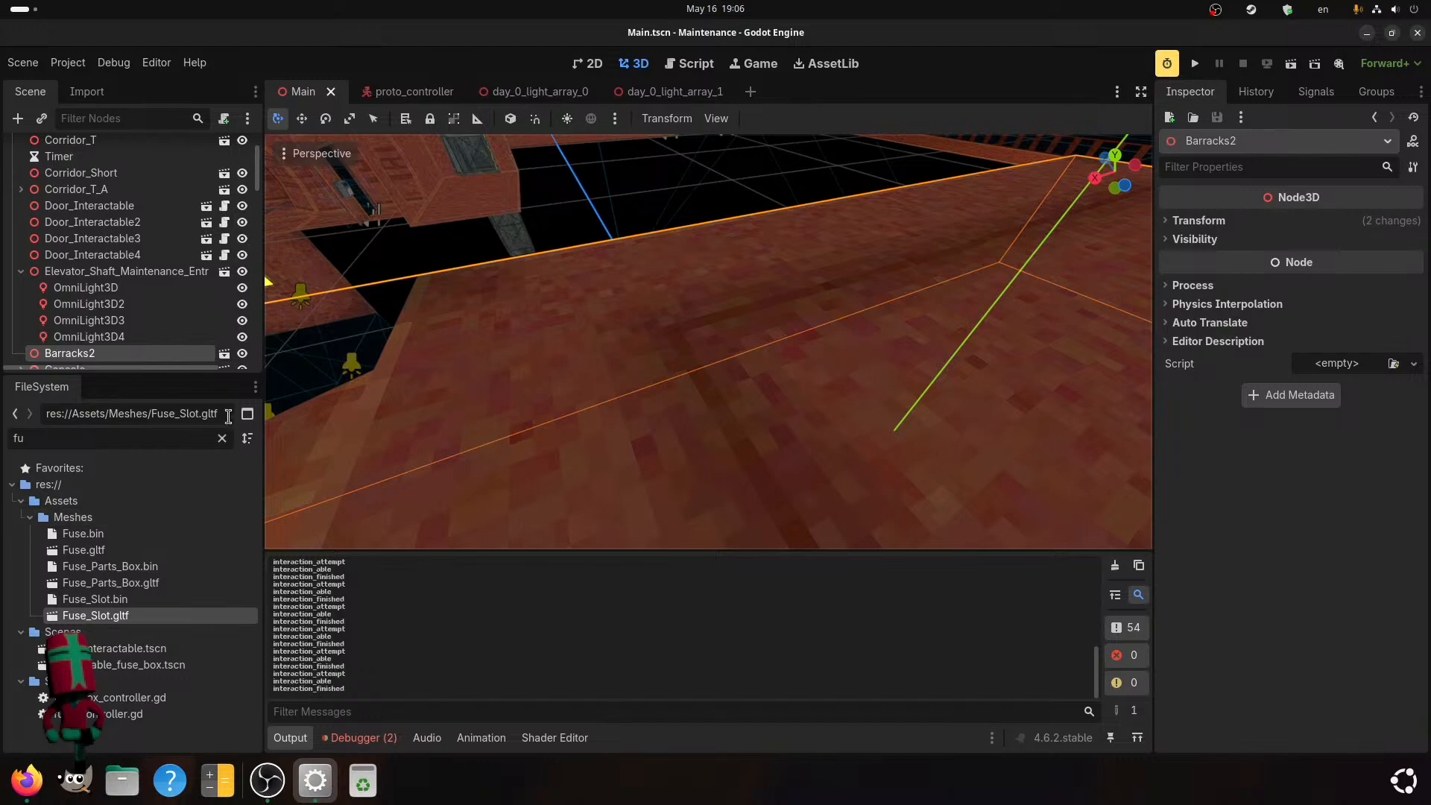
Clear the project file filter and open the Documents/Blender/Models/PSX/MegaStructure folder in the file manager.
click(221, 440)
click(122, 780)
click(145, 246)
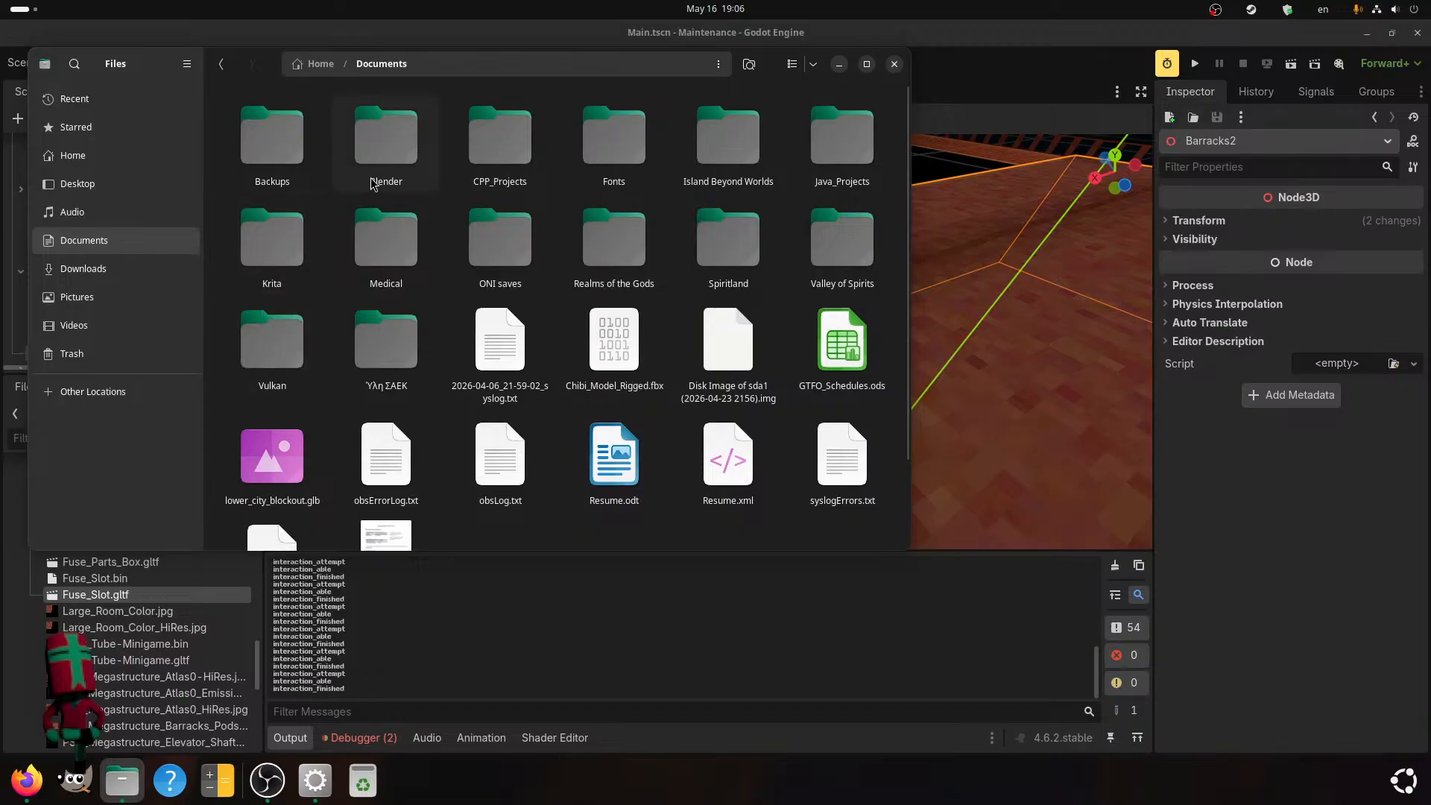
double_click(421, 138)
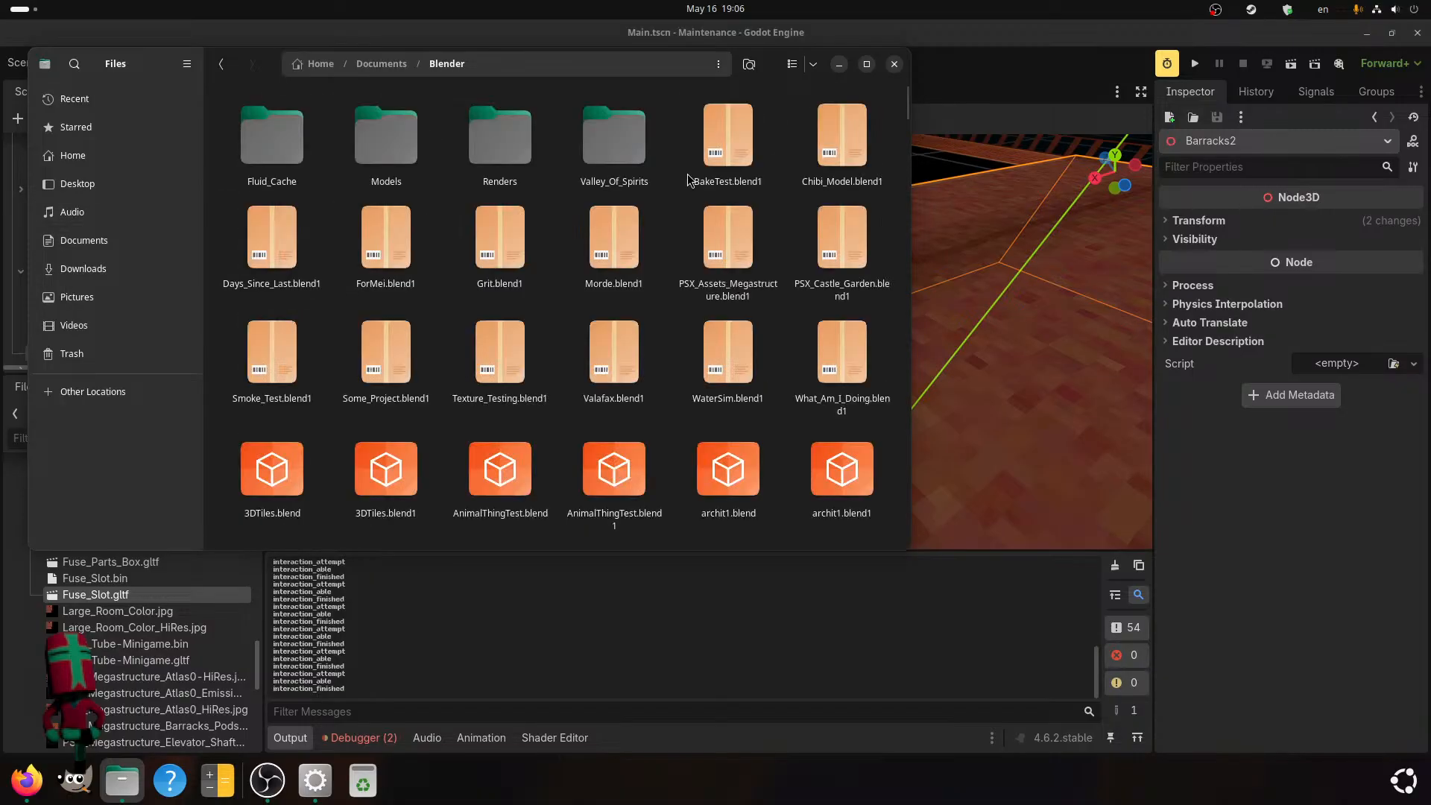
double_click(370, 175)
double_click(273, 141)
double_click(275, 146)
scroll(421, 390, down, 5)
scroll(421, 390, up, 3)
scroll(420, 390, up, 2)
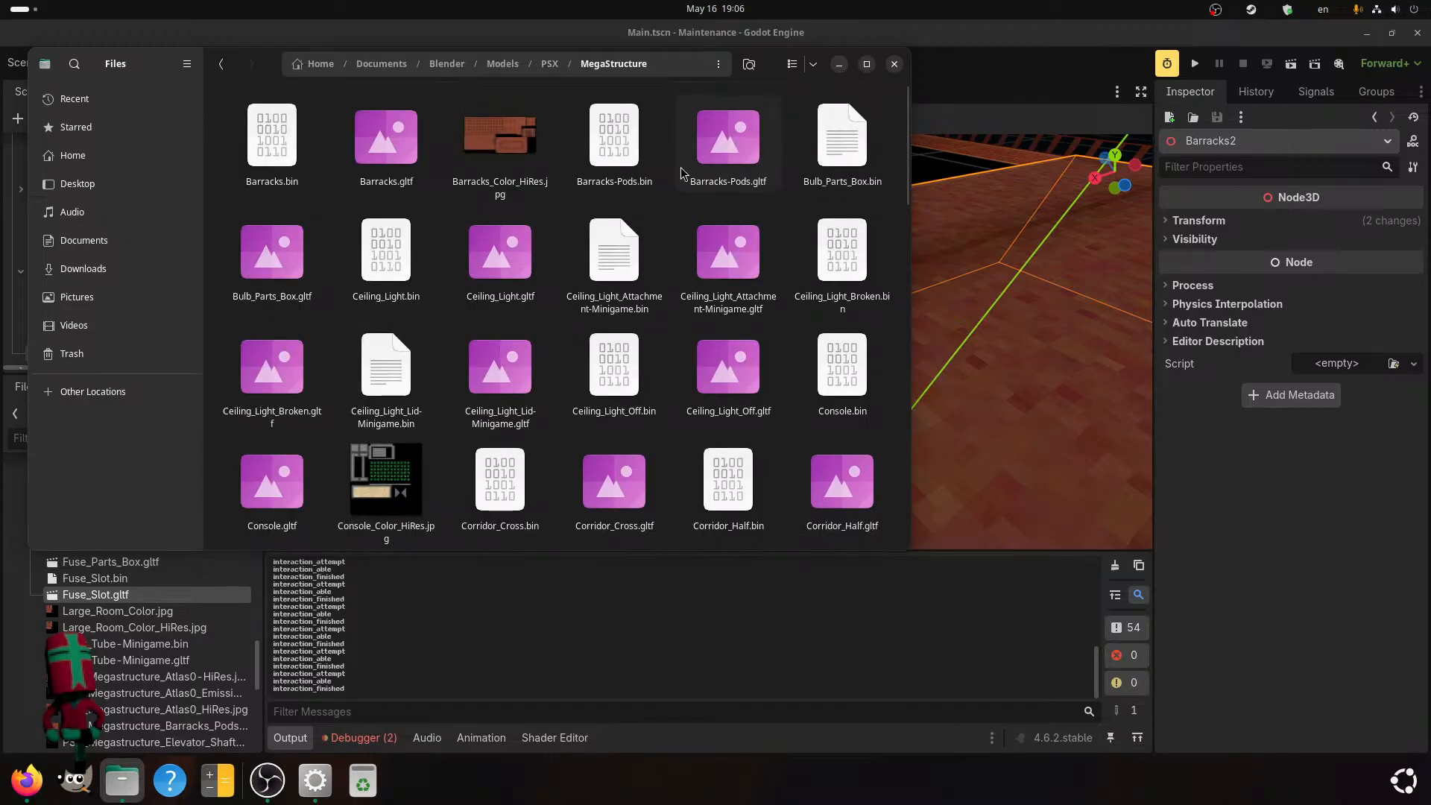
Copy Barracks.bin and Barracks.gltf from the MegaStructure folder into the Godot project's files and minimize the file manager.
drag(729, 143, 782, 161)
drag(382, 203, 272, 145)
drag(380, 153, 67, 628)
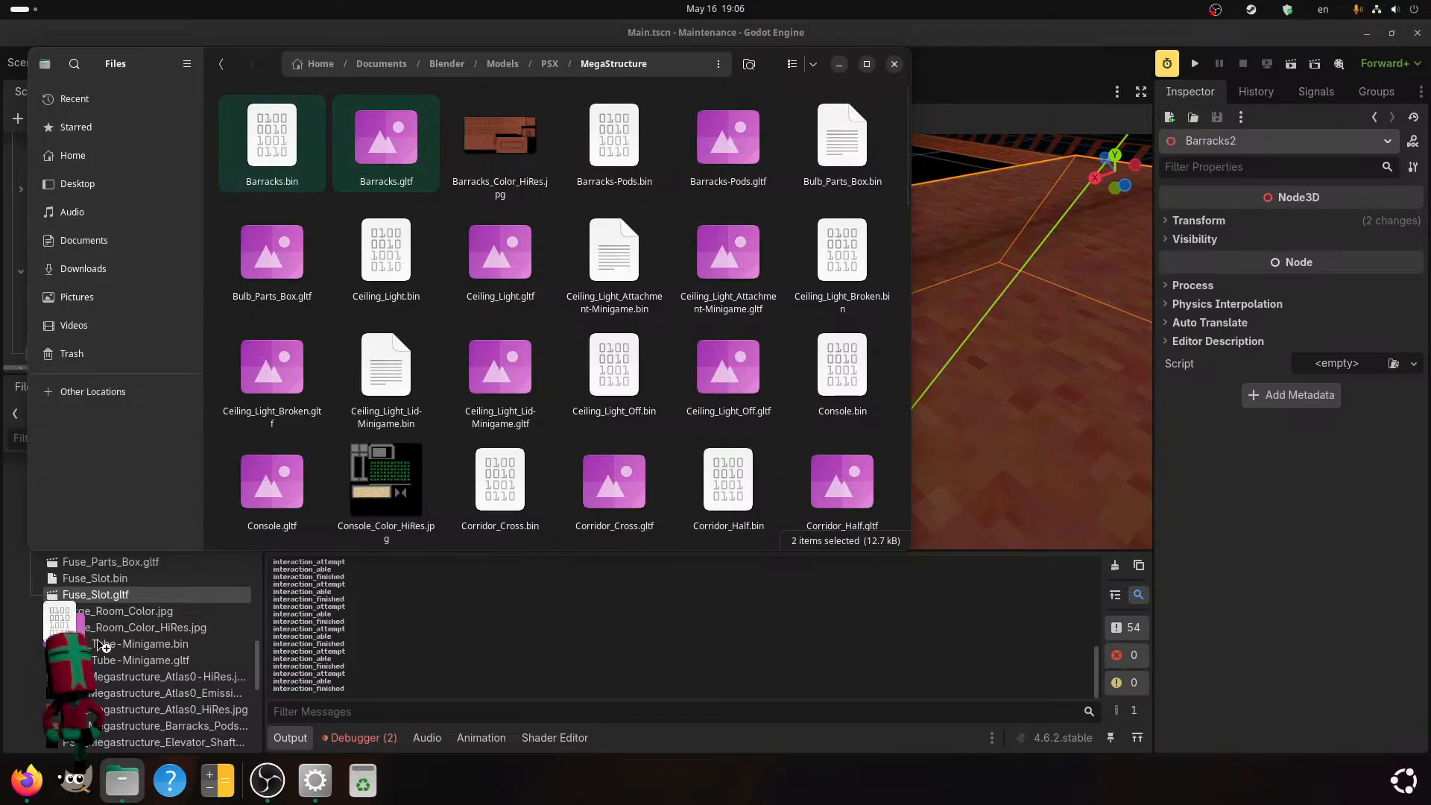
click(837, 64)
scroll(201, 606, up, 3)
scroll(96, 612, down, 6)
scroll(103, 541, up, 15)
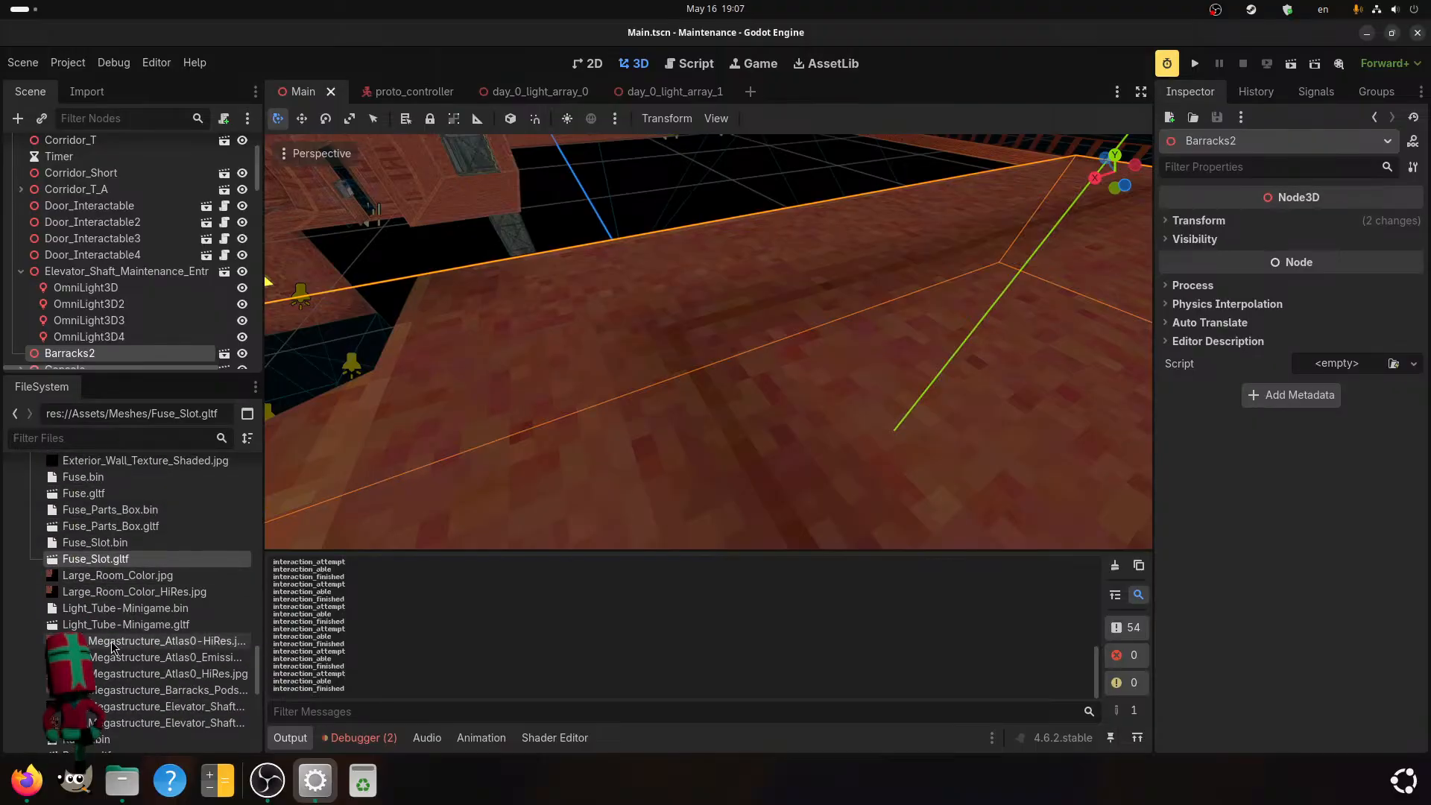
Link the Atlas_Mat material of Barracks.gltf to the external Atlas_Material.tres in its advanced import settings and reimport the mesh.
scroll(112, 654, up, 10)
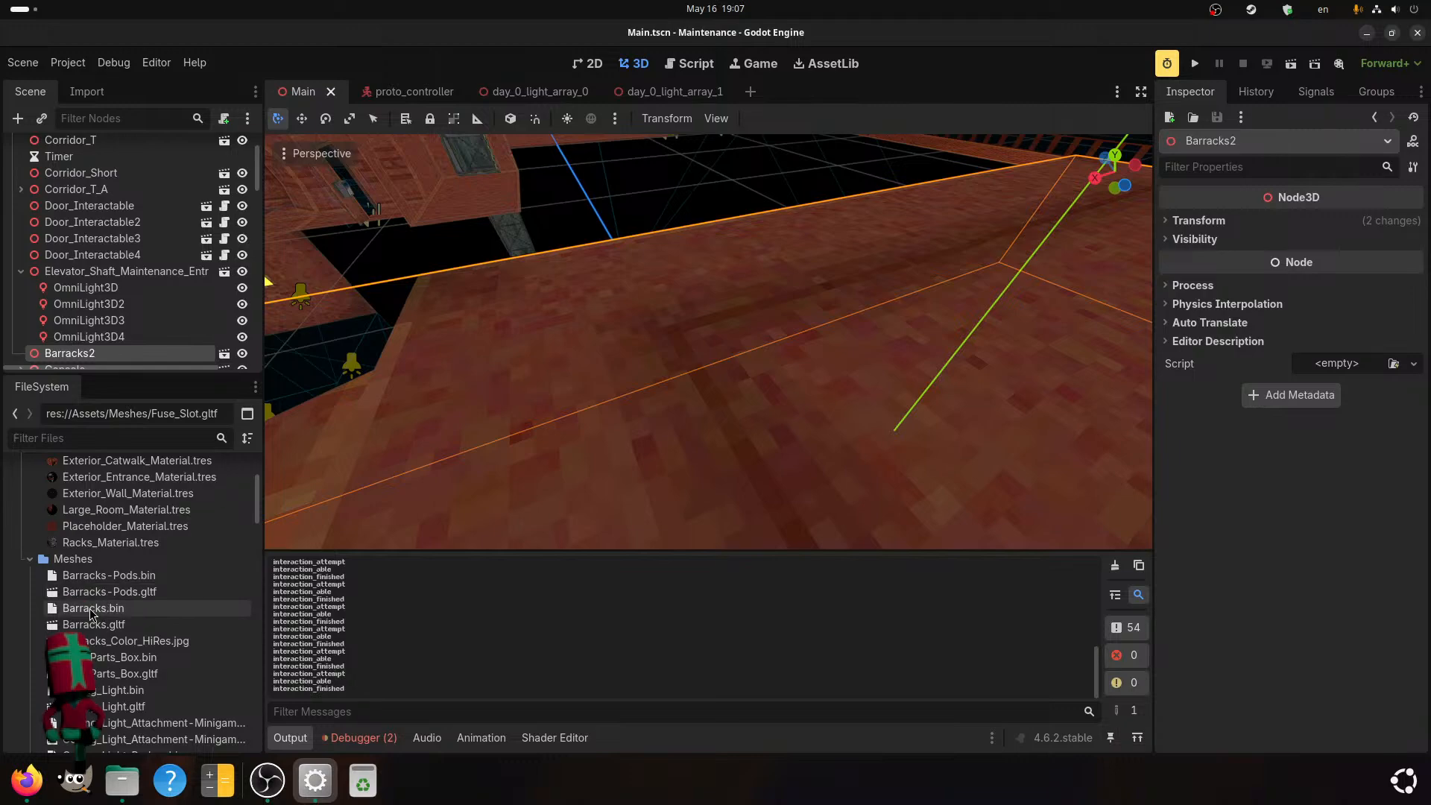
double_click(91, 626)
mouse_move(635, 447)
mouse_down()
mouse_move(677, 445)
mouse_move(619, 447)
mouse_up()
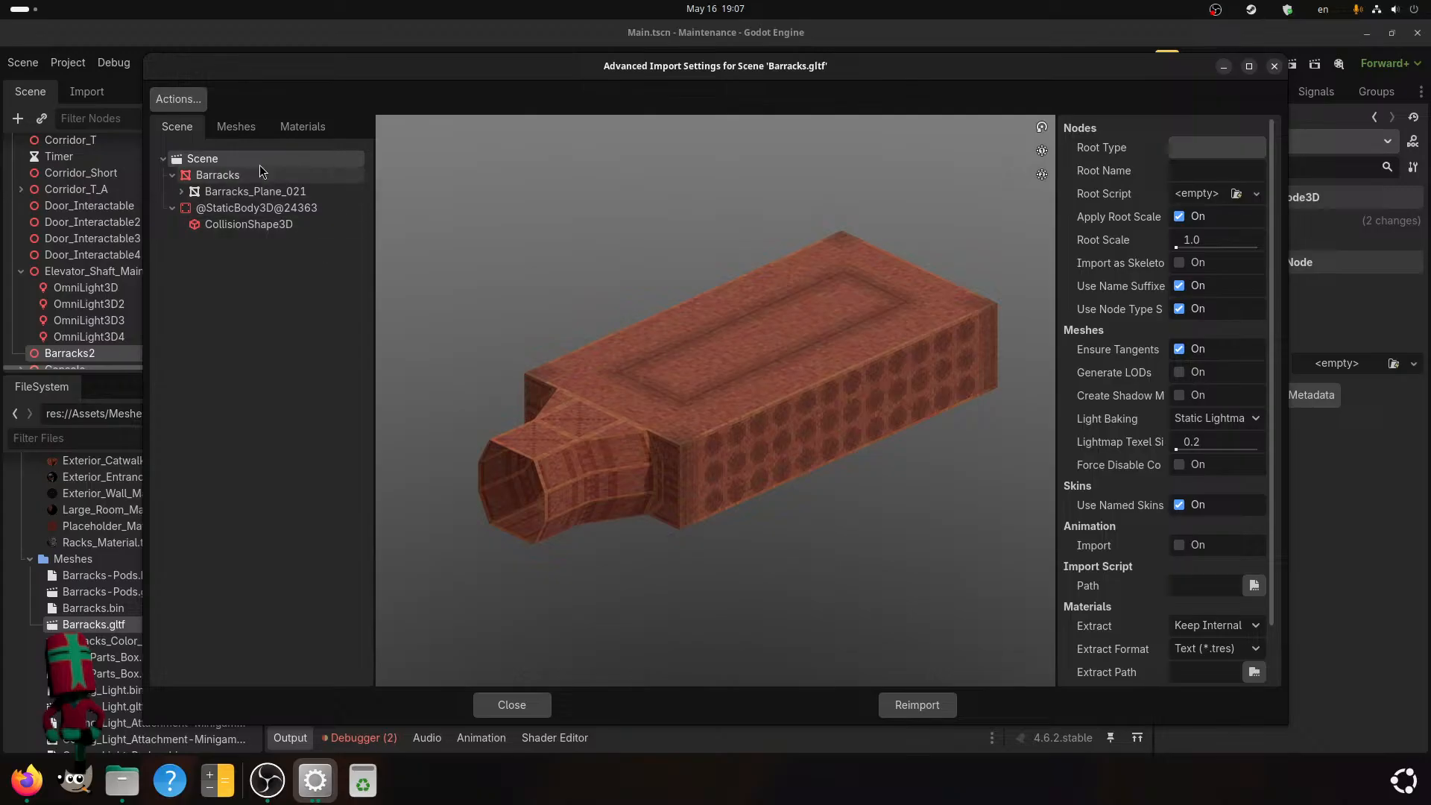
click(314, 129)
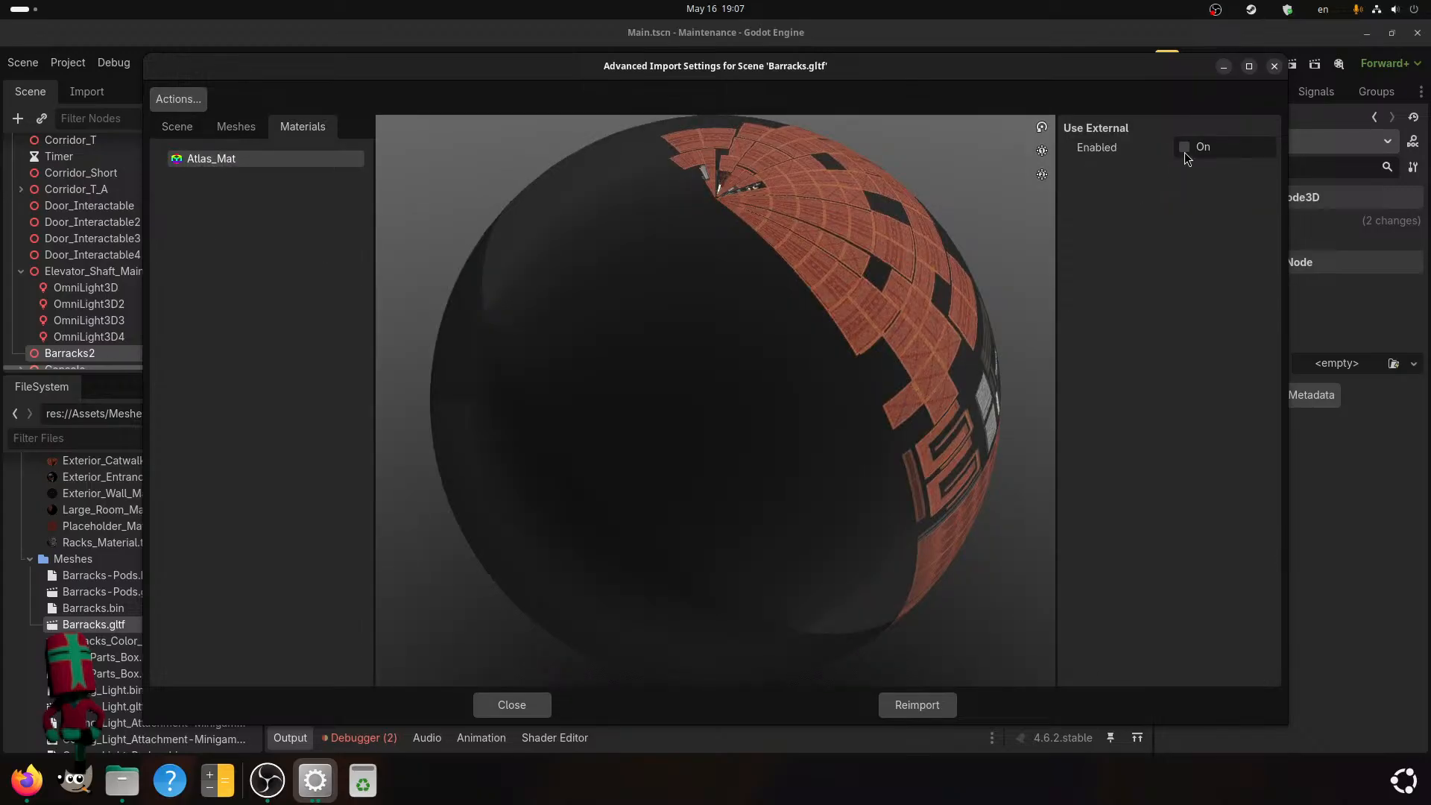
click(1186, 149)
click(1264, 170)
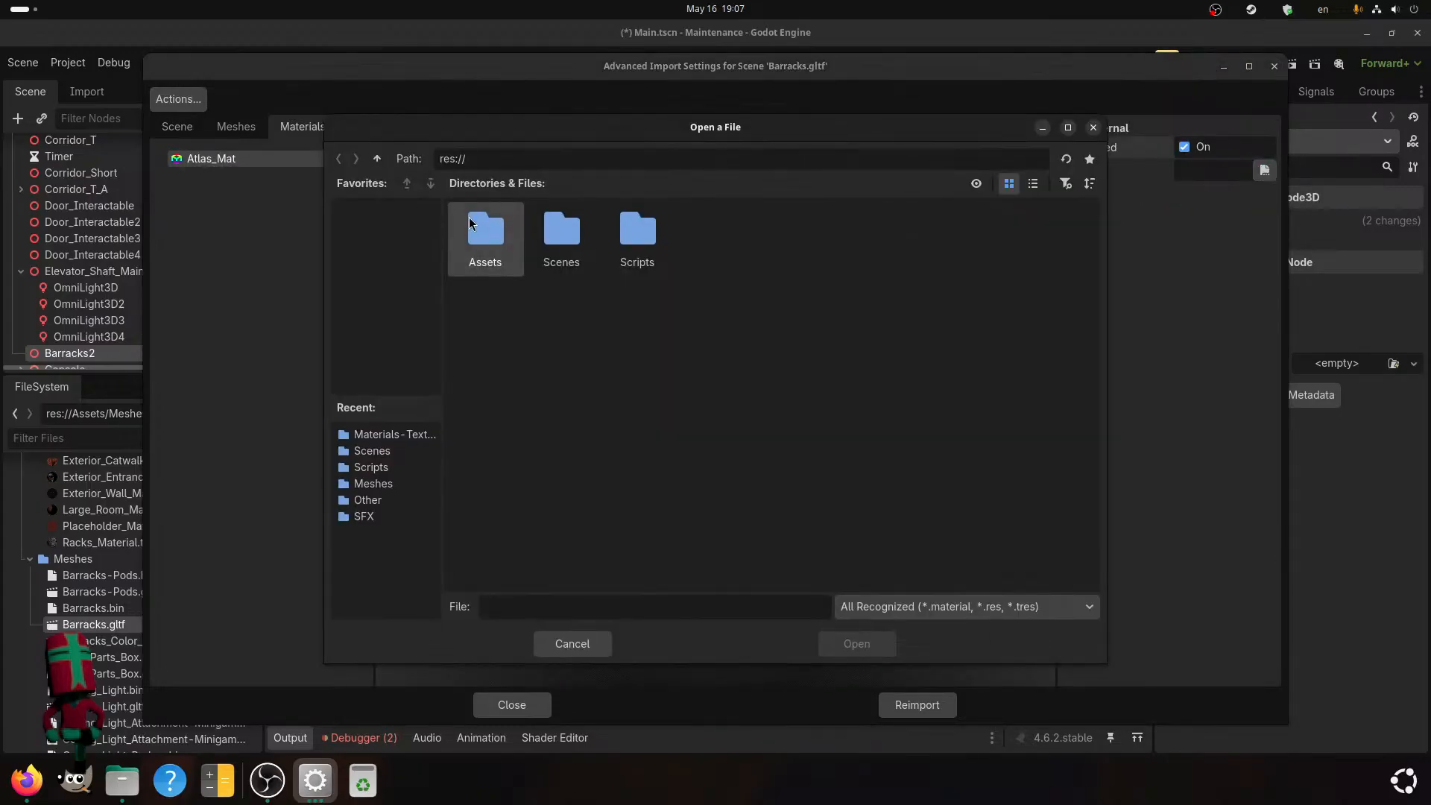
double_click(467, 222)
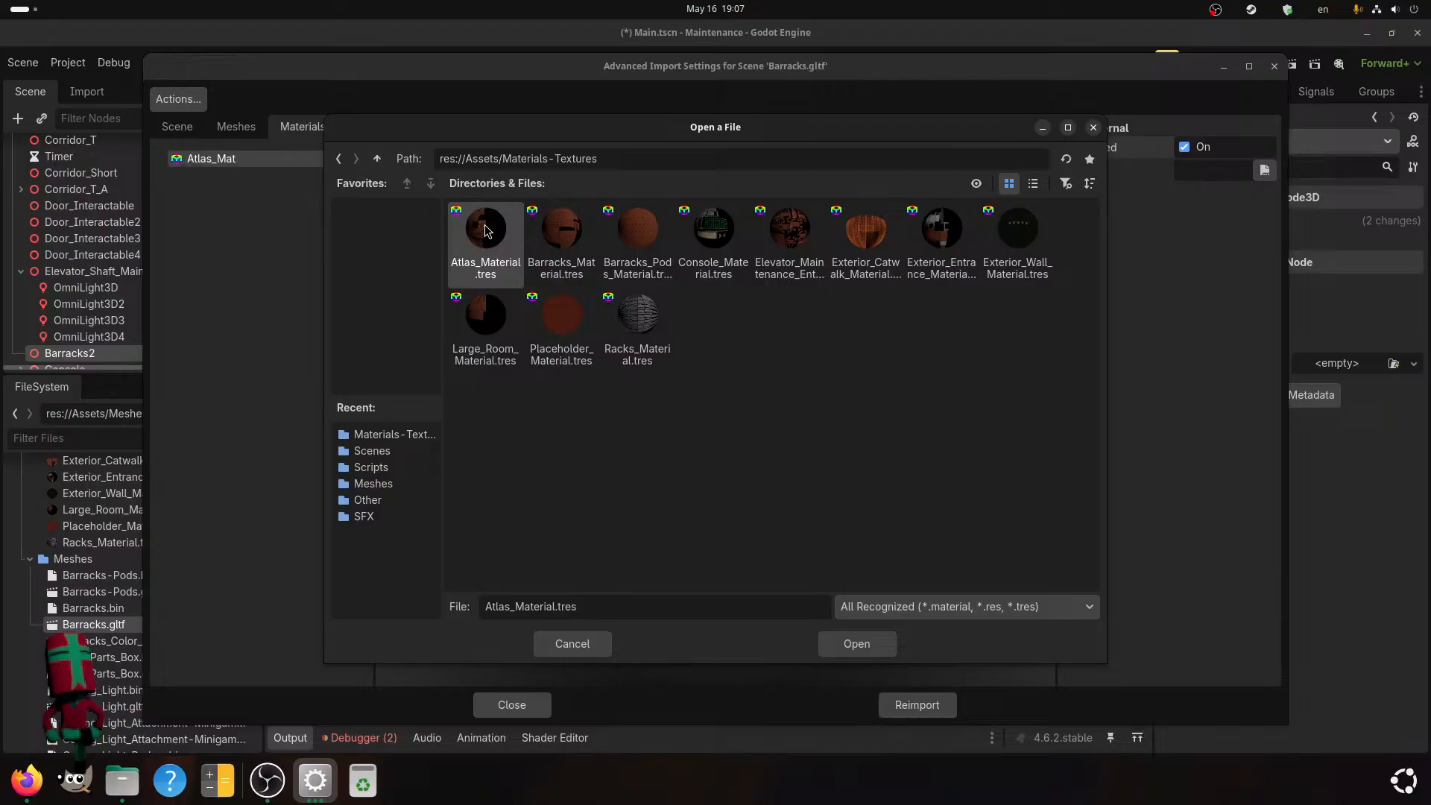
click(868, 653)
click(929, 713)
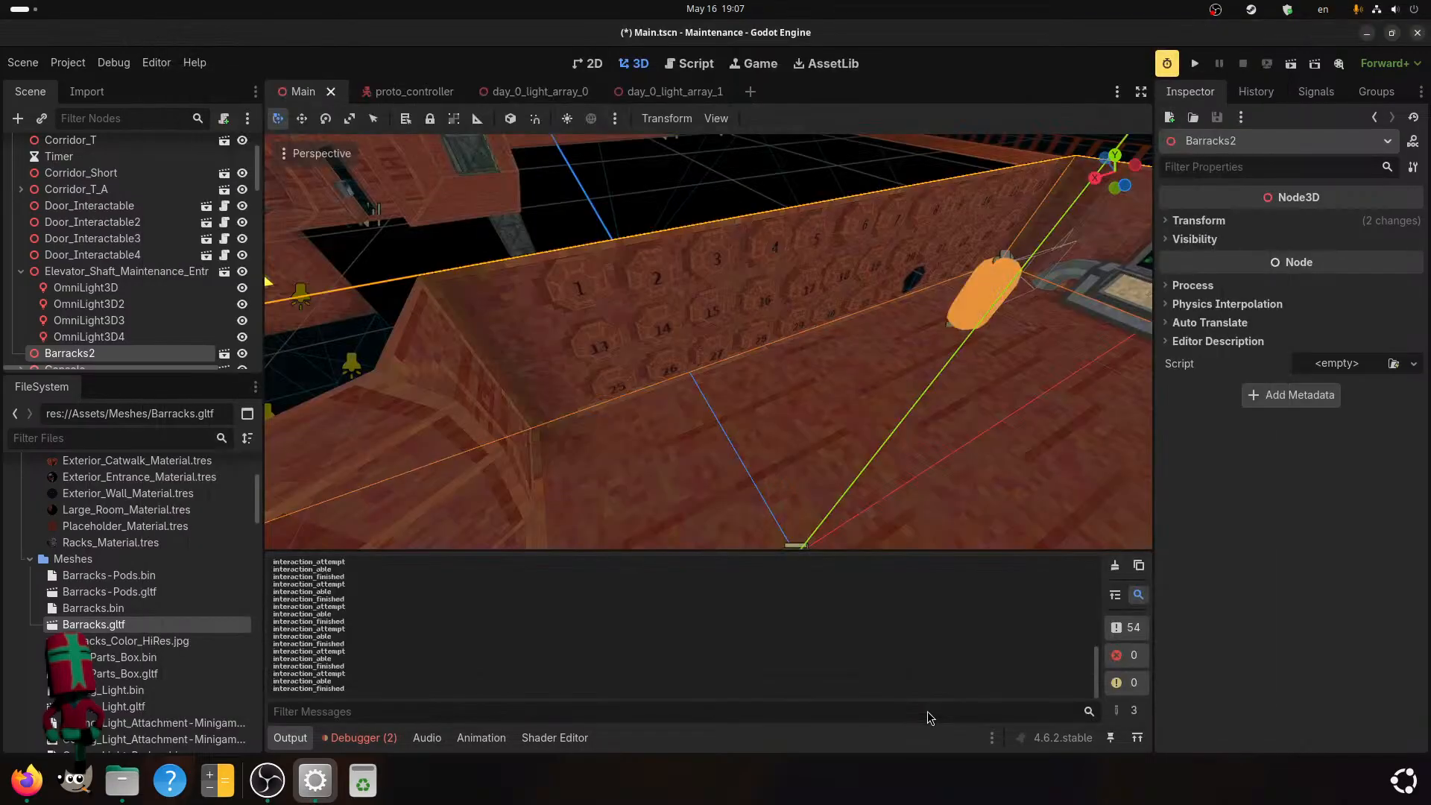
Examine the reimported barracks room's numbered walls, interior and neighbouring structures in the 3D view.
scroll(665, 374, down, 3)
middle_drag(665, 373, 419, 306)
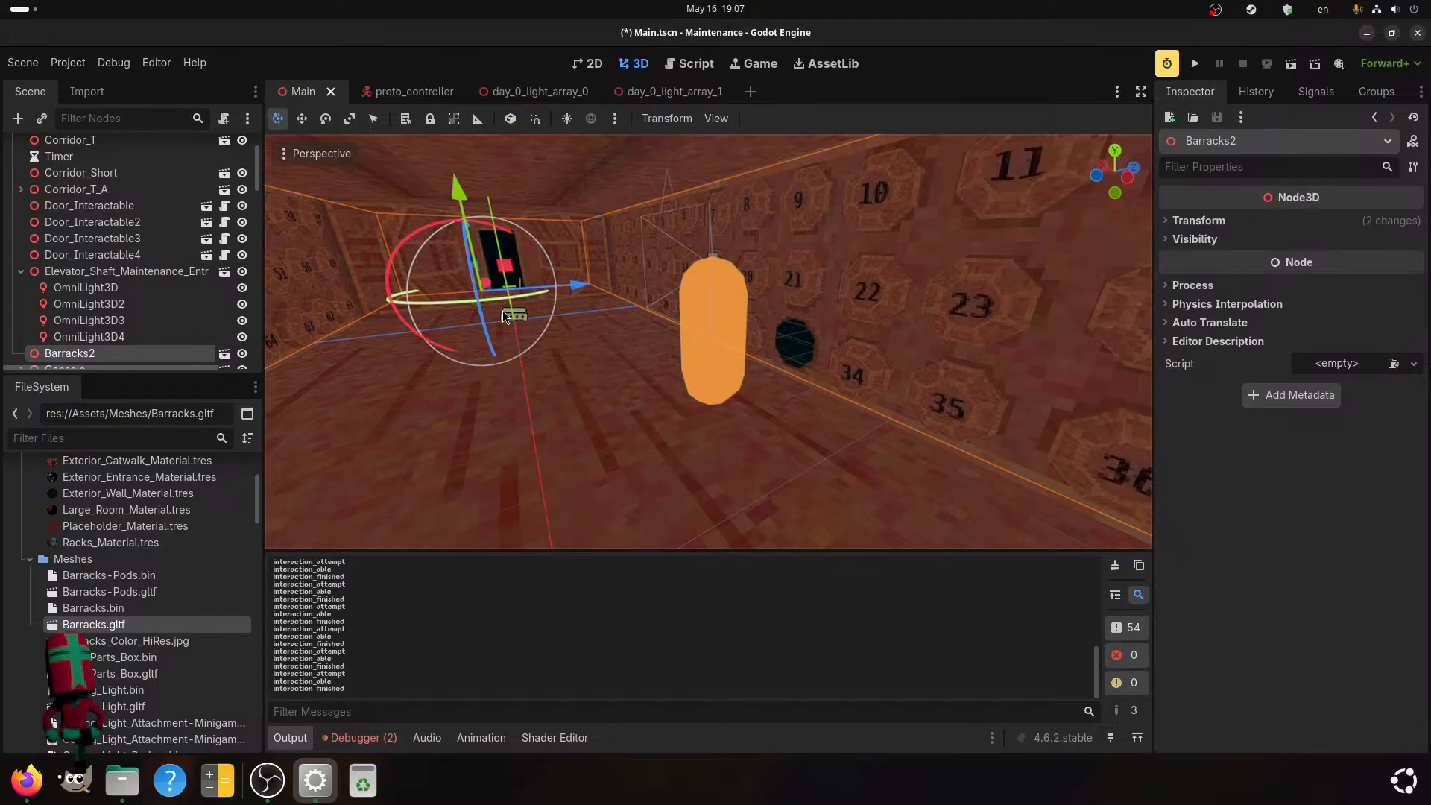
scroll(671, 289, down, 5)
middle_drag(671, 289, 753, 368)
scroll(753, 368, down, 3)
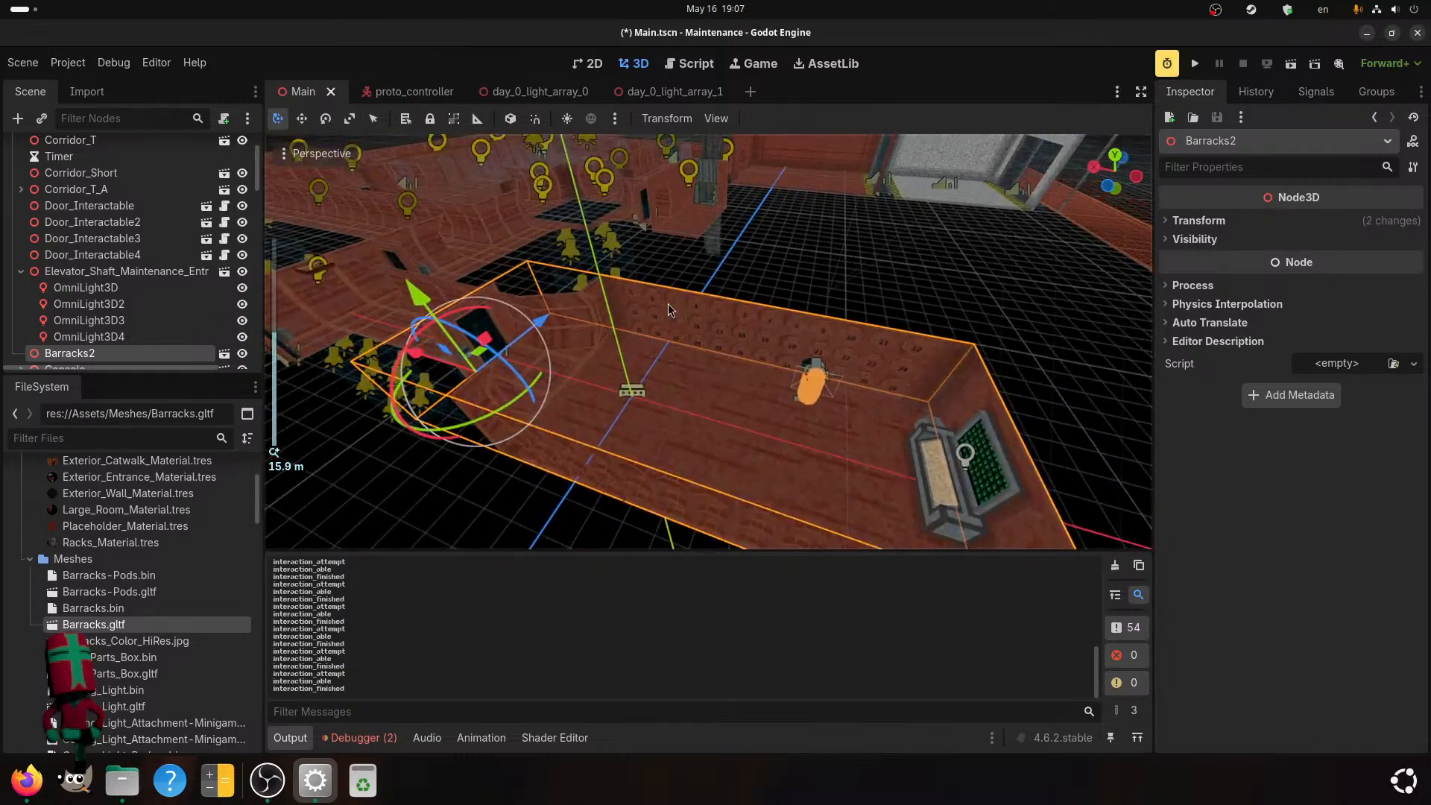
shift+middle_drag(669, 302, 874, 520)
scroll(874, 521, up, 3)
middle_drag(852, 410, 580, 380)
shift+middle_drag(678, 343, 328, 146)
Set the viewport to Display Lighting and examine the lighting across the rooms and the elevator shaft.
click(326, 153)
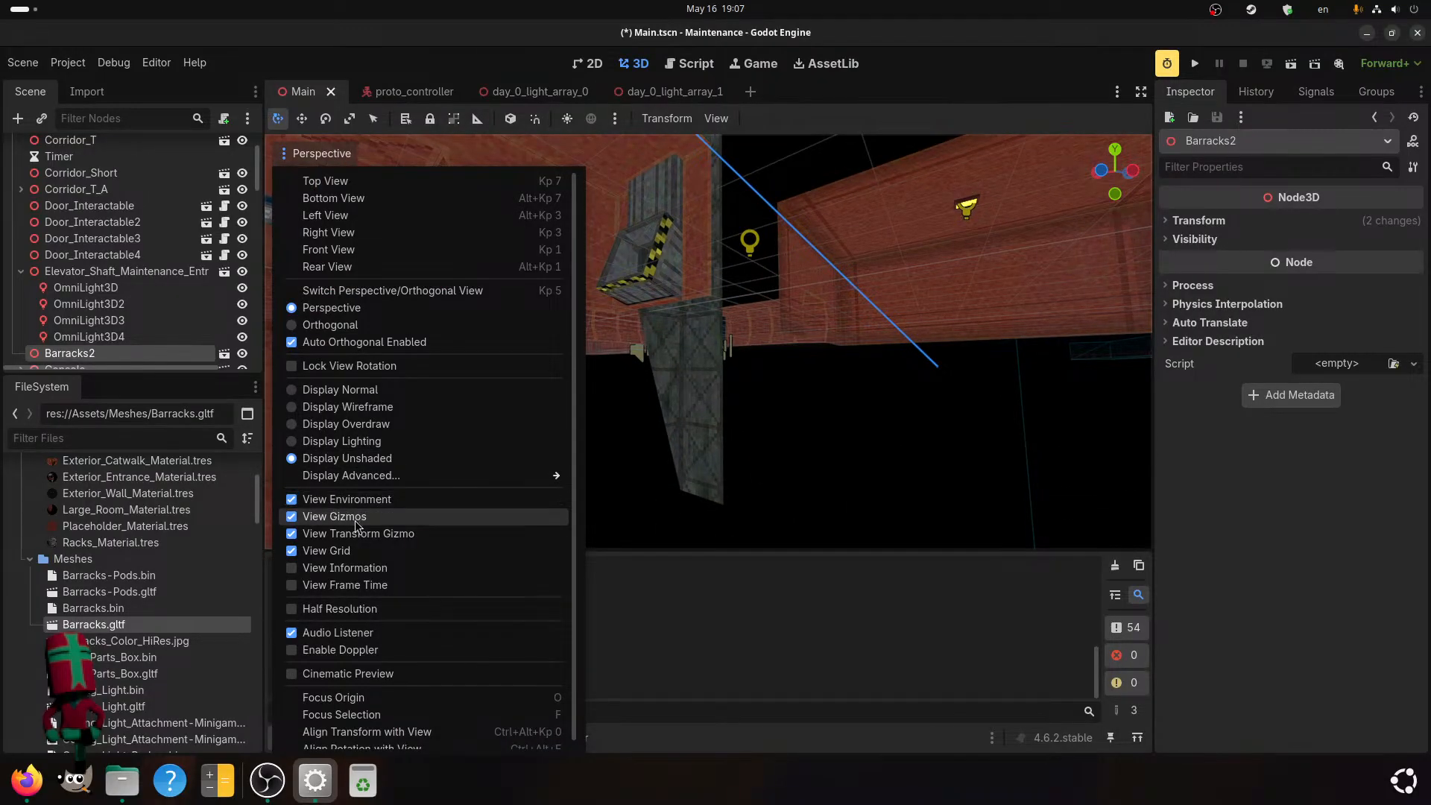
click(298, 440)
click(716, 467)
middle_drag(745, 355, 822, 427)
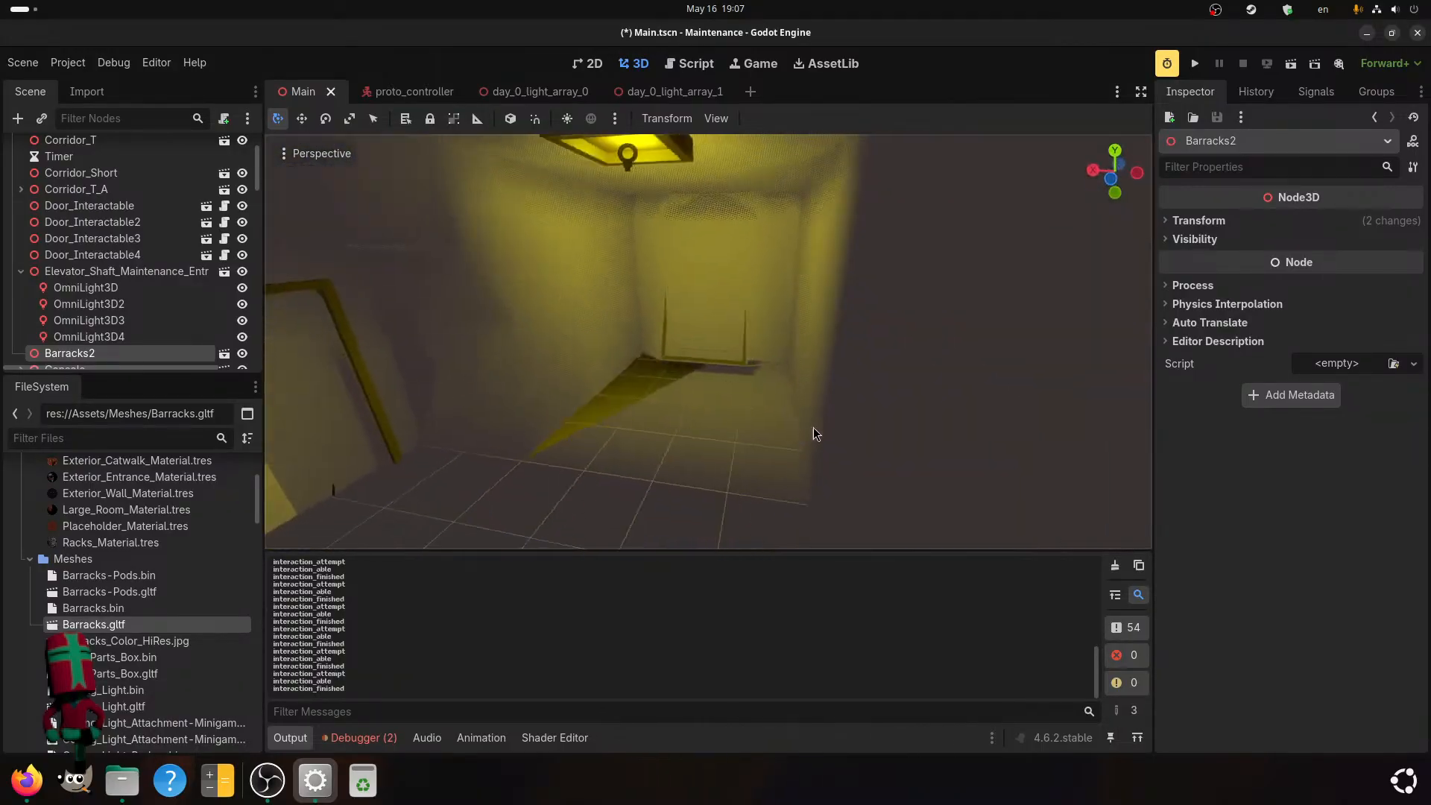
scroll(822, 427, down, 8)
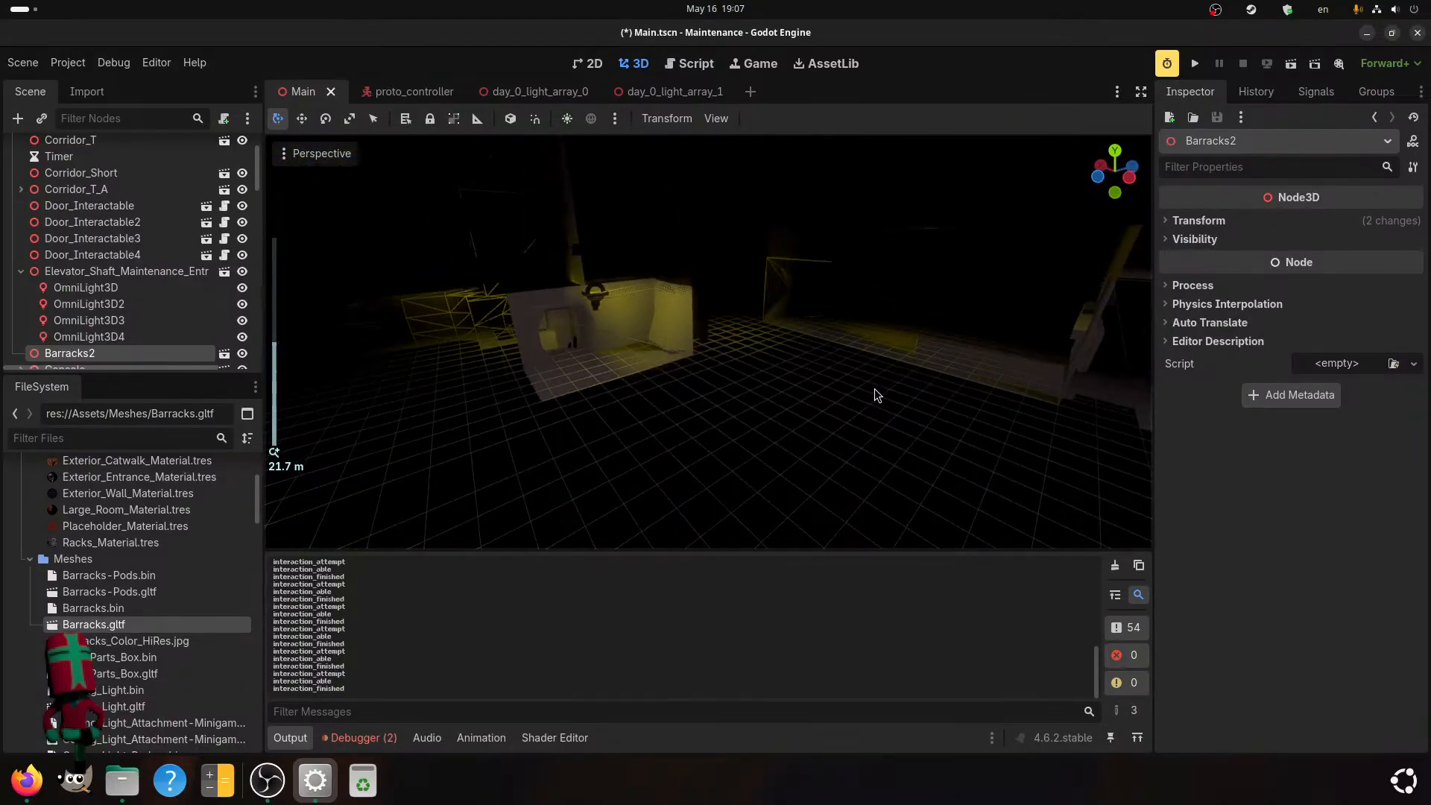
shift+middle_drag(1009, 368, 495, 141)
scroll(660, 457, up, 6)
scroll(638, 444, down, 4)
scroll(638, 445, down, 3)
scroll(958, 367, up, 8)
scroll(864, 400, up, 5)
scroll(524, 328, down, 3)
scroll(598, 411, down, 11)
scroll(660, 483, up, 6)
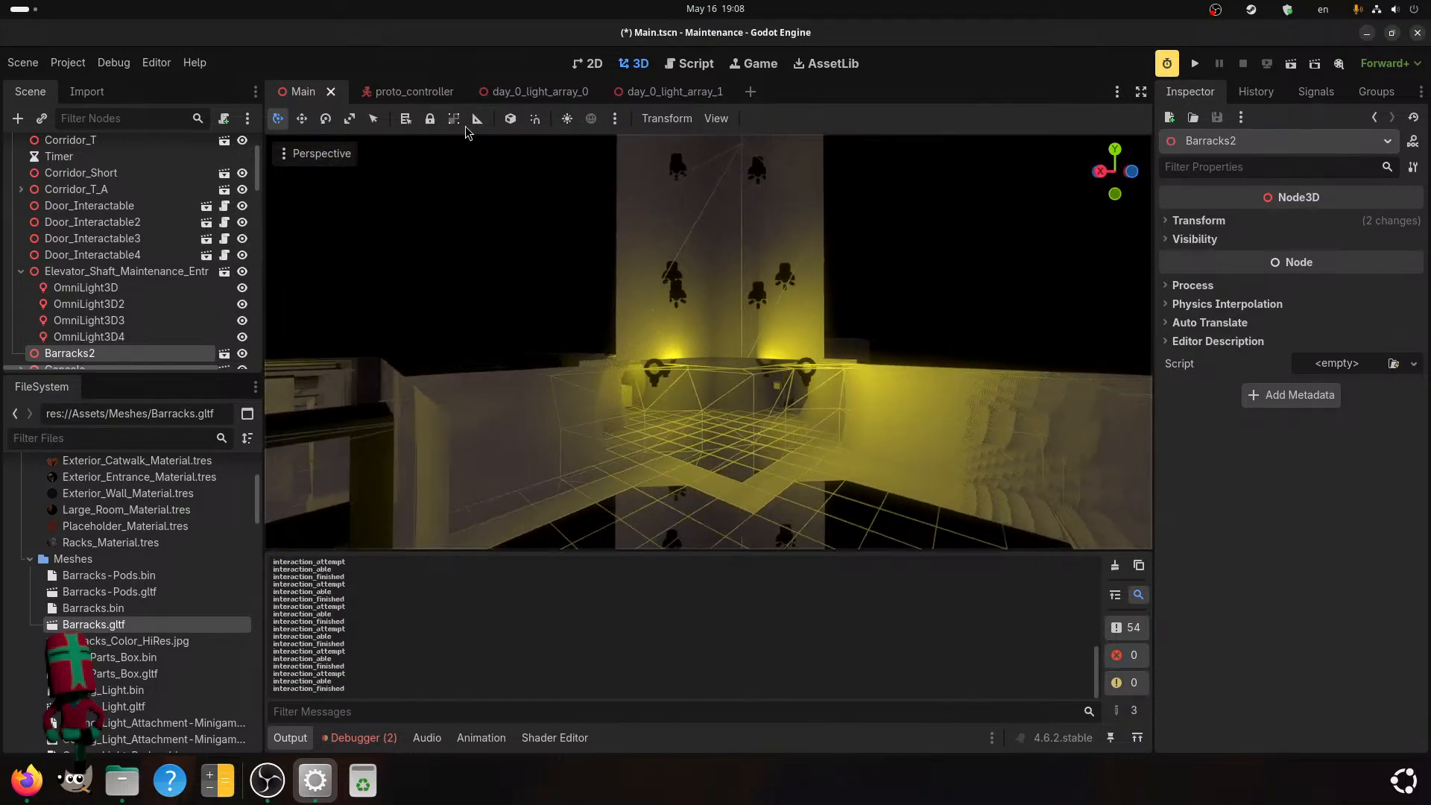
Set the 3D viewport back to Display Normal.
click(311, 154)
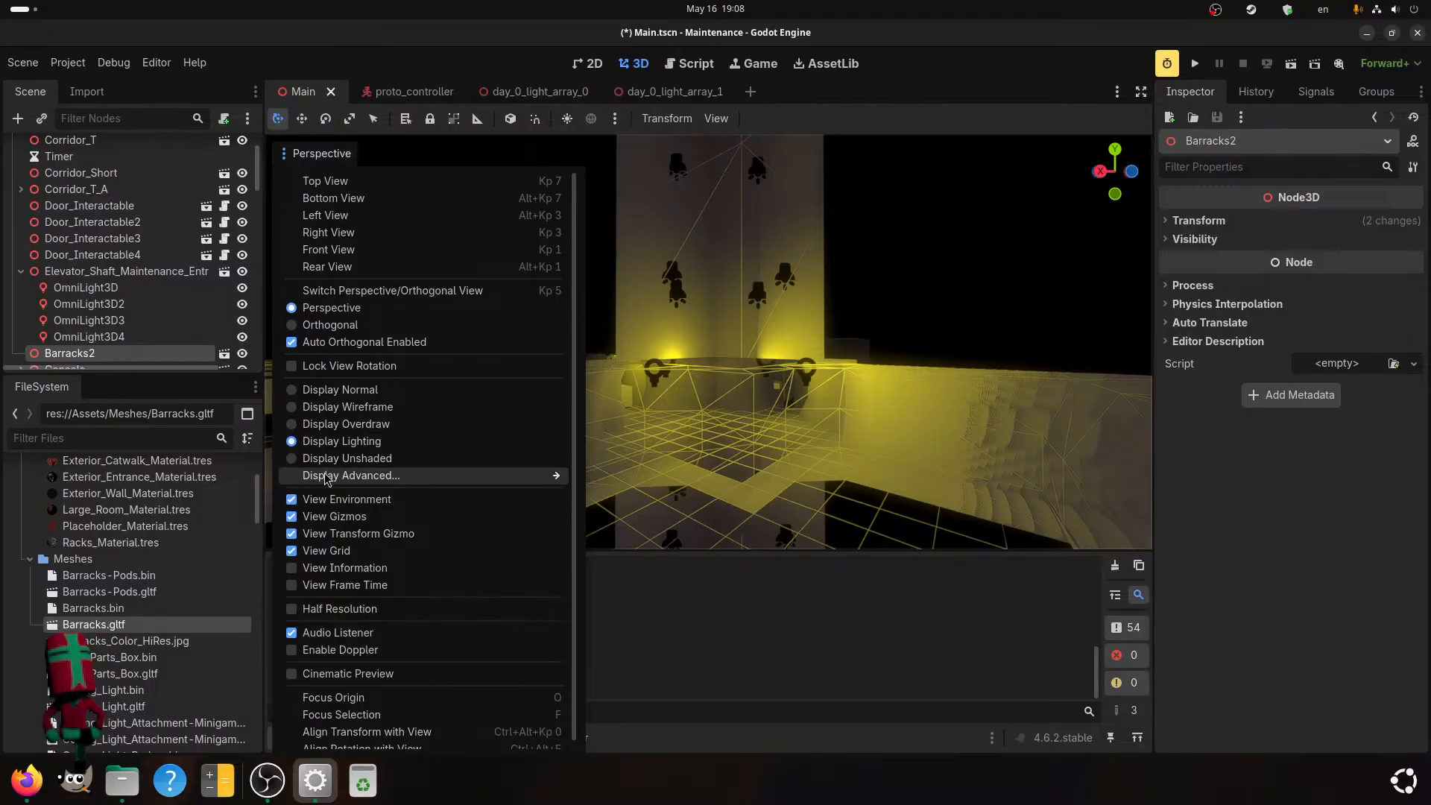
click(332, 389)
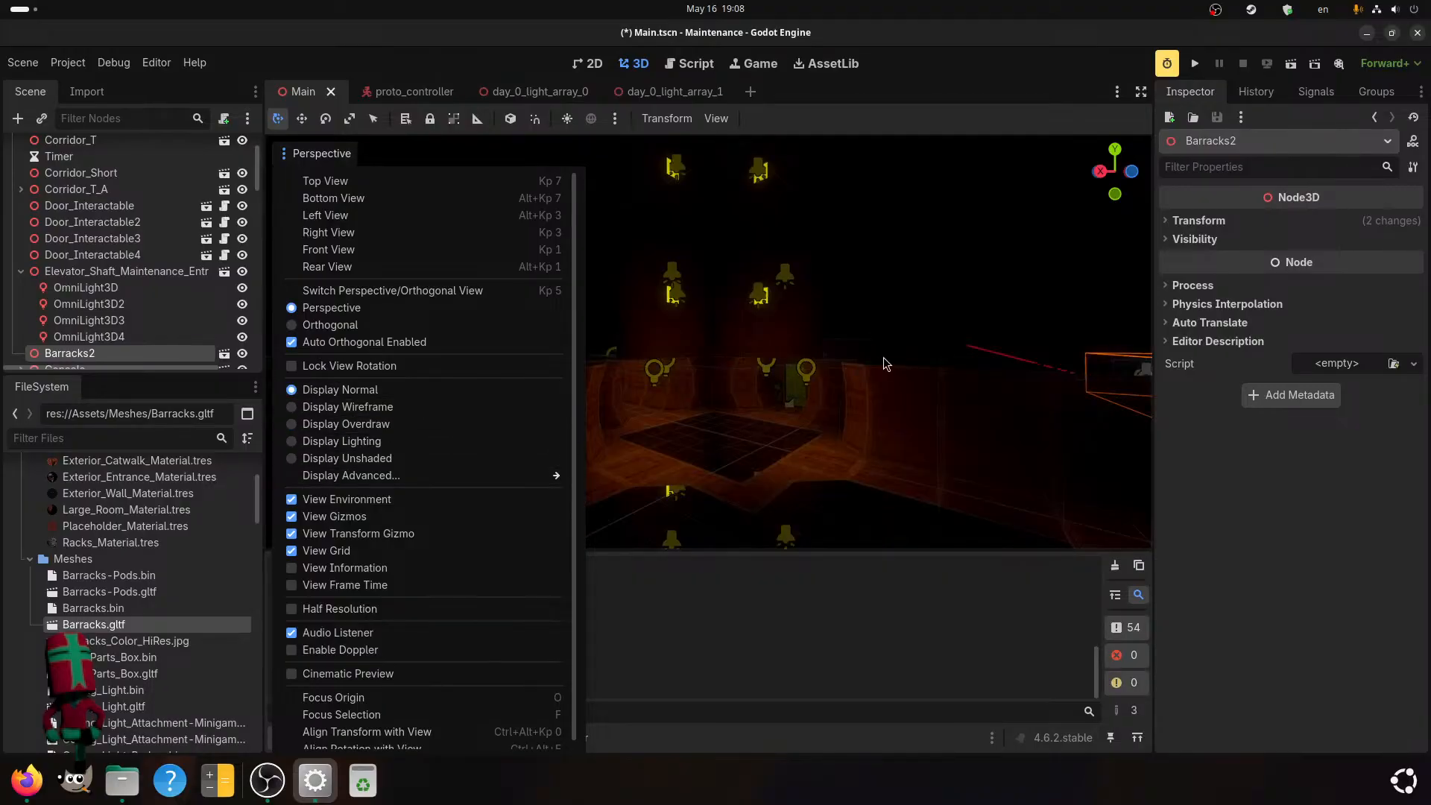
click(883, 357)
Examine the normally lit corridors, the elevator shaft area and the disposal chute chamber from several viewpoints.
middle_drag(834, 393, 747, 420)
scroll(686, 470, down, 5)
scroll(693, 471, up, 10)
scroll(751, 452, up, 2)
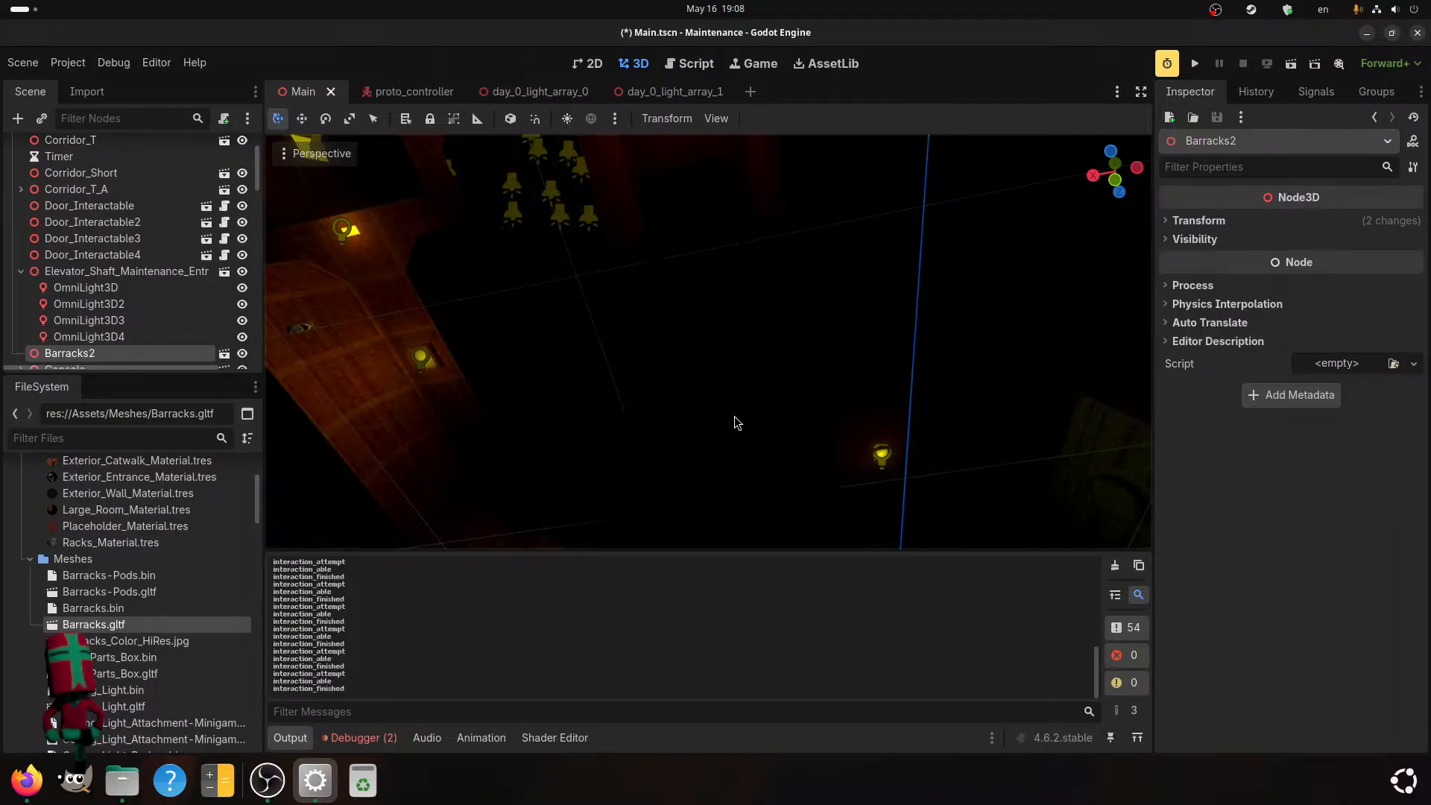
scroll(735, 416, up, 2)
middle_drag(735, 416, 767, 206)
scroll(767, 270, down, 4)
scroll(767, 206, down, 5)
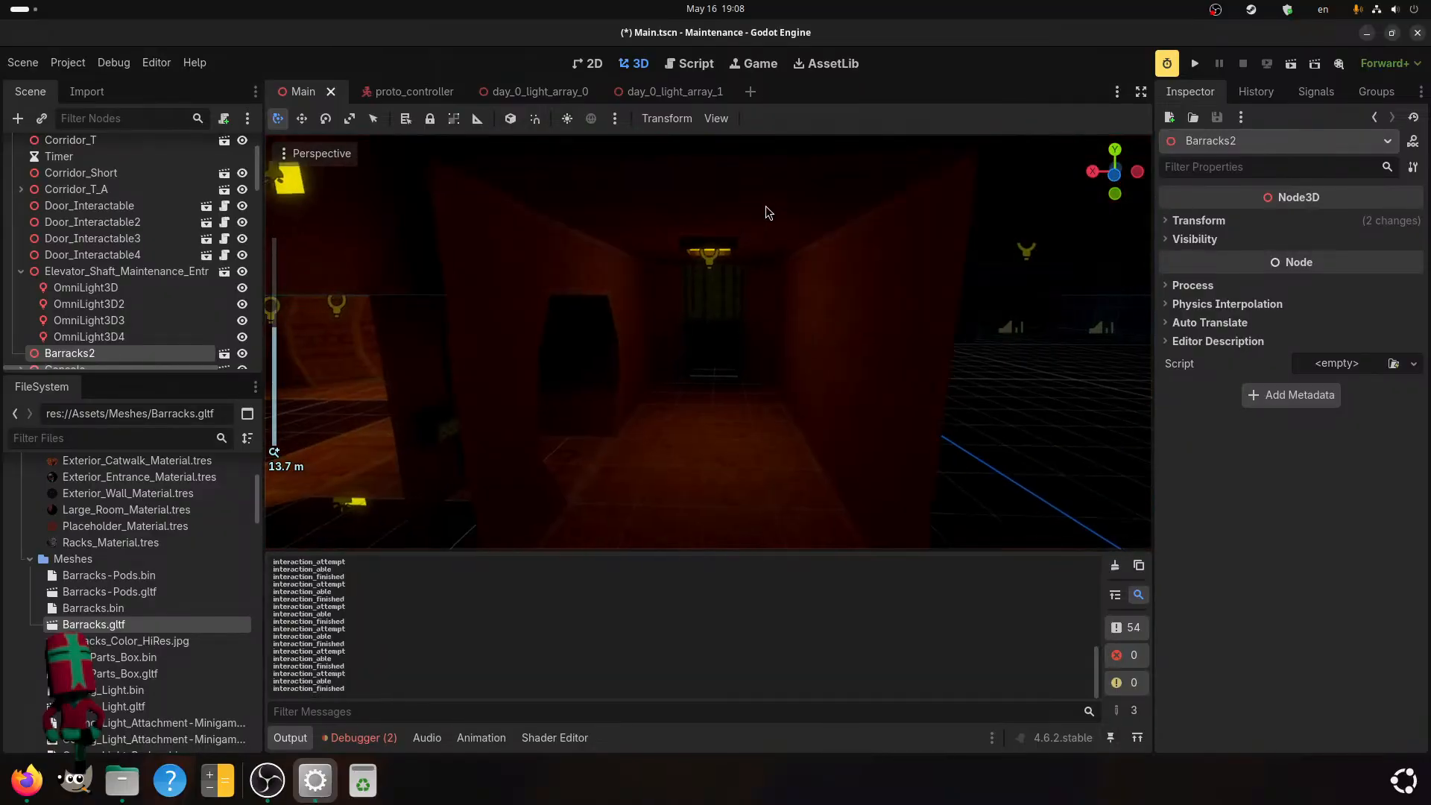
scroll(767, 206, up, 5)
middle_drag(515, 447, 531, 422)
scroll(538, 426, down, 3)
scroll(538, 426, up, 3)
middle_drag(678, 408, 820, 410)
scroll(537, 453, down, 4)
scroll(786, 441, up, 2)
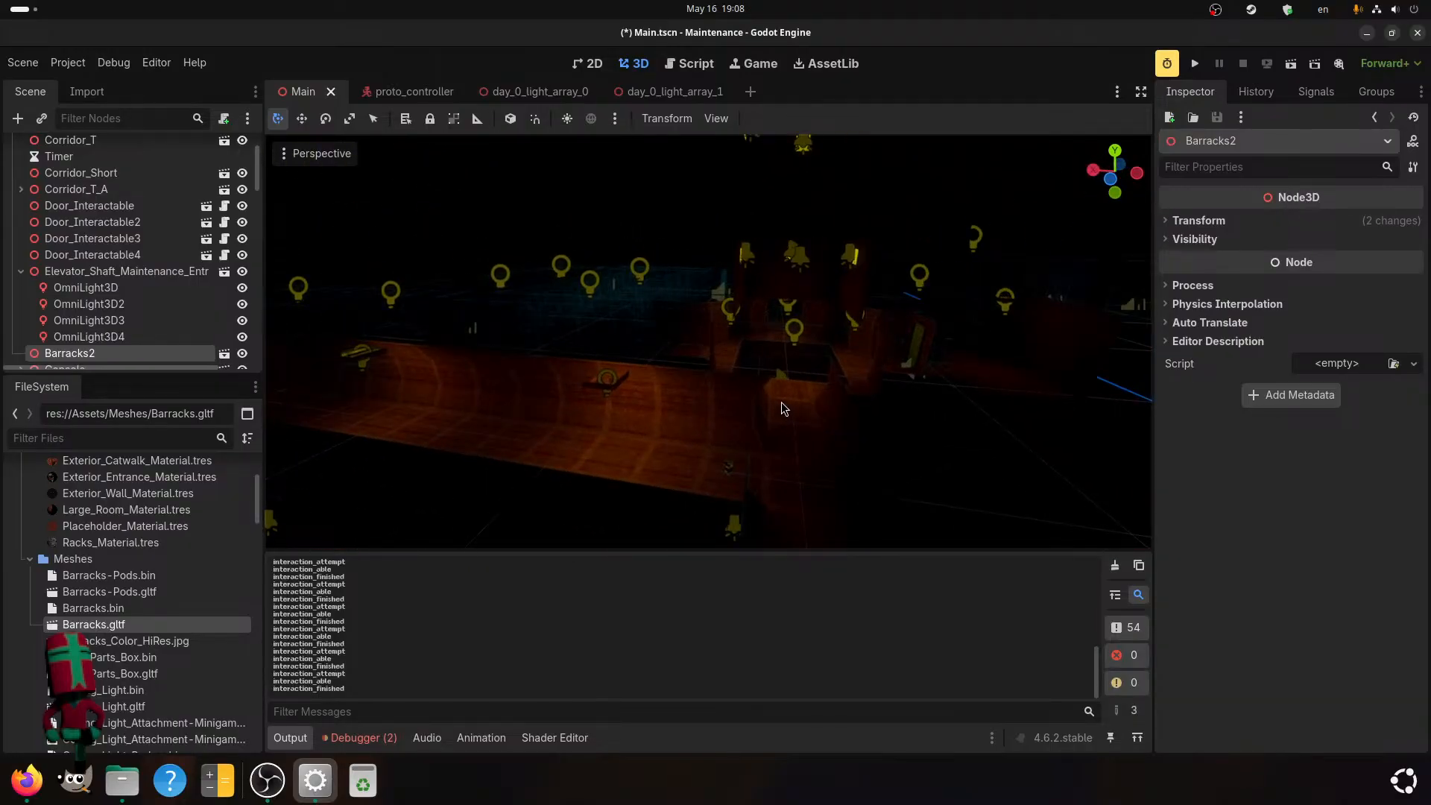
Select the Disposal_Chute_Chamber2 node and instantiate interactable.tscn as its child.
shift+middle_drag(777, 446, 668, 309)
scroll(783, 370, up, 2)
click(560, 292)
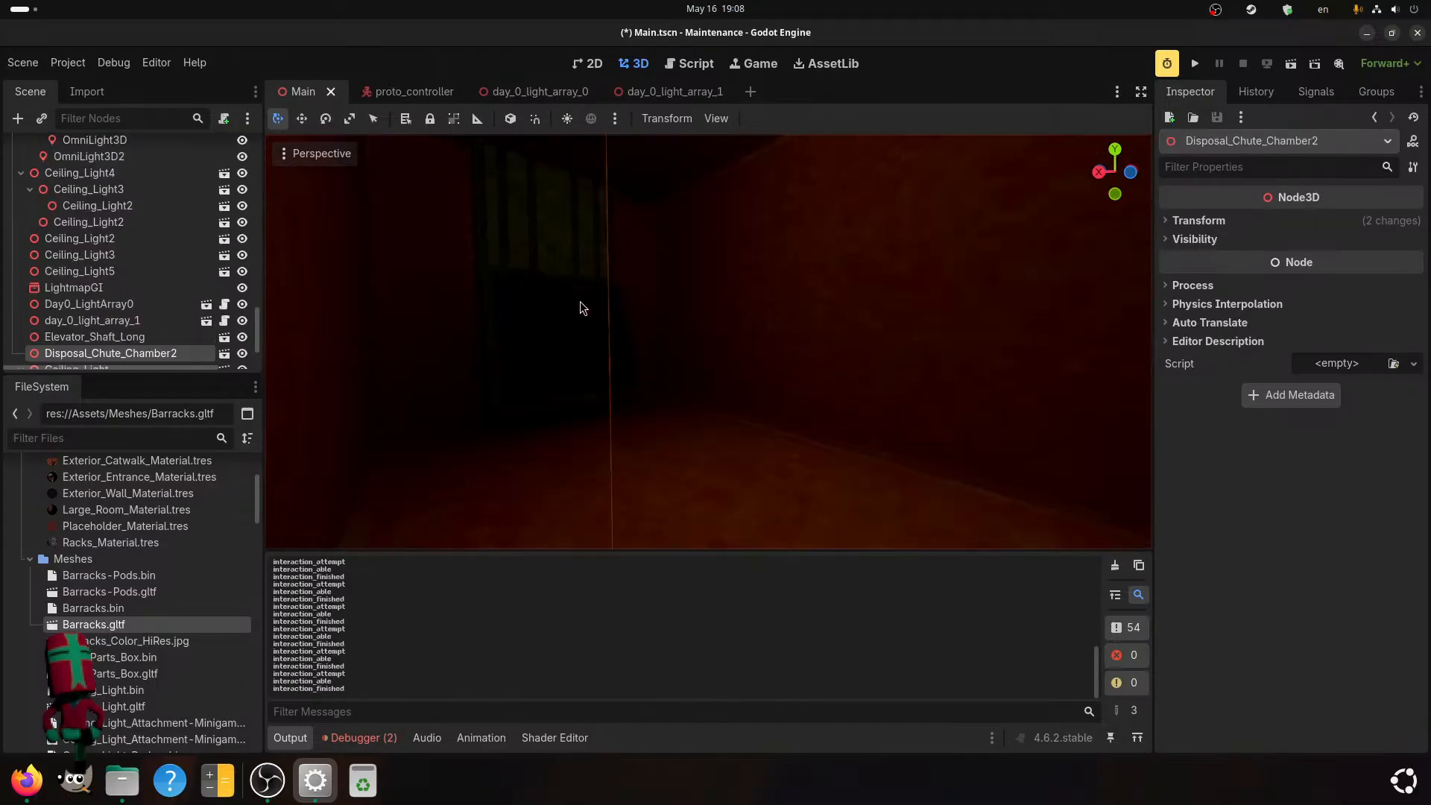
scroll(68, 344, down, 1)
right_click(146, 326)
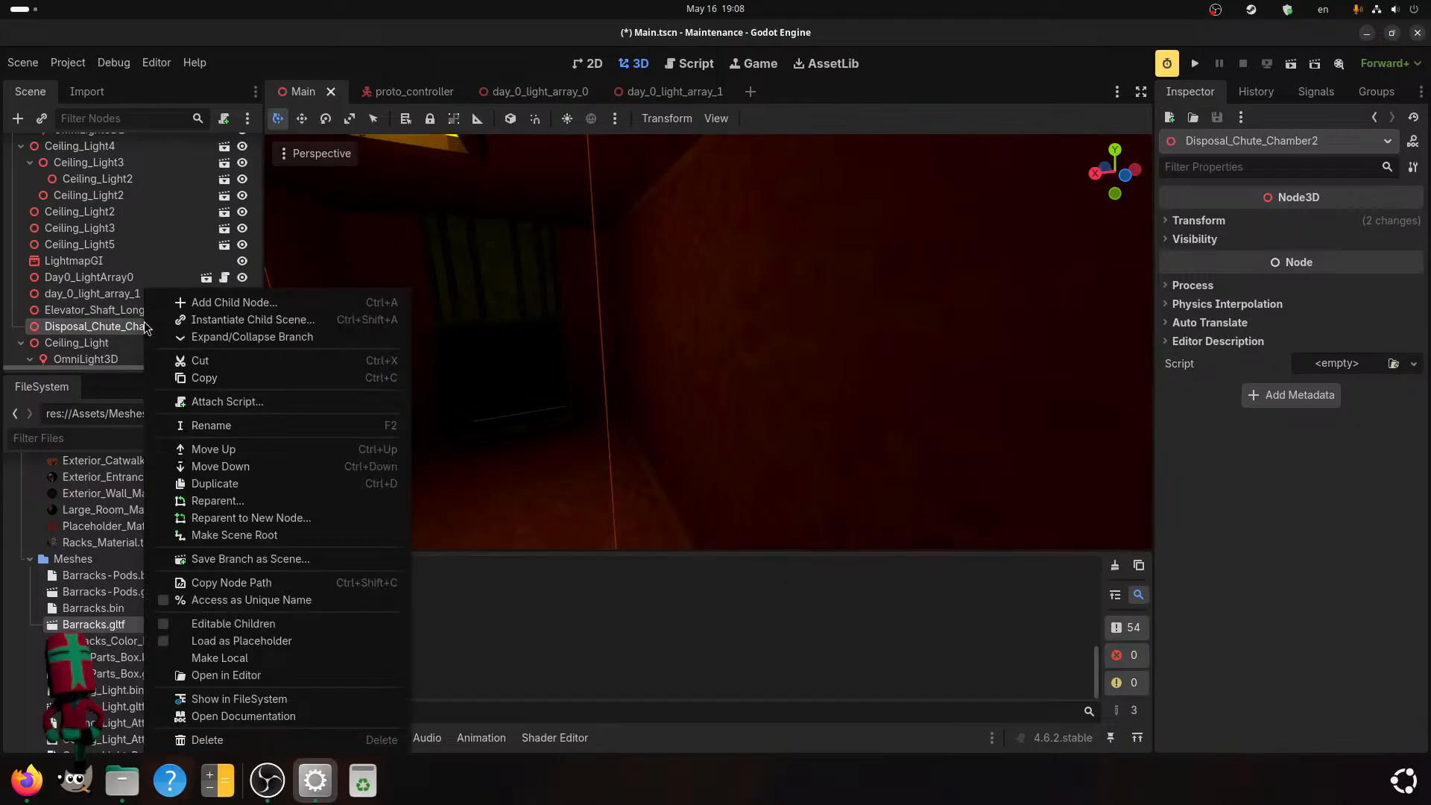
click(199, 320)
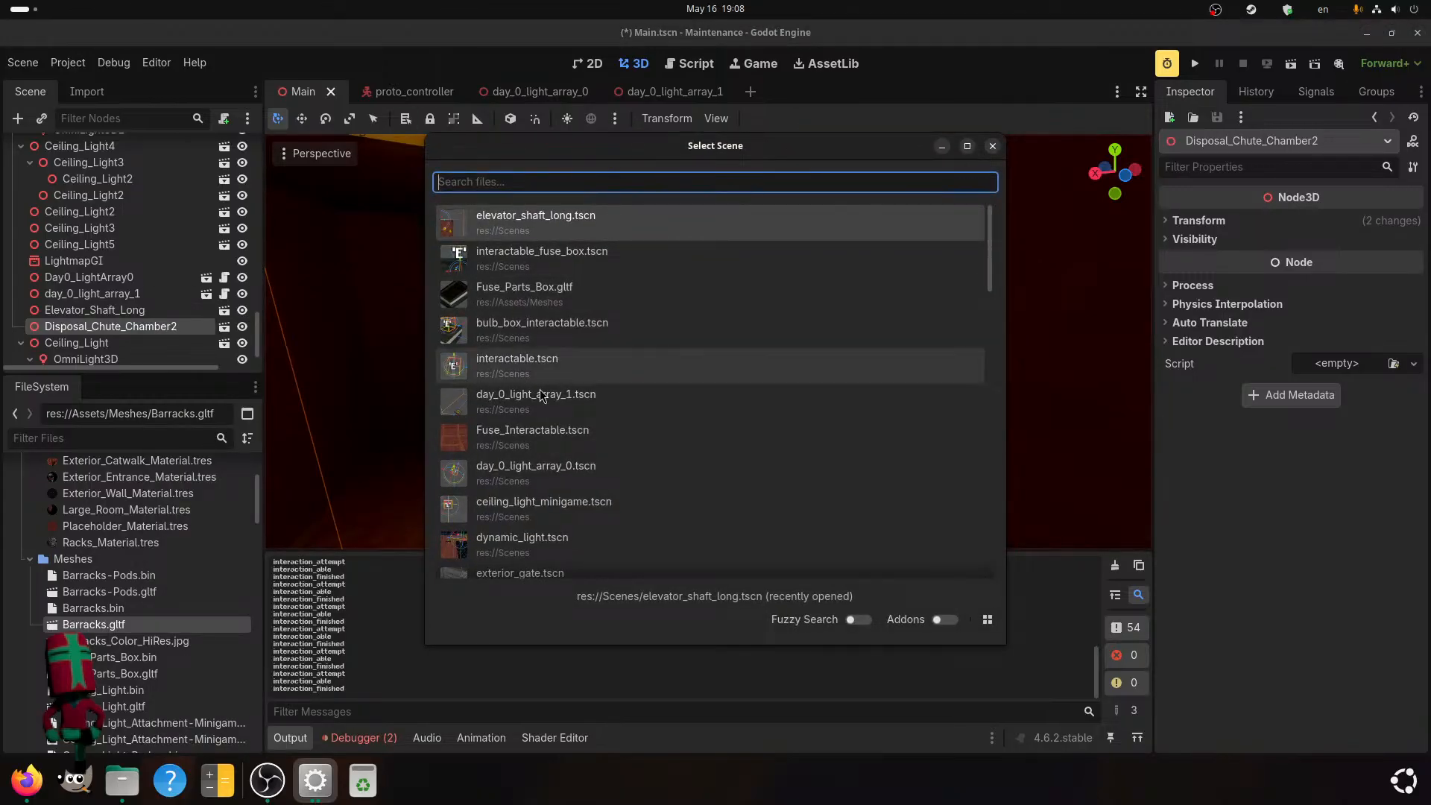
click(729, 381)
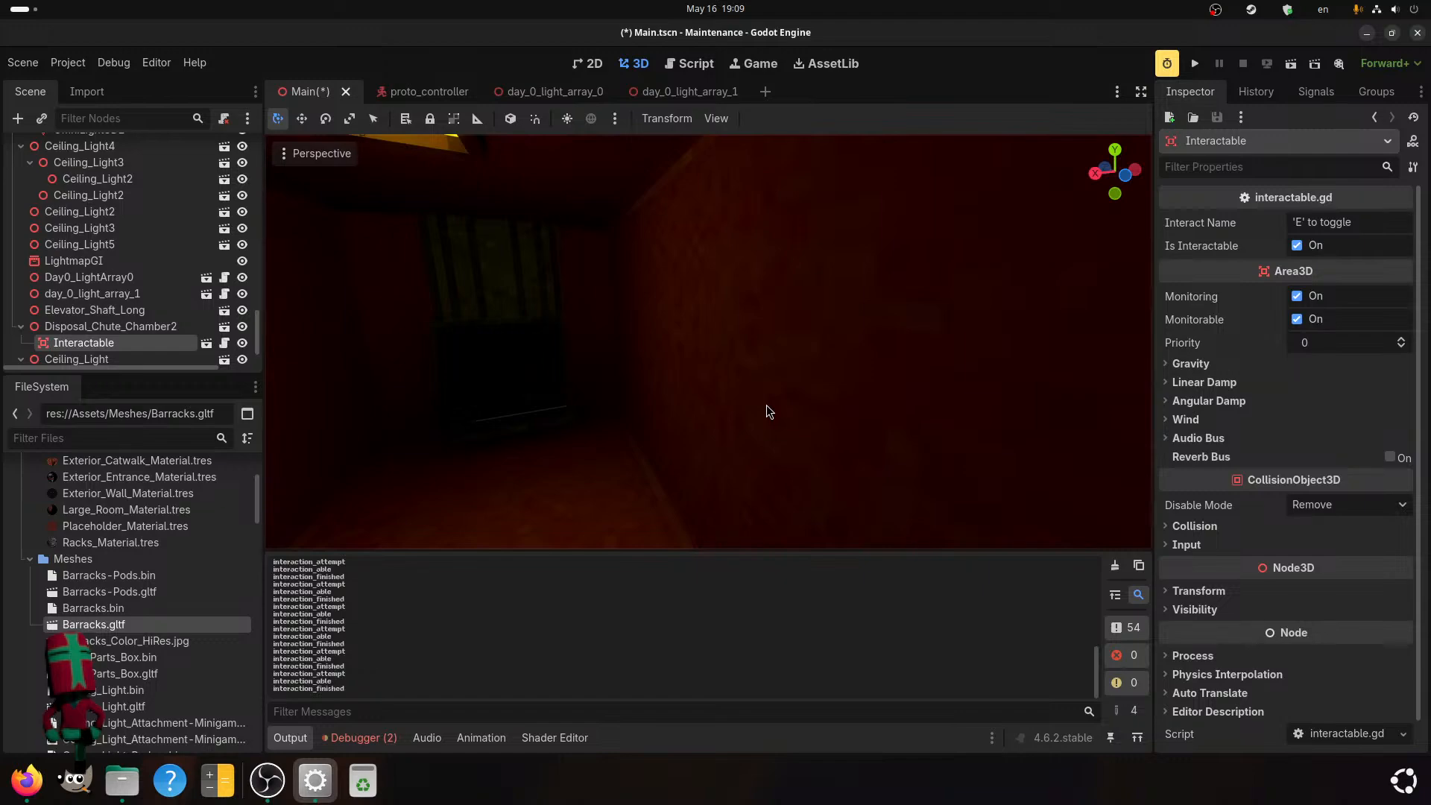
Move the Interactable node into the chute chamber by setting its X position to 4 m.
scroll(744, 416, down, 5)
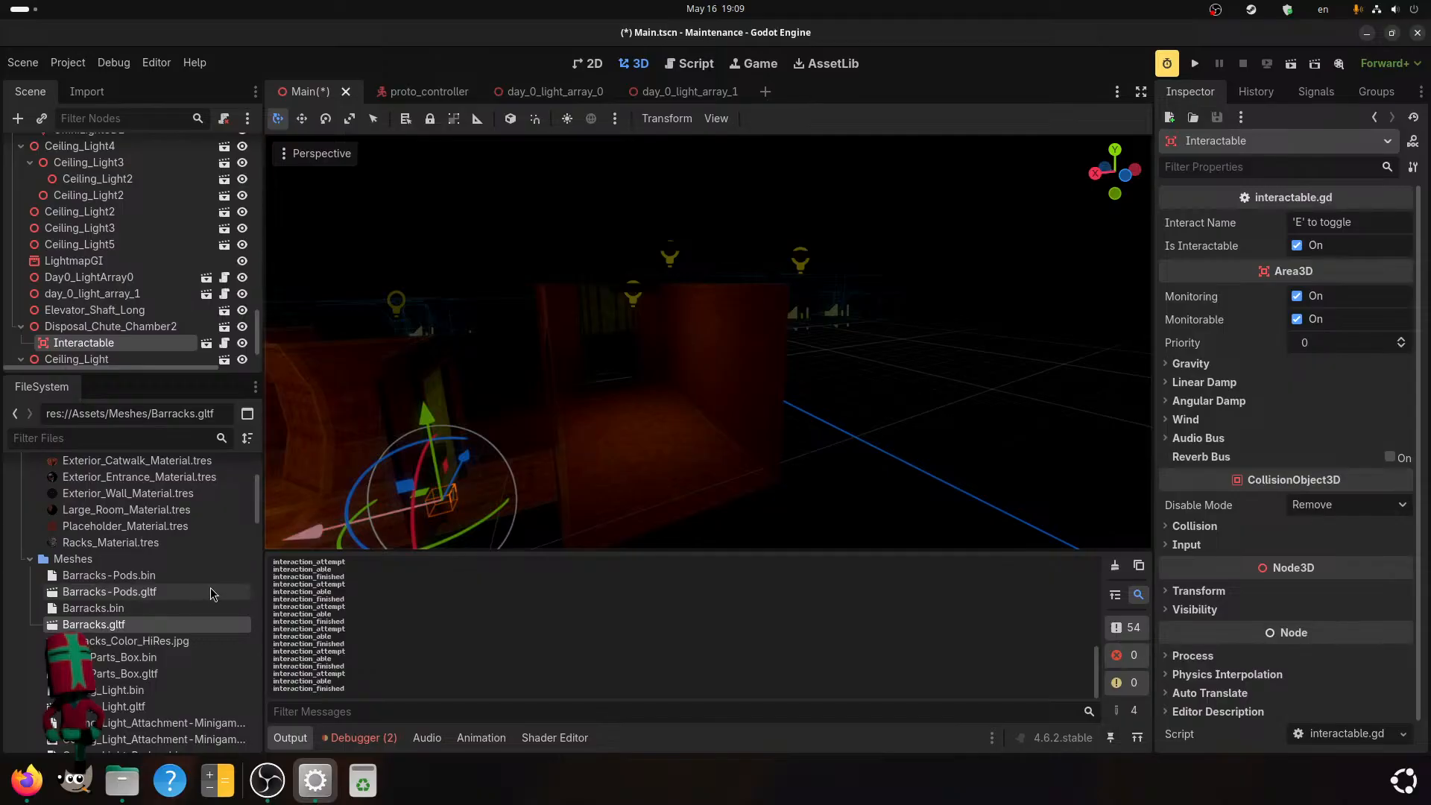
middle_drag(583, 452, 751, 424)
scroll(753, 423, down, 4)
scroll(823, 439, up, 3)
middle_drag(1078, 357, 565, 384)
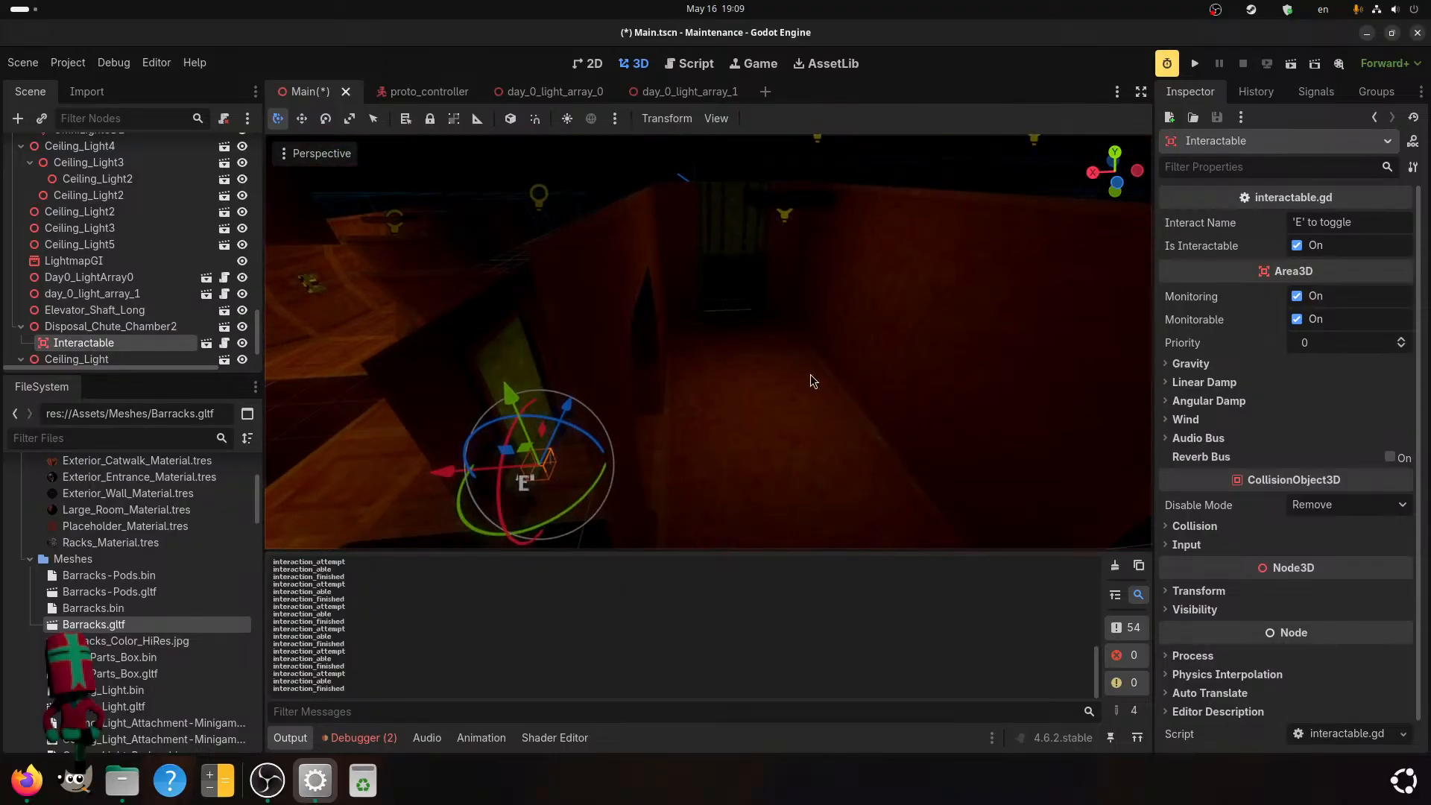
click(1192, 591)
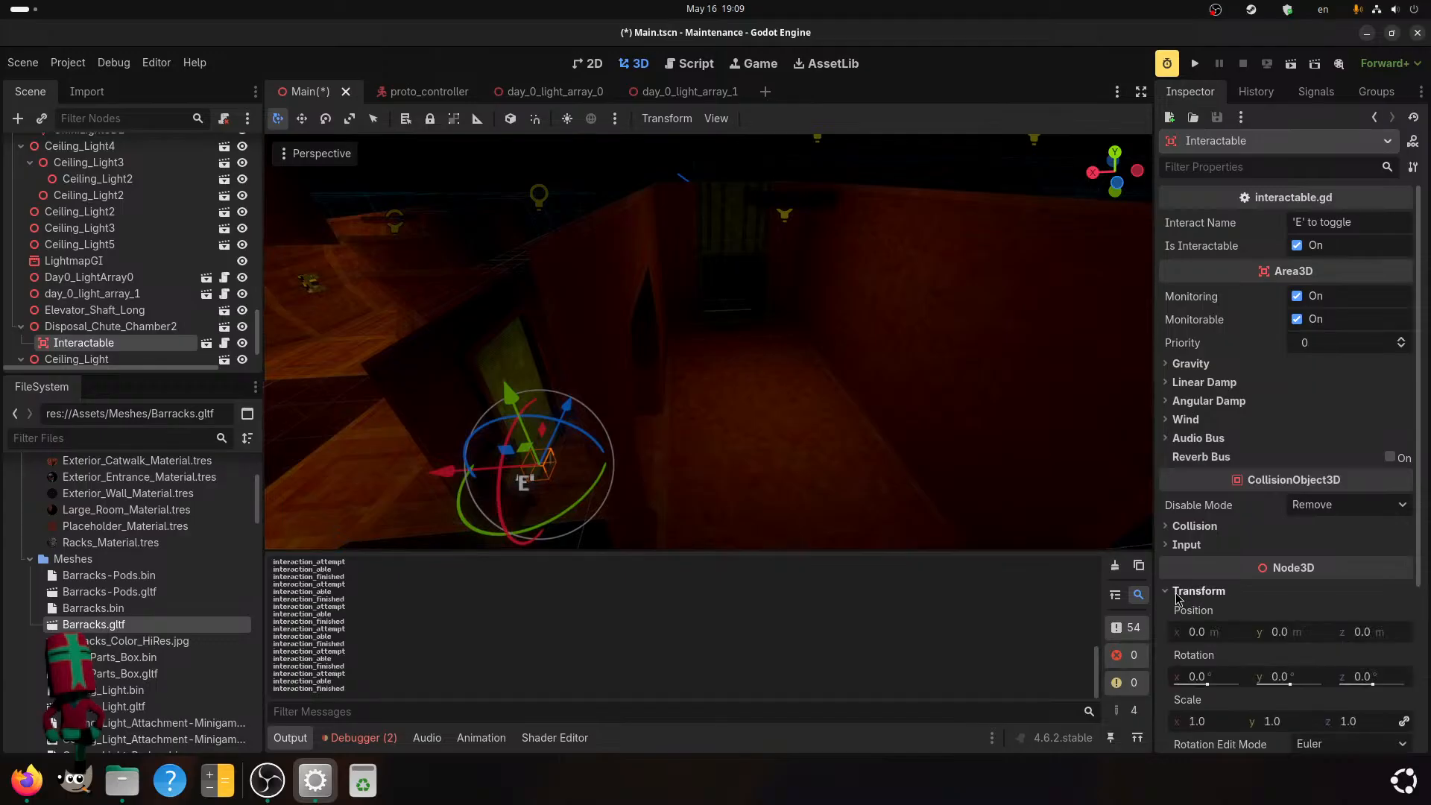
drag(1195, 634, 1247, 635)
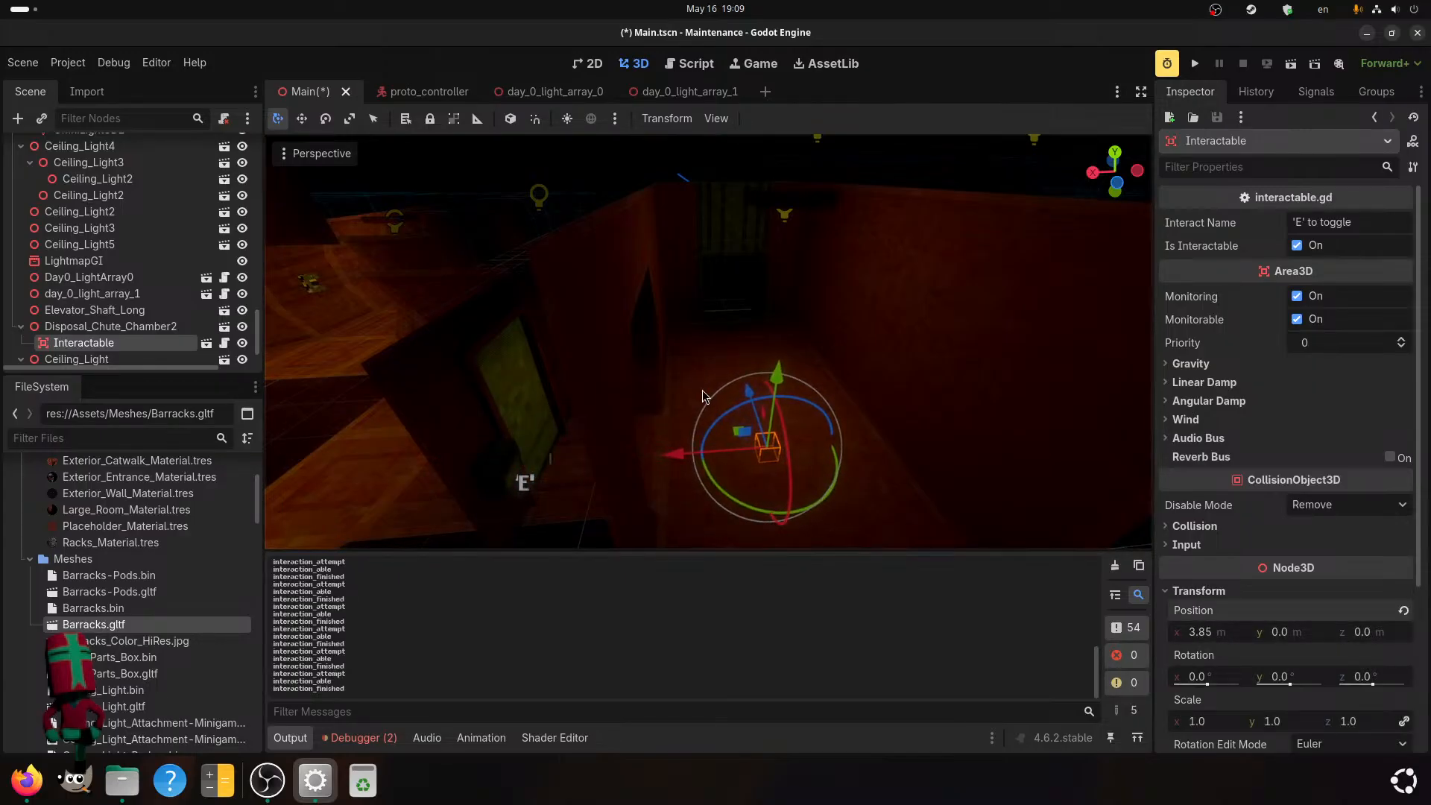
scroll(899, 518, up, 7)
shift+middle_drag(899, 518, 848, 425)
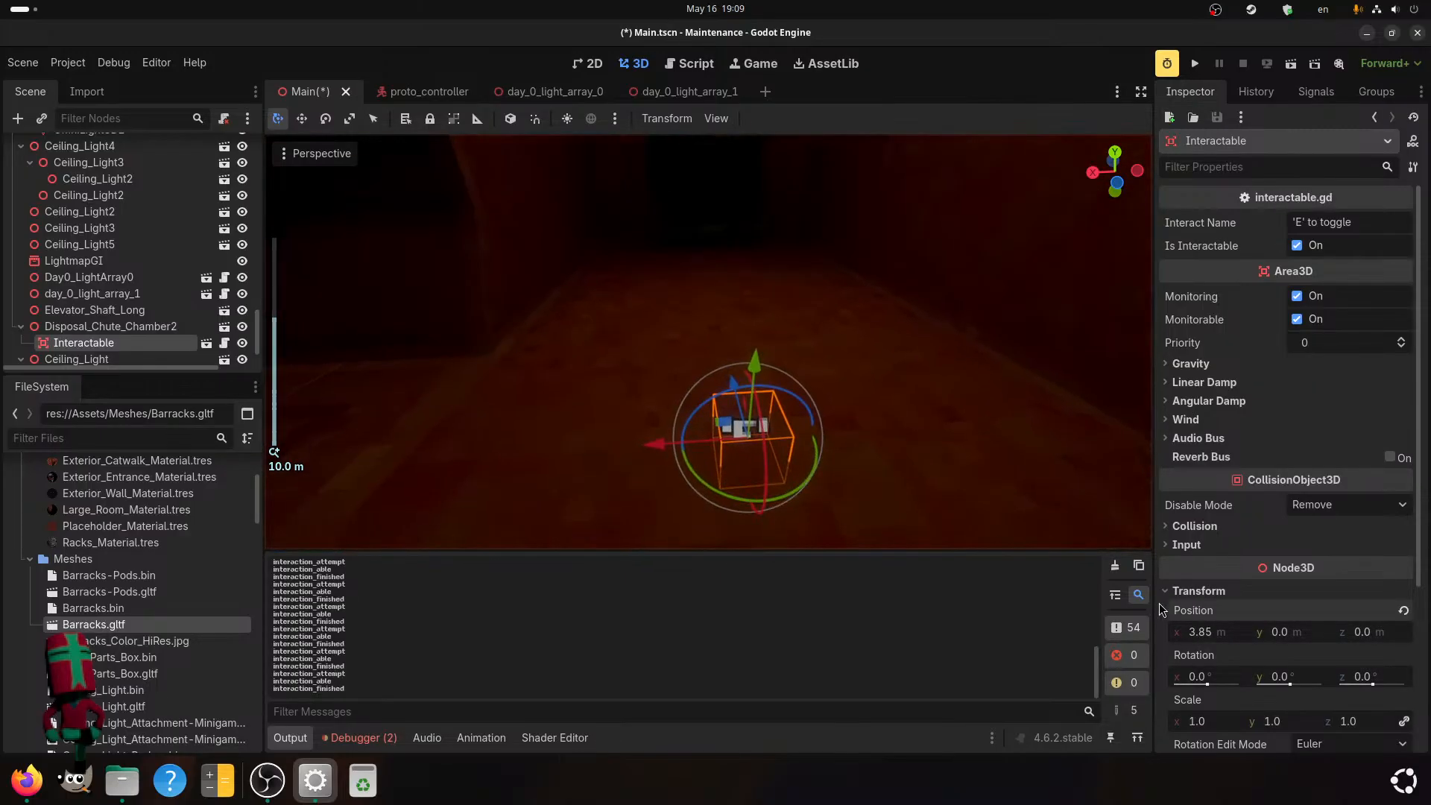
middle_drag(979, 337, 965, 355)
click(1202, 630)
text(4)
key(Return)
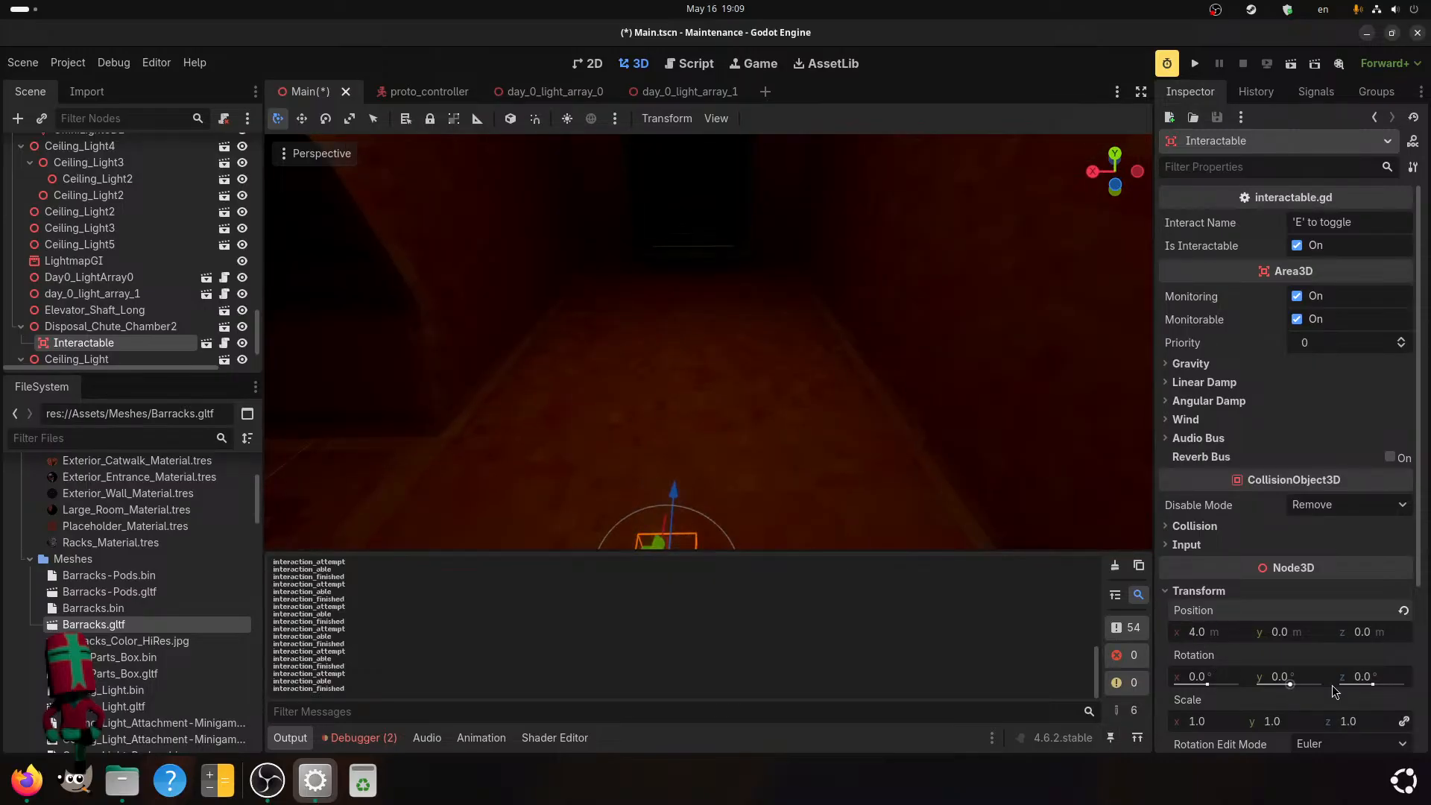
Move the Interactable toward the chute at the chamber's far end by setting its Z position to -4.25 m.
middle_drag(935, 454, 910, 445)
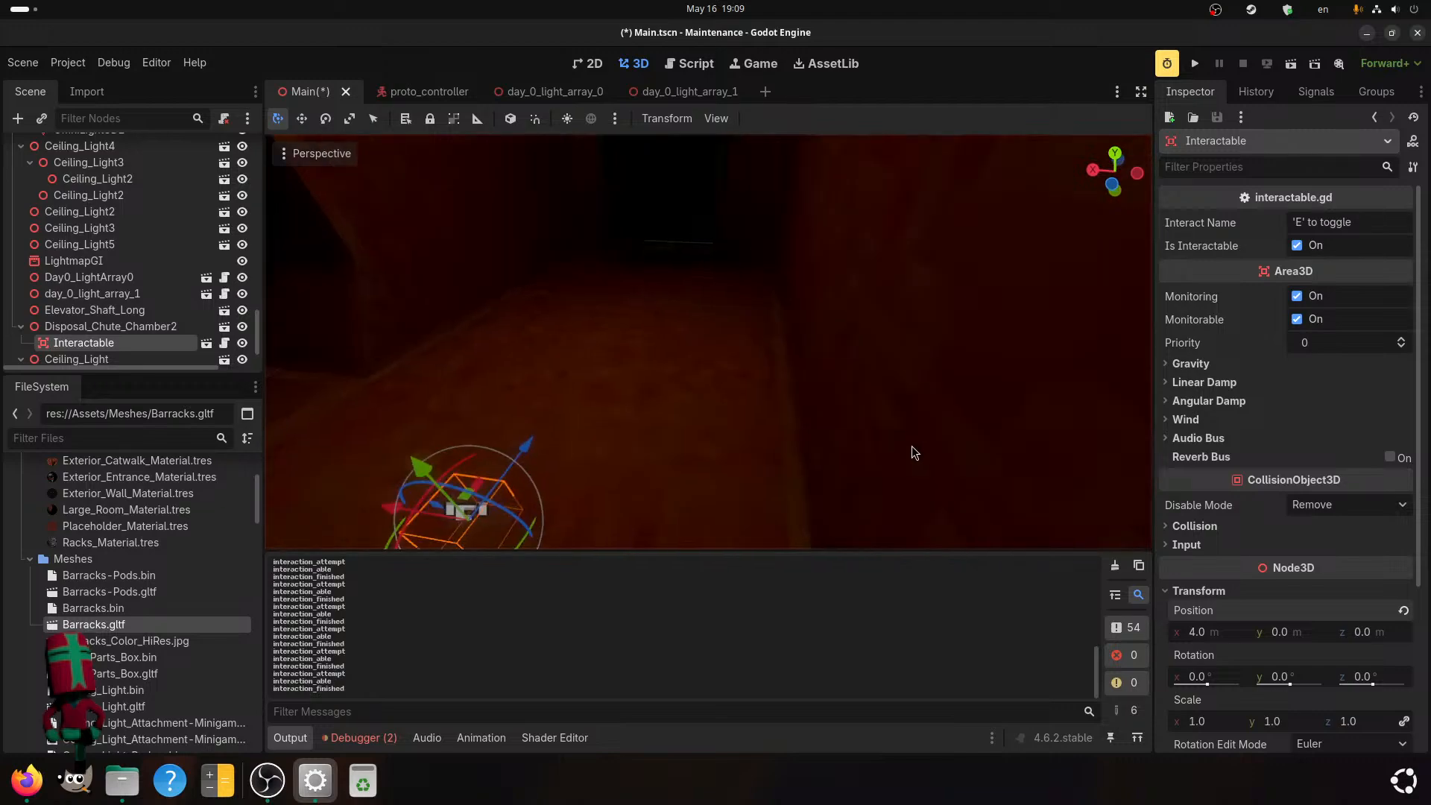
mouse_move(1375, 647)
mouse_down()
mouse_move(1335, 647)
mouse_move(1371, 635)
mouse_up()
scroll(857, 419, up, 5)
scroll(878, 449, down, 2)
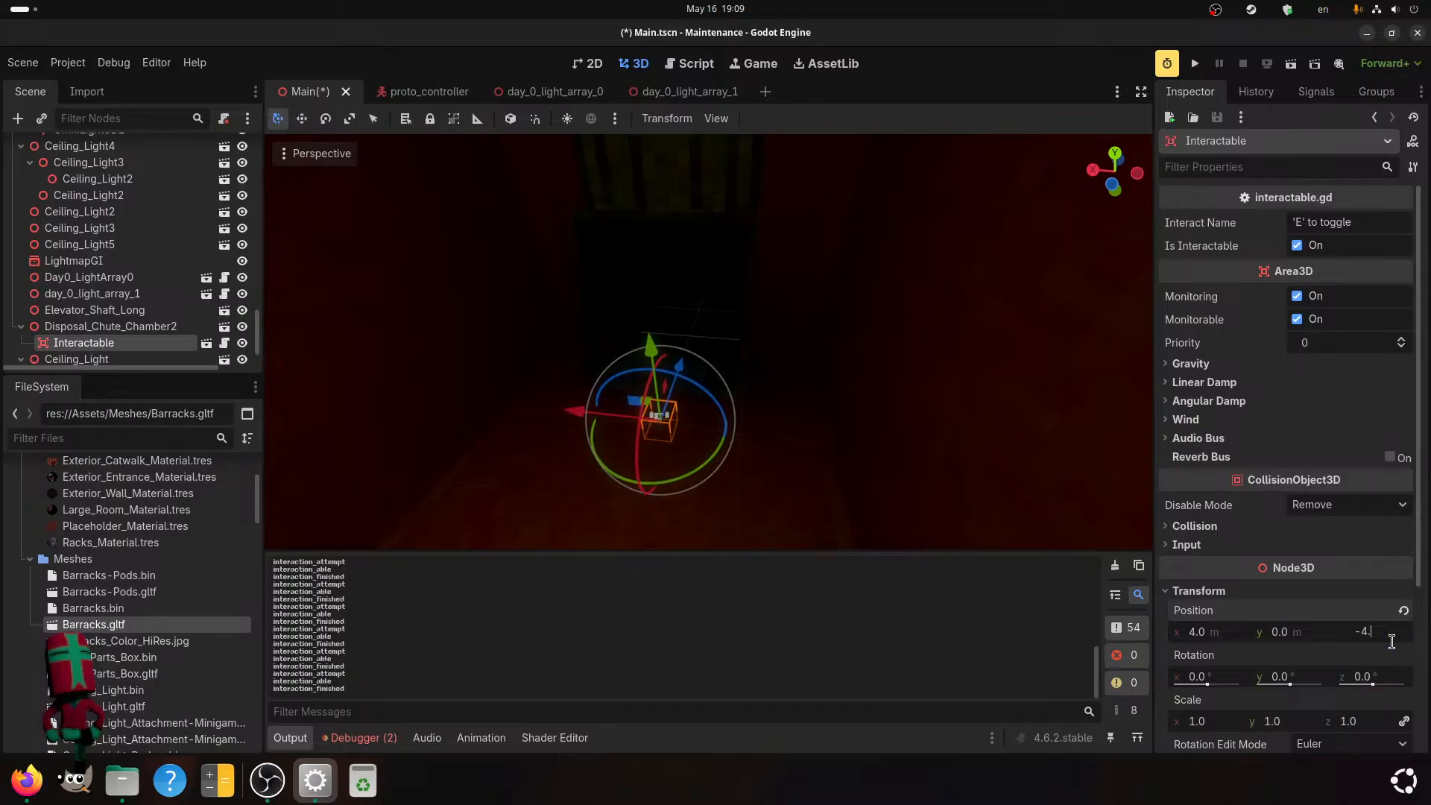
text(5)
key(Return)
Raise the Interactable by setting its Y position to 1.25 m.
drag(1268, 635, 1291, 635)
click(1269, 635)
text(1.25)
key(Return)
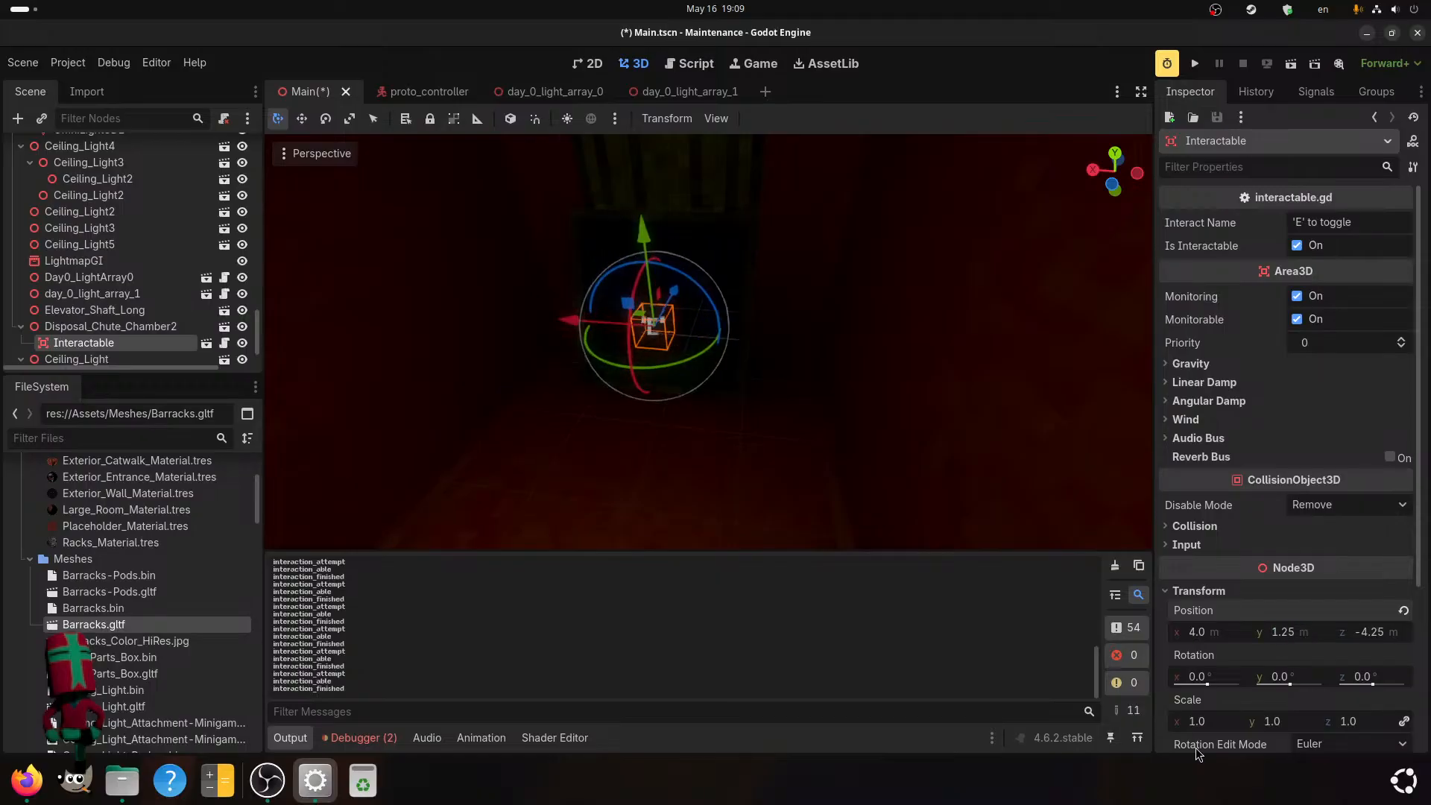
Focus the view on the Interactable to check its placement at the chute and save the Main scene.
scroll(768, 334, up, 3)
middle_drag(768, 333, 744, 366)
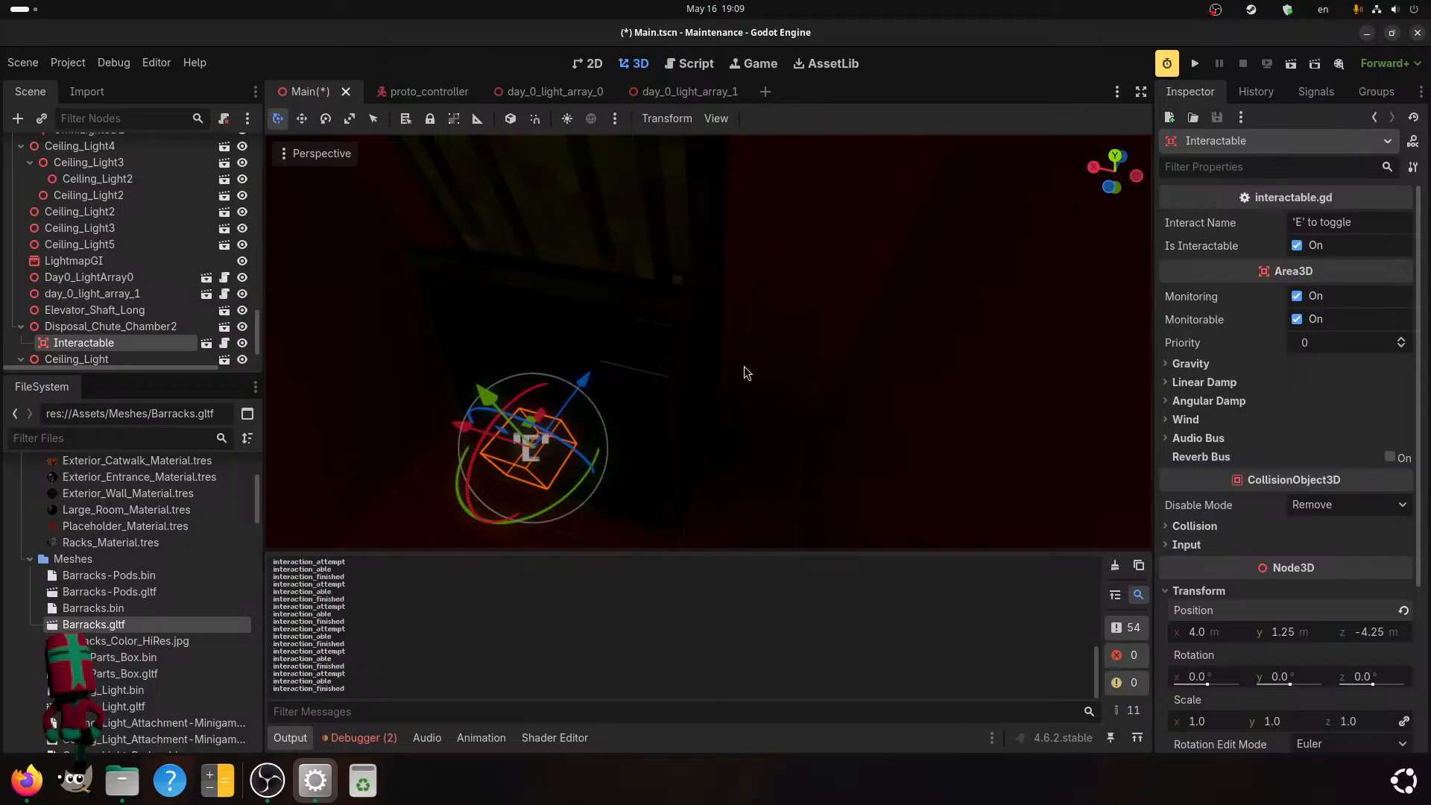
key(f)
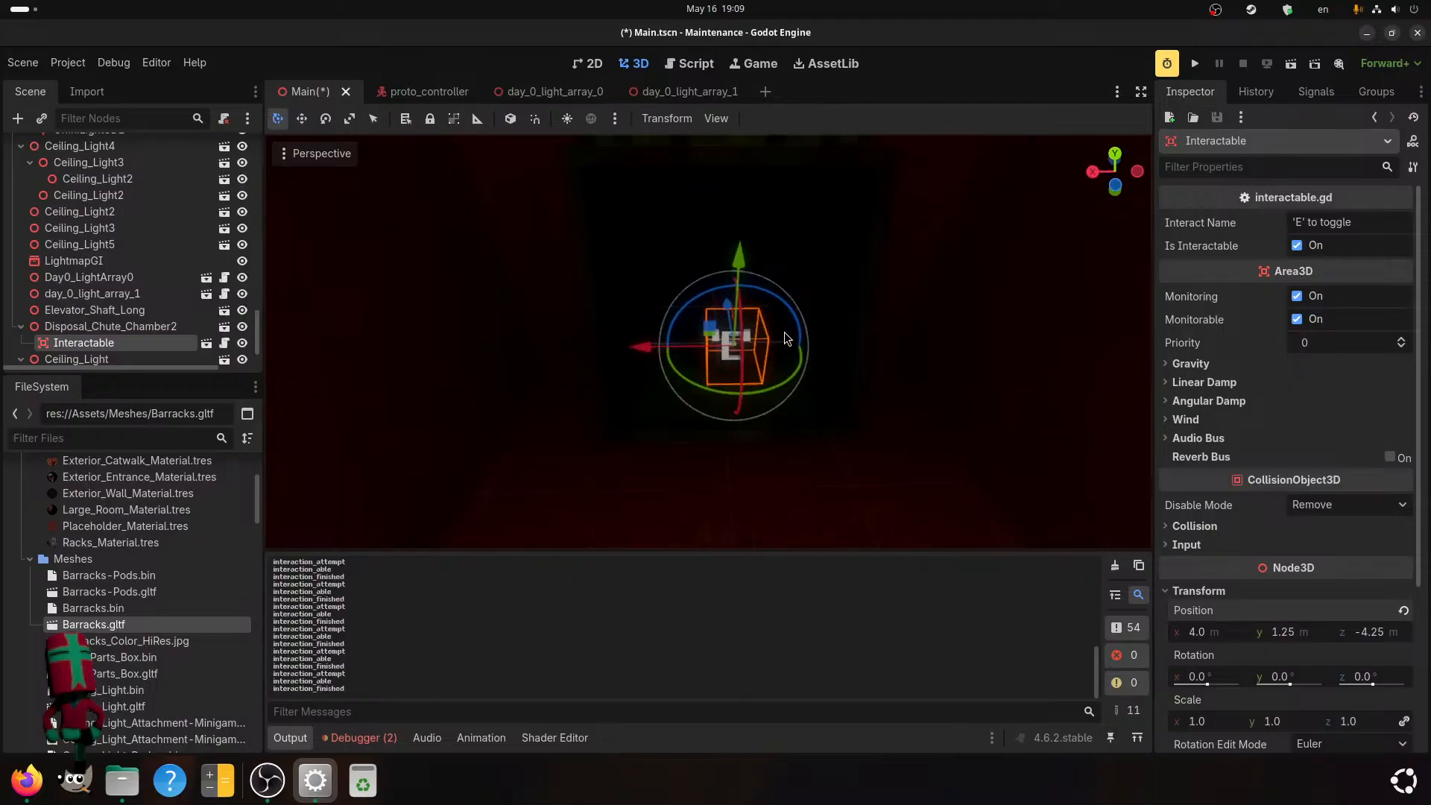
key(ctrl+s)
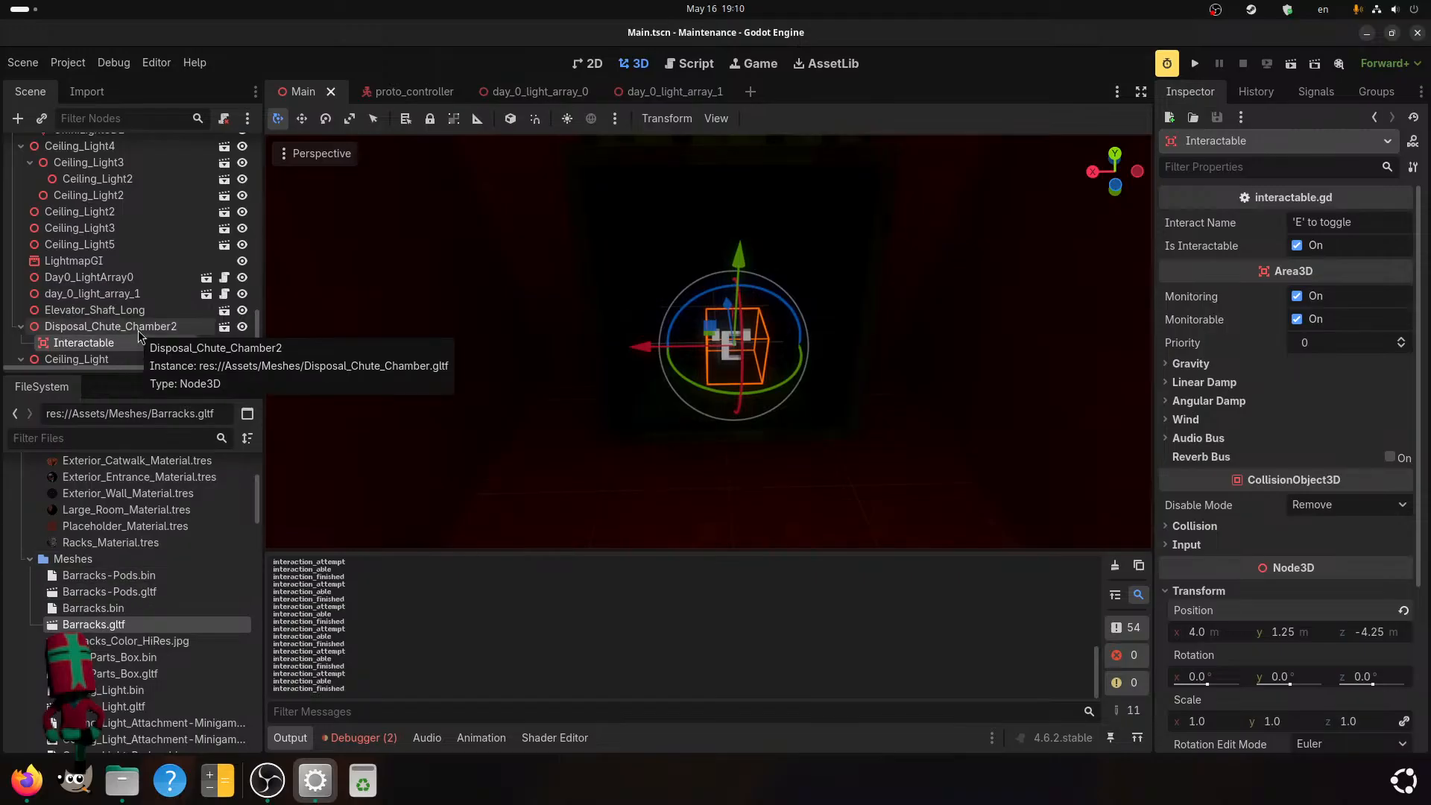
Select the Disposal_Chute_Chamber2 node and examine the interaction prompt in front of the chute.
scroll(715, 301, down, 5)
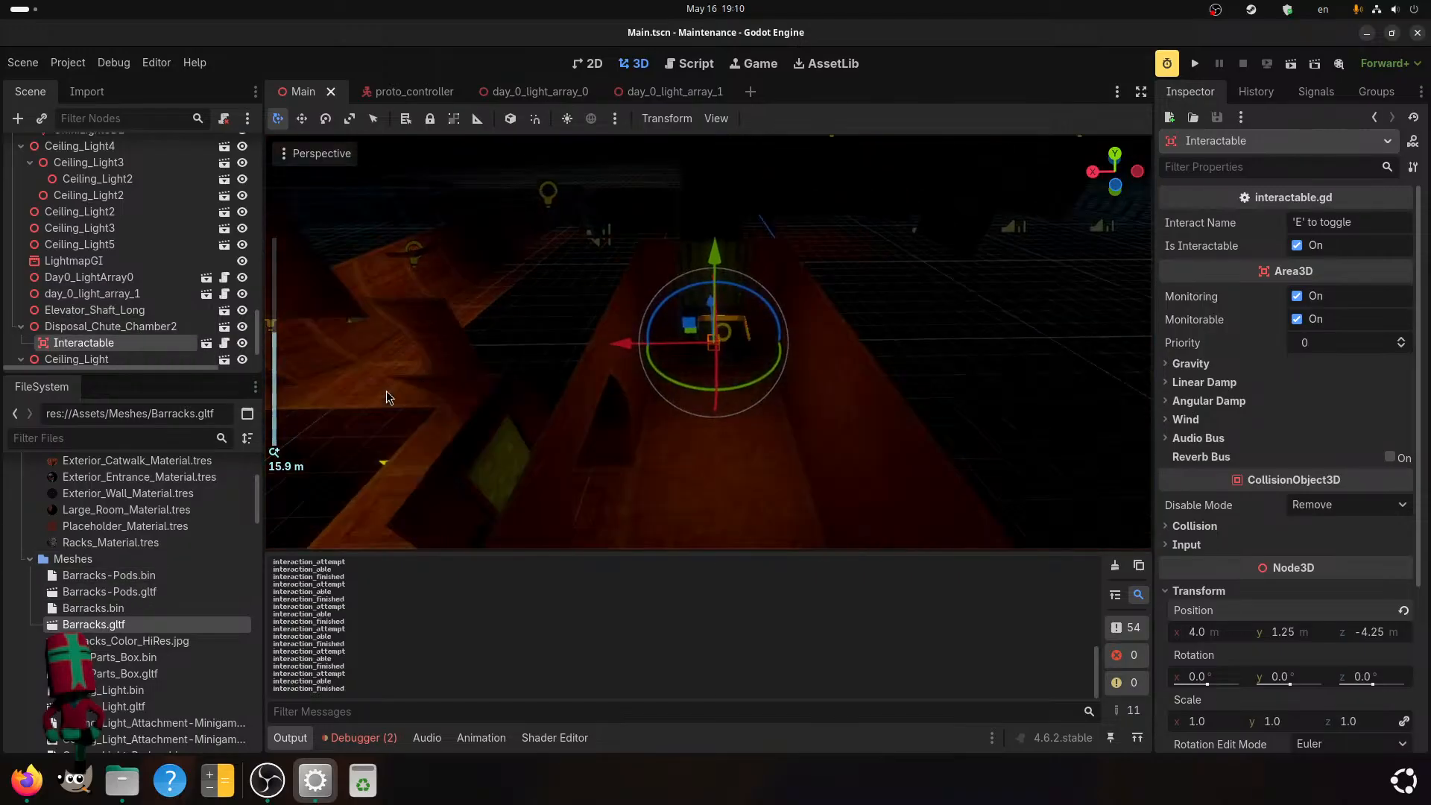
click(112, 328)
middle_drag(510, 356, 616, 407)
scroll(619, 390, up, 7)
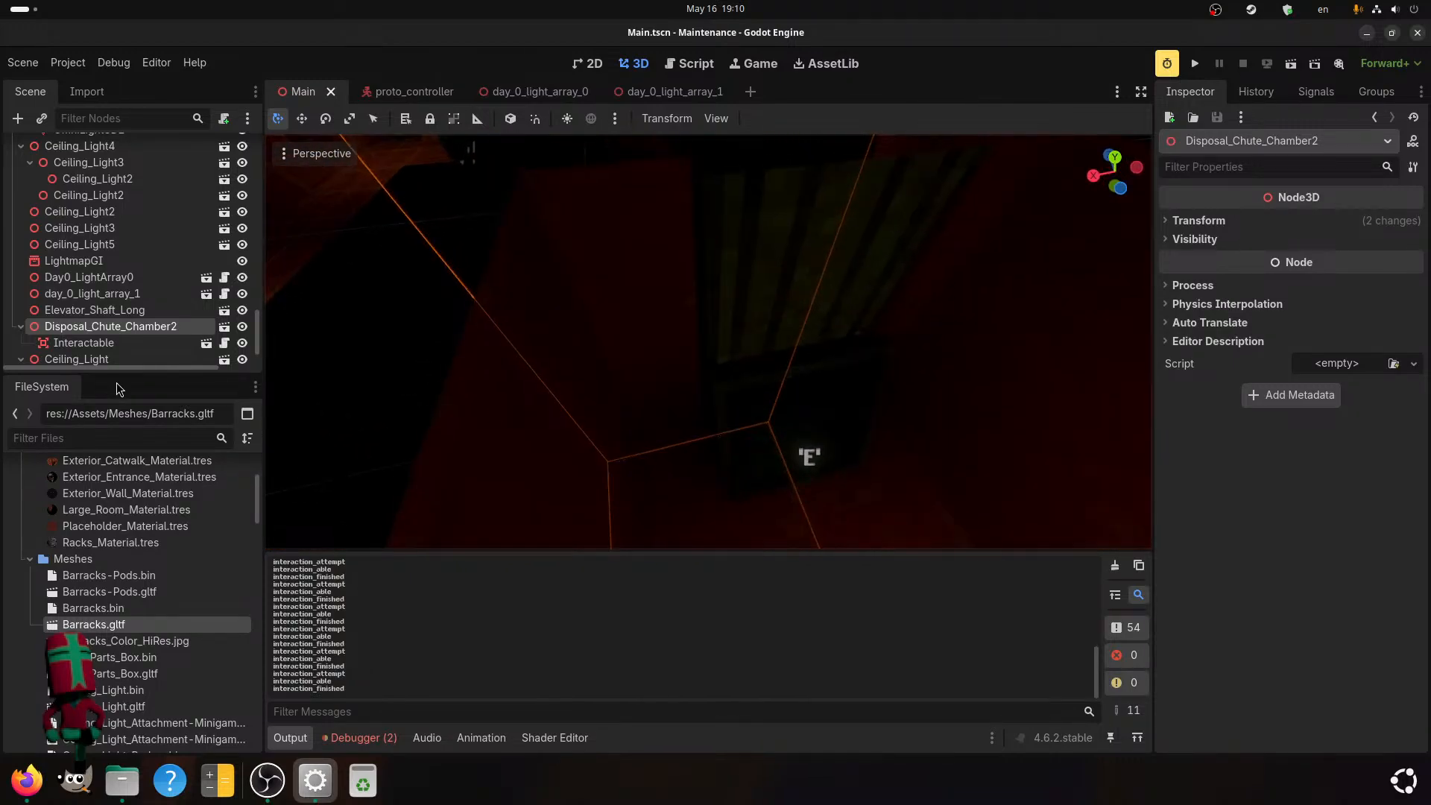
scroll(152, 666, up, 3)
scroll(153, 666, down, 5)
middle_drag(742, 404, 687, 378)
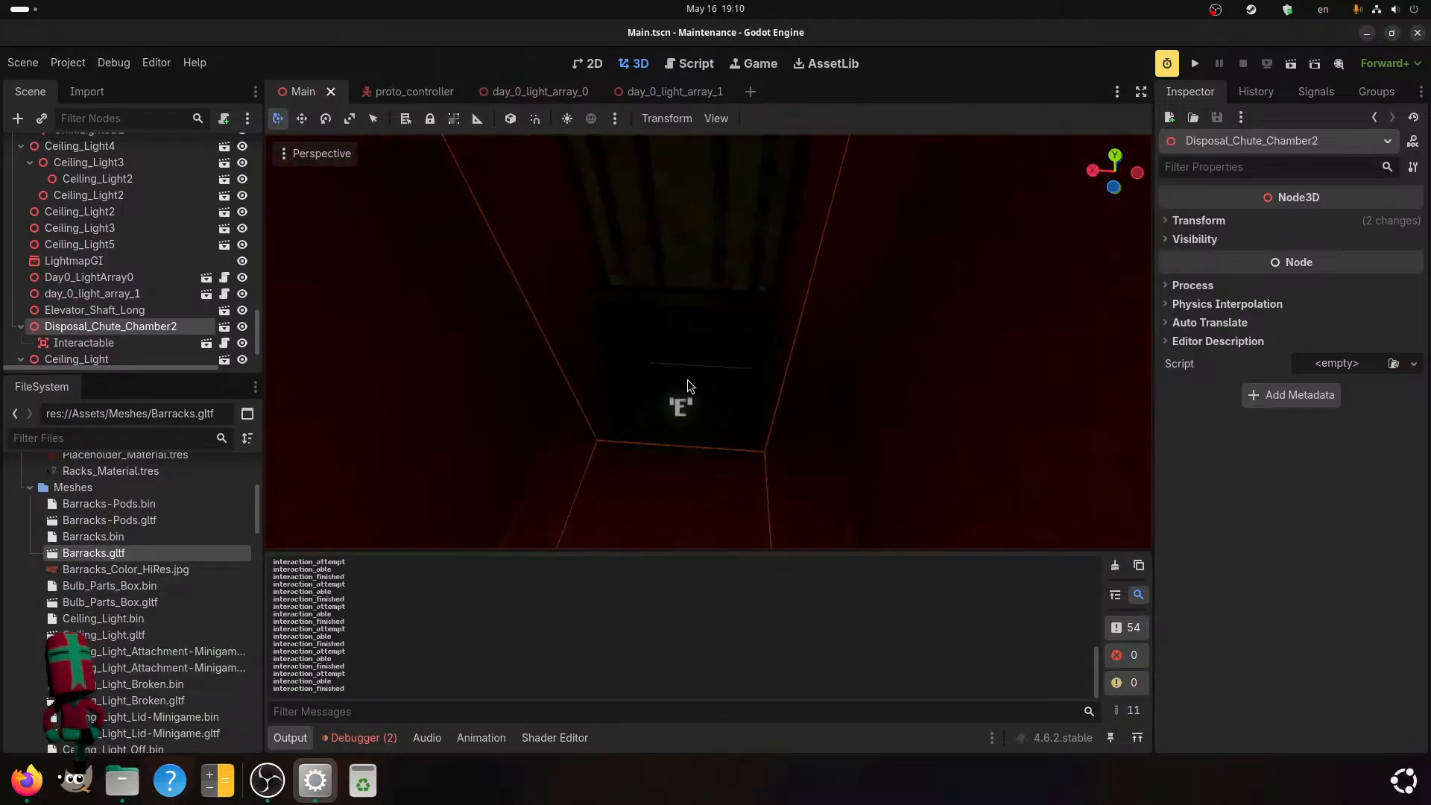
right_click(127, 327)
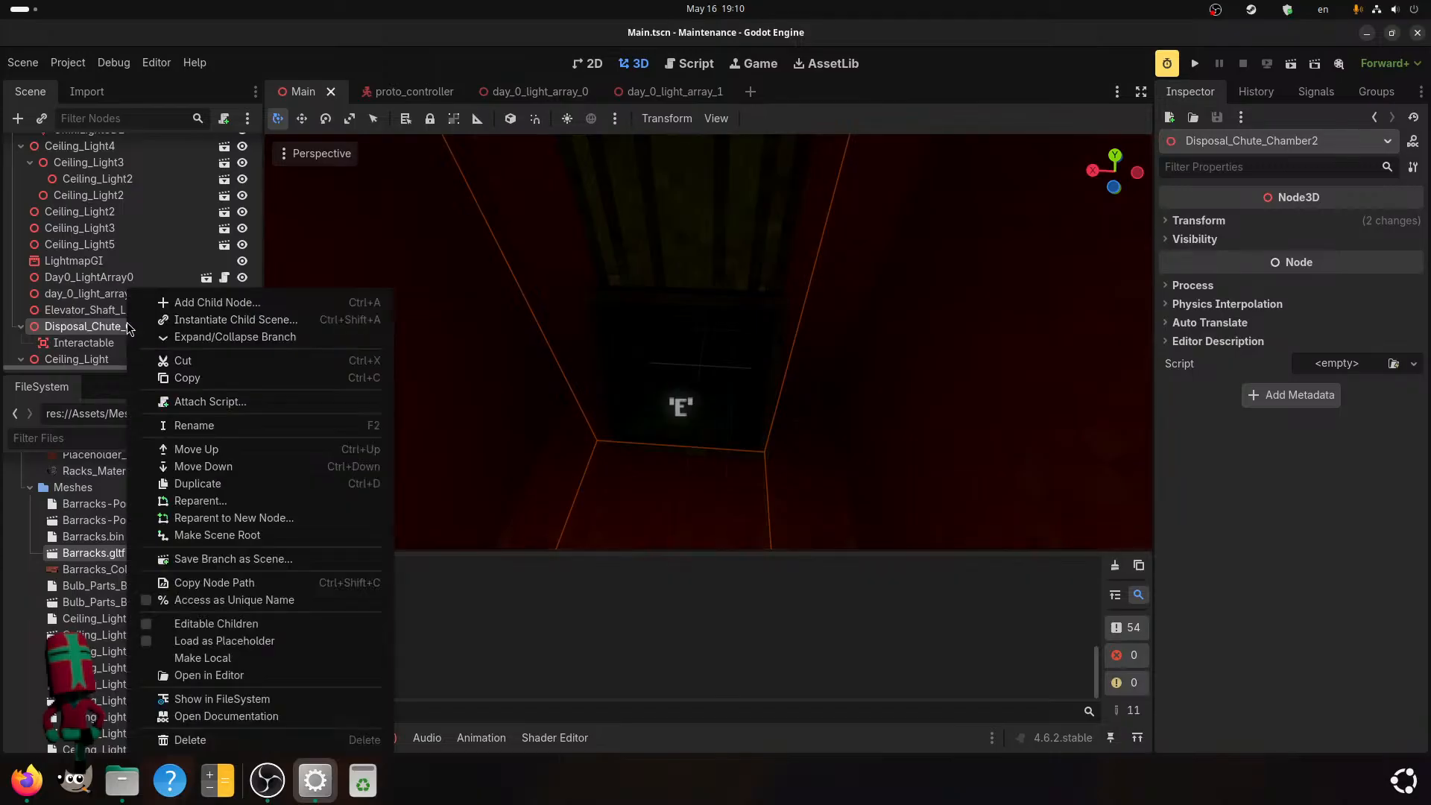
click(113, 325)
click(113, 325)
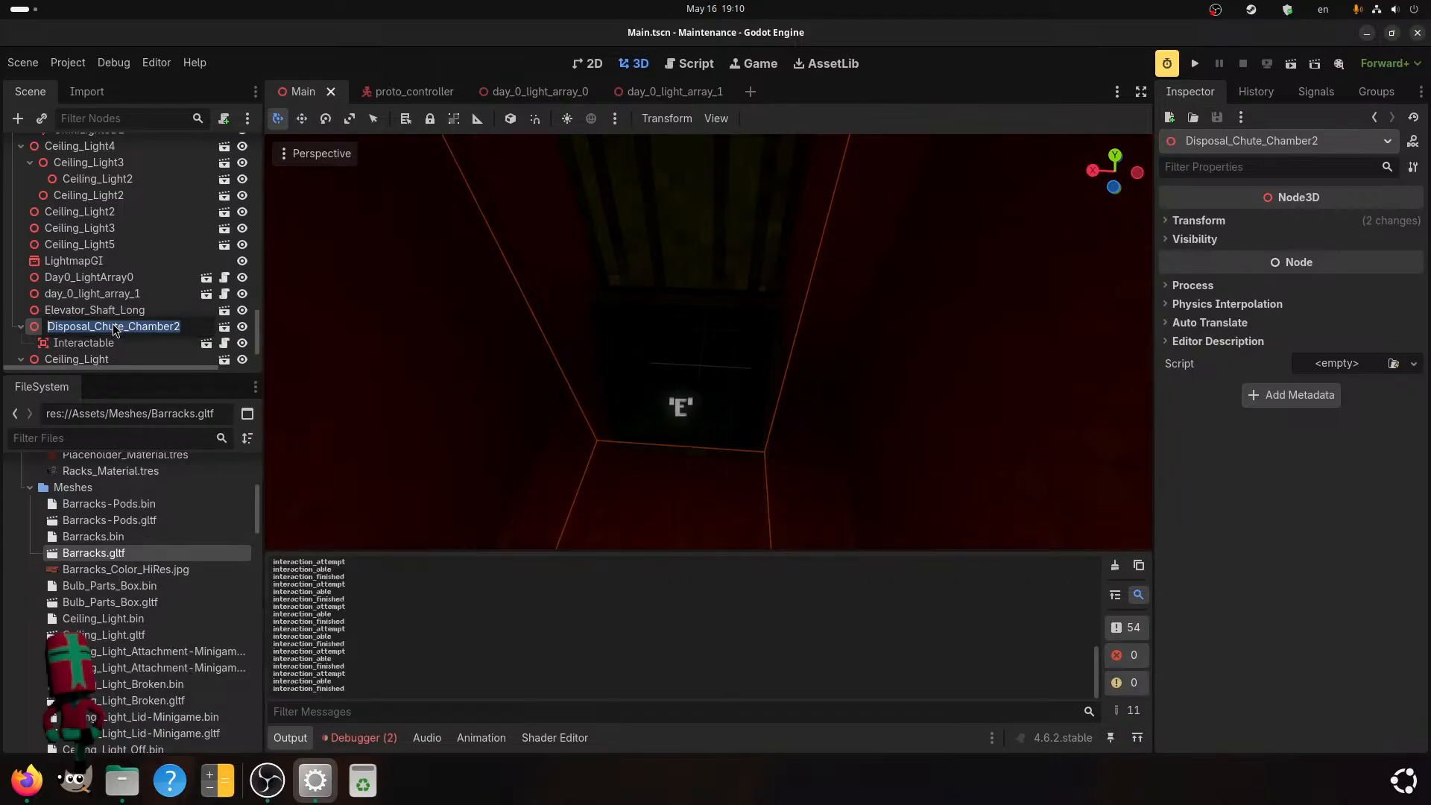
Open the advanced import settings of Disposal_Chute_Chamber.gltf from the Meshes folder and look over its preview.
scroll(136, 559, down, 10)
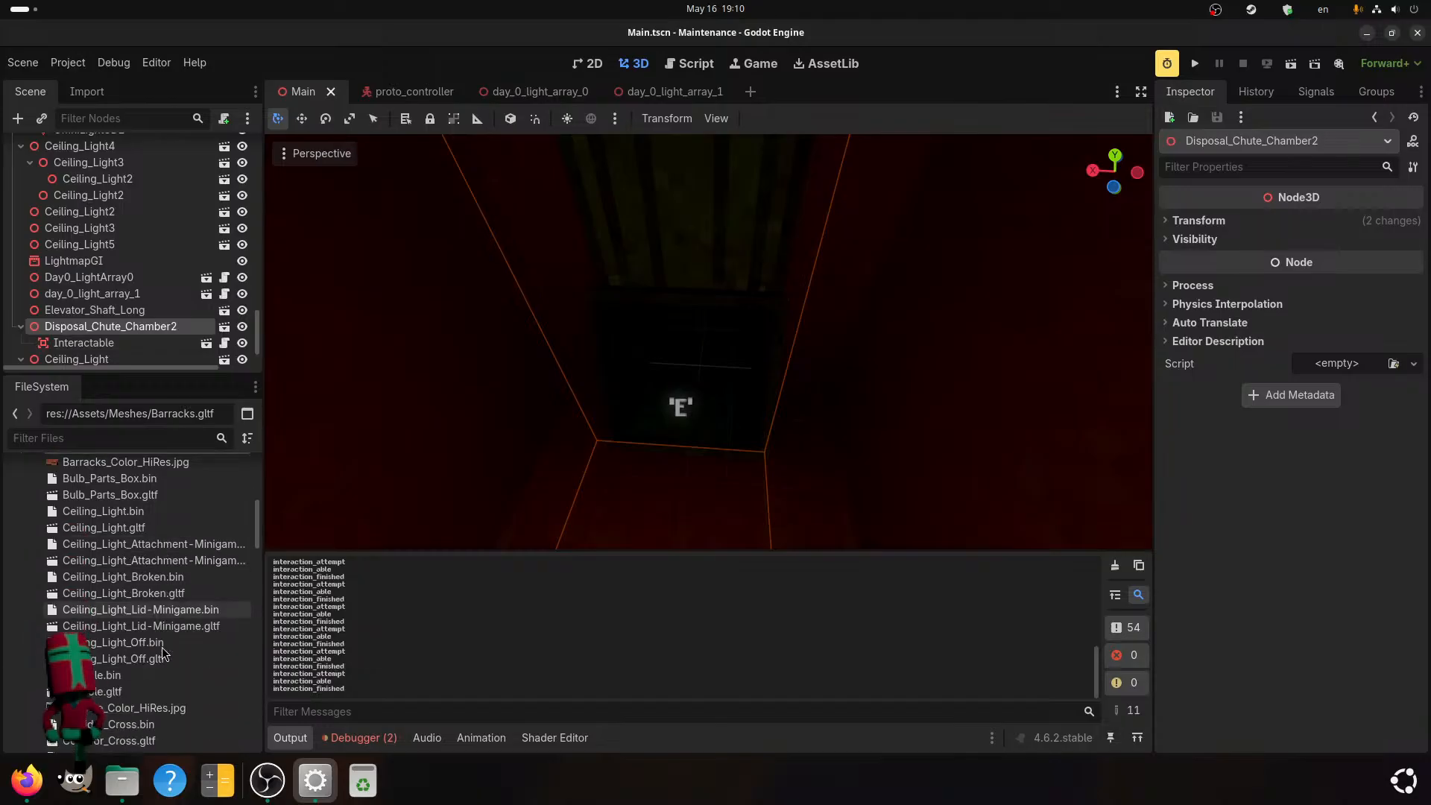
scroll(120, 663, down, 8)
scroll(114, 656, up, 3)
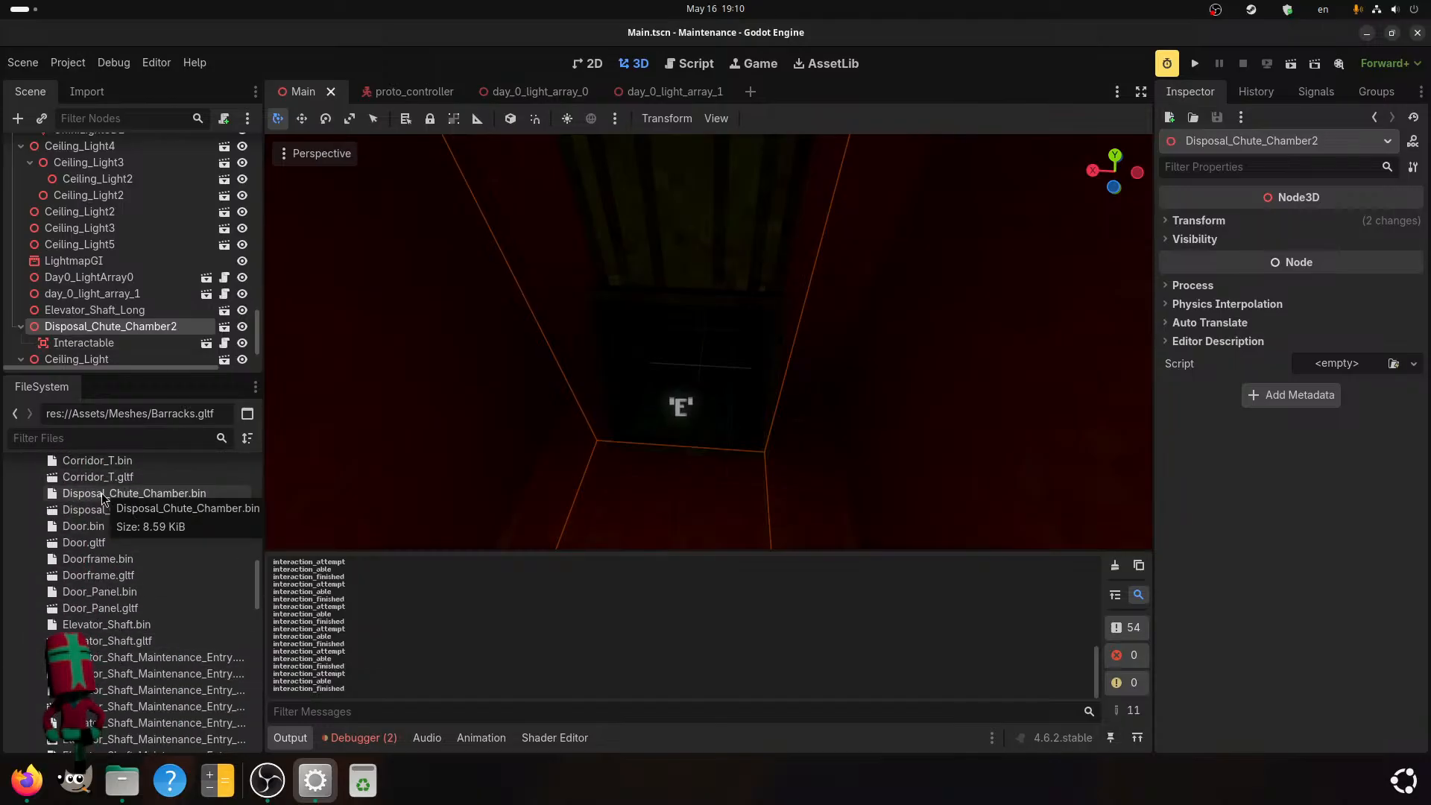
click(126, 511)
double_click(126, 511)
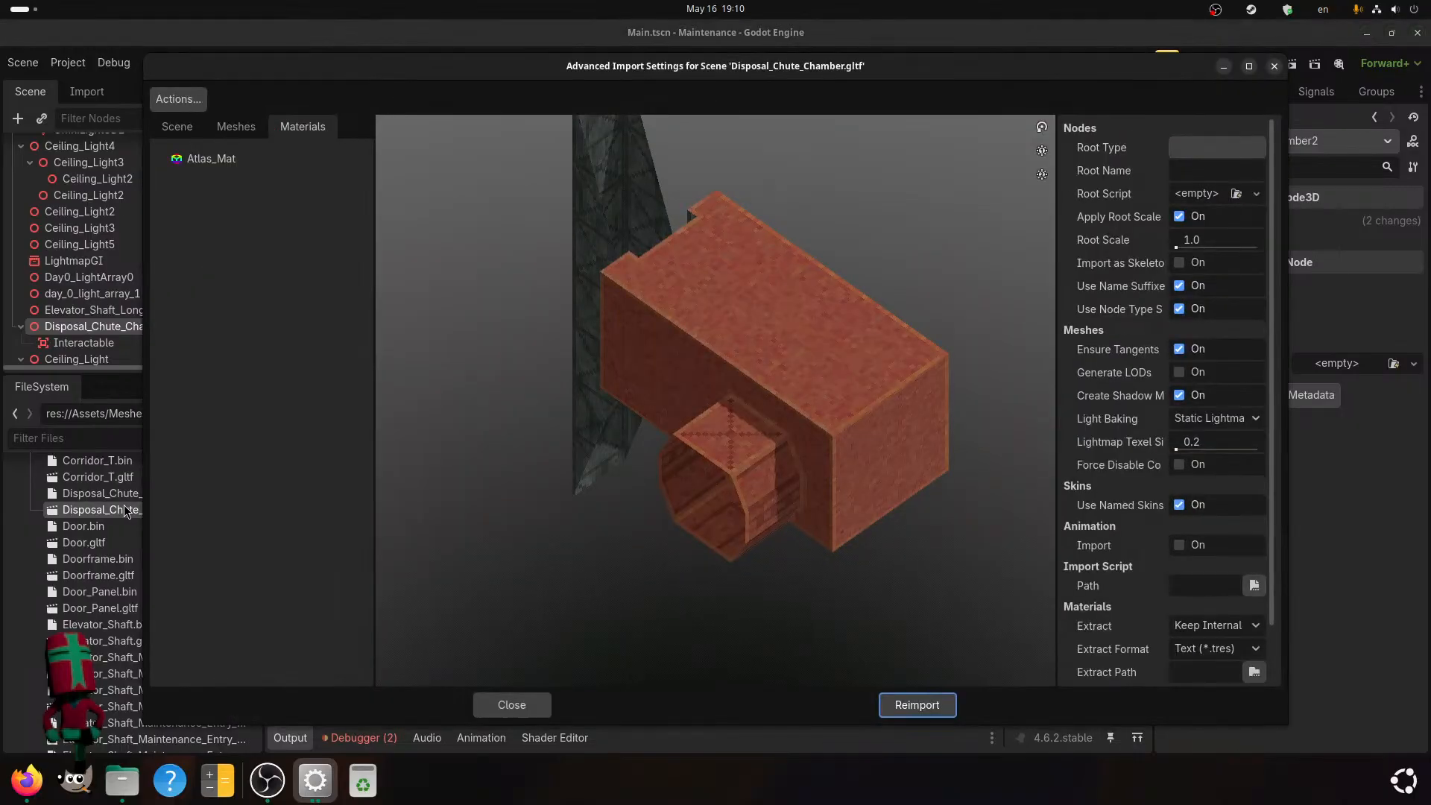
drag(661, 358, 682, 337)
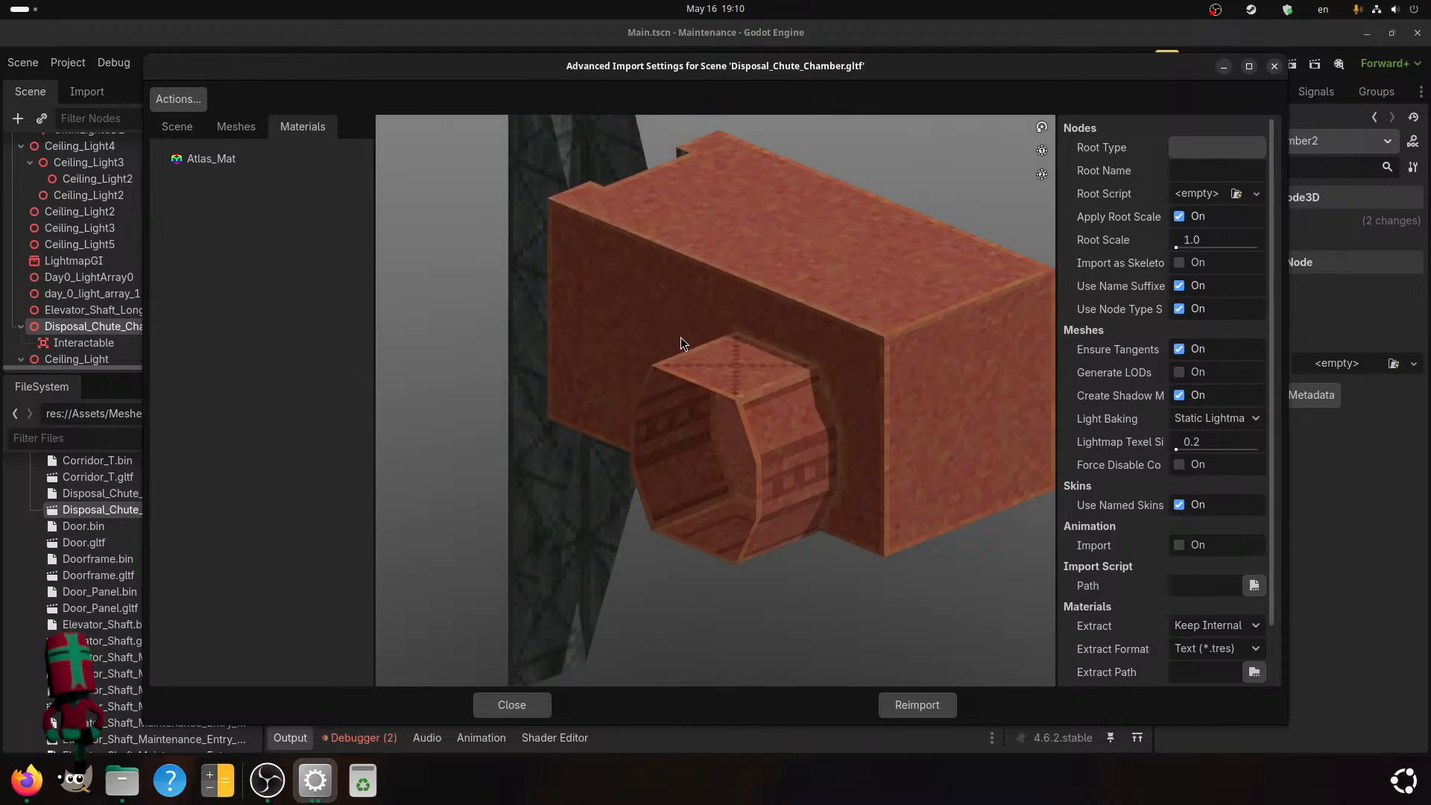
Set the Visibility Range End of the Disposal_Chute_Chamber mesh node to 30 m and reimport the scene.
click(176, 126)
click(276, 191)
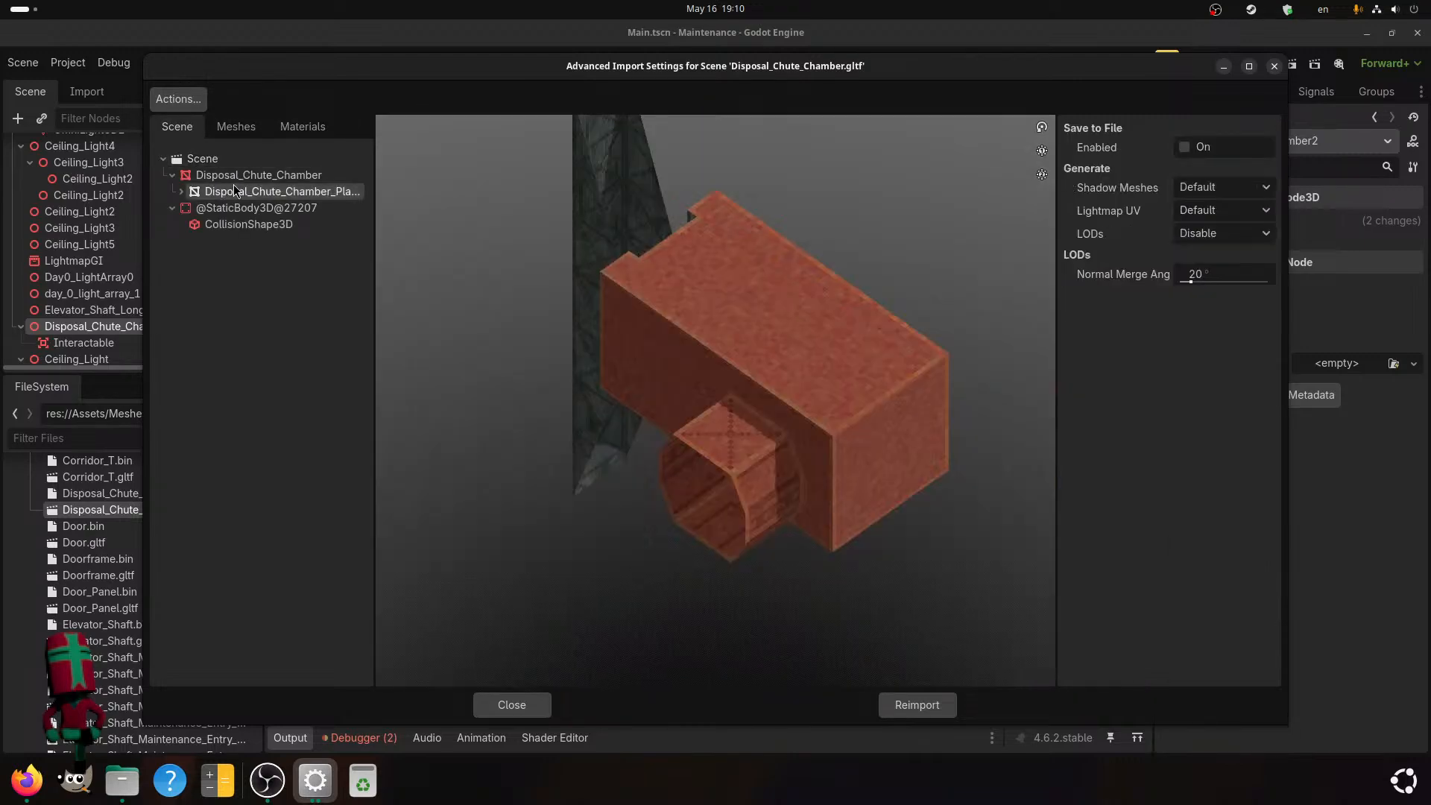
click(259, 177)
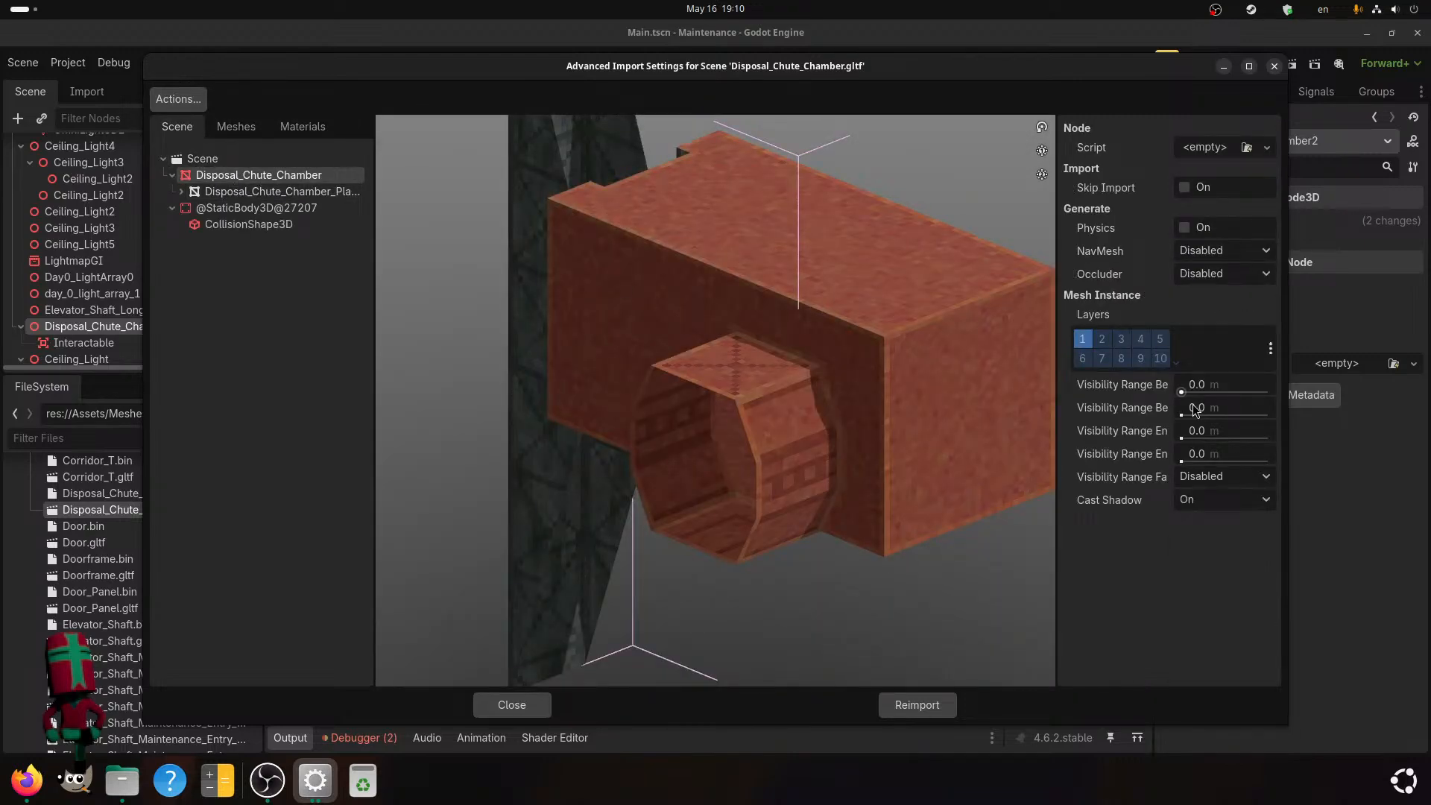
click(1201, 431)
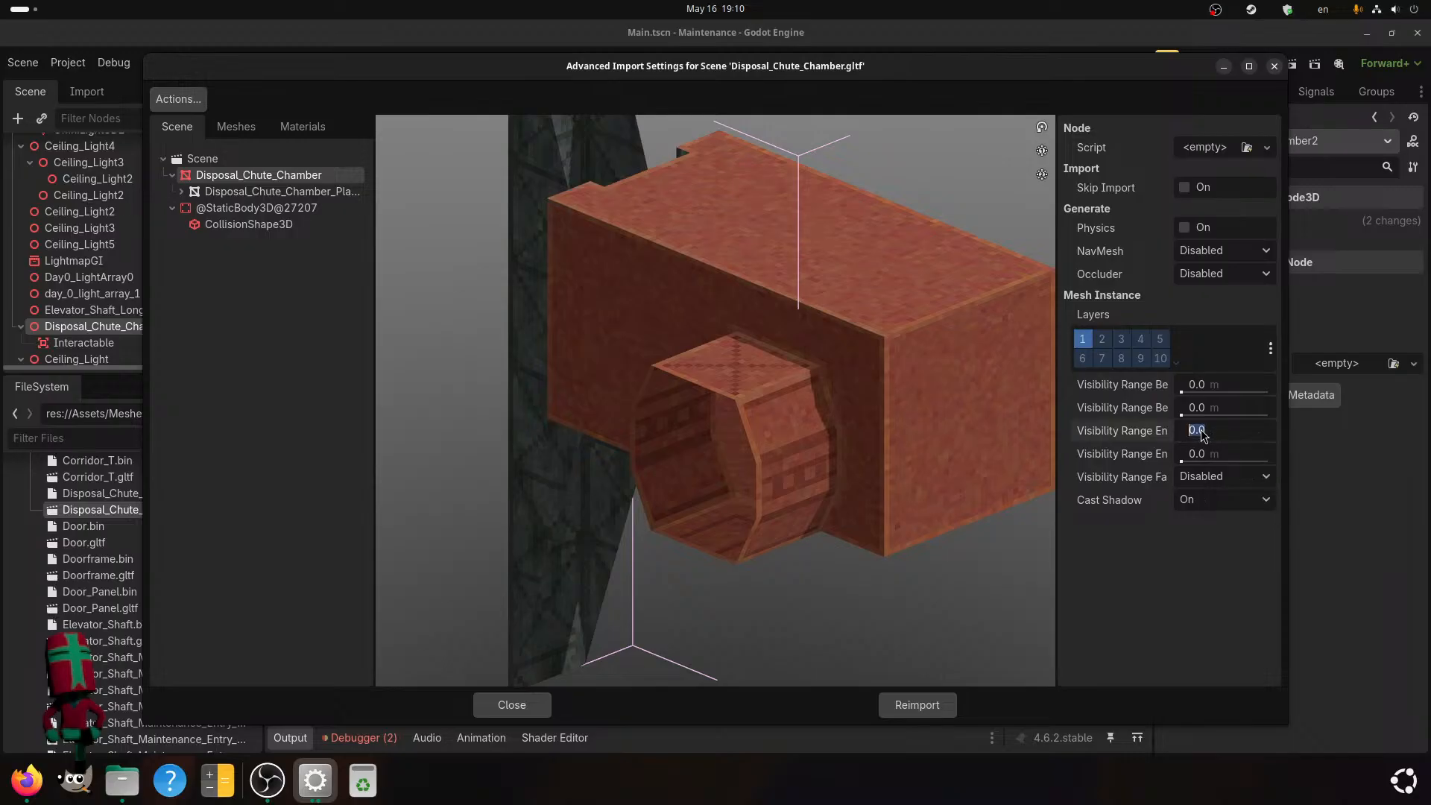
text(30)
key(Return)
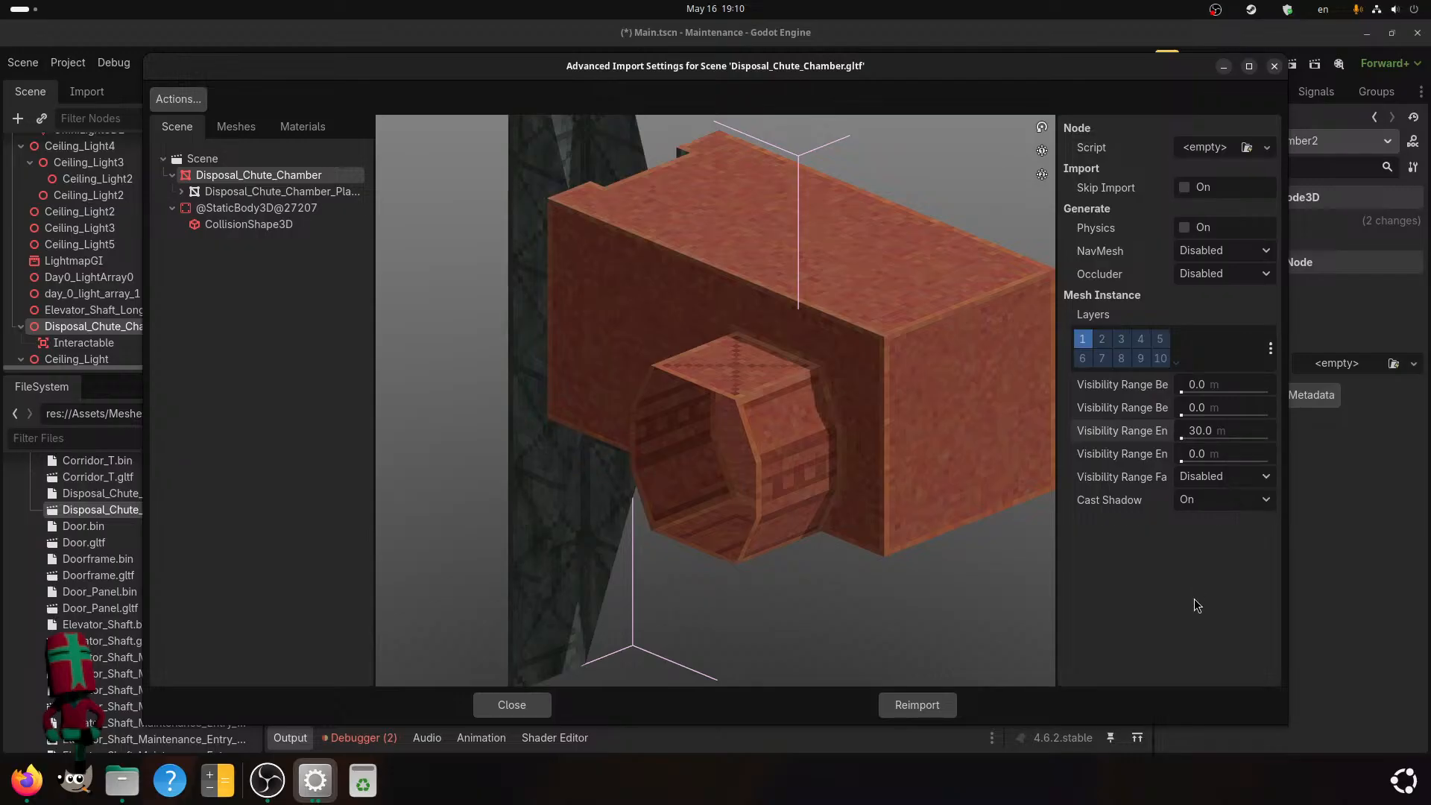
click(905, 694)
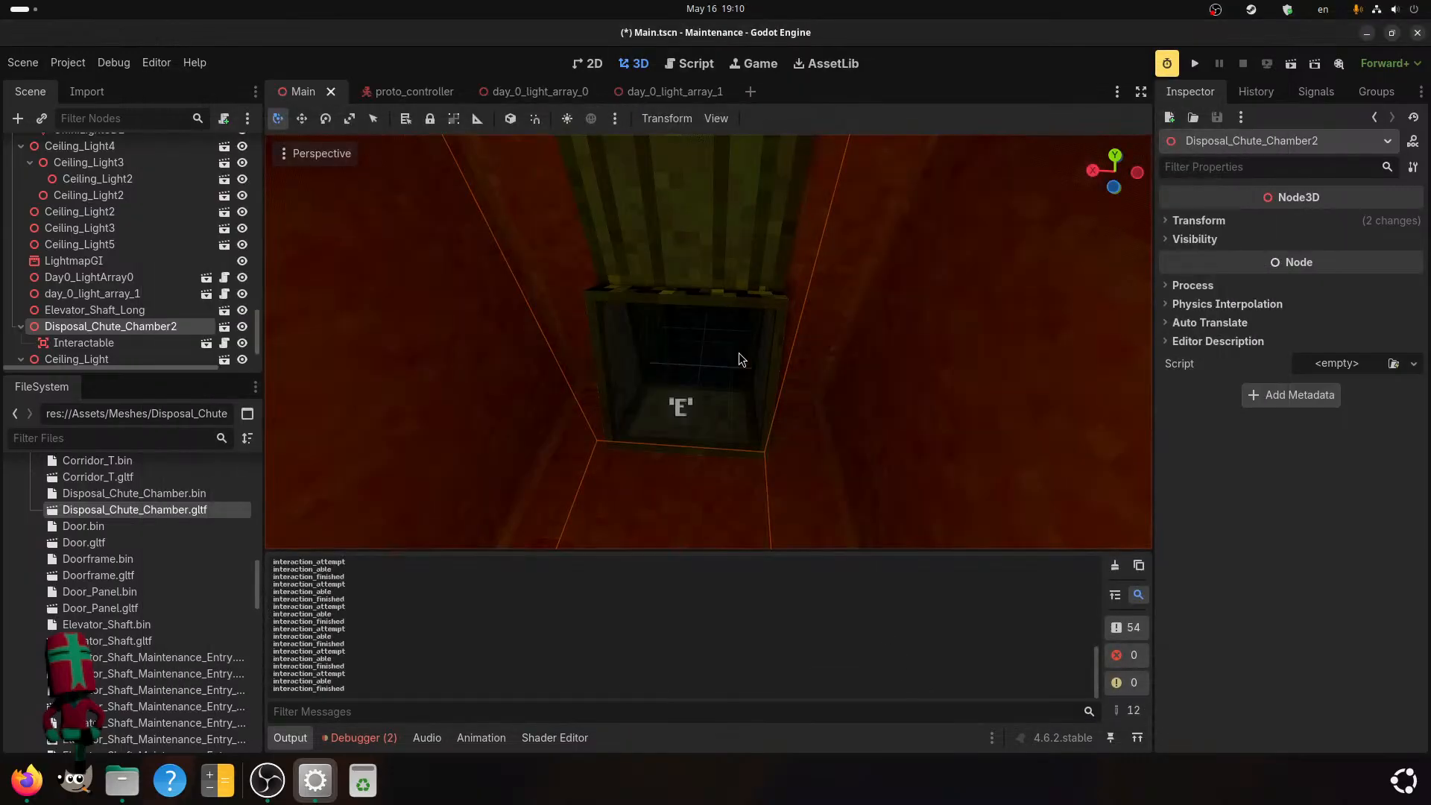
Examine the reimported disposal chute chamber from outside and up close around the chute.
scroll(739, 349, down, 10)
middle_drag(738, 371, 683, 395)
scroll(853, 366, down, 4)
scroll(853, 372, down, 4)
scroll(682, 398, up, 11)
scroll(682, 415, up, 6)
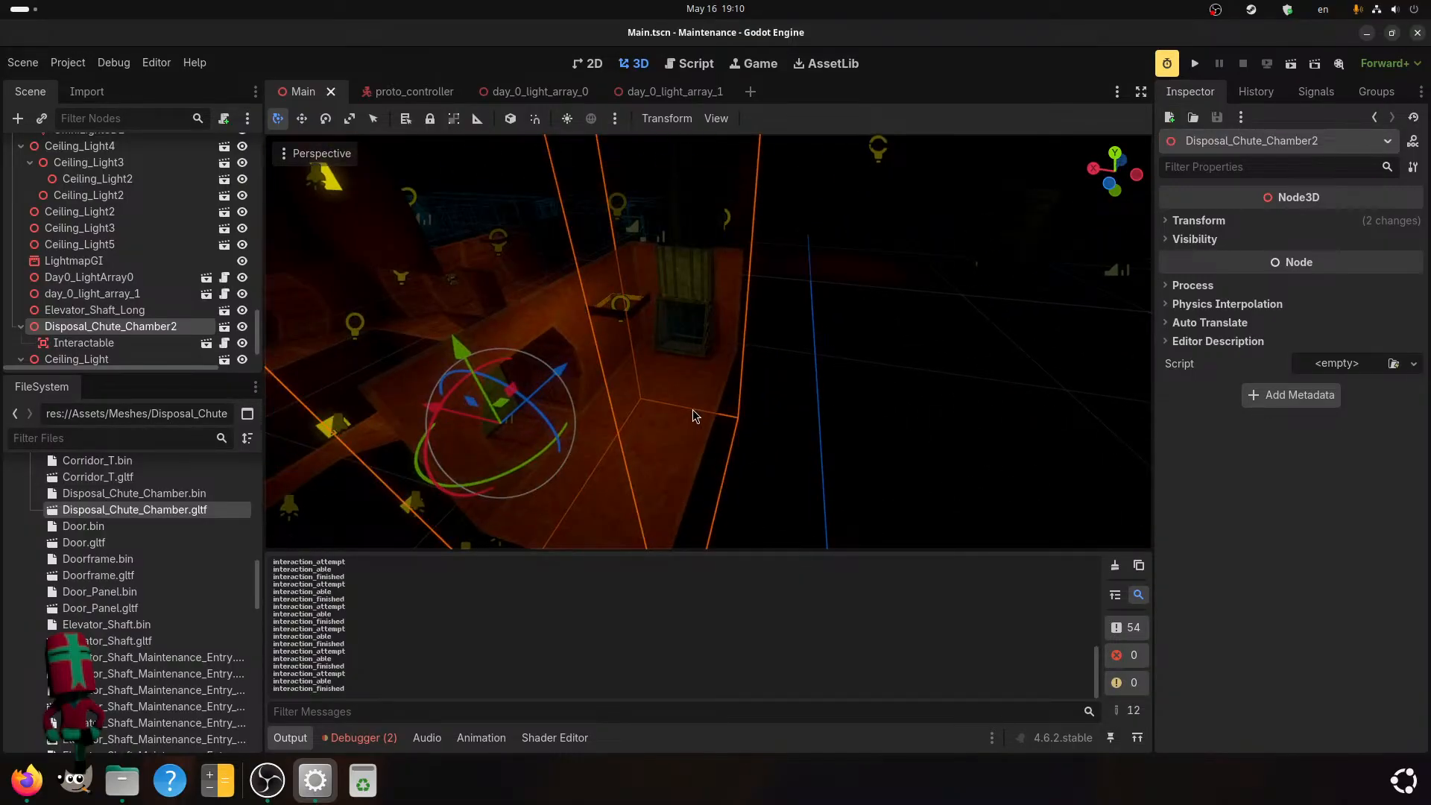
middle_drag(699, 379, 731, 386)
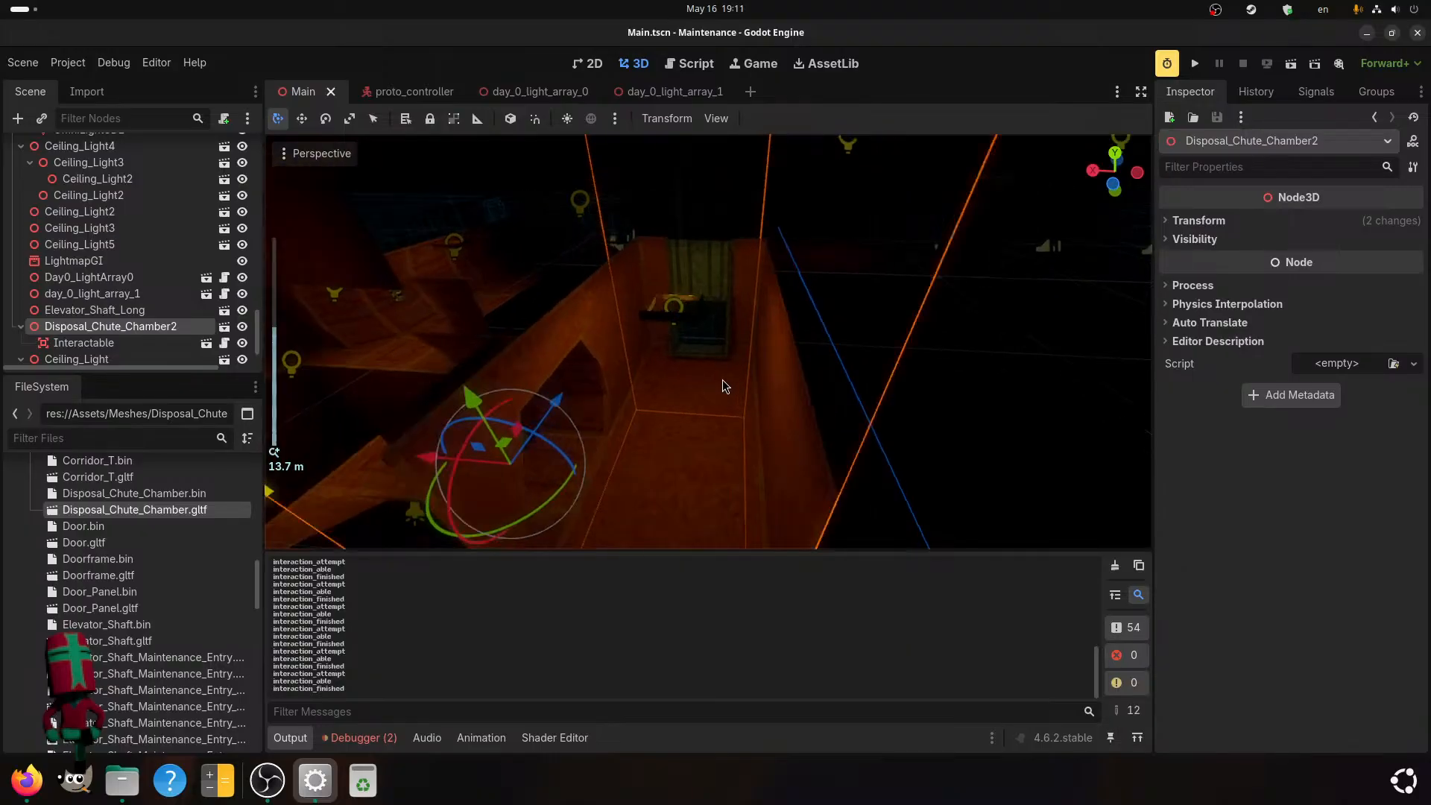
scroll(722, 379, up, 6)
middle_drag(741, 343, 704, 449)
scroll(726, 435, up, 4)
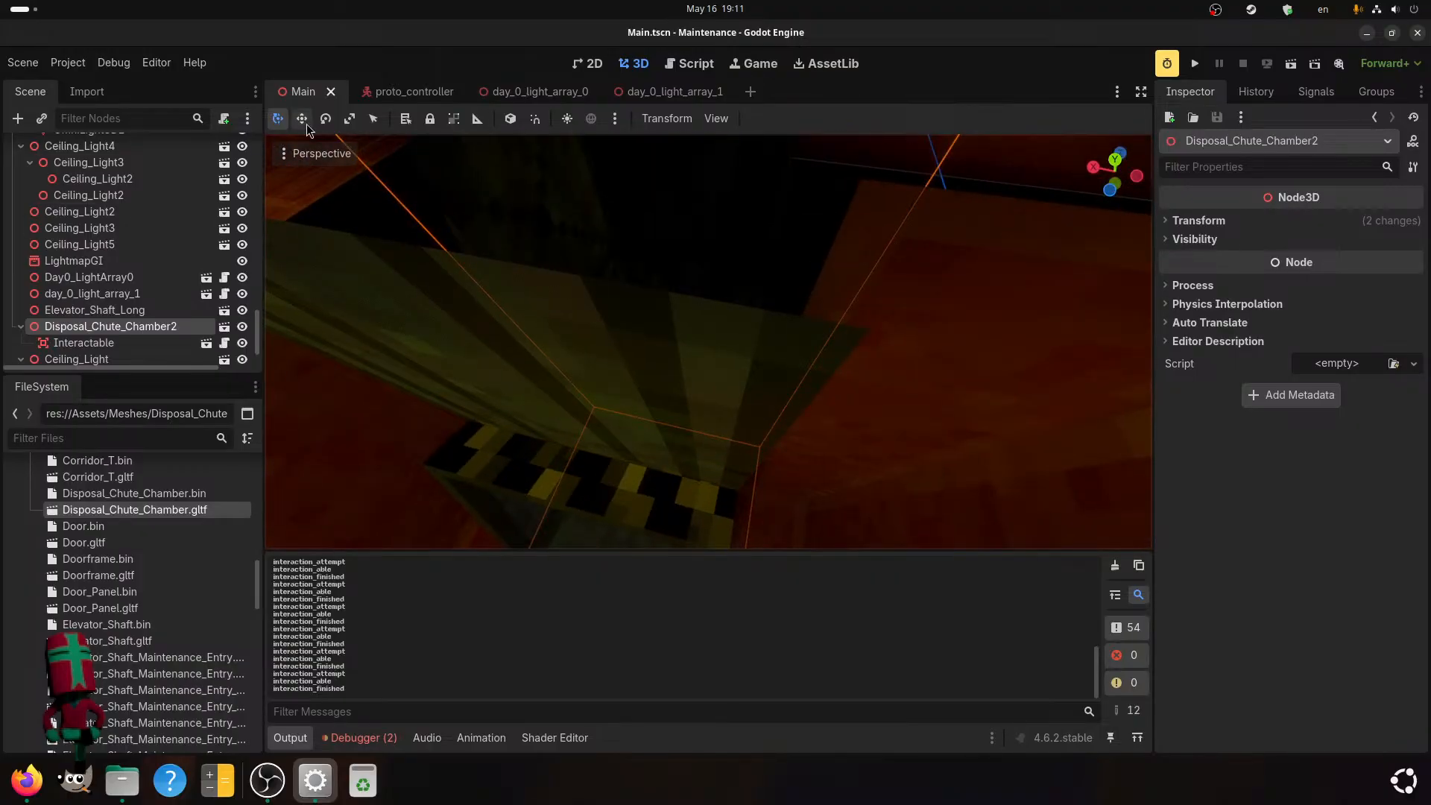
View the disposal chute chamber in the Unshaded and VoxelGI Lighting display modes.
click(294, 154)
click(296, 155)
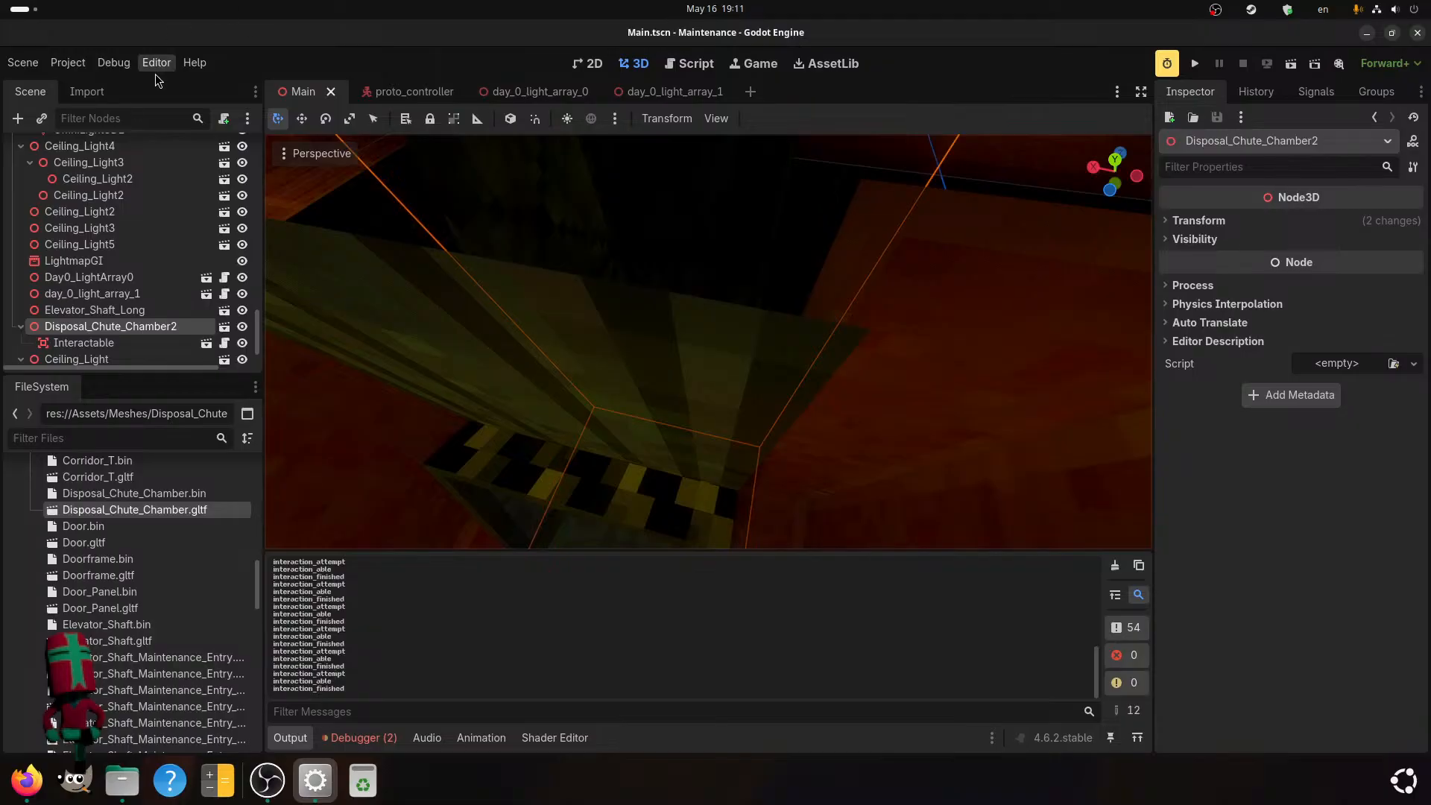
scroll(634, 358, down, 3)
middle_drag(668, 361, 713, 338)
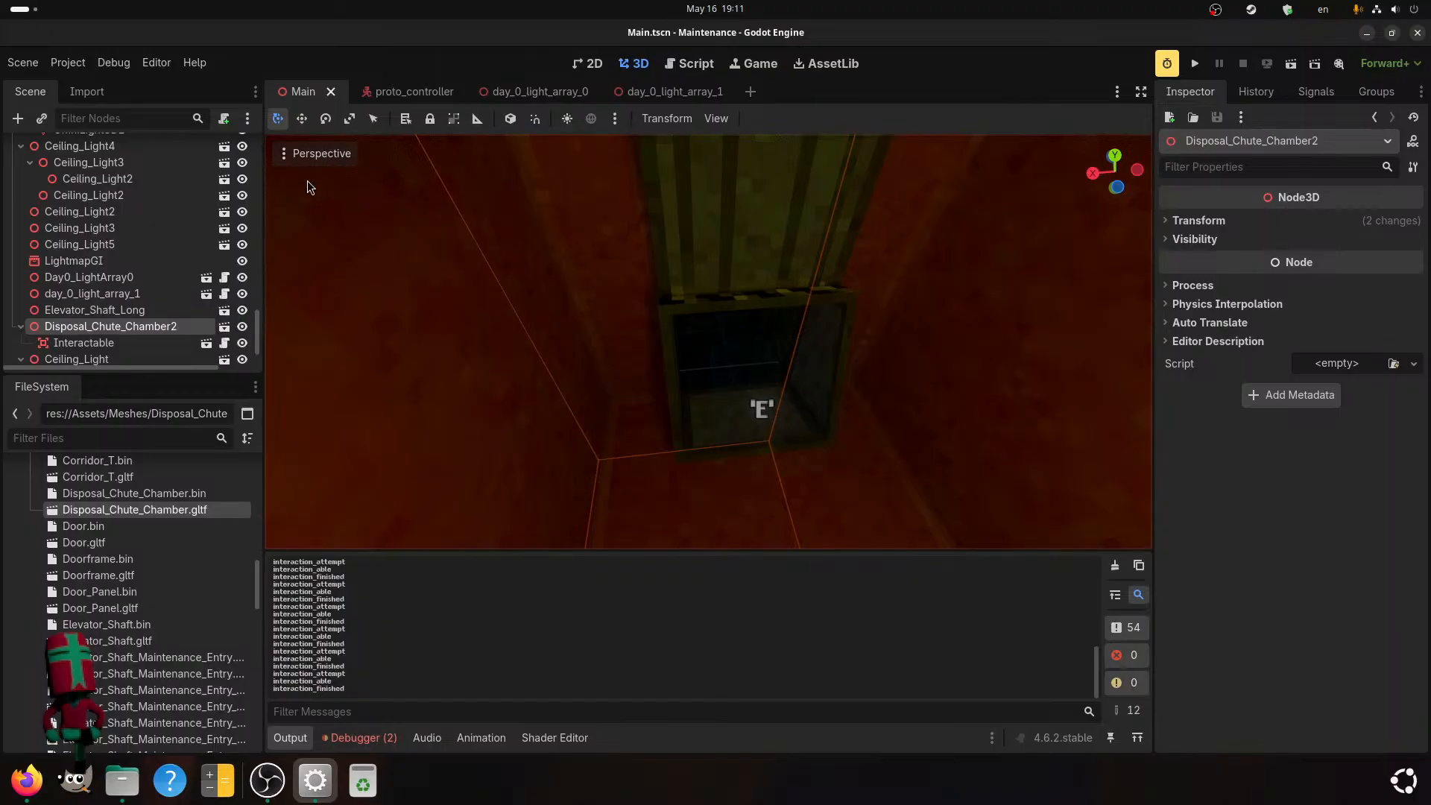
click(313, 155)
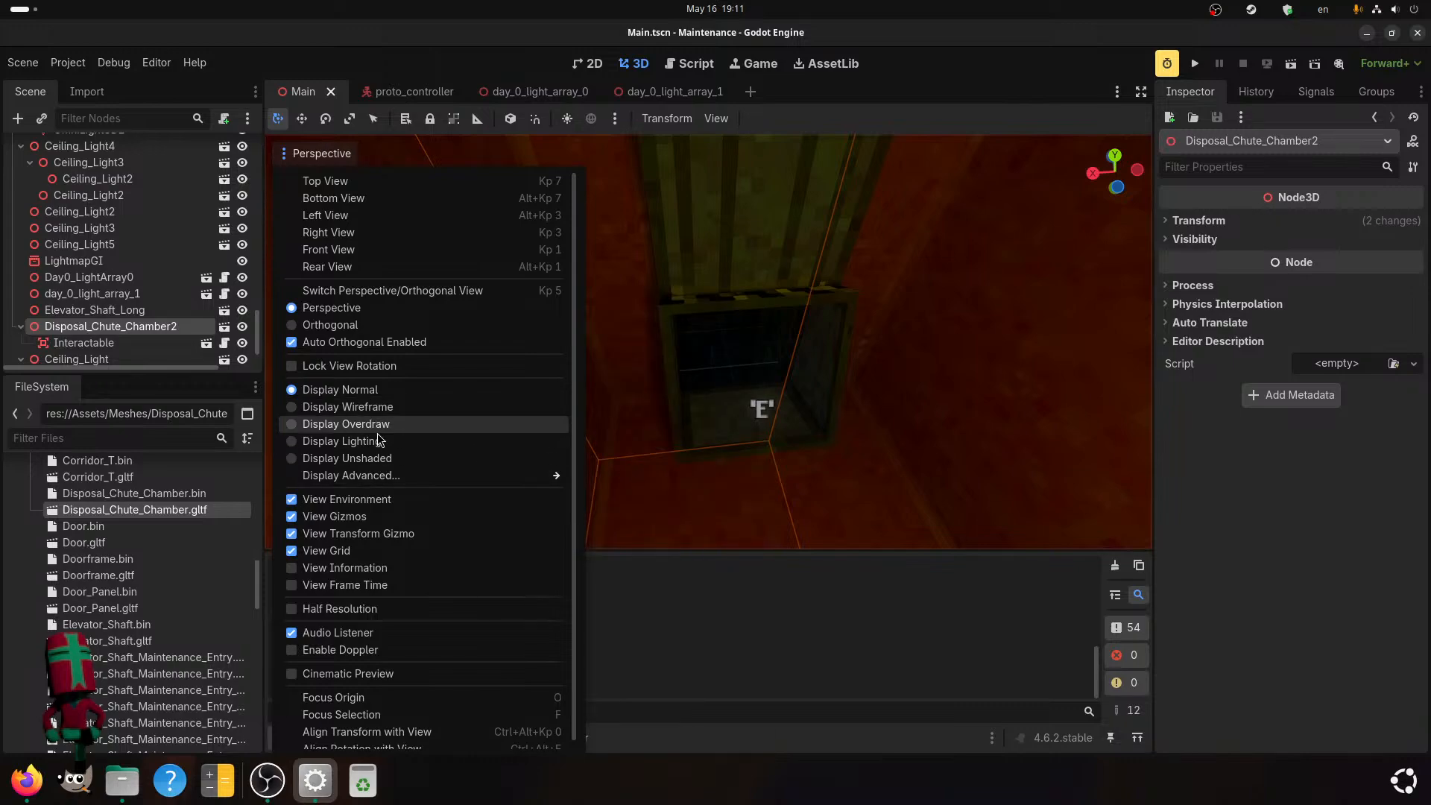
click(371, 460)
mouse_move(416, 477)
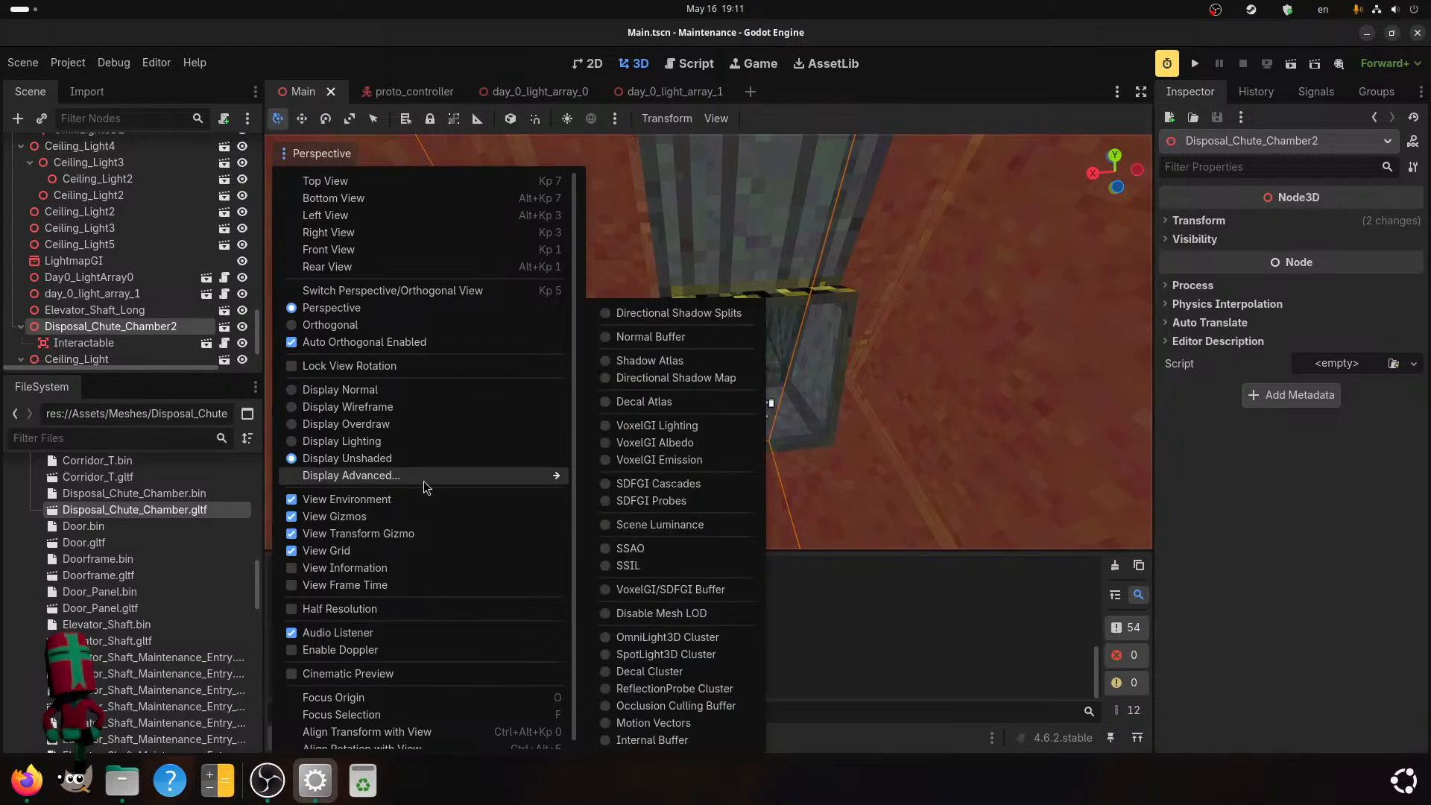
click(617, 430)
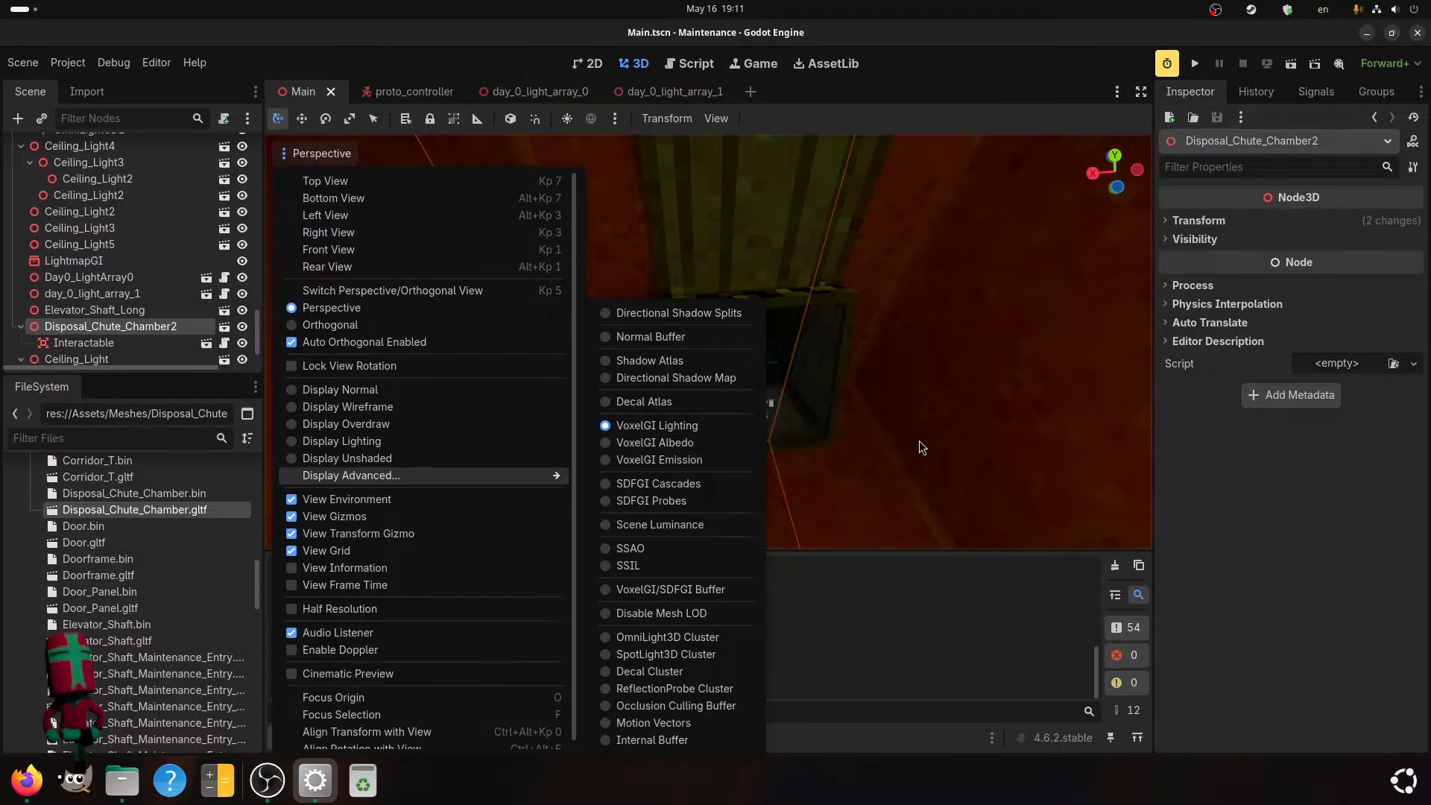
scroll(920, 441, down, 10)
middle_drag(919, 440, 910, 417)
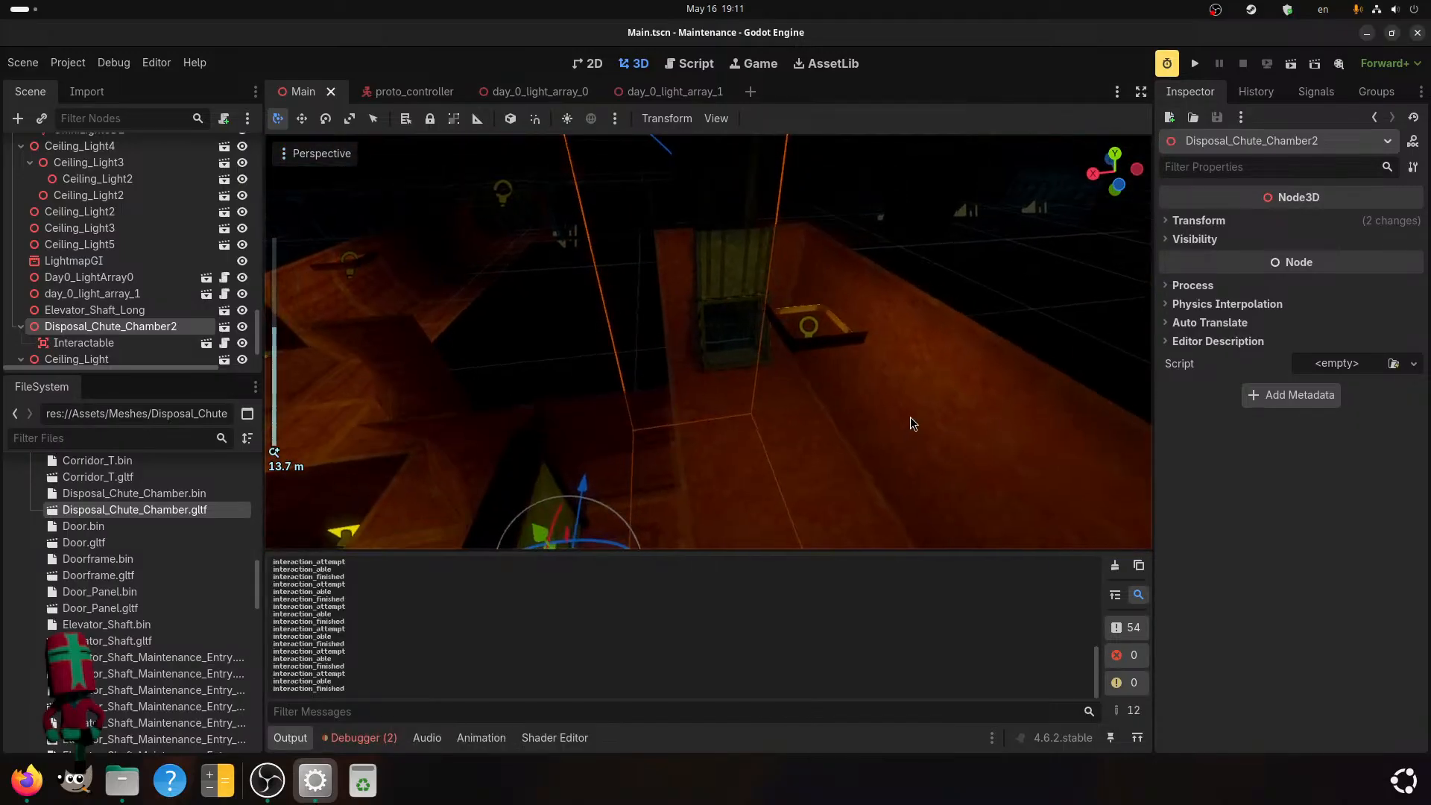
Switch the viewport to the Scene Luminance display mode and look over the chamber and adjoining corridor.
click(319, 153)
mouse_move(412, 481)
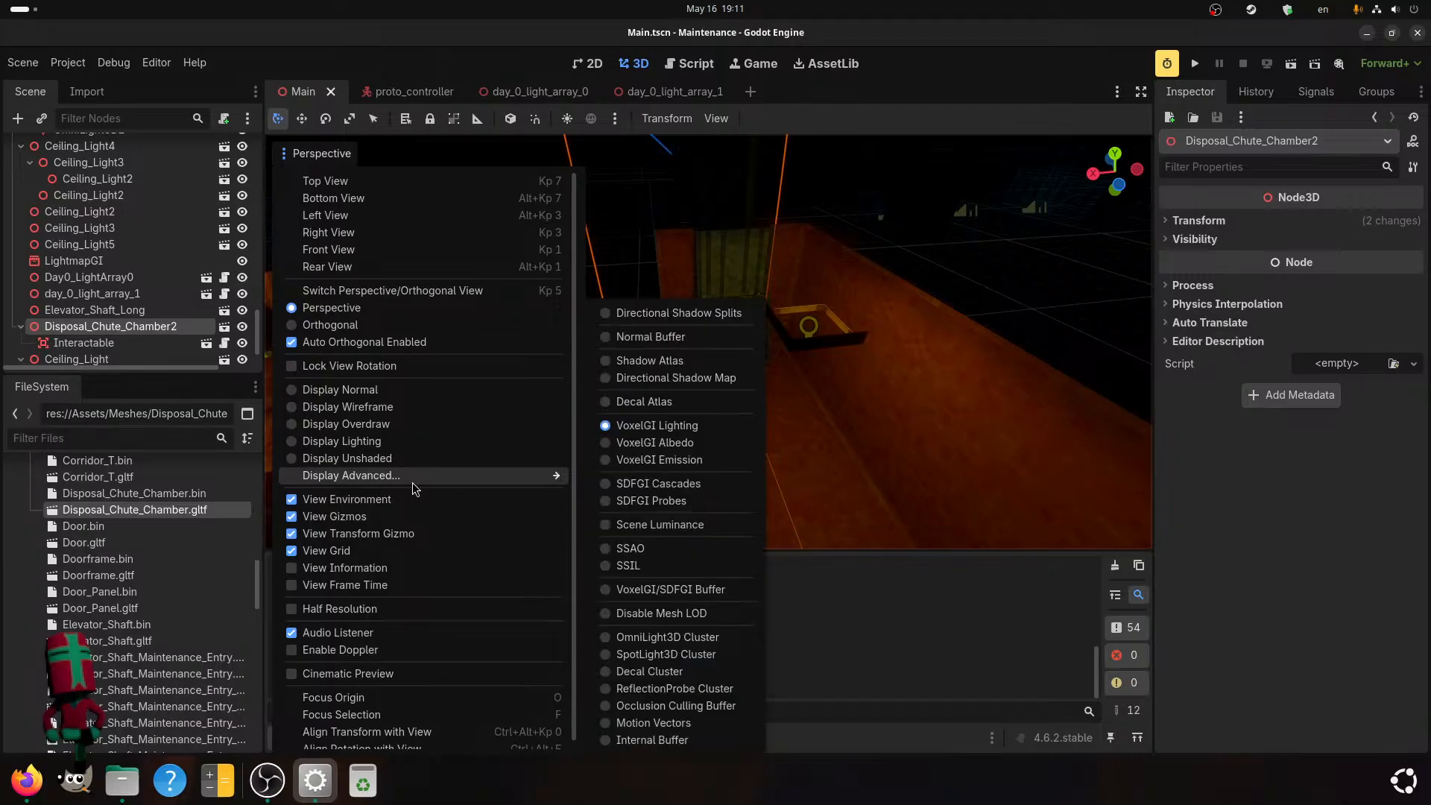
click(621, 526)
middle_drag(857, 496, 924, 450)
scroll(924, 449, down, 3)
scroll(992, 393, up, 5)
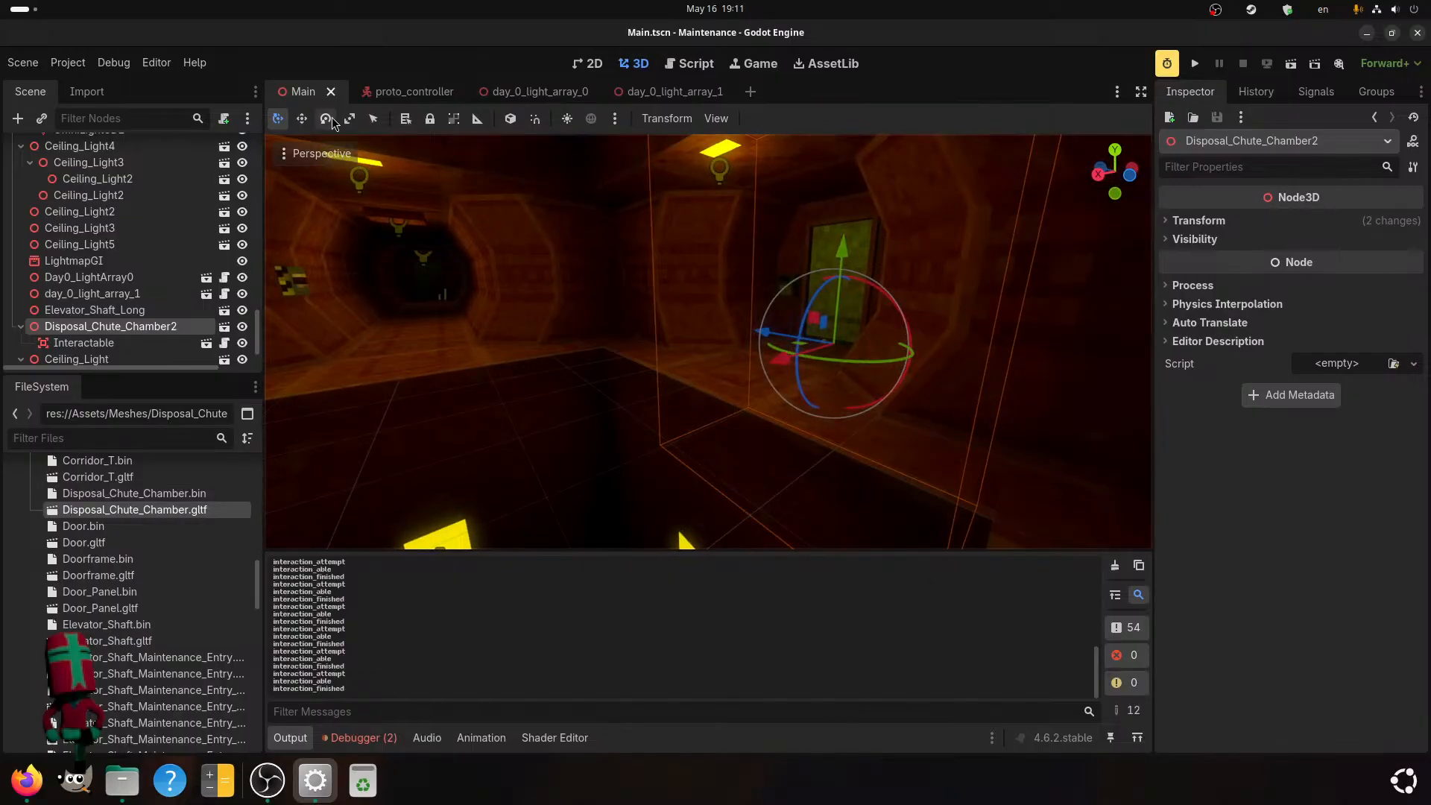
Try the SSAO and SDFGI Probes display modes on the chamber view.
click(316, 147)
mouse_move(518, 477)
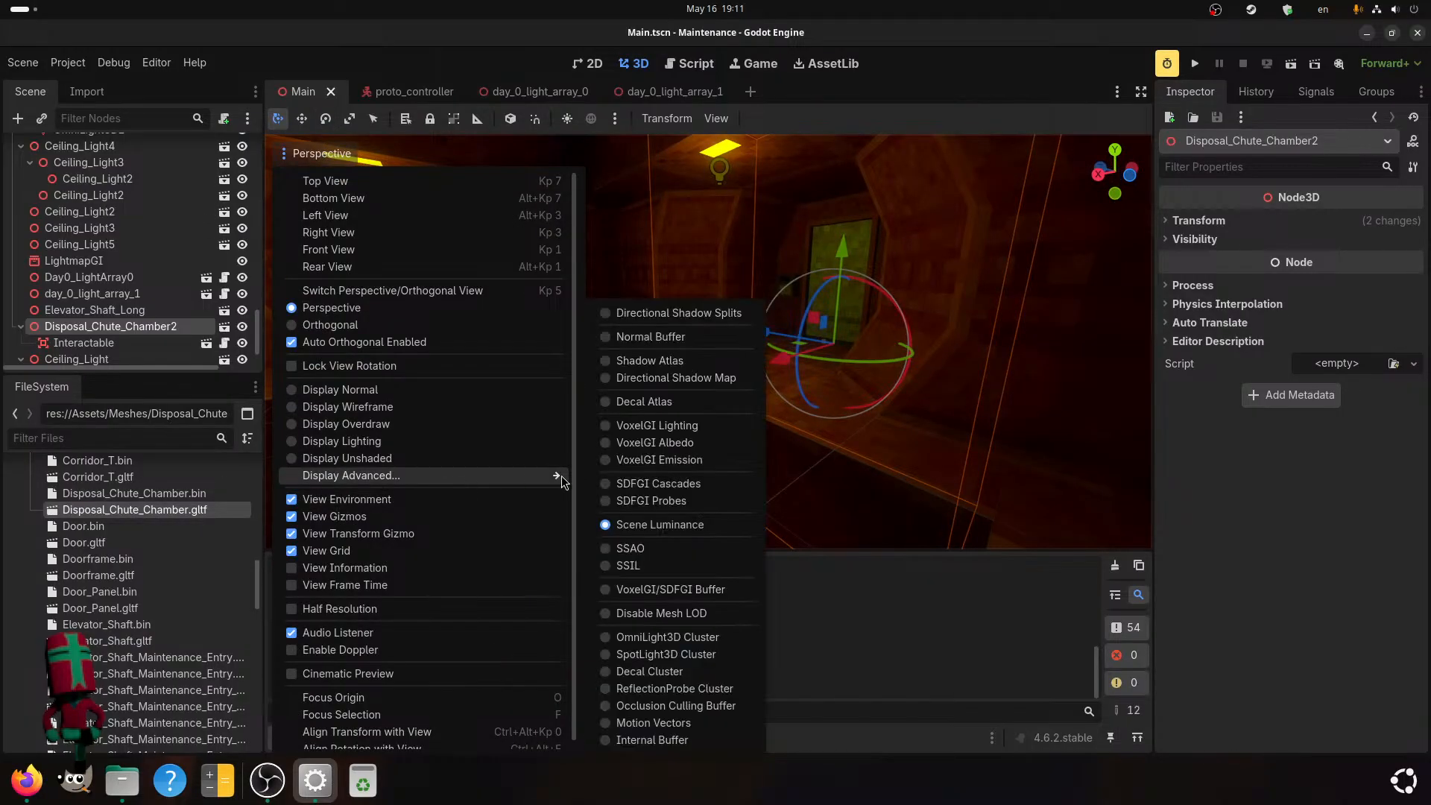
click(628, 550)
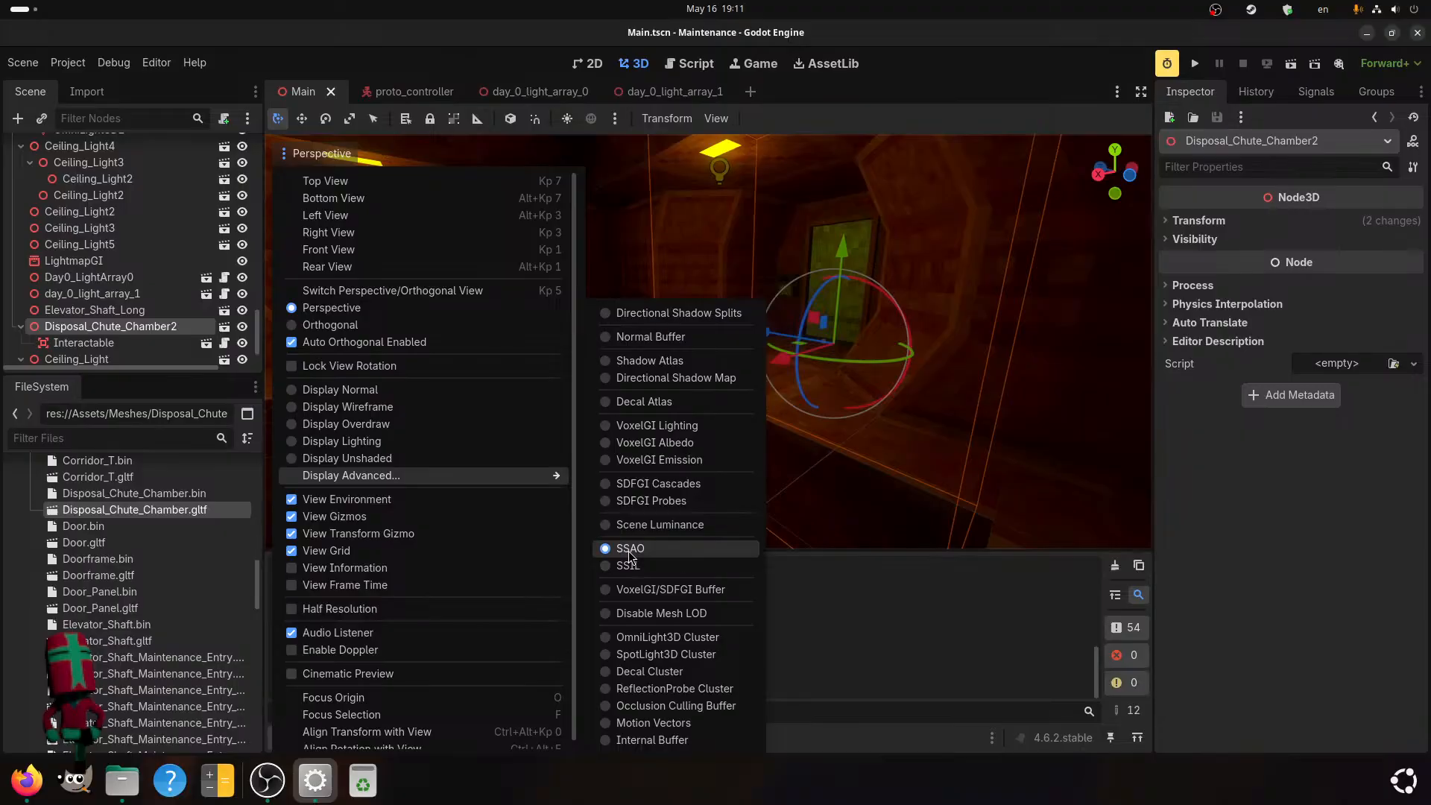
click(596, 501)
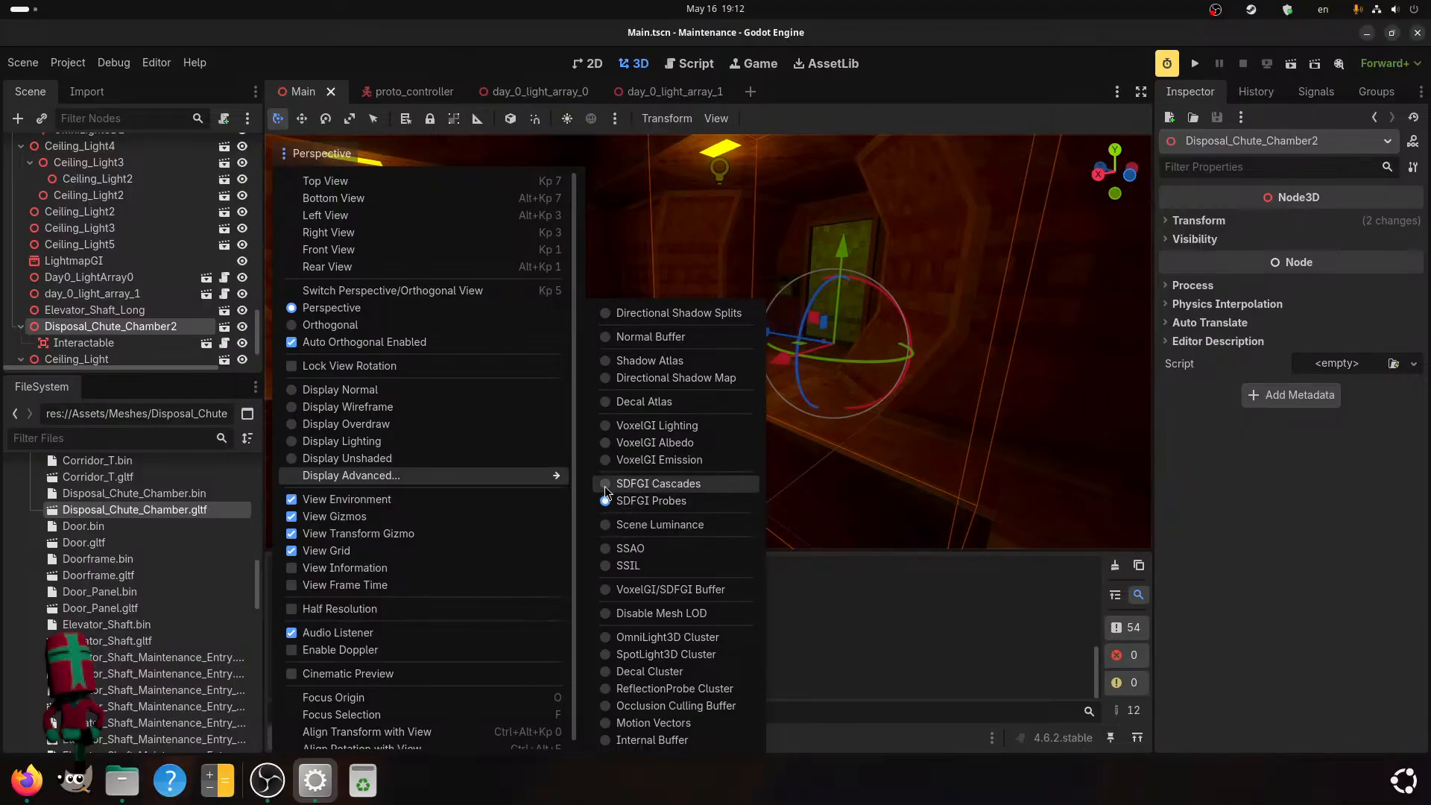
Switch the viewport to the VoxelGI Albedo display mode and inspect the chamber, corridor and chute prompt.
click(619, 443)
middle_drag(840, 415, 732, 466)
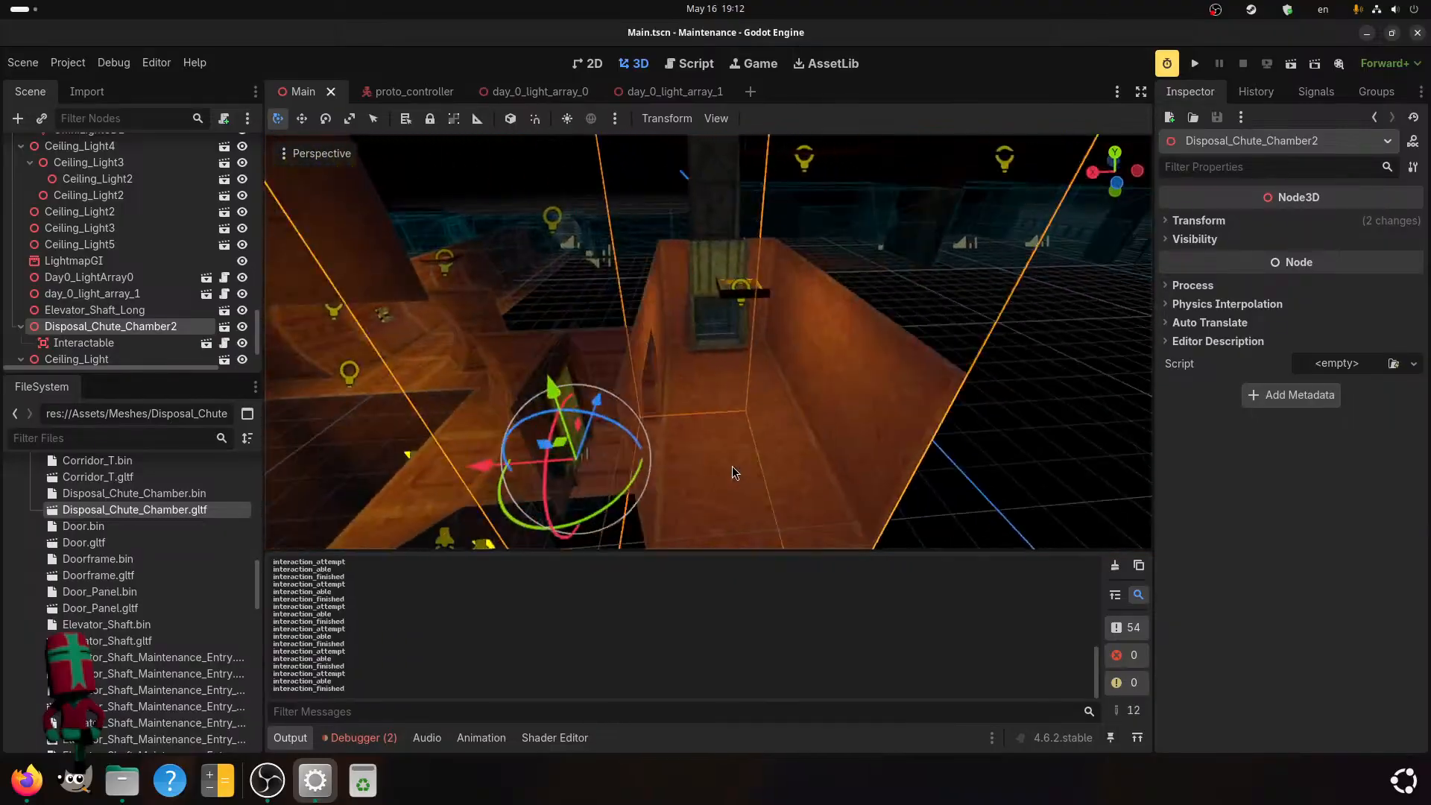
scroll(732, 467, up, 9)
shift+middle_drag(795, 359, 683, 455)
scroll(790, 404, up, 4)
scroll(718, 382, down, 20)
scroll(796, 468, up, 2)
scroll(632, 365, up, 2)
scroll(668, 428, up, 1)
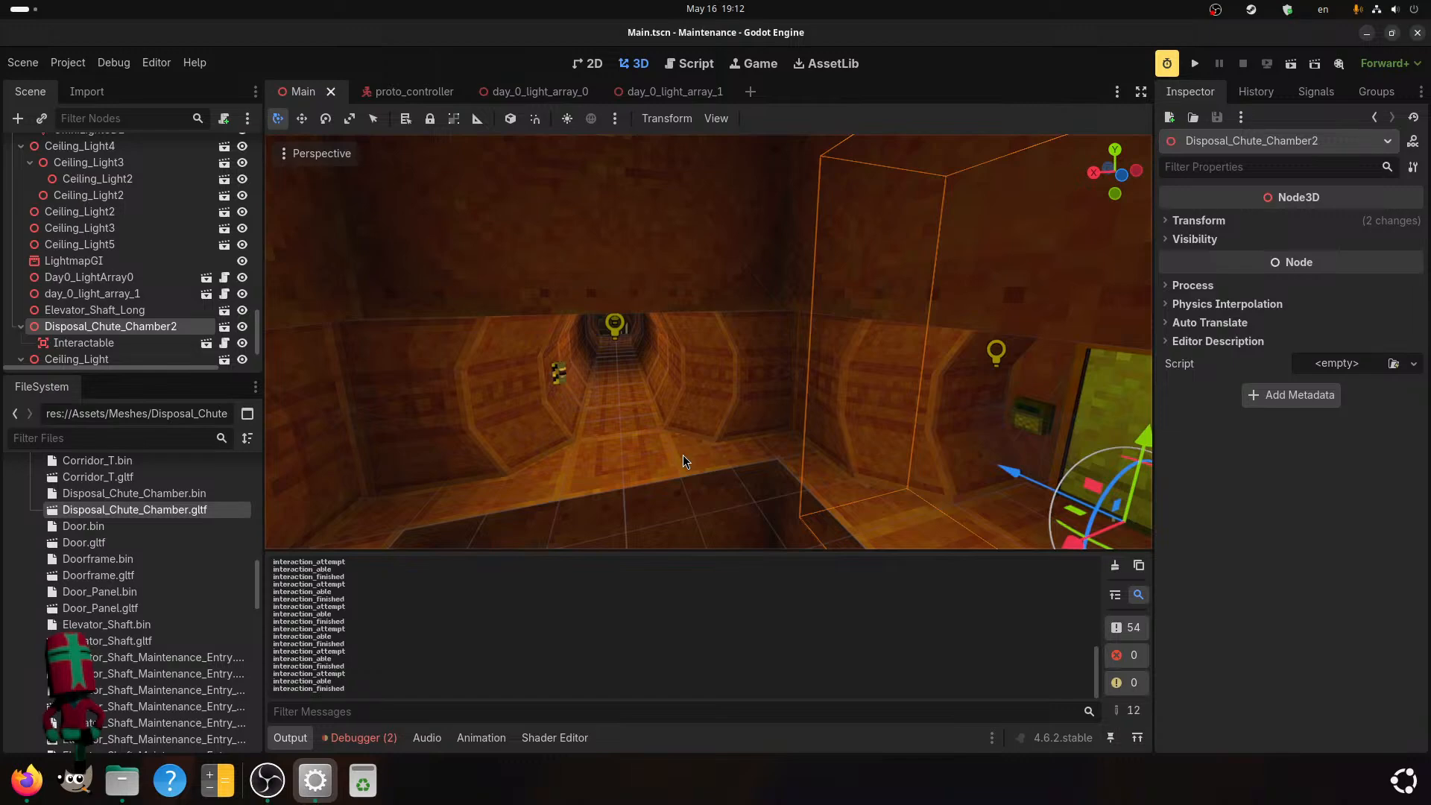
scroll(678, 464, up, 1)
mouse_move(843, 433)
middle_down()
mouse_move(809, 423)
mouse_move(855, 397)
mouse_move(796, 403)
mouse_move(817, 434)
mouse_move(765, 398)
middle_up()
scroll(884, 401, up, 1)
scroll(793, 395, up, 3)
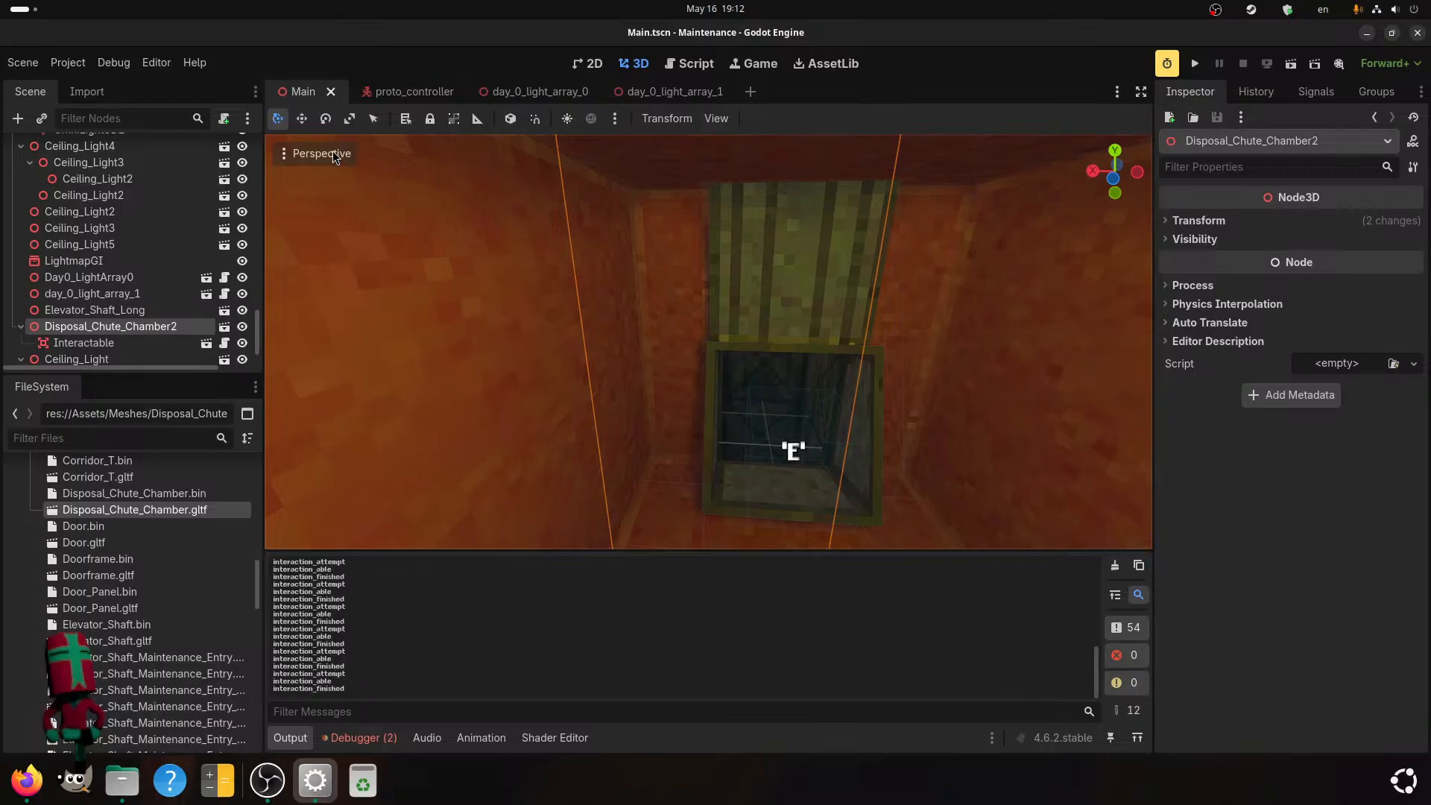
View the scene in the VoxelGI Emission and Shadow Atlas display modes, examining the shadow atlas from different distances around the chamber.
click(336, 154)
mouse_move(420, 471)
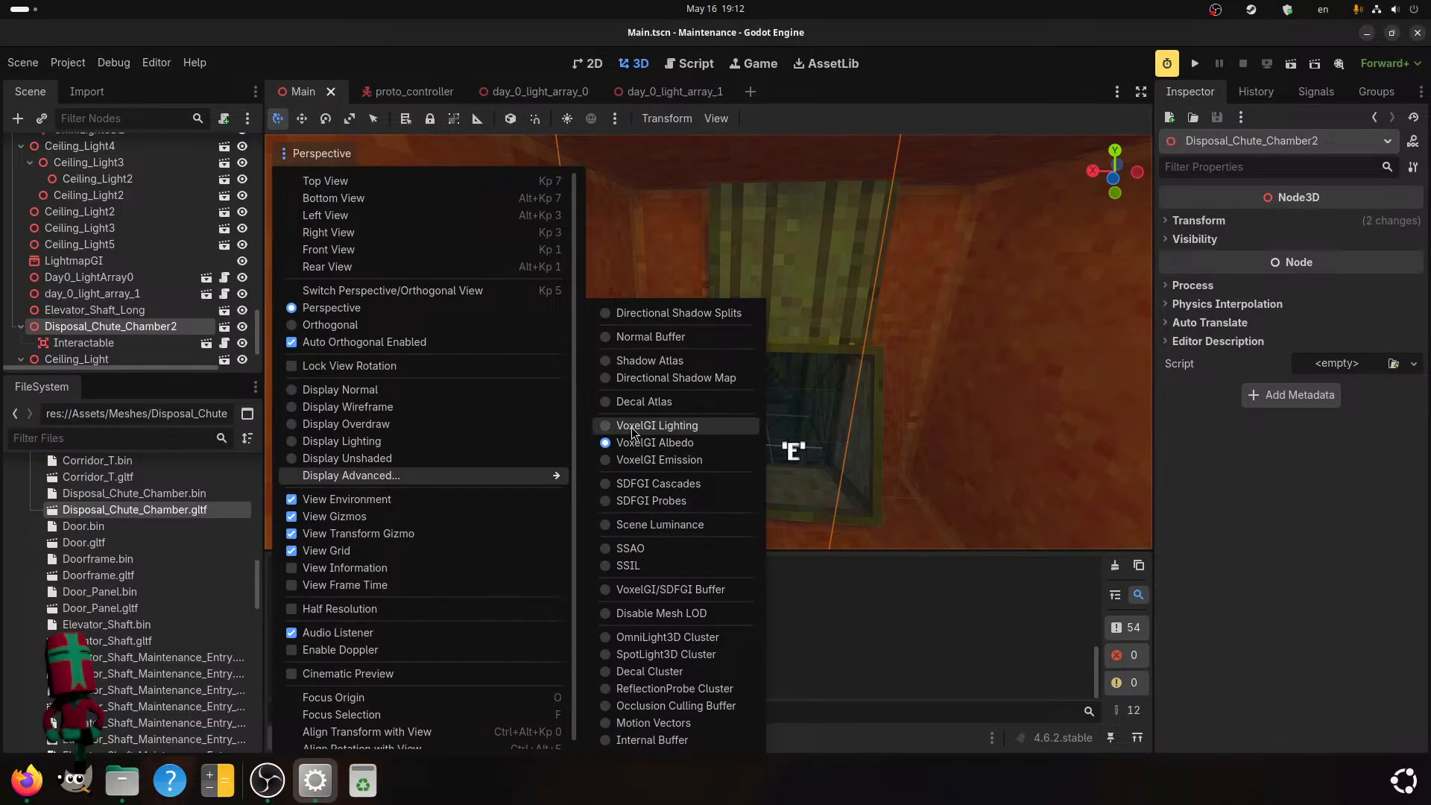
click(607, 459)
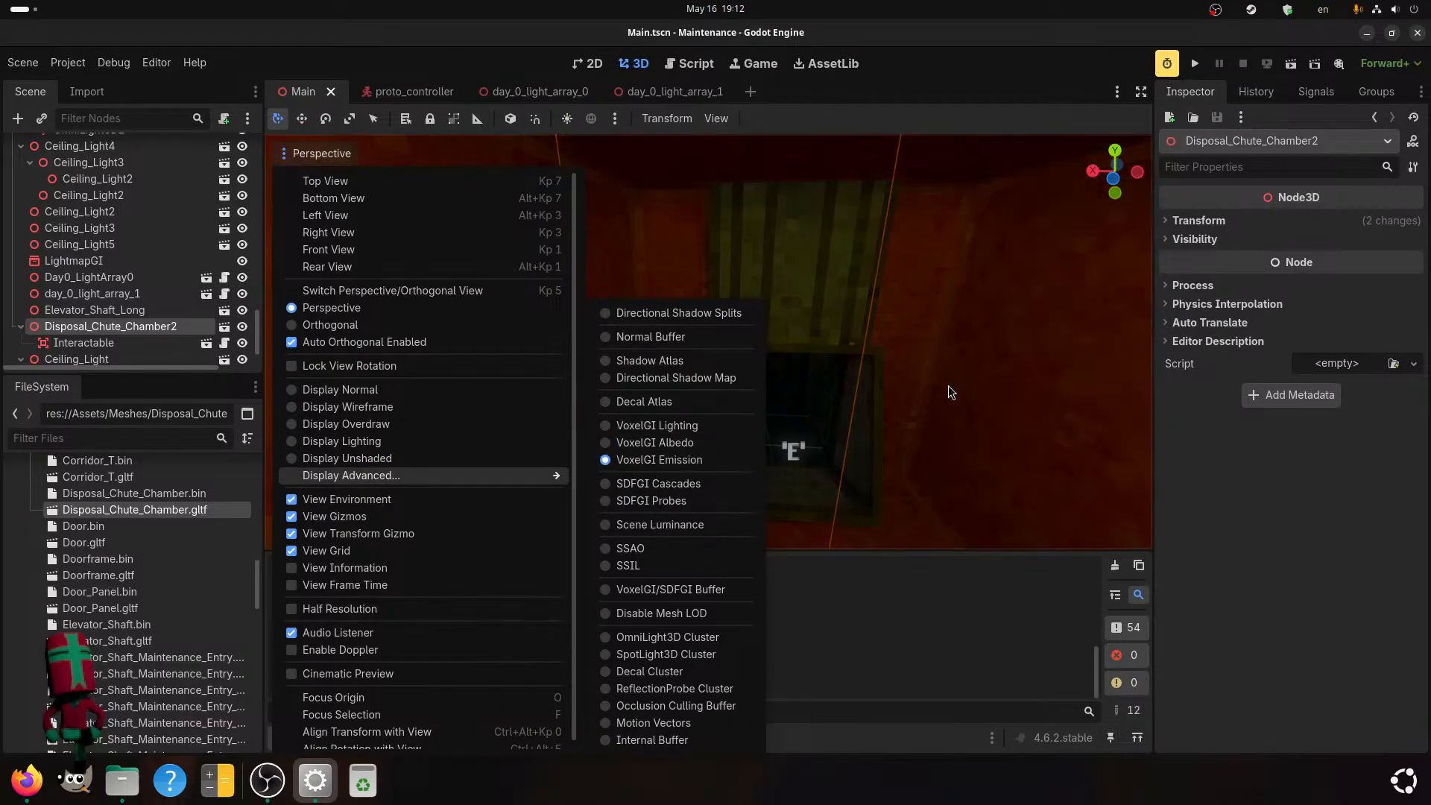
click(652, 361)
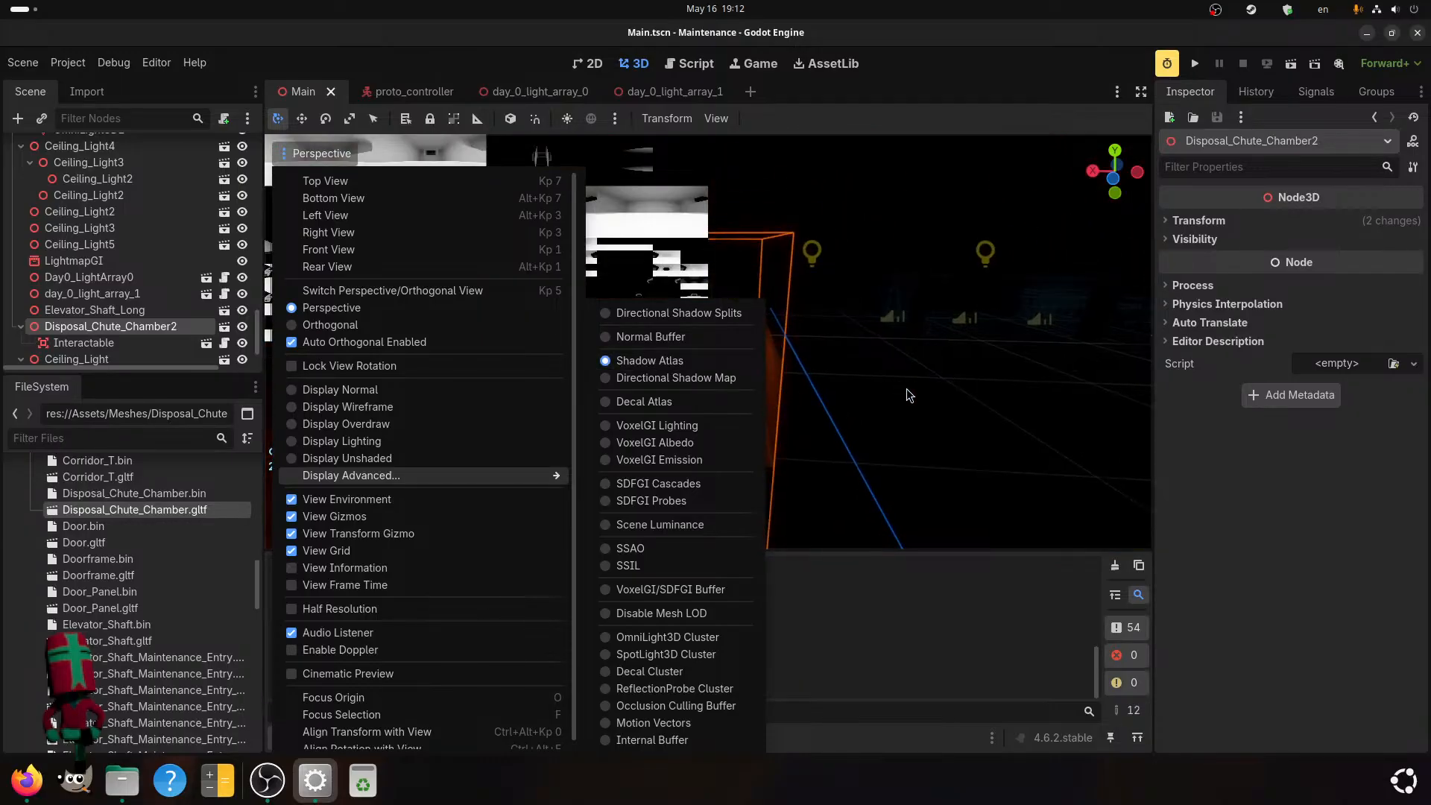
scroll(907, 387, down, 4)
scroll(714, 454, up, 8)
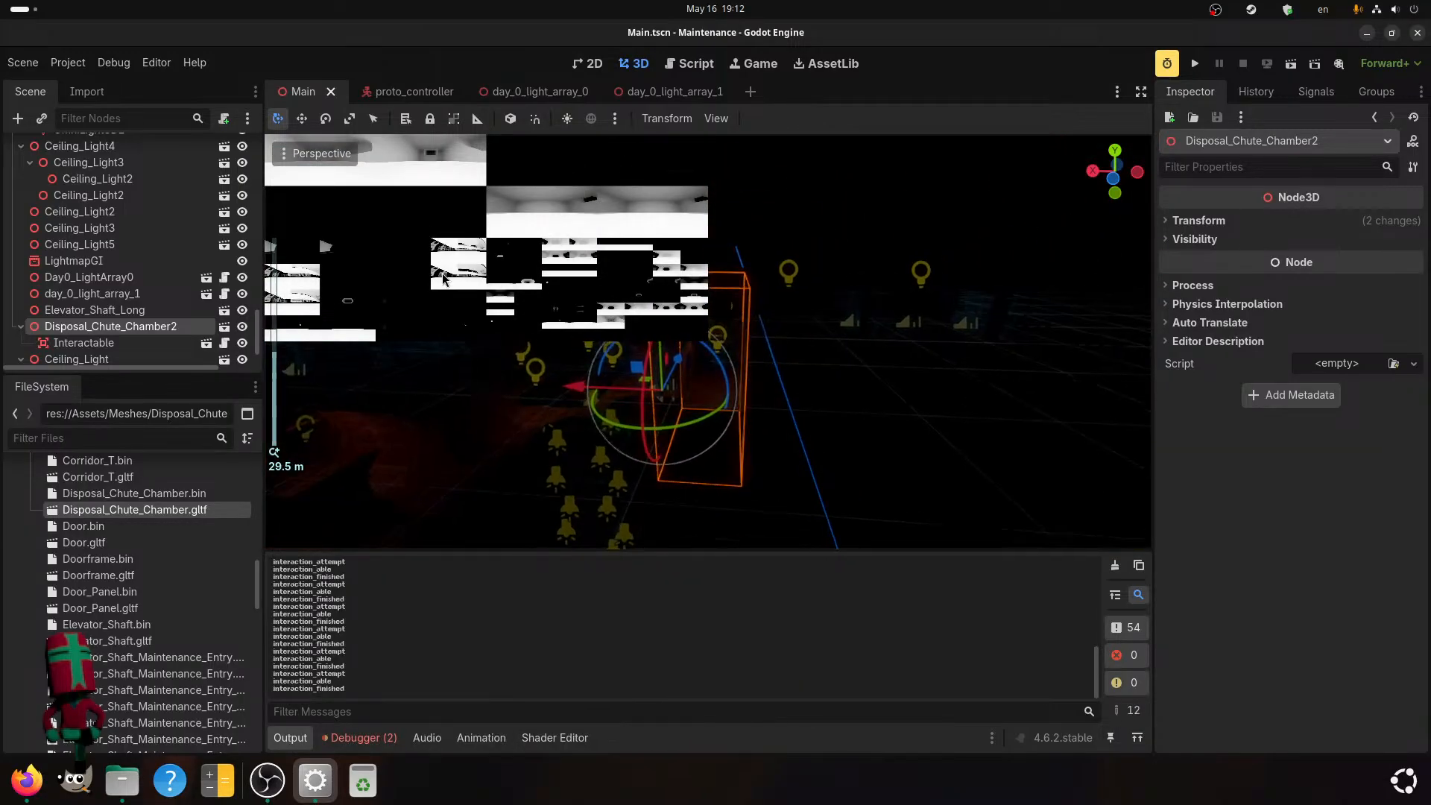
scroll(692, 449, down, 8)
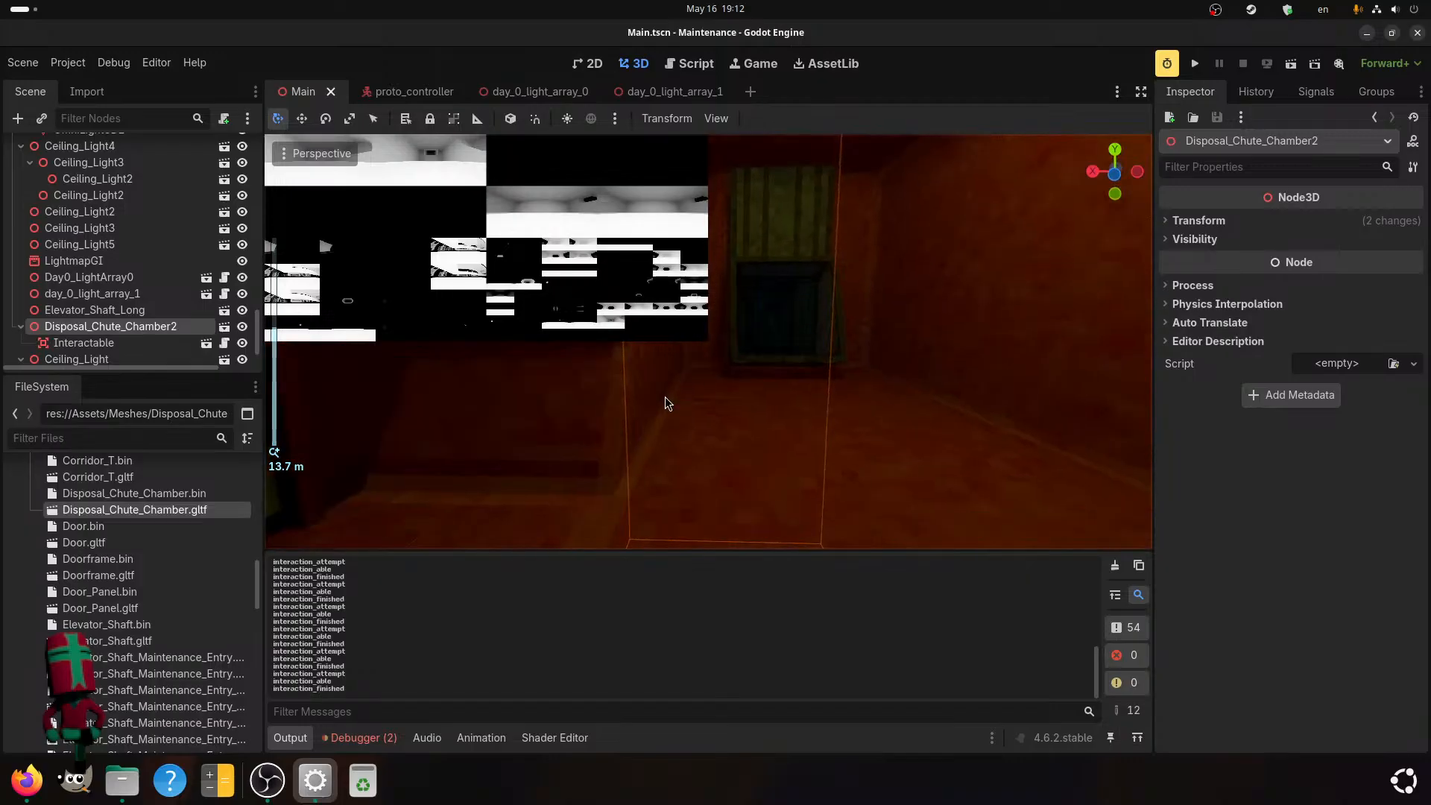
scroll(361, 280, down, 4)
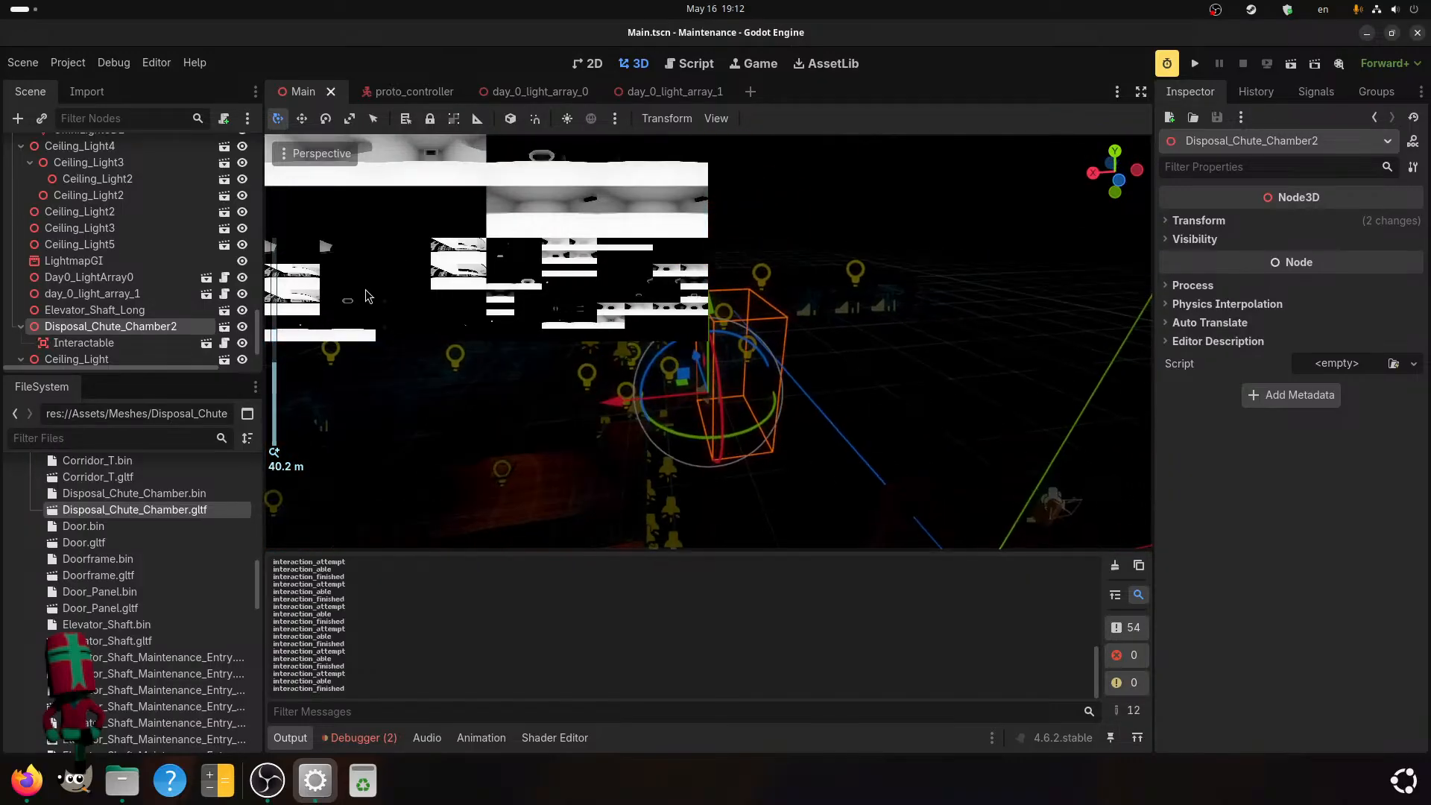
Switch the viewport to the Directional Shadow Map display mode and inspect the disposal chute chamber and the adjoining corridor.
click(376, 292)
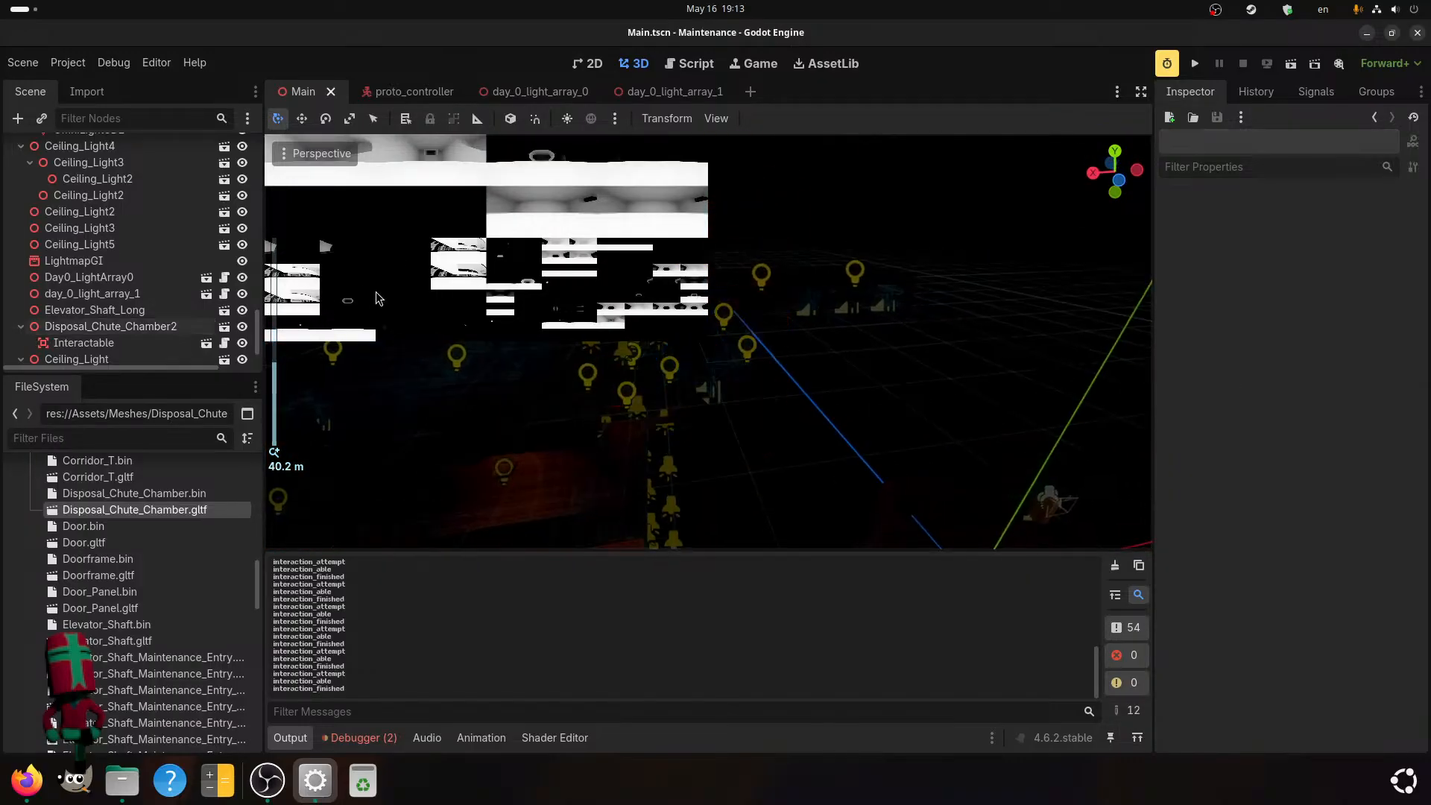
click(334, 155)
mouse_move(395, 483)
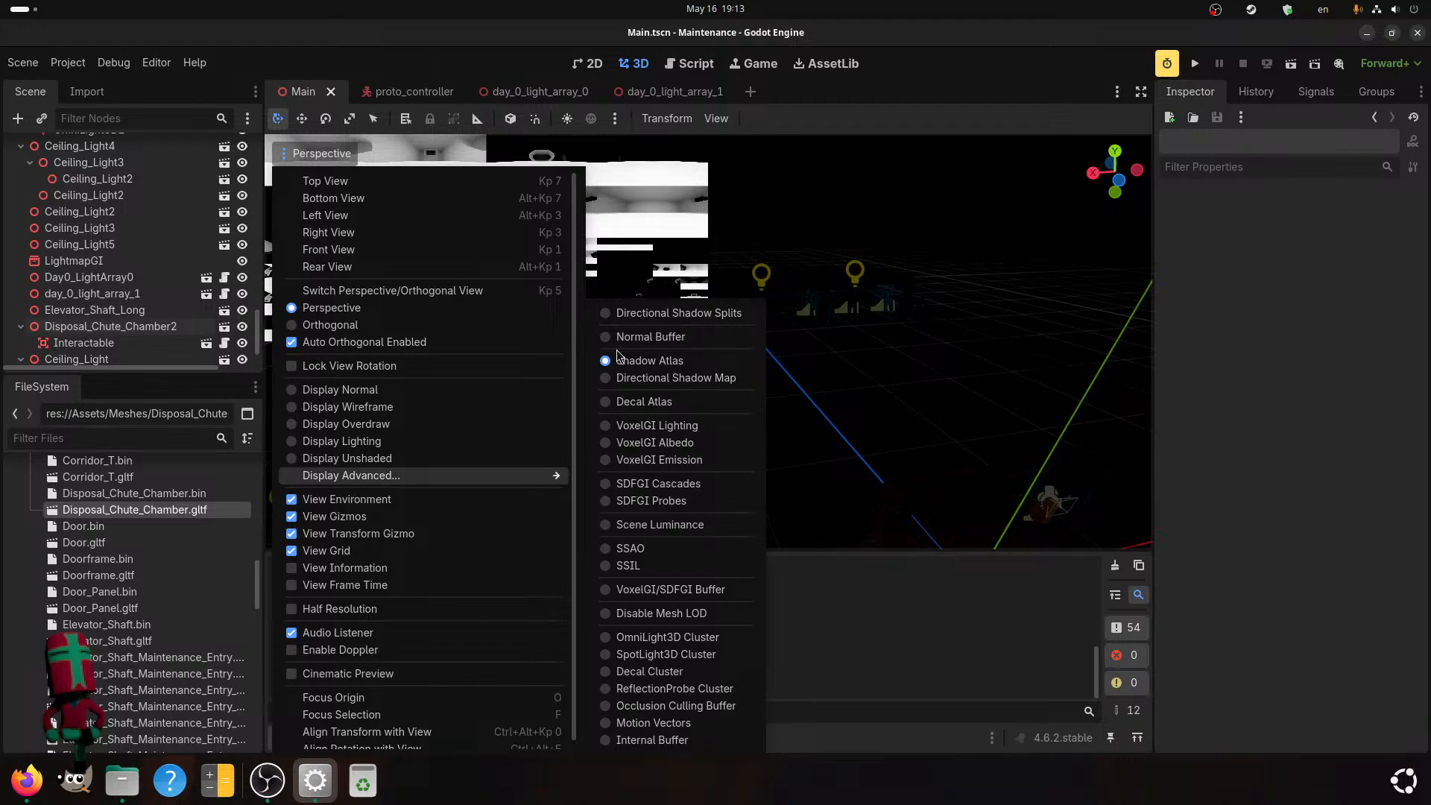
click(656, 378)
click(818, 405)
scroll(818, 406, up, 10)
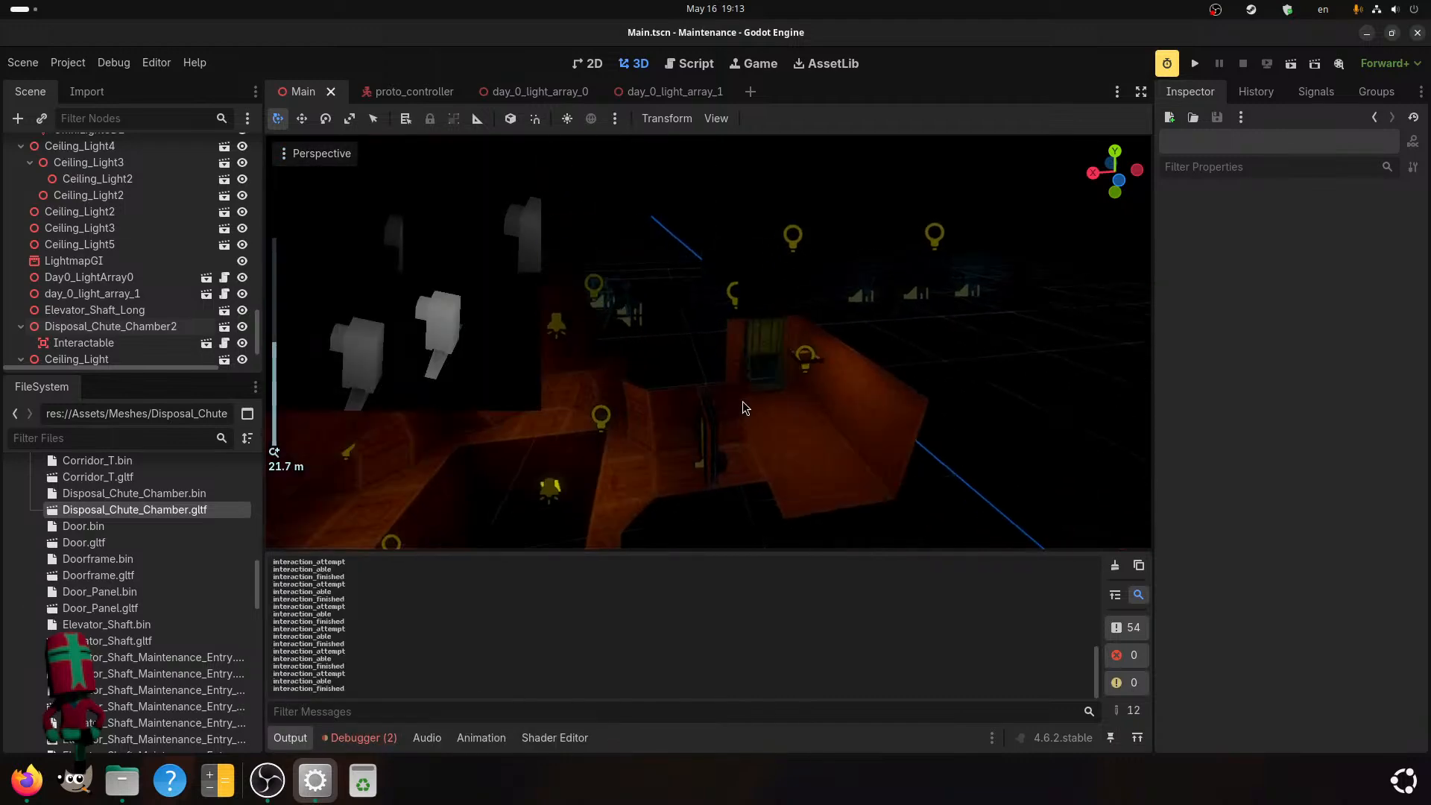
scroll(691, 362, down, 5)
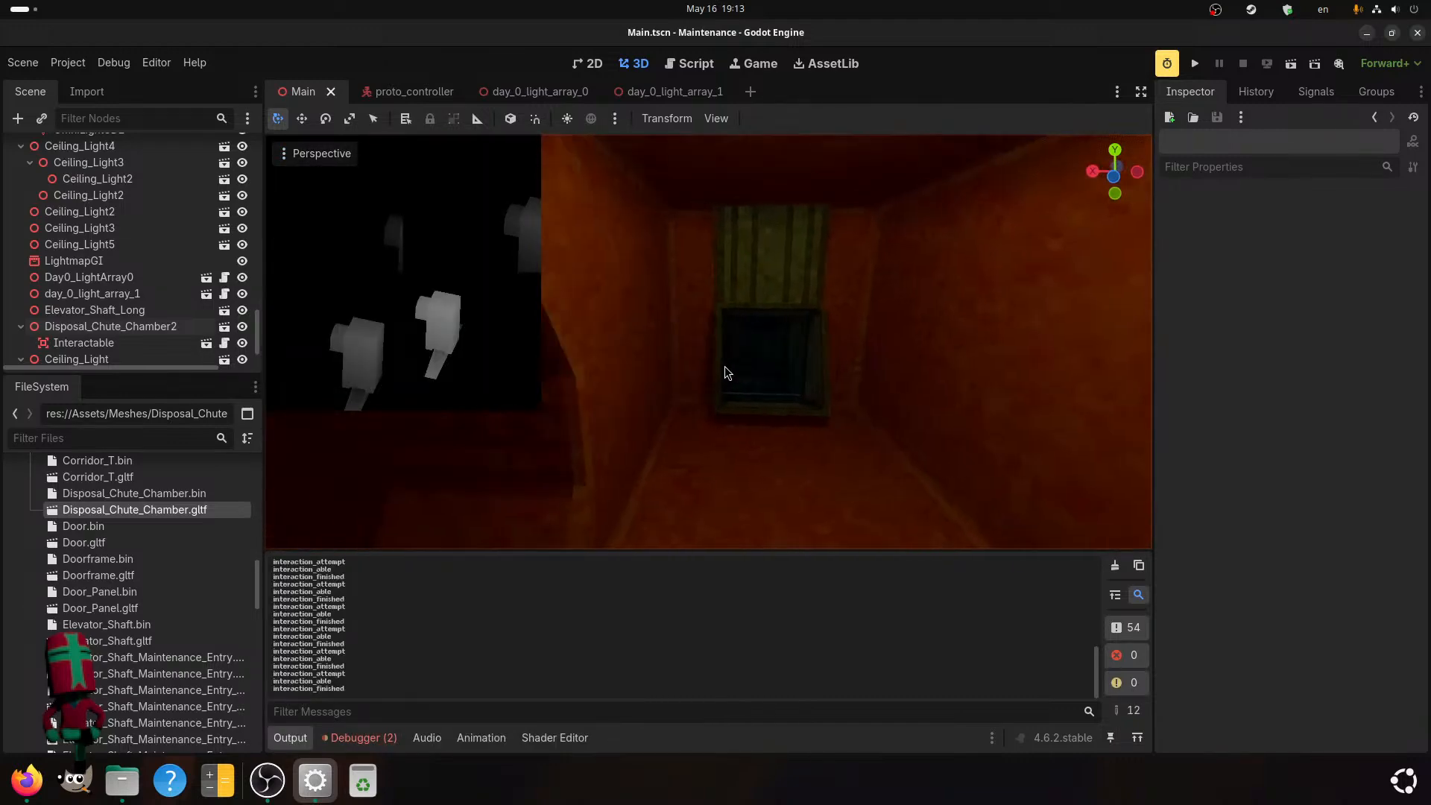
click(753, 375)
scroll(753, 376, down, 3)
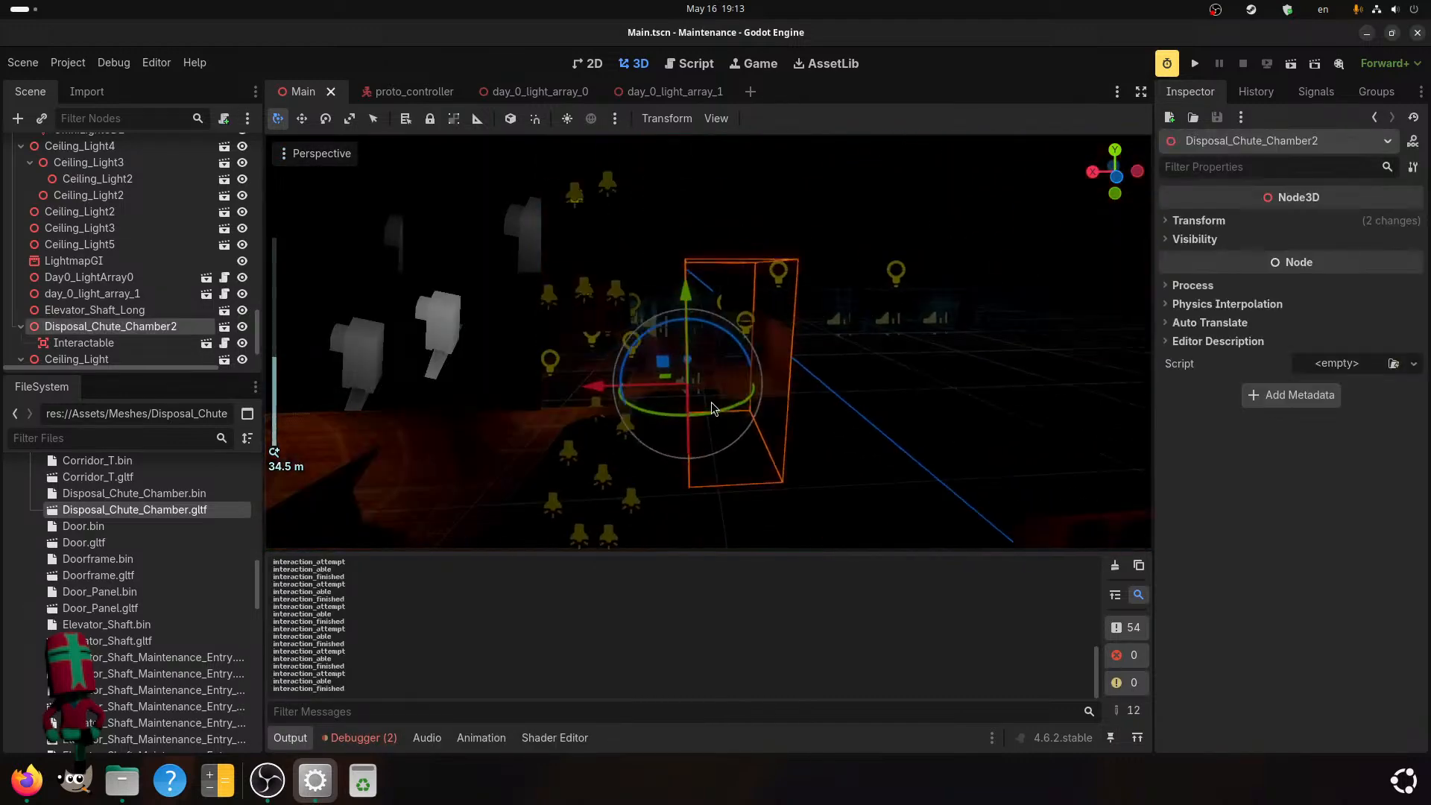
click(528, 444)
middle_drag(509, 461, 593, 469)
scroll(383, 347, up, 6)
scroll(383, 347, up, 4)
middle_drag(760, 440, 665, 422)
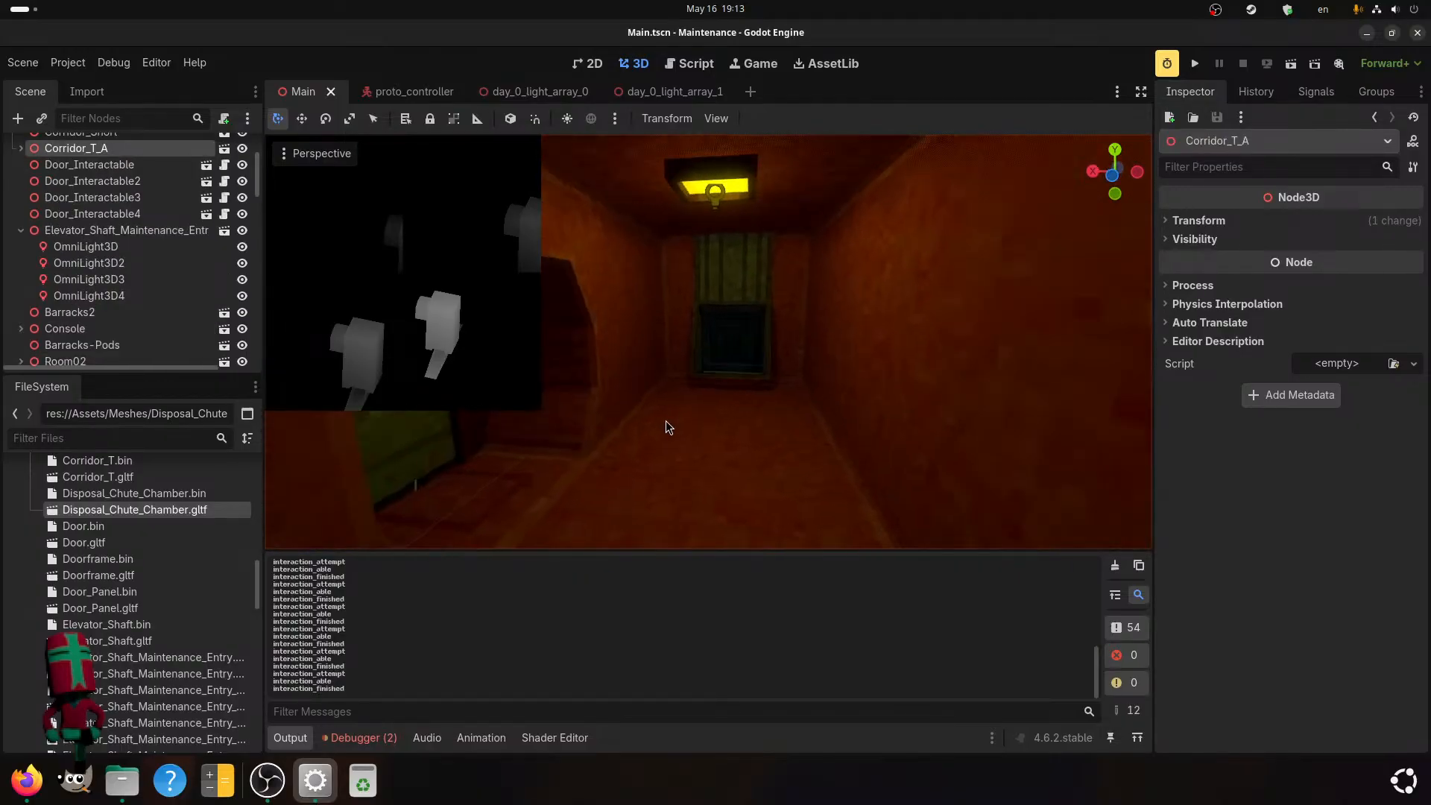
Switch the viewport to the Normal Buffer display mode and look over the rooms around the elevator shaft.
click(327, 160)
mouse_move(454, 473)
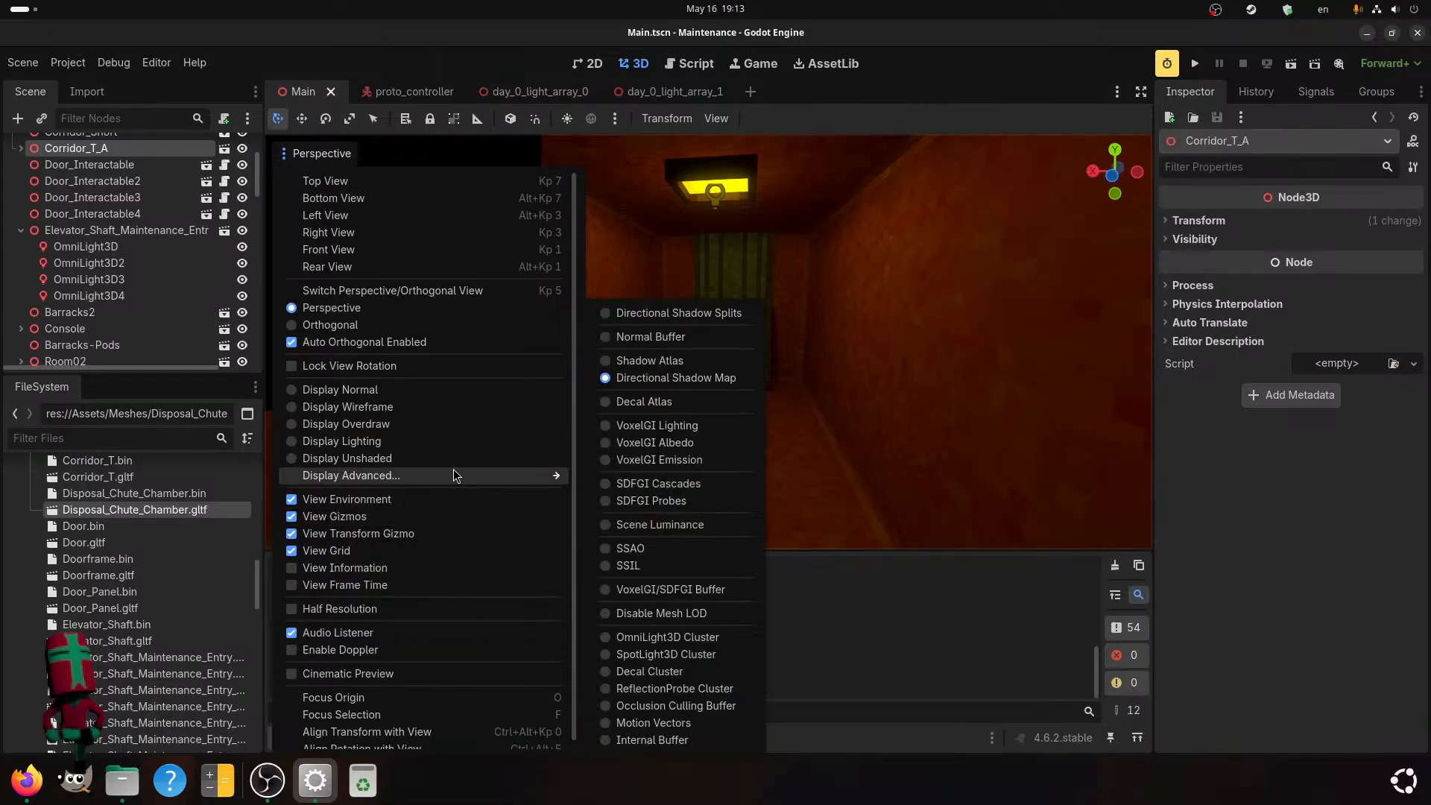
click(609, 338)
scroll(834, 383, down, 6)
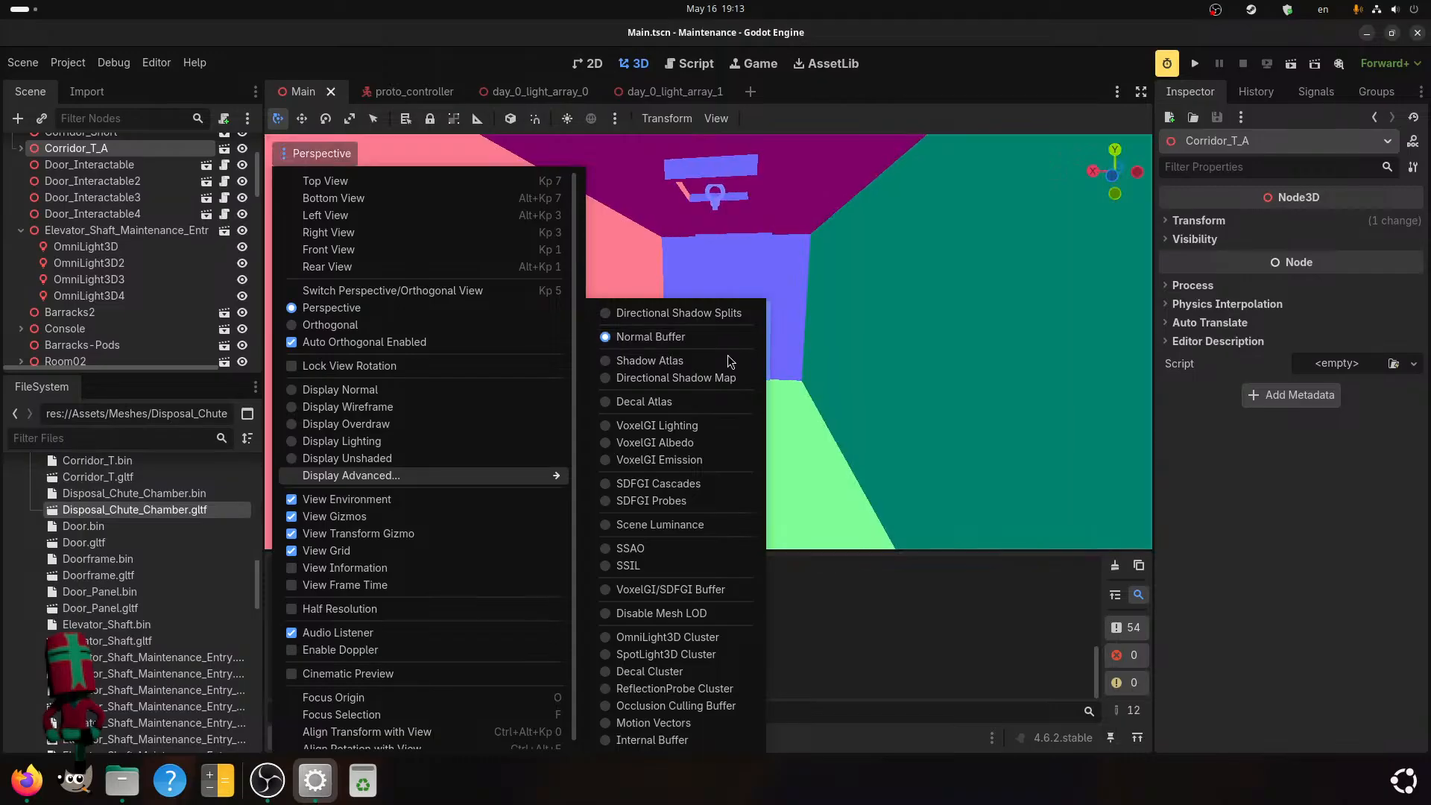
mouse_move(866, 398)
middle_down()
mouse_move(853, 414)
mouse_move(889, 435)
mouse_move(919, 421)
mouse_move(912, 404)
mouse_move(879, 399)
middle_up()
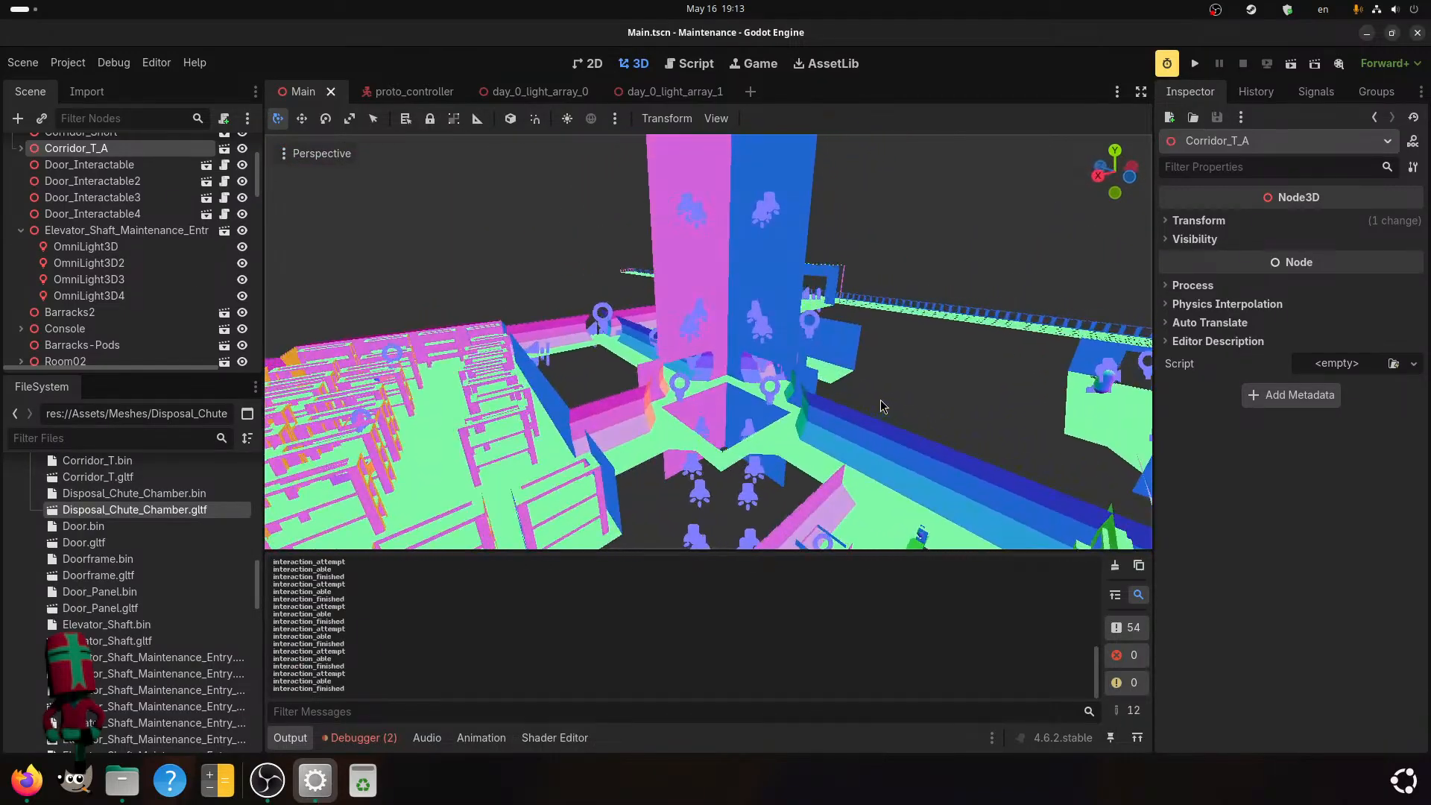
Switch the viewport to Display Unshaded and examine the disposal chute chamber, elevator shaft and nearby corridors from several angles.
click(317, 153)
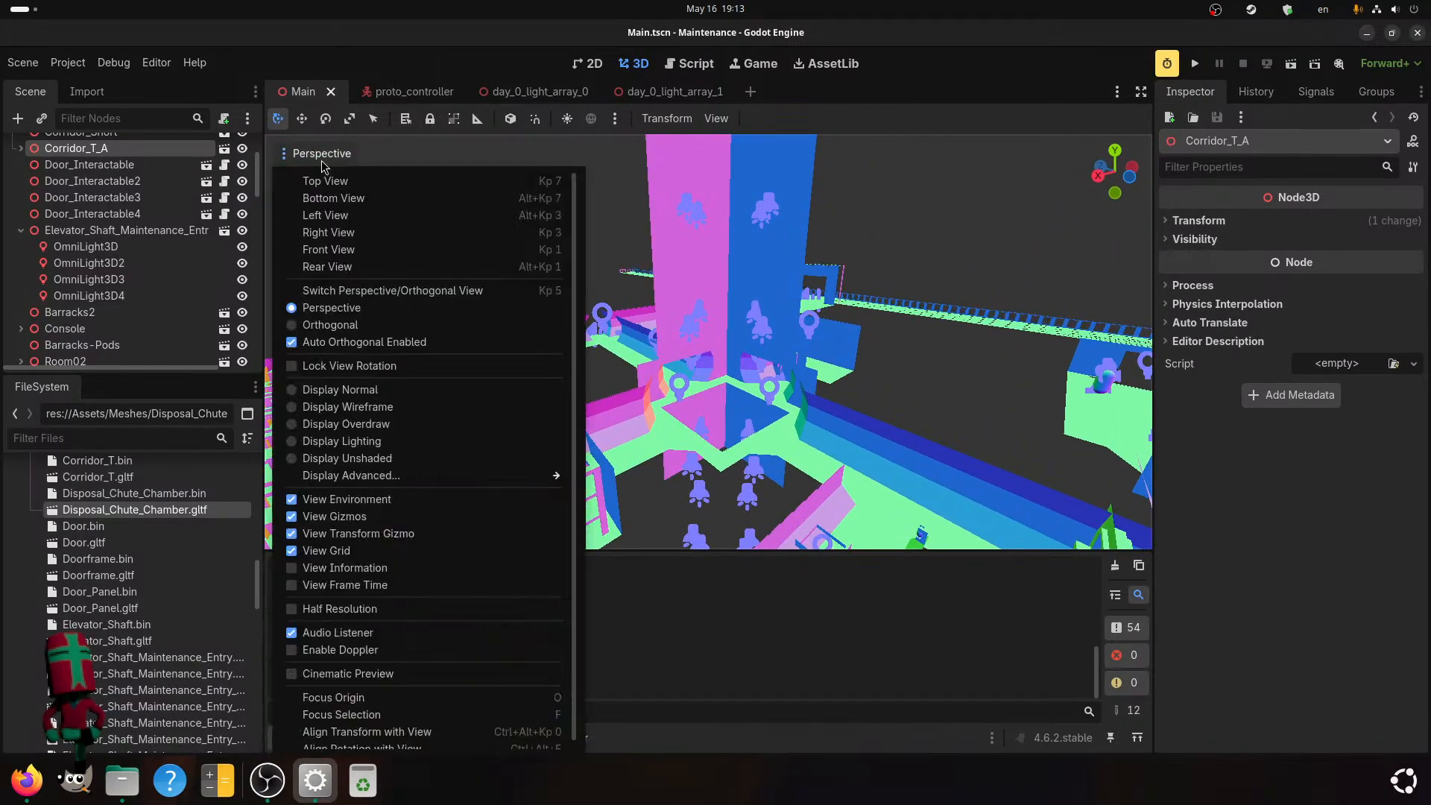
click(336, 461)
middle_drag(1006, 377, 821, 442)
scroll(813, 441, down, 10)
scroll(812, 441, up, 12)
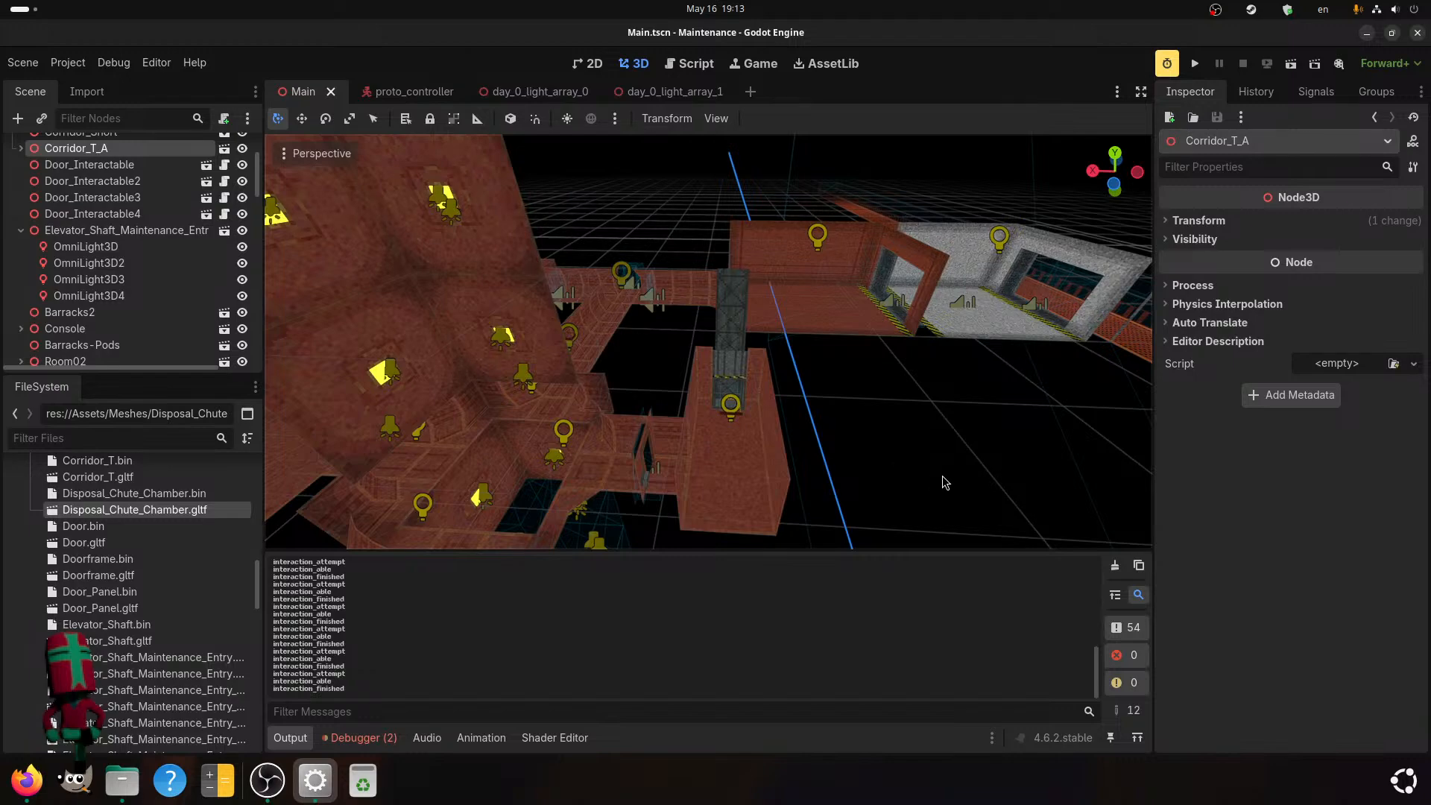
scroll(783, 406, up, 6)
middle_drag(783, 407, 503, 281)
scroll(641, 427, up, 1)
scroll(725, 420, up, 1)
shift+middle_drag(484, 288, 656, 468)
scroll(695, 404, up, 3)
scroll(656, 352, up, 6)
scroll(617, 262, up, 4)
scroll(672, 334, down, 2)
scroll(700, 342, up, 8)
scroll(620, 364, down, 6)
scroll(652, 466, down, 8)
middle_drag(633, 416, 584, 431)
scroll(581, 429, down, 8)
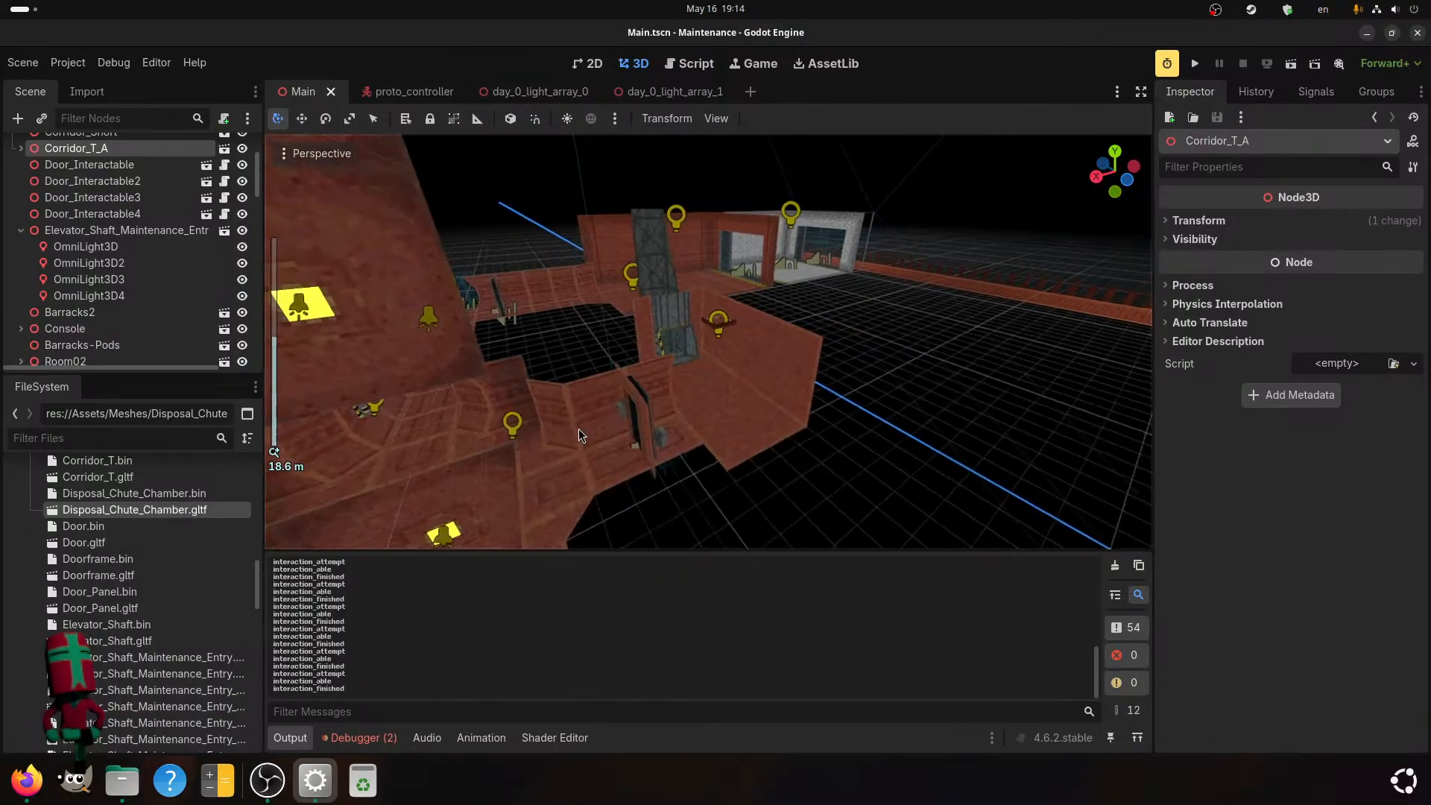
middle_drag(568, 388, 491, 416)
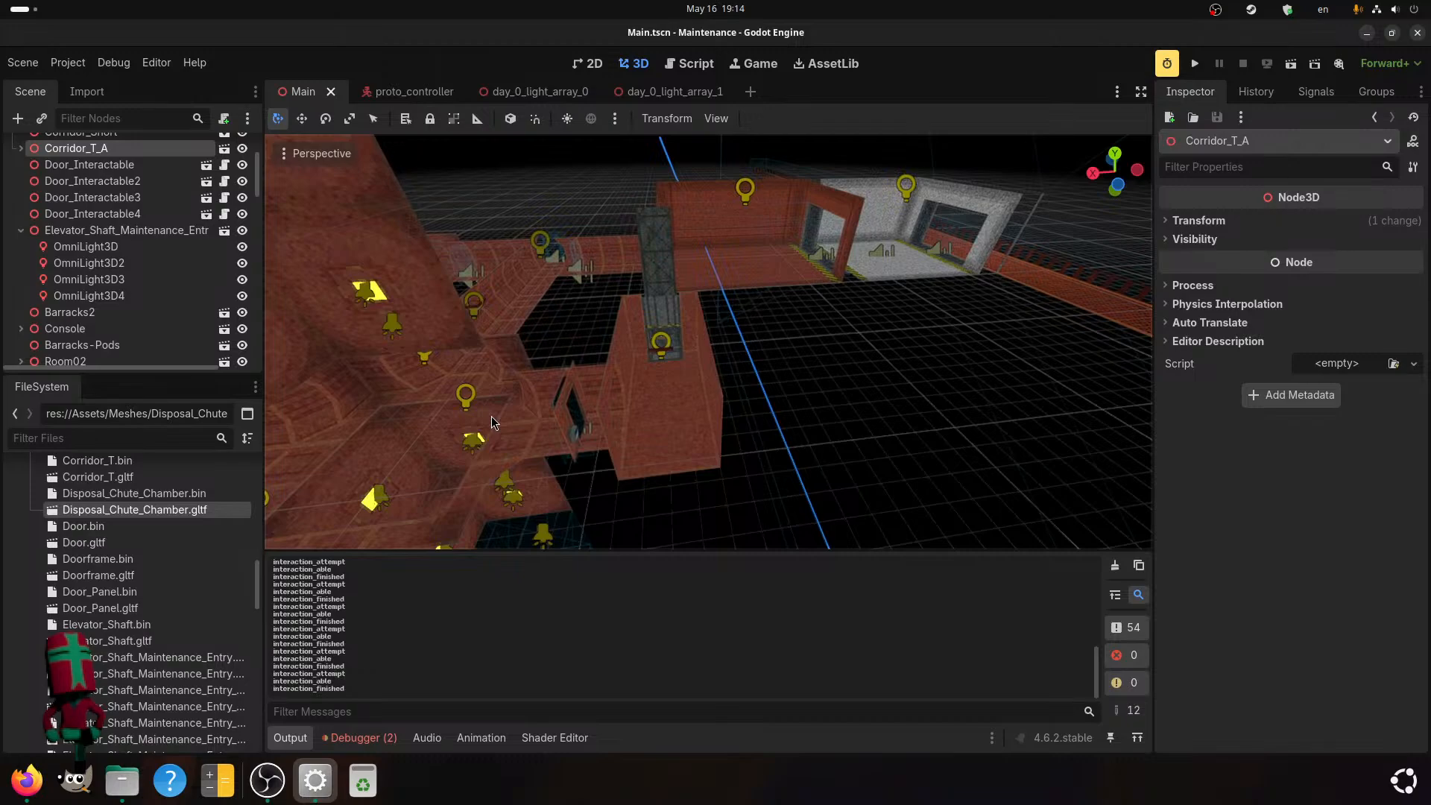
scroll(490, 416, down, 10)
Survey the whole level layout in unshaded view, clearing the corridor selection and checking rooms, corridors and light placement.
middle_drag(714, 423, 714, 495)
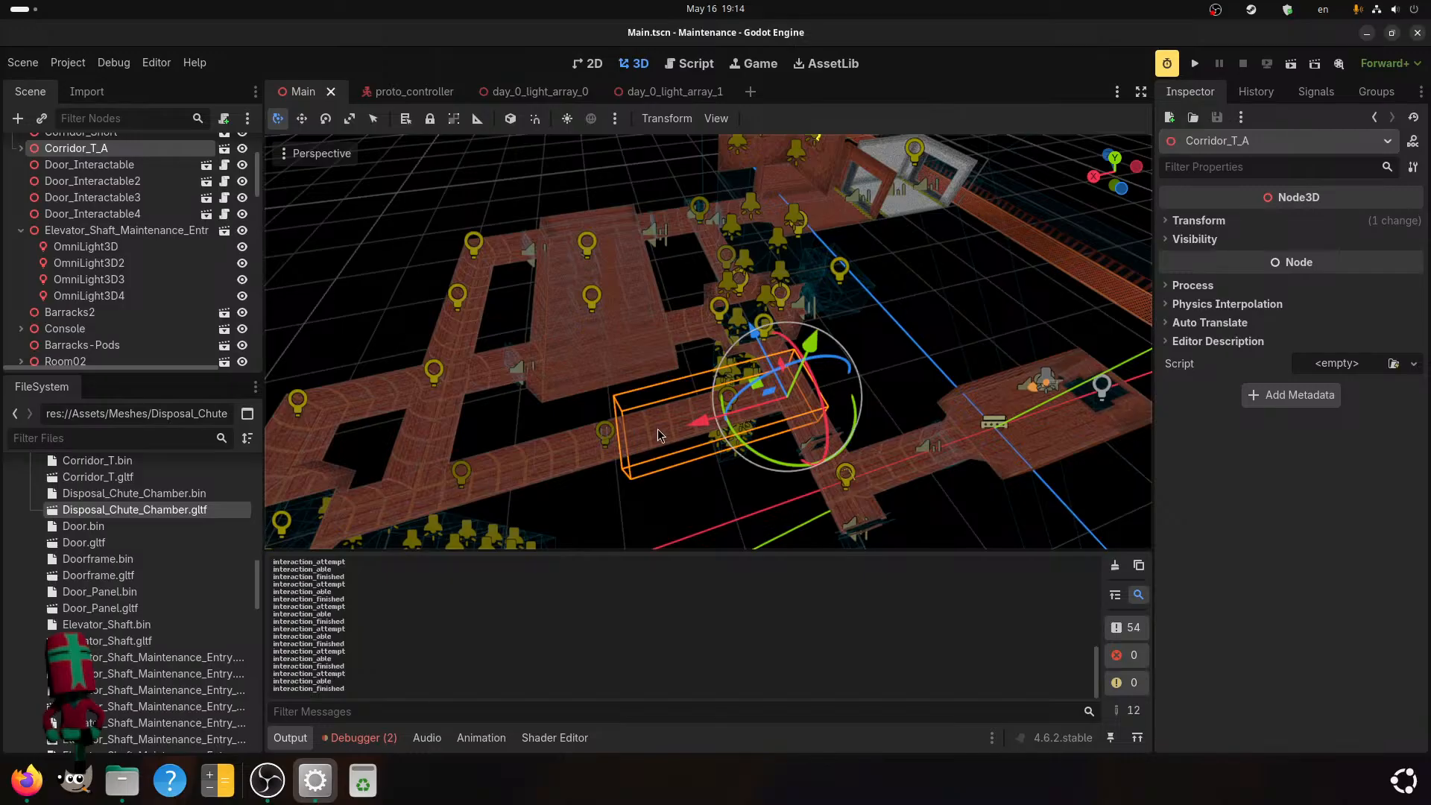
scroll(659, 427, up, 6)
middle_drag(548, 370, 1080, 338)
scroll(834, 349, down, 5)
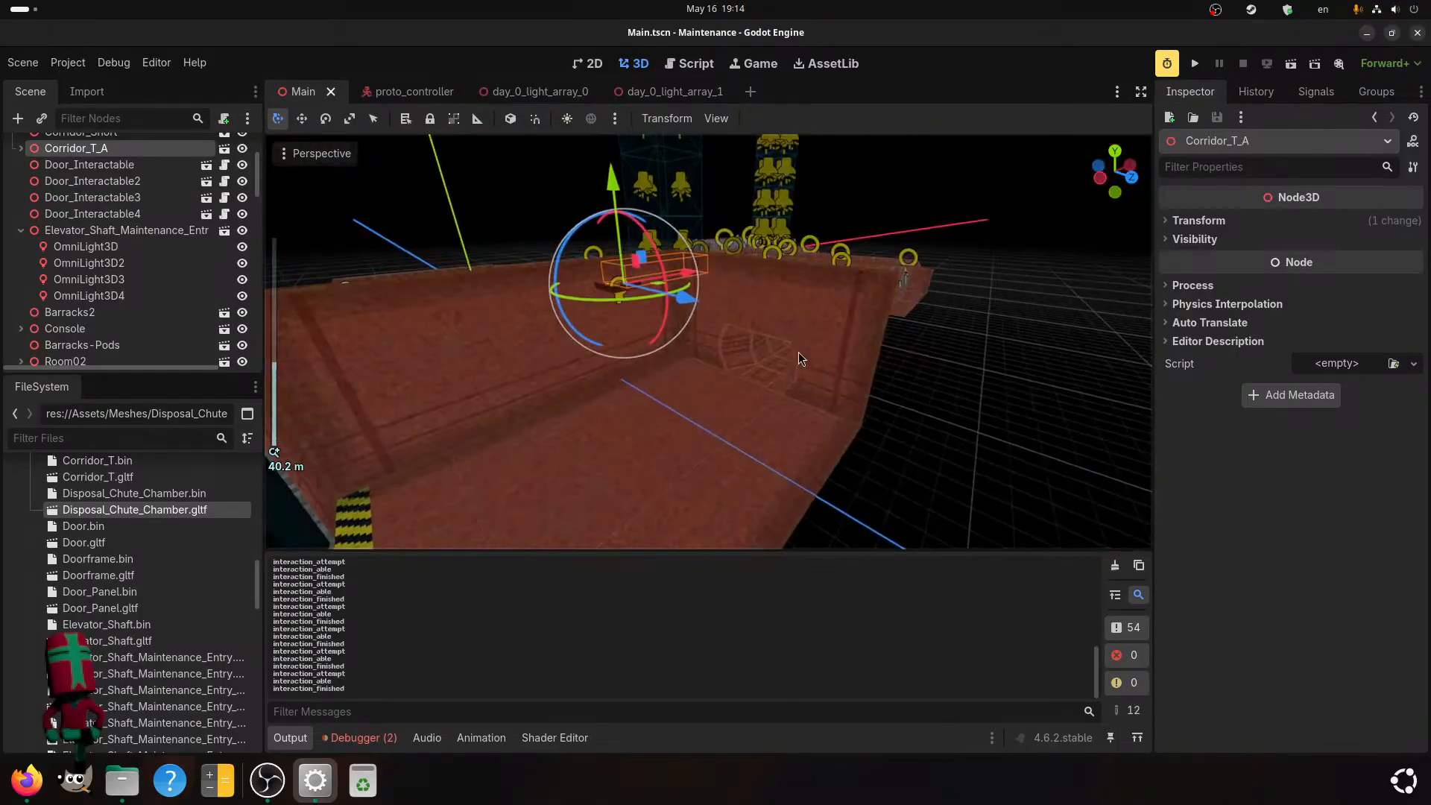
scroll(831, 343, down, 4)
middle_drag(620, 402, 750, 481)
scroll(683, 374, down, 4)
scroll(678, 377, down, 2)
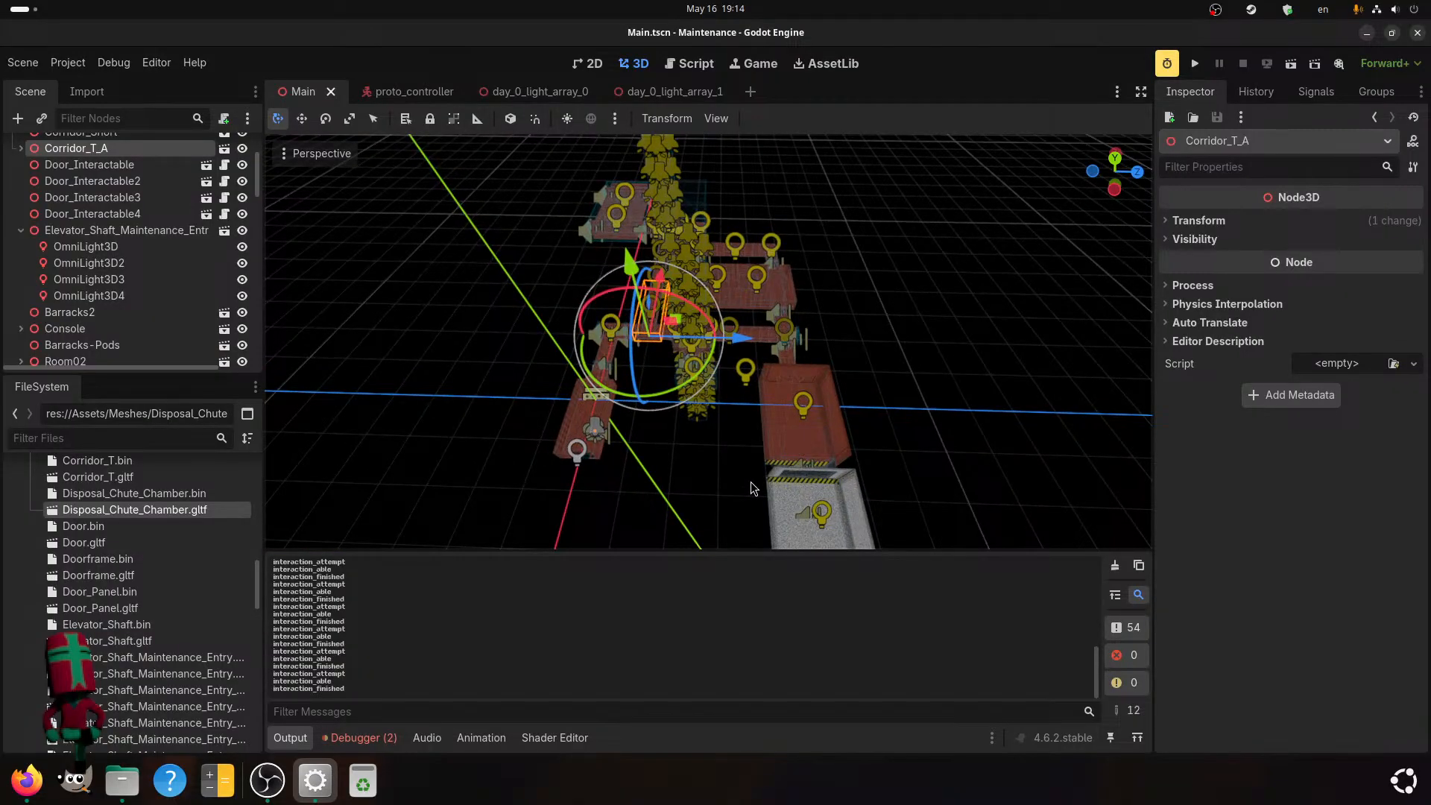
middle_drag(750, 482, 855, 391)
scroll(843, 395, up, 4)
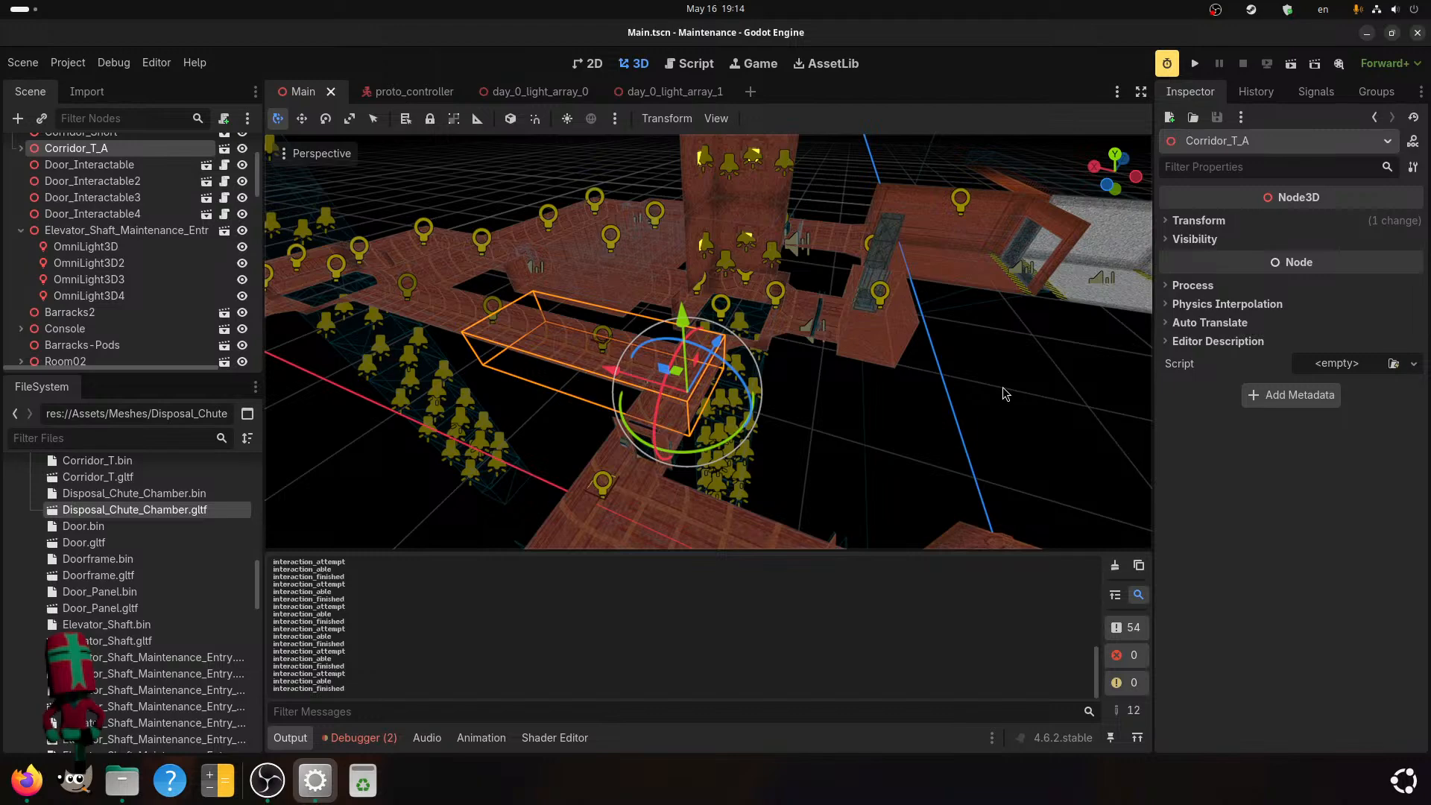
click(804, 471)
scroll(650, 334, up, 3)
middle_drag(651, 335, 716, 356)
scroll(136, 292, down, 9)
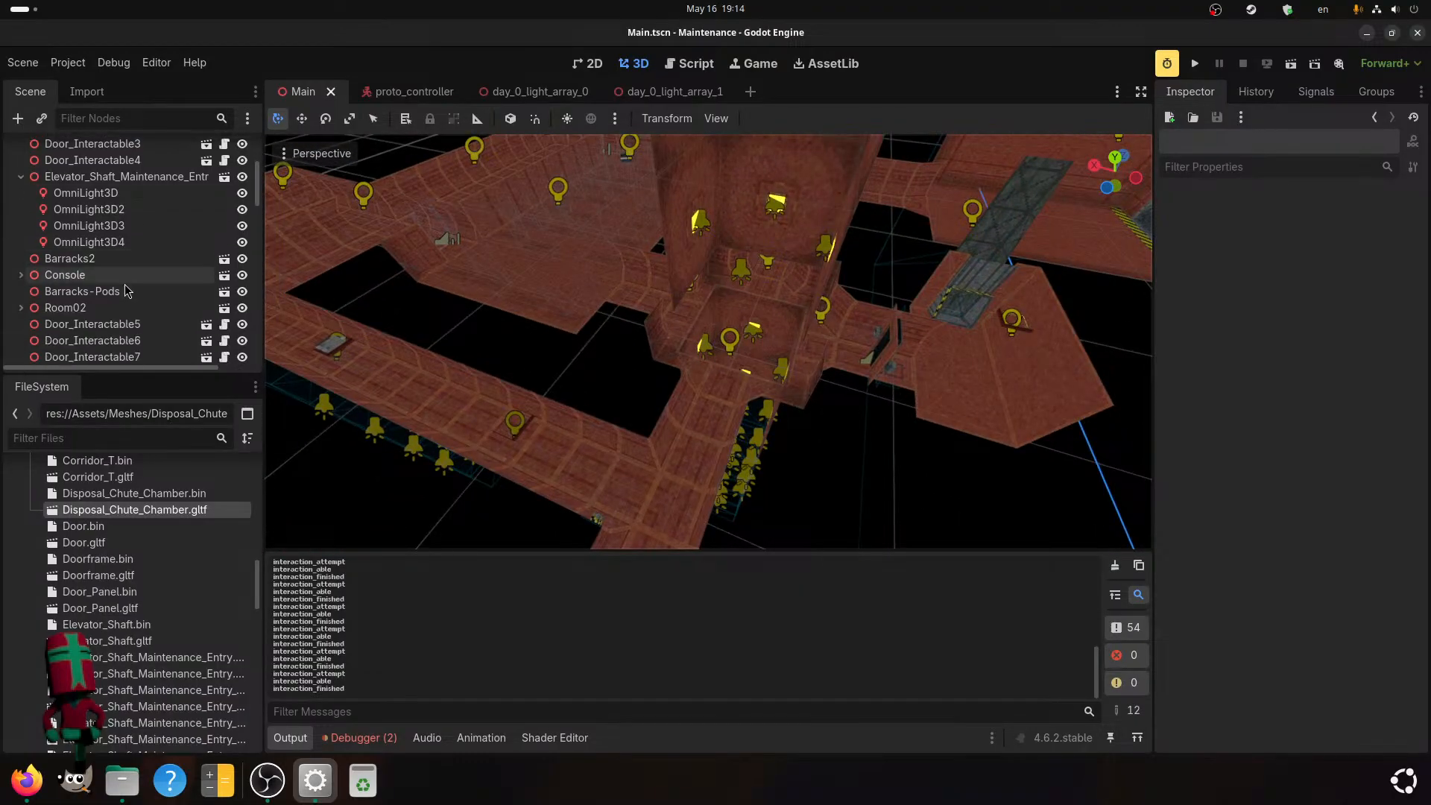
Find and select the Disposal_Chute_Chamber2 node in the scene and focus the view on it.
scroll(116, 299, down, 10)
scroll(117, 272, down, 3)
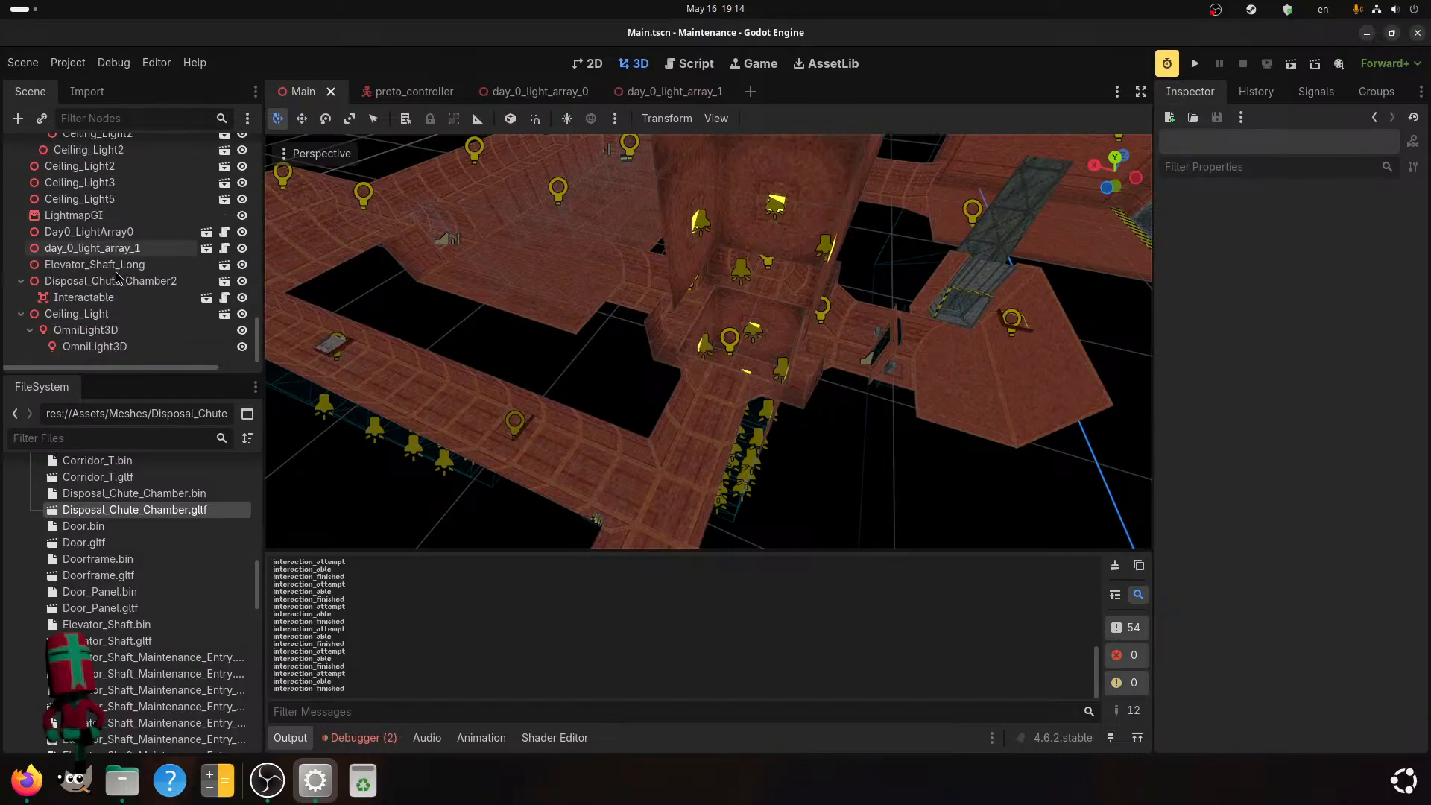
shift+middle_drag(764, 425, 678, 428)
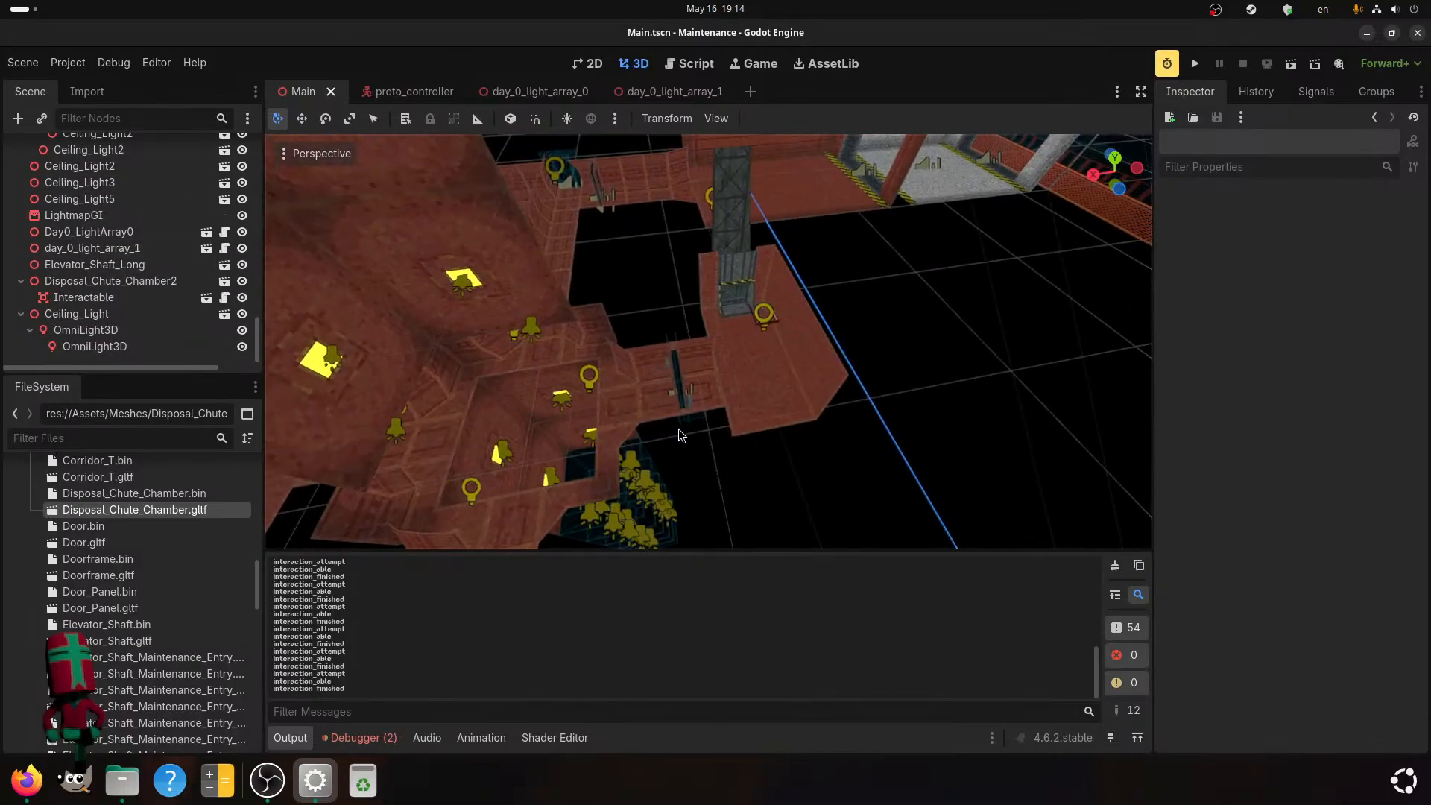
click(148, 281)
key(f)
middle_drag(398, 362, 463, 329)
Delete the extra OmniLight3D nested under the chute chamber Ceiling_Light's OmniLight3D.
click(133, 329)
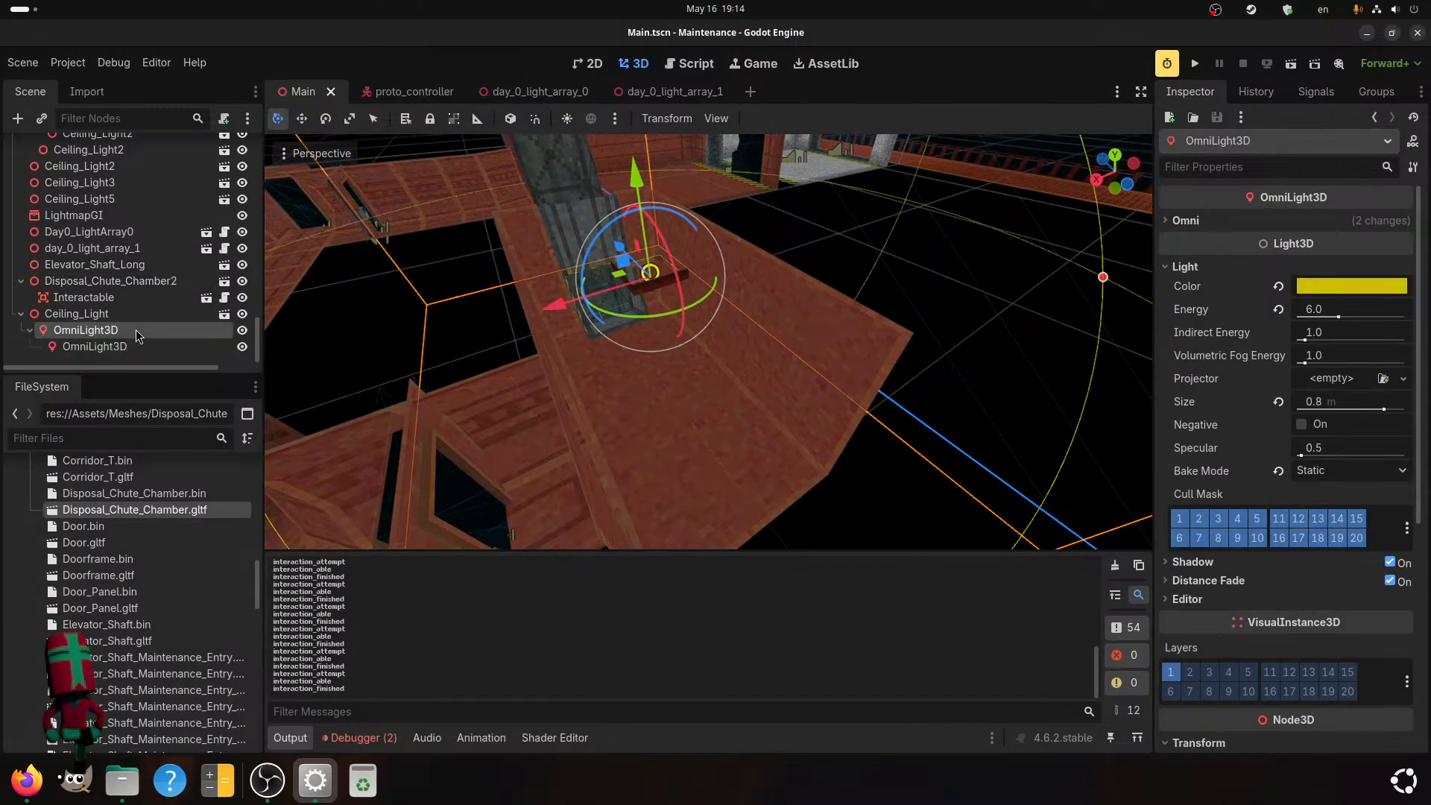
click(111, 347)
scroll(561, 309, down, 5)
middle_drag(561, 308, 745, 328)
scroll(776, 362, up, 6)
right_click(186, 354)
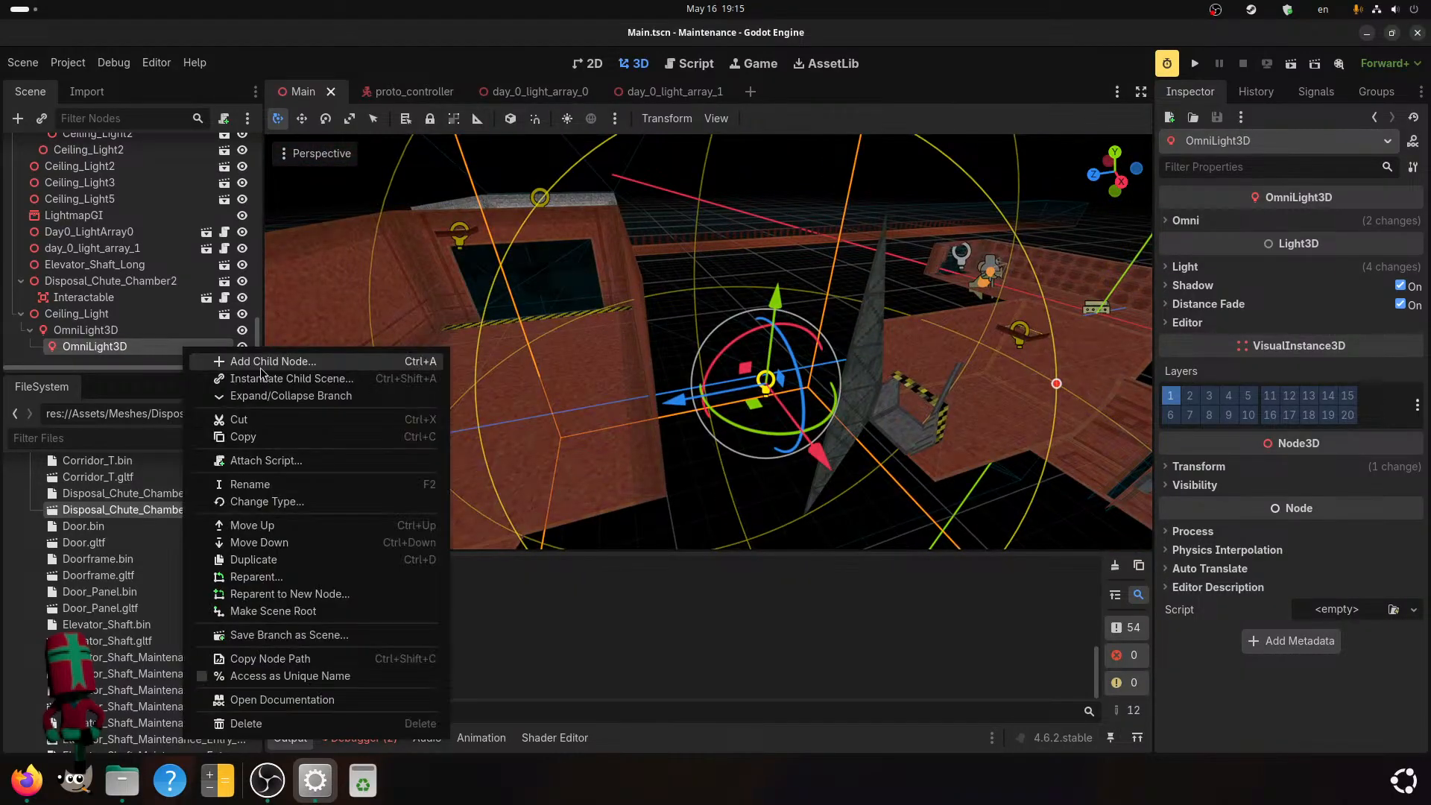
click(275, 727)
click(783, 415)
middle_drag(784, 416, 588, 419)
Set the energy of the chute chamber ceiling light's remaining OmniLight3D to 7.0 and save the scene.
click(115, 349)
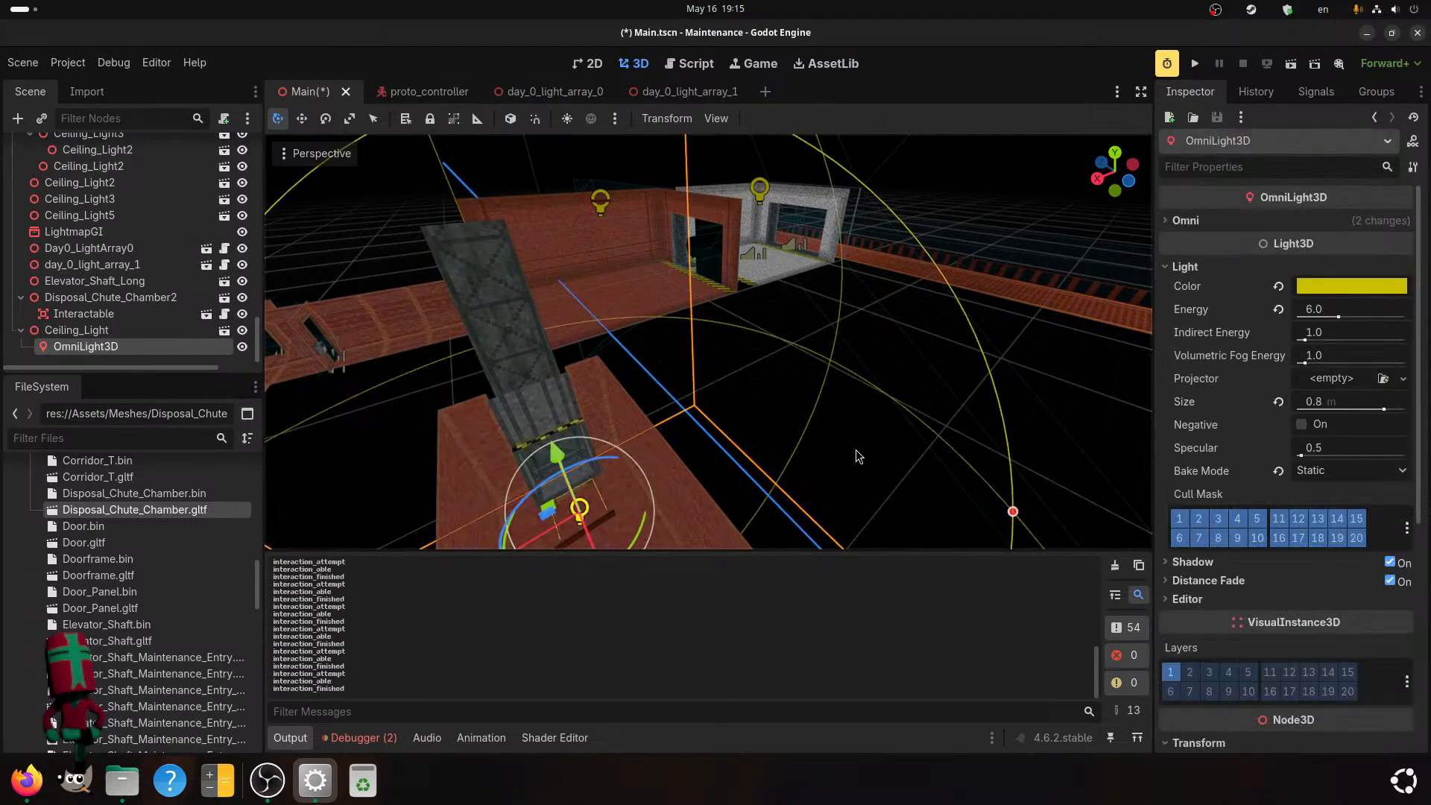
shift+middle_drag(855, 451, 878, 347)
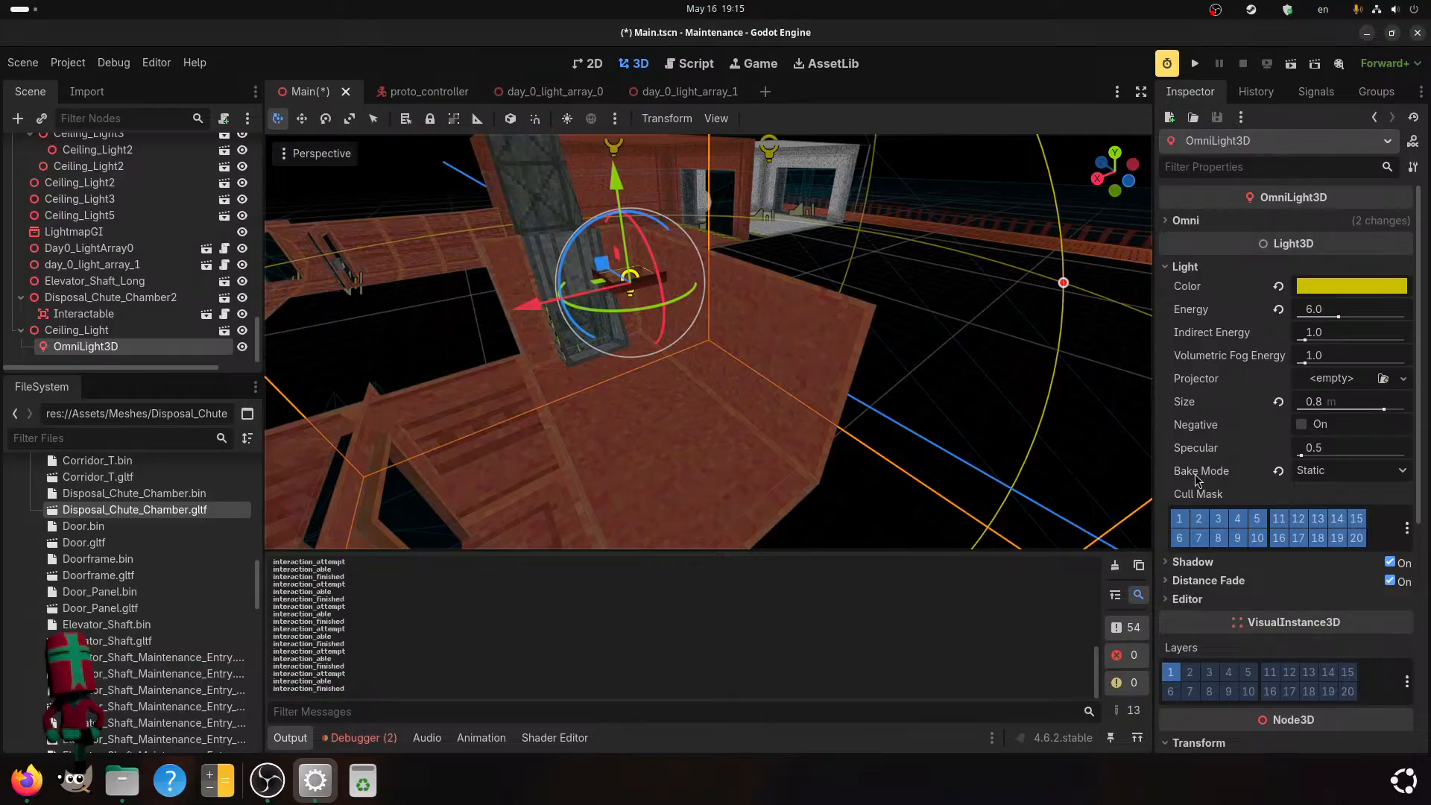
mouse_move(895, 414)
middle_down()
mouse_move(863, 392)
mouse_move(882, 401)
middle_up()
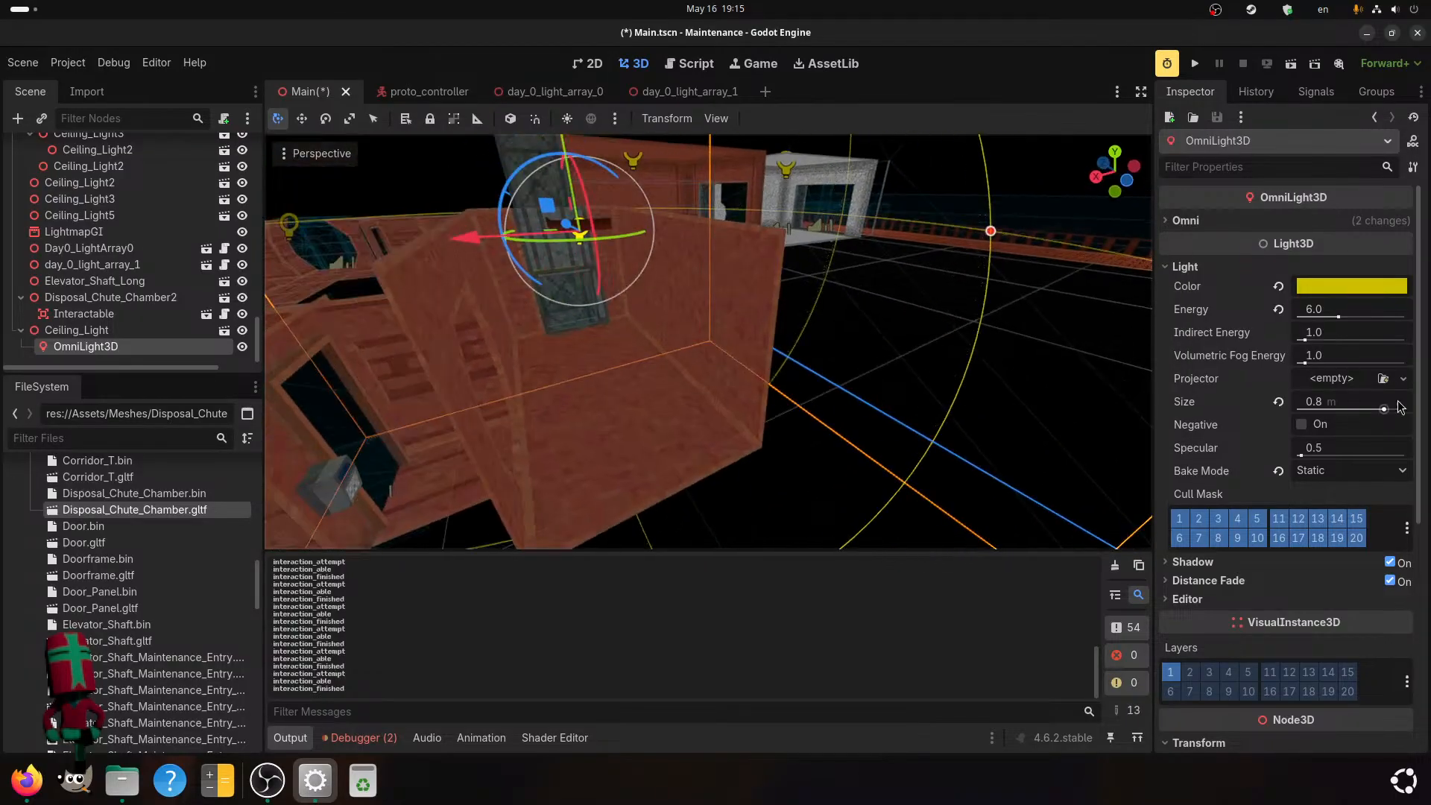
click(1313, 308)
text(7)
key(Return)
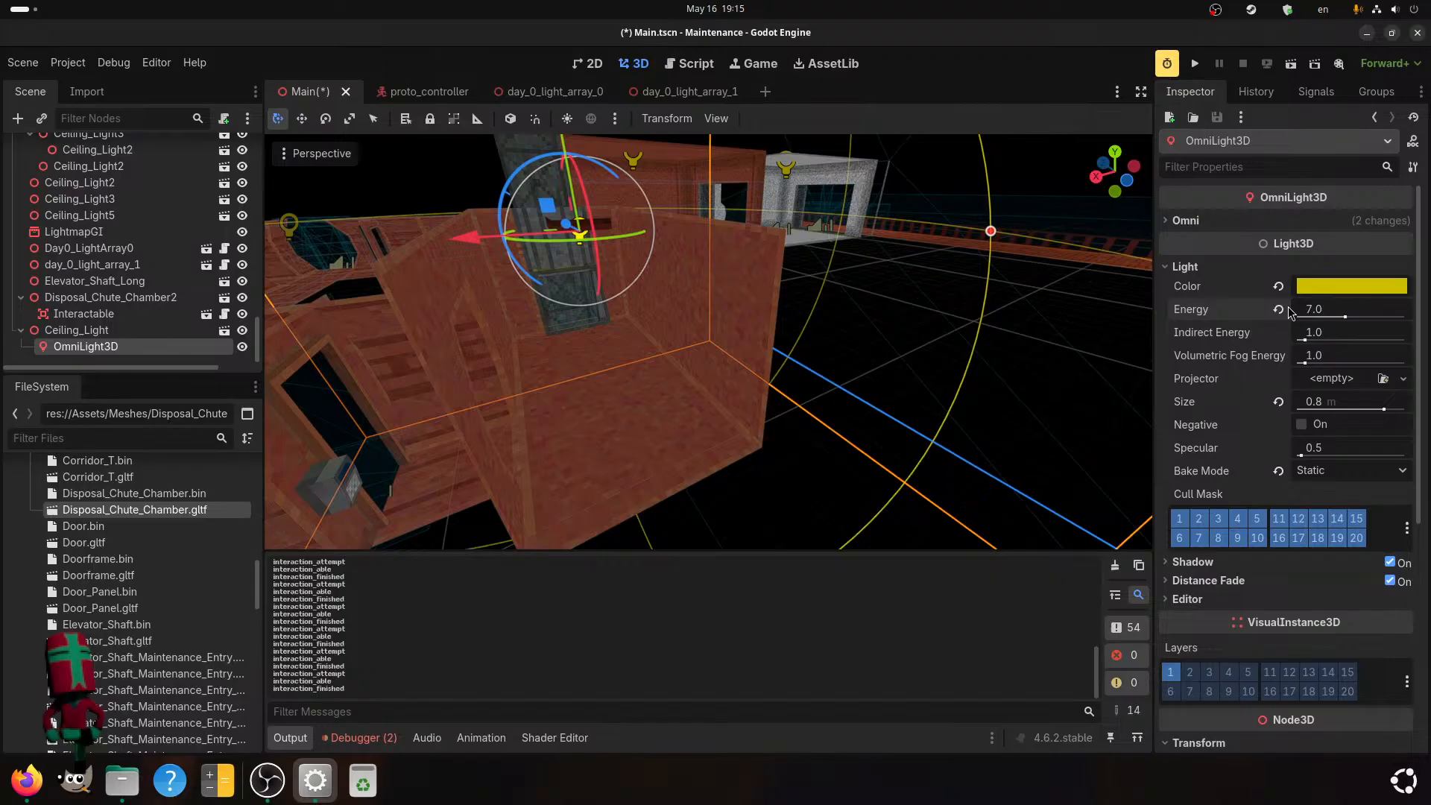
key(ctrl+s)
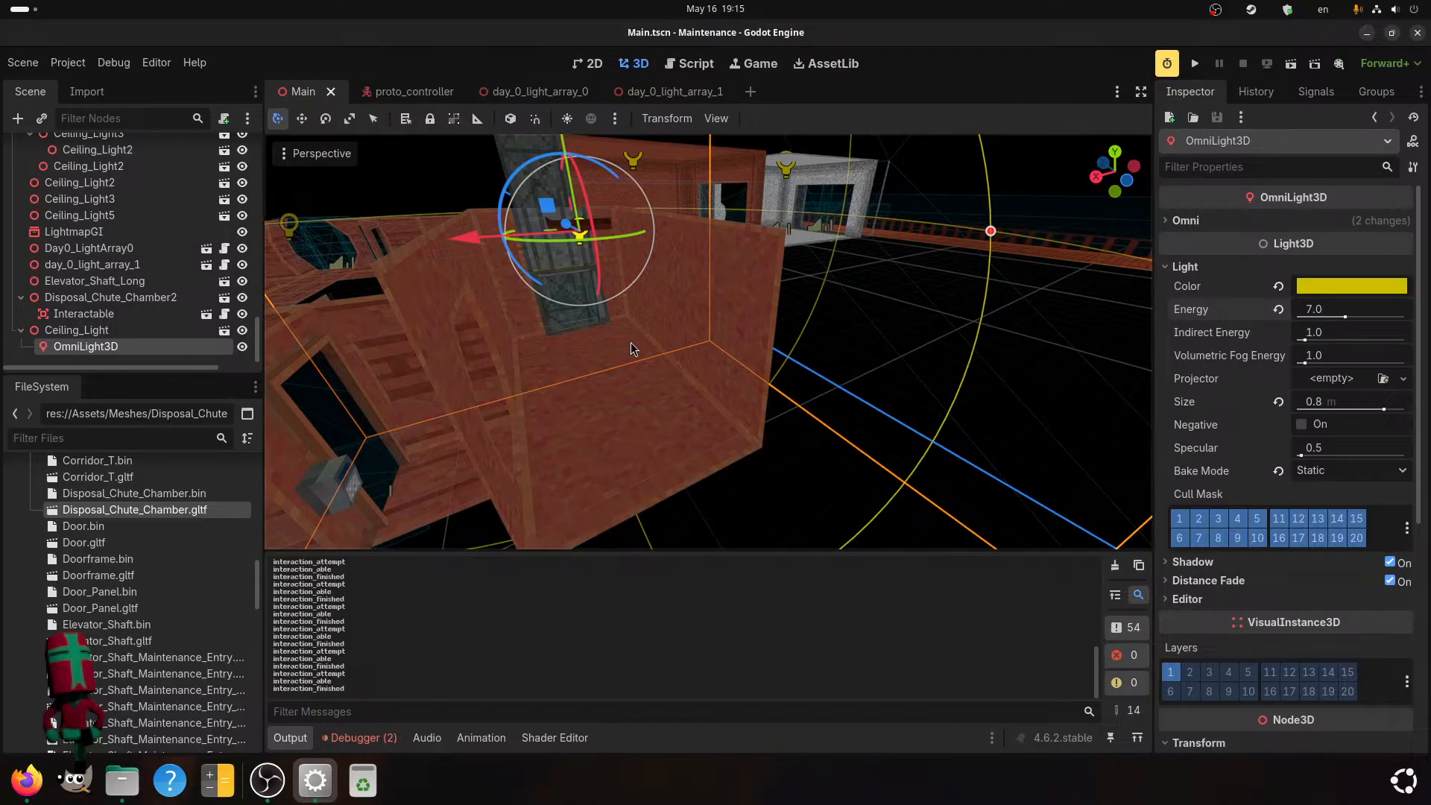
Set the chute chamber OmniLight3D's range to 9.0 and save the scene.
middle_drag(631, 342, 1033, 354)
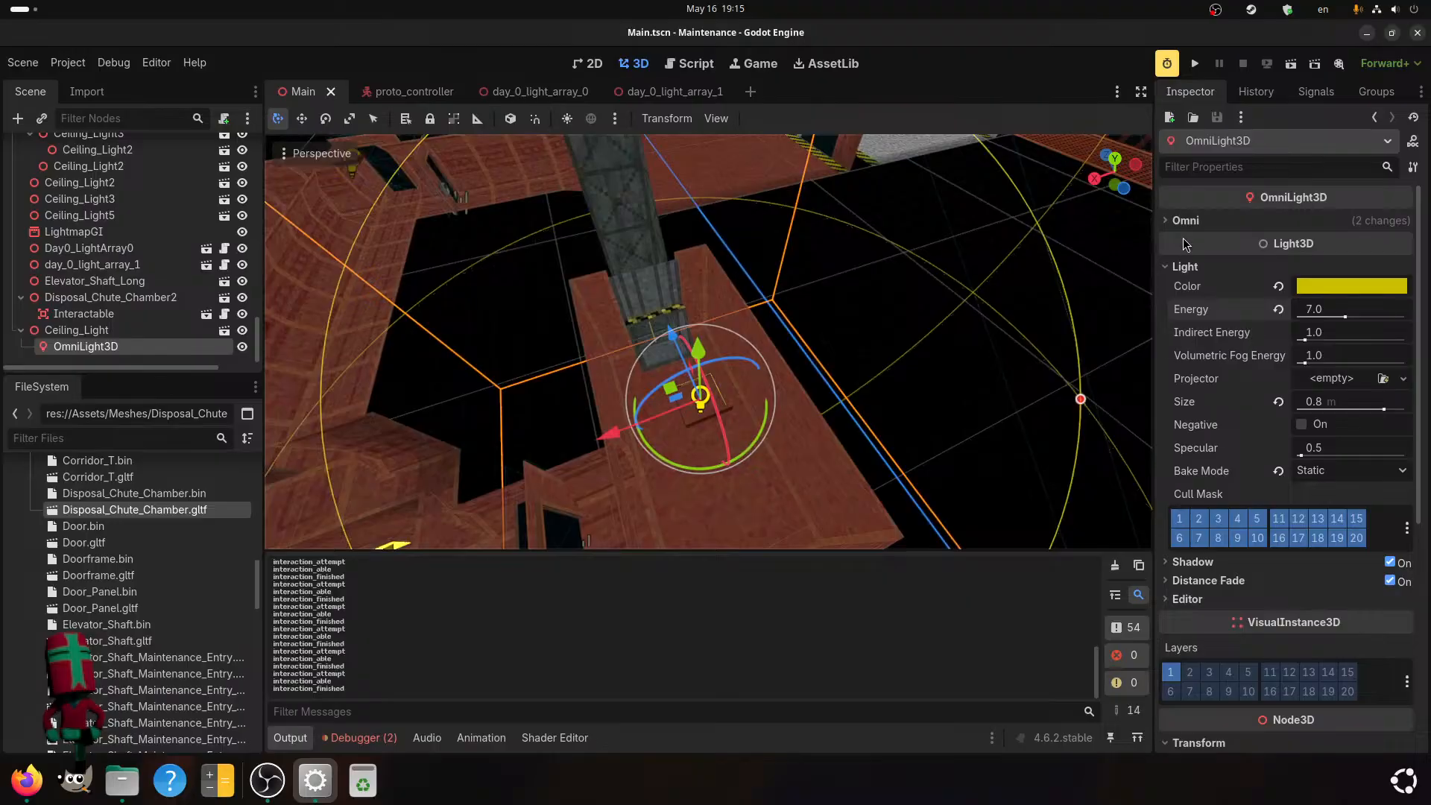
click(1185, 220)
drag(1322, 239, 1335, 239)
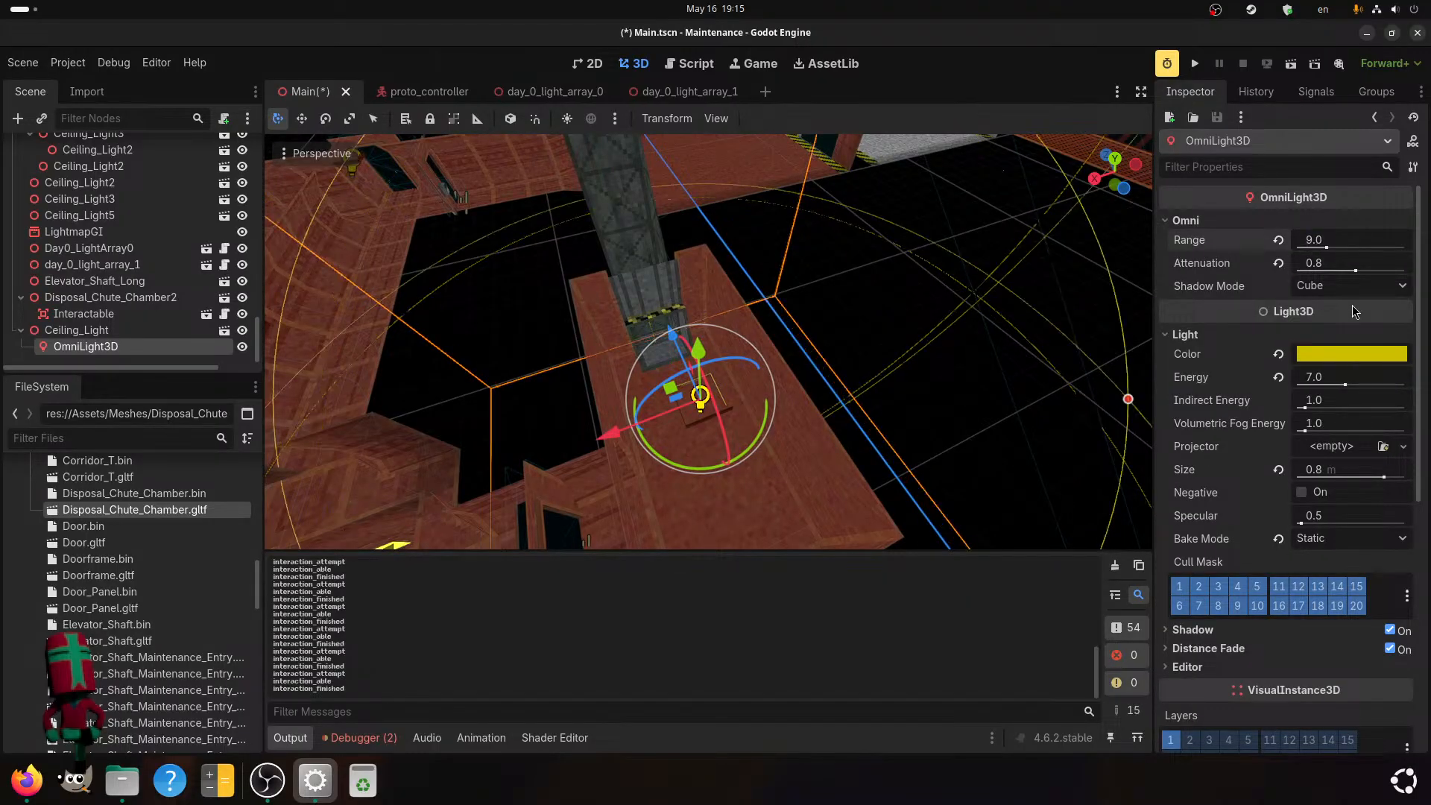
key(ctrl+s)
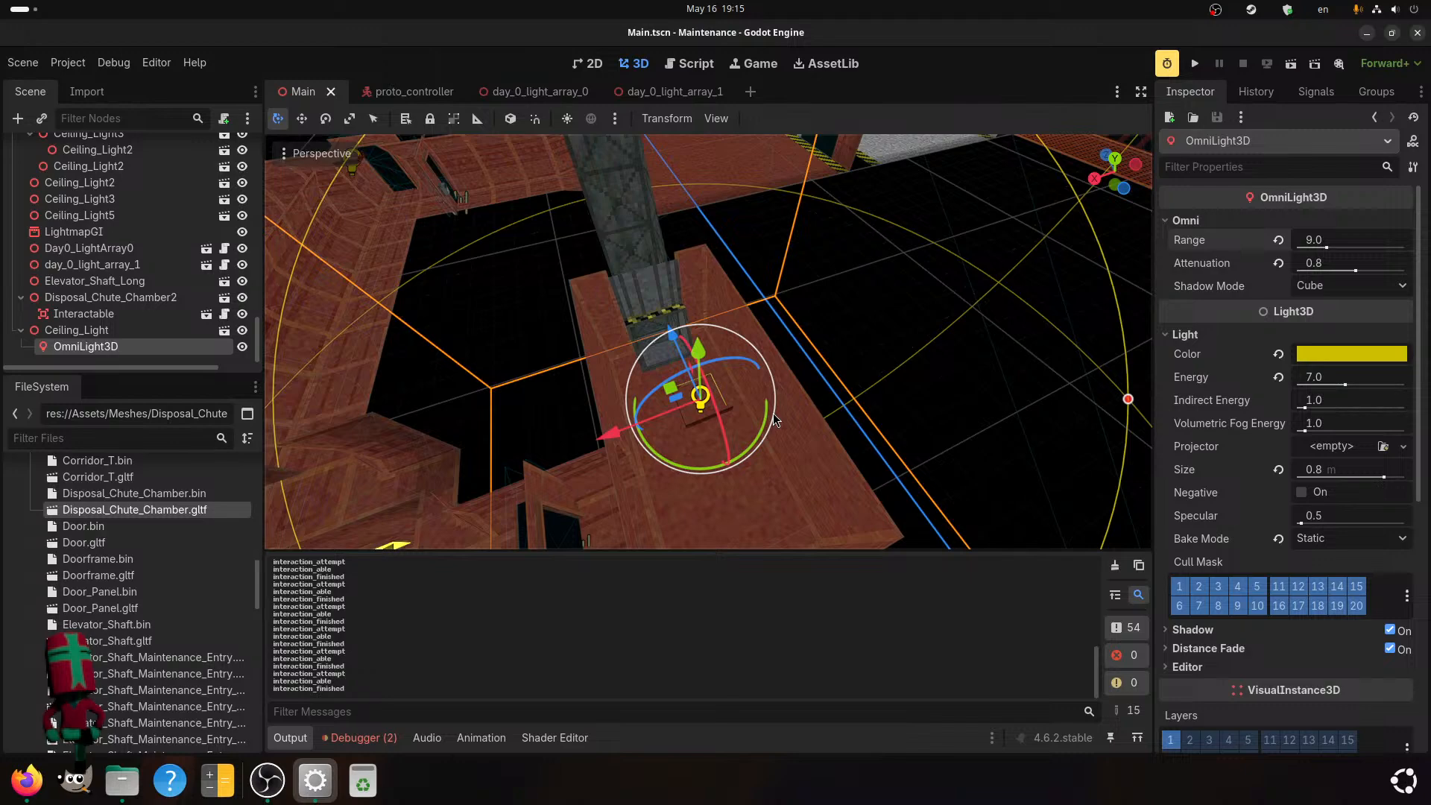
Check the OmniLight3D's reach around the chamber, and select Disposal_Chute_Chamber2 to examine its chute opening up close.
middle_drag(775, 419, 749, 394)
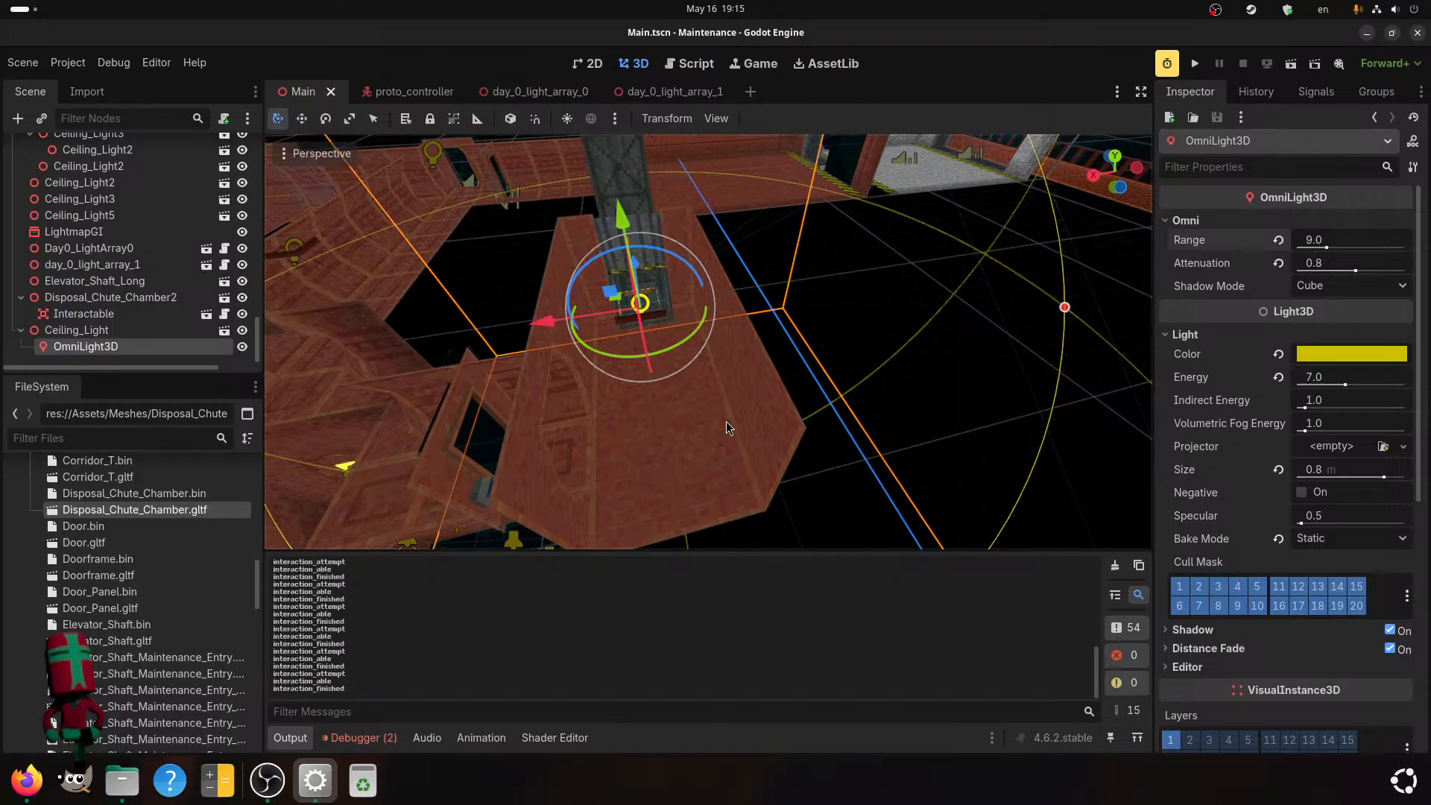
scroll(655, 377, down, 4)
scroll(654, 381, up, 4)
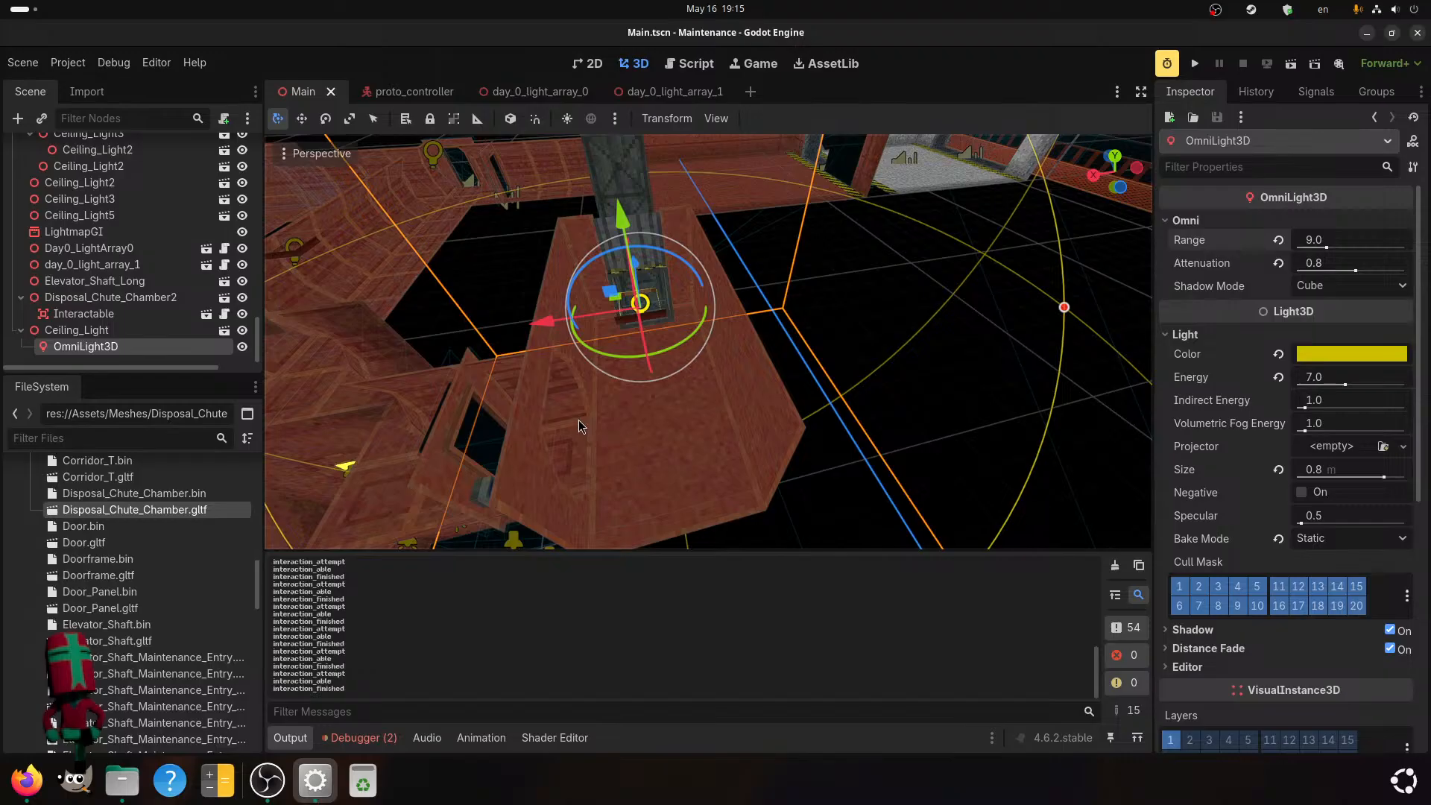
scroll(402, 388, down, 4)
shift+middle_drag(478, 340, 480, 409)
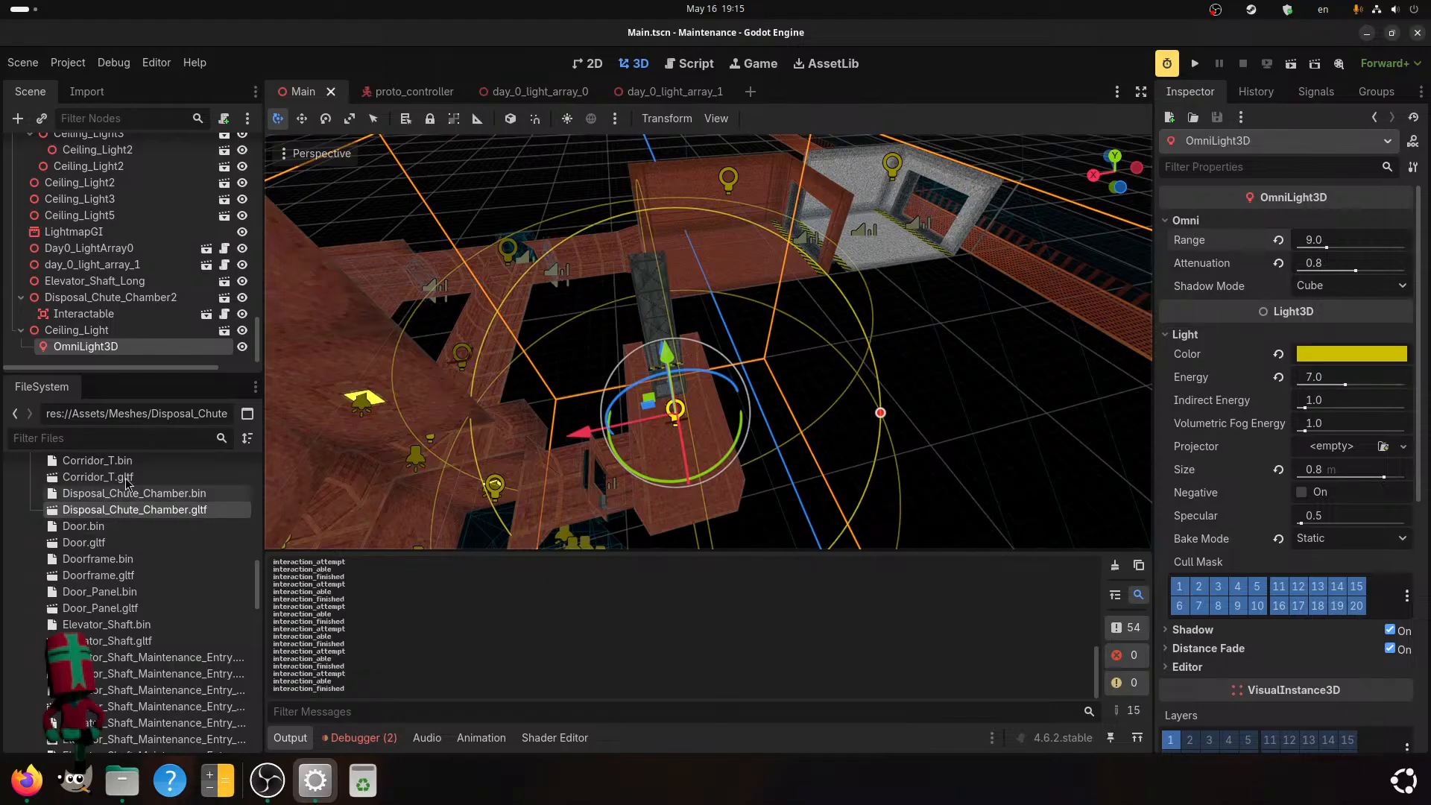
click(130, 302)
scroll(462, 346, up, 6)
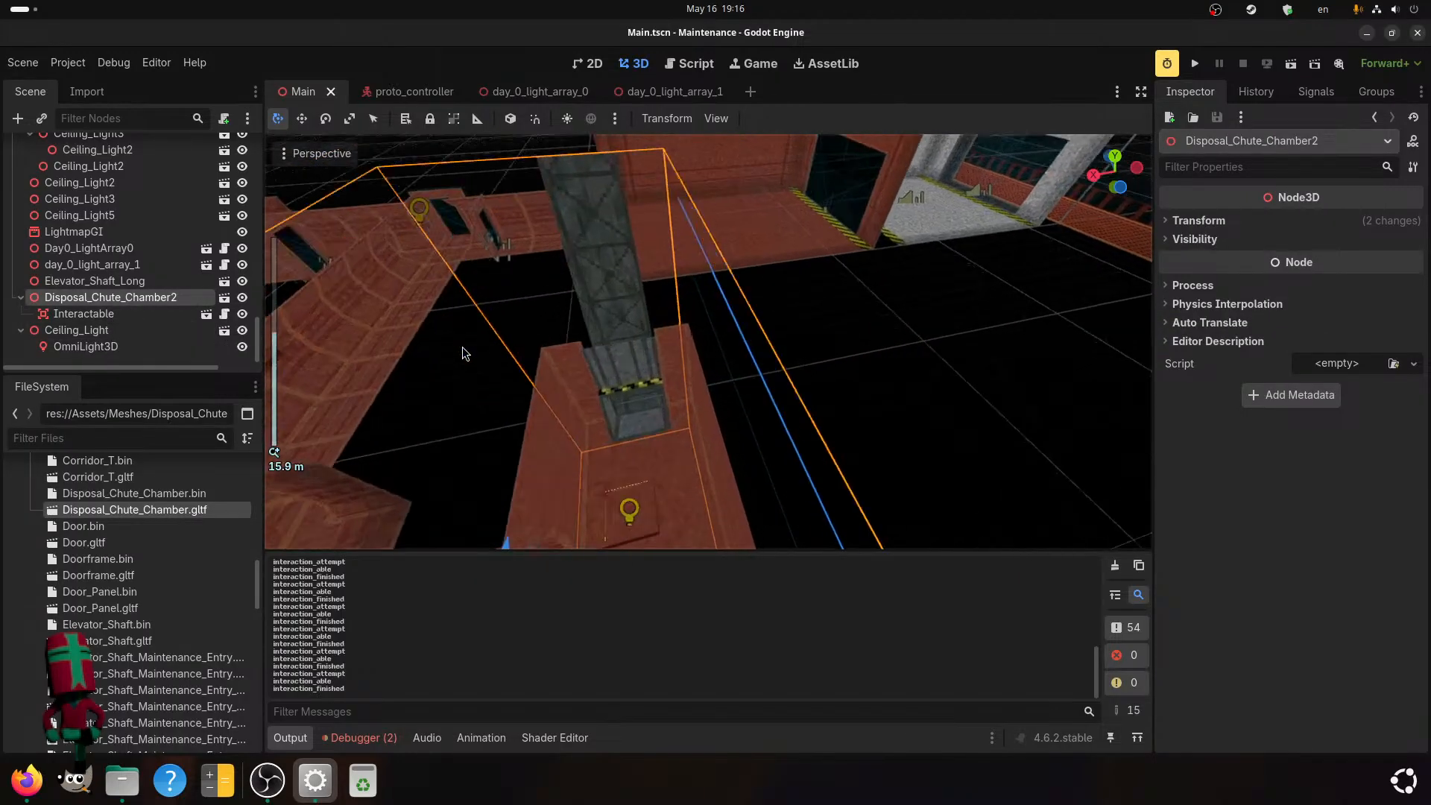
middle_drag(459, 350, 484, 299)
scroll(484, 302, up, 3)
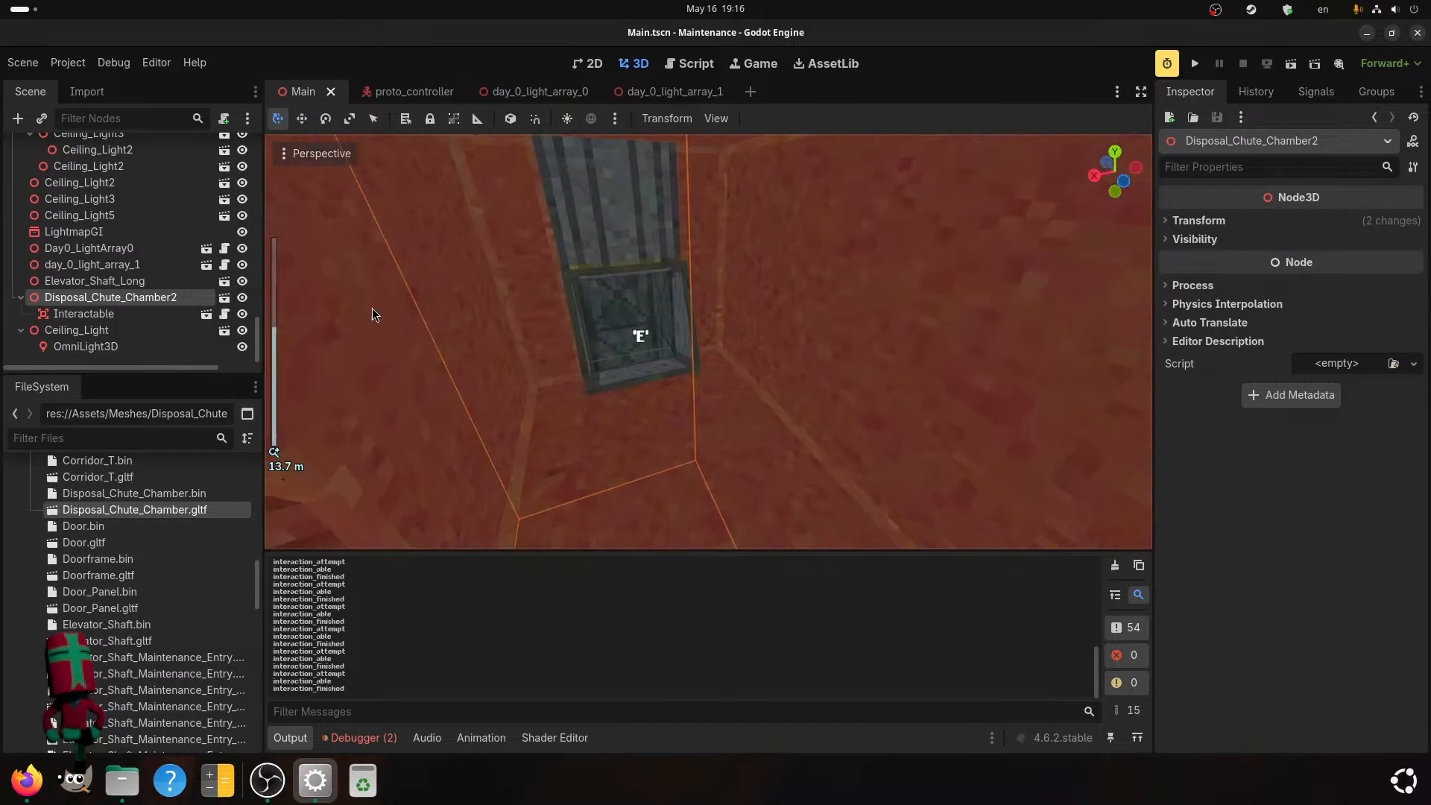
Rename the Disposal_Chute_Chamber2 node to Disposal_Chute_Chamber.
double_click(156, 298)
key(End)
key(BackSpace)
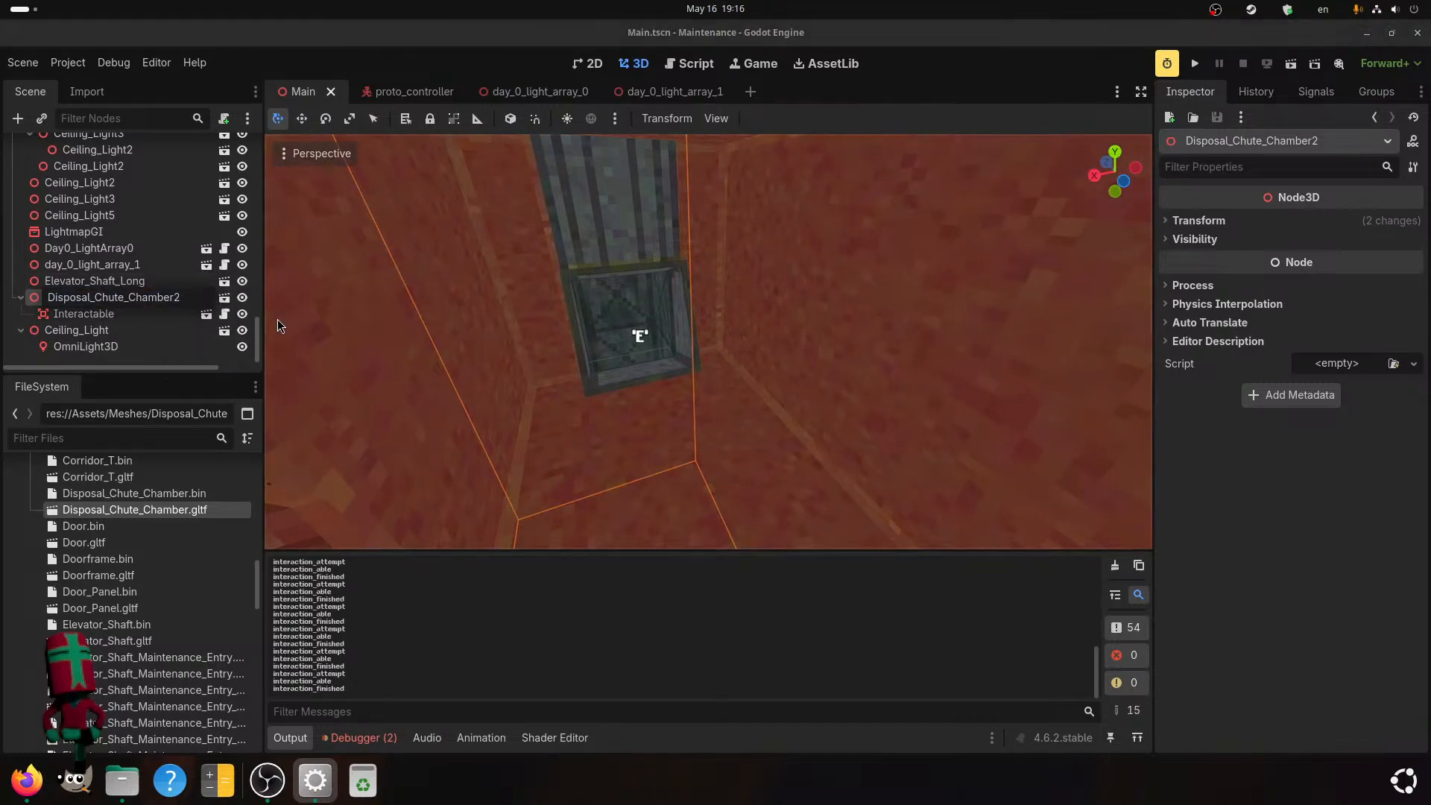
key(Return)
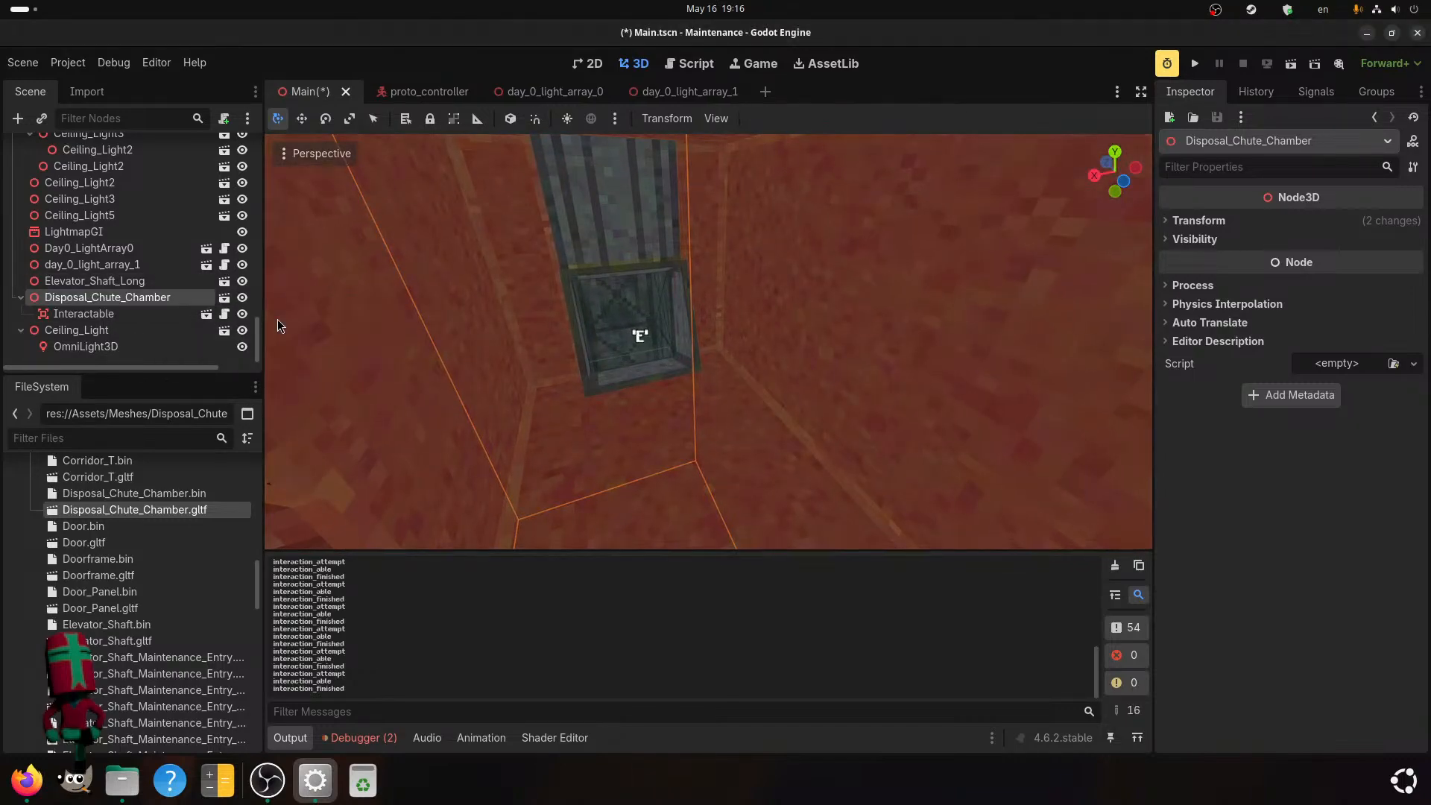
Attach a new GDScript named disposal_chute_controller.gd to the Disposal_Chute_Chamber node, using the default Node template.
right_click(109, 296)
click(192, 402)
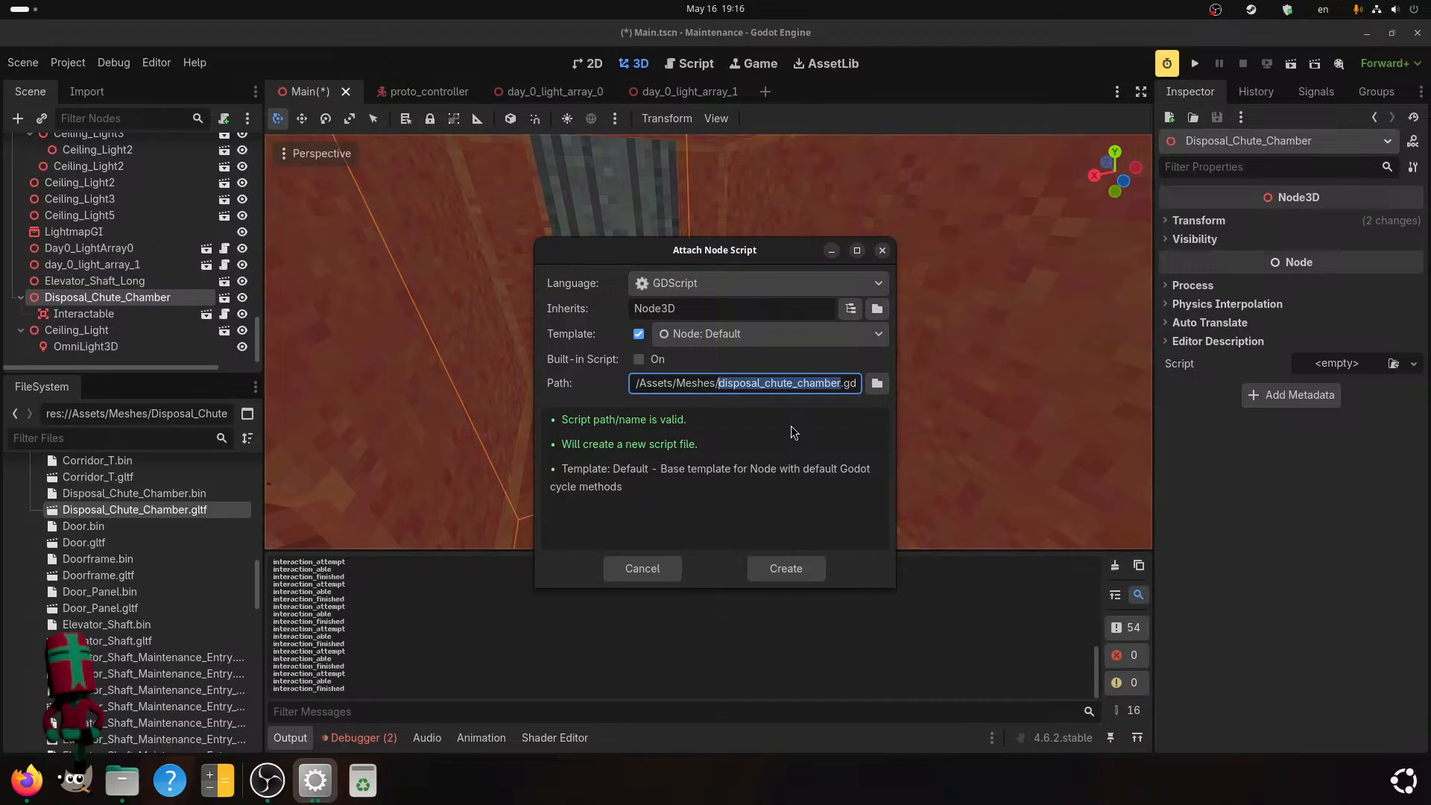
key(Left)
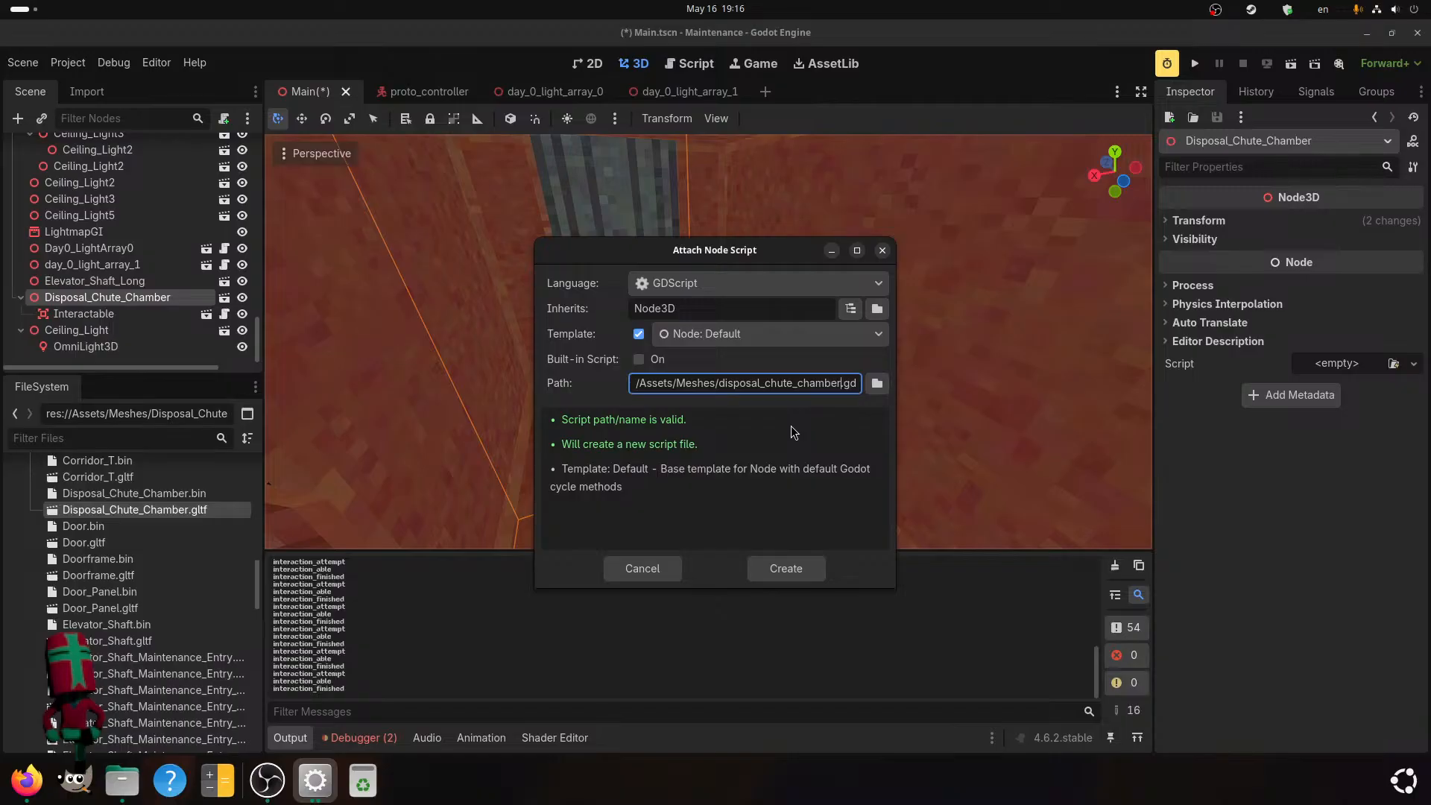
key(BackSpace)
key(BackSpace)
key(BackSpace)
key(BackSpace)
key(BackSpace)
key(BackSpace)
key(BackSpace)
key(BackSpace)
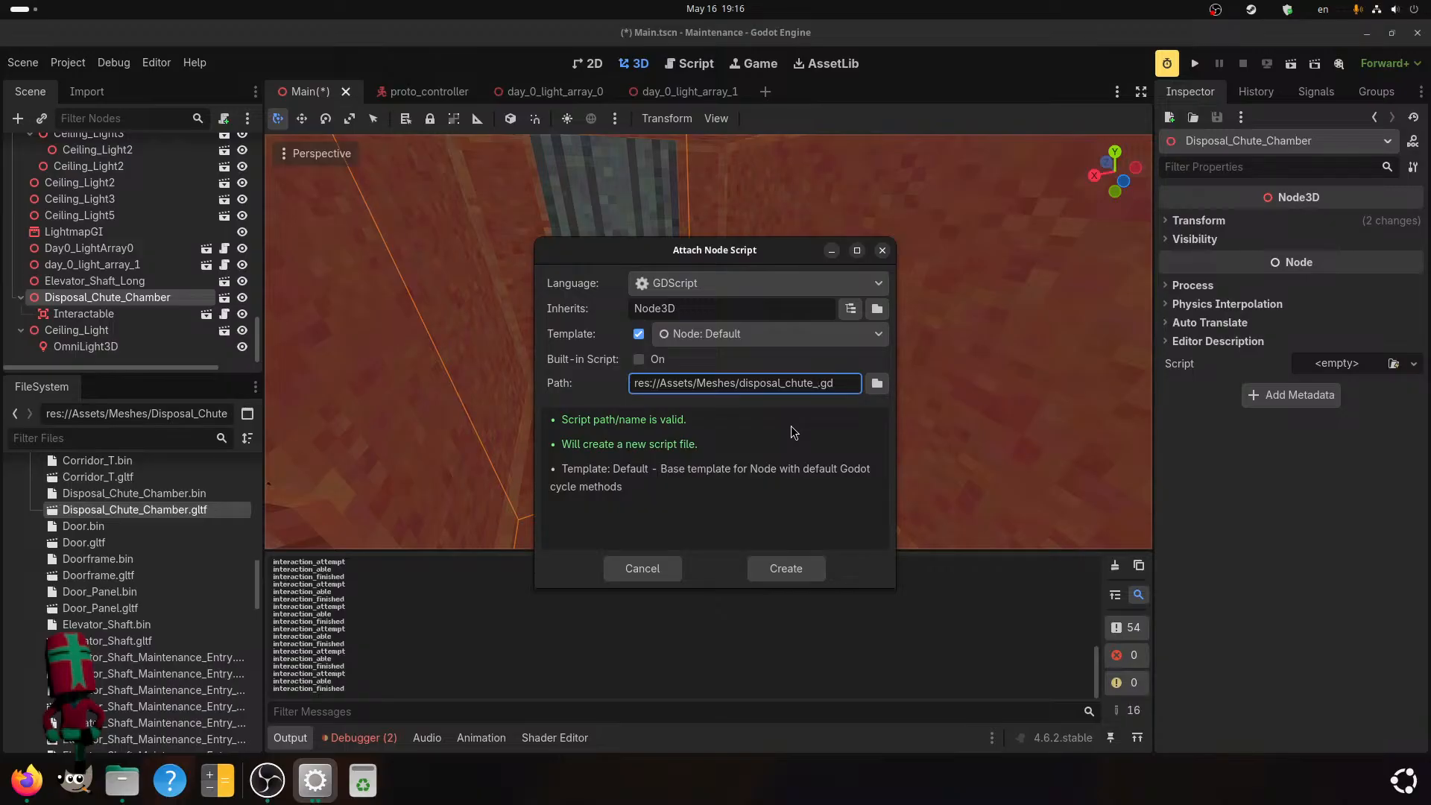
text(controller)
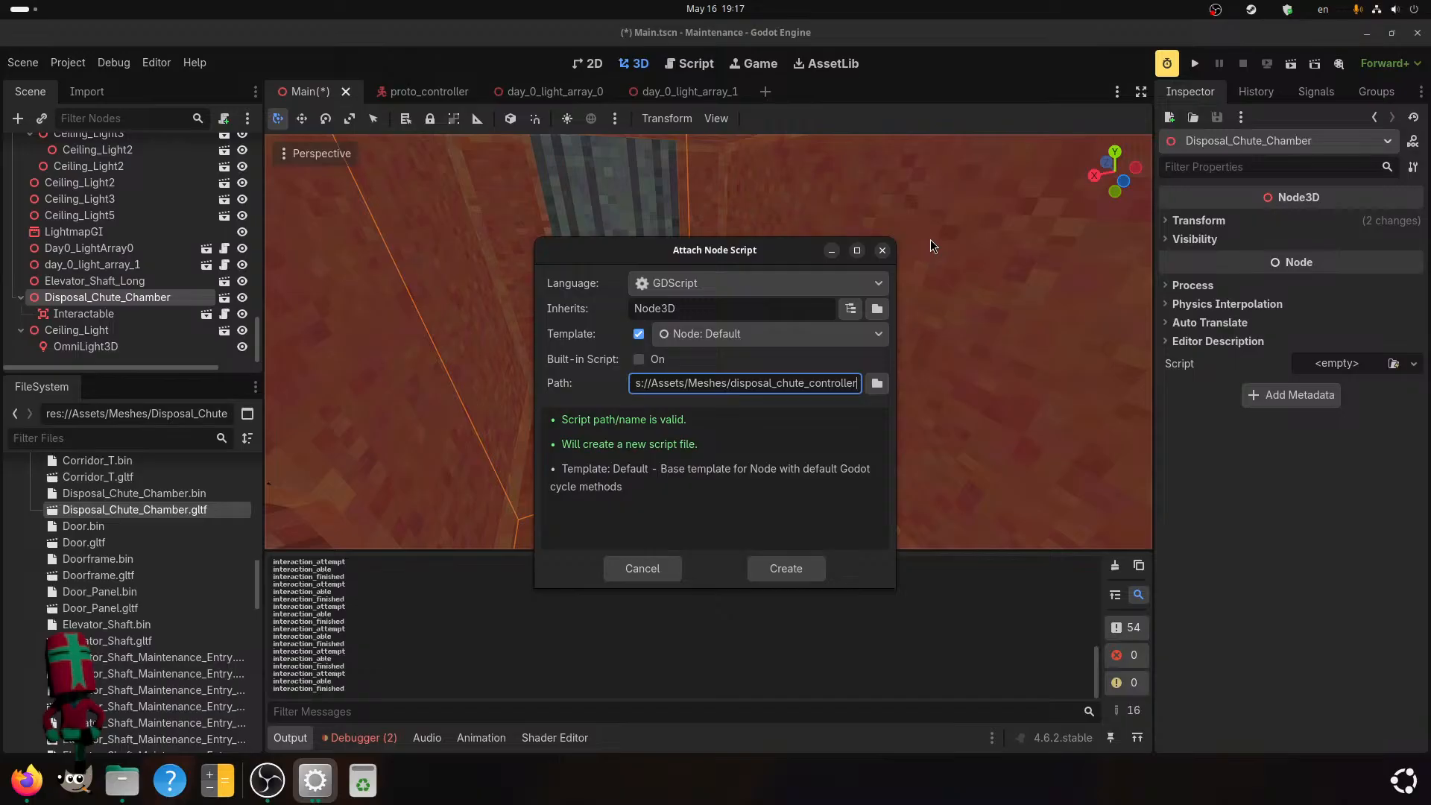
click(775, 566)
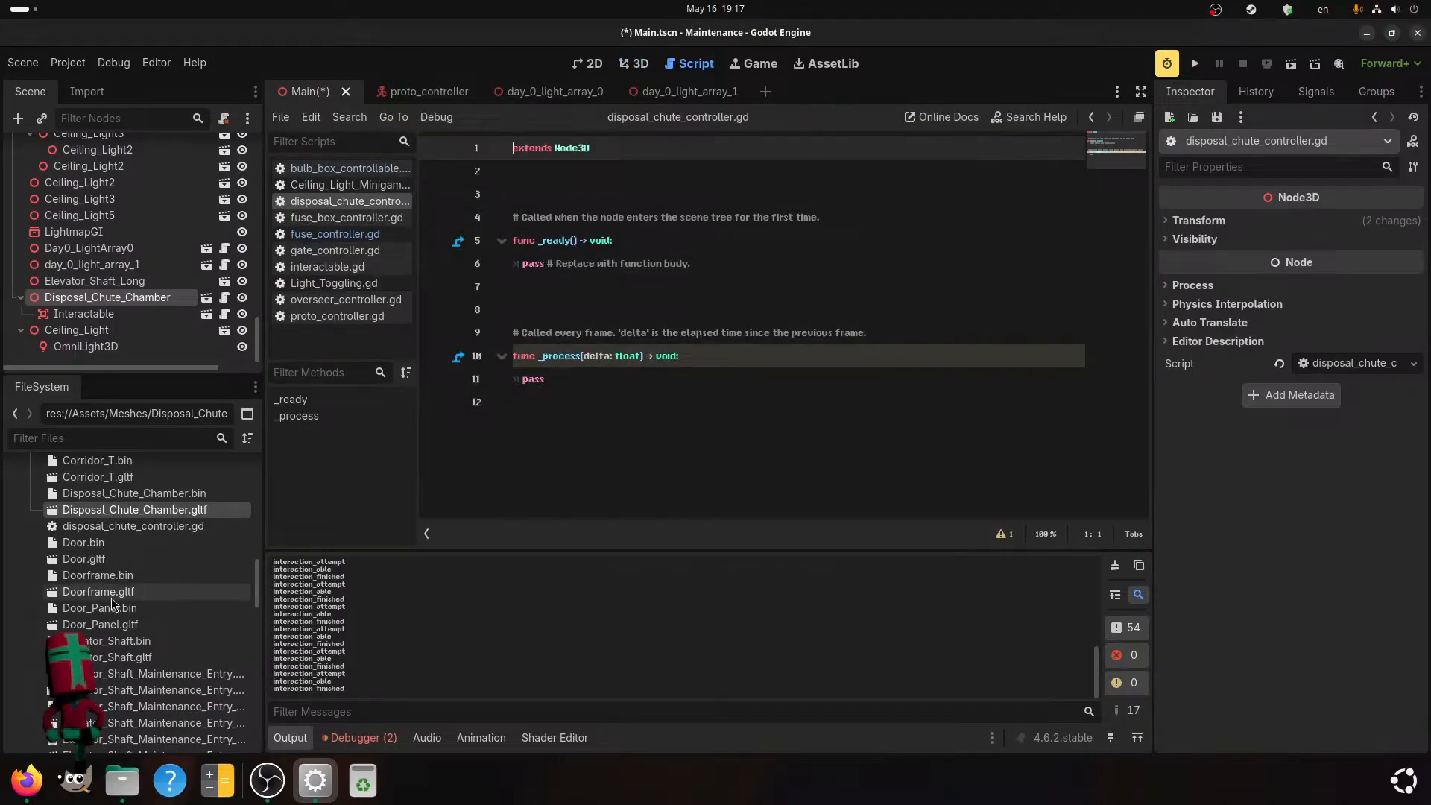
Move disposal_chute_controller.gd from the Meshes folder into res://Scripts, check it in the expanded folder, and clear the output log.
scroll(110, 596, up, 5)
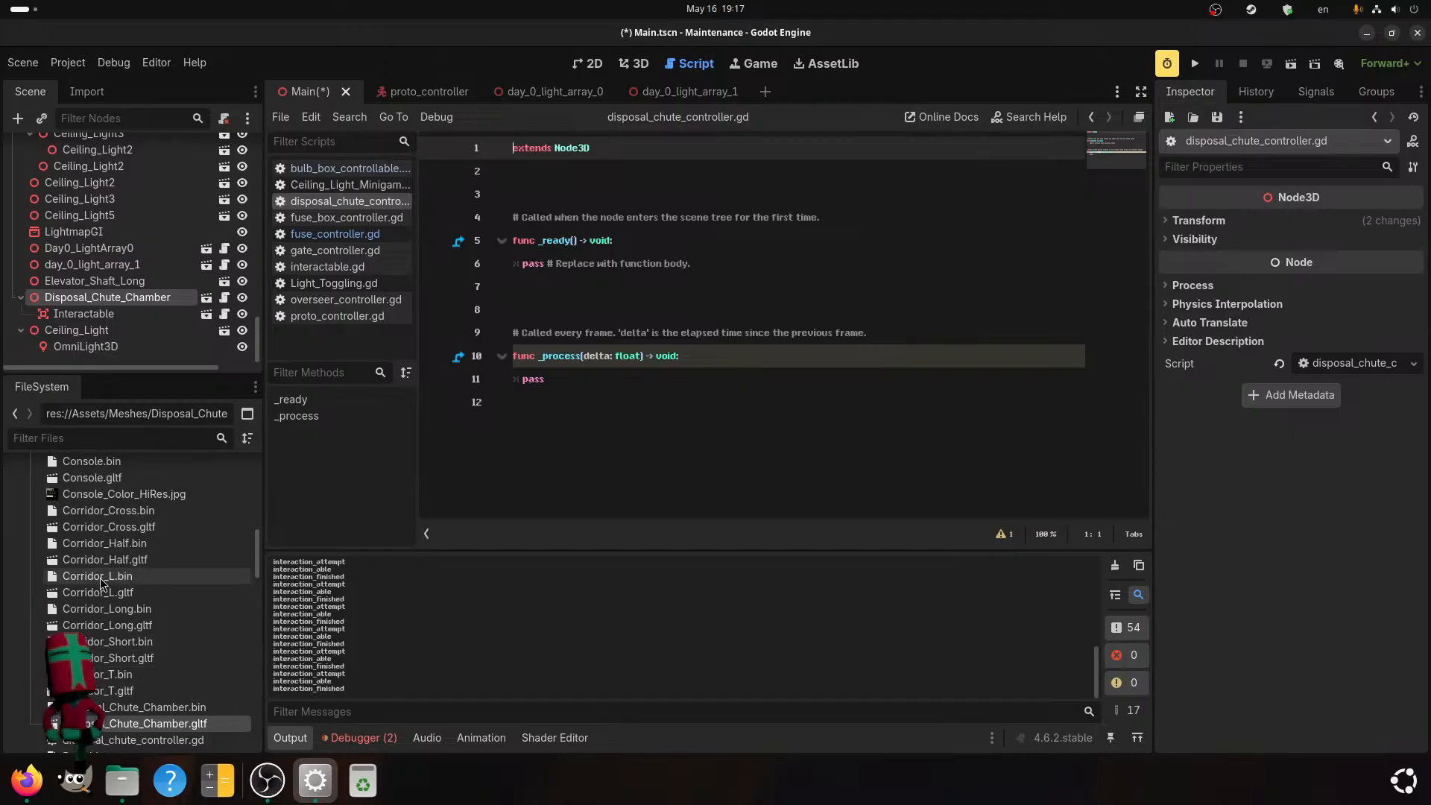
scroll(101, 583, down, 1)
scroll(112, 648, down, 2)
drag(131, 633, 93, 709)
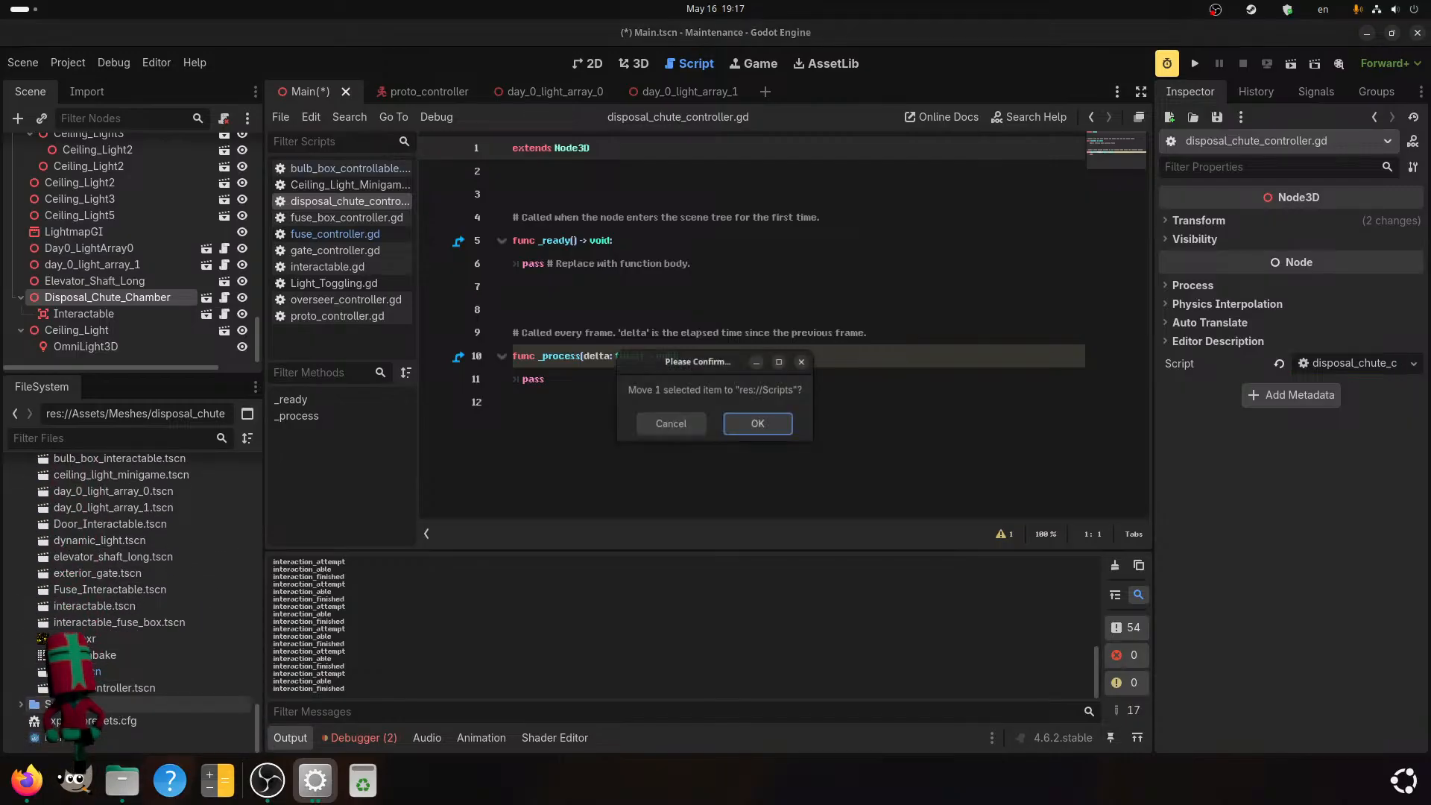
click(761, 427)
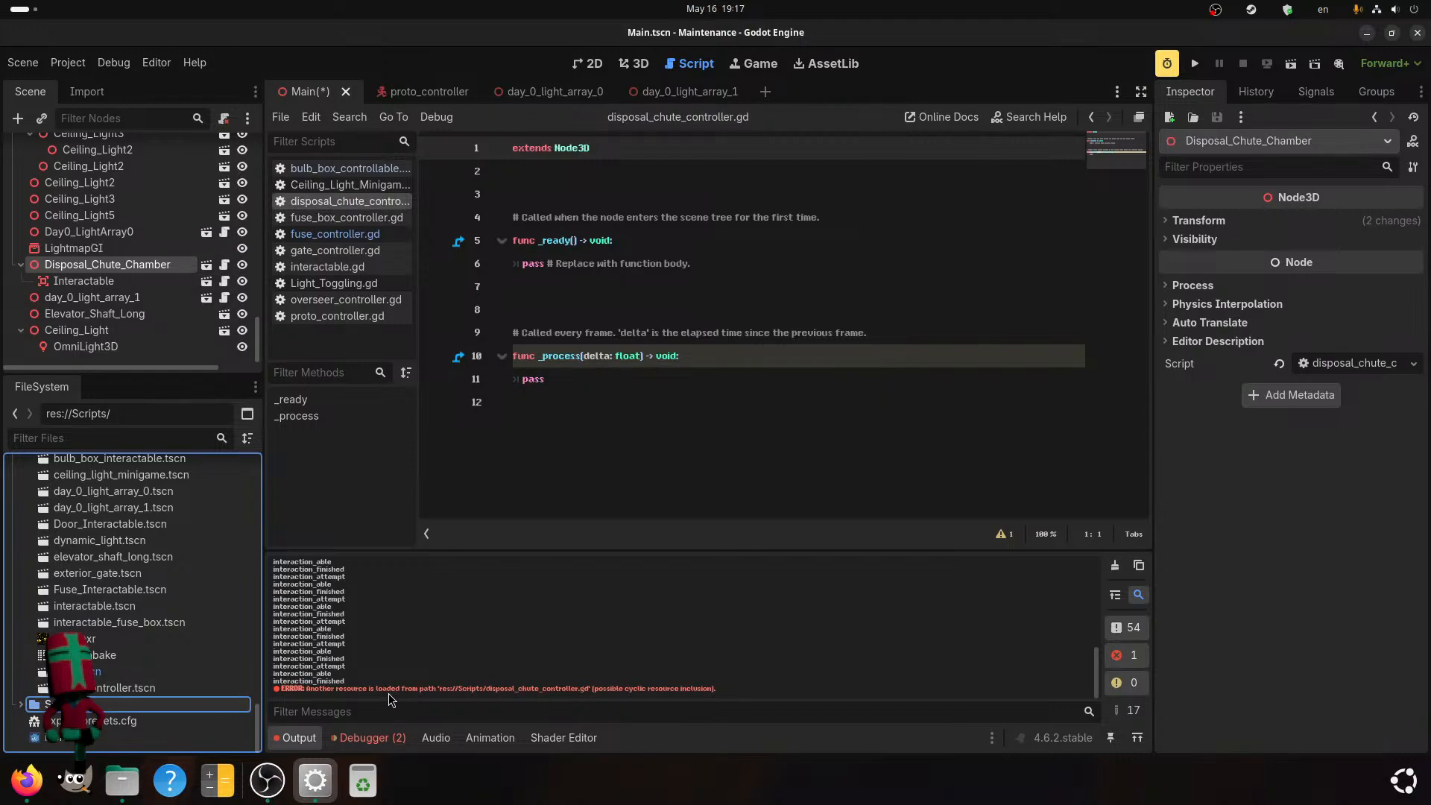
click(24, 706)
scroll(52, 712, down, 7)
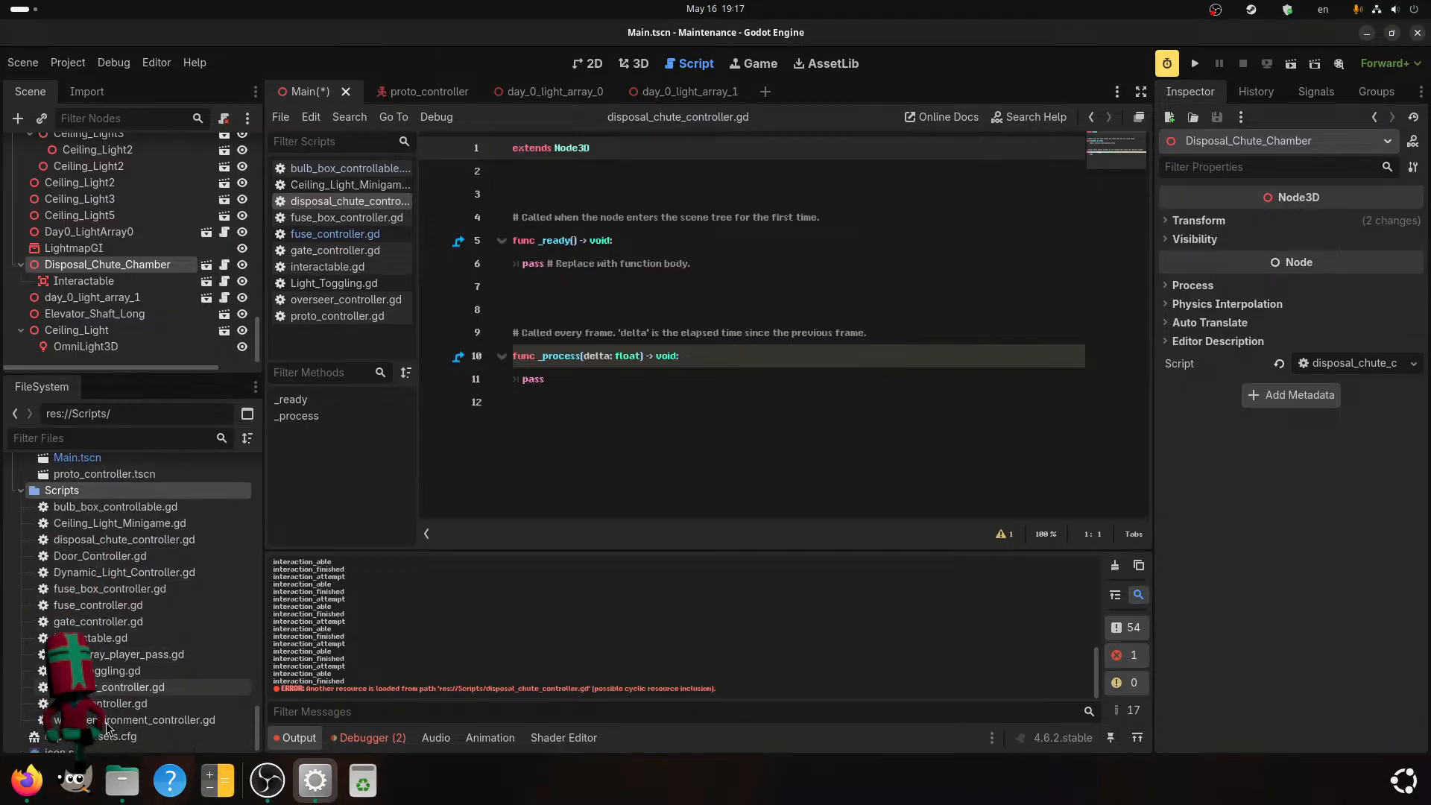
click(1115, 565)
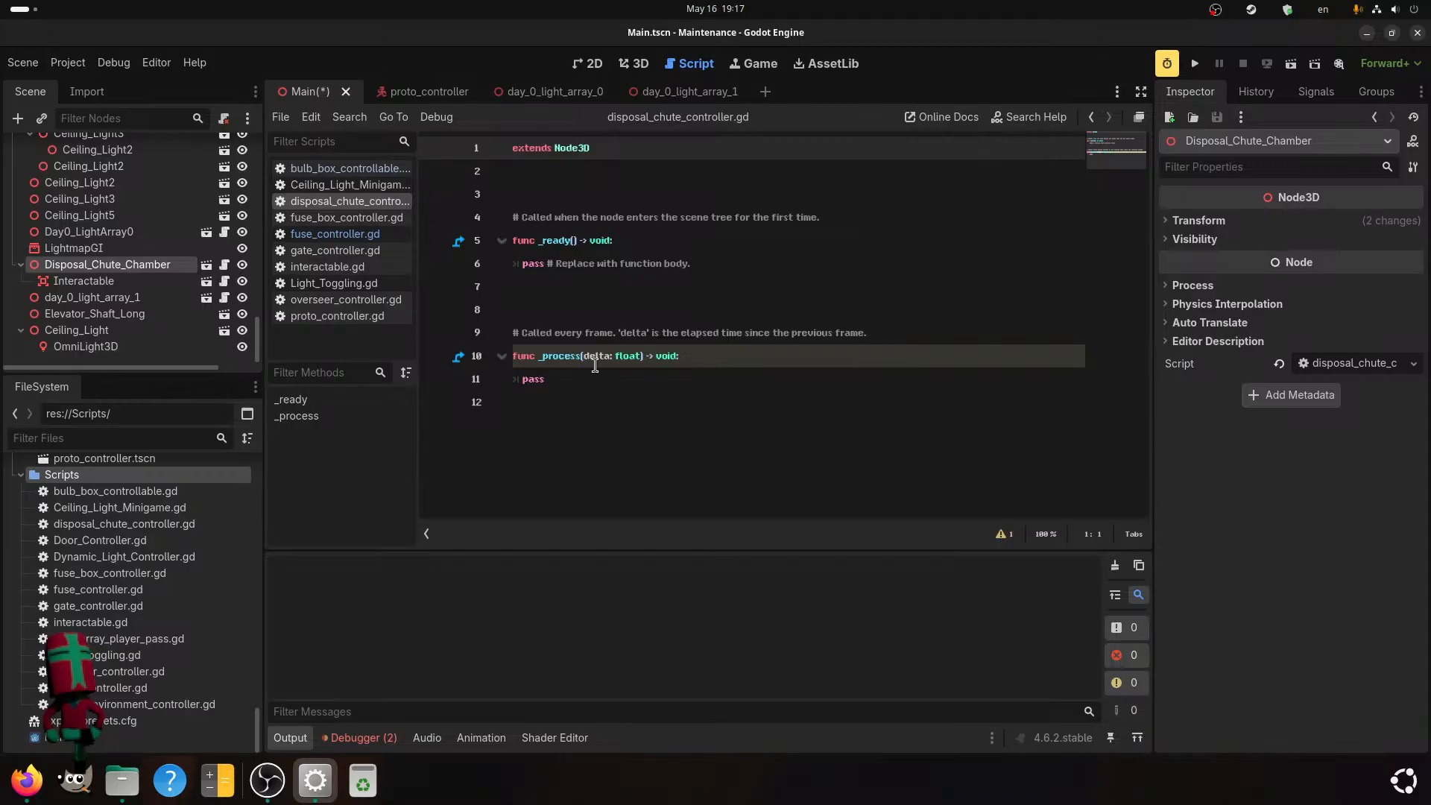
Look over the new script's template code and examine the signals available on the chute chamber's Interactable node.
click(566, 177)
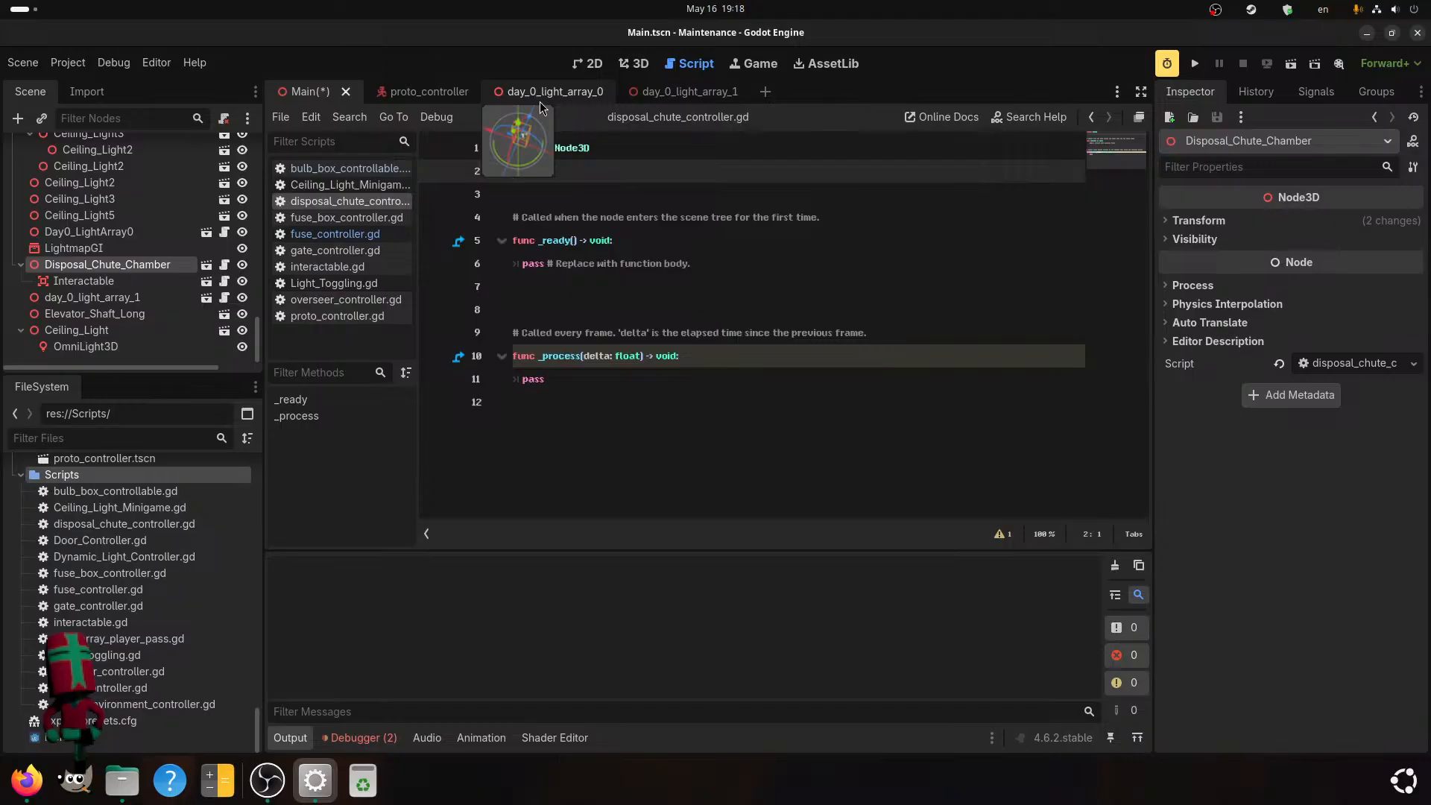
drag(703, 264, 510, 270)
click(711, 261)
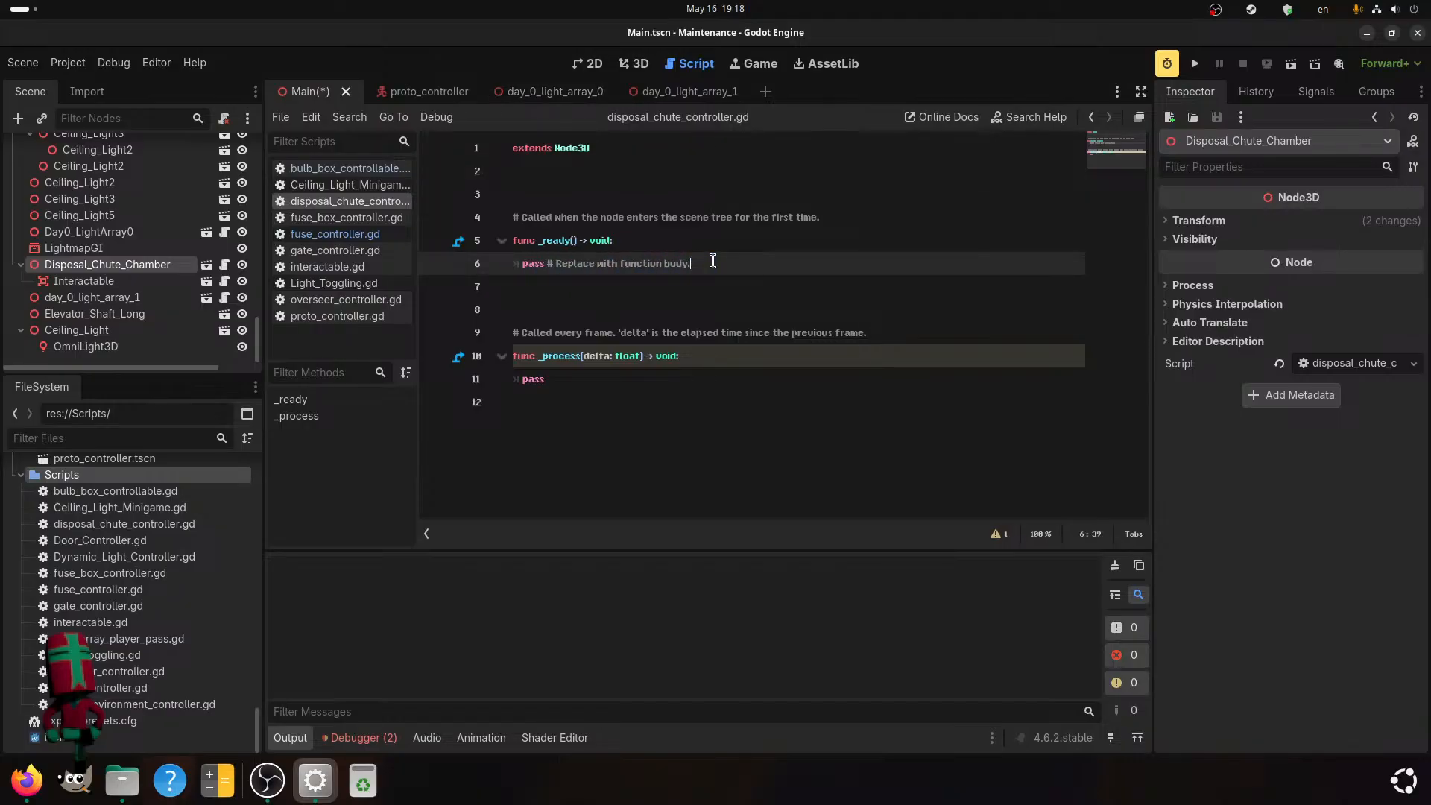
click(137, 283)
click(1315, 93)
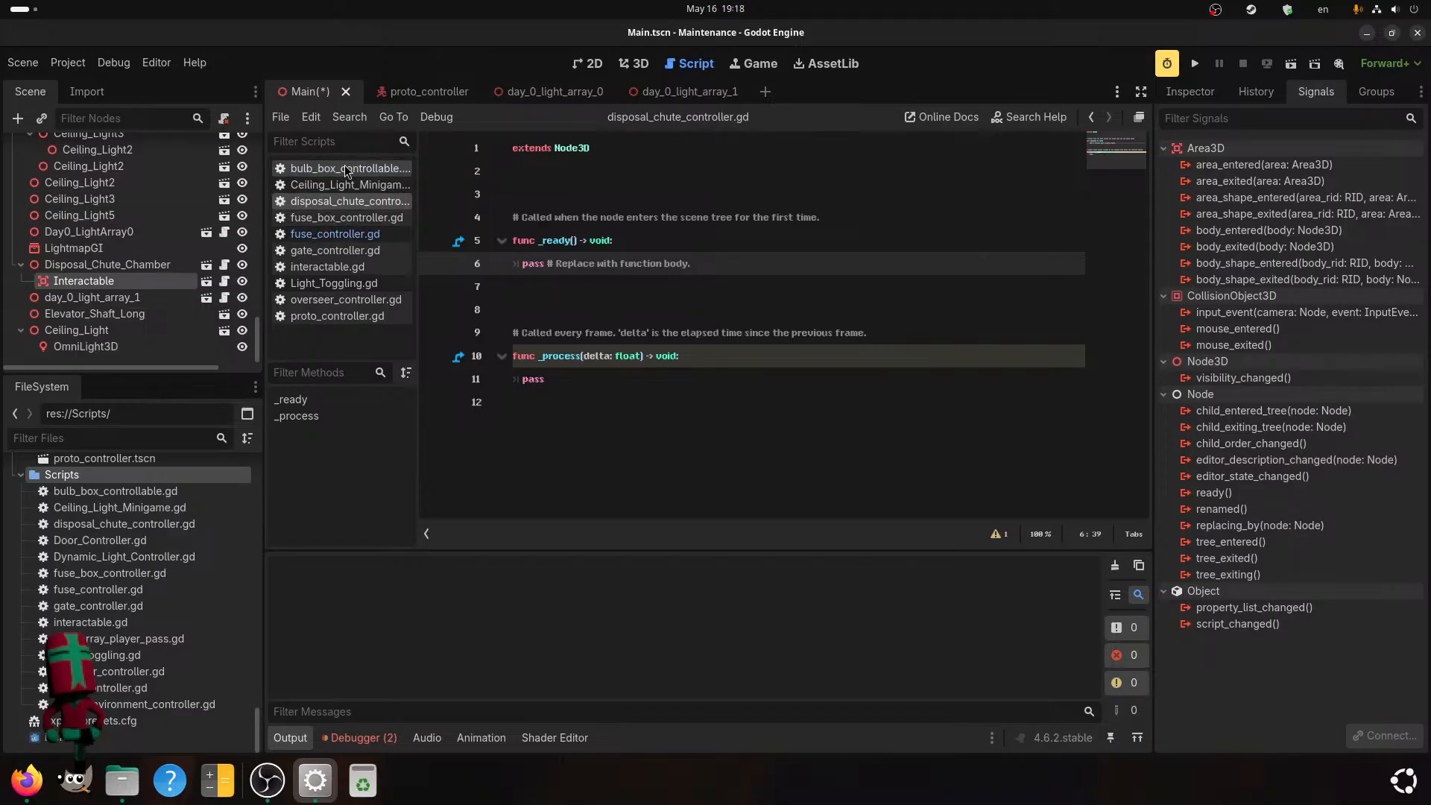
Copy the code from the interactable variable declaration through the _on_interact() header in fuse_box_controller.gd.
click(346, 214)
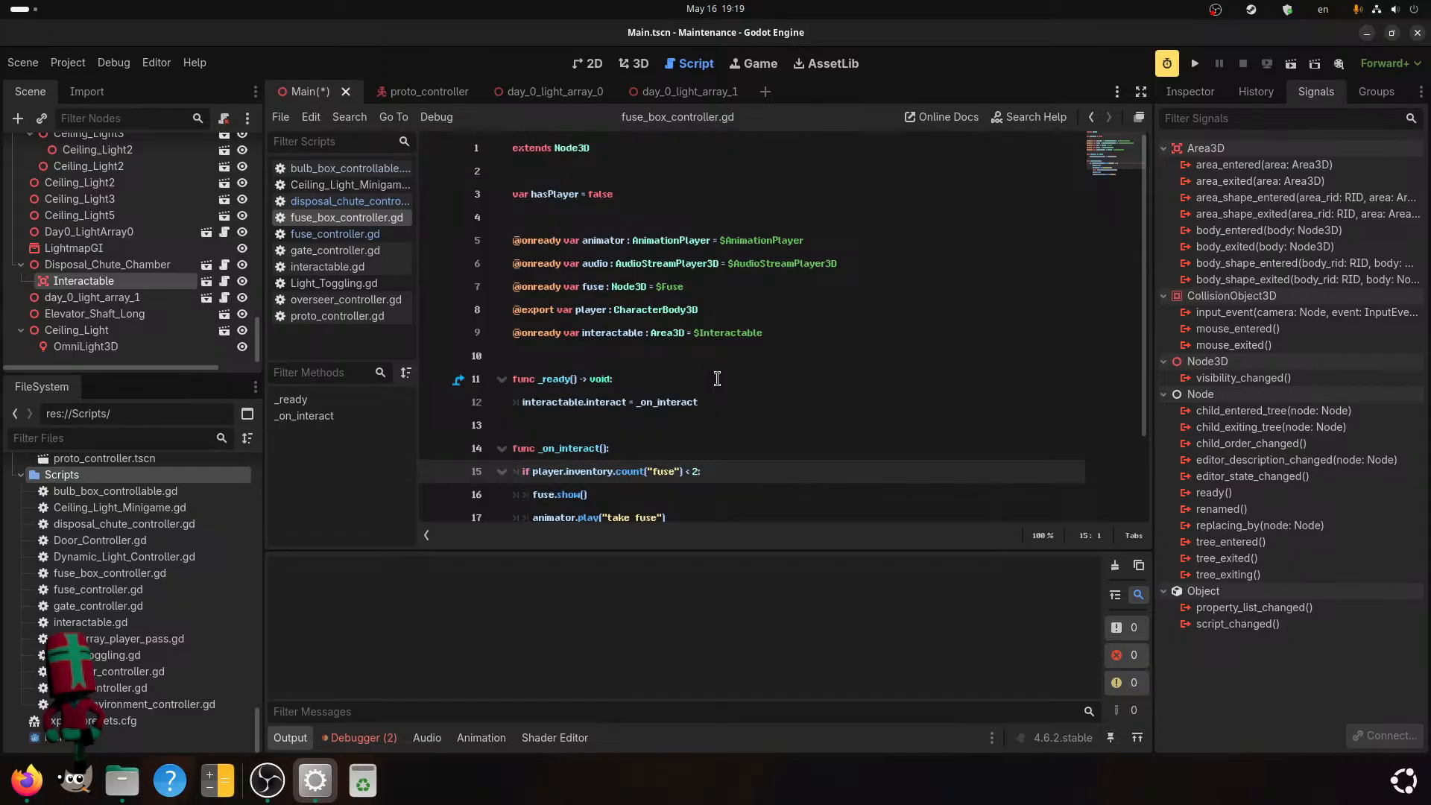
scroll(750, 412, down, 1)
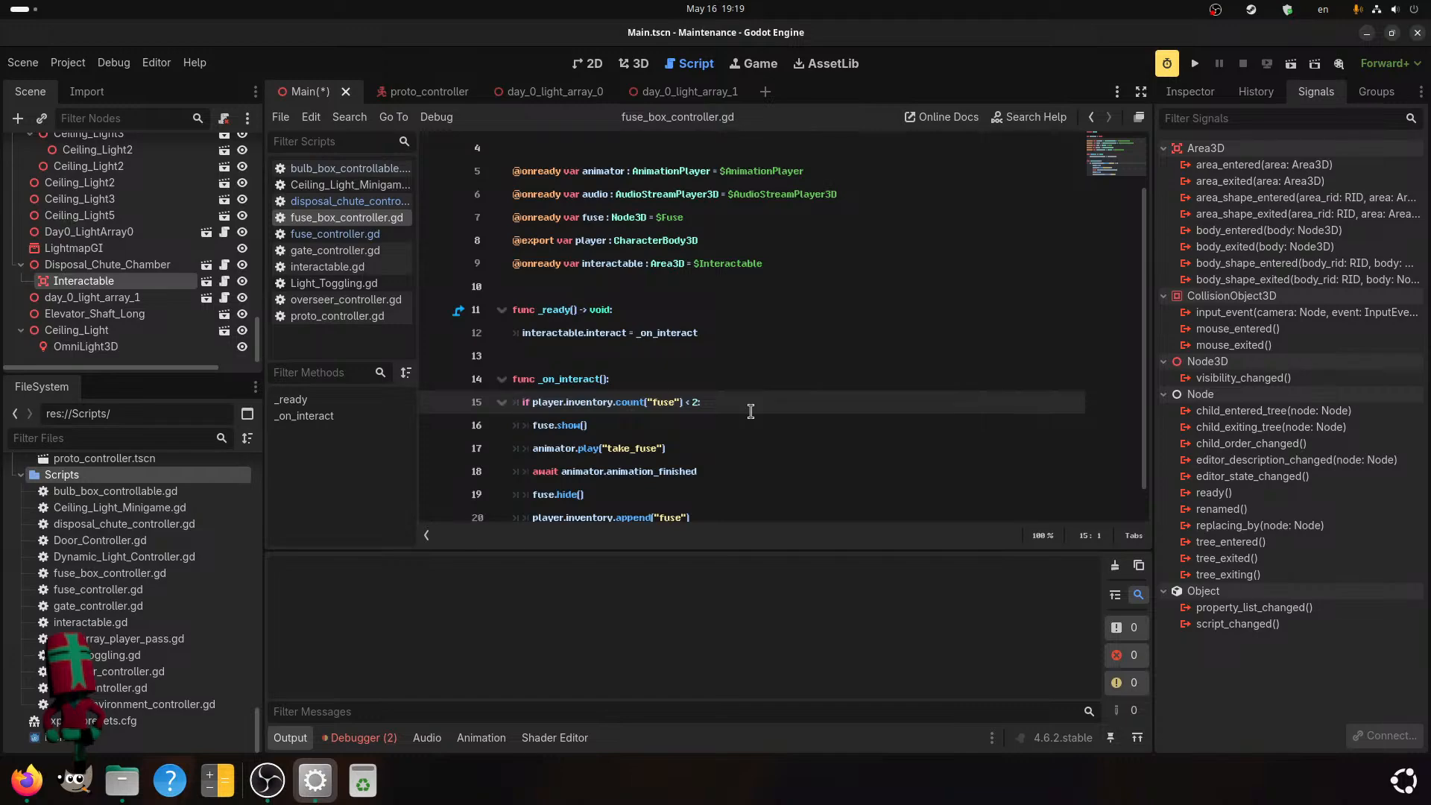
drag(648, 380, 505, 305)
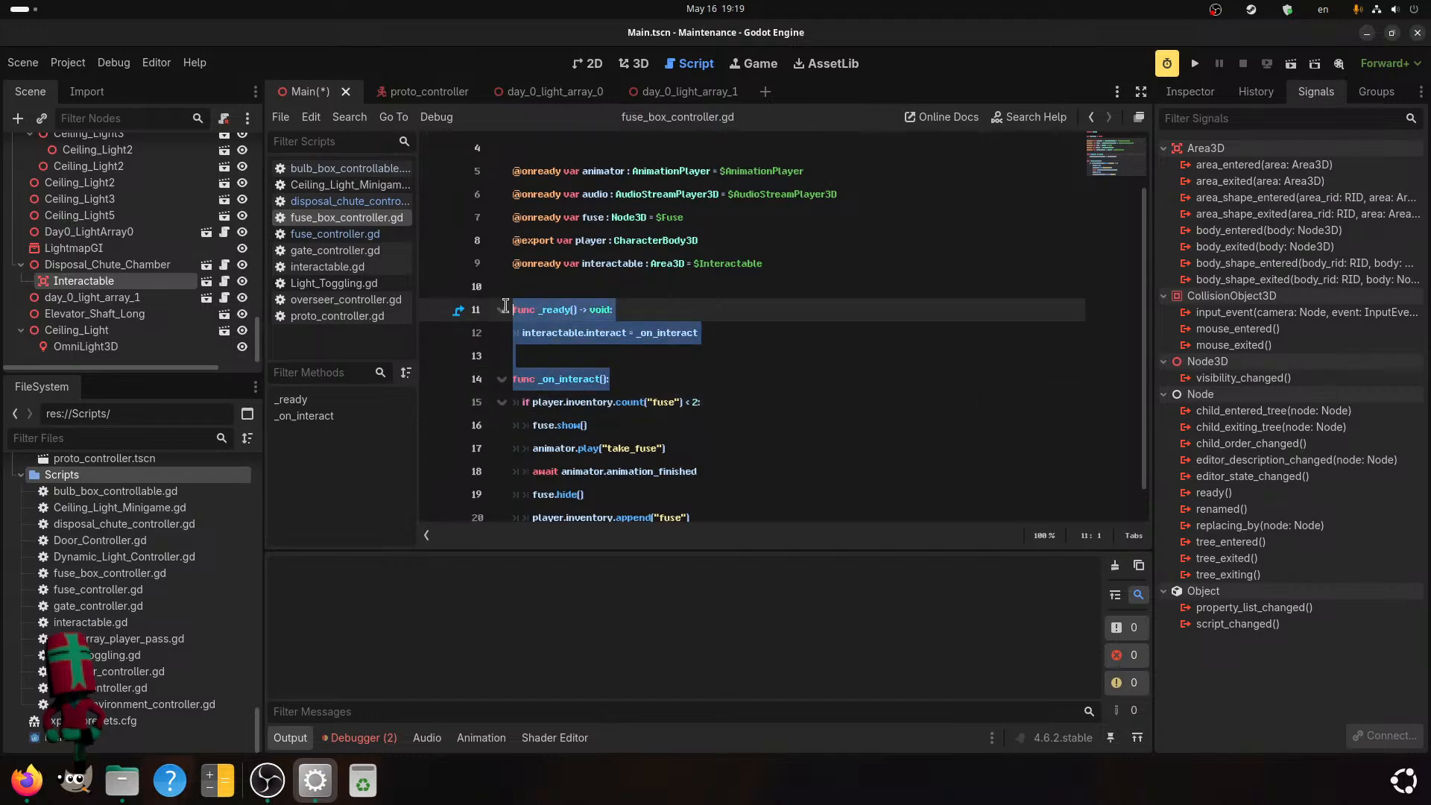
scroll(694, 446, up, 1)
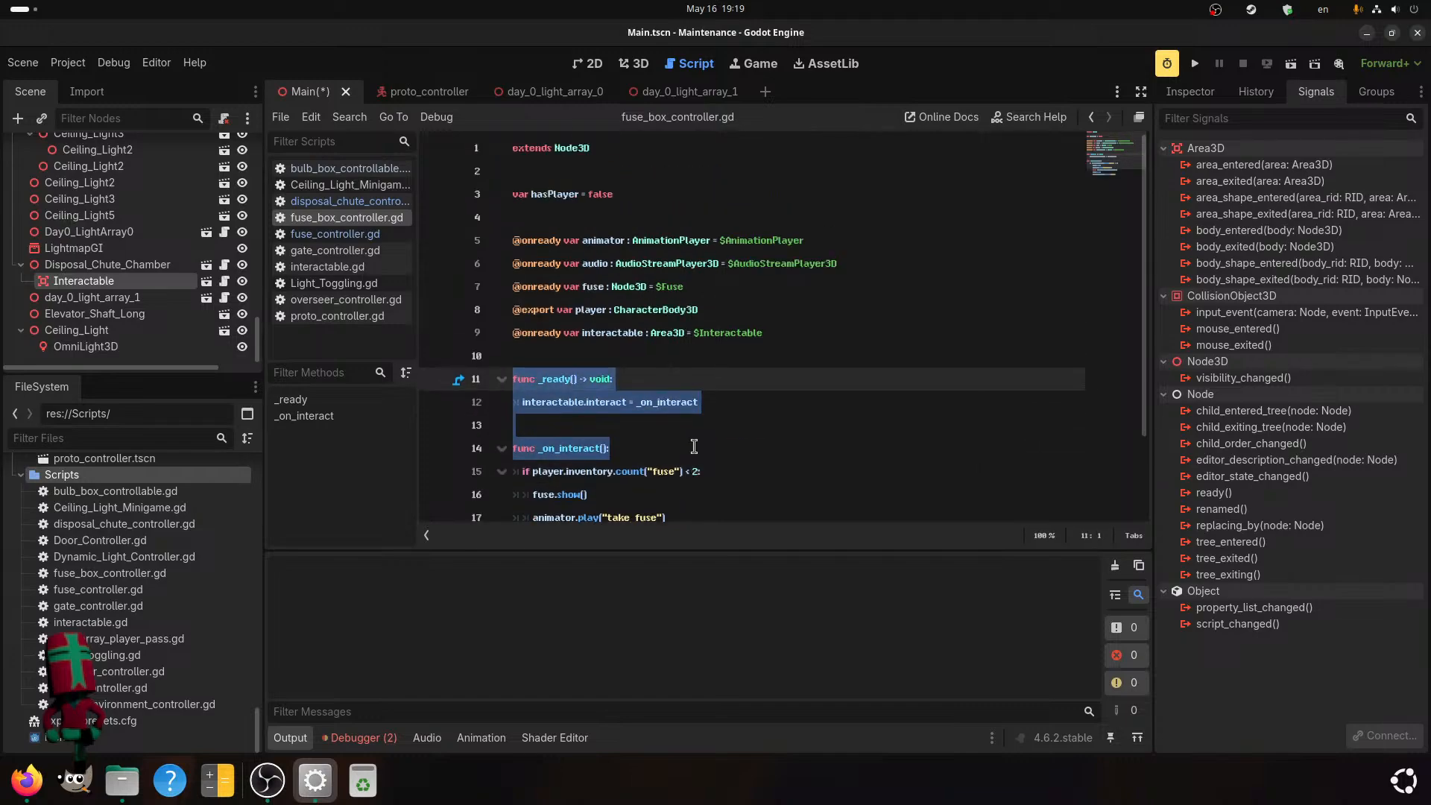
click(651, 441)
key(shift+Up)
key(shift+Up)
key(shift+Up)
key(shift+Up)
key(shift+Up)
key(shift+Home)
key(ctrl+c)
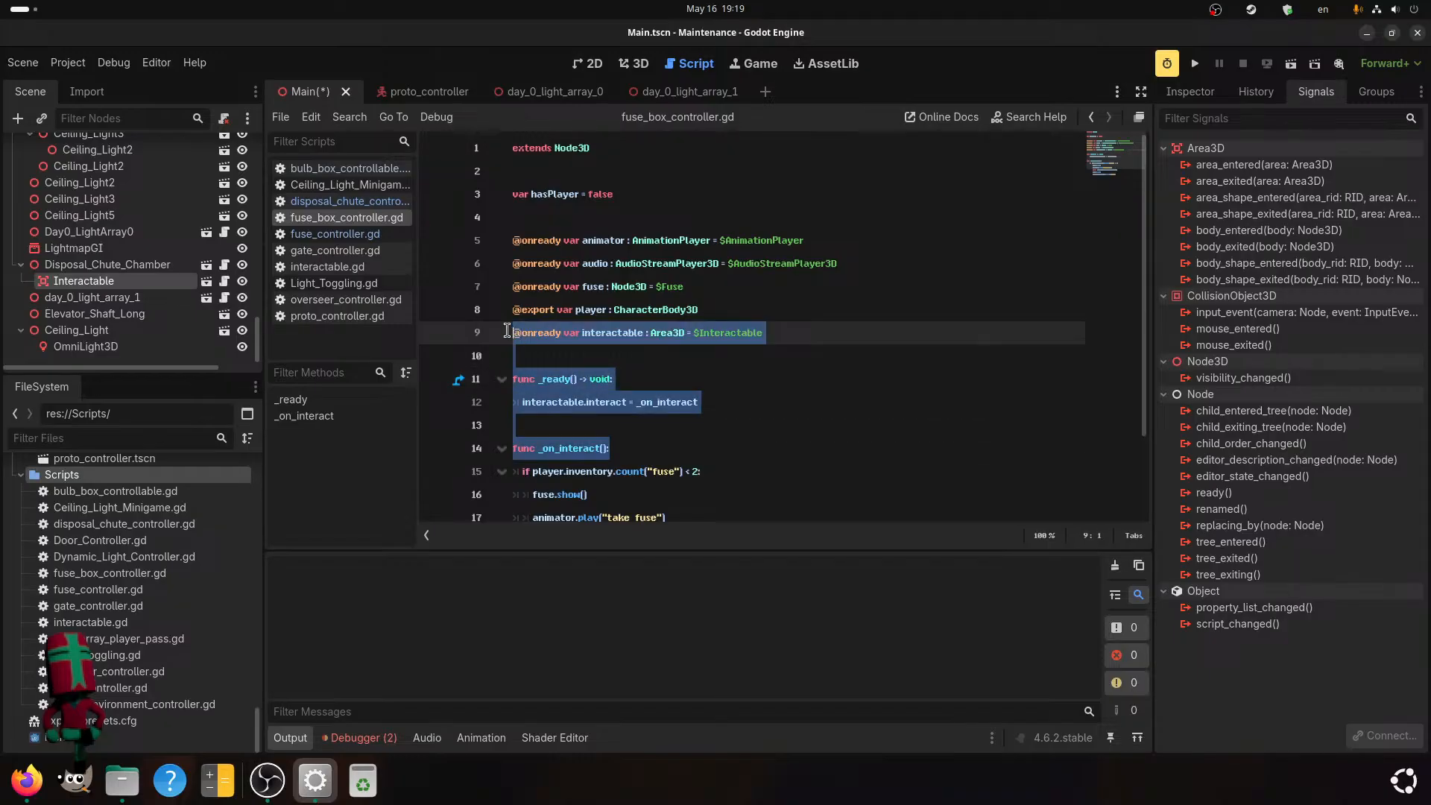
click(679, 453)
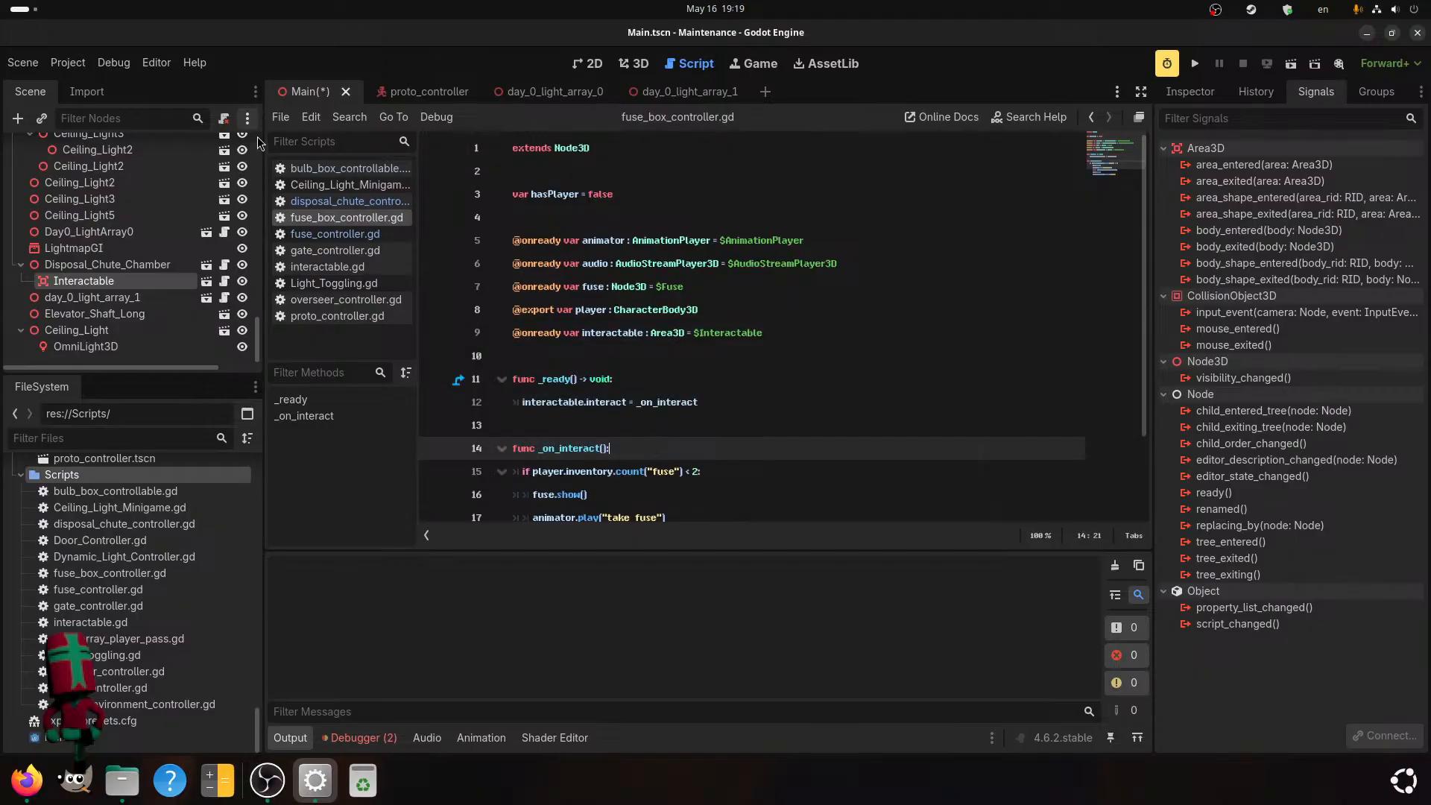
Replace the template functions in disposal_chute_controller.gd with the copied interactable variable, _ready() and _on_interact() header.
click(339, 201)
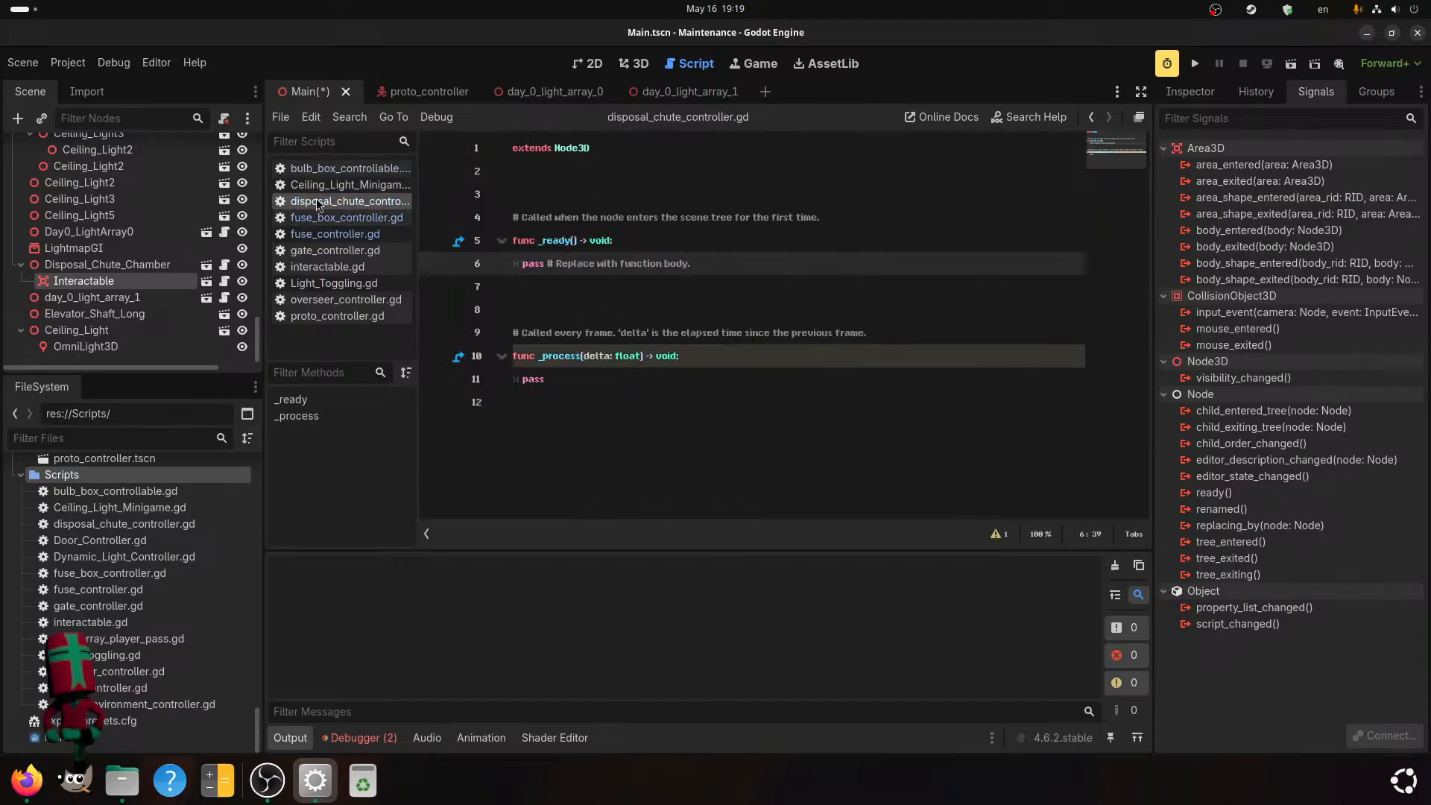
drag(568, 383, 485, 220)
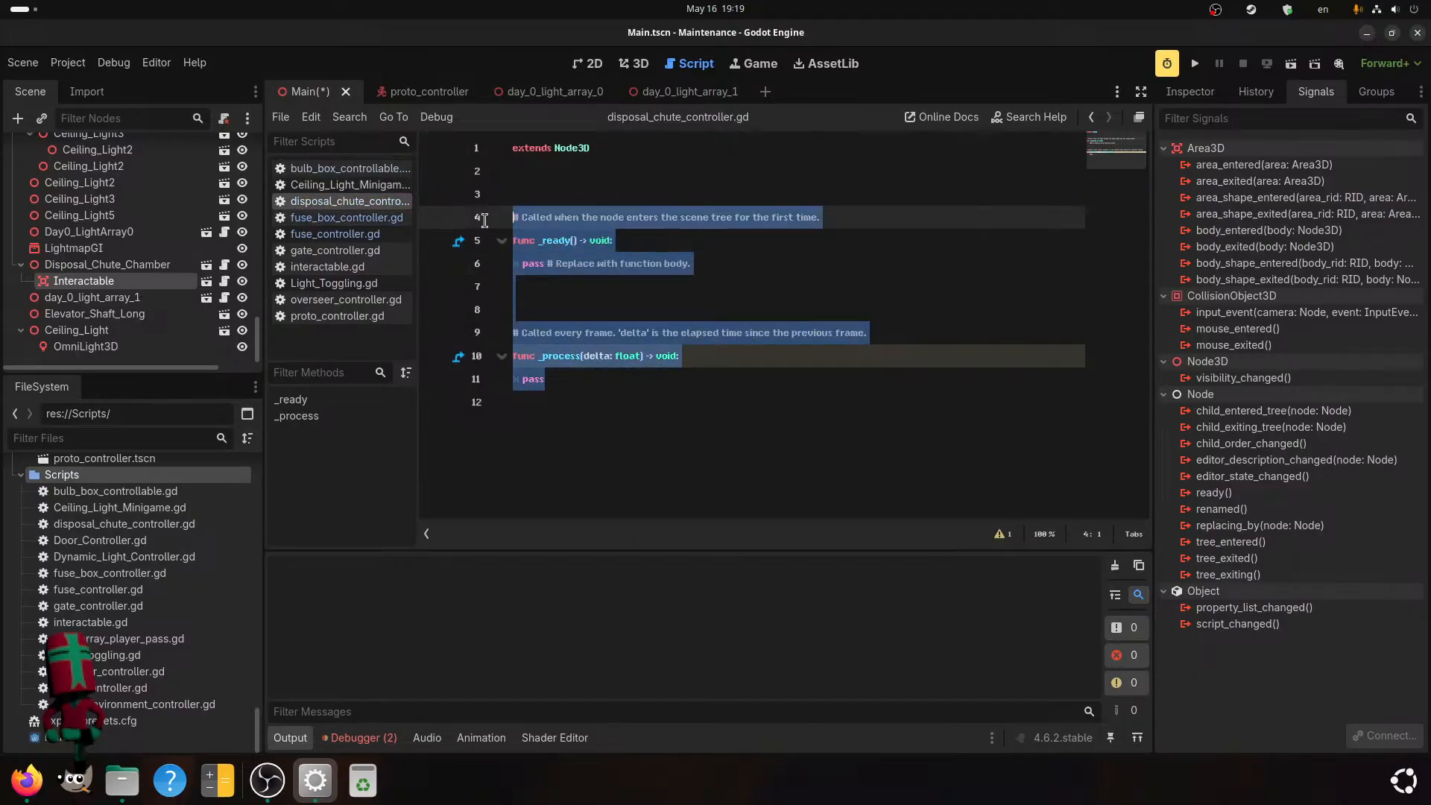
key(ctrl+v)
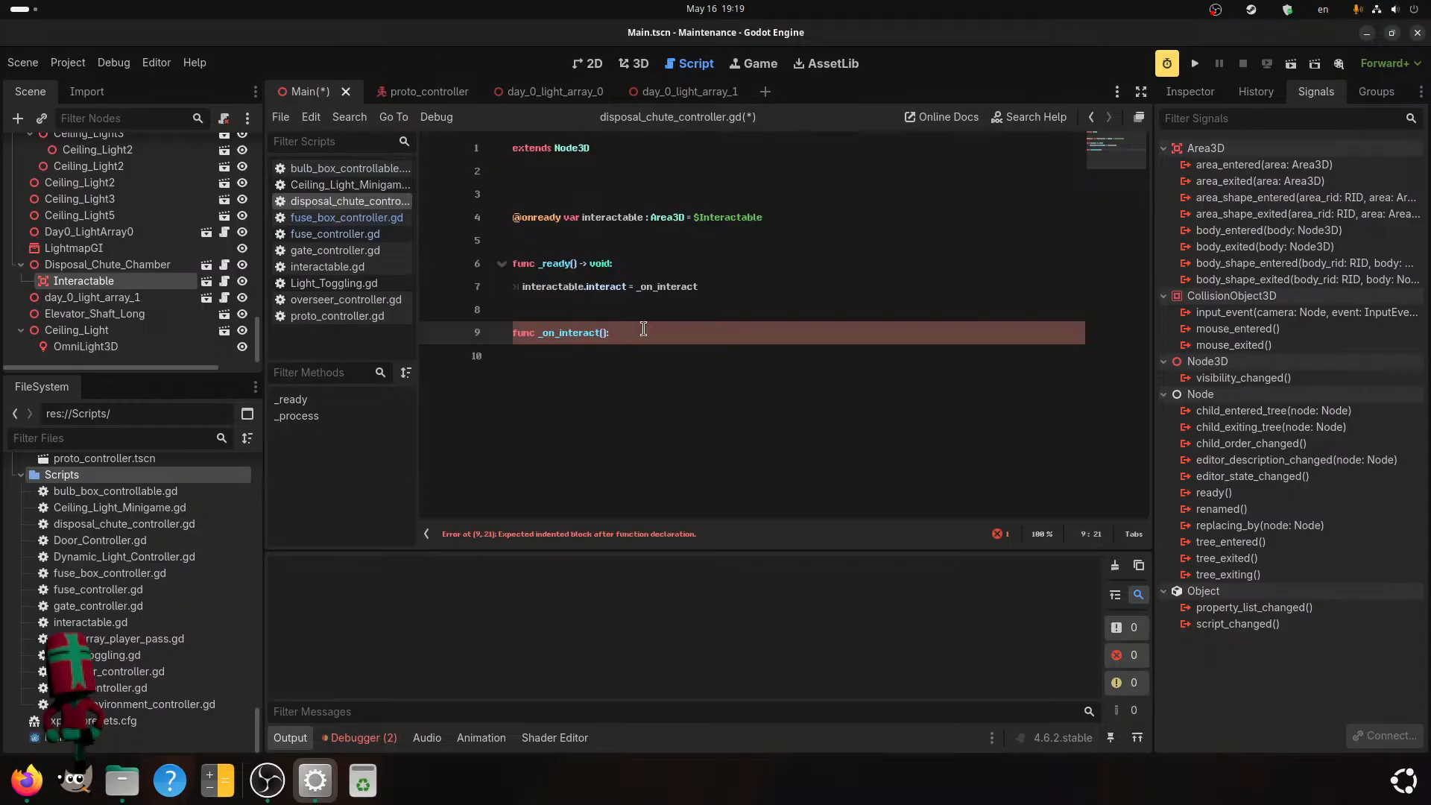
Give _on_interact() a pass statement as its body and leave empty lines below it.
key(Return)
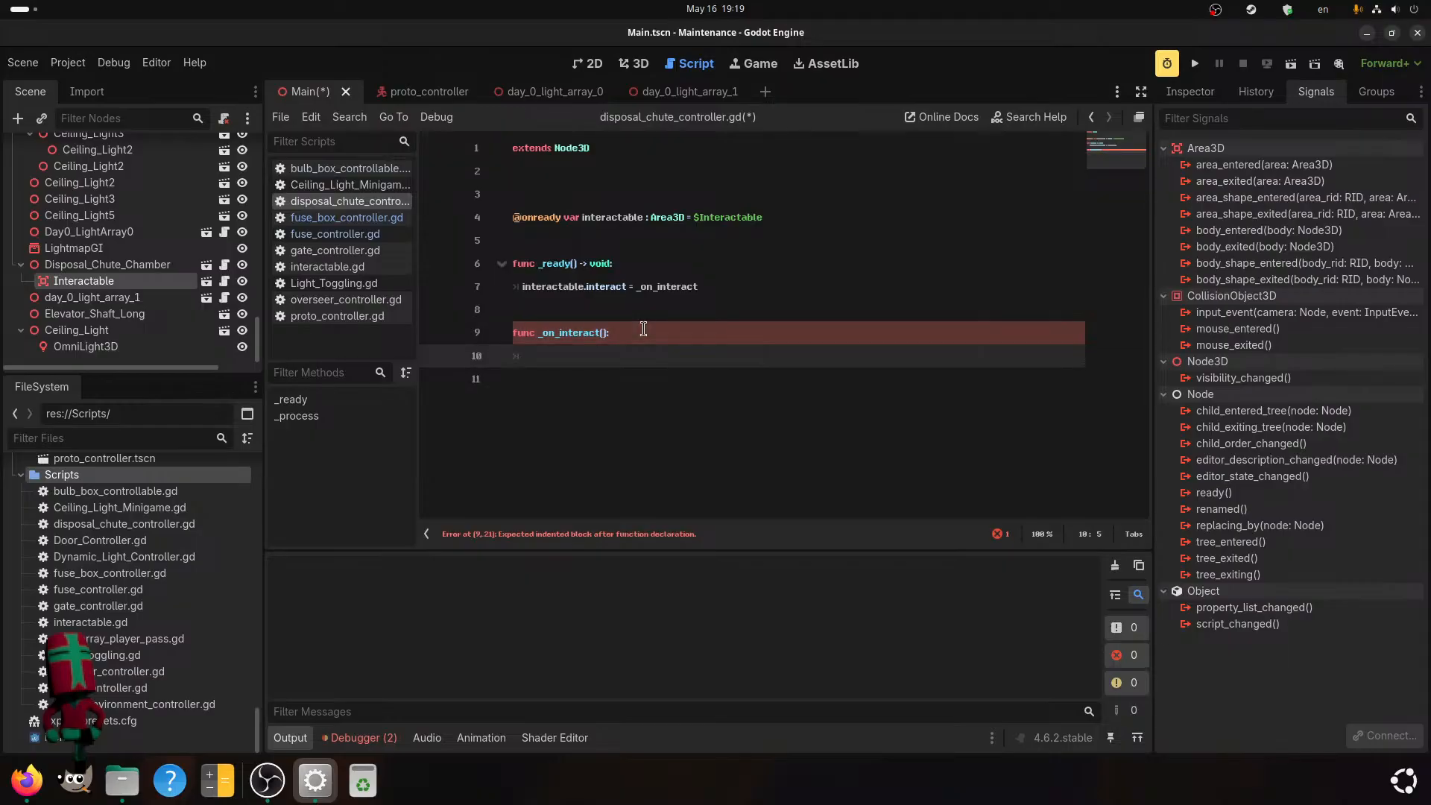
text(pass)
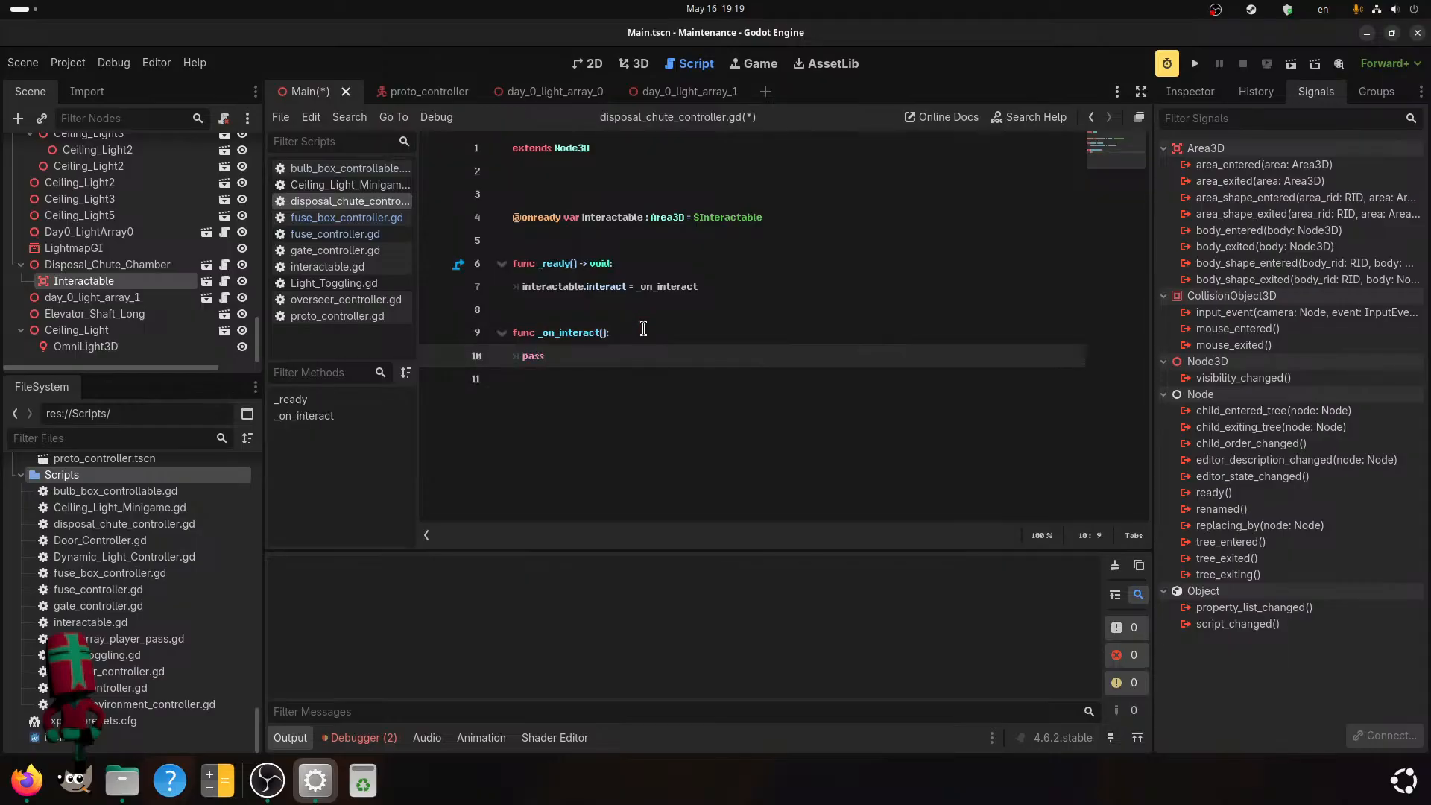
key(Return)
key(BackSpace)
key(BackSpace)
key(Return)
key(BackSpace)
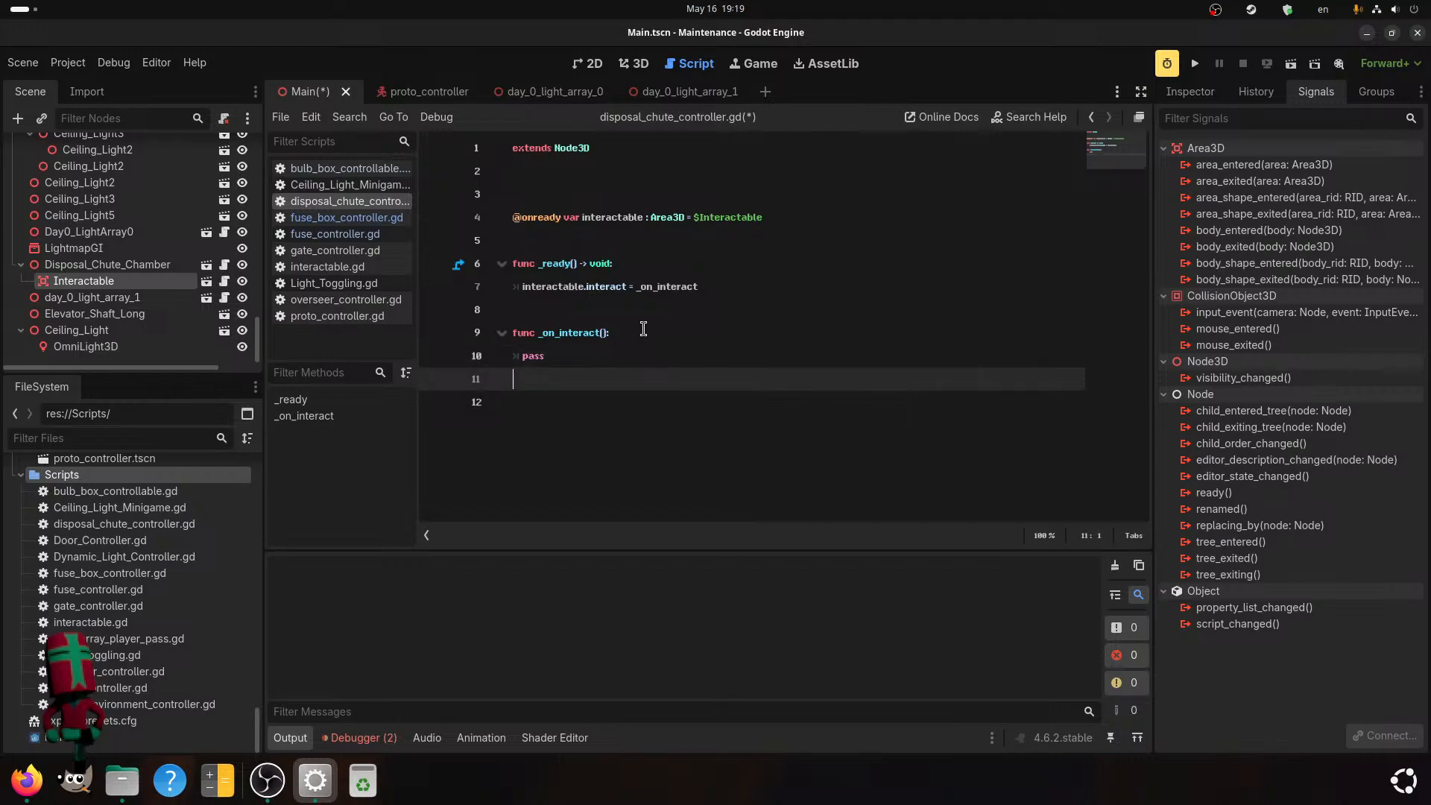
key(Return)
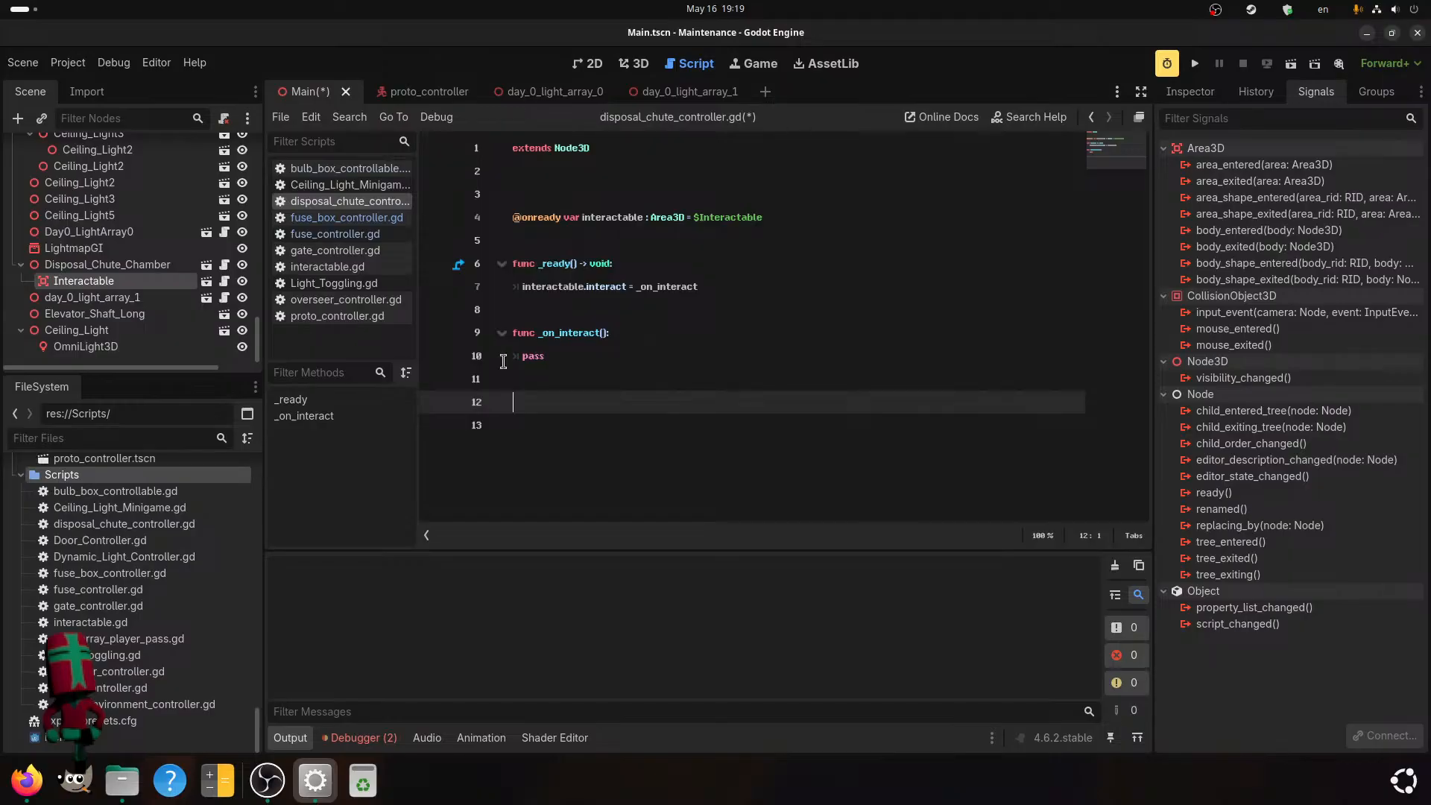
Switch to the file manager, look through the Fonts folder in Documents, and close the window.
click(122, 781)
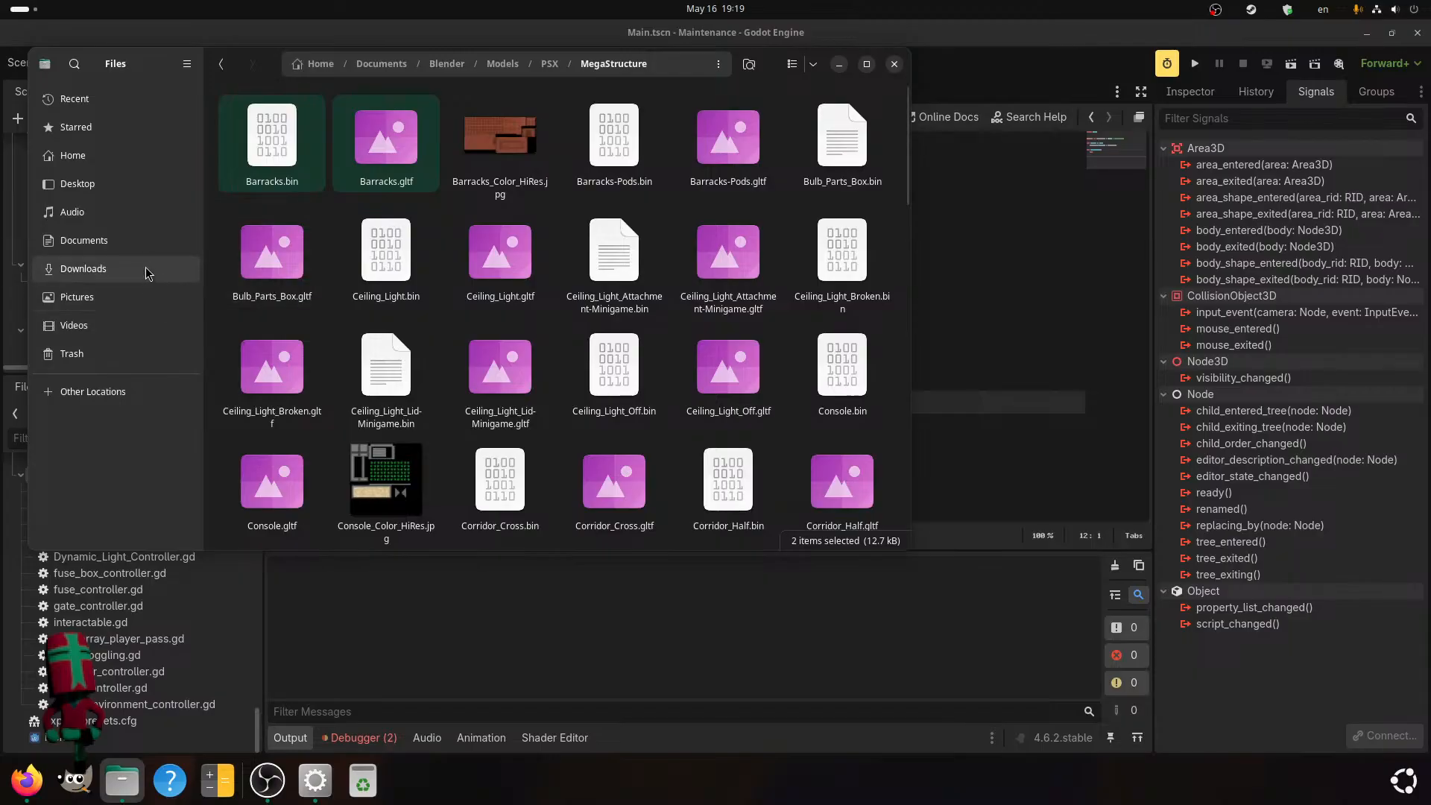
click(145, 245)
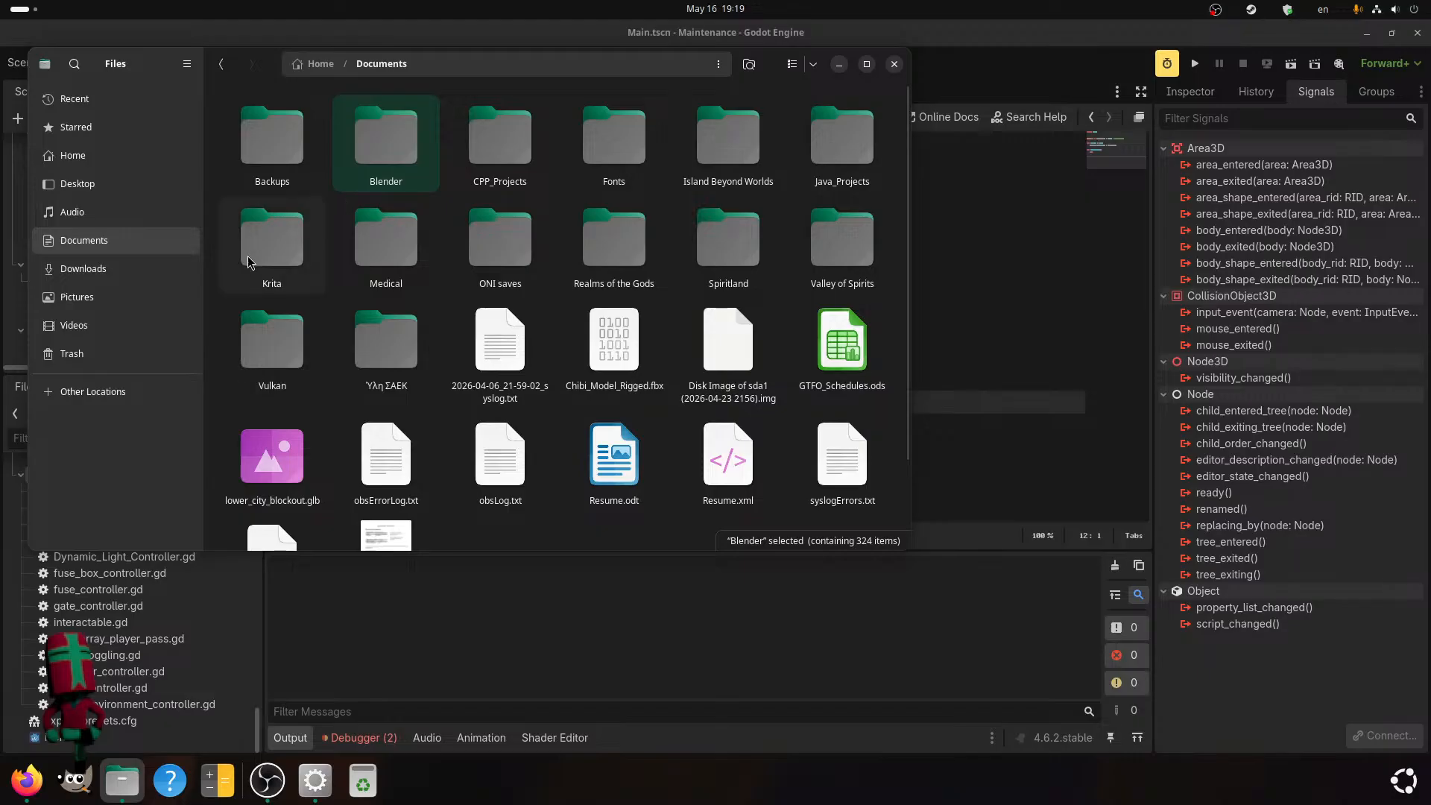
double_click(603, 173)
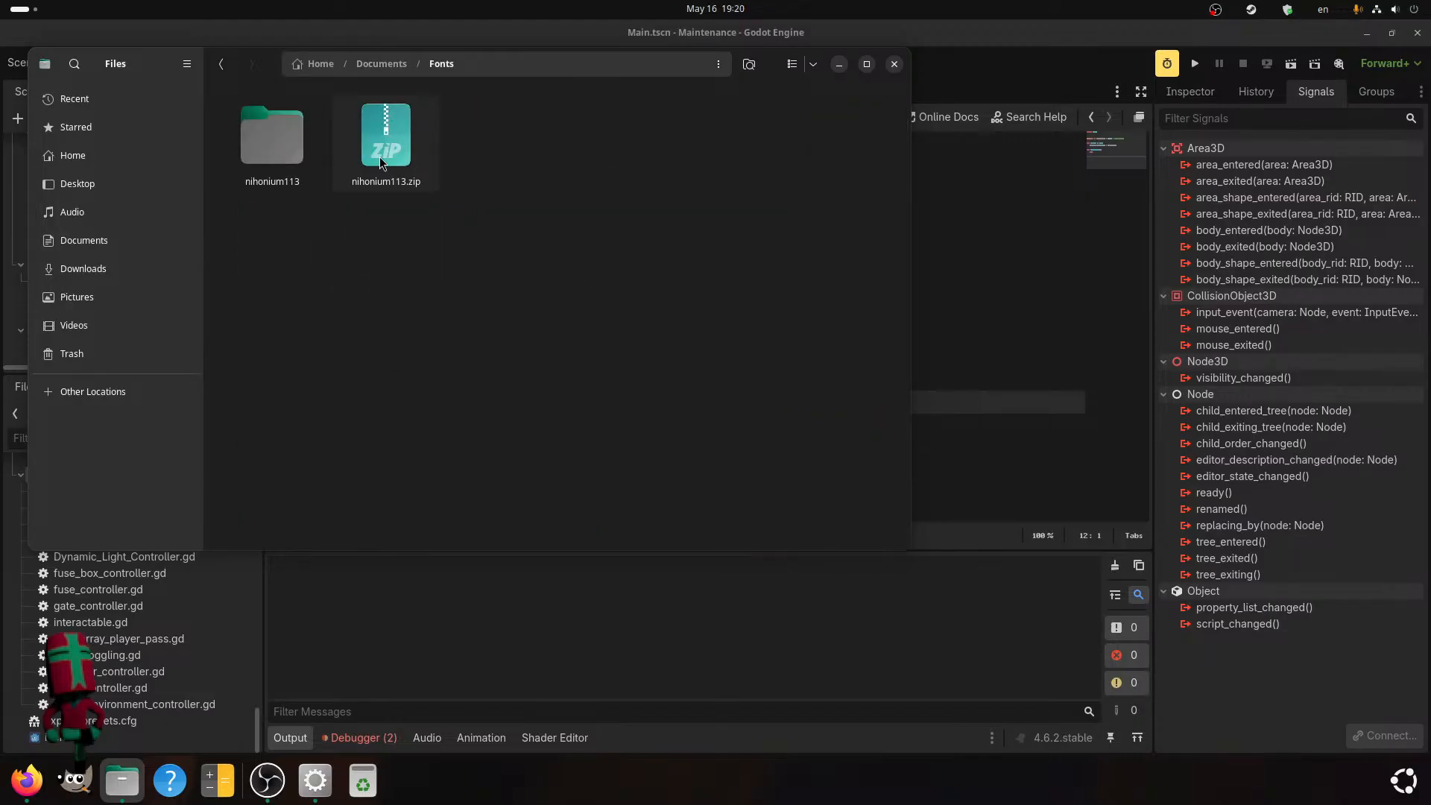
click(894, 64)
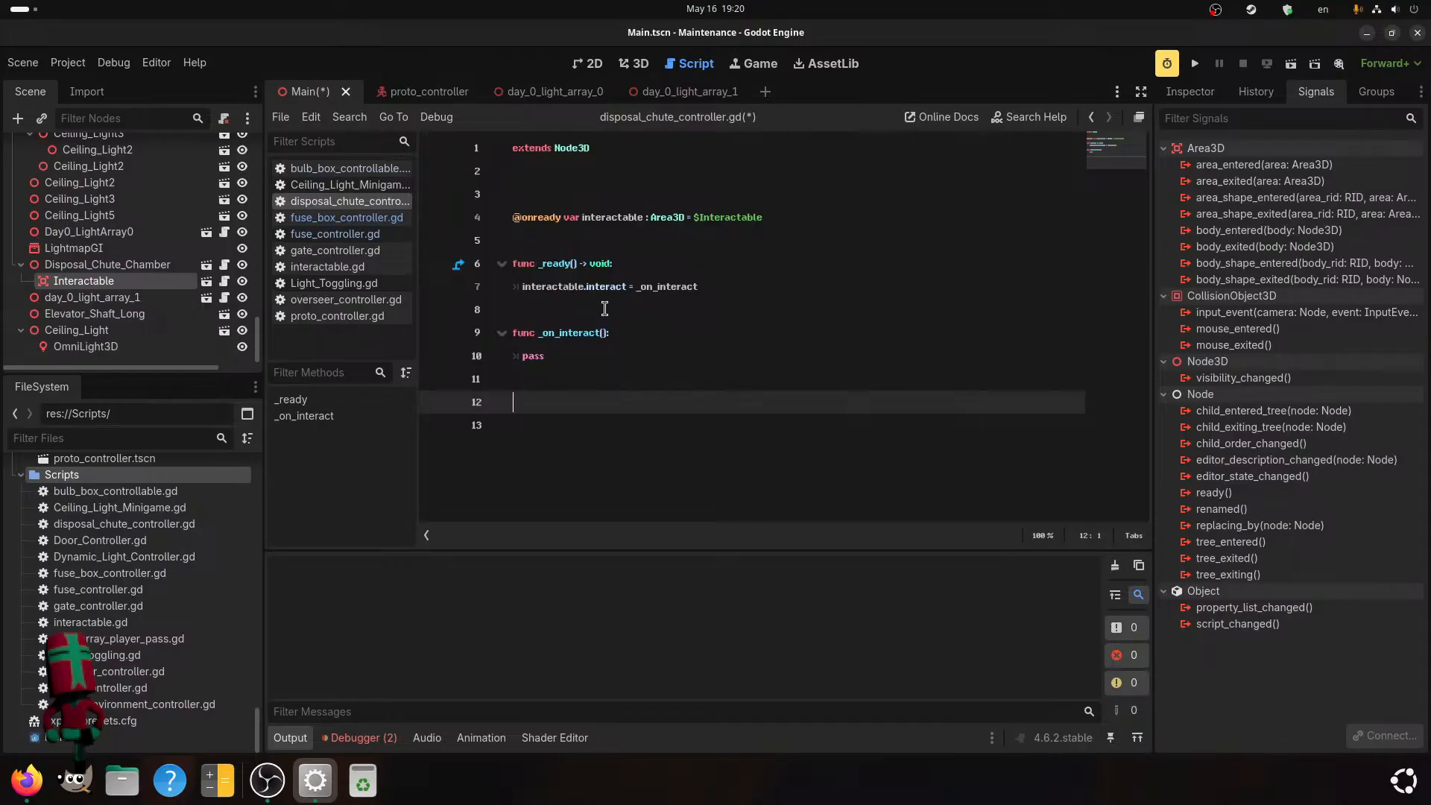
Set the code font size to 20 in the editor settings, check the other font options, and close the settings.
click(70, 60)
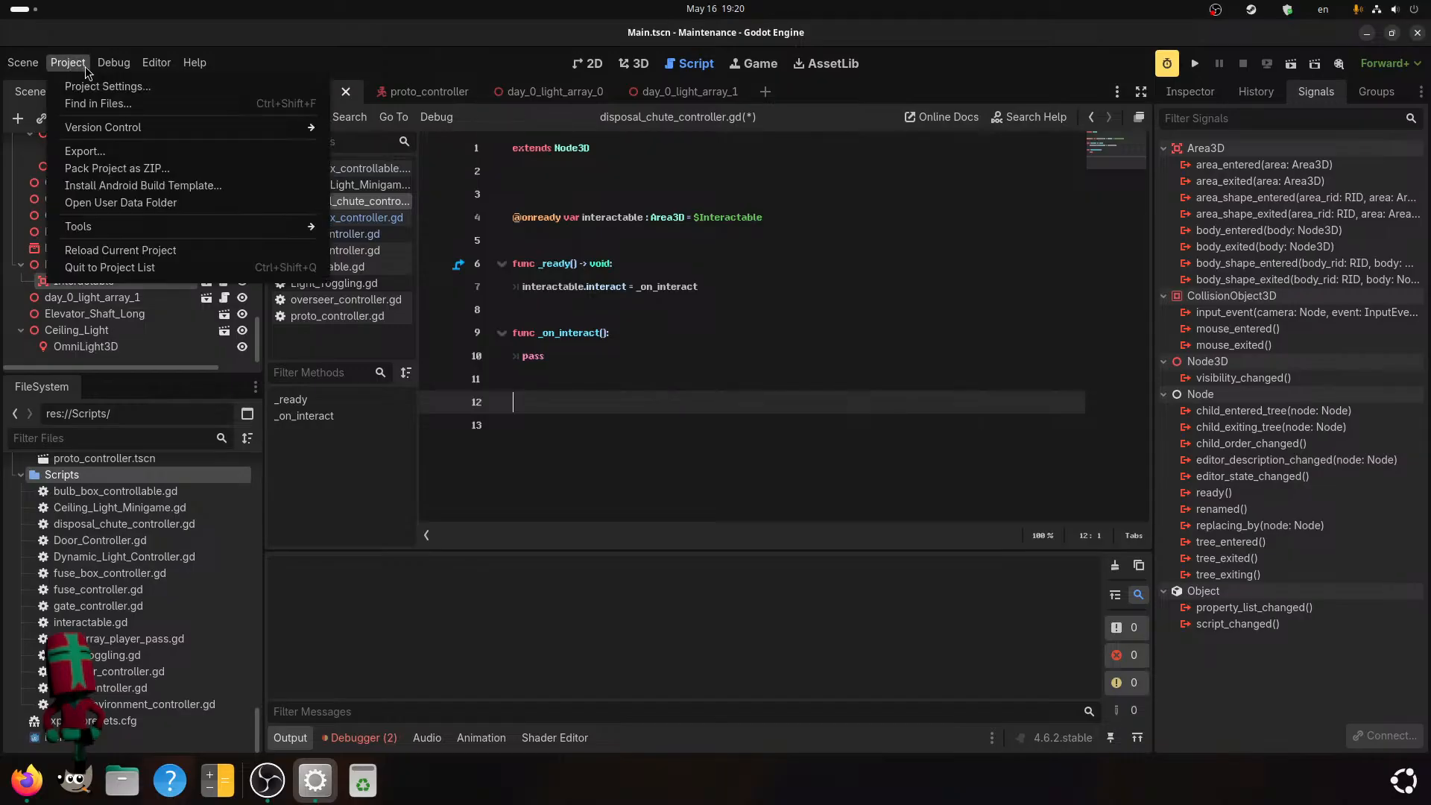
mouse_move(145, 61)
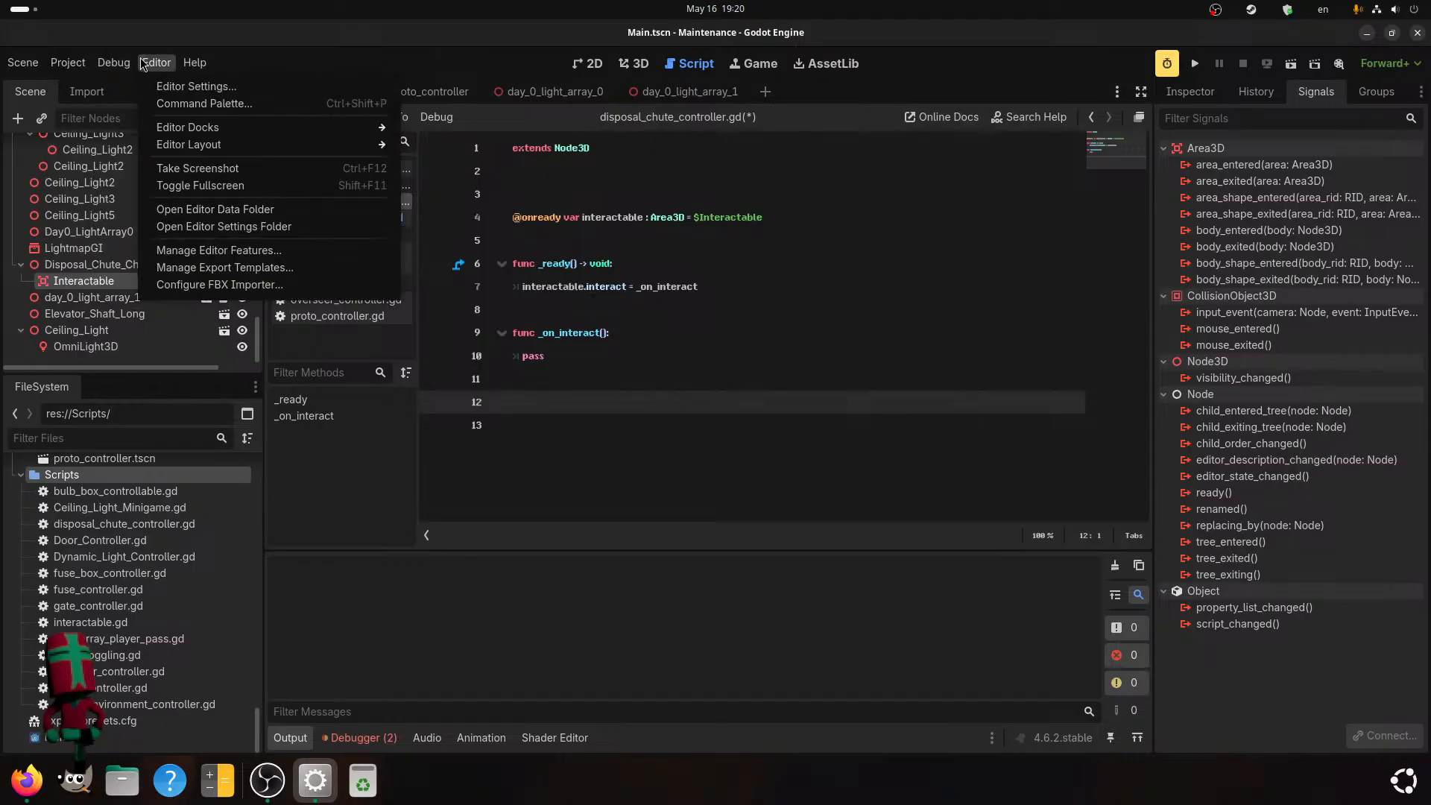
click(183, 87)
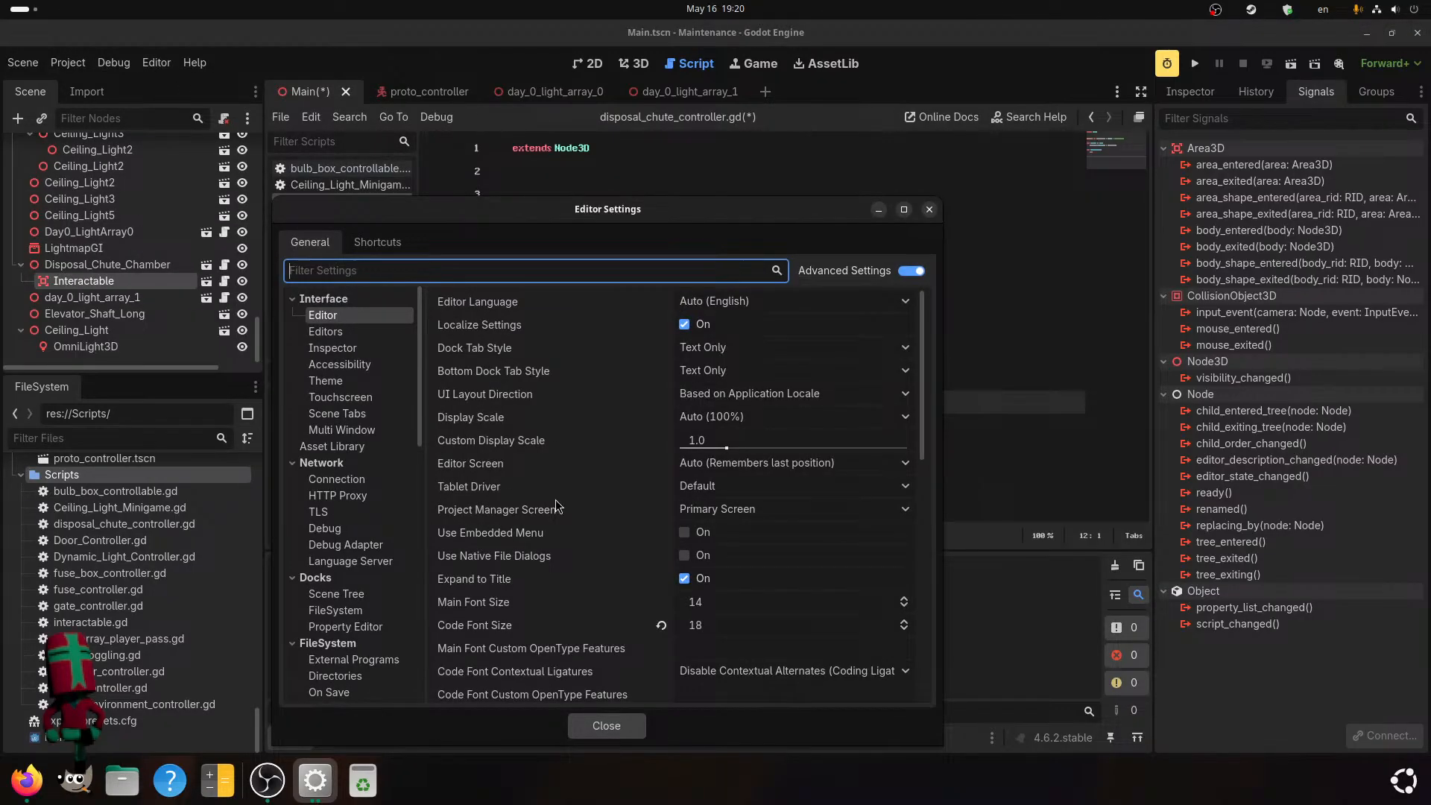
scroll(554, 505, down, 2)
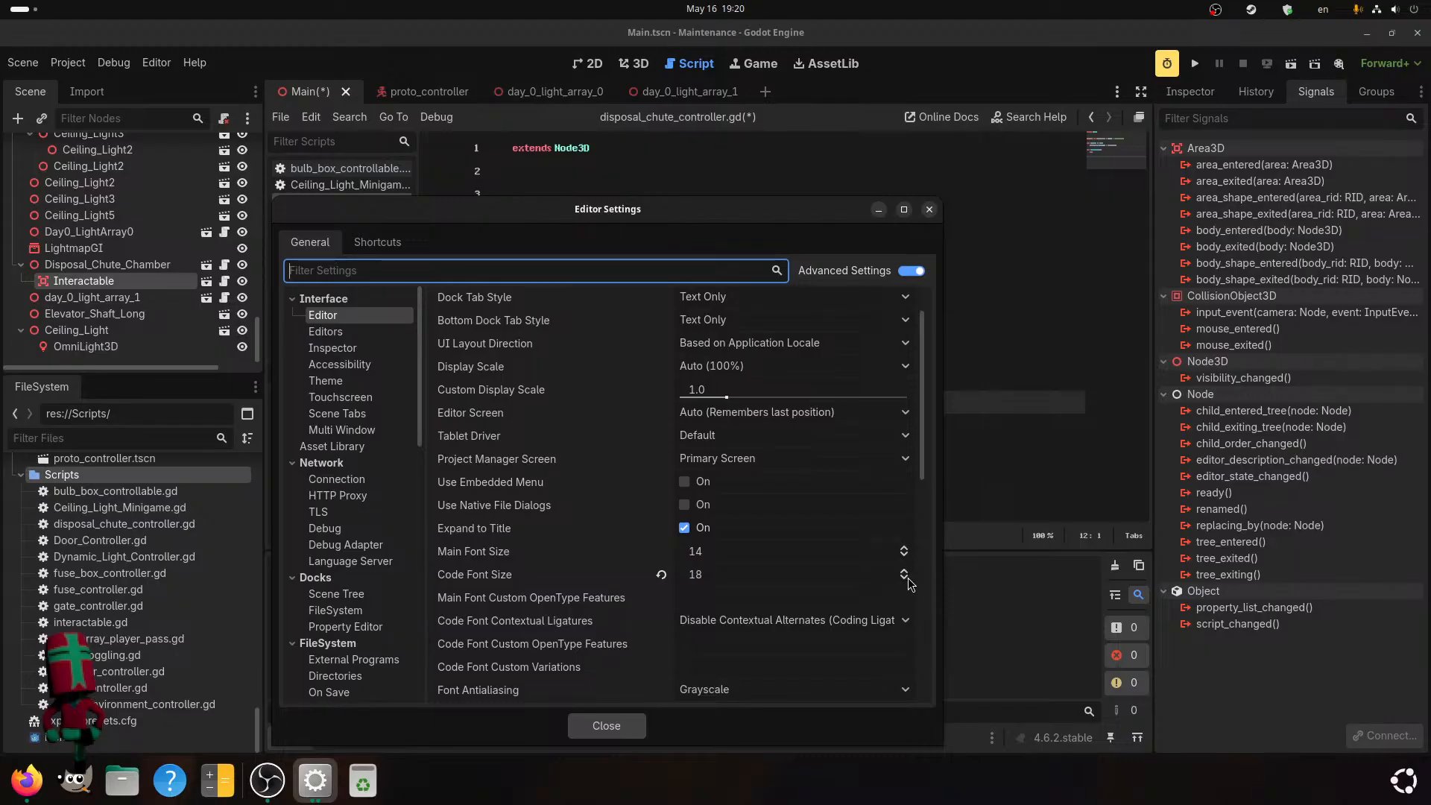
double_click(903, 572)
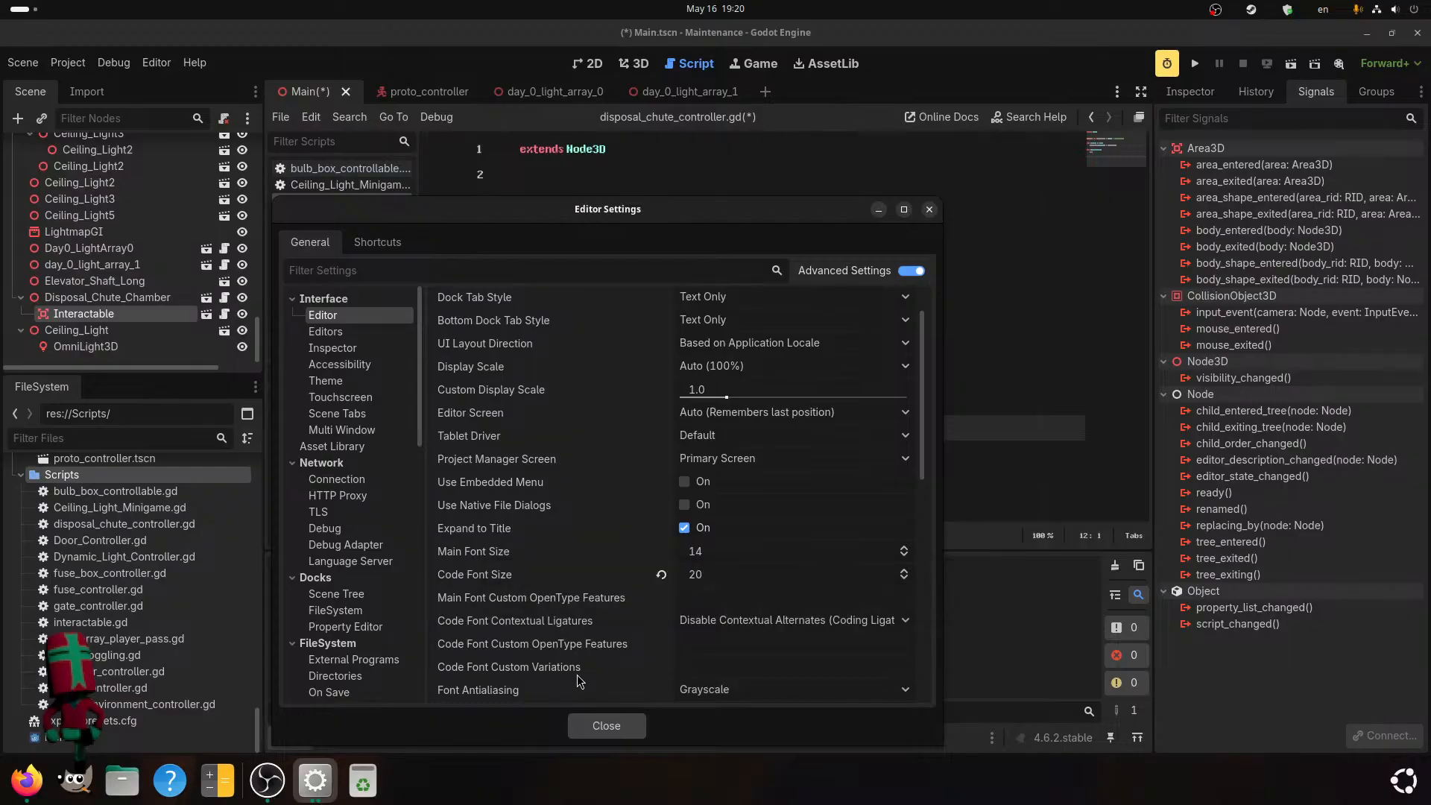
scroll(547, 603, down, 5)
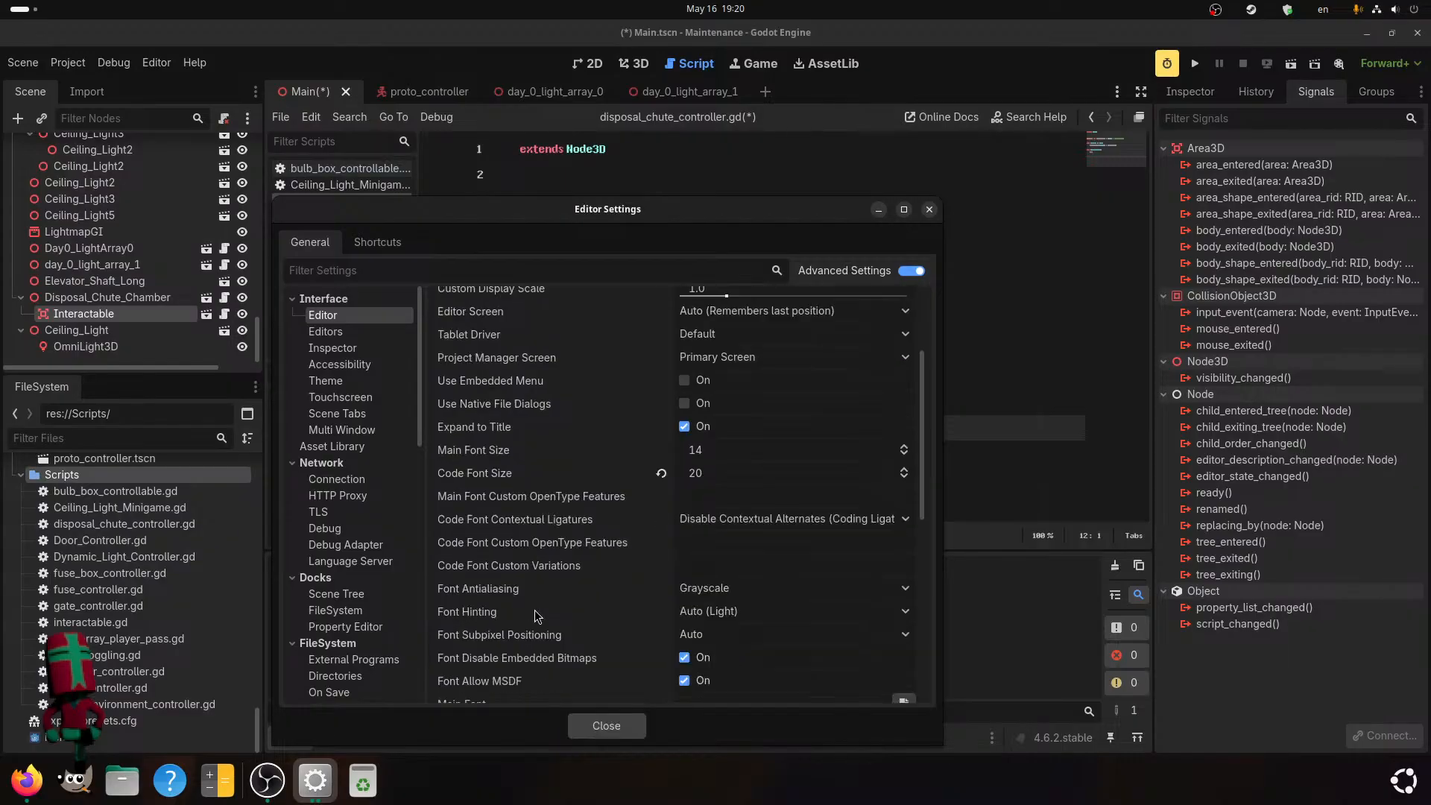
scroll(535, 610, down, 3)
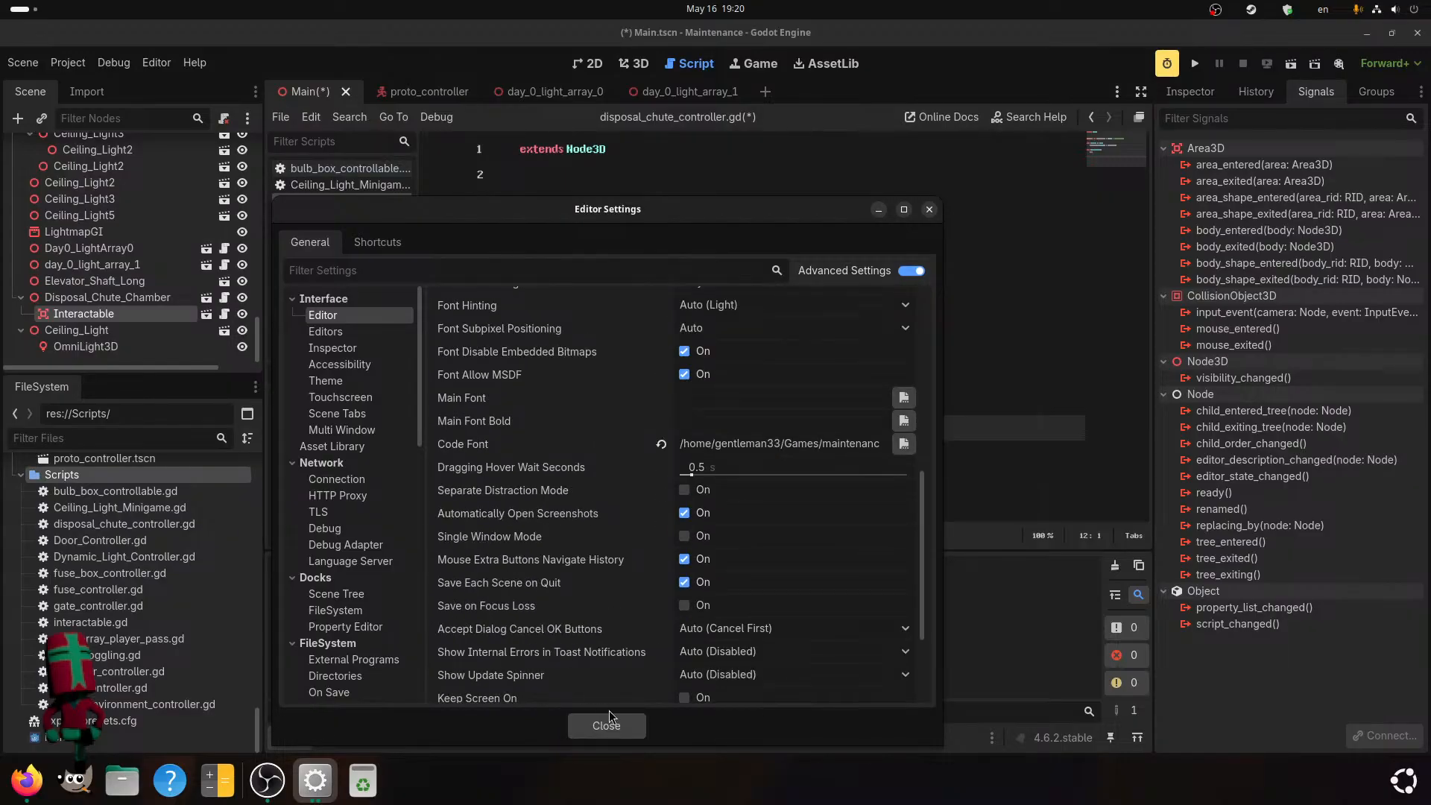
click(589, 722)
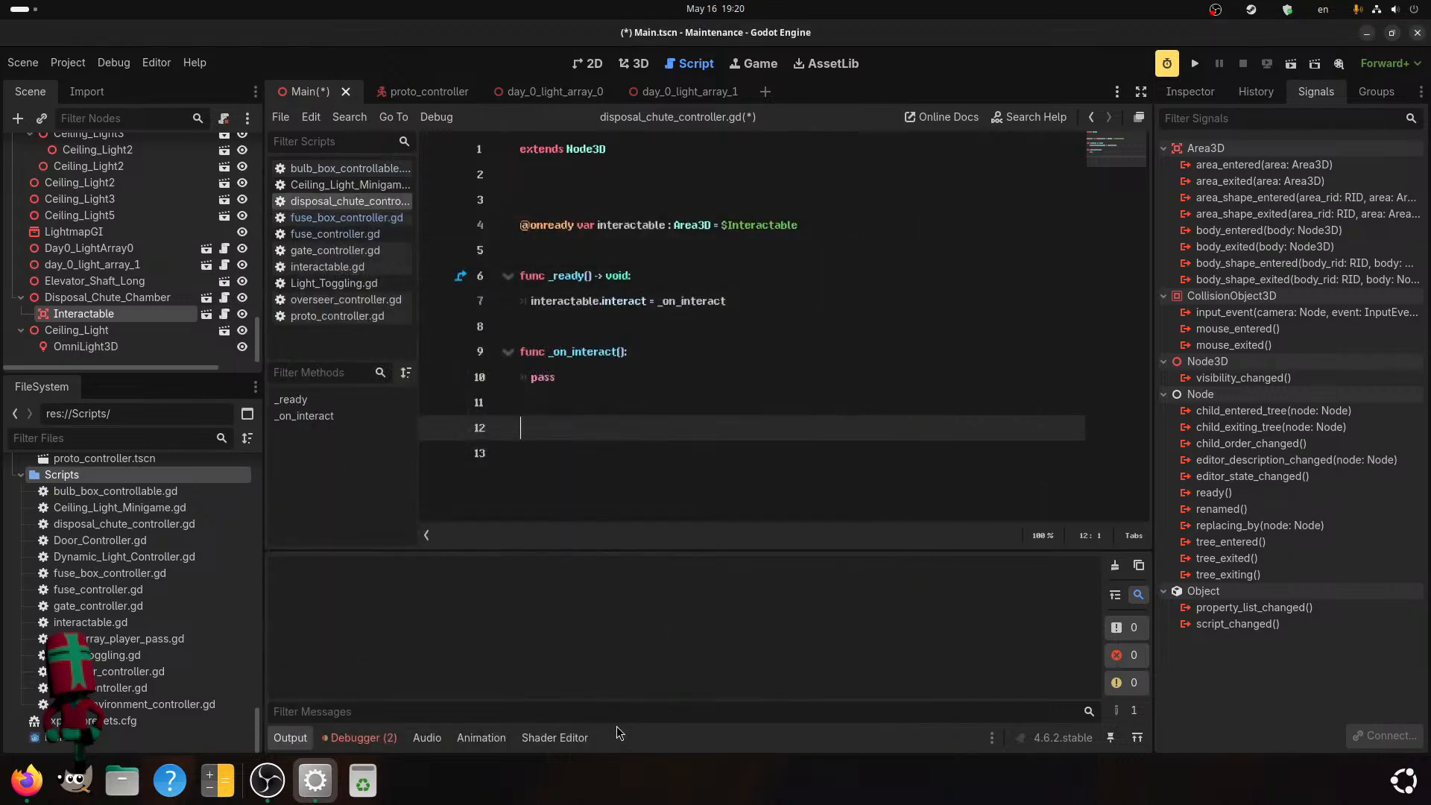
click(676, 400)
click(644, 368)
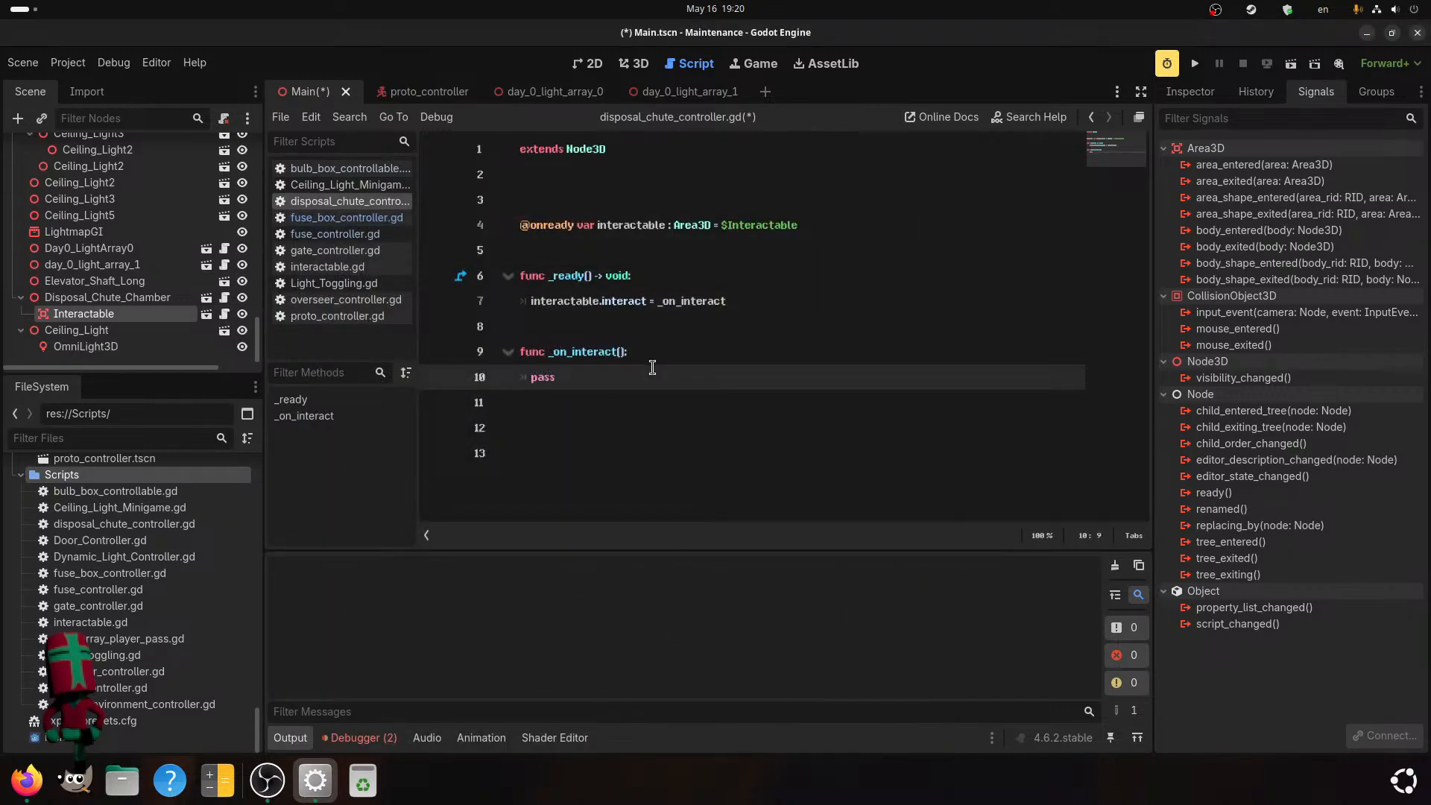
click(579, 404)
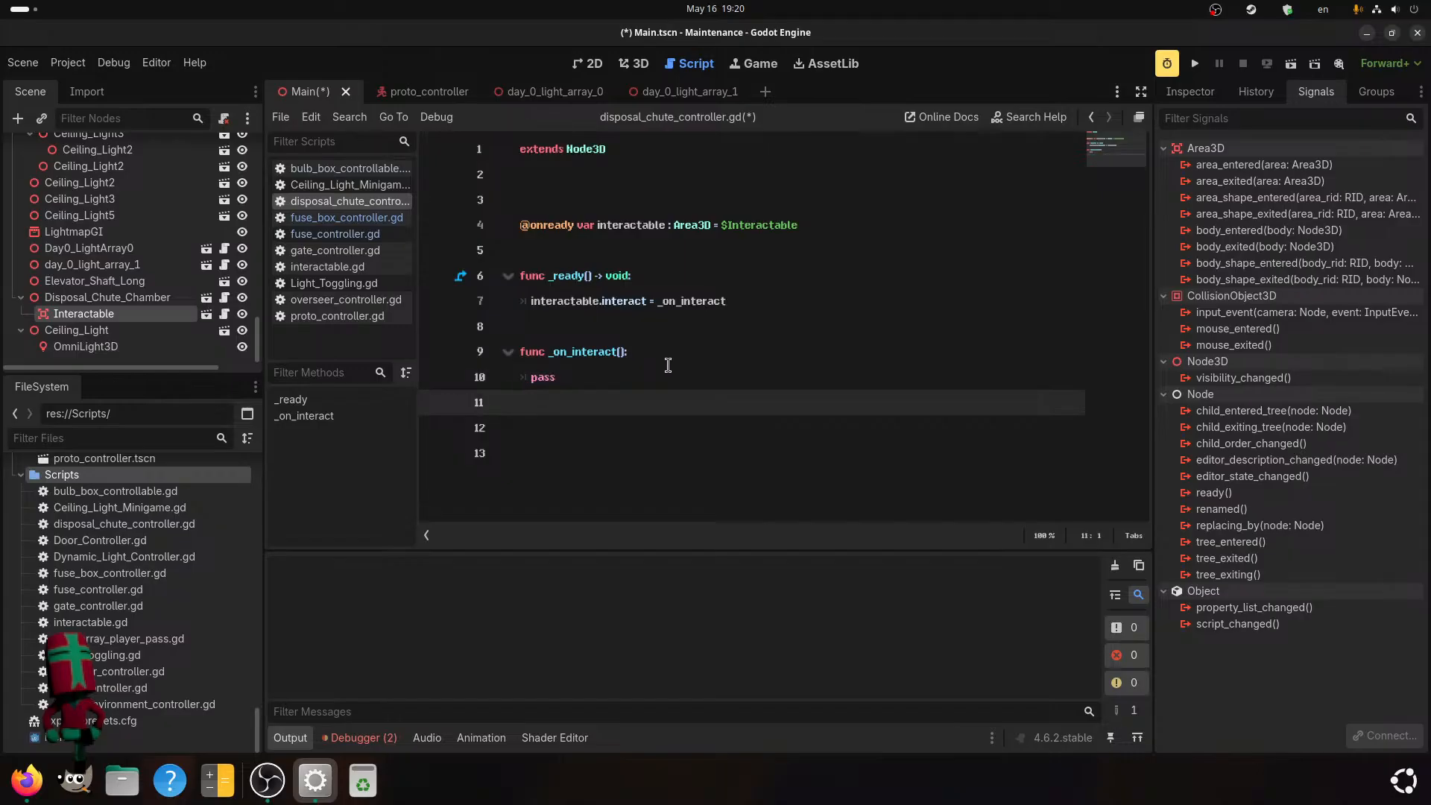
drag(578, 379, 532, 377)
click(608, 200)
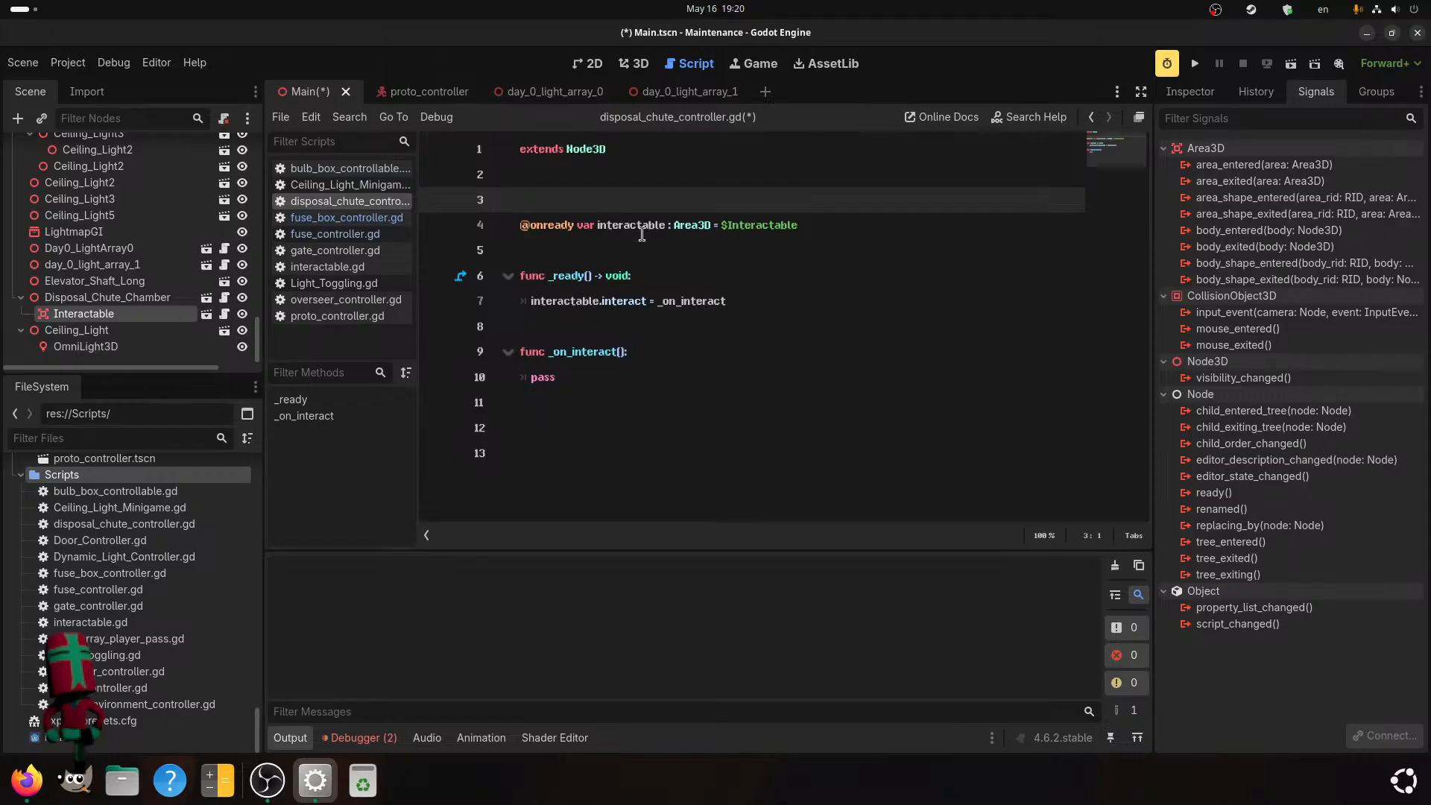
text(@o)
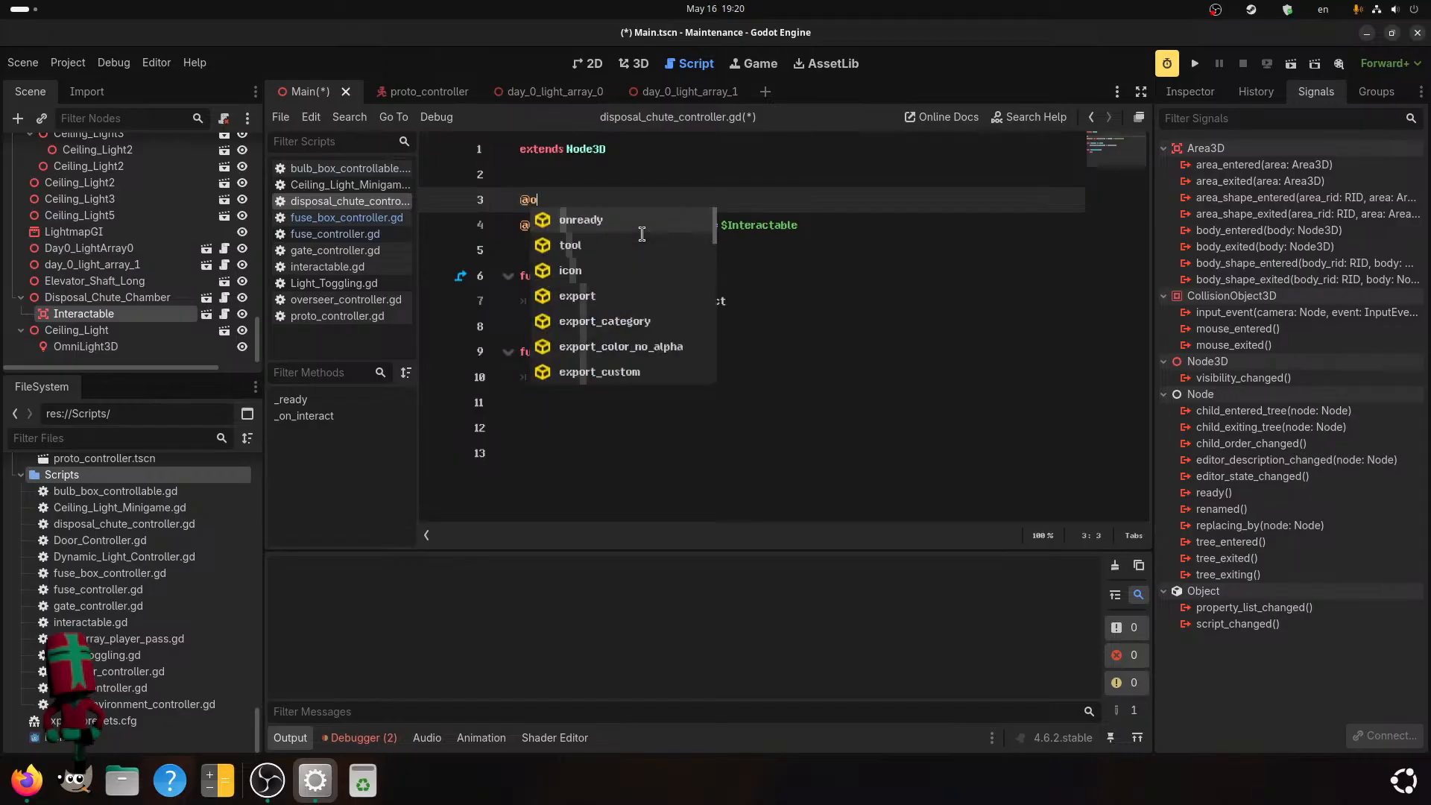
text(nready vare)
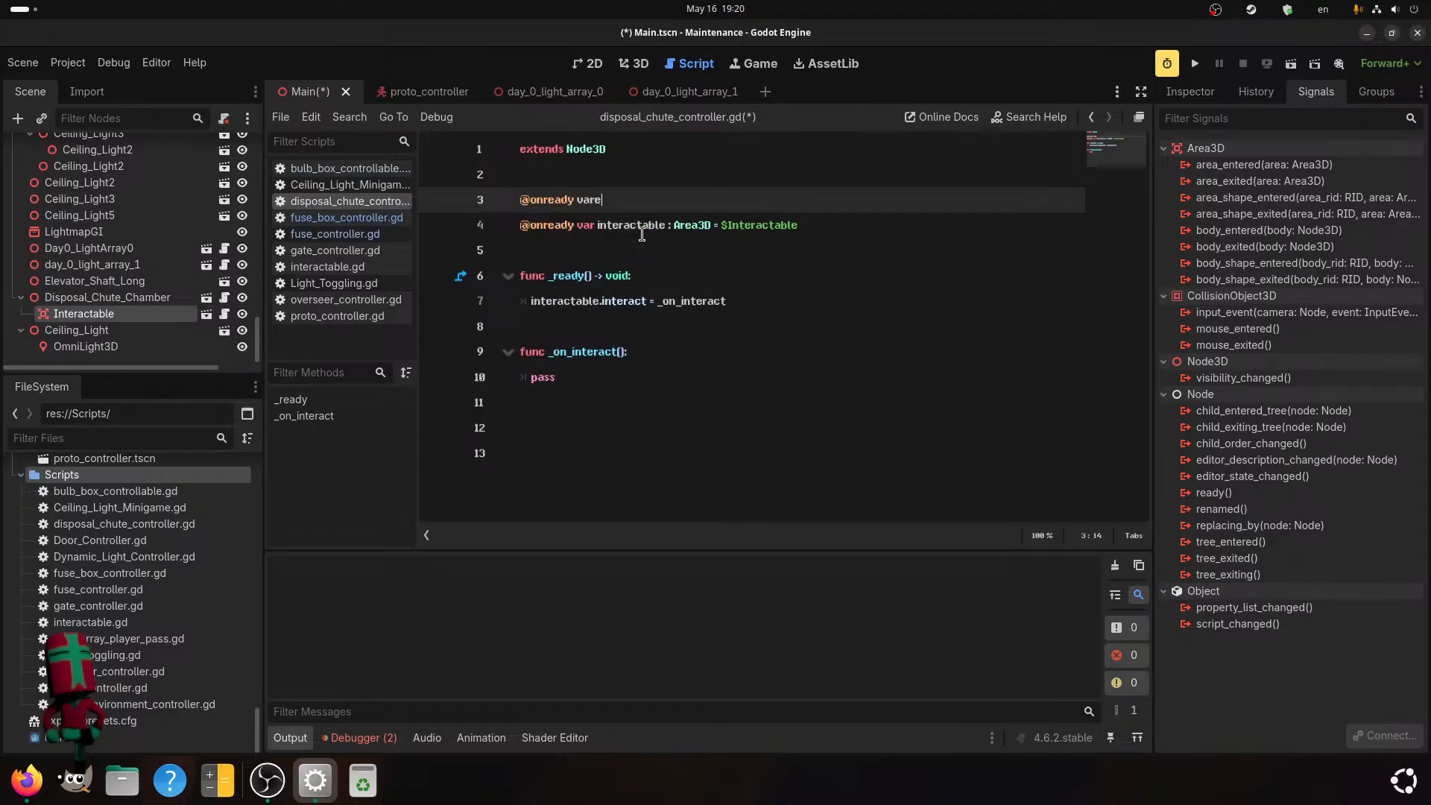
key(BackSpace)
text(player :)
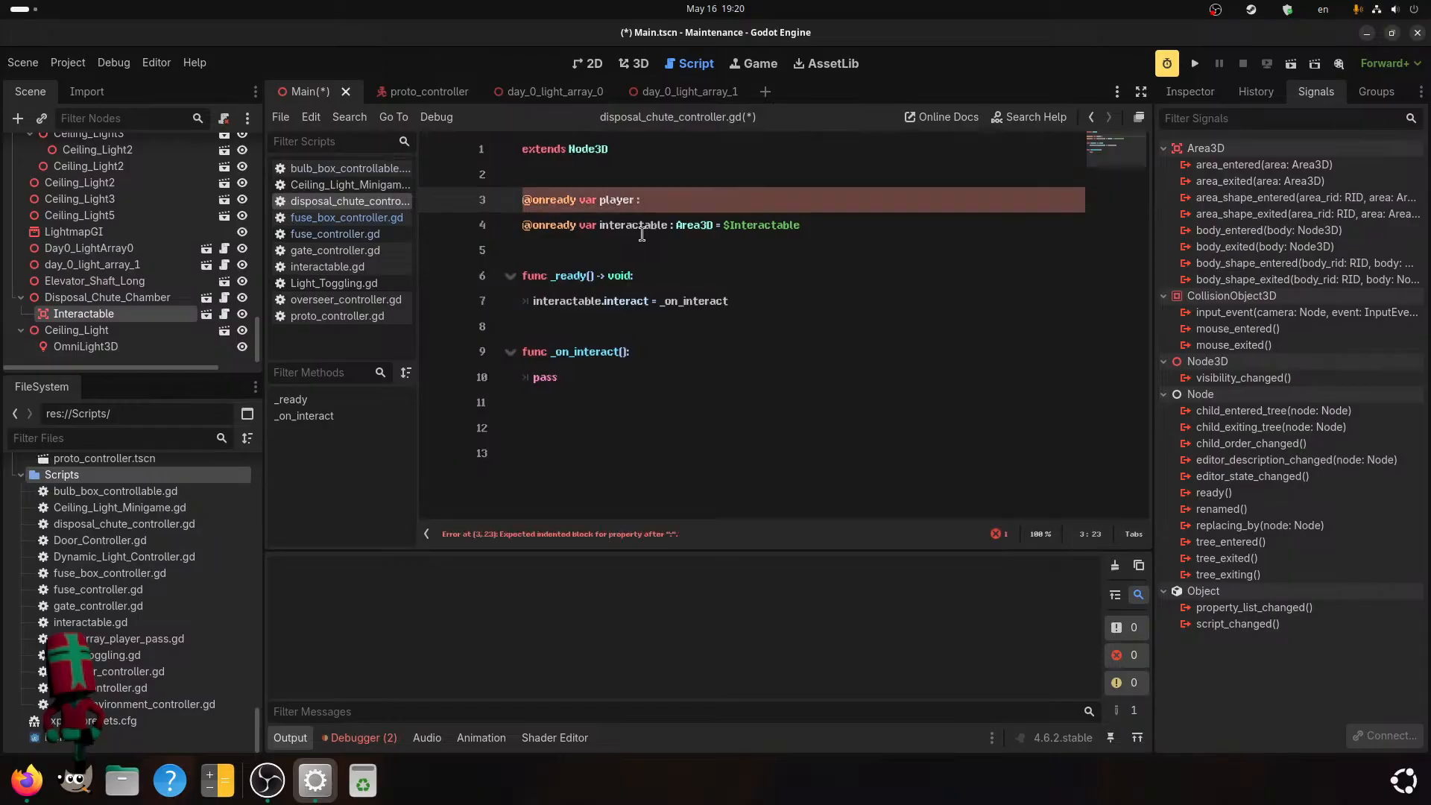
text( Body)
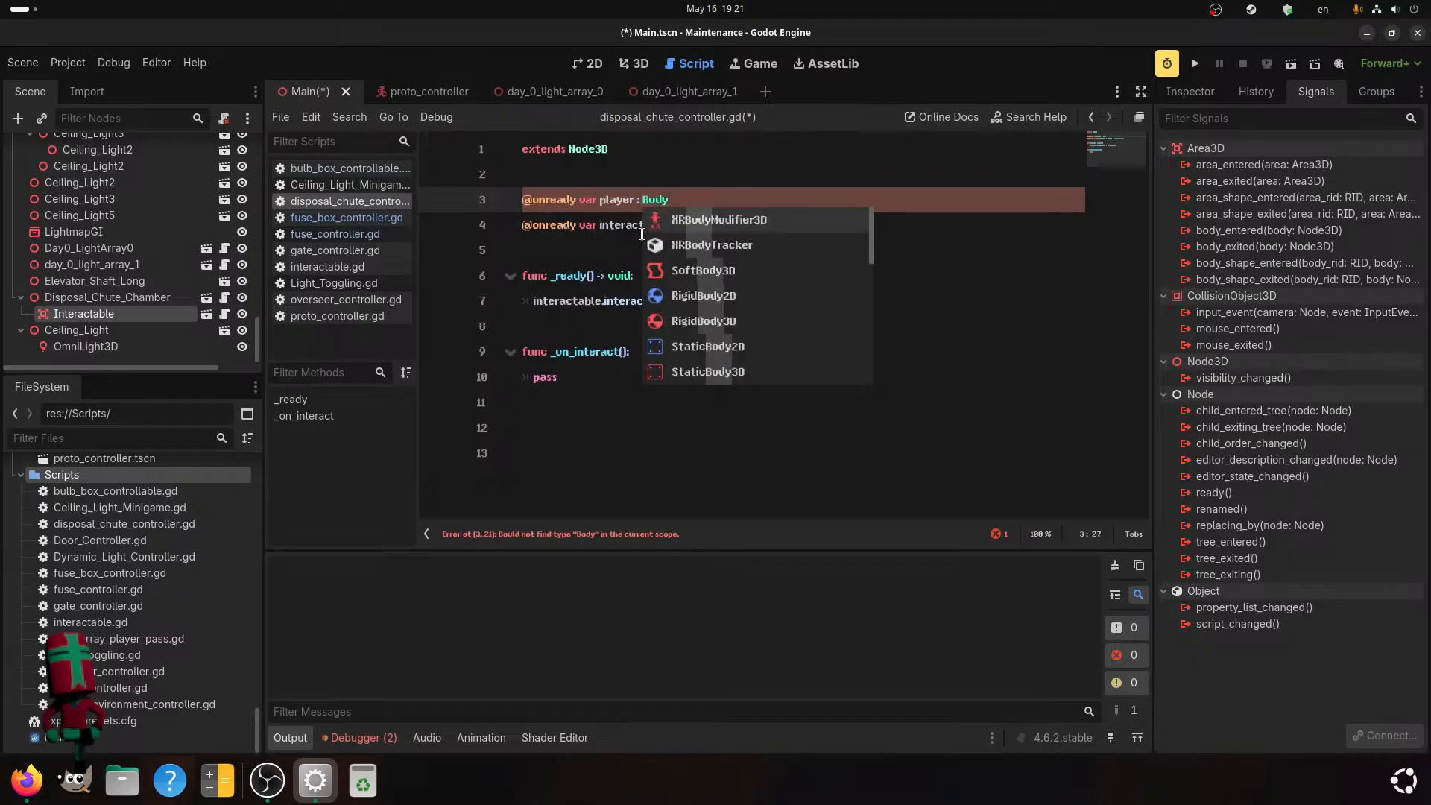
scroll(695, 234, down, 3)
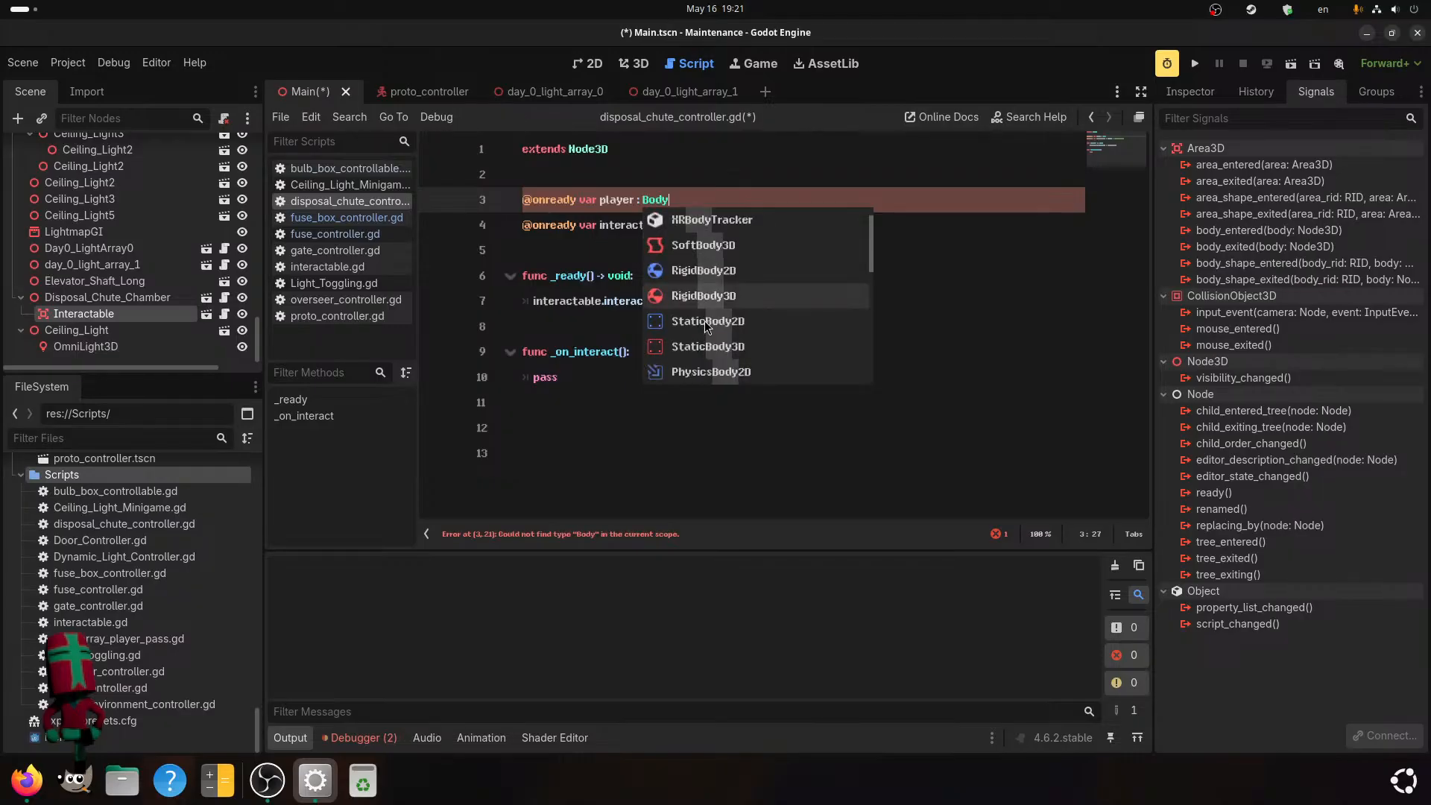
scroll(717, 325, up, 1)
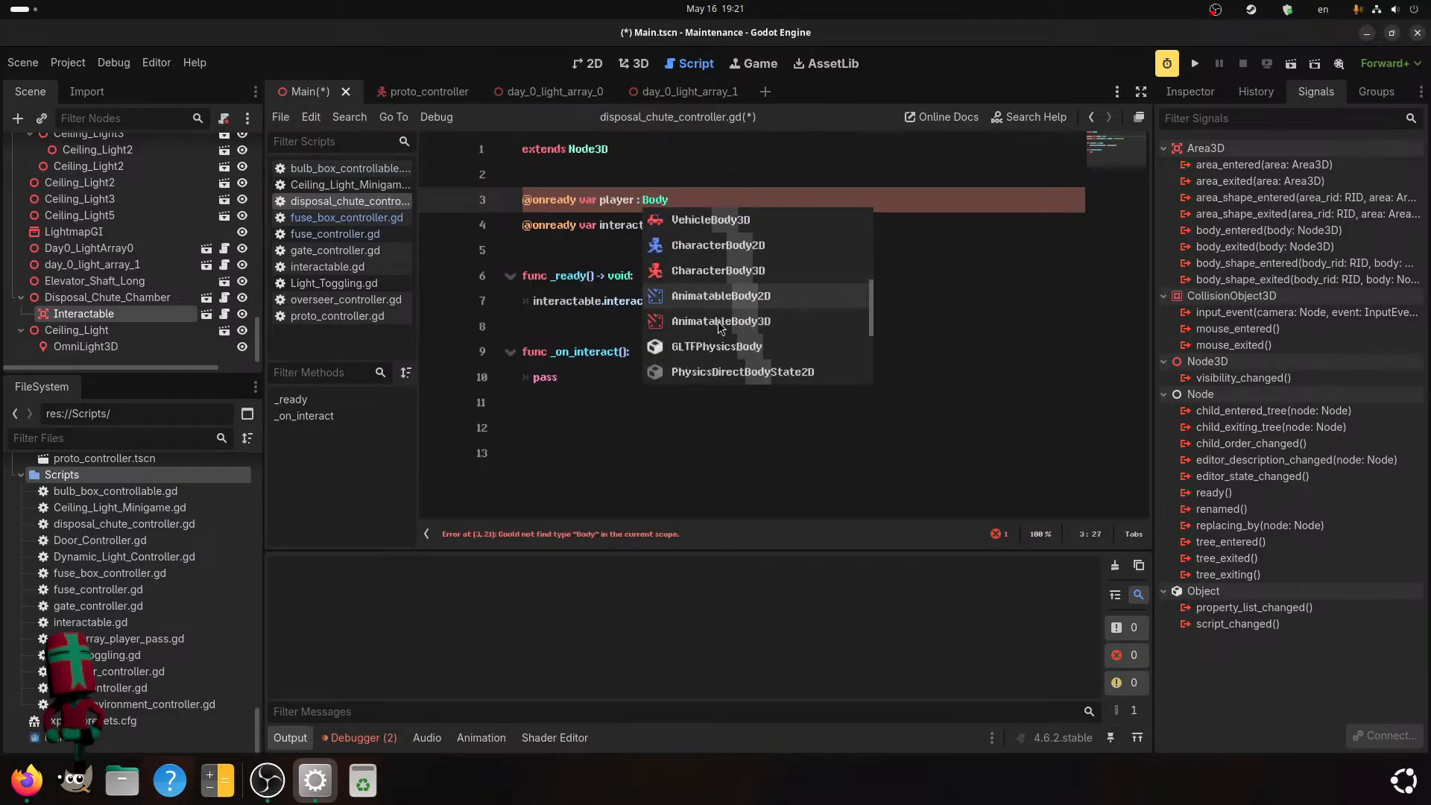
click(723, 271)
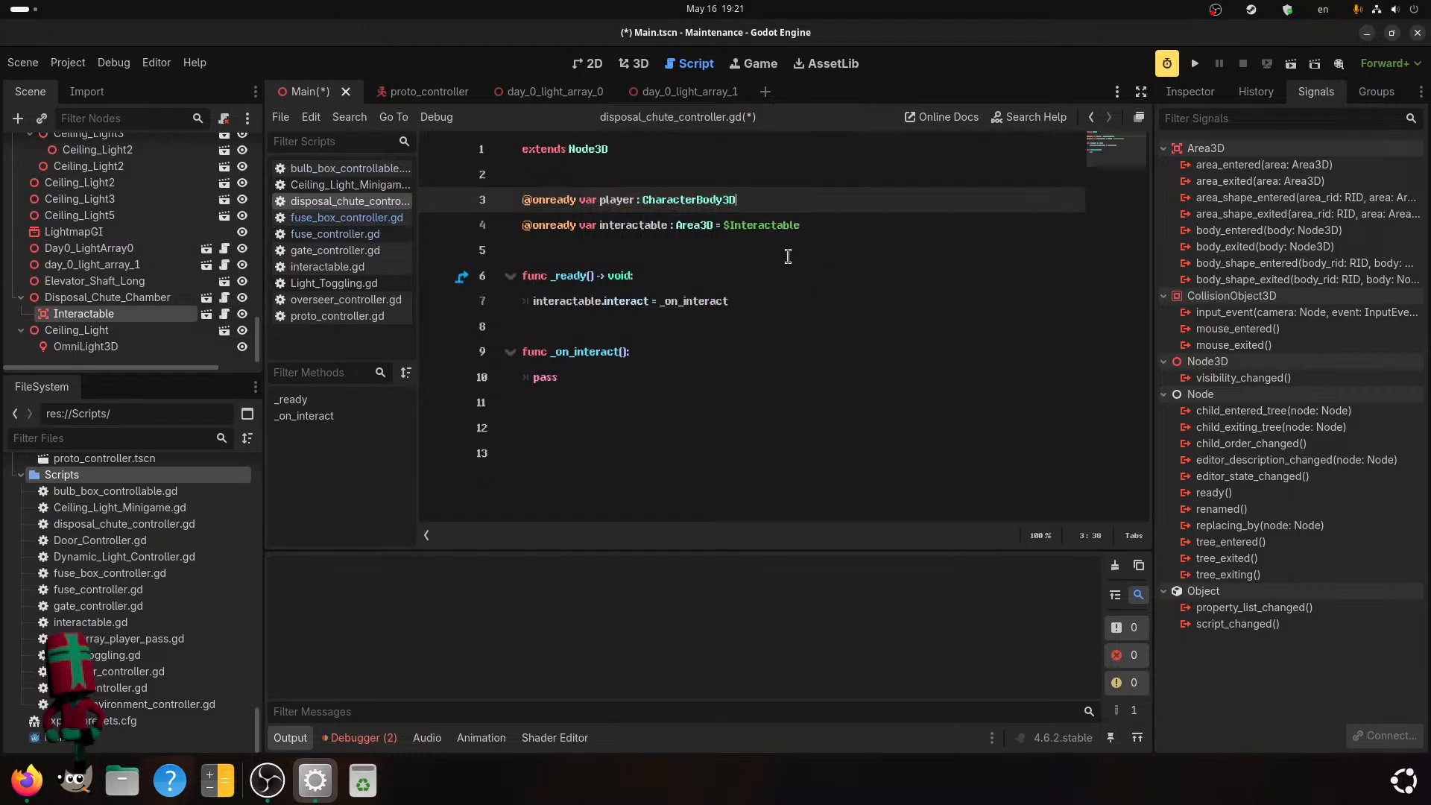
Assign %ProtoController to the player variable and save the scene and script.
text(= %Prot)
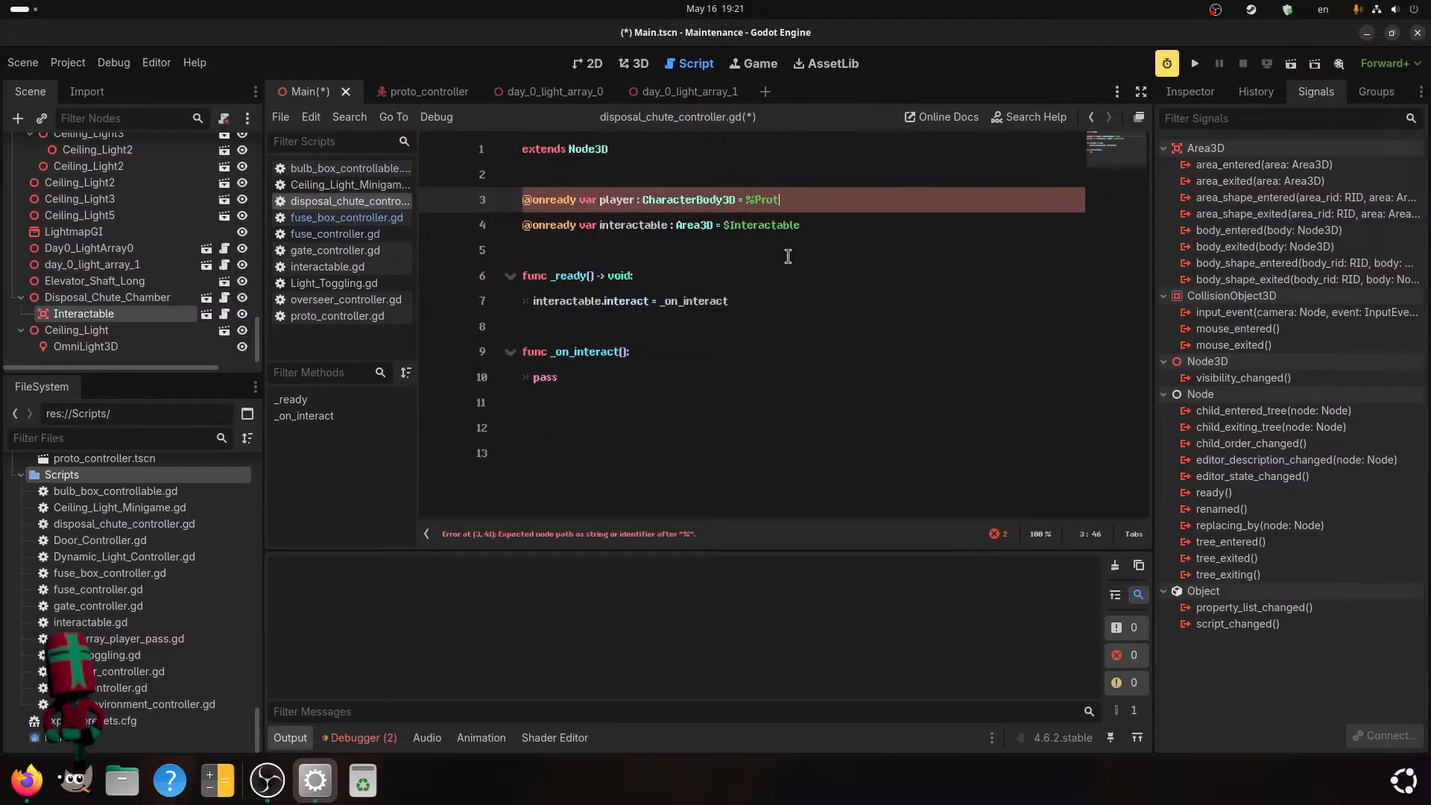
text(oCon)
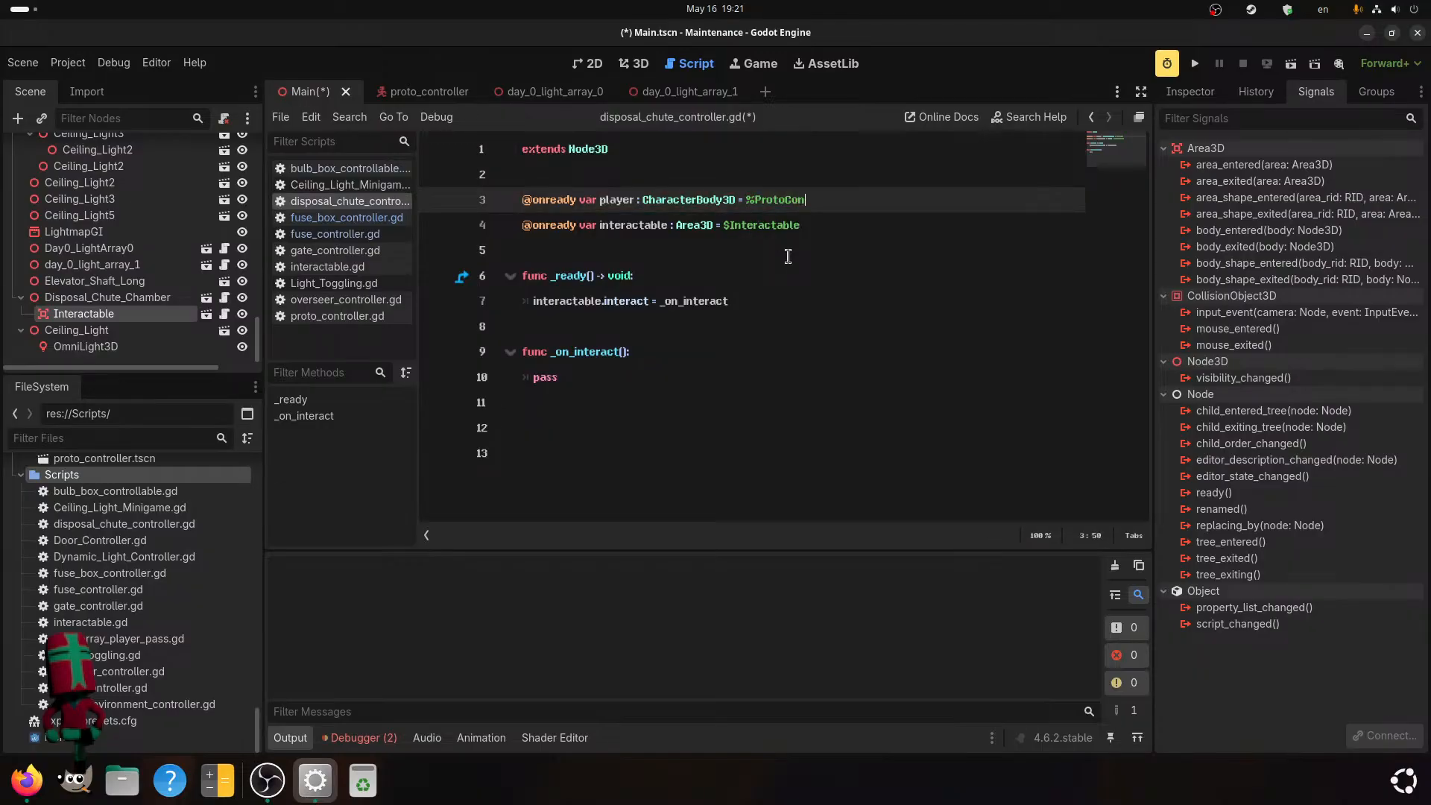
text(troller)
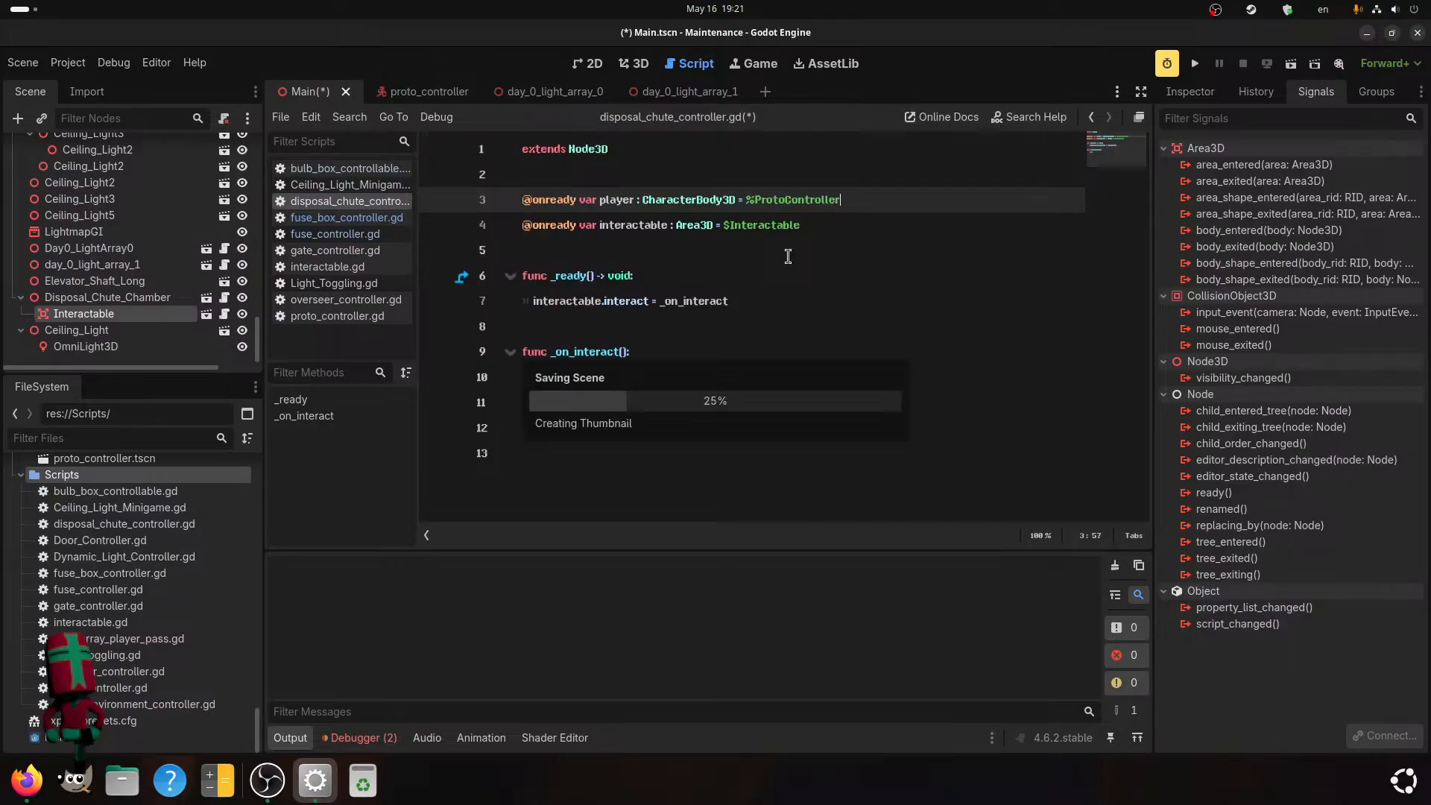
key(ctrl+s)
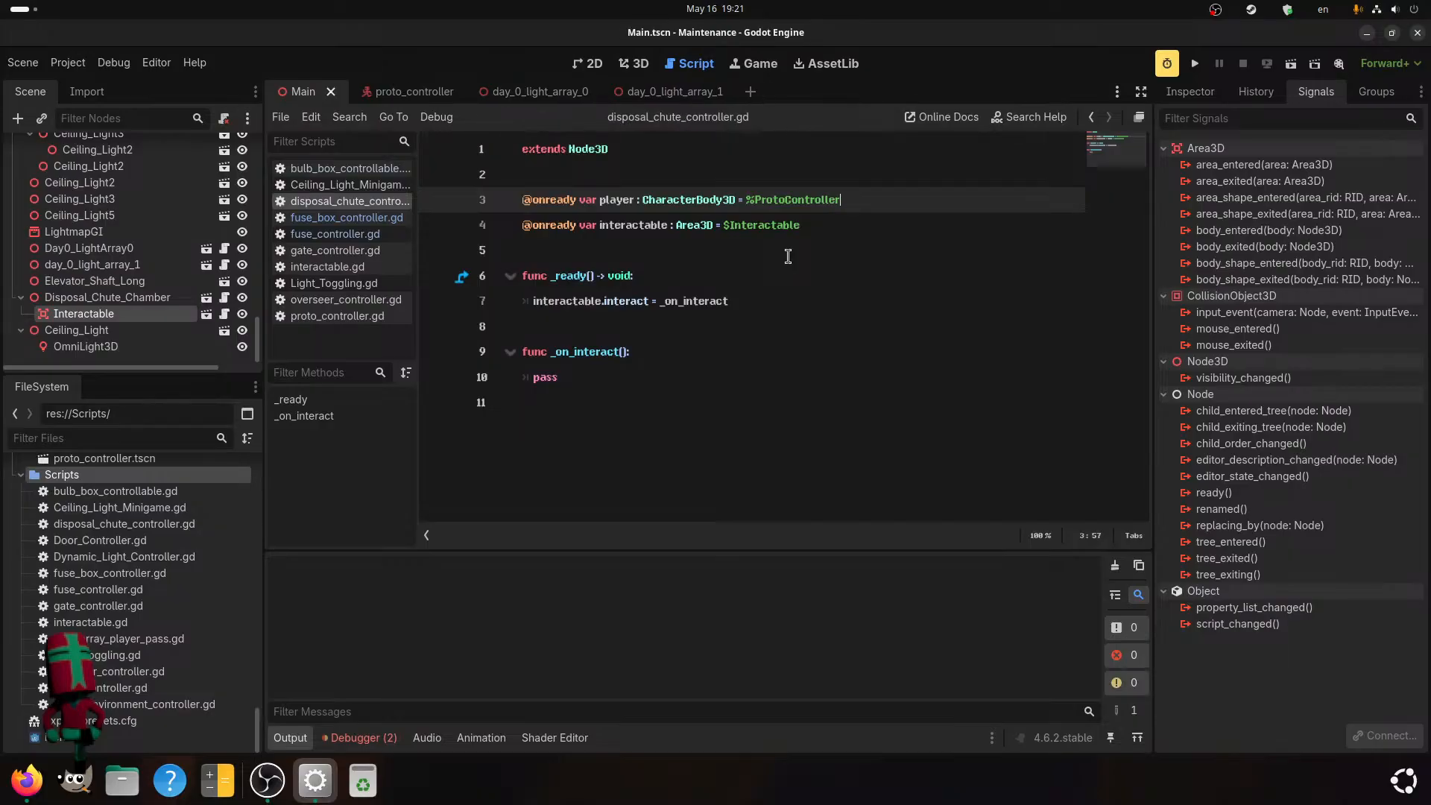
Replace the pass statement in _on_interact() with player.inventory.size().
double_click(530, 375)
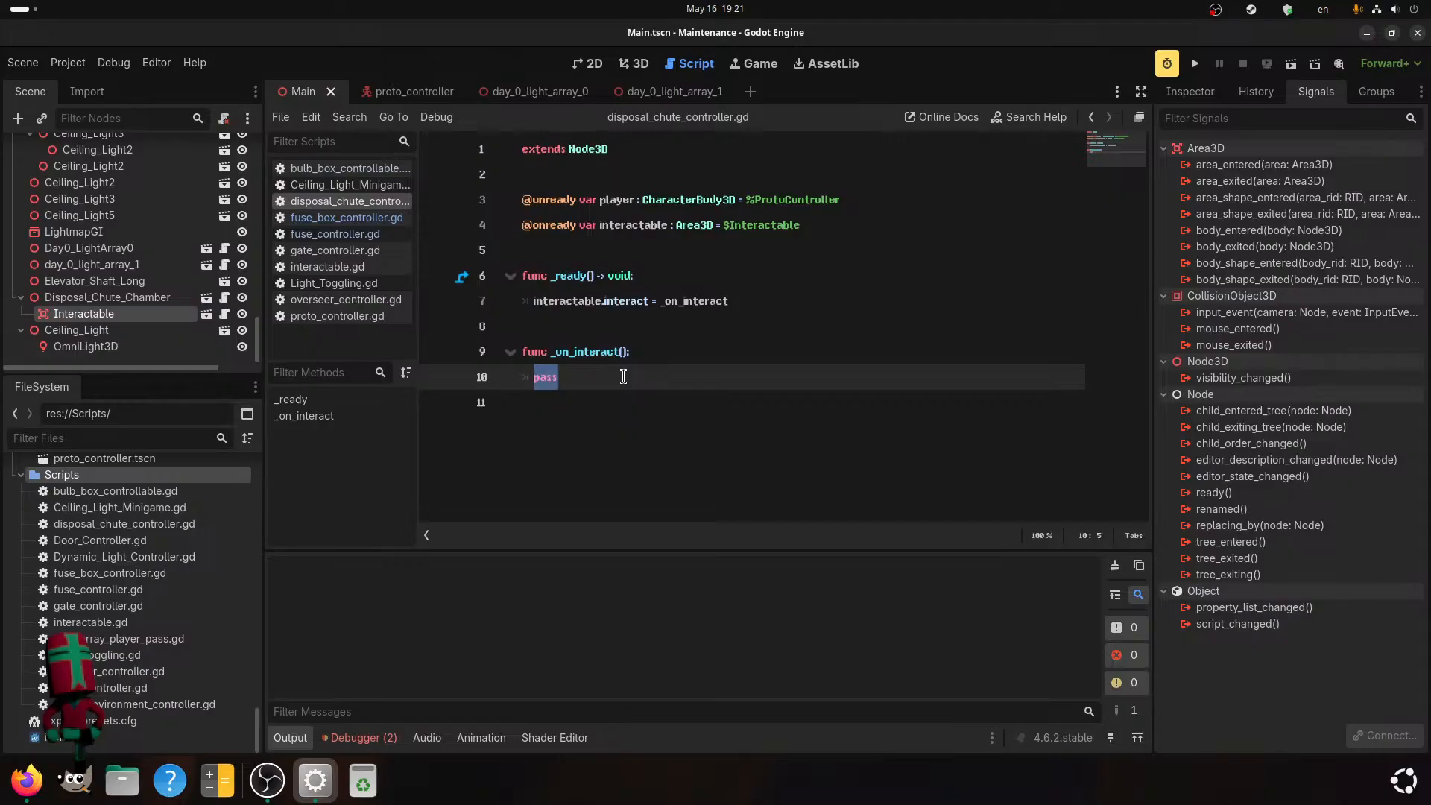
text(pla)
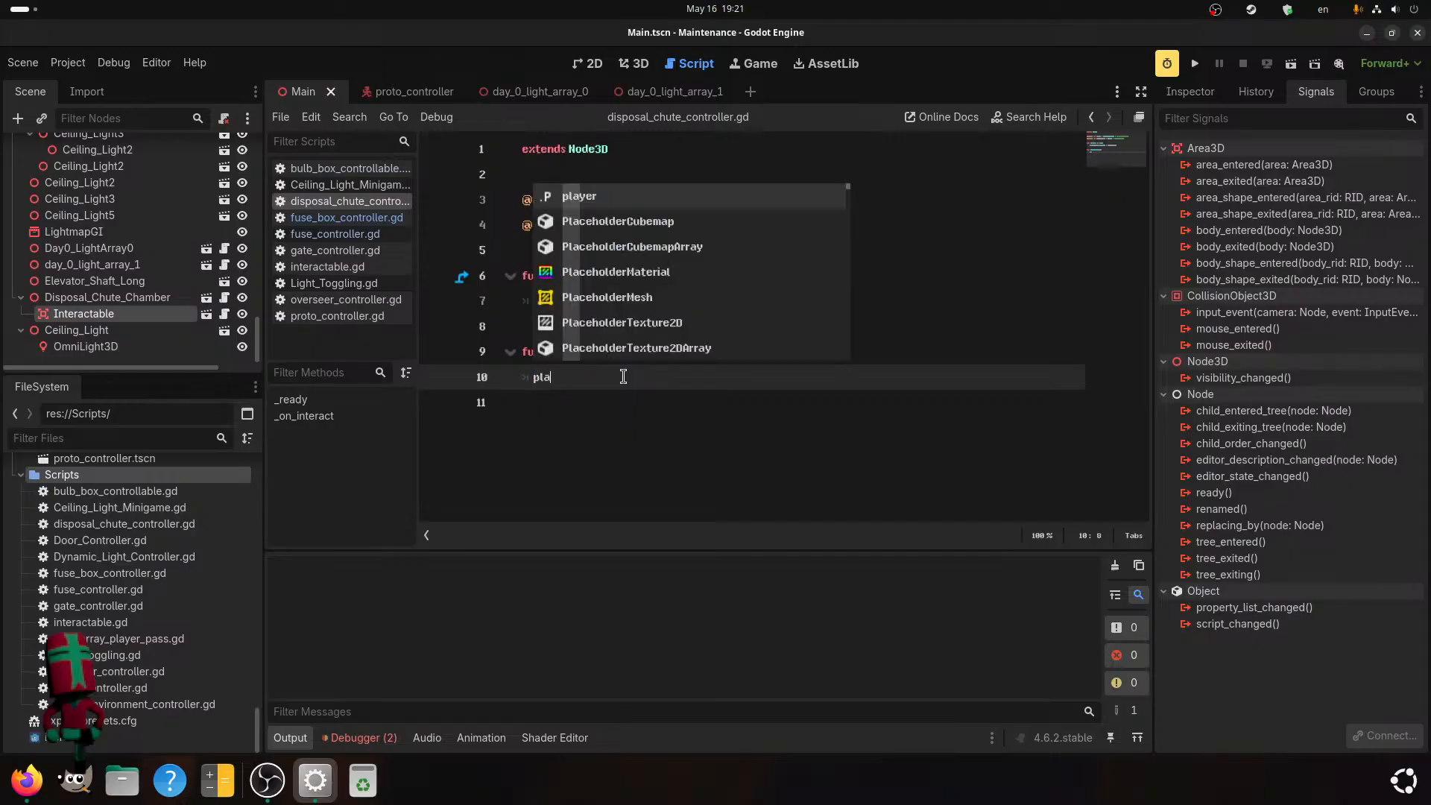
text(yer.)
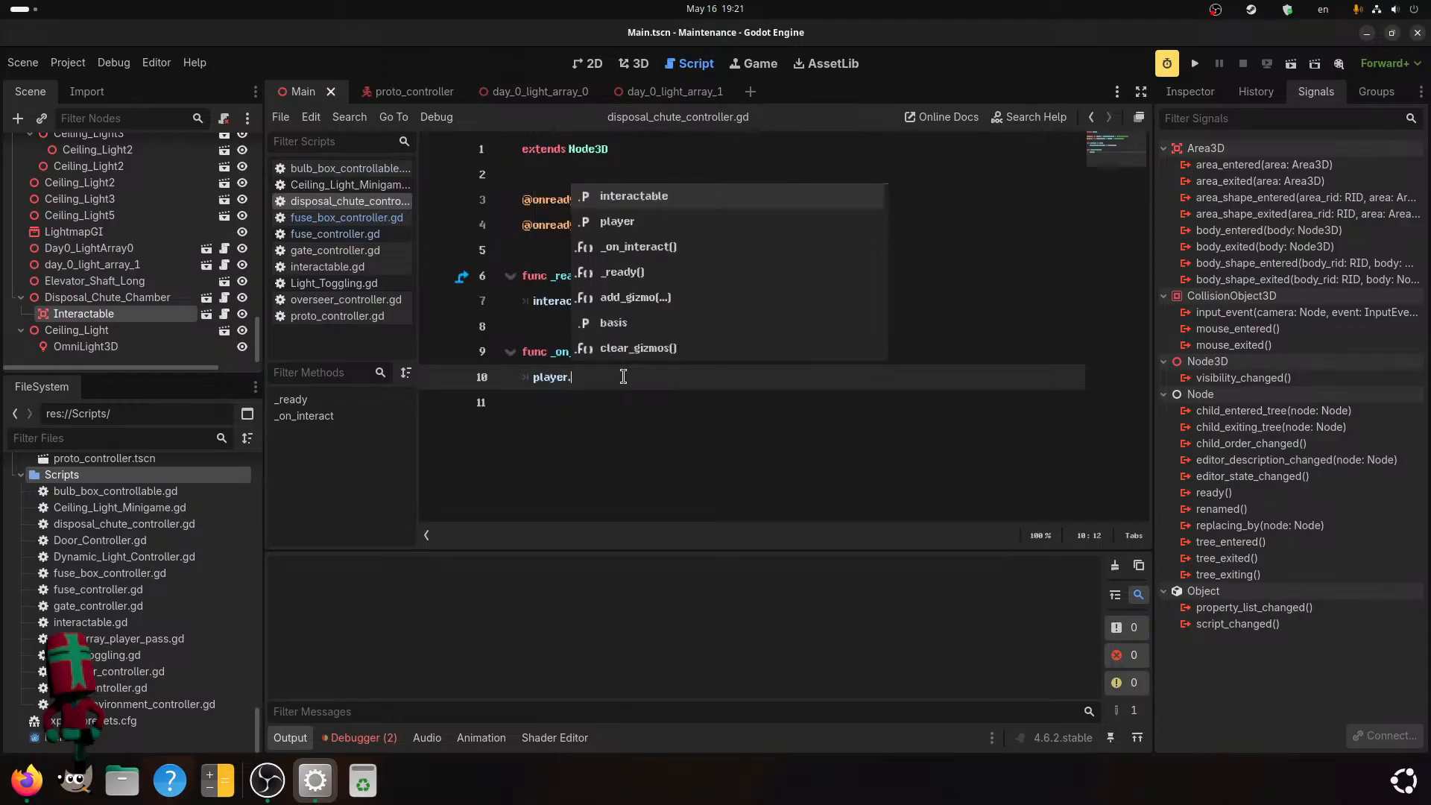
text(inventory)
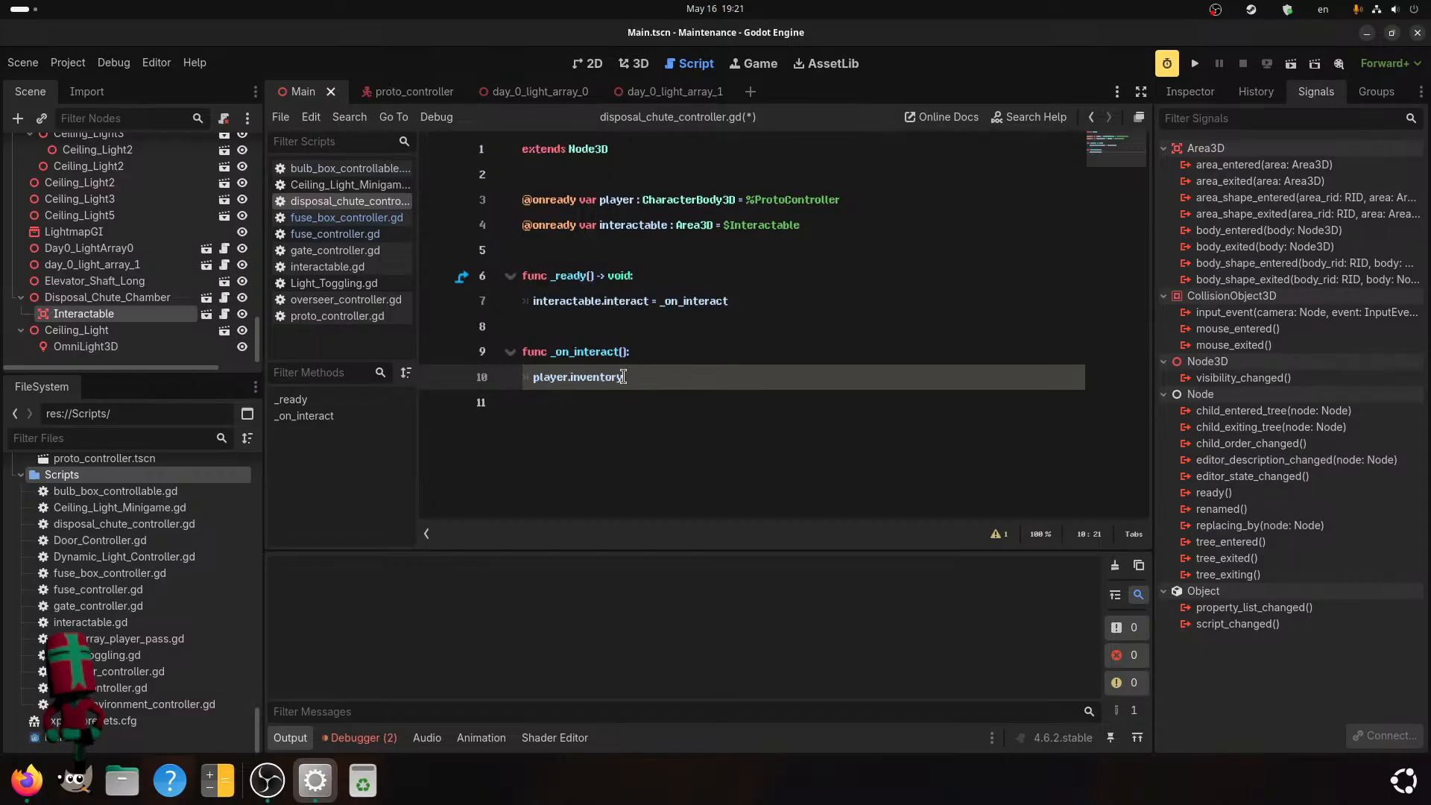
text(.size())
click(710, 244)
key(Return)
key(Up)
text(var loop)
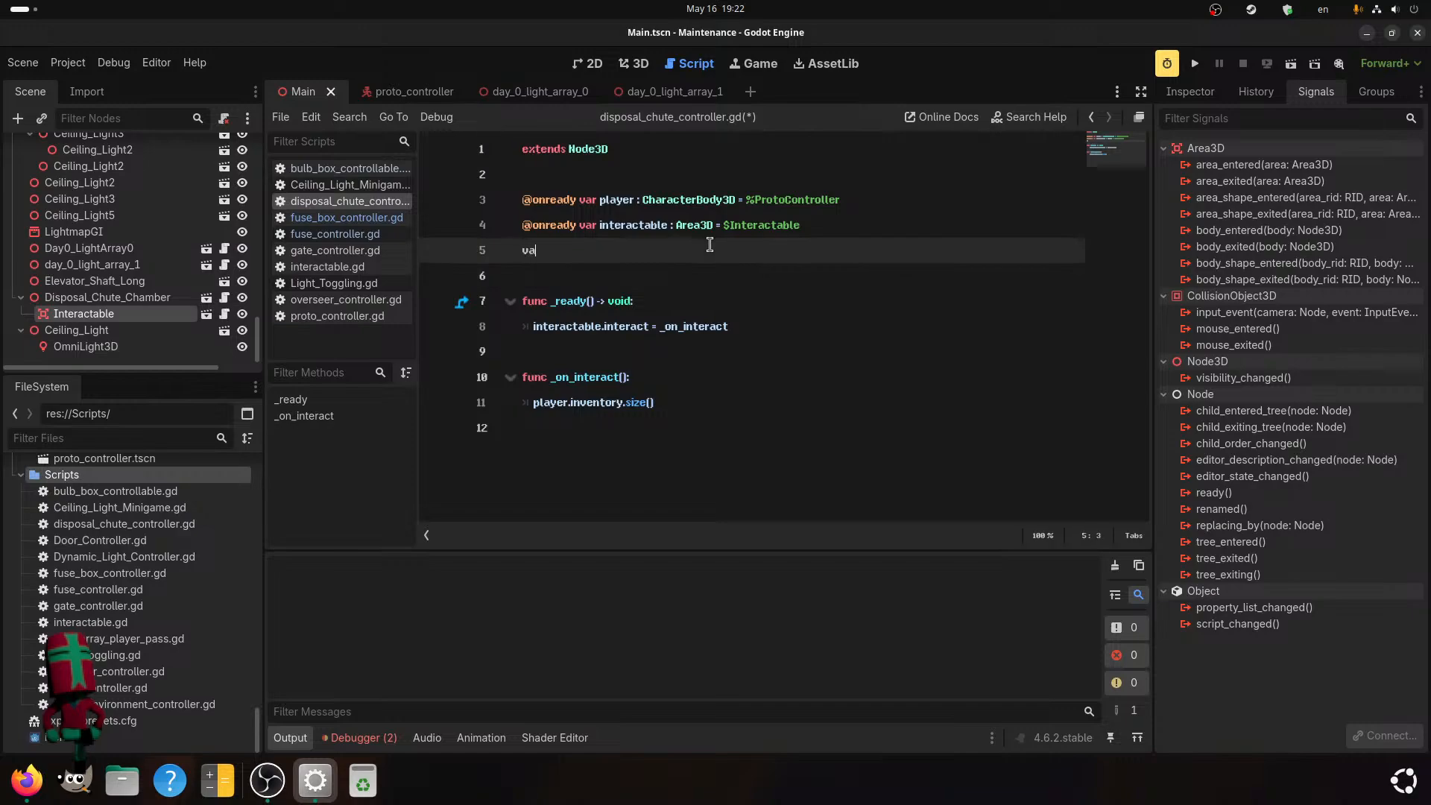
key(Down)
key(Down)
key(Down)
key(Down)
key(Down)
key(Down)
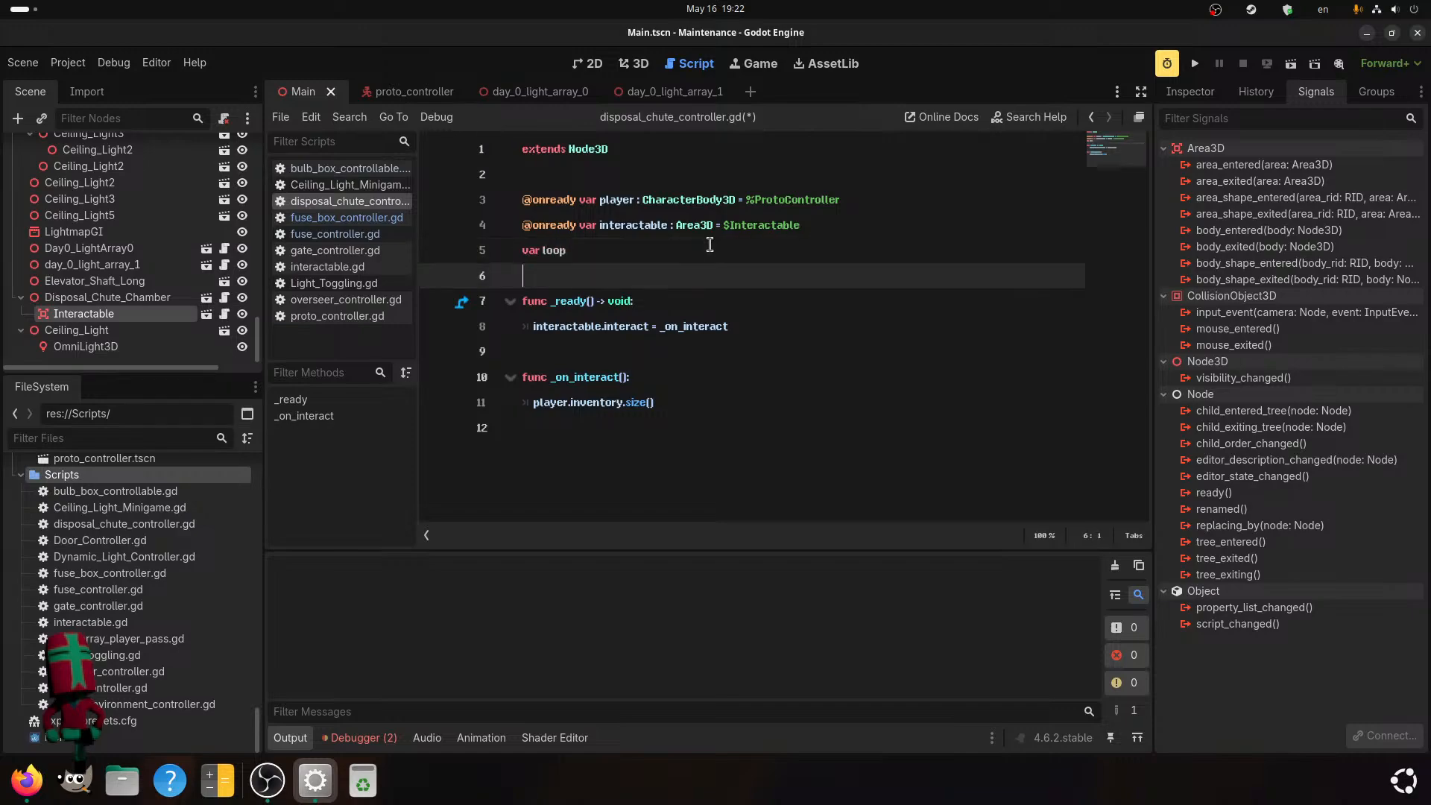
key(Home)
drag(709, 244, 462, 247)
key(BackSpace)
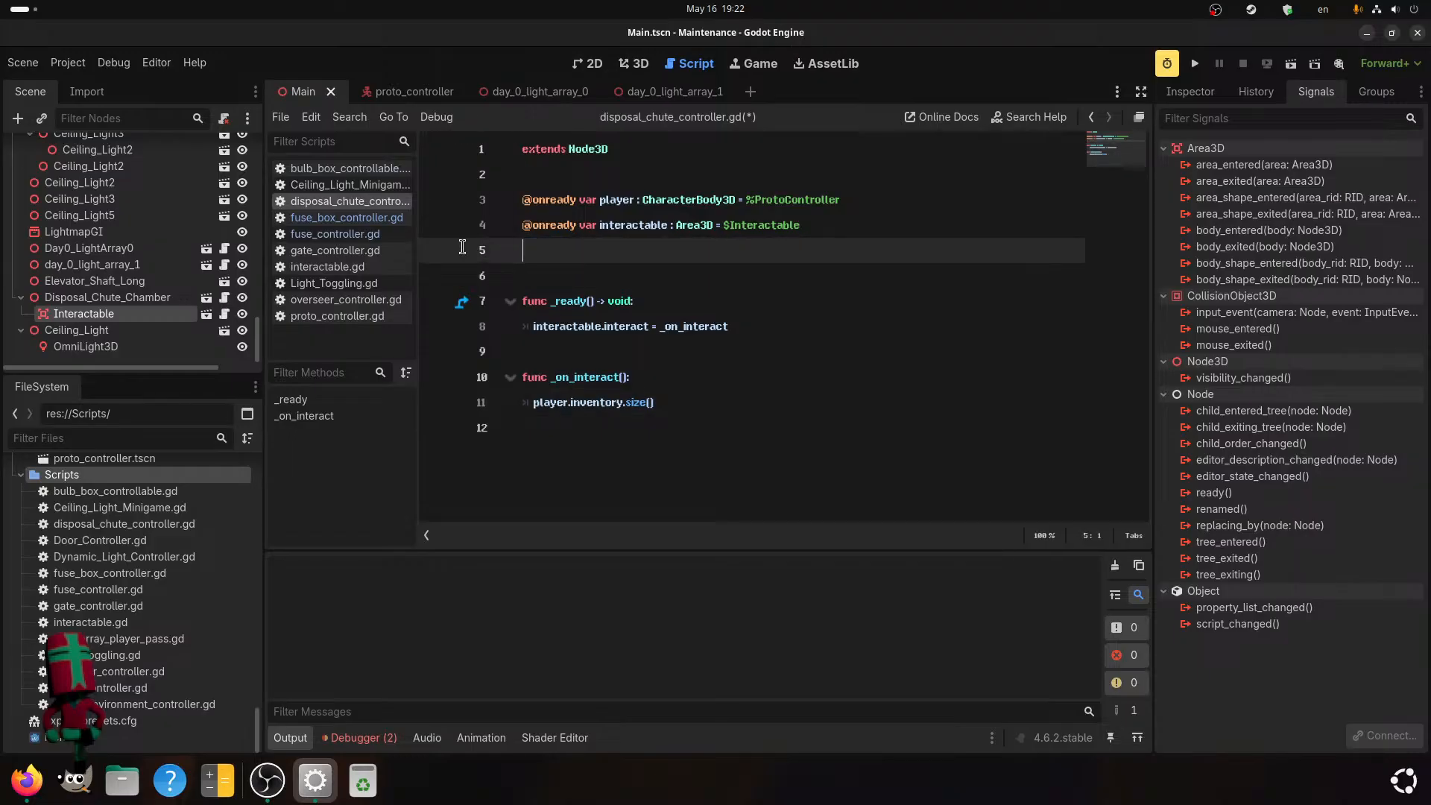
Declare var c below the interactable variable and turn the inventory size line into the loop header "for c in player.inventory.size():".
text(var c)
click(530, 402)
text(for c in p)
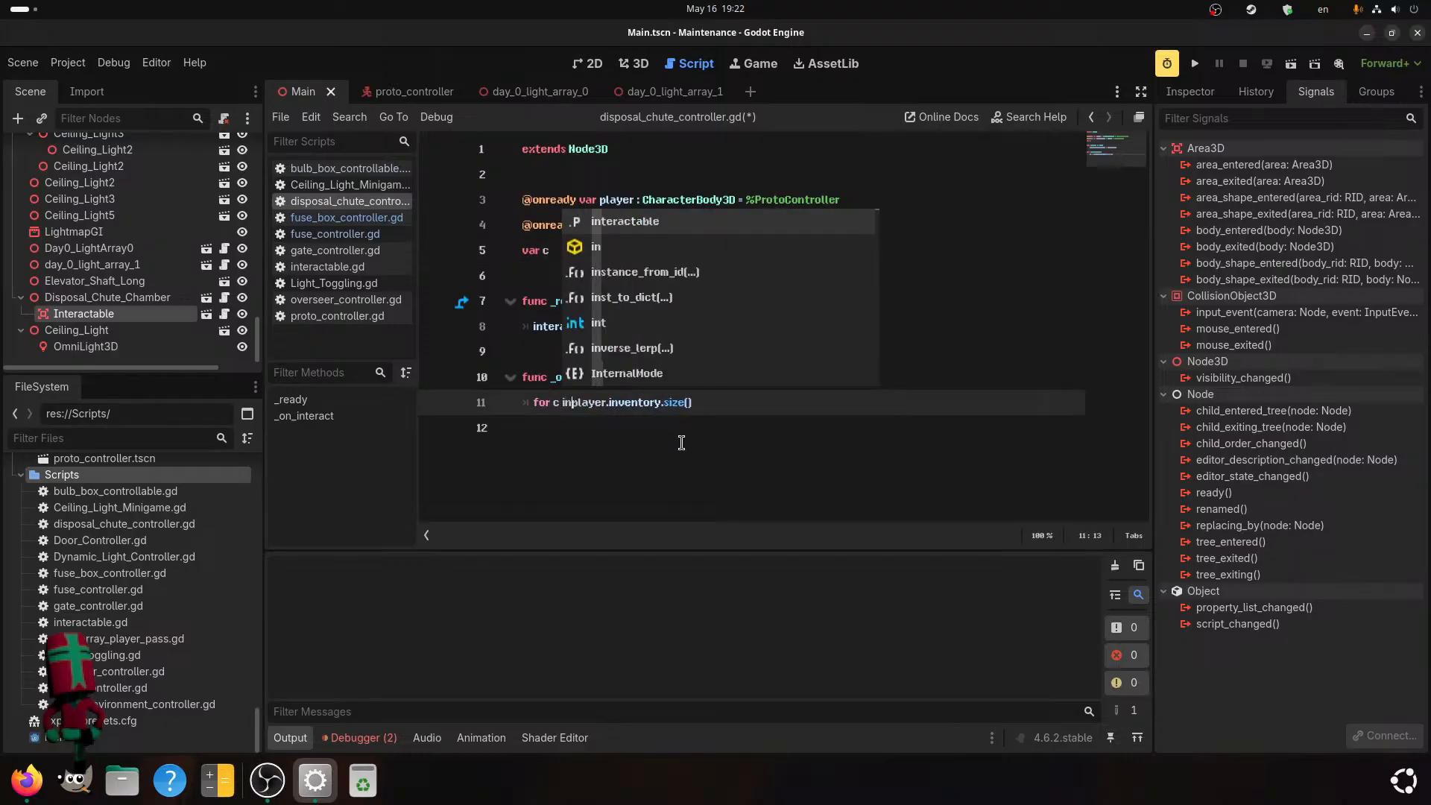
key(Right)
key(Right)
key(Right)
key(Right)
key(Right)
key(Right)
key(Right)
key(Right)
key(Right)
key(Right)
key(Right)
key(Right)
key(Right)
key(Right)
key(Right)
key(Right)
key(Right)
key(Right)
key(Right)
key(Right)
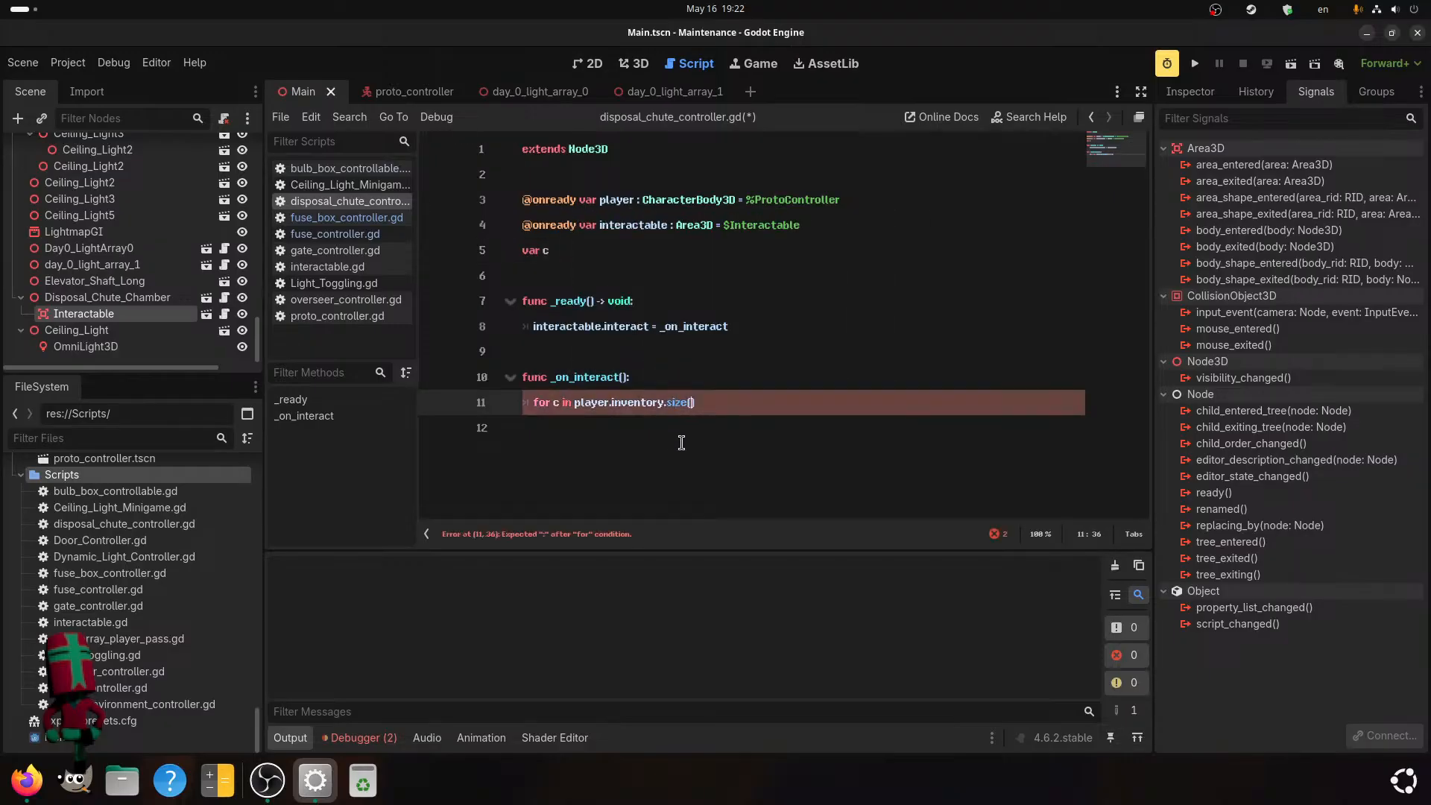
text(:)
key(Return)
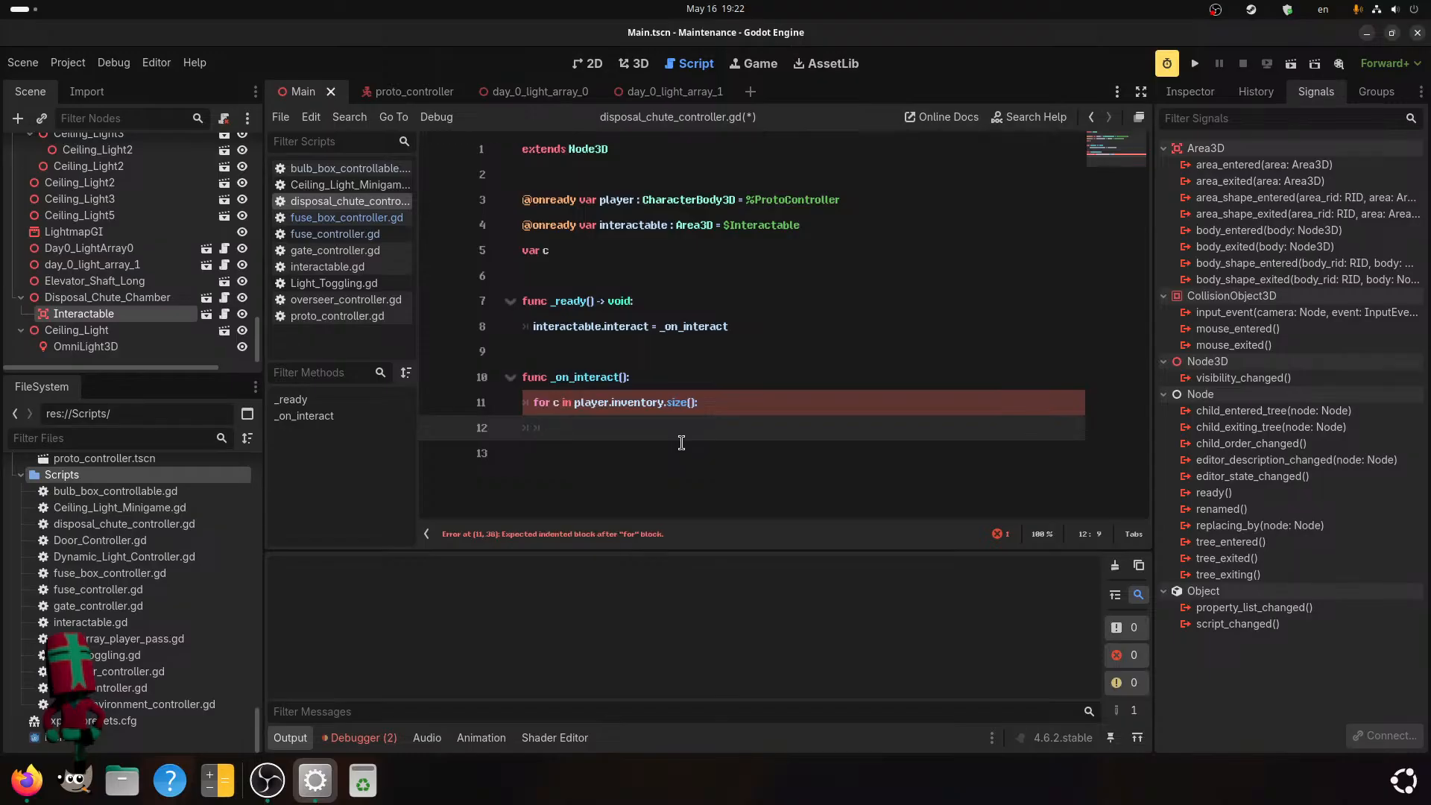
Inside the for loop, add the condition if player.inventory[c].contains("broken"):.
text(if )
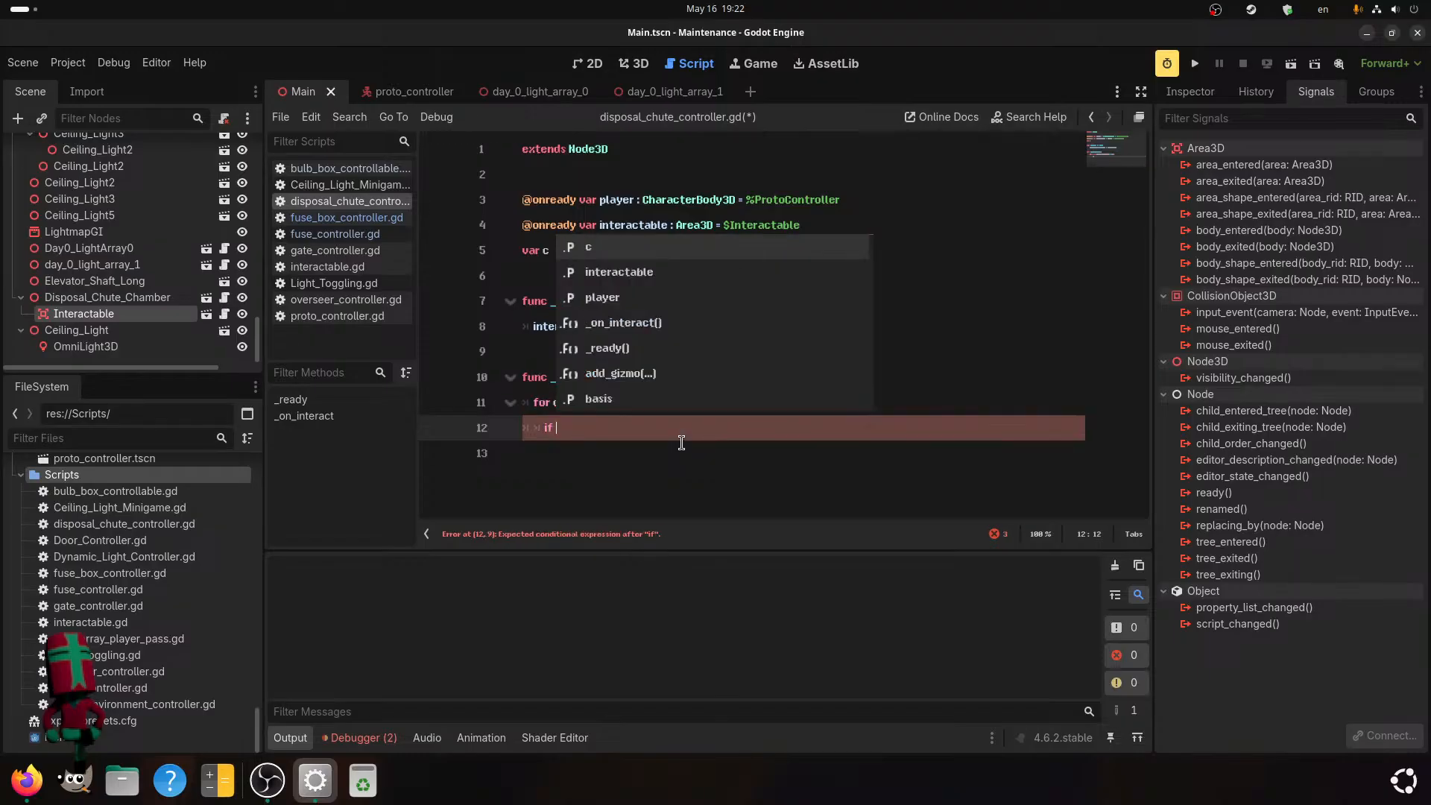
text(c)
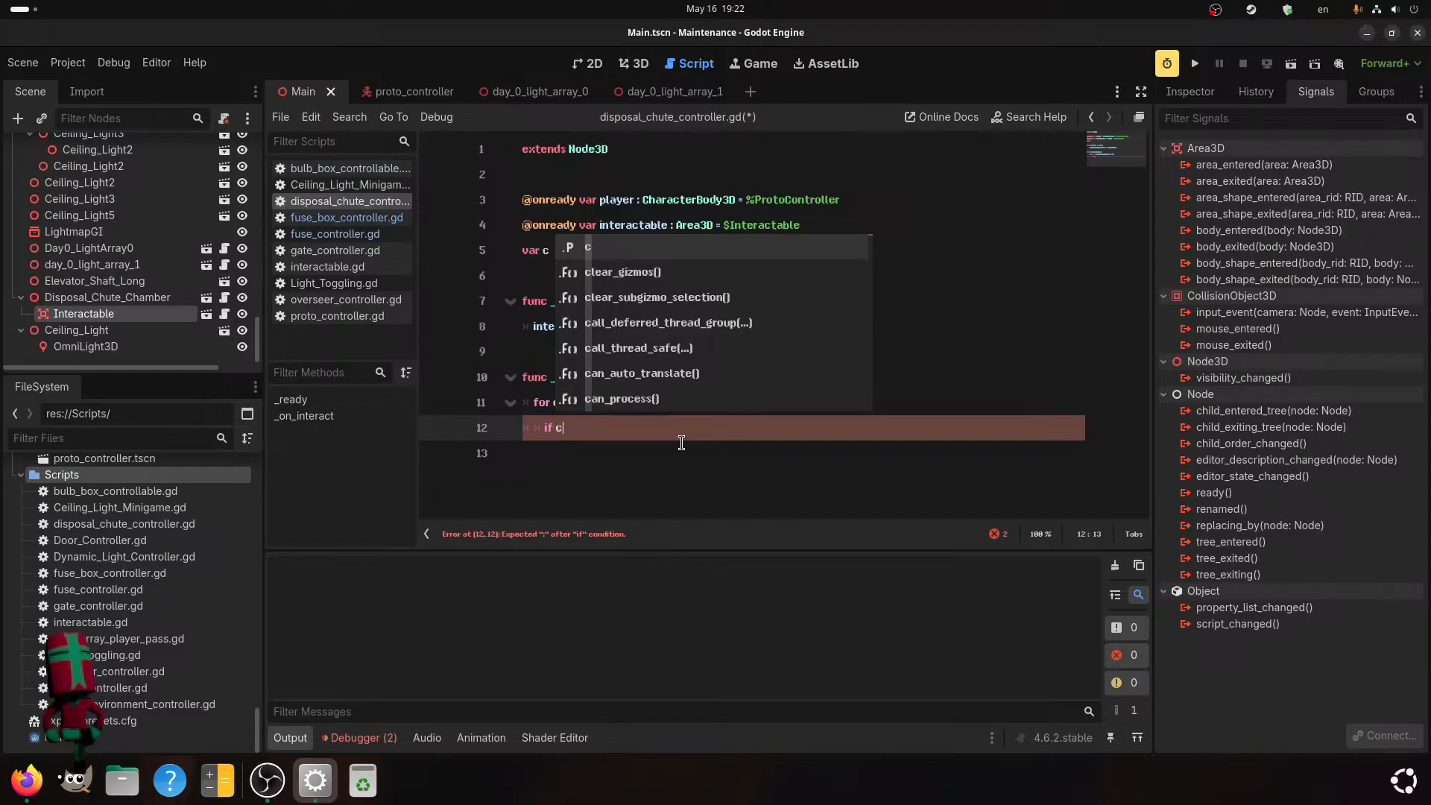
key(BackSpace)
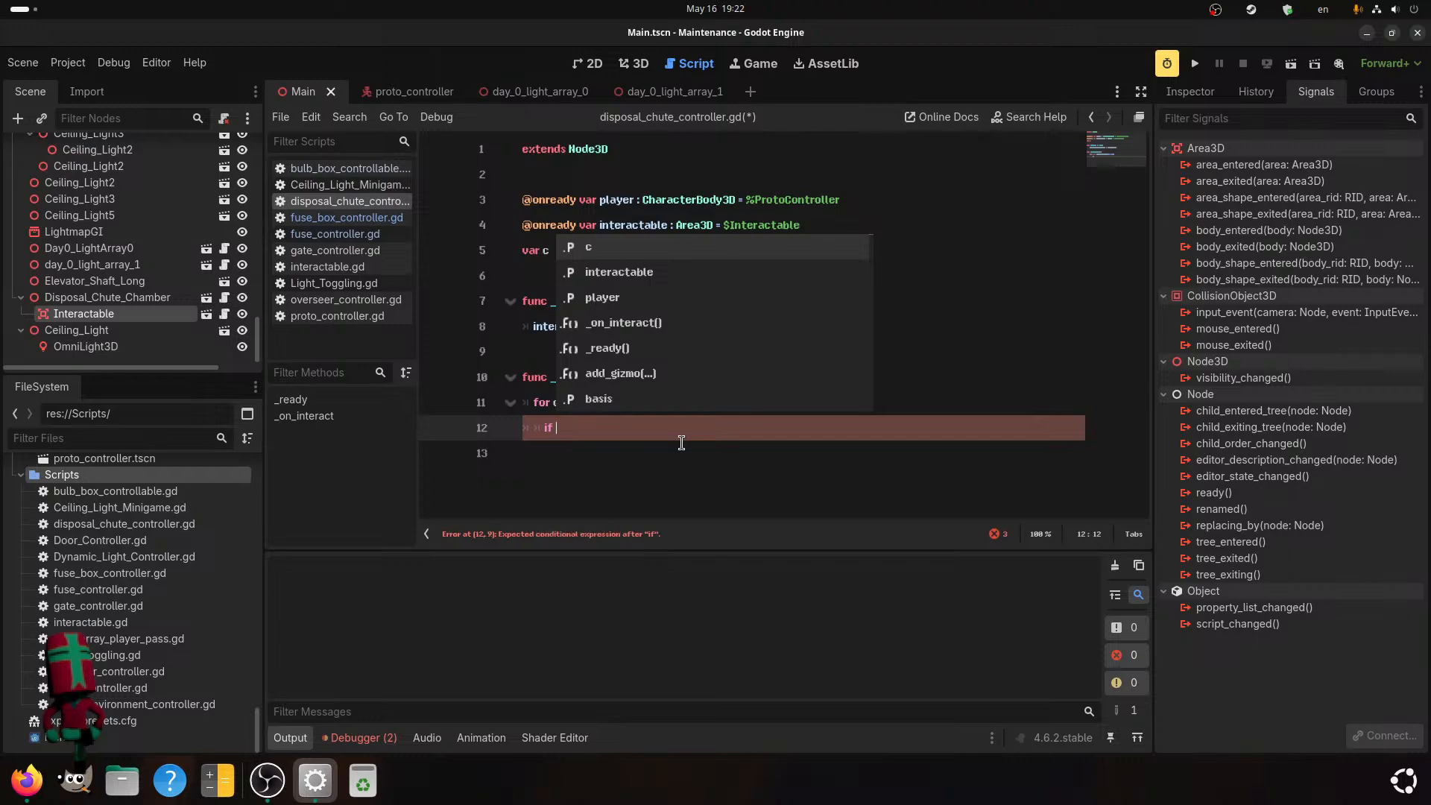
text(pla)
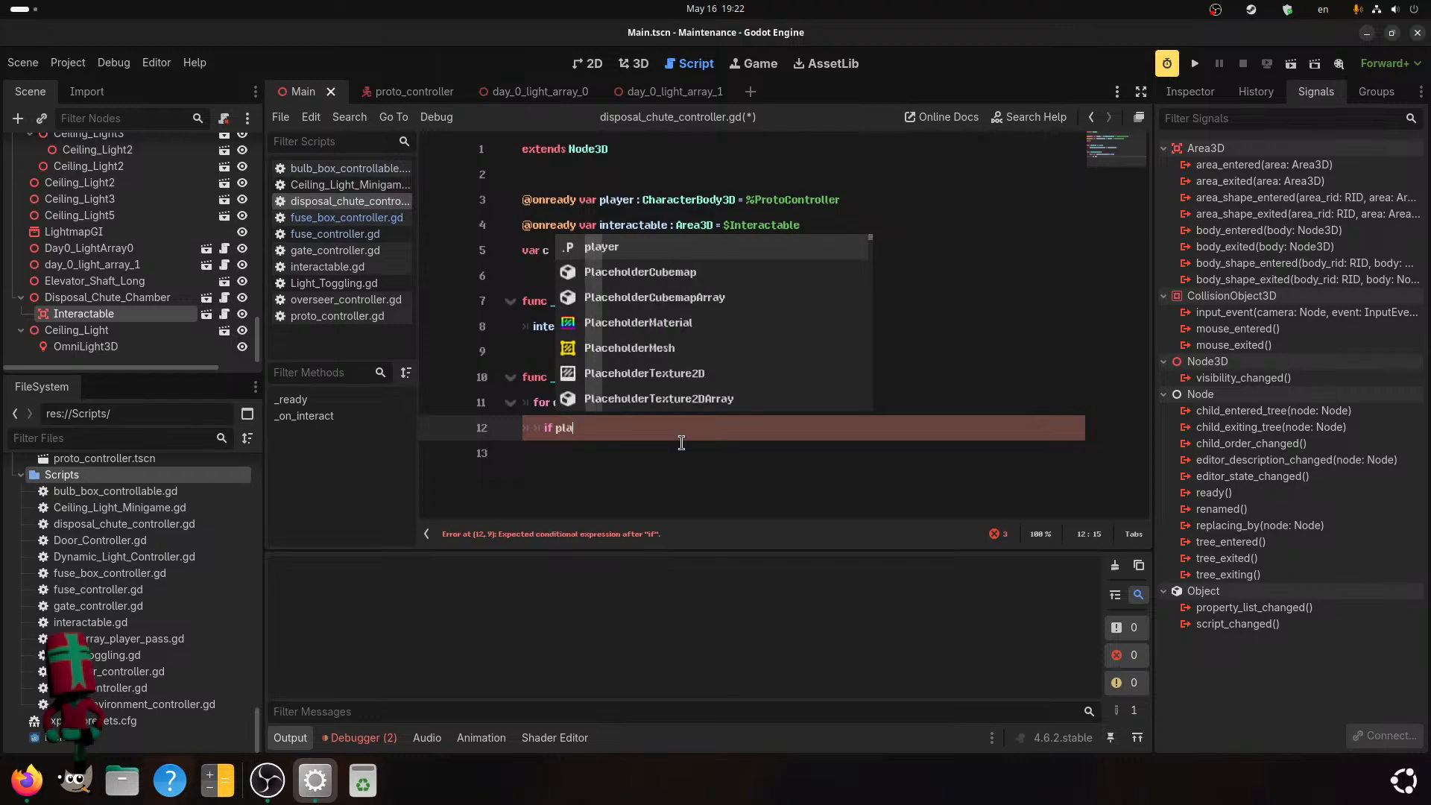
text(yer.inve)
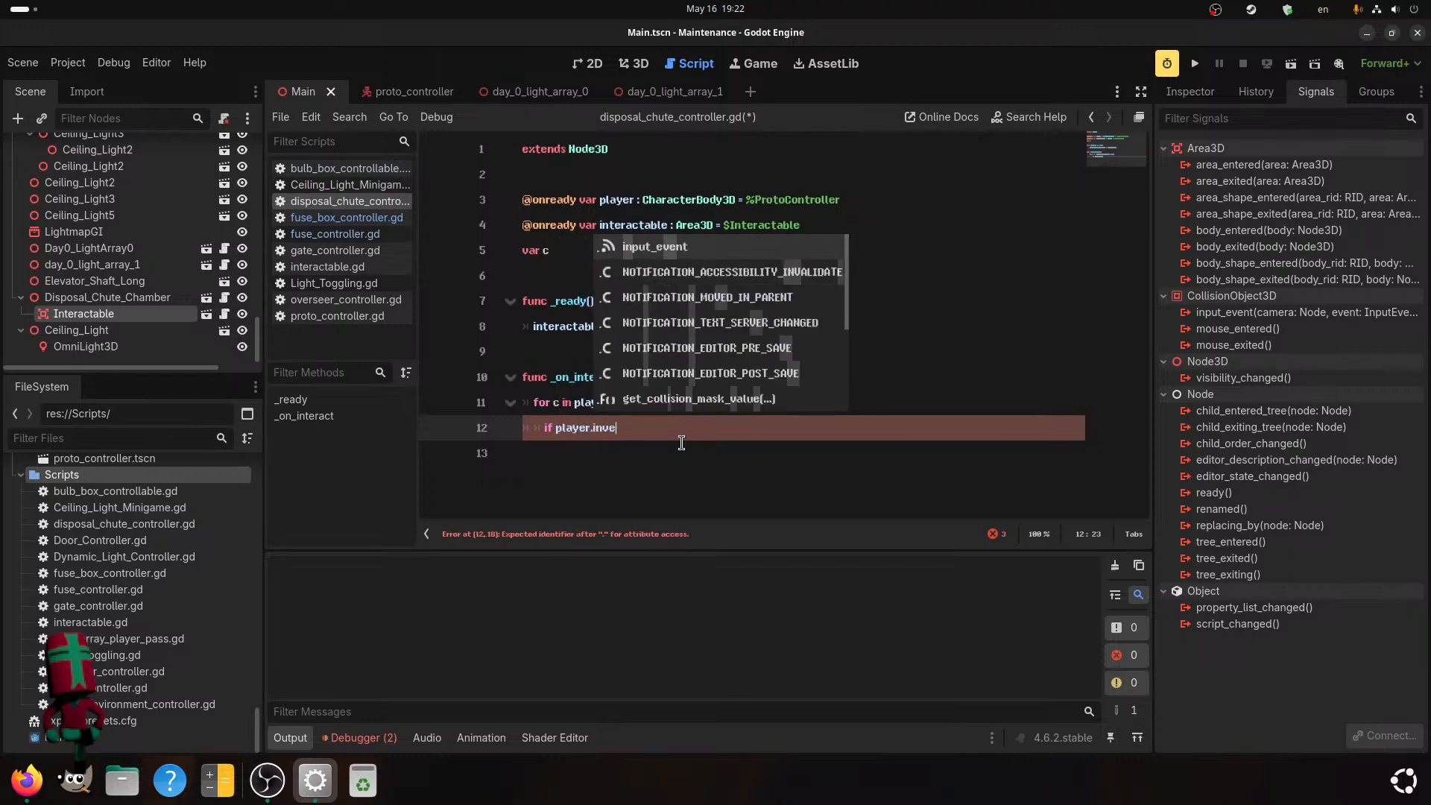
text(ntory[c])
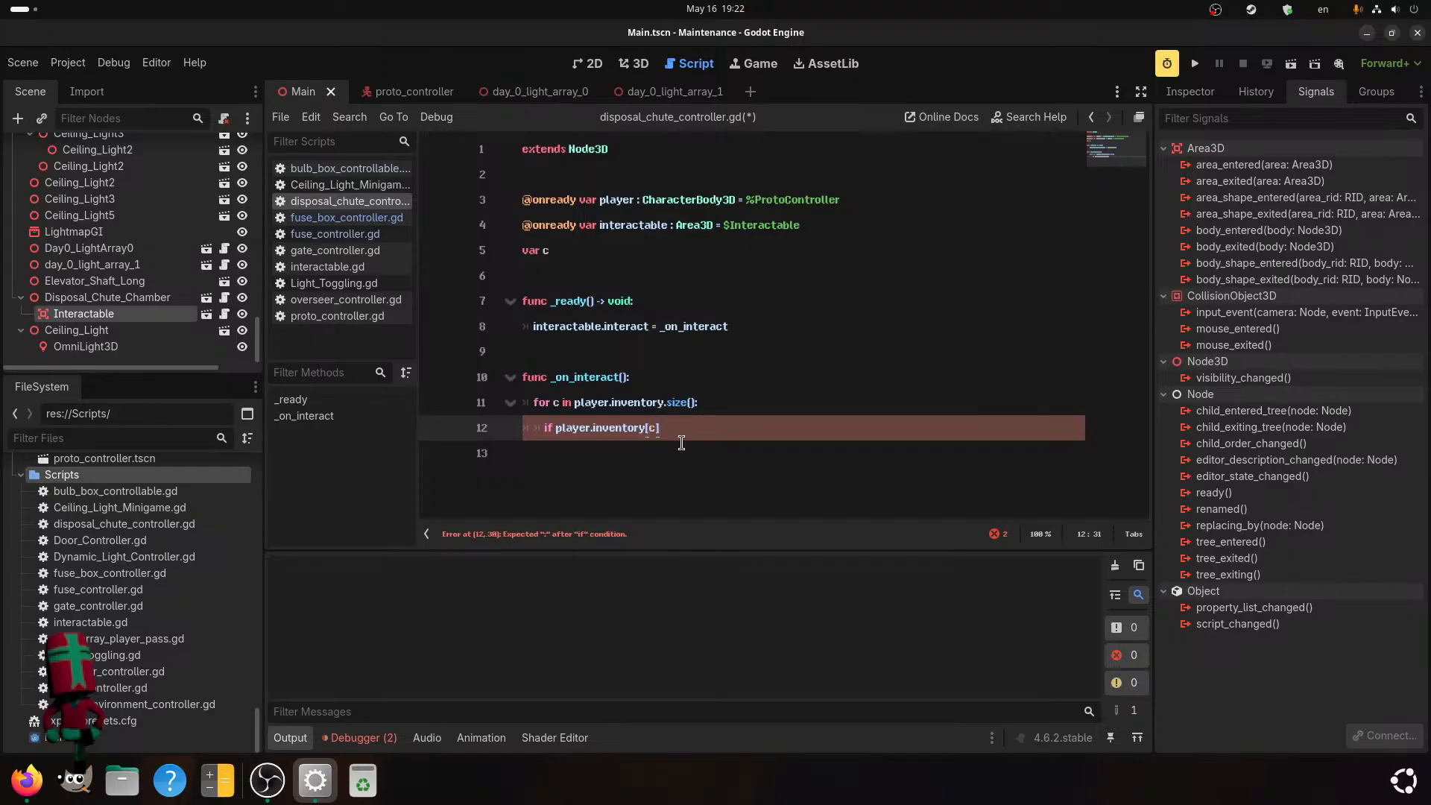
text(.)
click(548, 273)
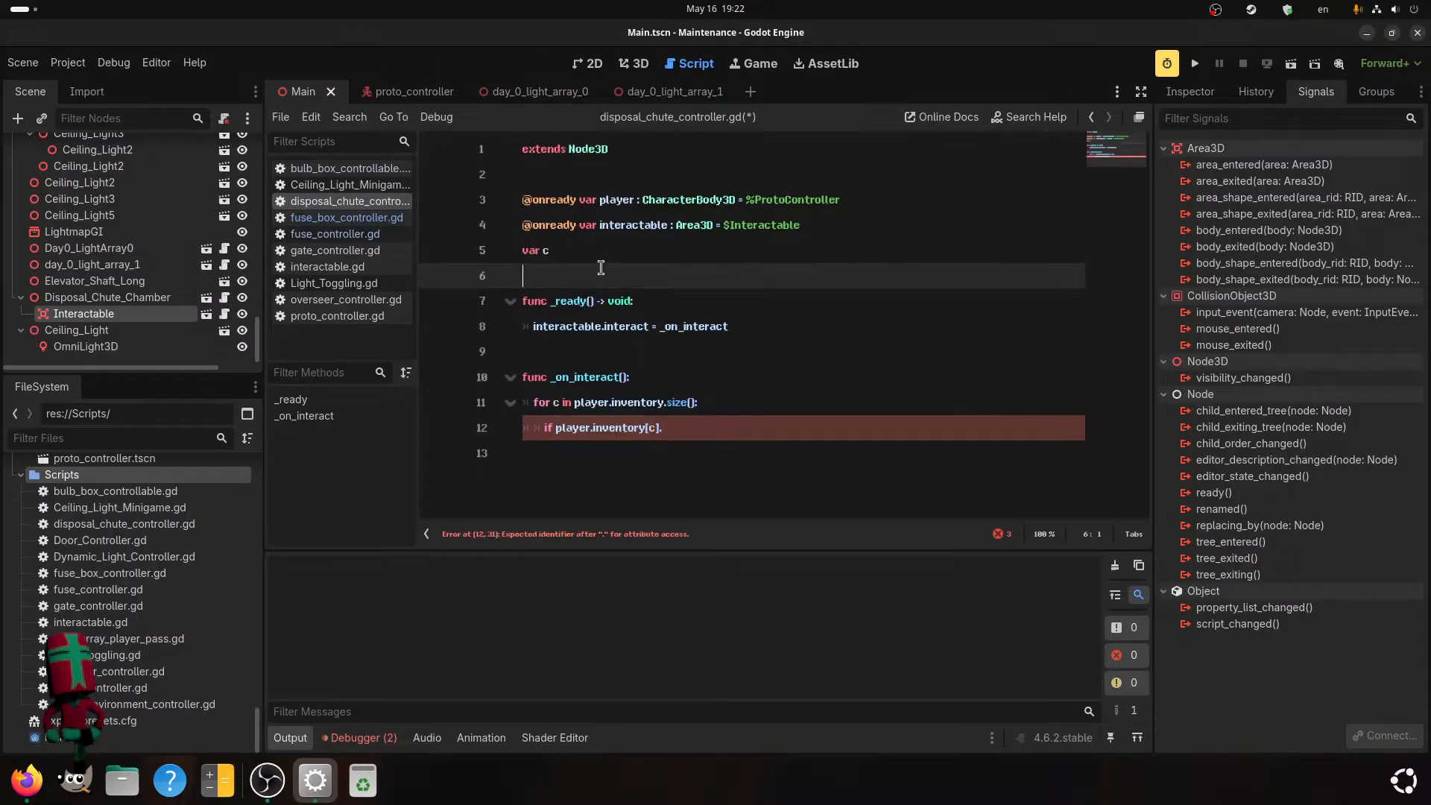
click(683, 430)
text(contains)
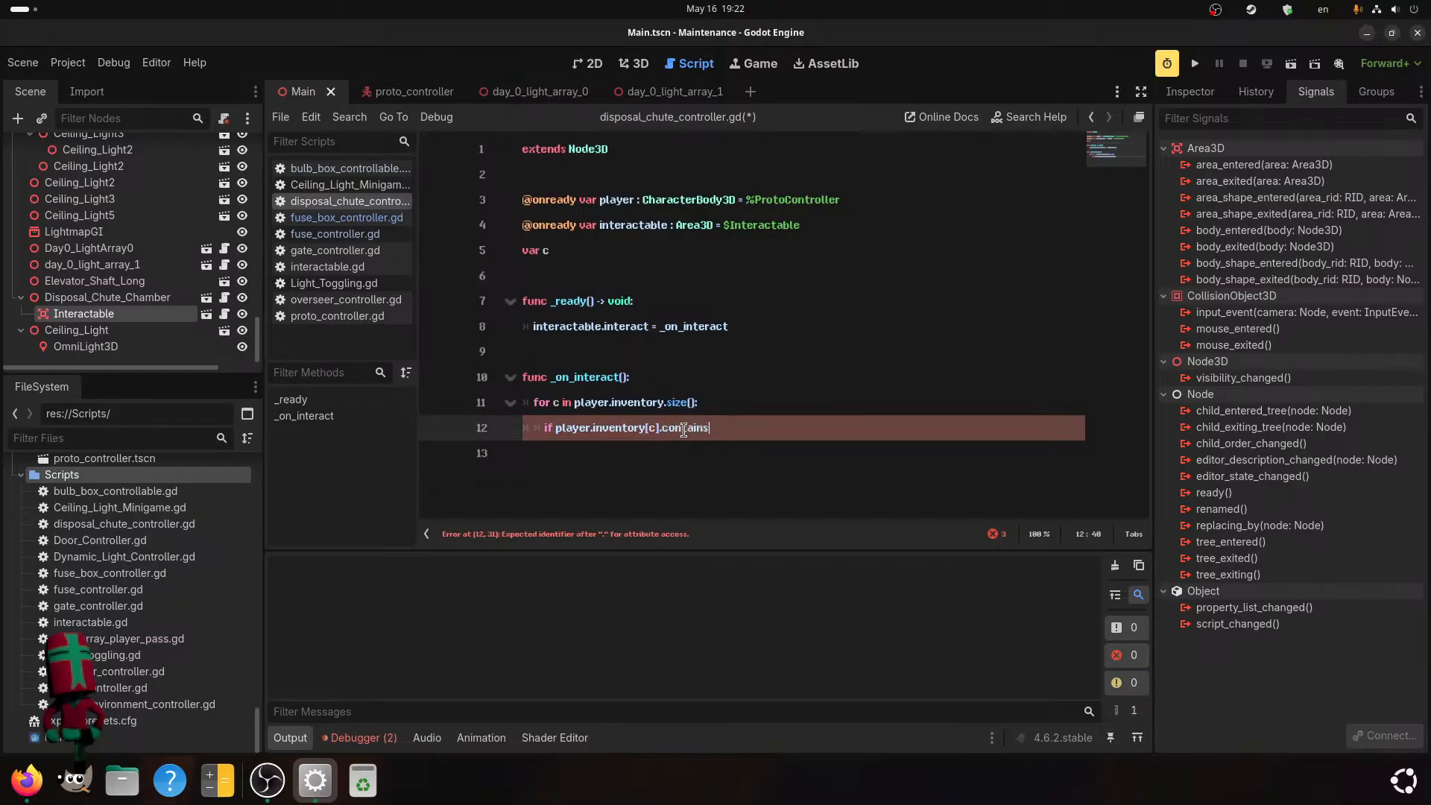
text(("broken"))
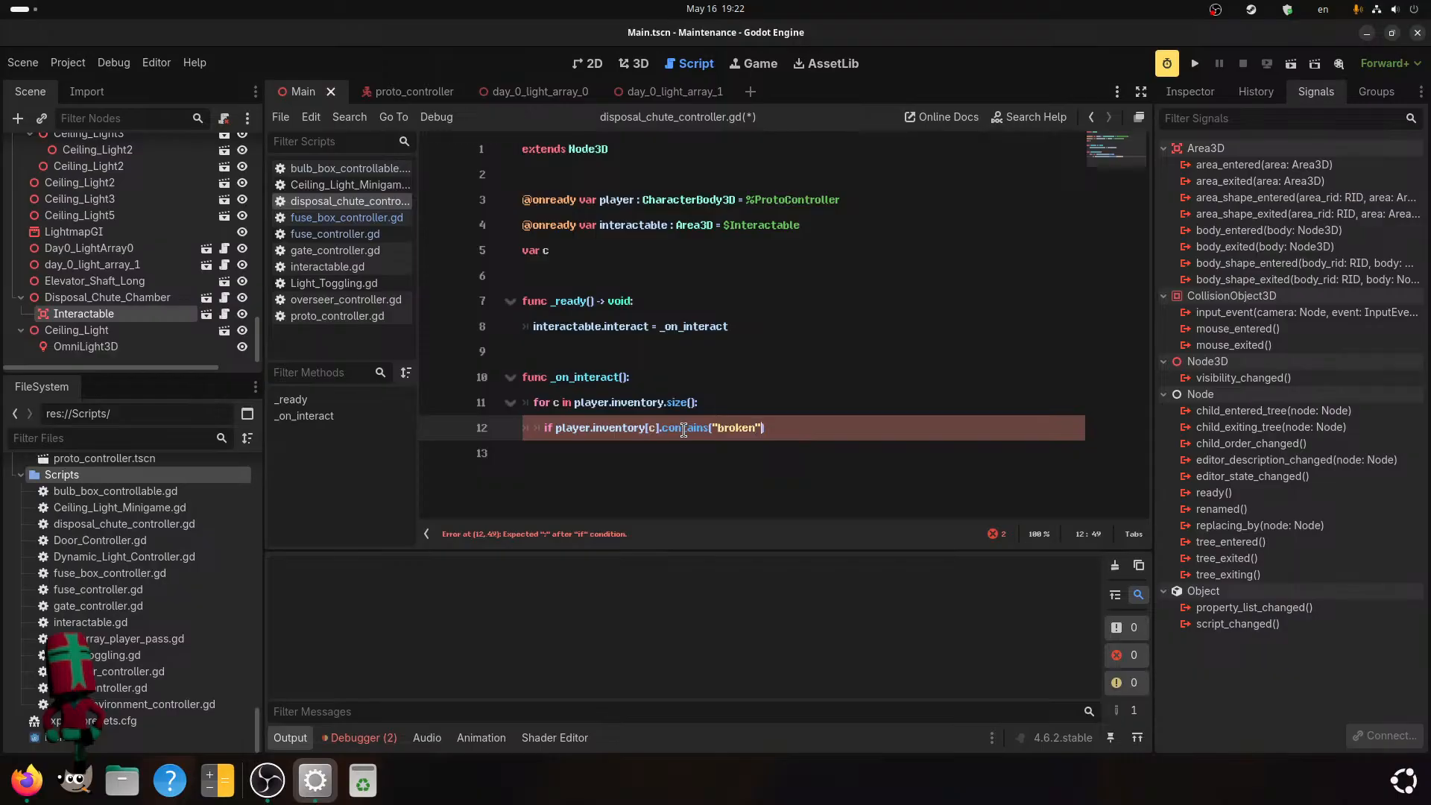
text(:)
Add player.inventory[c].erase() as the body of the "broken" condition and save the script.
key(Return)
text(pass)
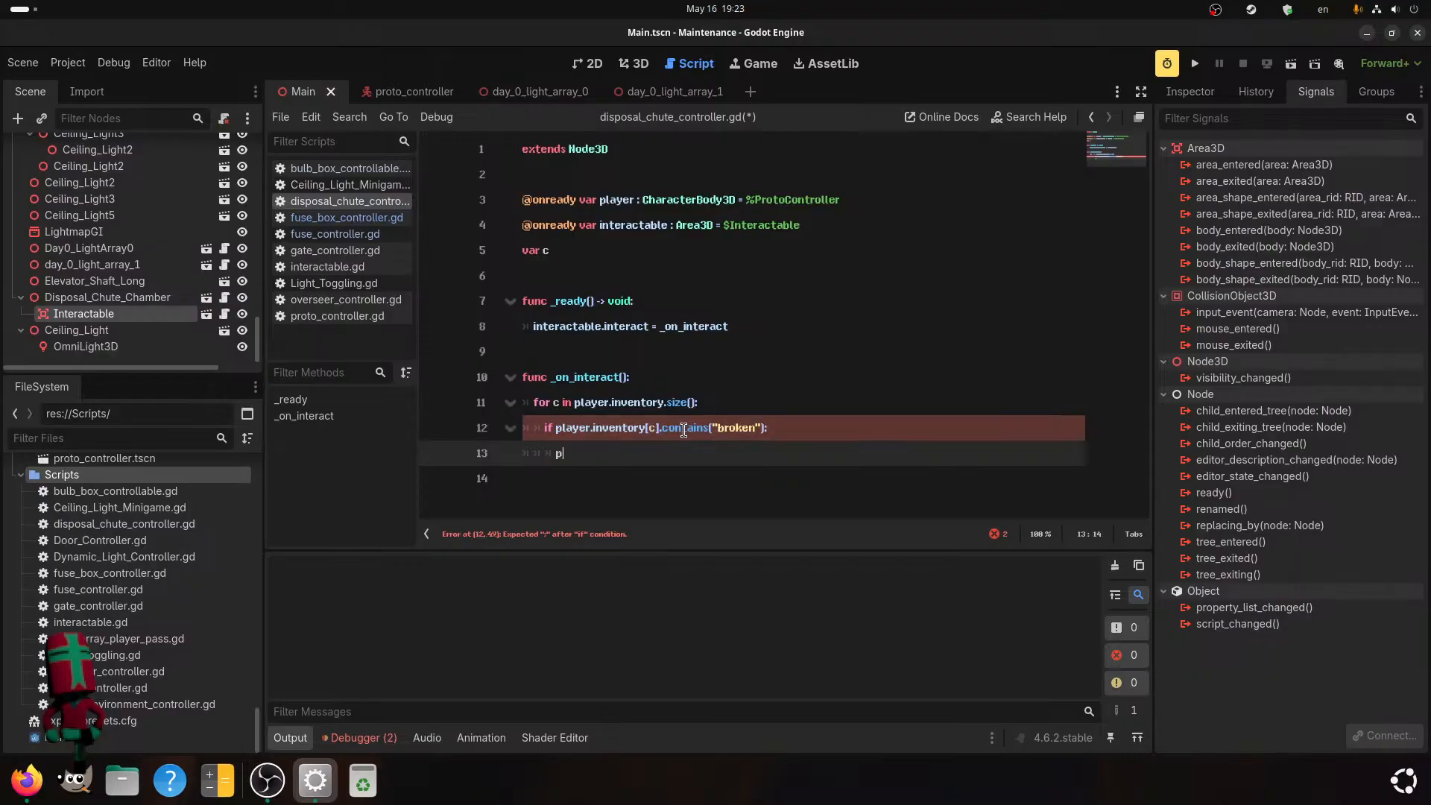
key(BackSpace)
key(BackSpace)
key(BackSpace)
key(BackSpace)
text(player.inventory[c])
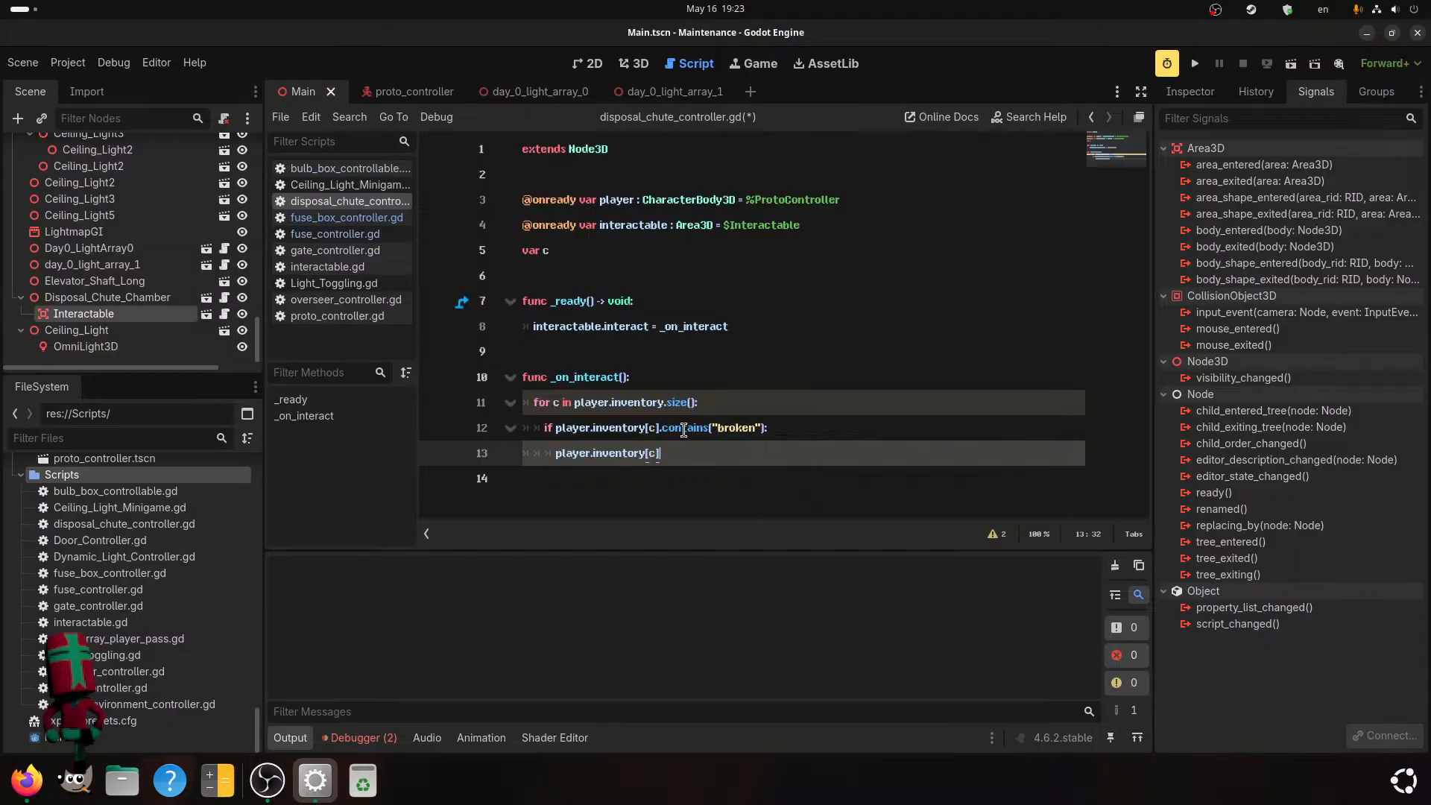
text(.)
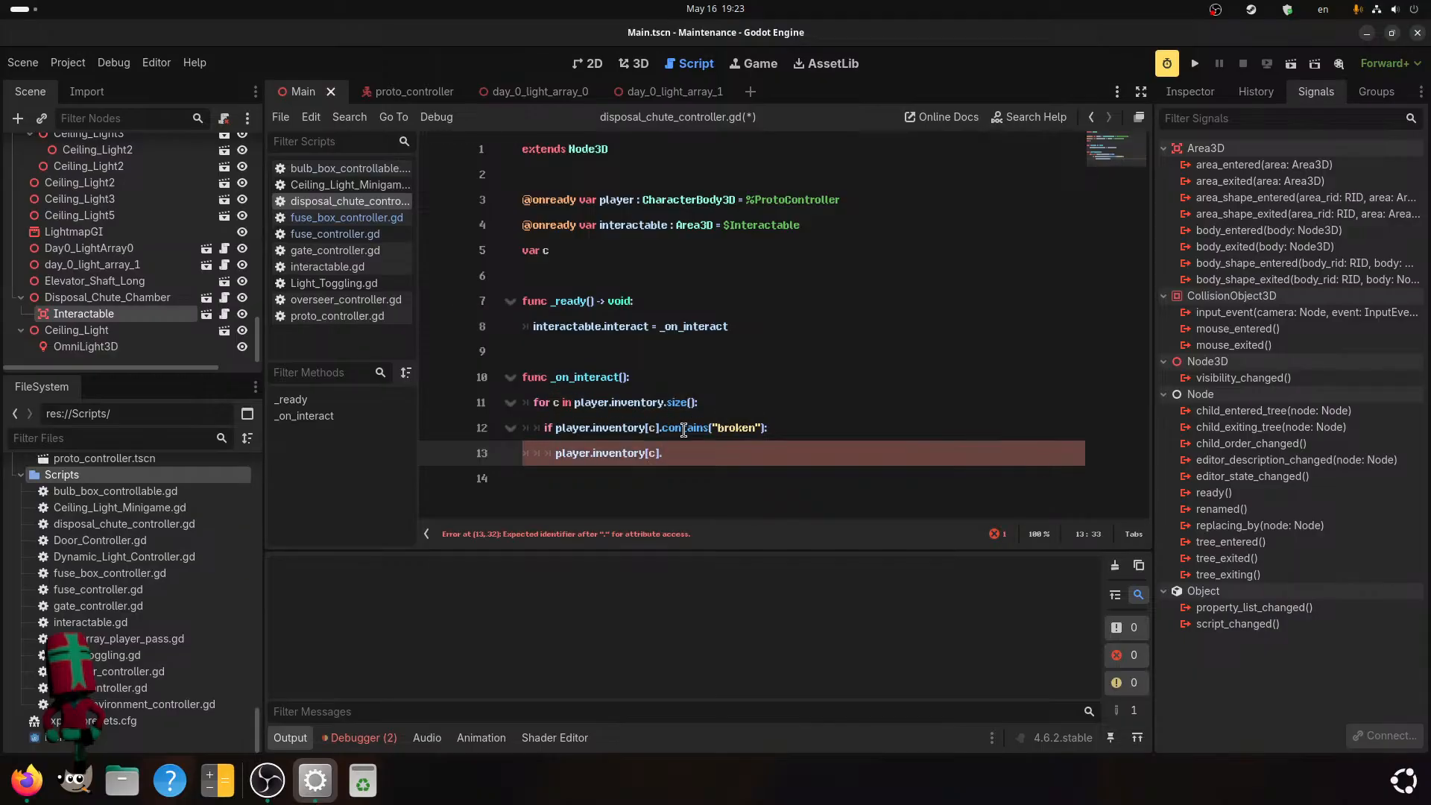
text(erase)
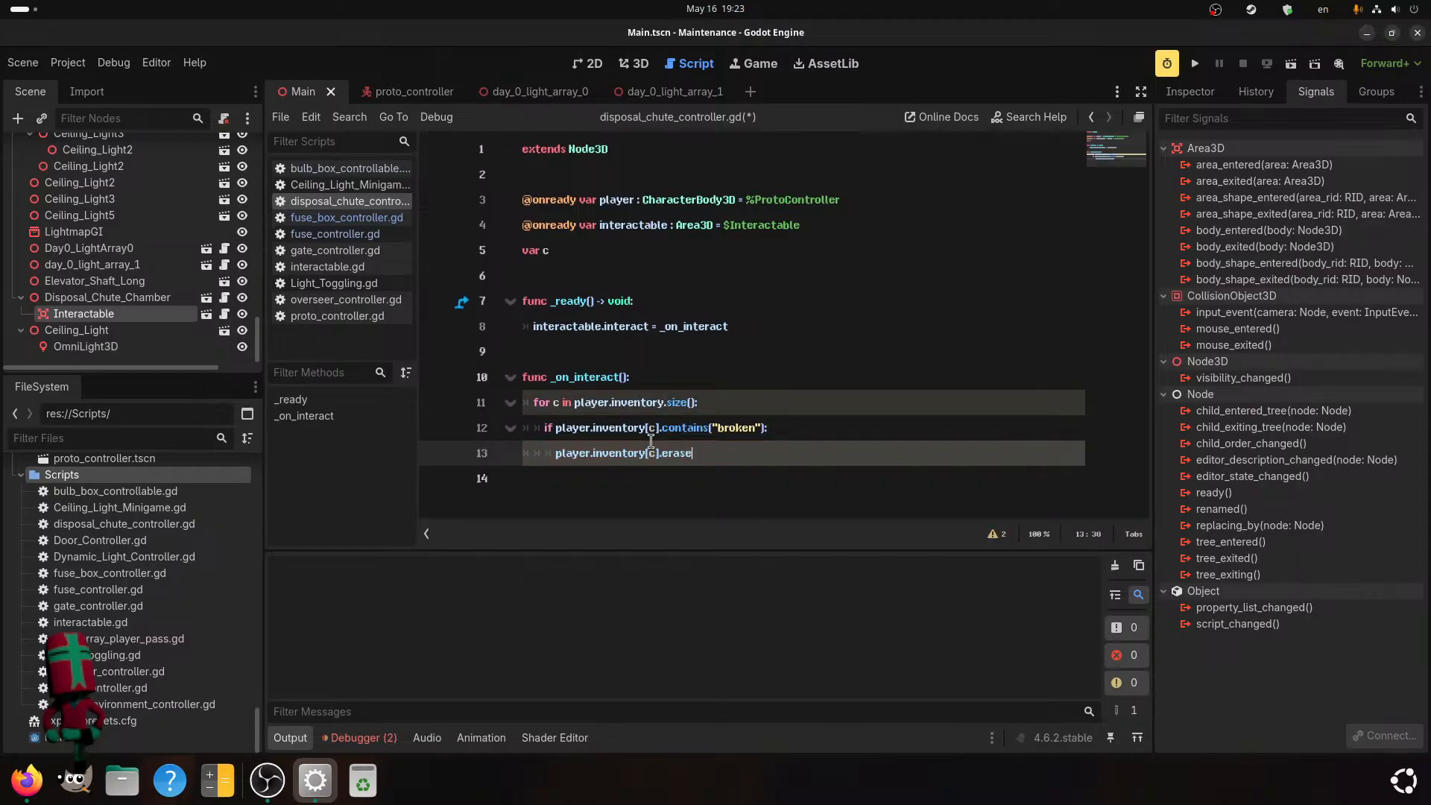
text(())
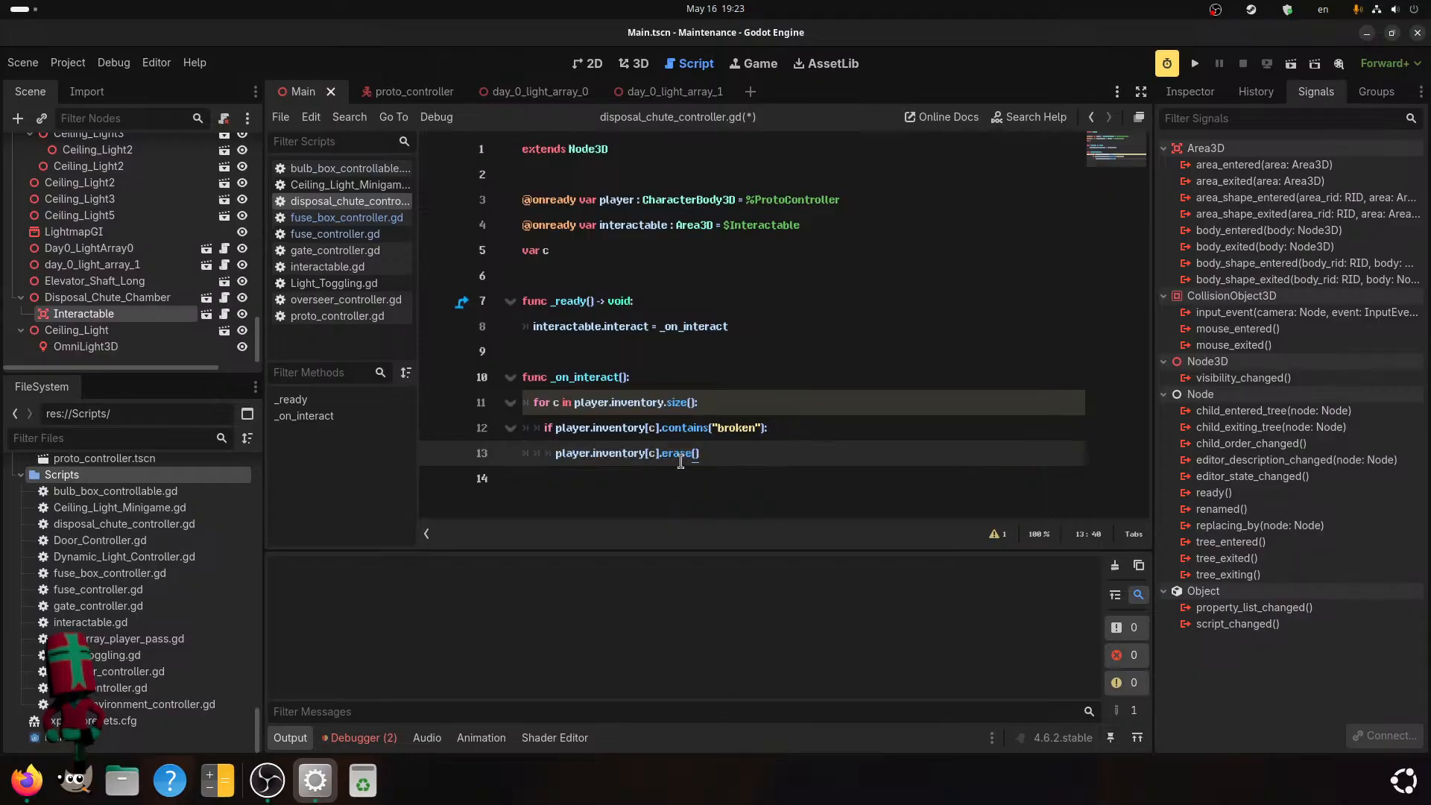
click(816, 431)
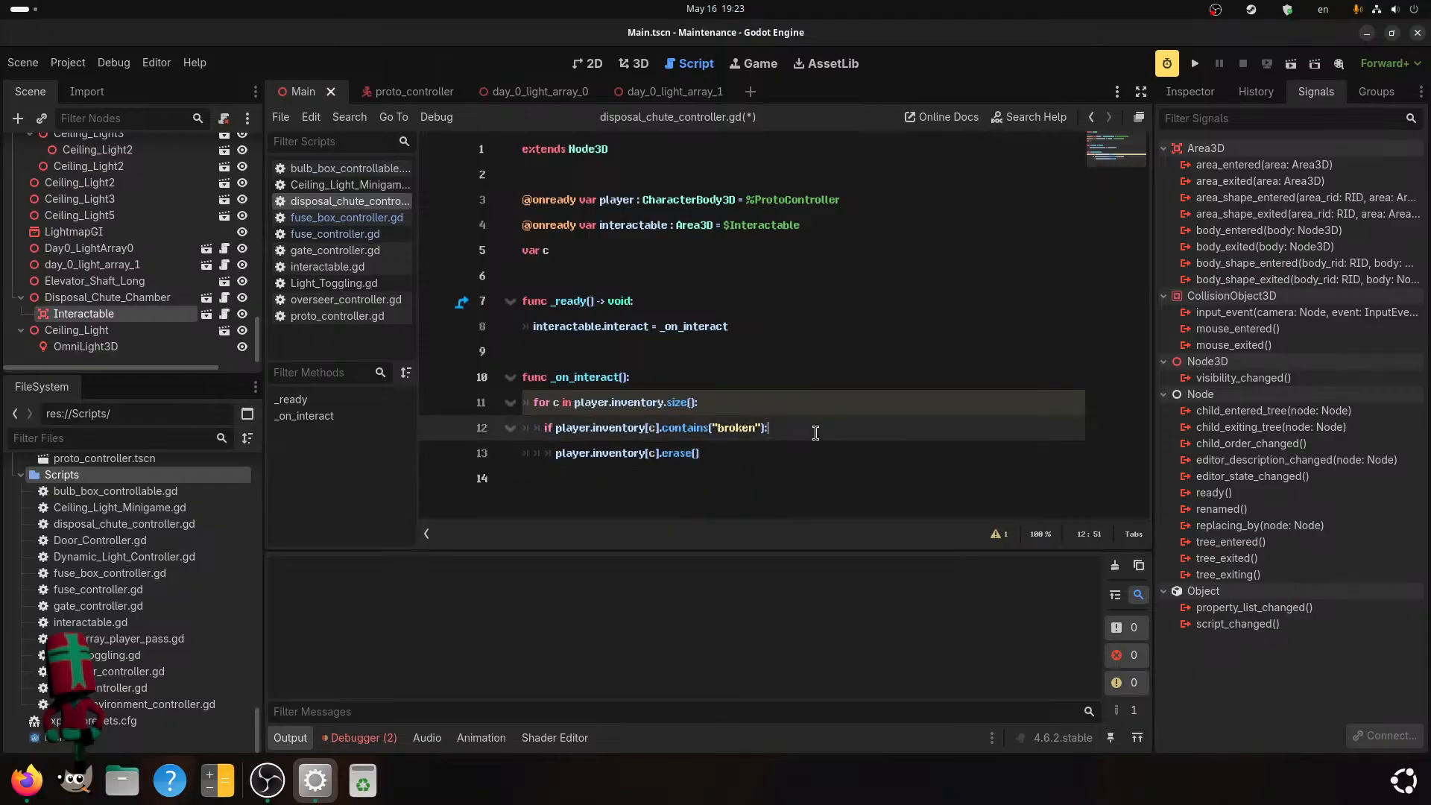
click(680, 455)
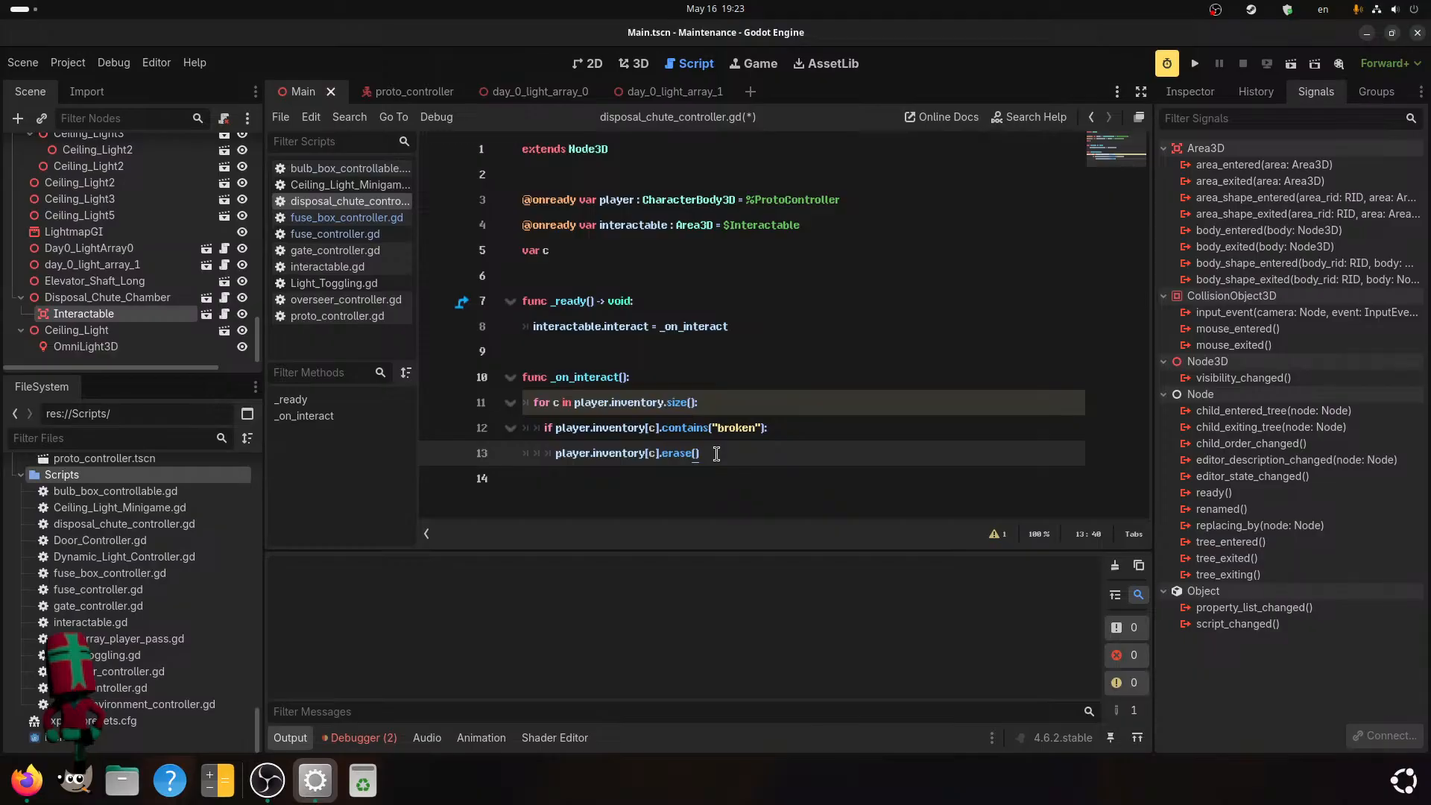
key(ctrl+s)
mouse_move(727, 453)
mouse_down()
mouse_move(560, 429)
mouse_move(557, 442)
mouse_up()
click(768, 457)
Add an AudioStreamPlayer3D child node to Disposal_Chute_Chamber and hide it in the scene.
click(119, 297)
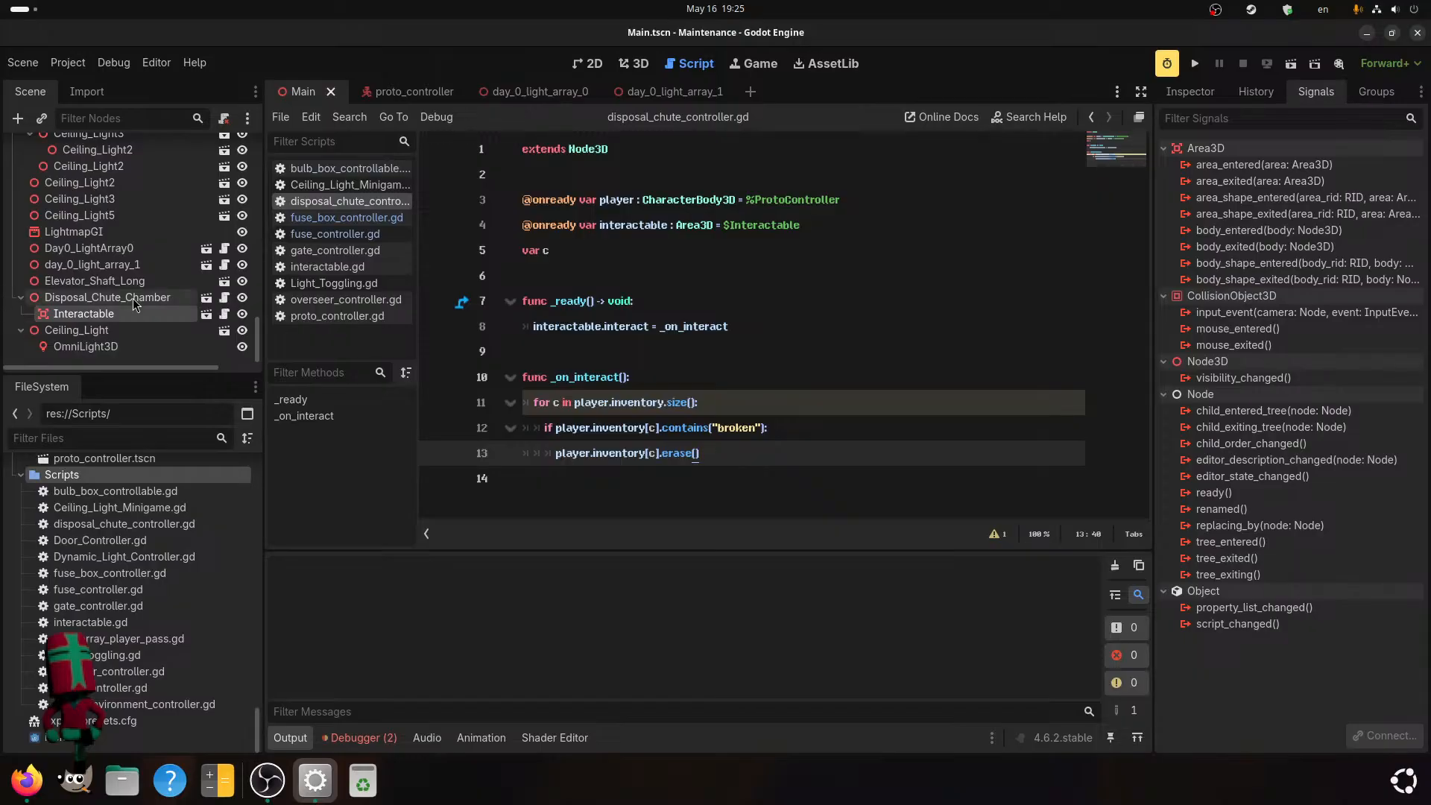
right_click(139, 299)
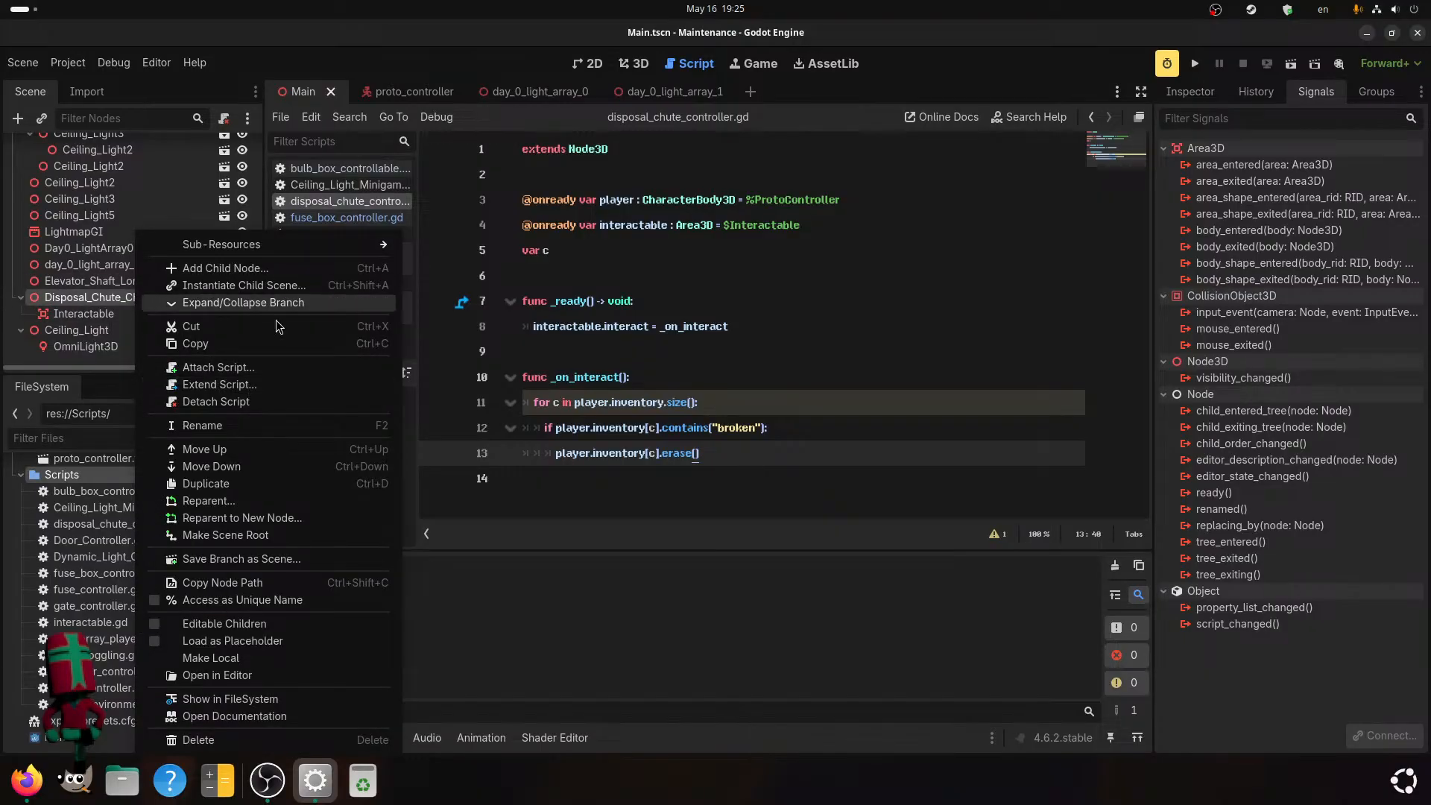
click(244, 274)
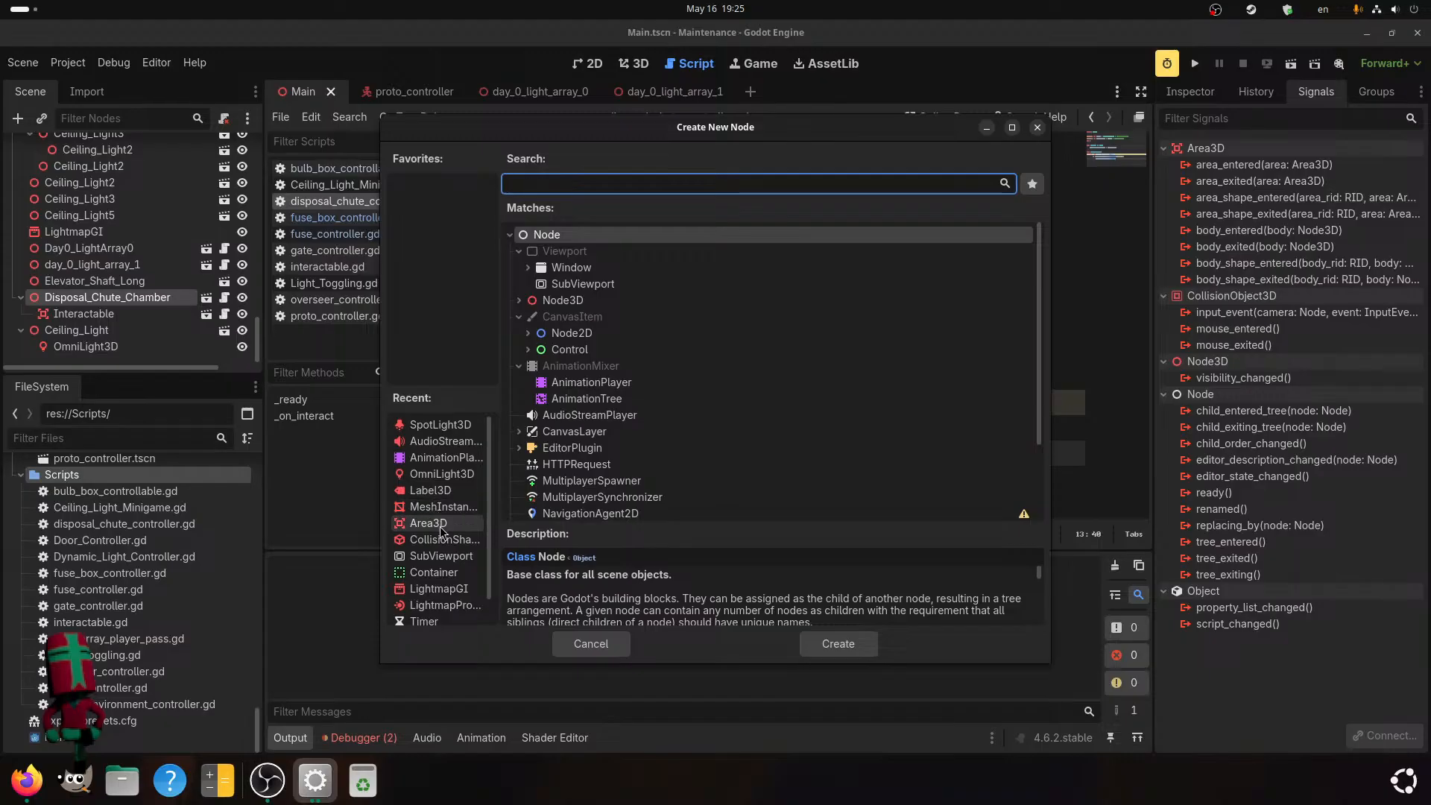
click(441, 442)
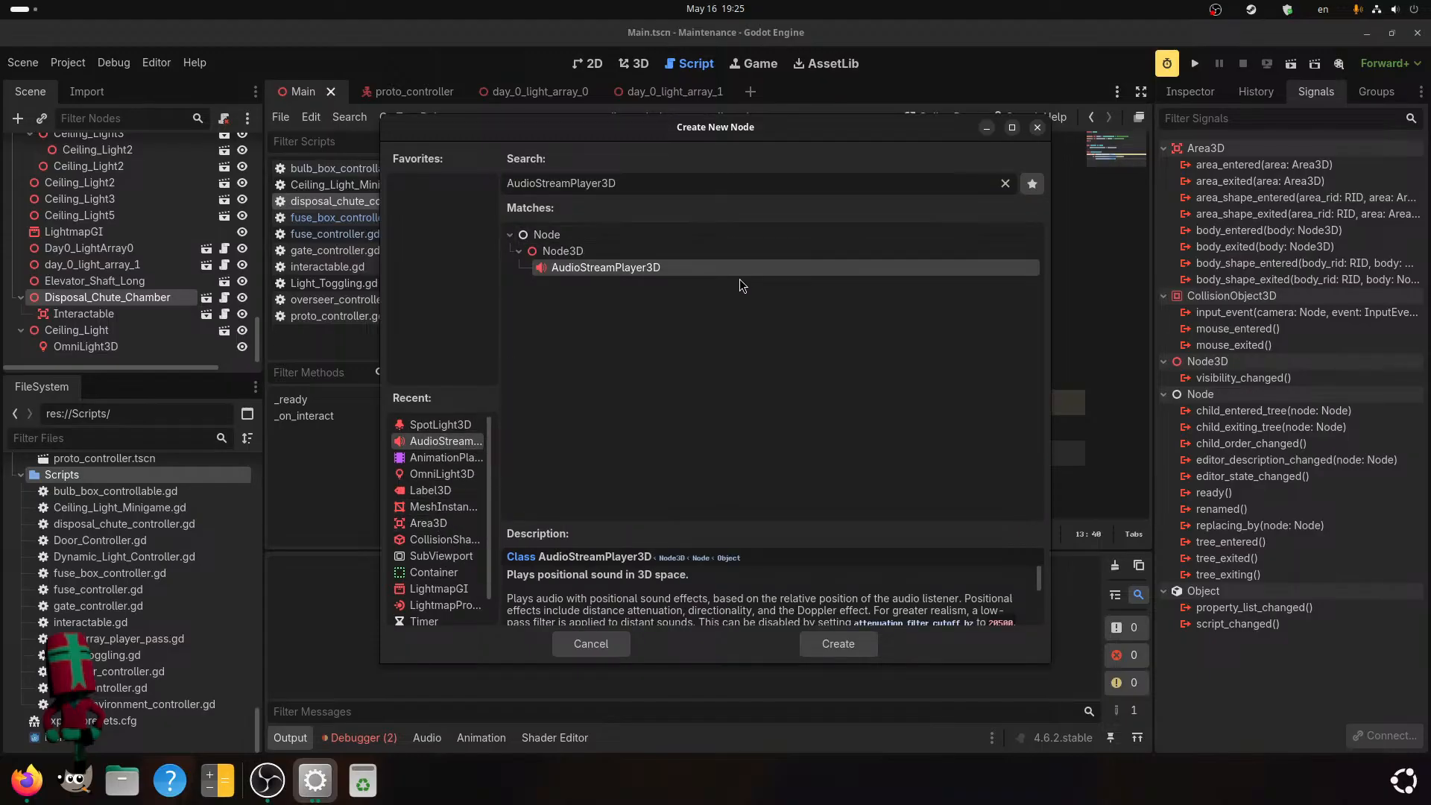
click(835, 643)
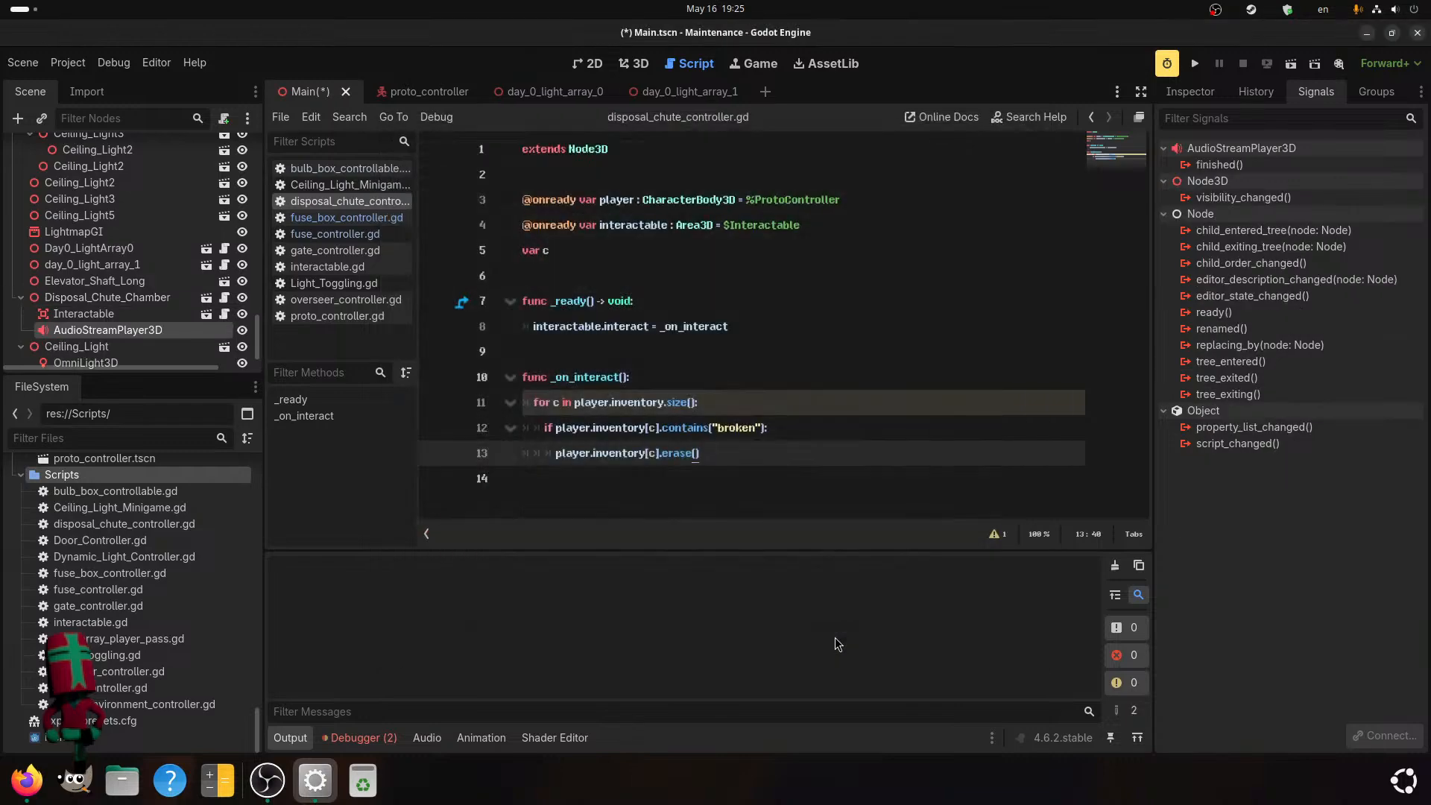
click(242, 330)
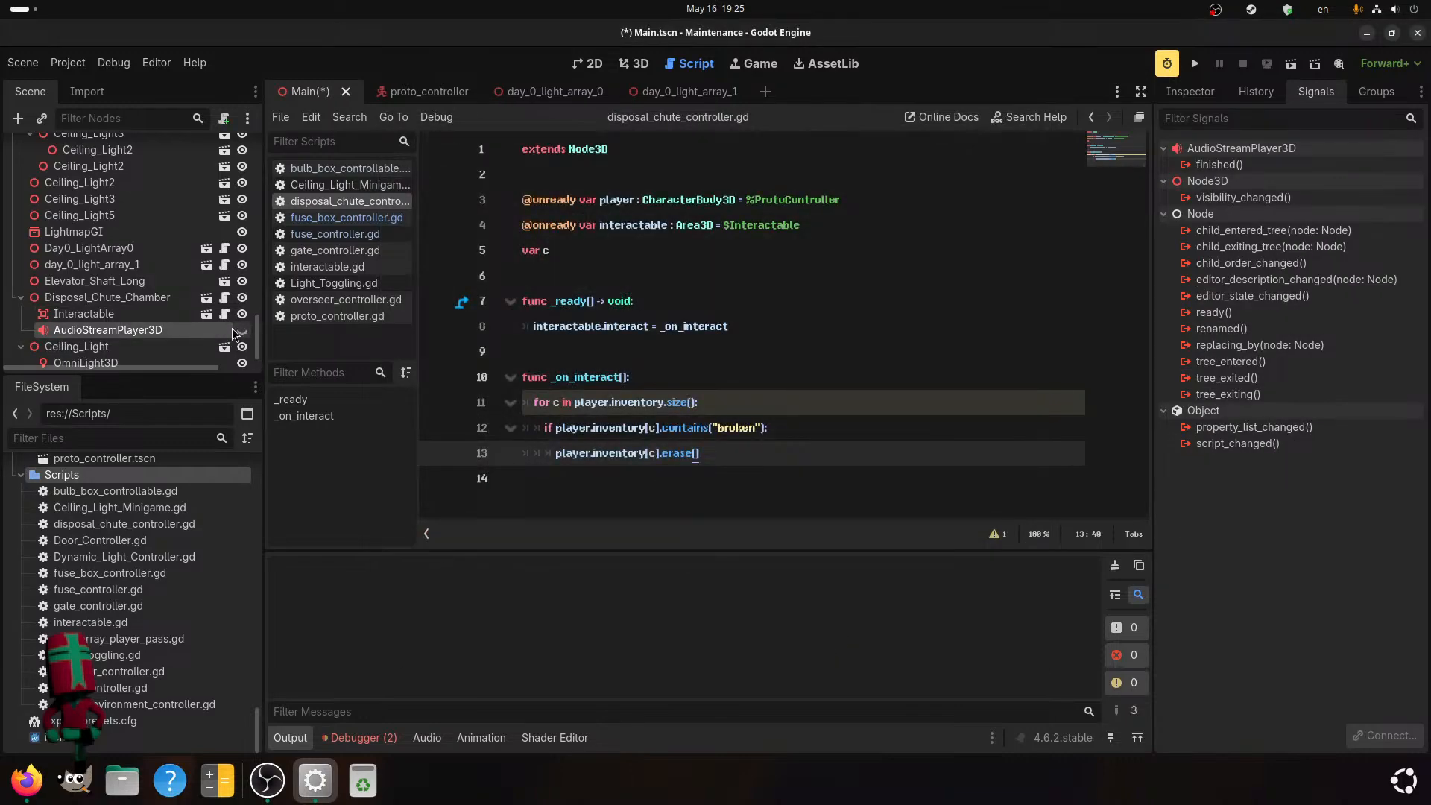
click(885, 223)
key(Return)
text(@onready var)
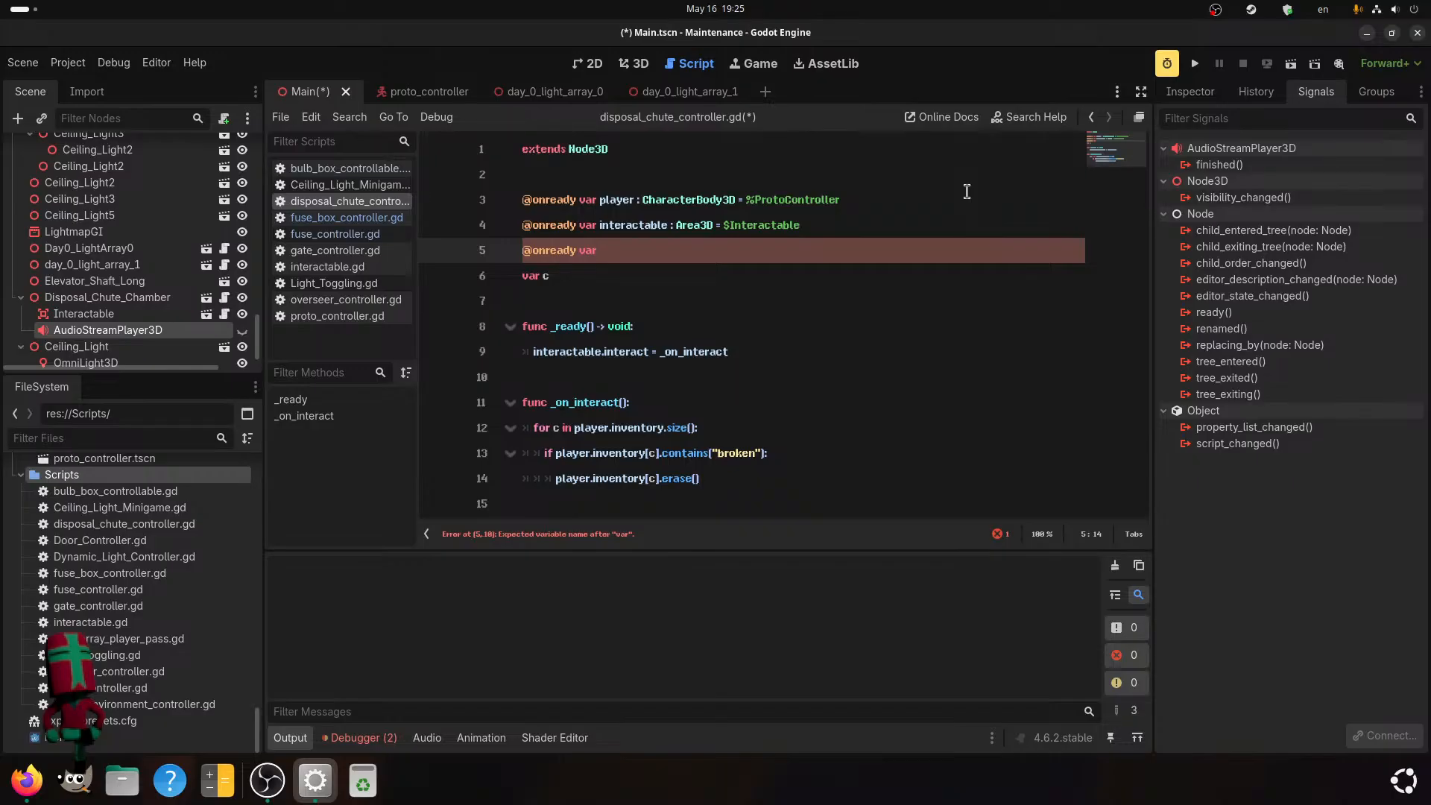
text(sound : )
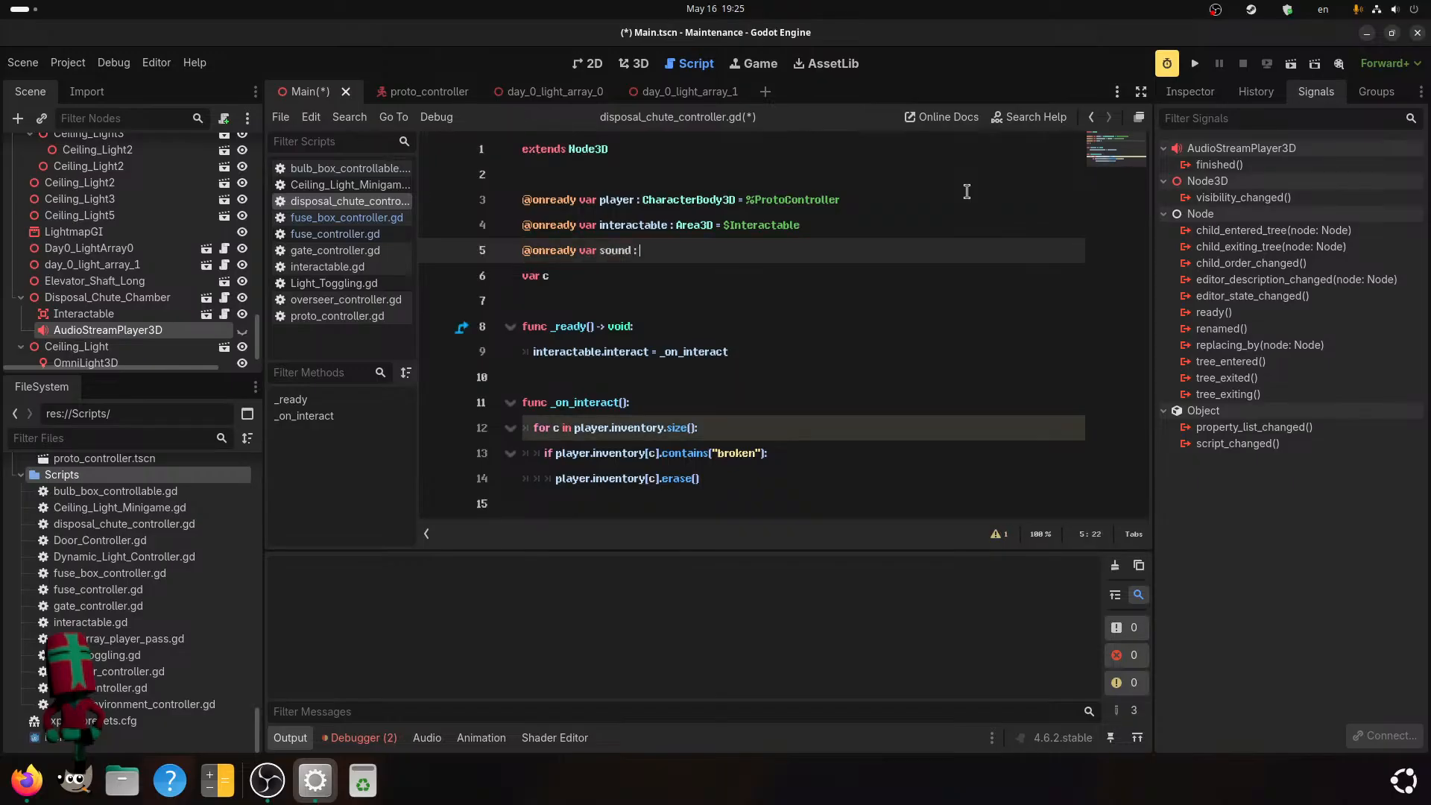
text(AudioStream)
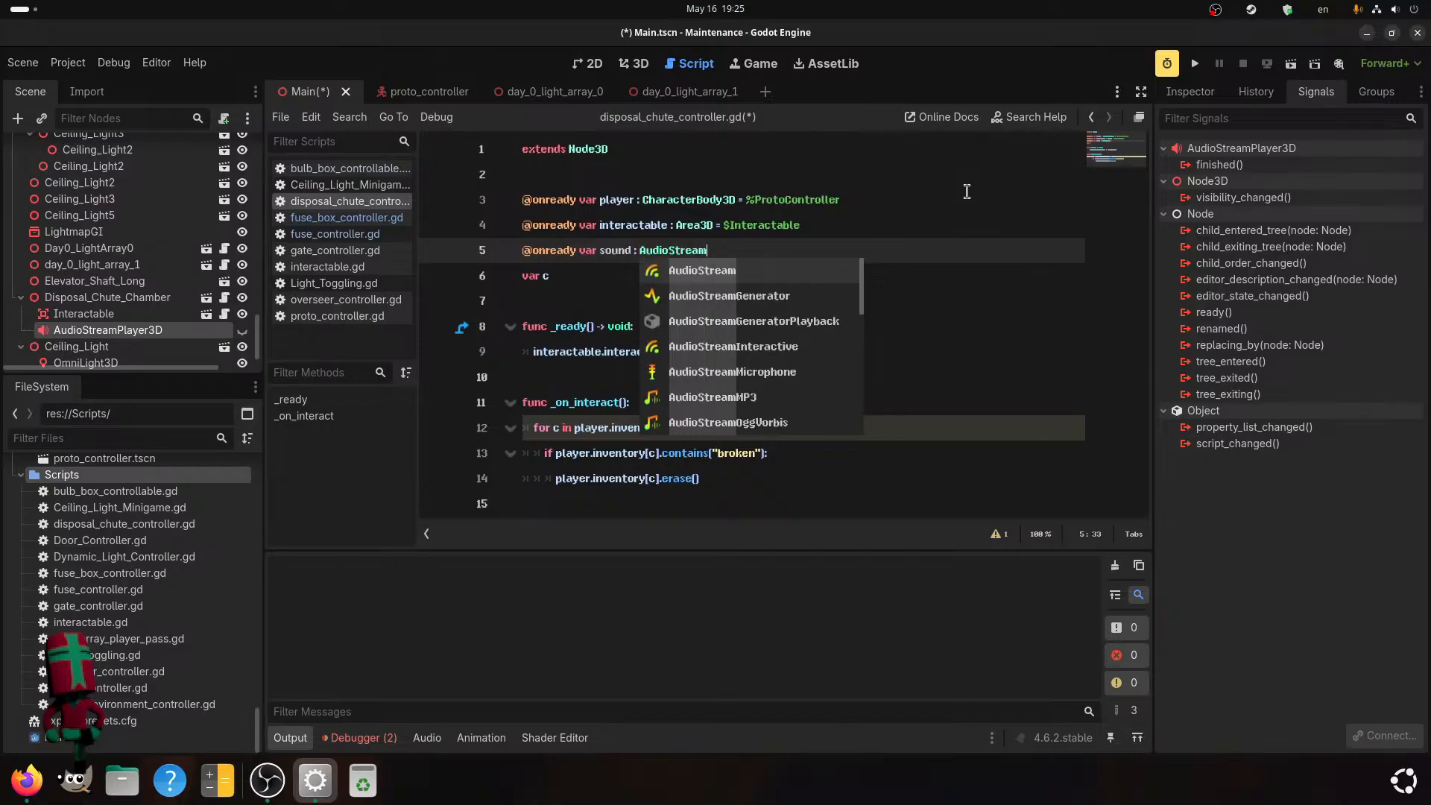
text(Pl)
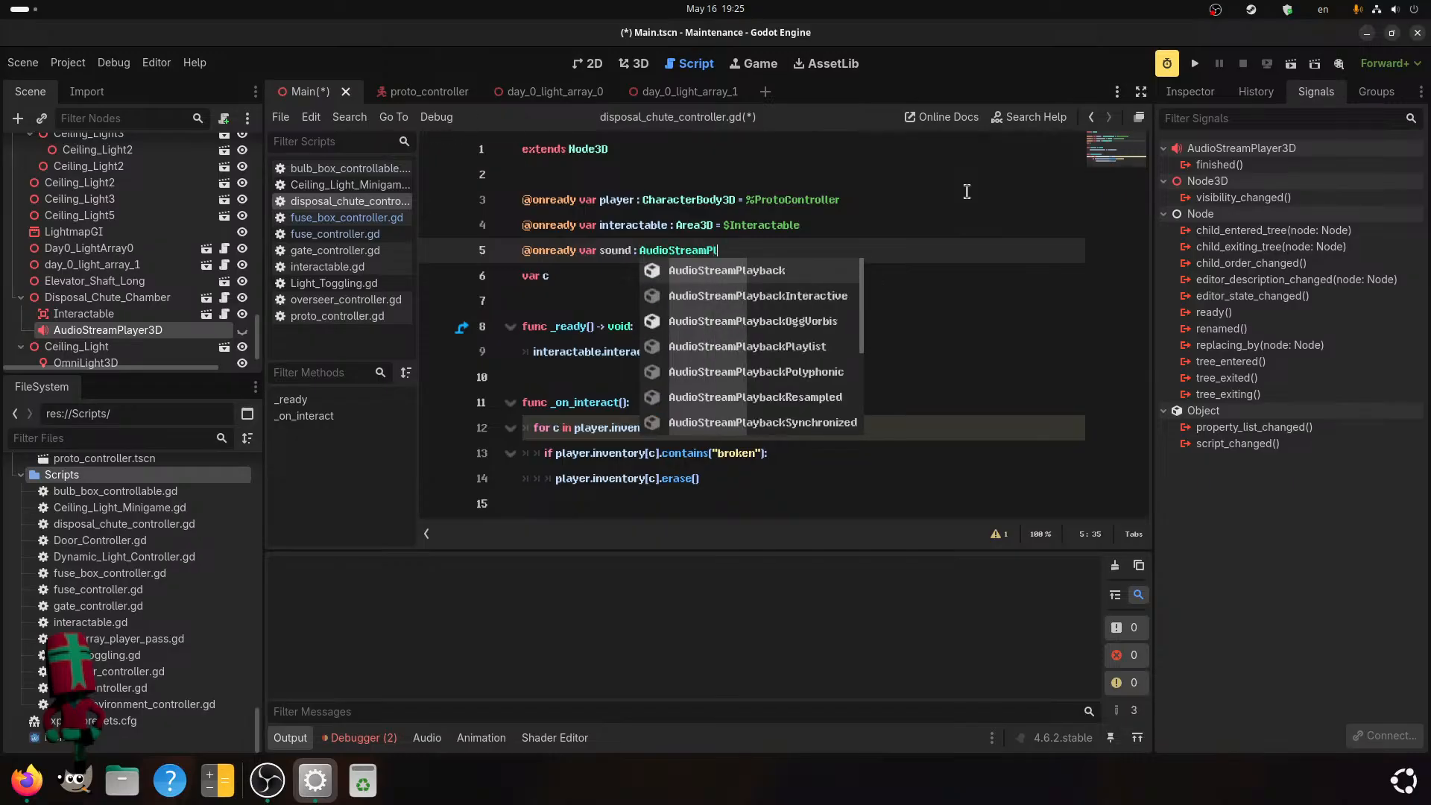
text(aye)
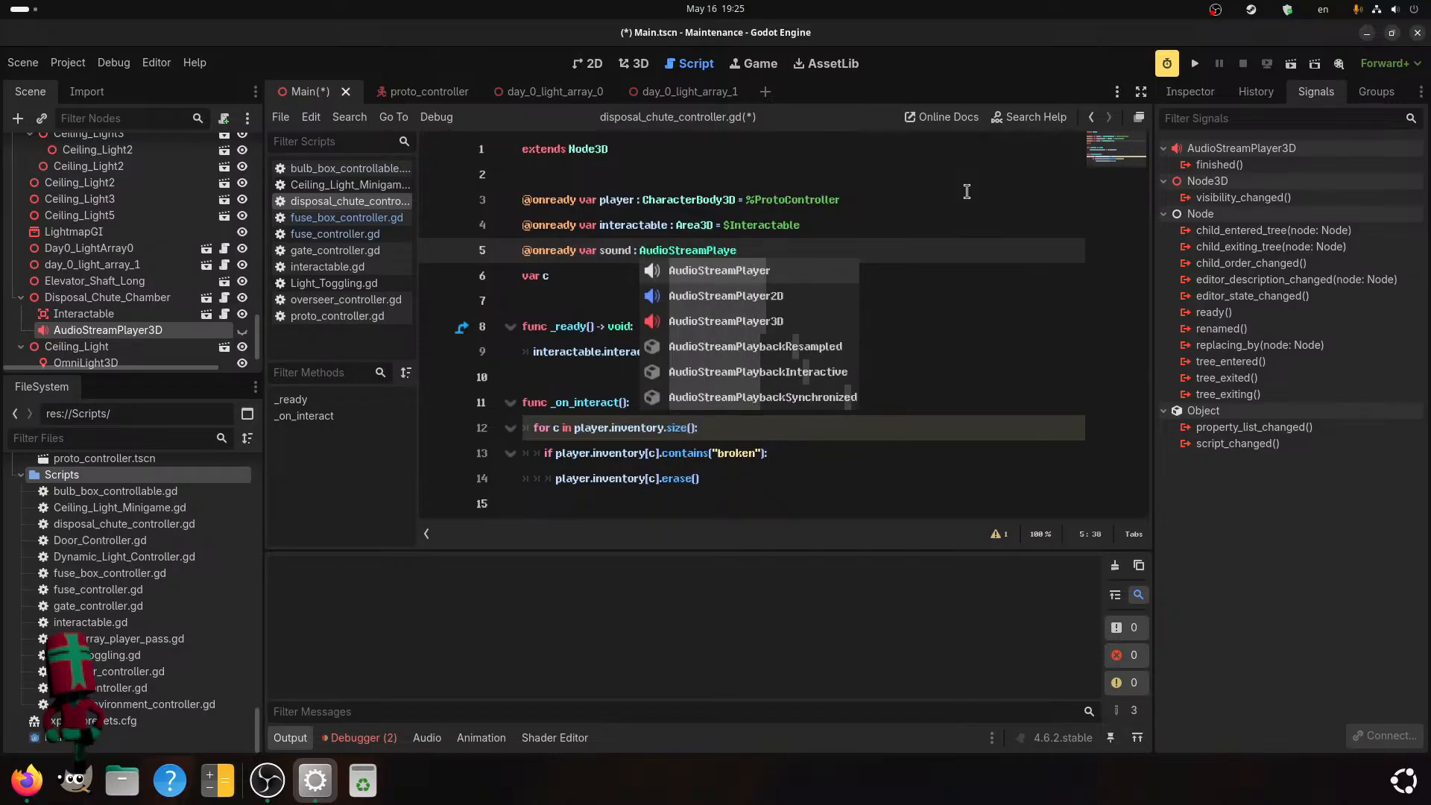
key(Down)
key(Down)
key(Return)
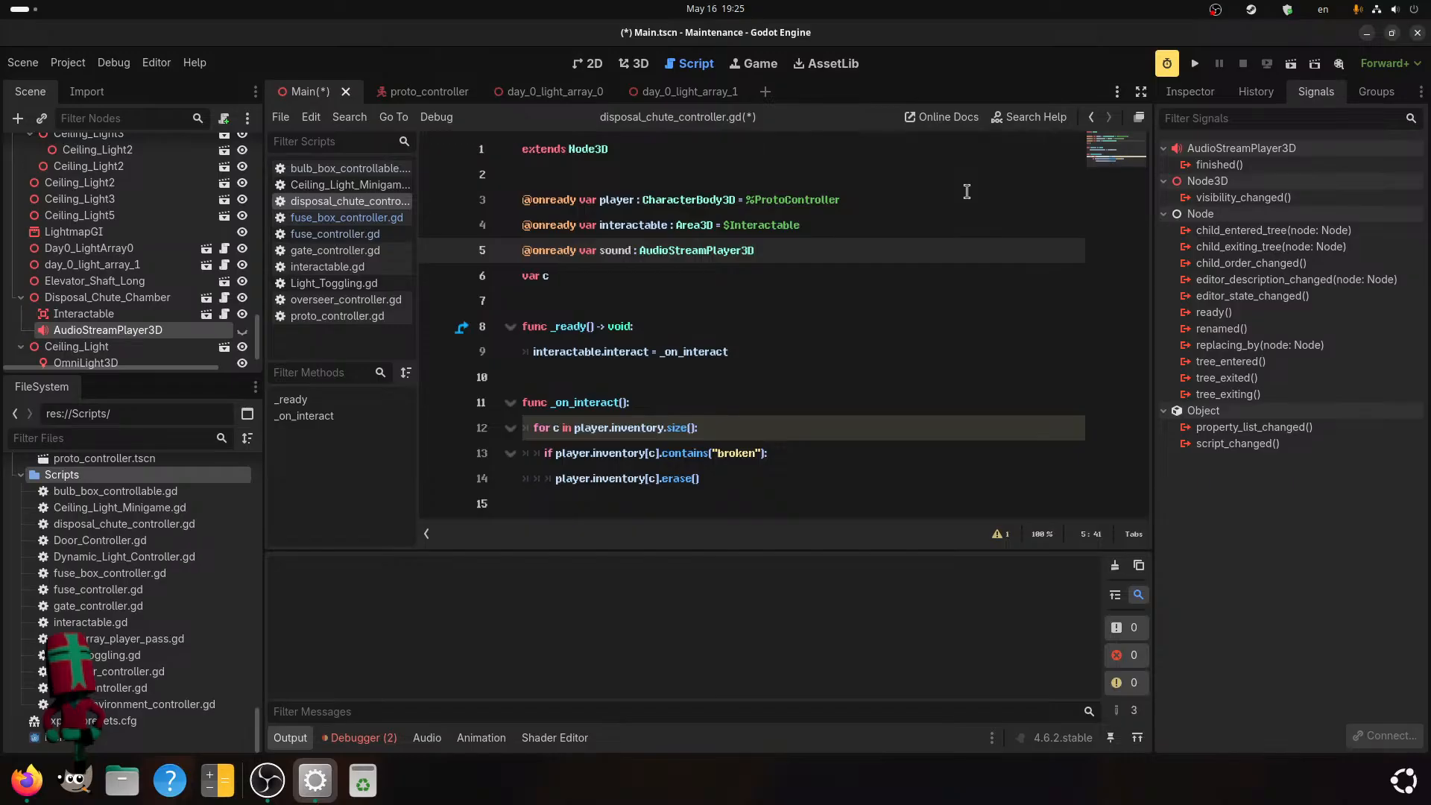
Assign $AudioStreamPlayer3D to the sound variable and save the scene and script.
text(= $A)
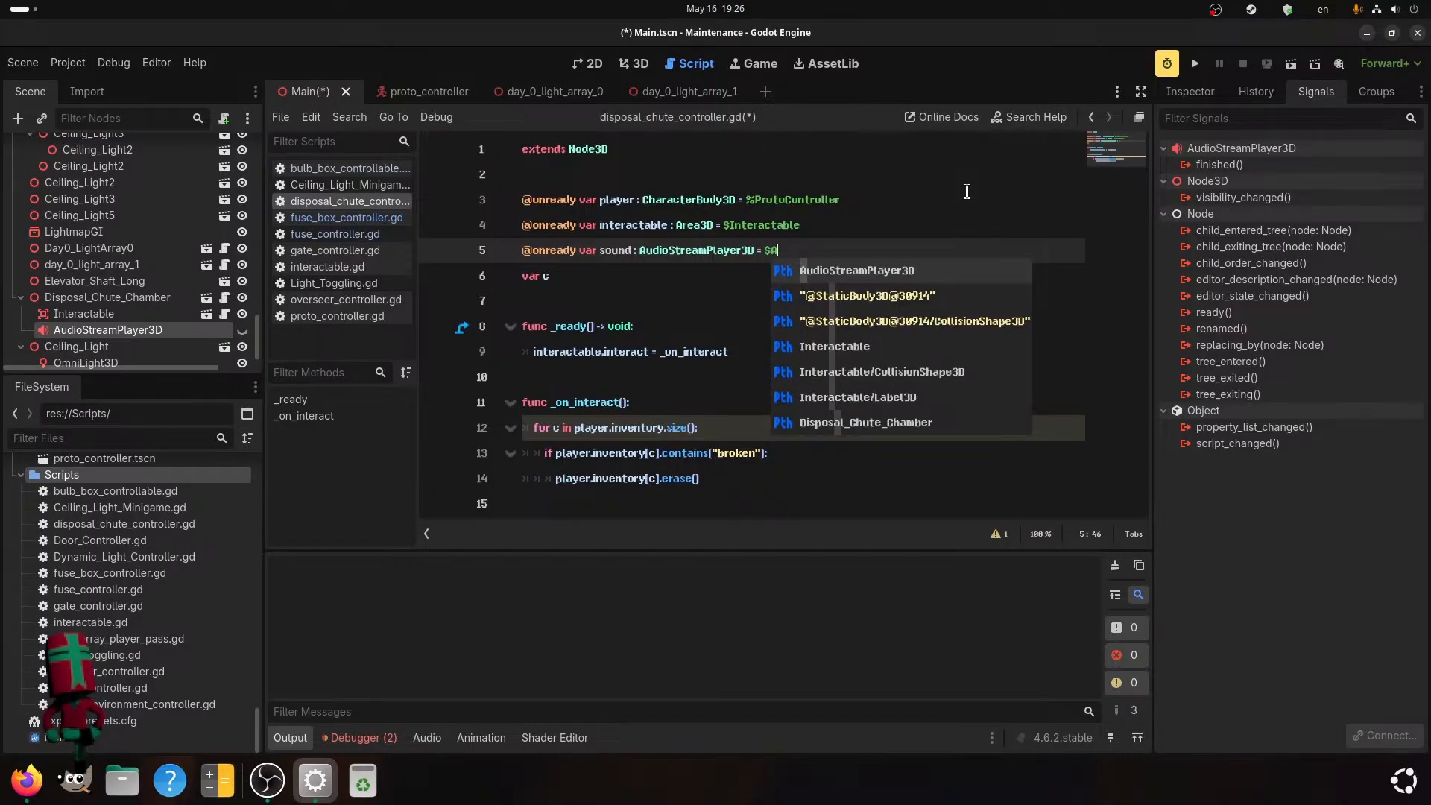
key(Return)
key(ctrl+s)
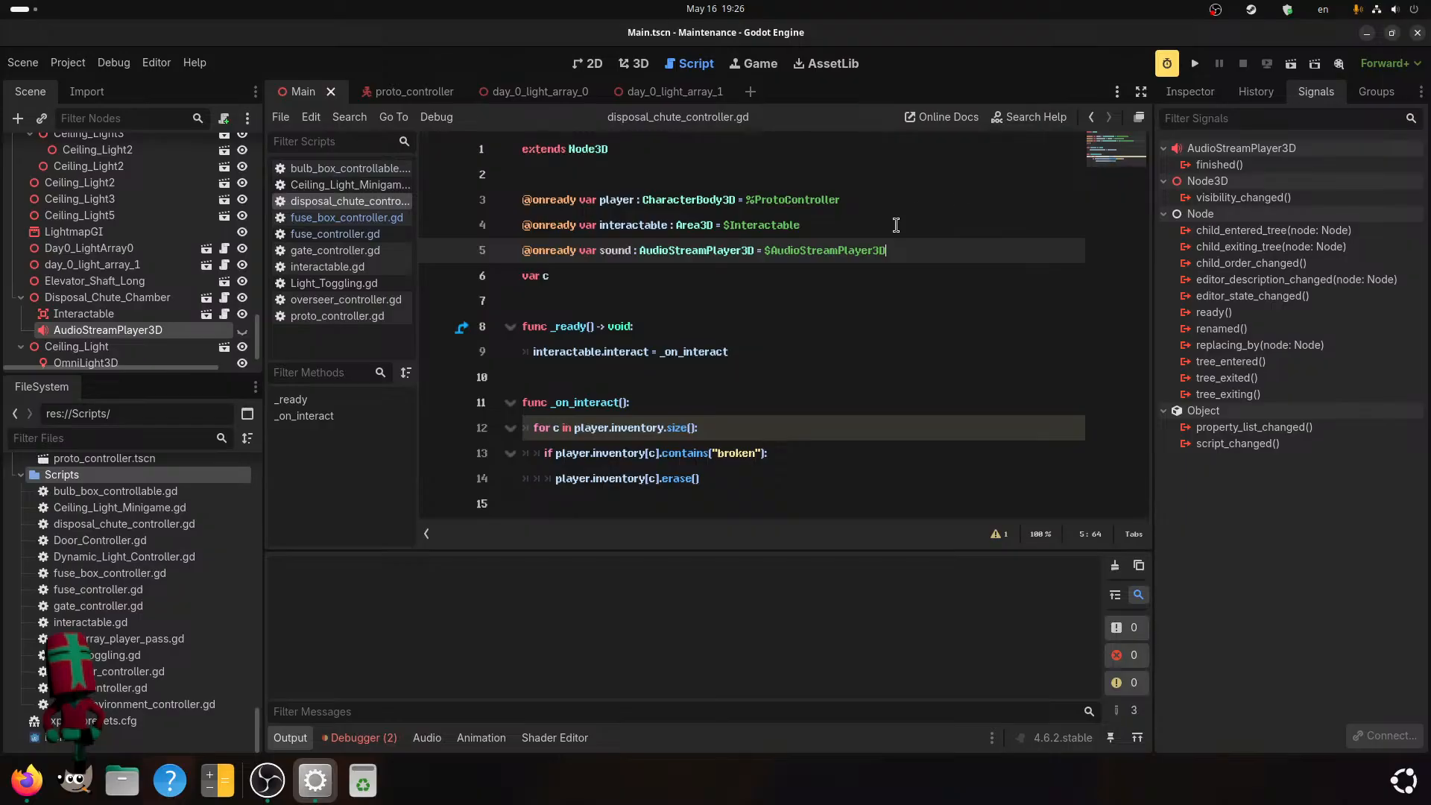
Add the commented-out line #sound.play() below the inventory erase call in _on_interact().
click(744, 428)
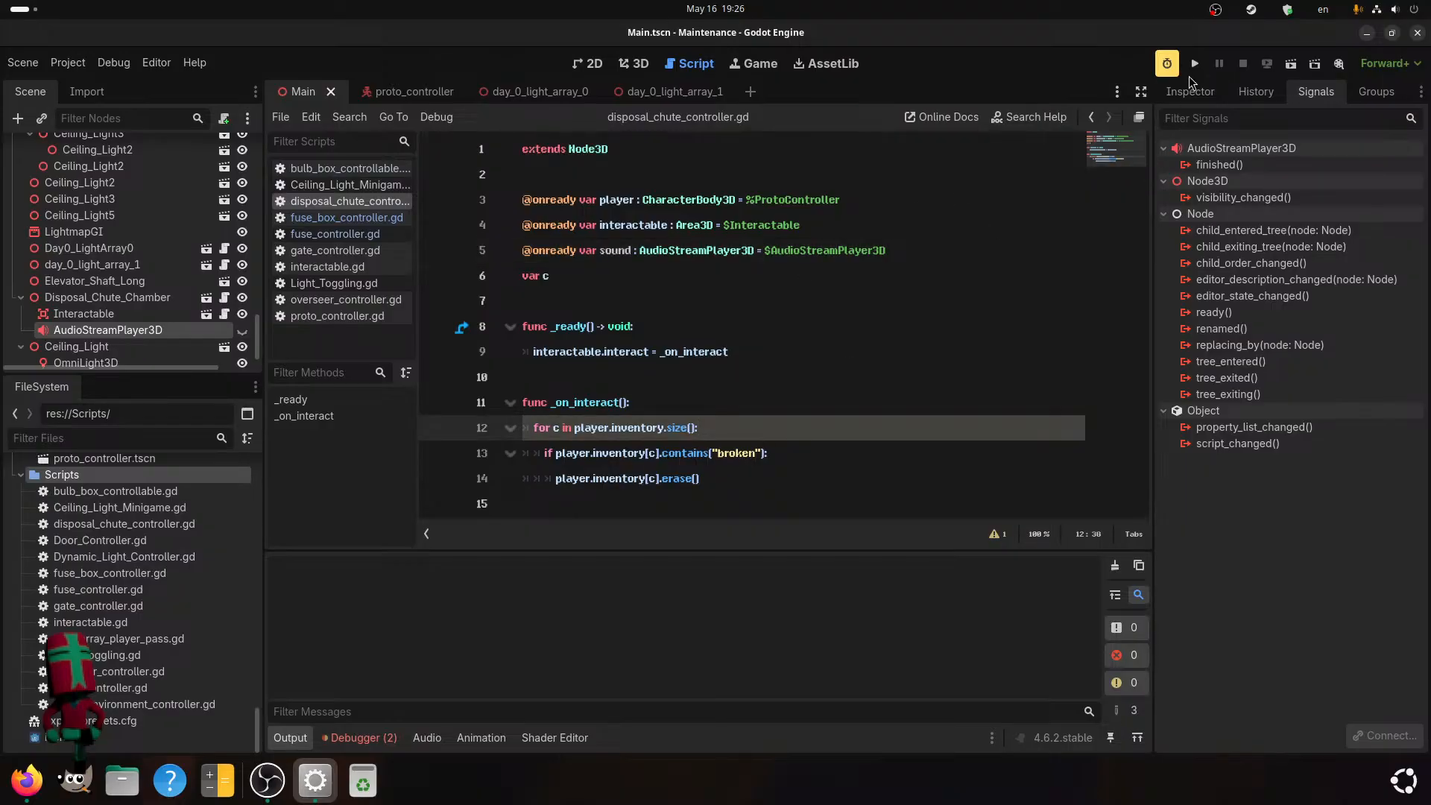
click(709, 478)
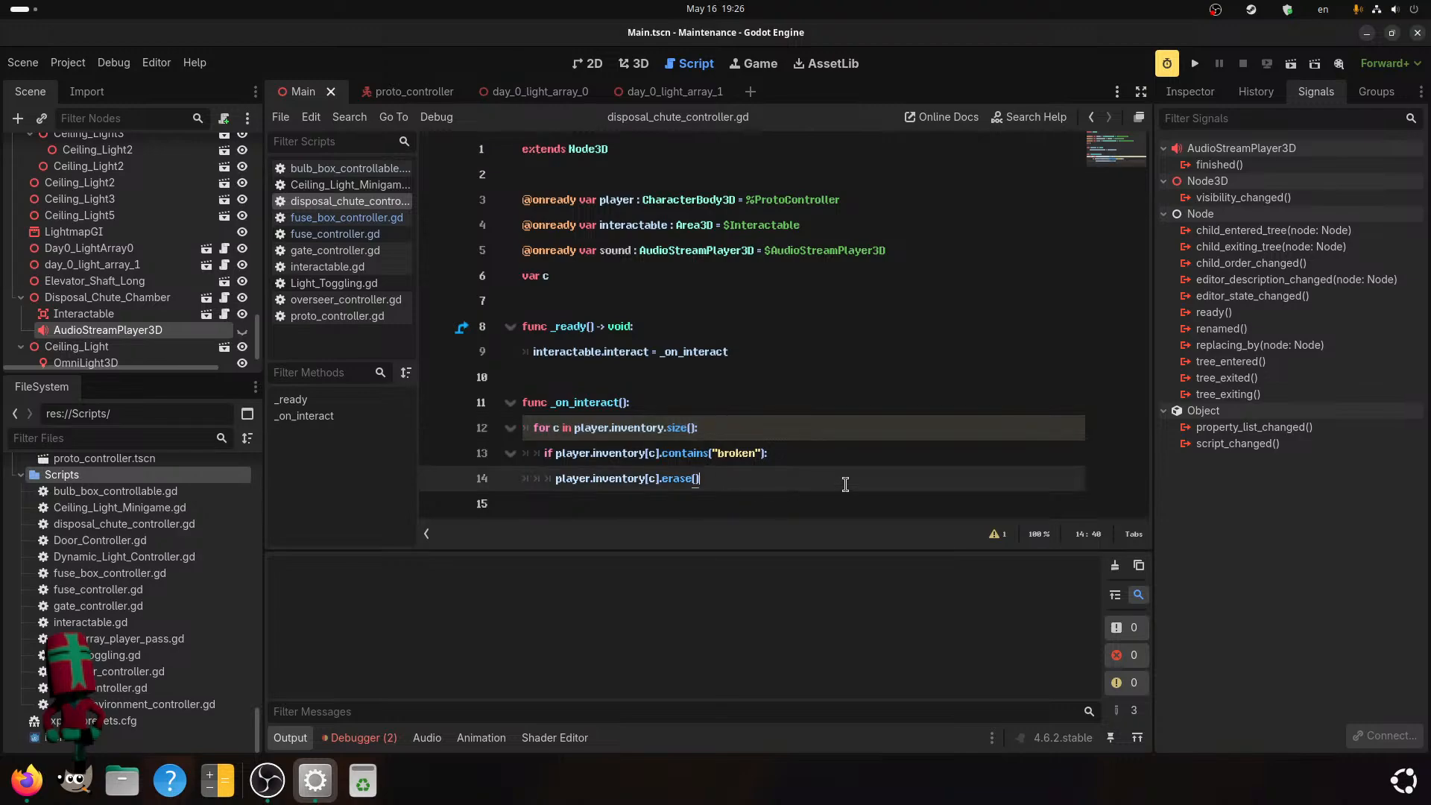
key(Return)
text(#sound.play())
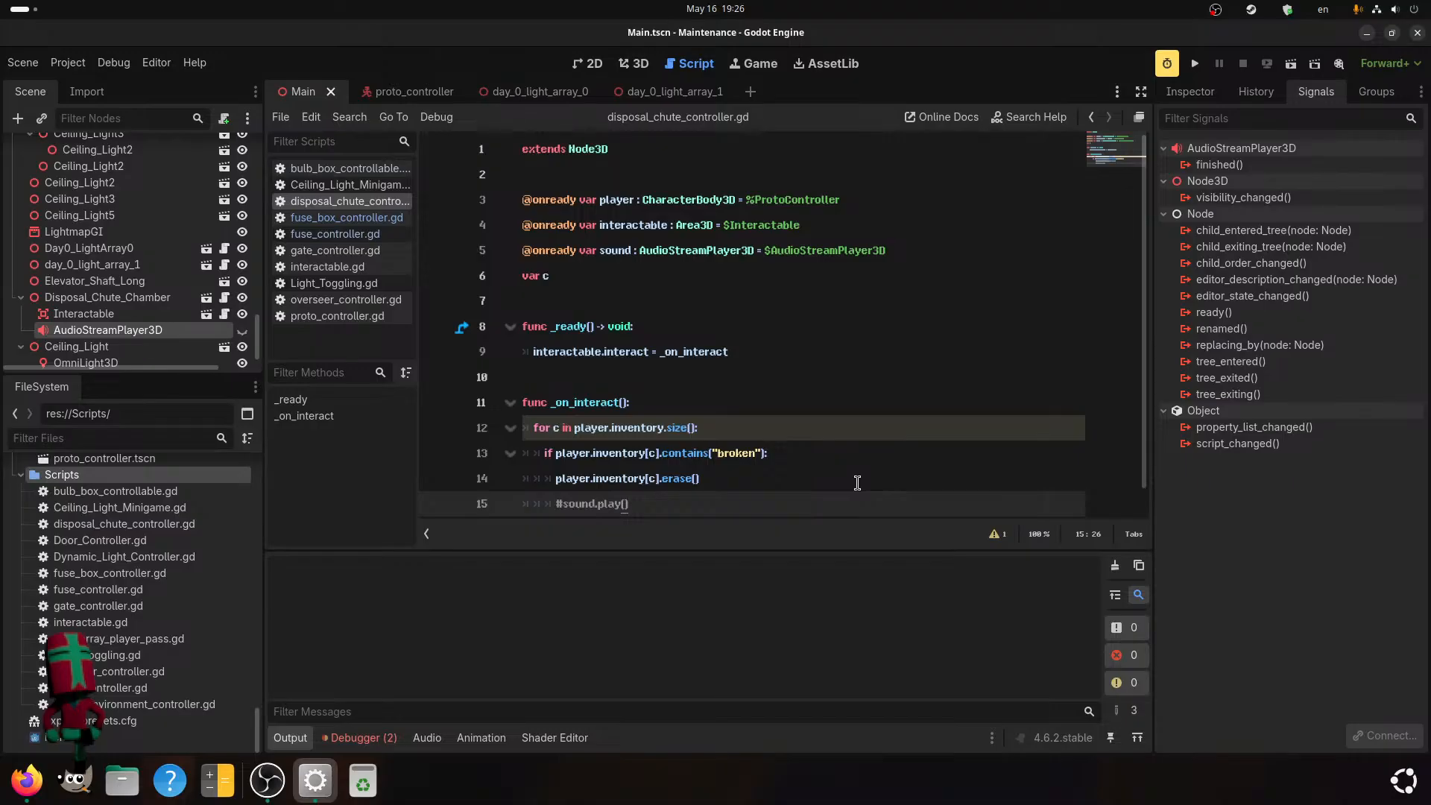
scroll(837, 472, down, 1)
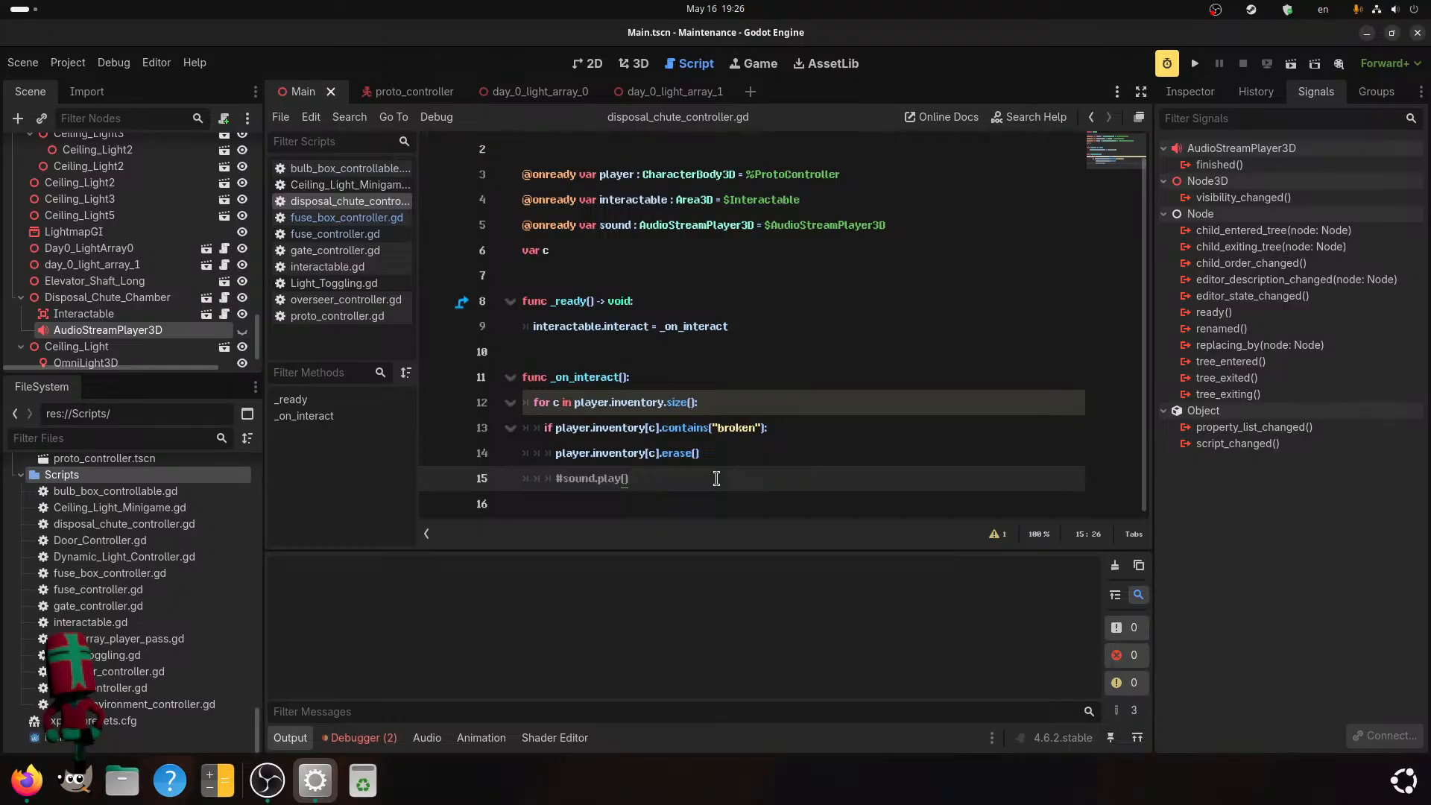
Run the project and walk the player forward through the dark corridors to test the disposal chute.
click(1195, 64)
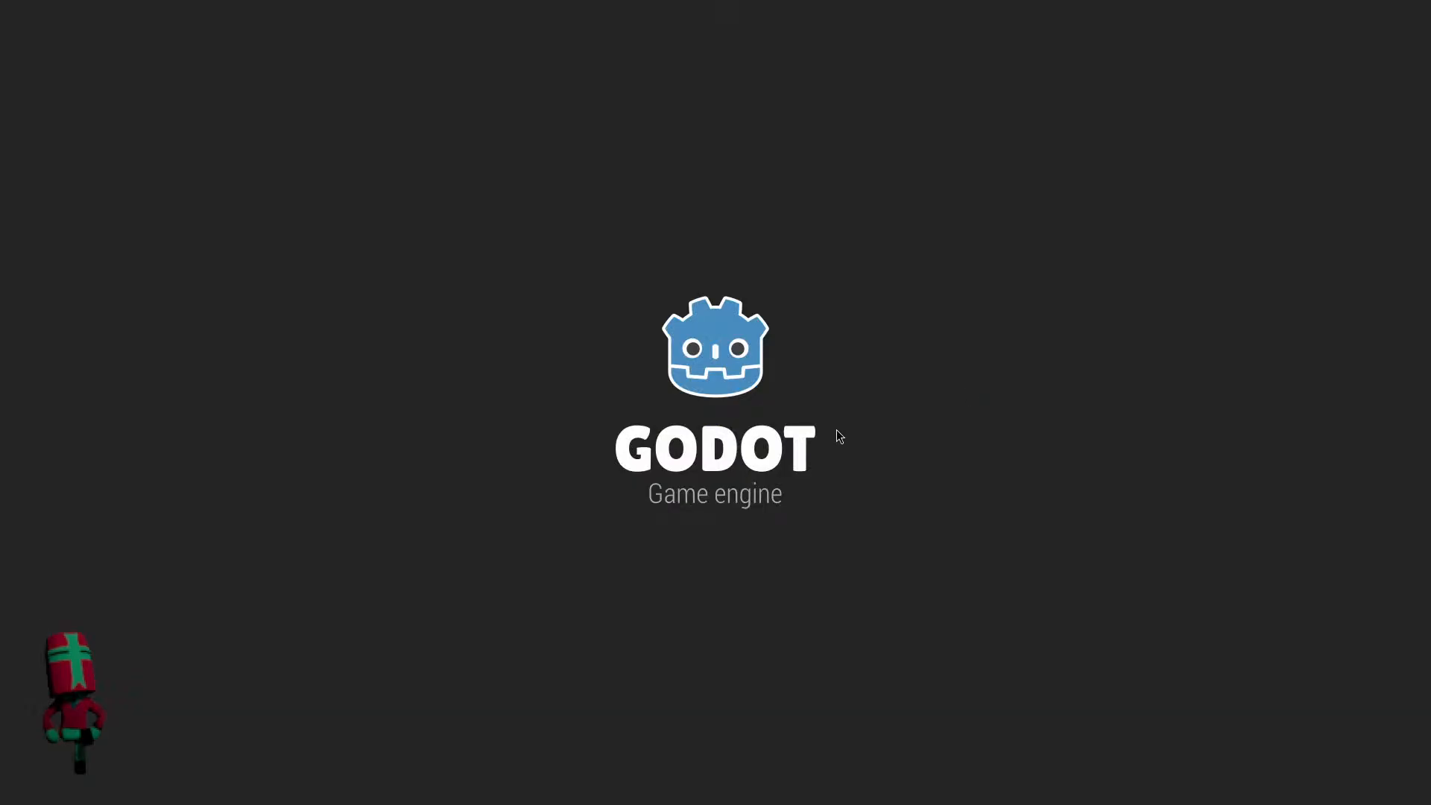
key(w)
key(w)
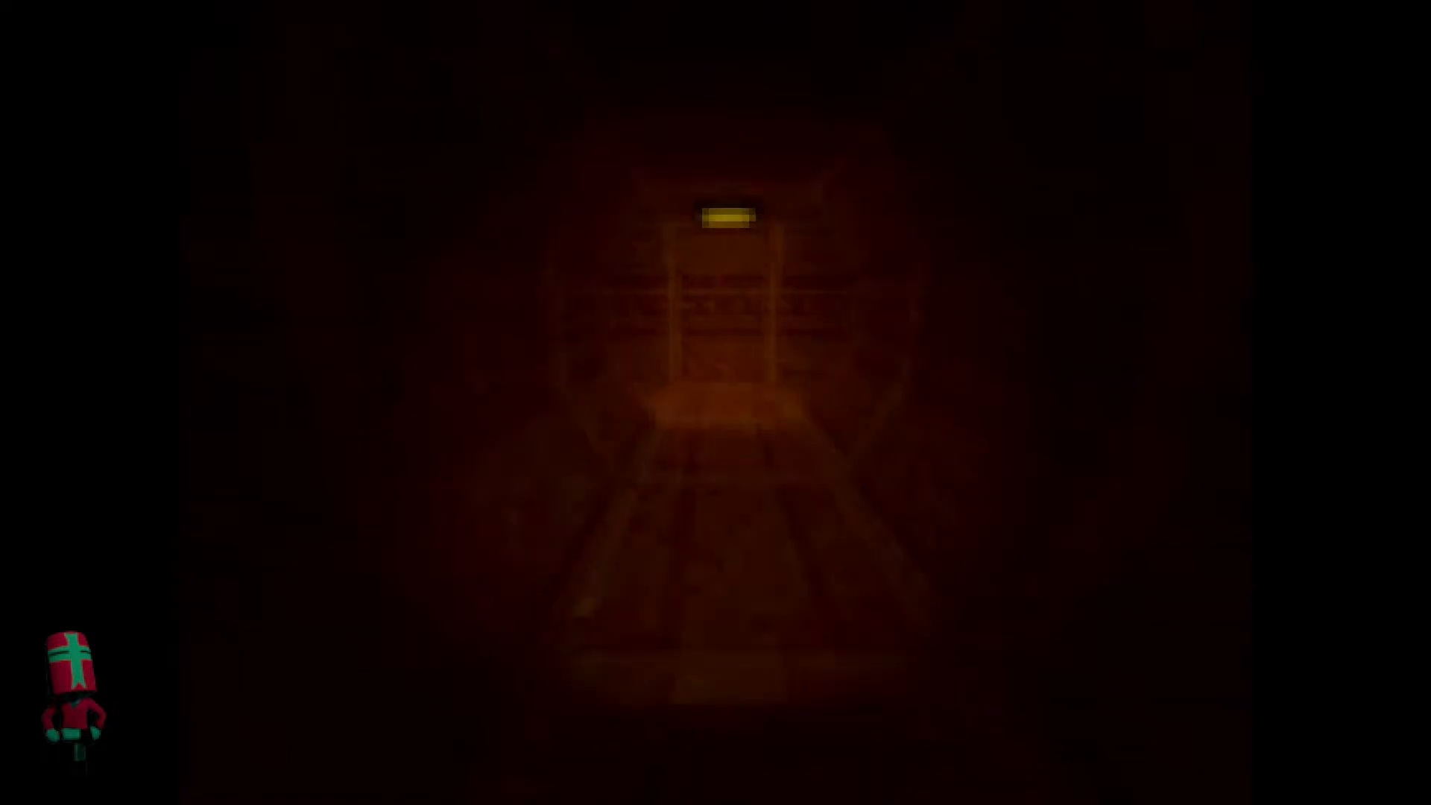
key(e)
key(w)
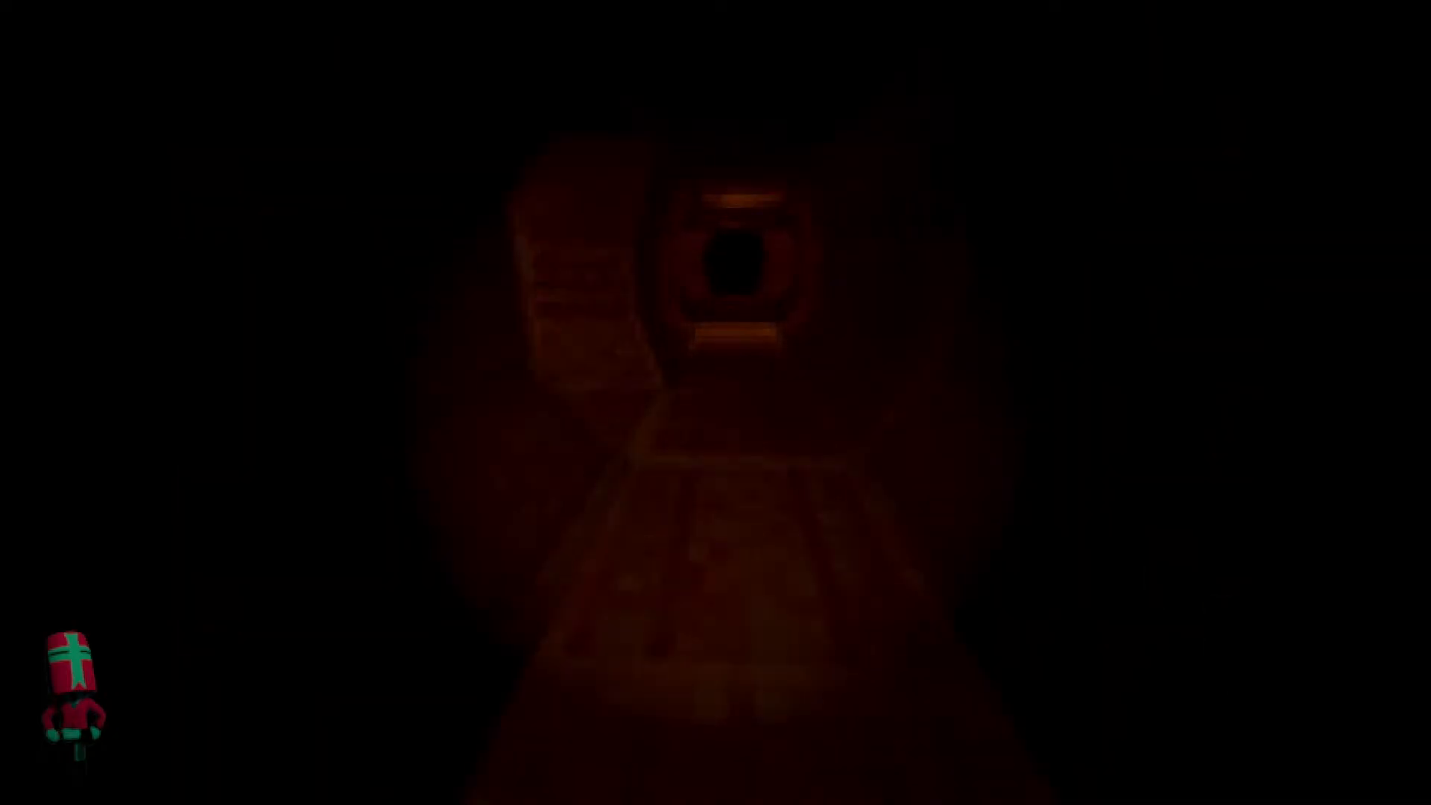
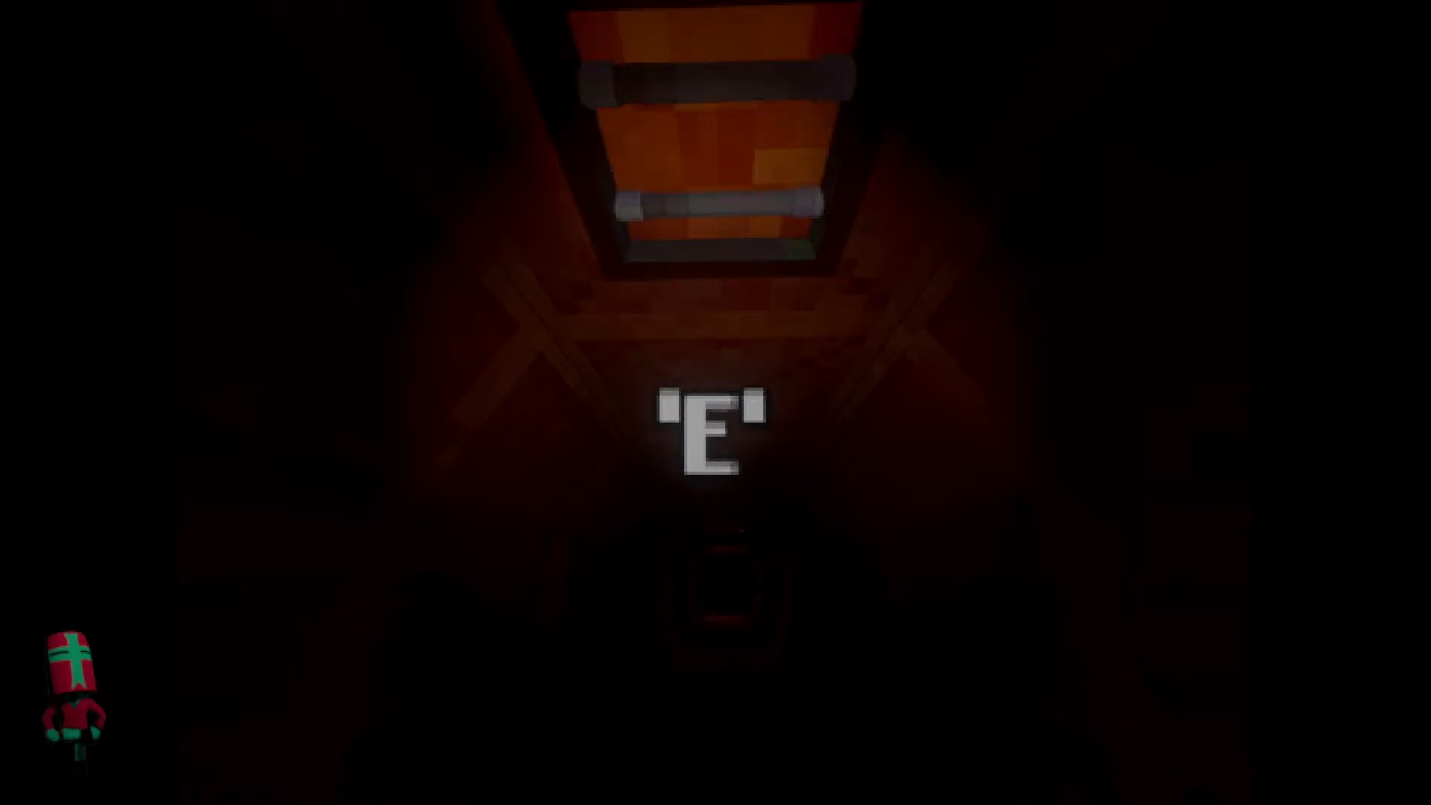
Interact at the on-screen prompt and walk the player through the tunnel to the room with the central pit.
key(e)
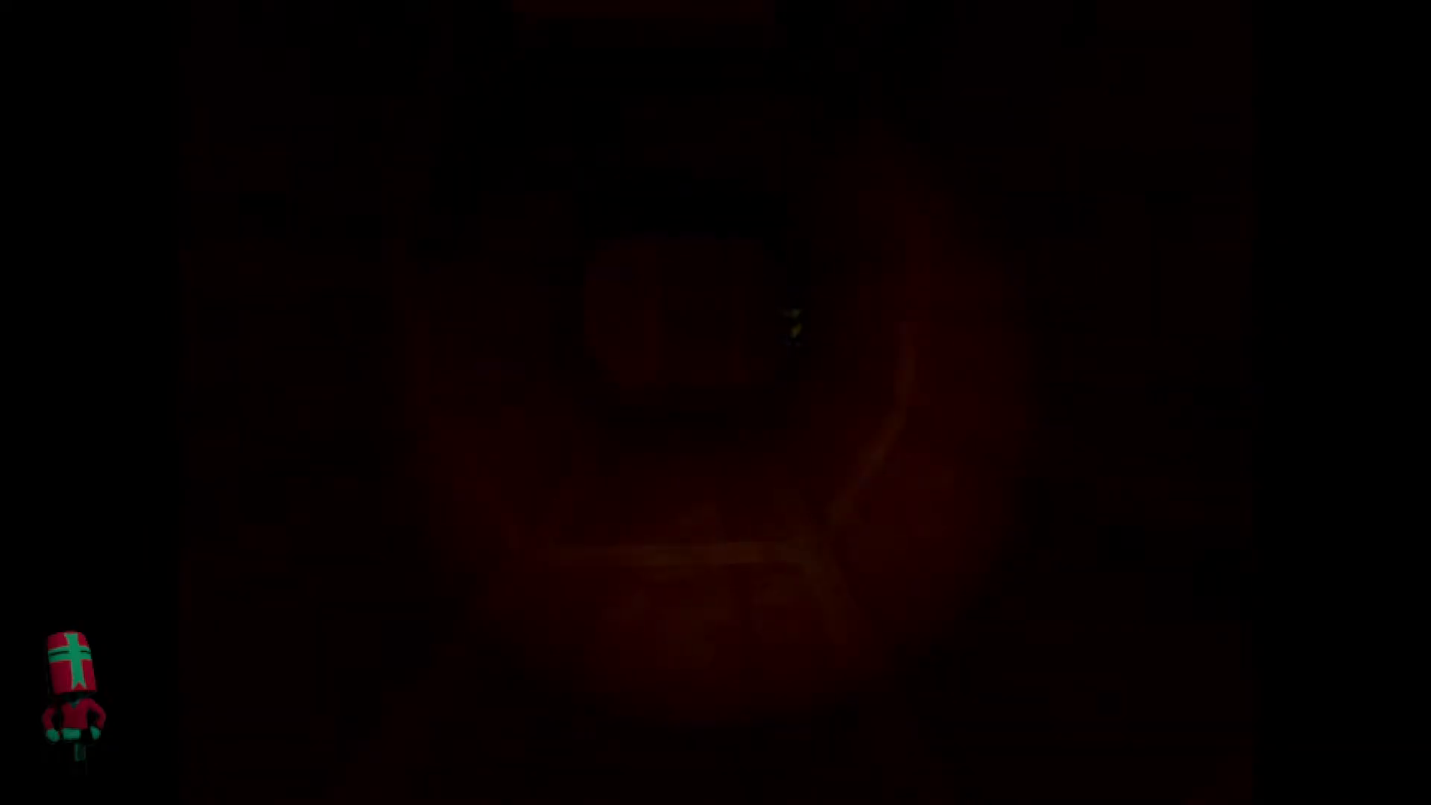
key(e)
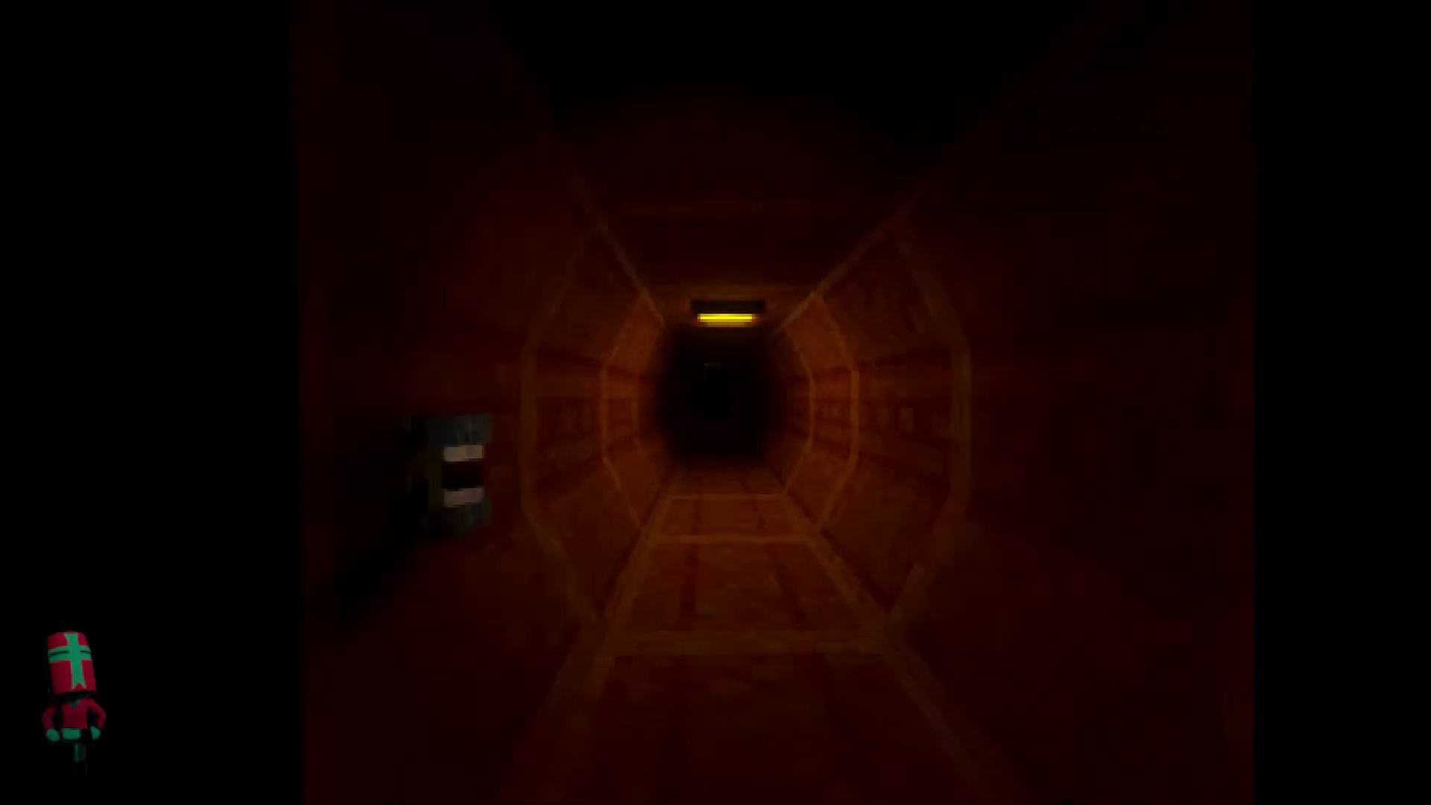
key(f)
key(w)
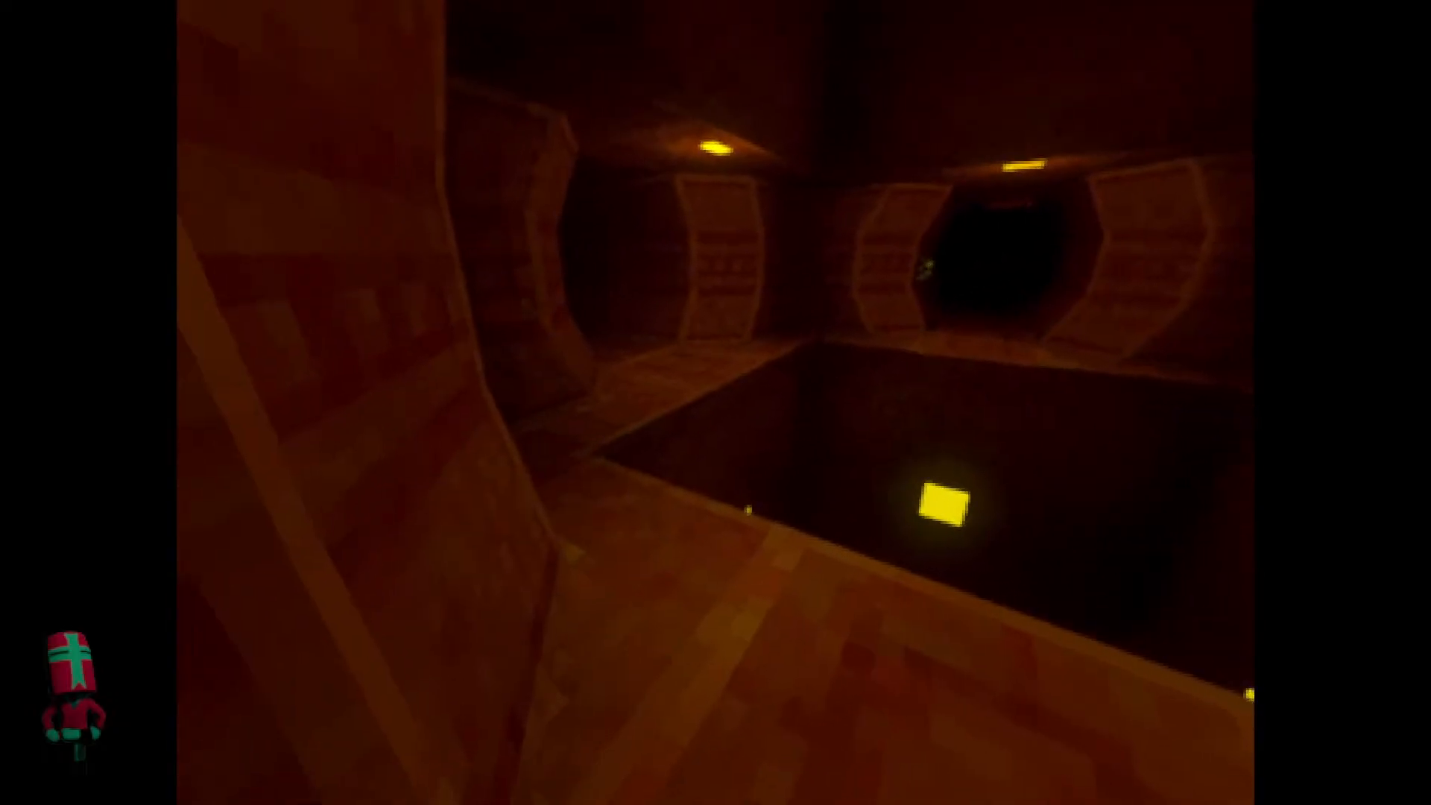
key(w)
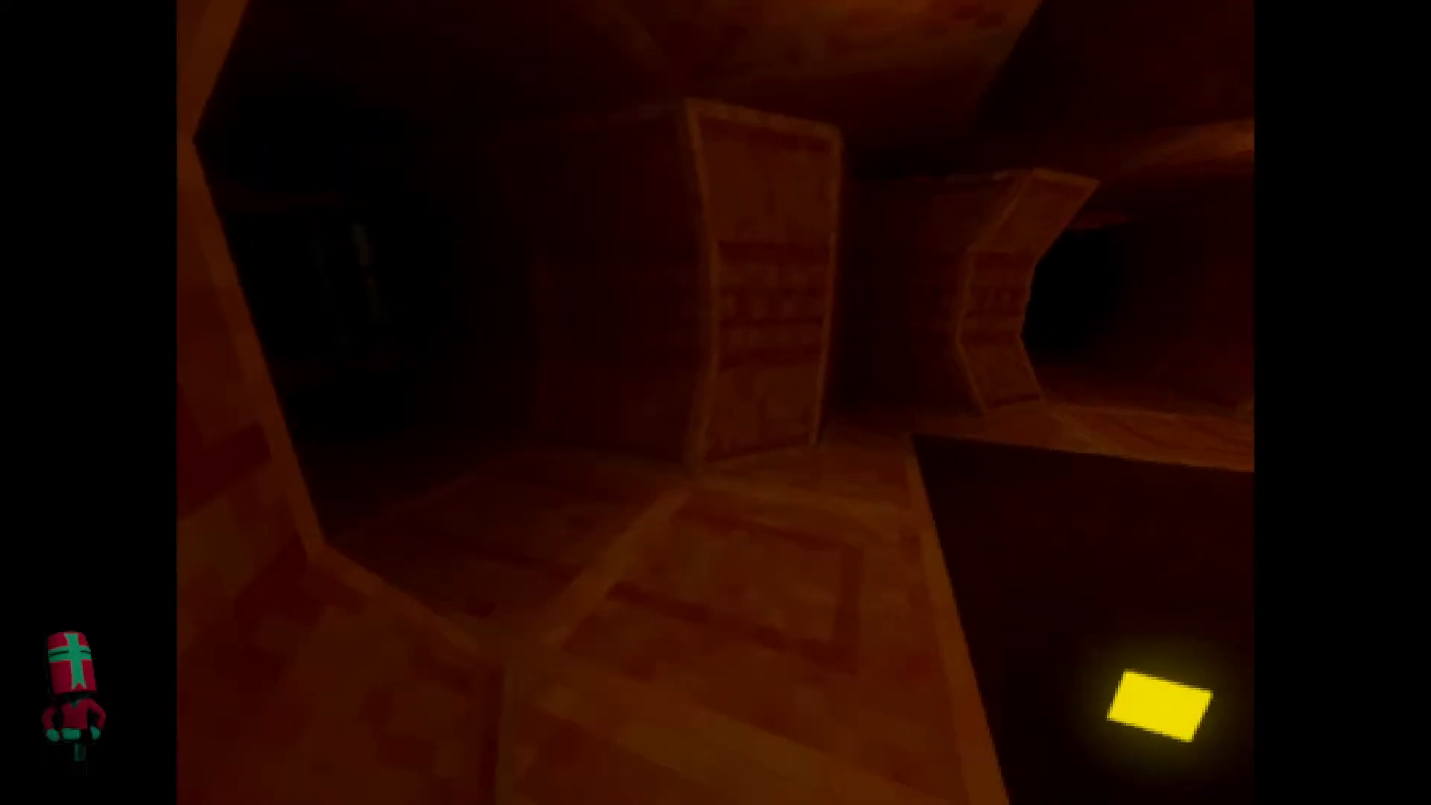
key(w)
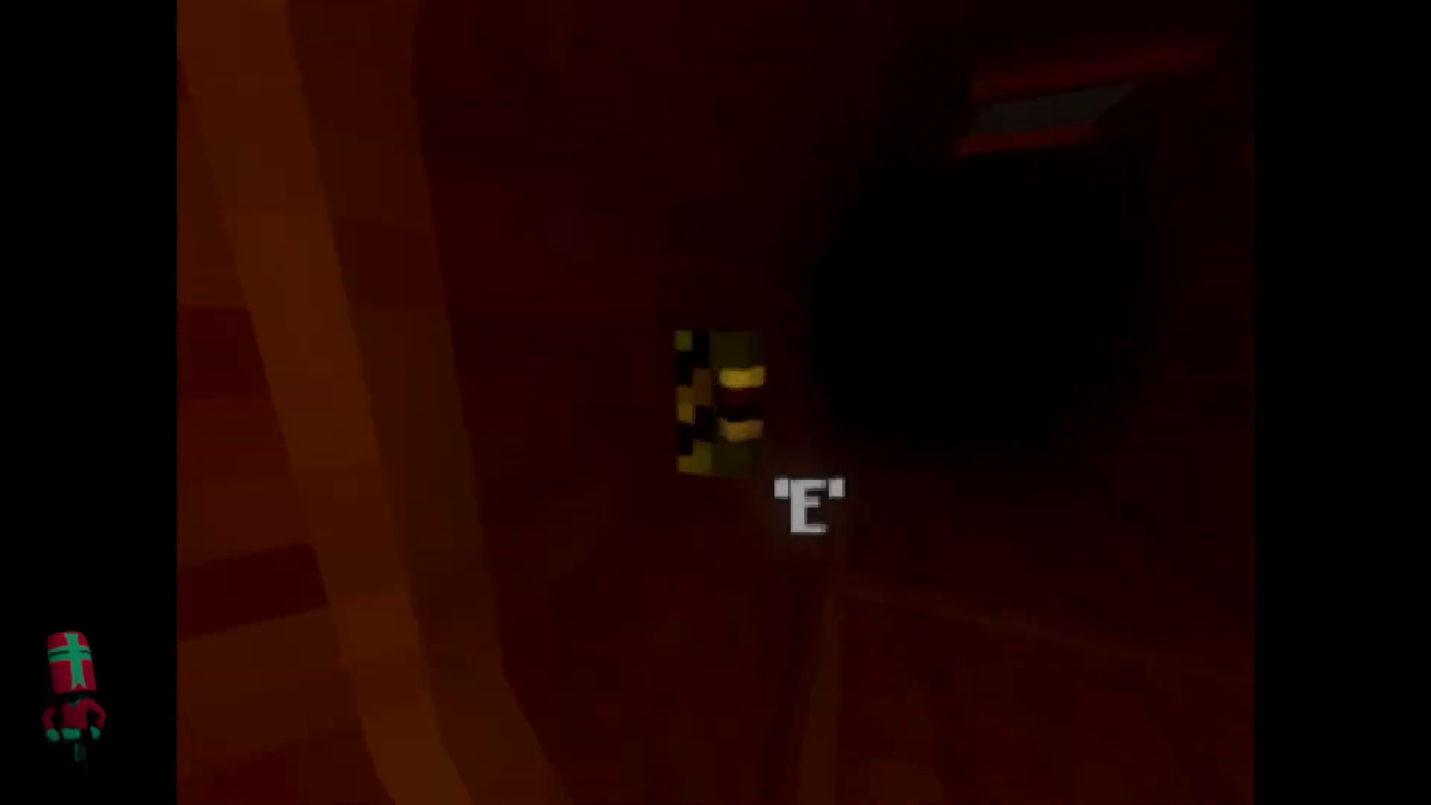
Interact with the yellow-and-black striped wall box and walk on into the dark room with storage shelves.
key(e)
key(s)
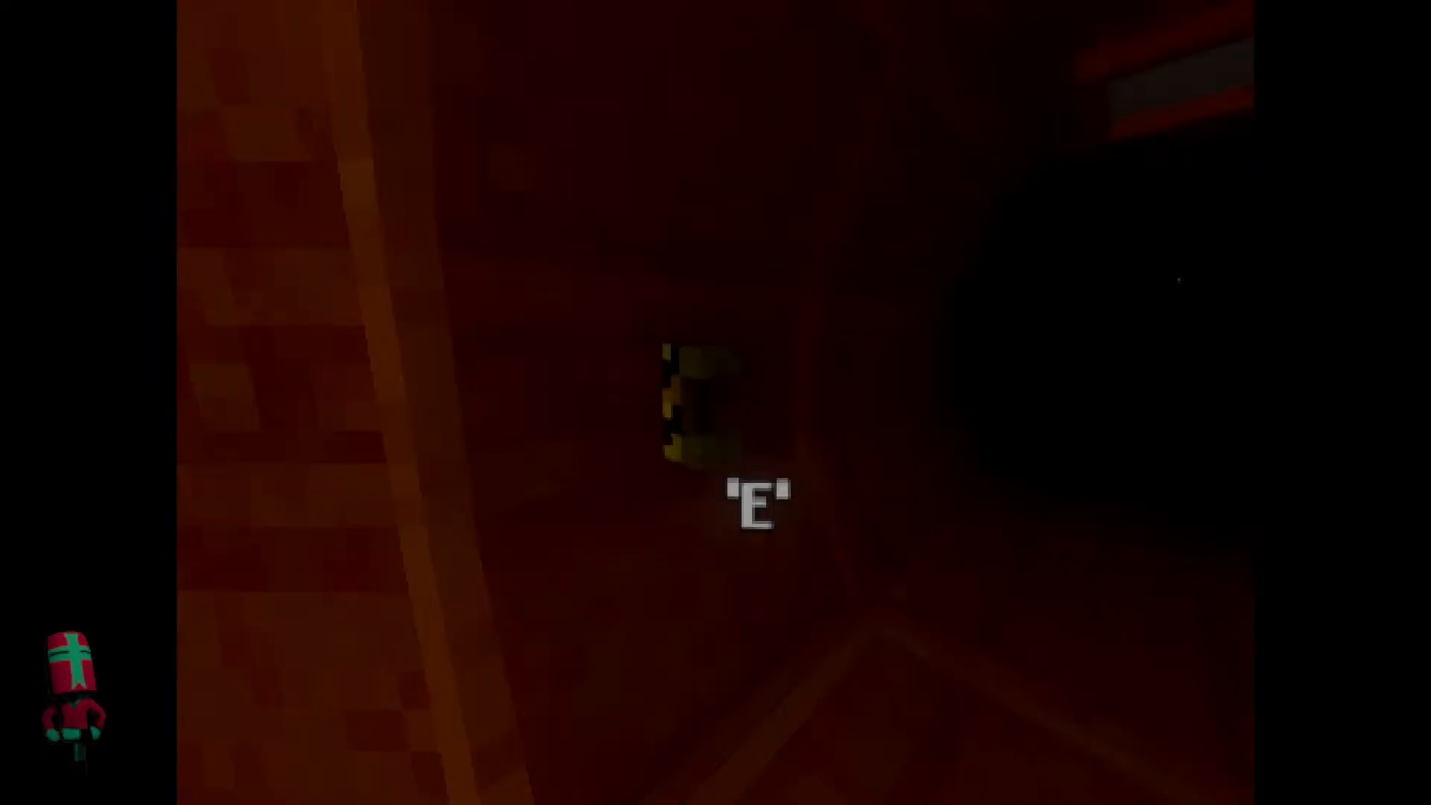
key(w)
key(w)
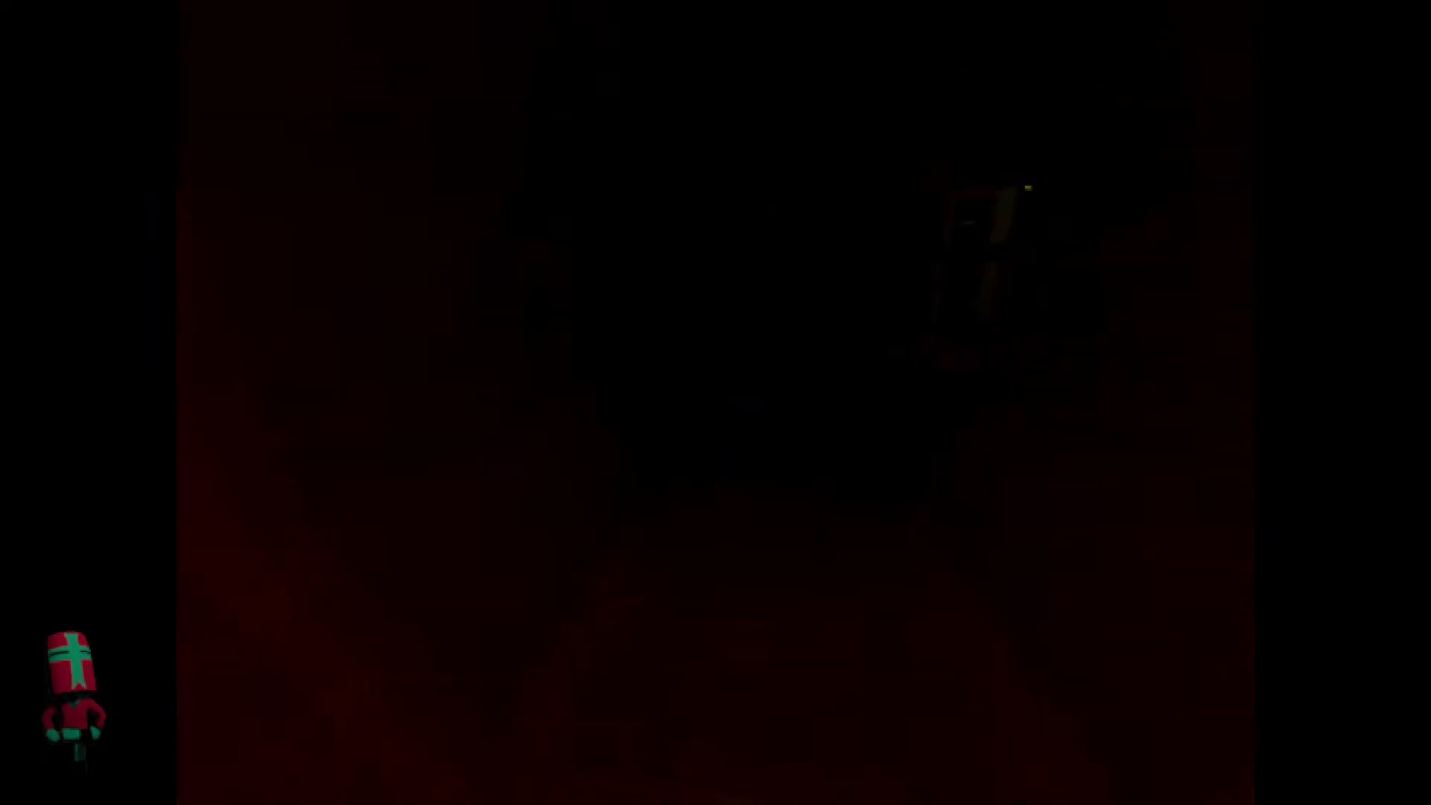
key(w)
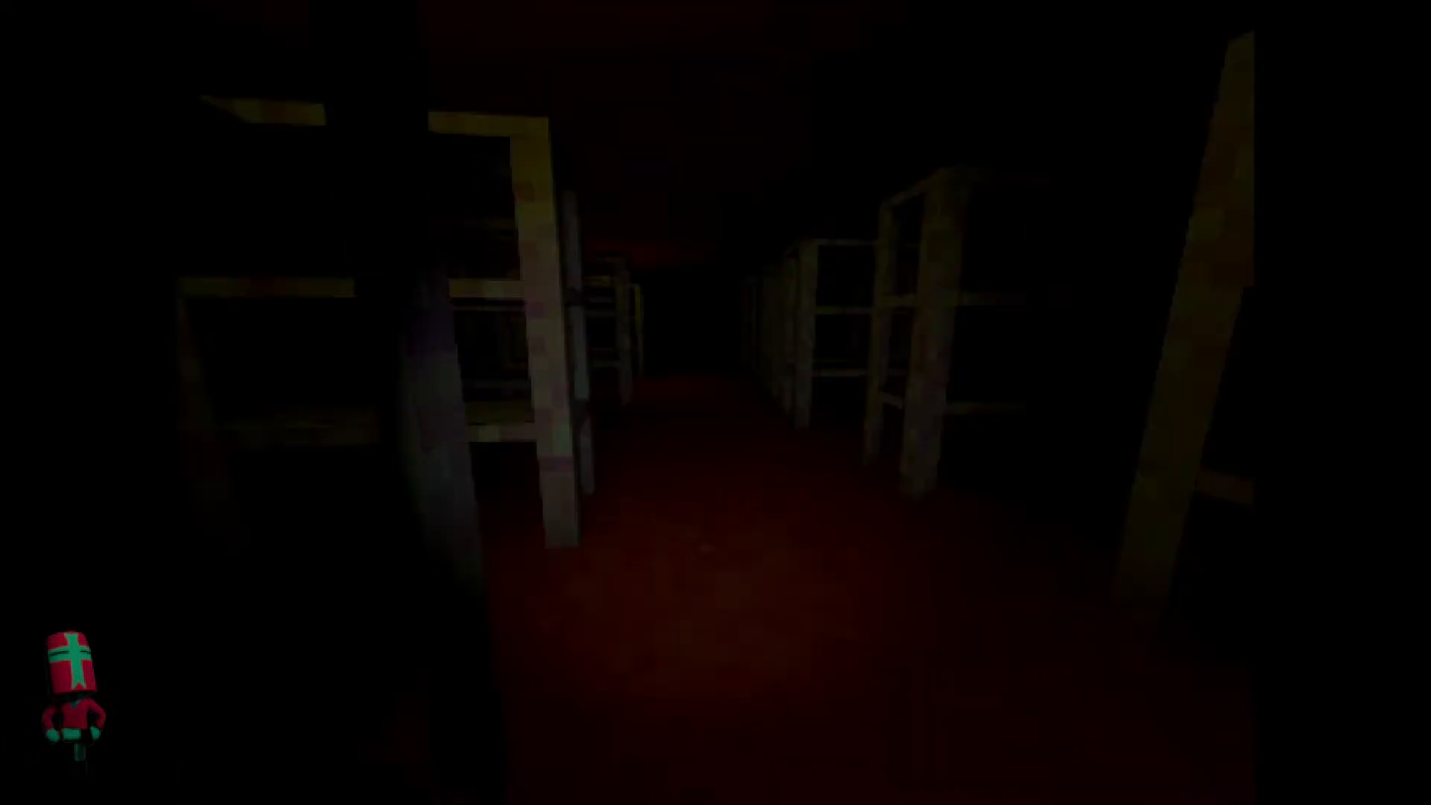
Walk out of the shelf room past the pit, interact with the striped wall box, and continue to the green door.
key(w)
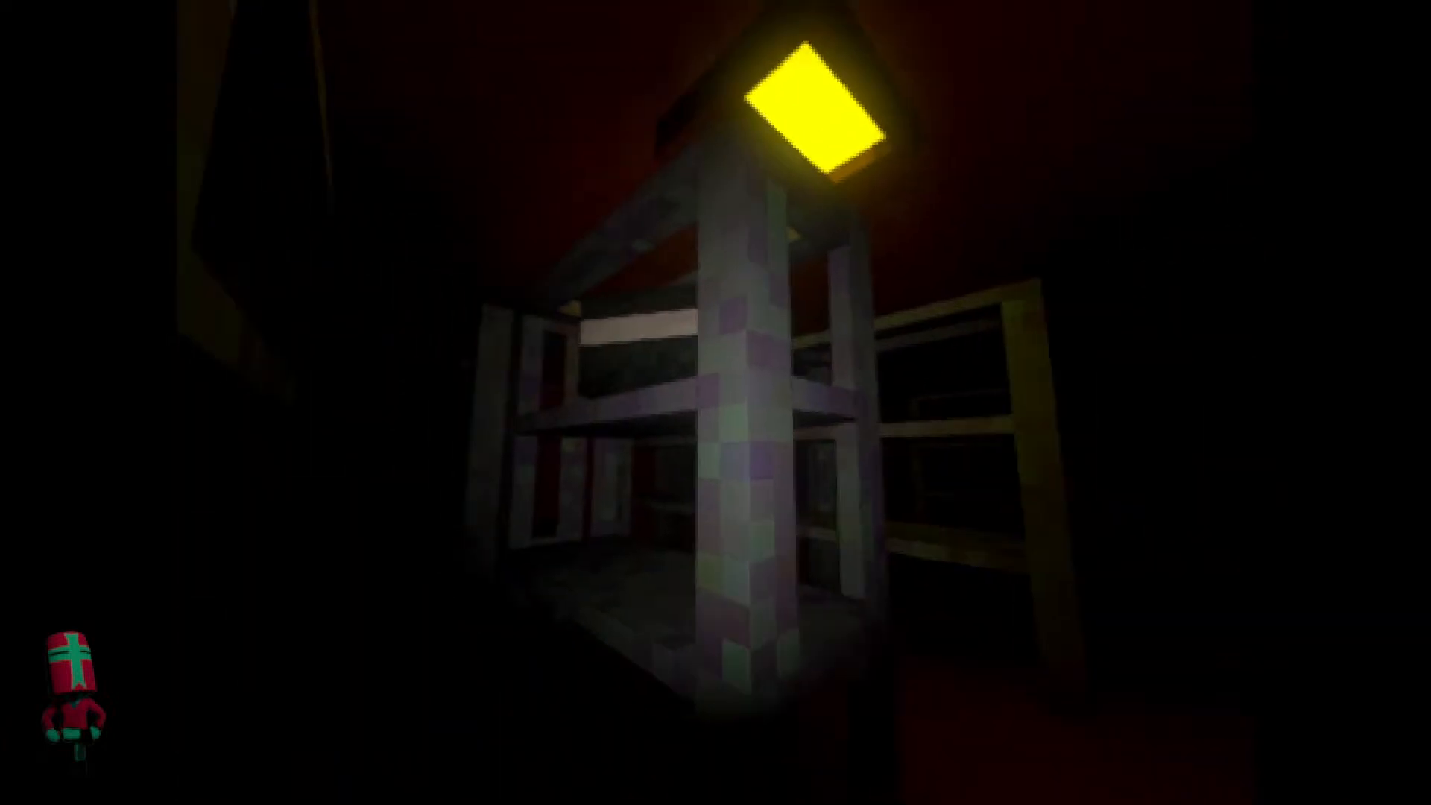
key(s)
key(w)
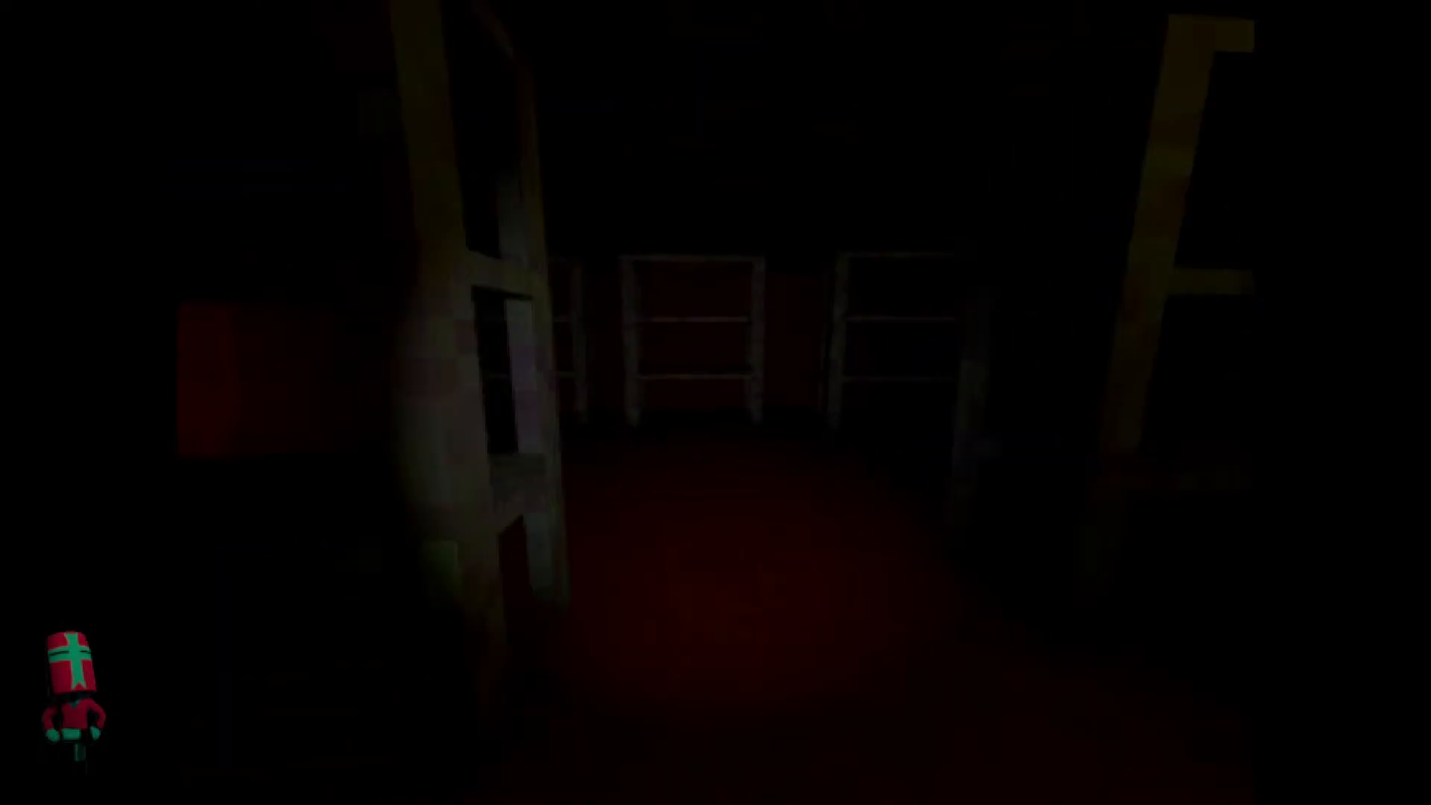
key(w)
key(w)
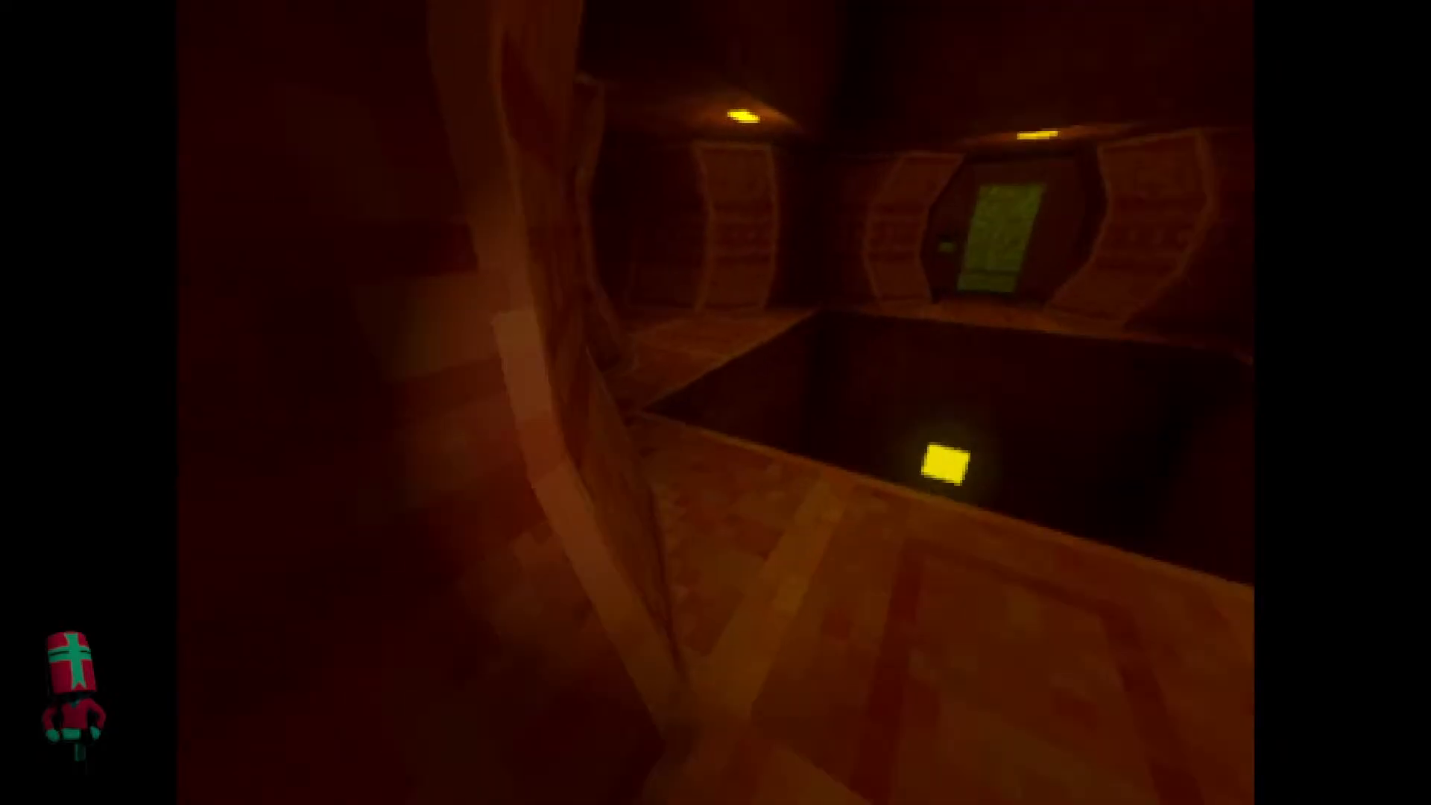
key(w)
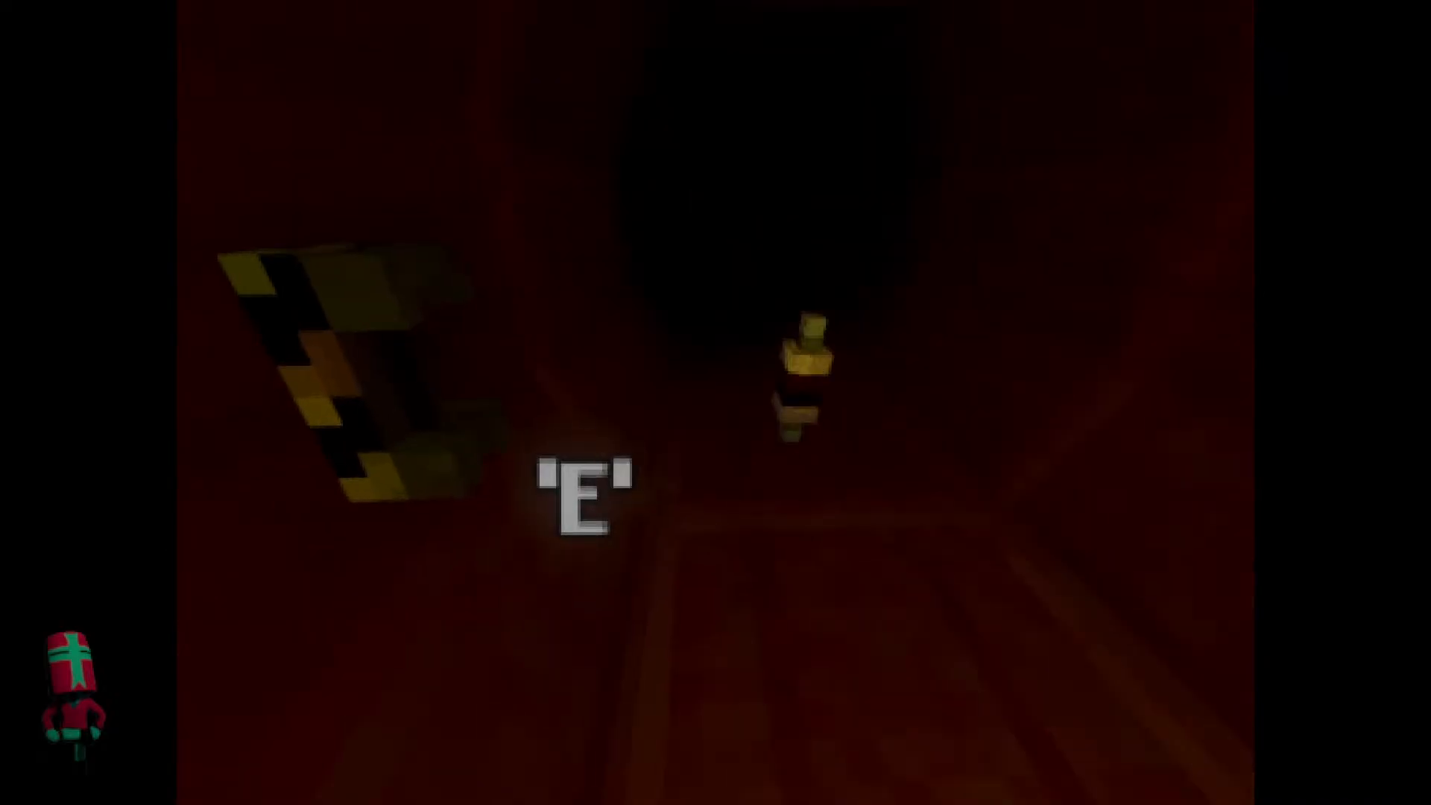
key(e)
key(w)
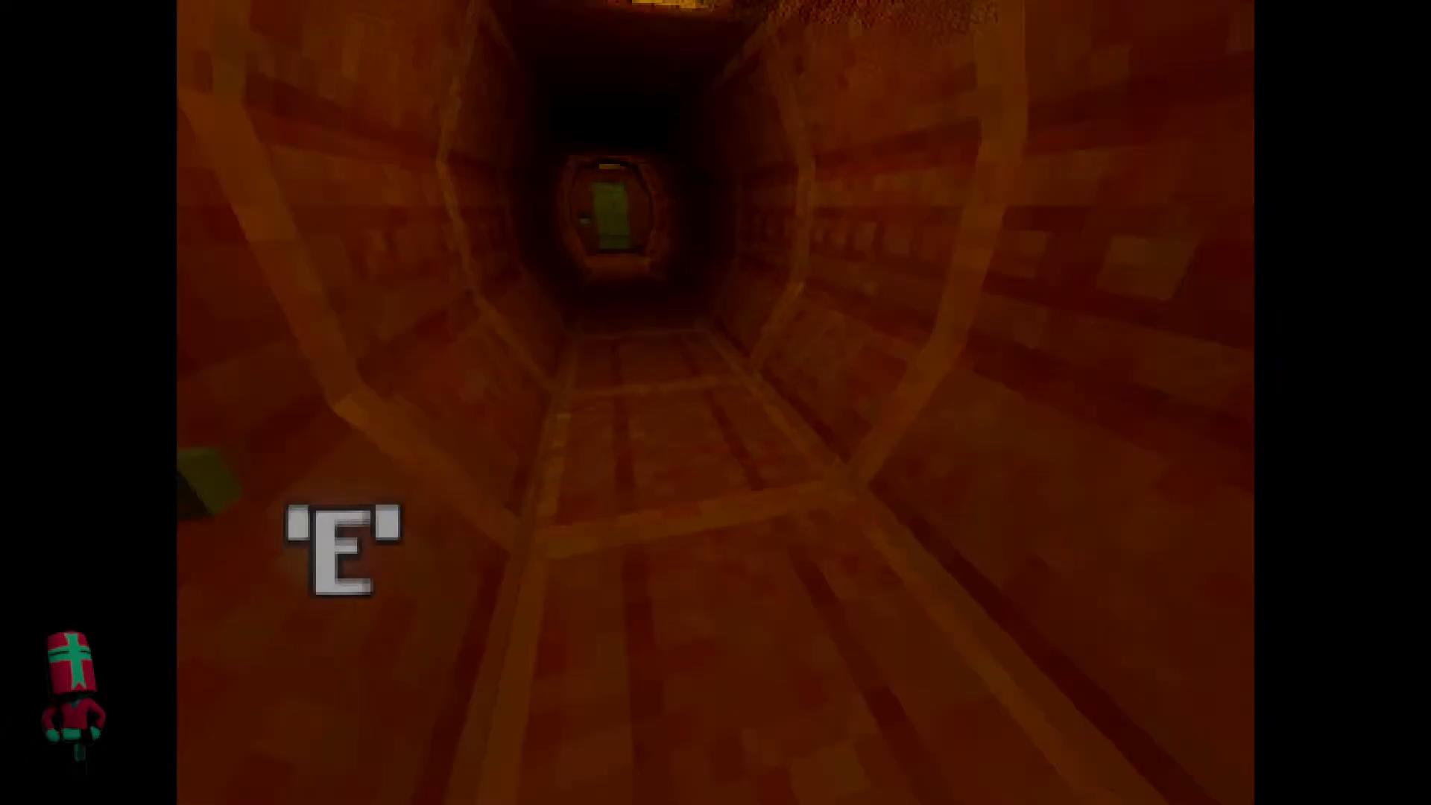
Open the green door and interact with the disposal chute in the chamber behind it.
key(w)
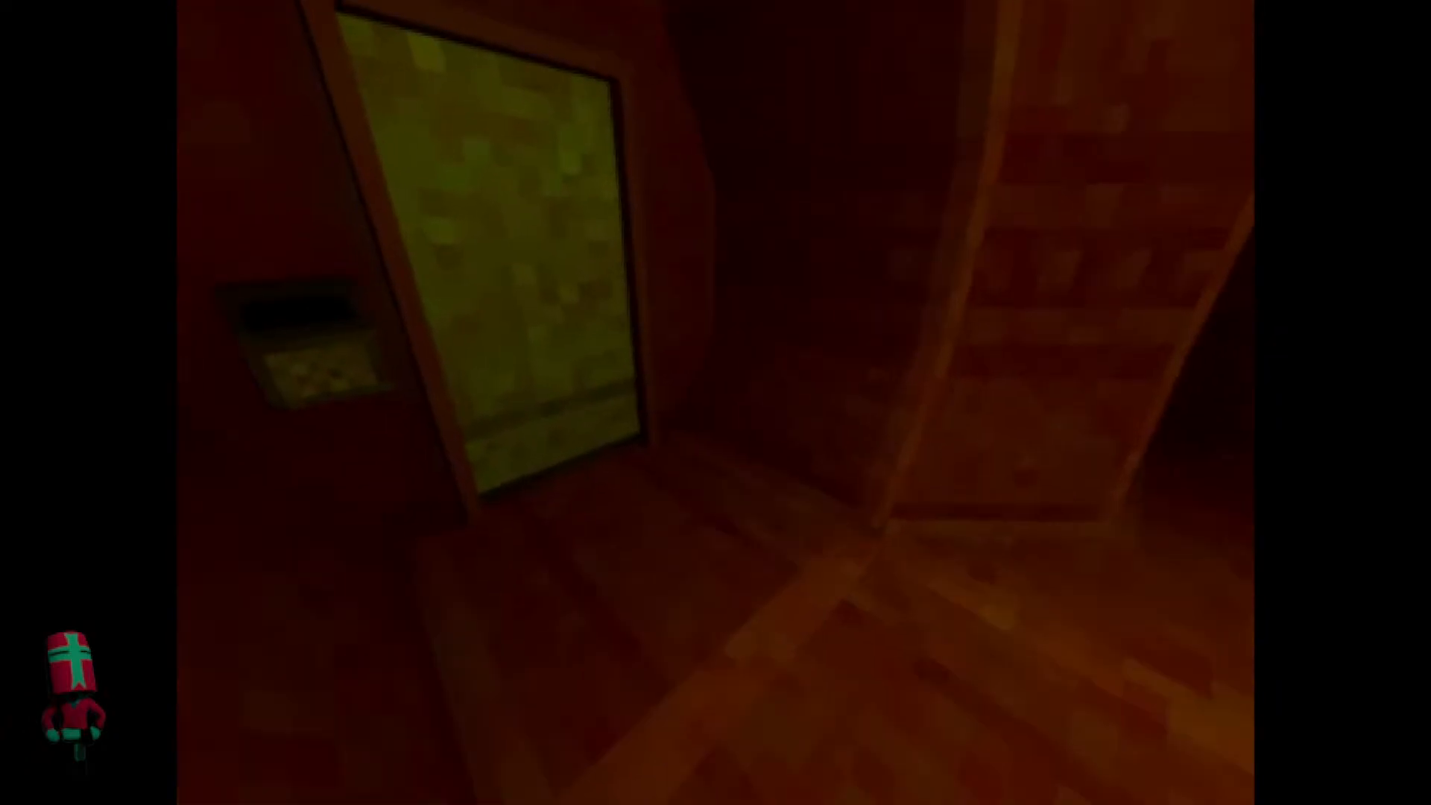
key(e)
key(w)
key(w)
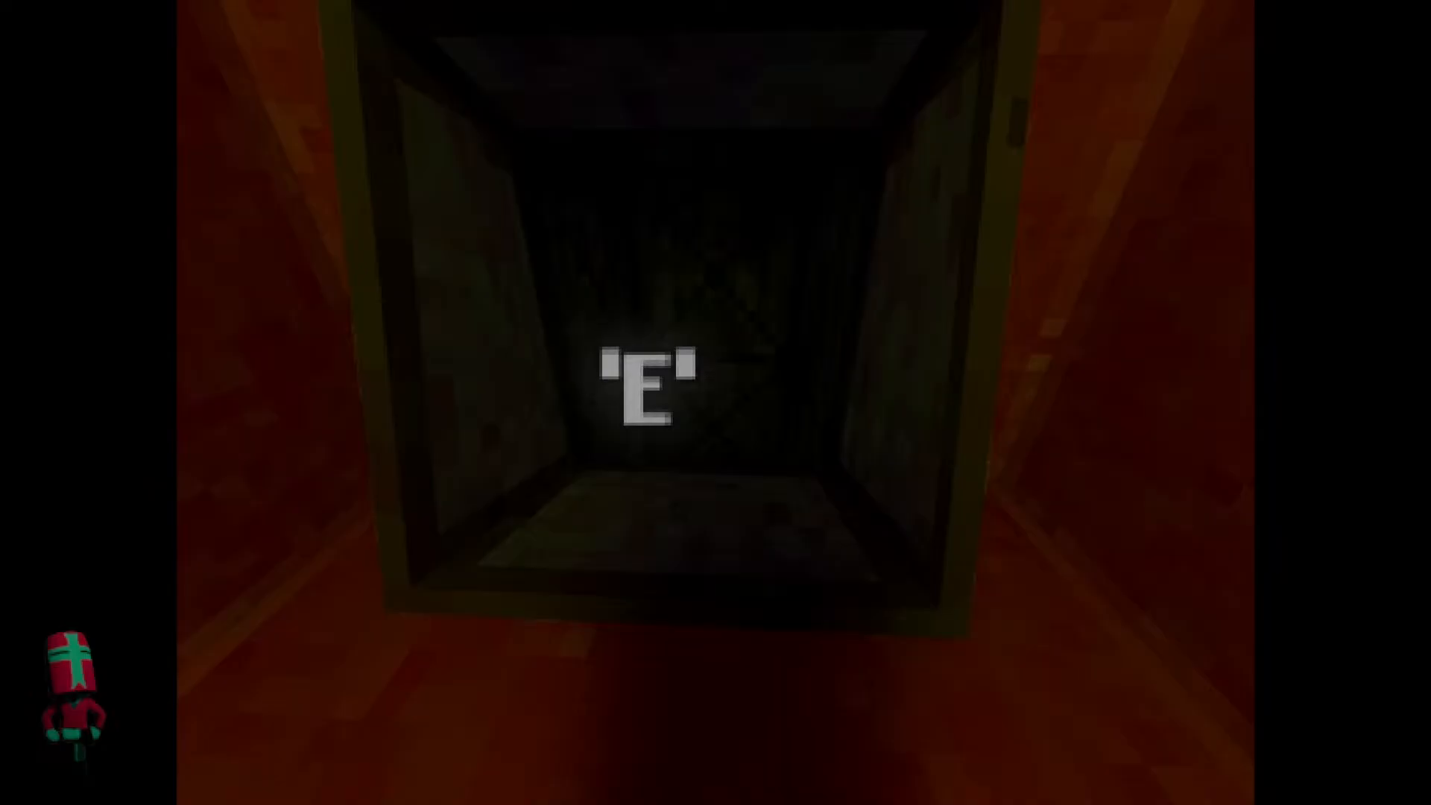
key(e)
key(w)
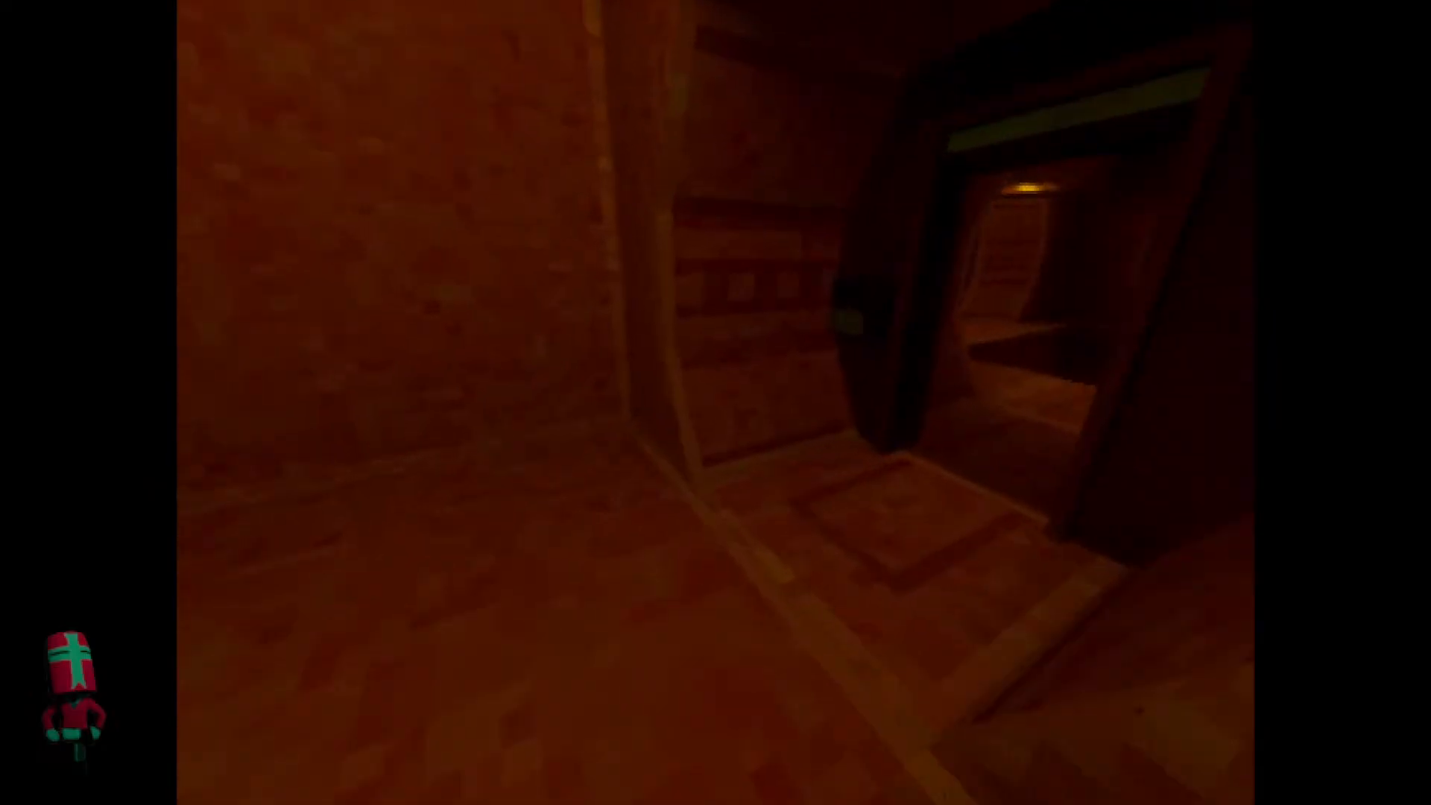
Look over the chute chamber's ceiling light and walk back out past the pit into the dark tunnel.
key(w)
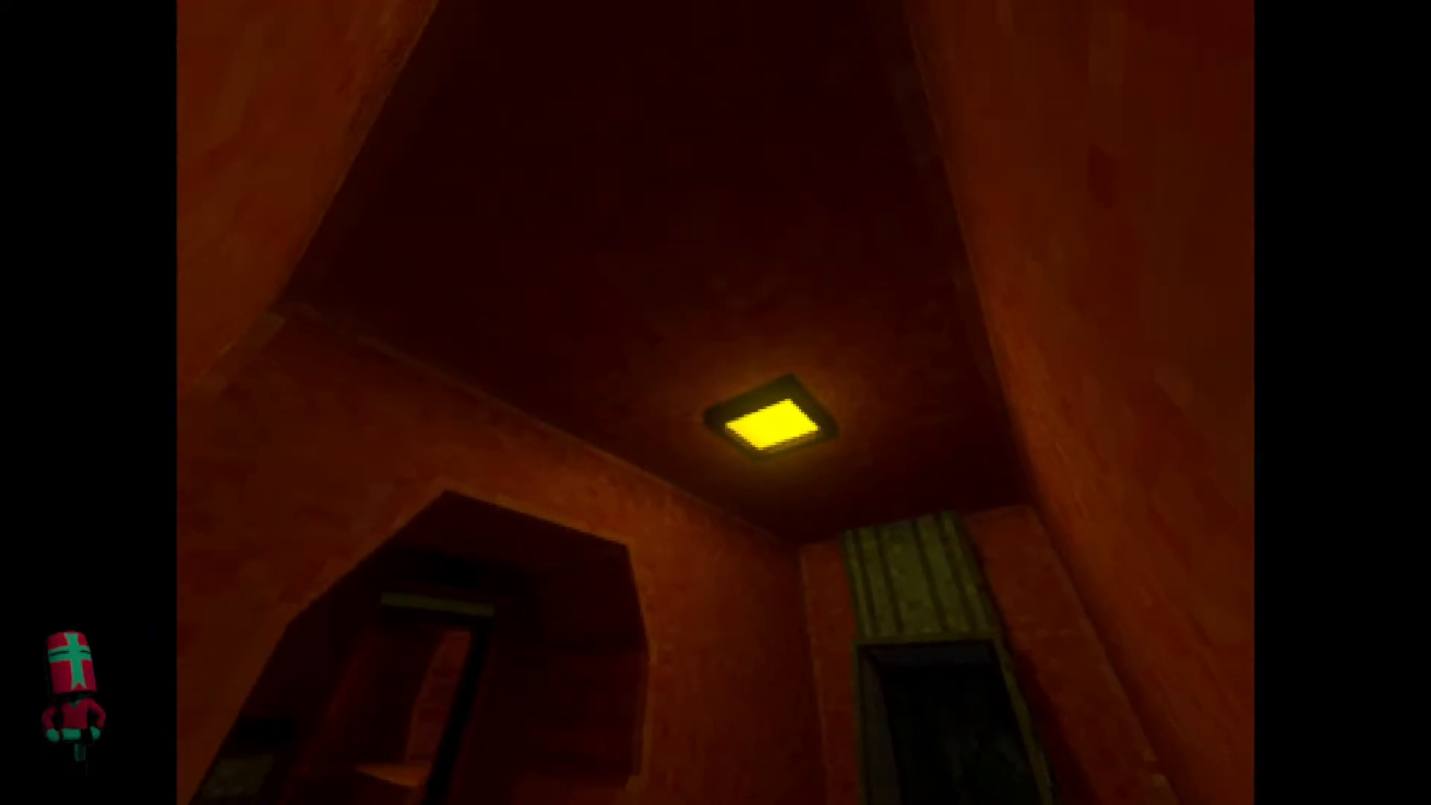
key(w)
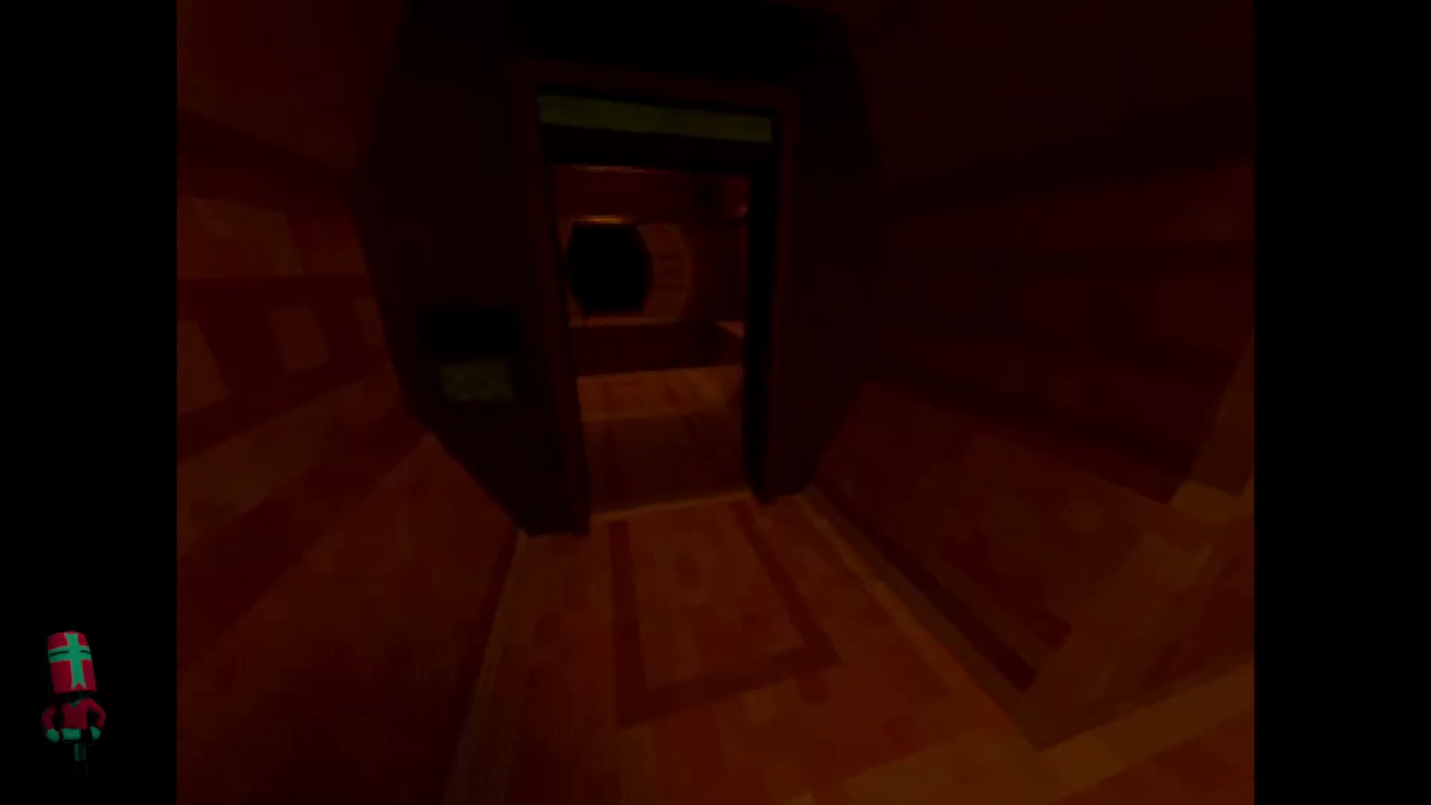
key(w)
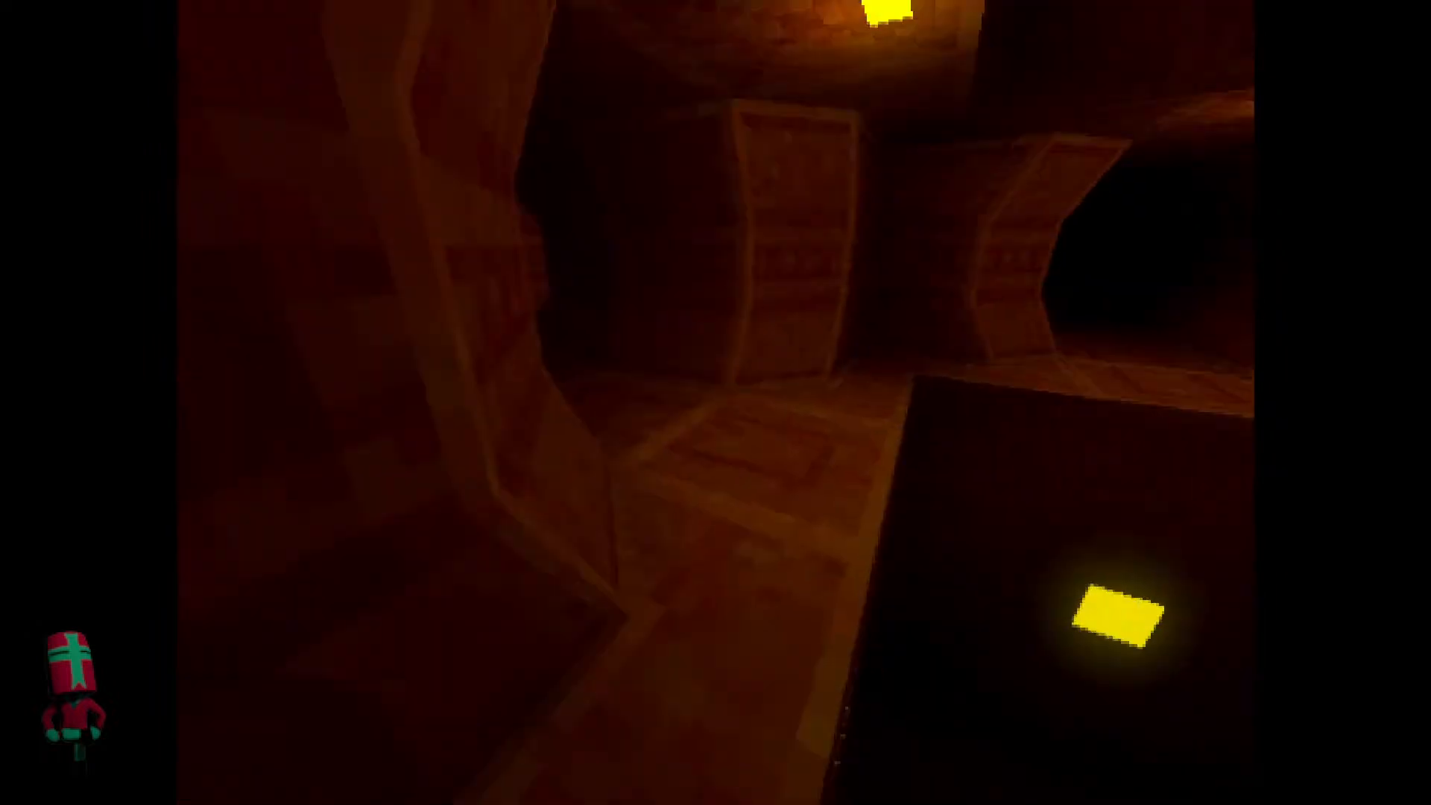
key(w)
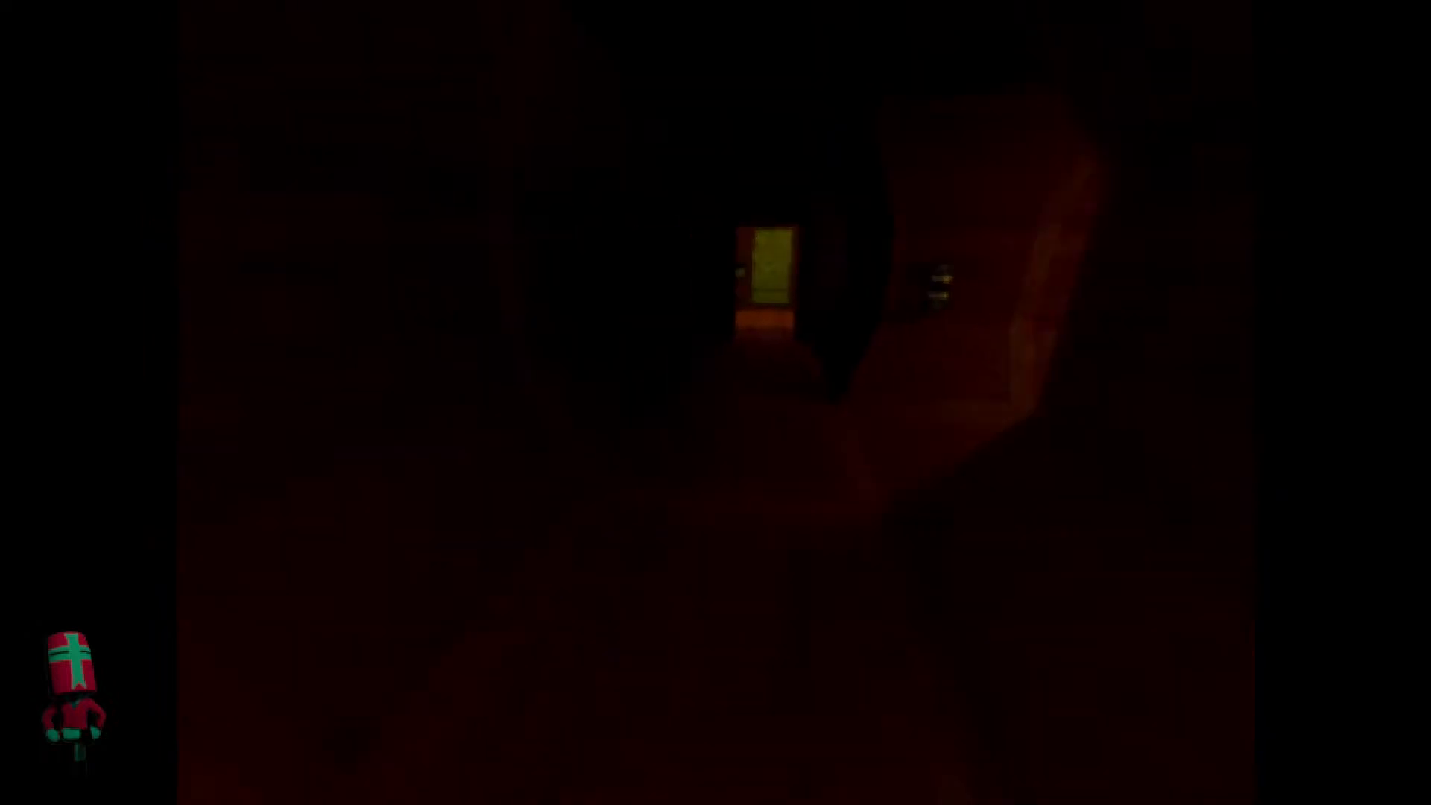
Close the running Maintenance (DEBUG) game and return to the script editor.
key(Escape)
key(super)
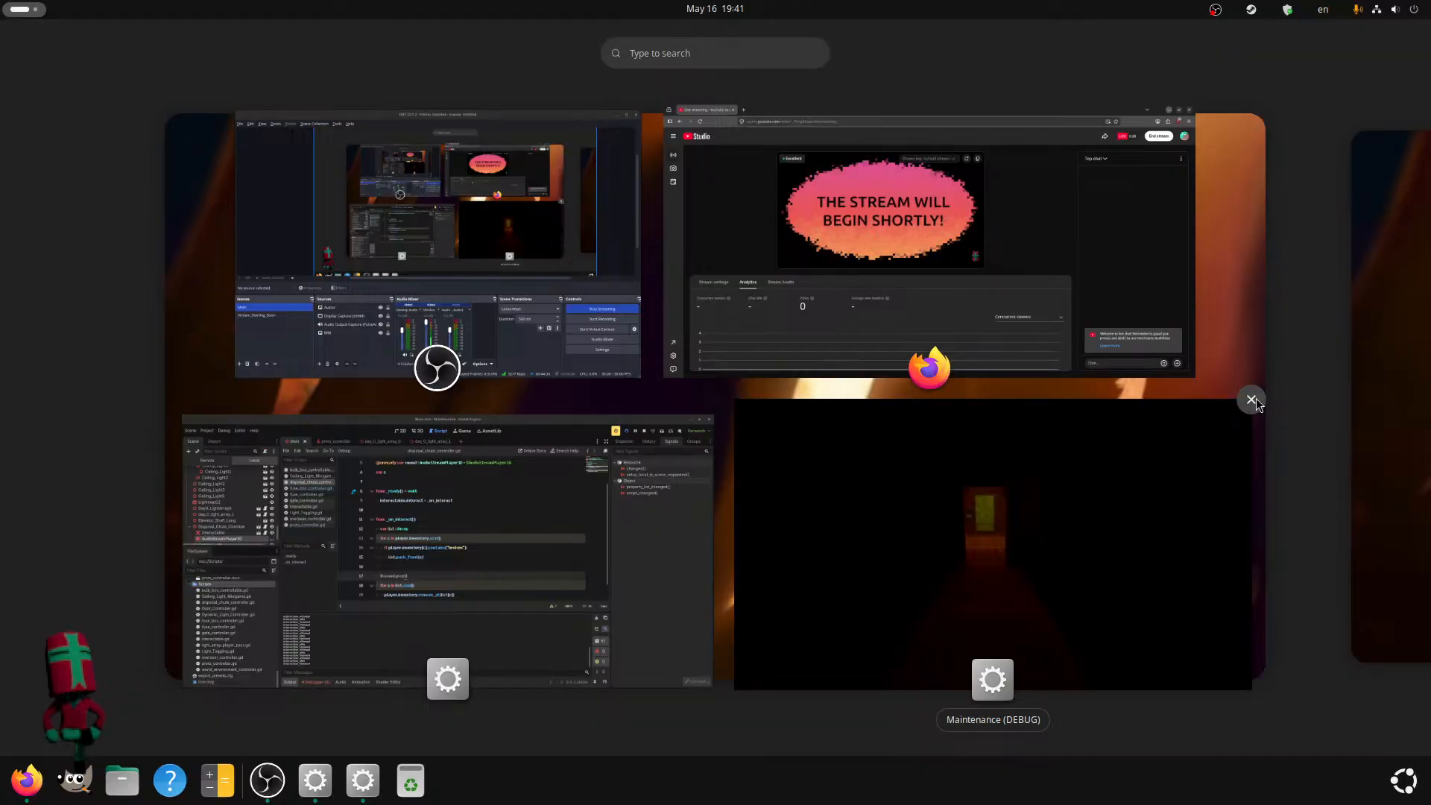
click(1252, 400)
click(561, 499)
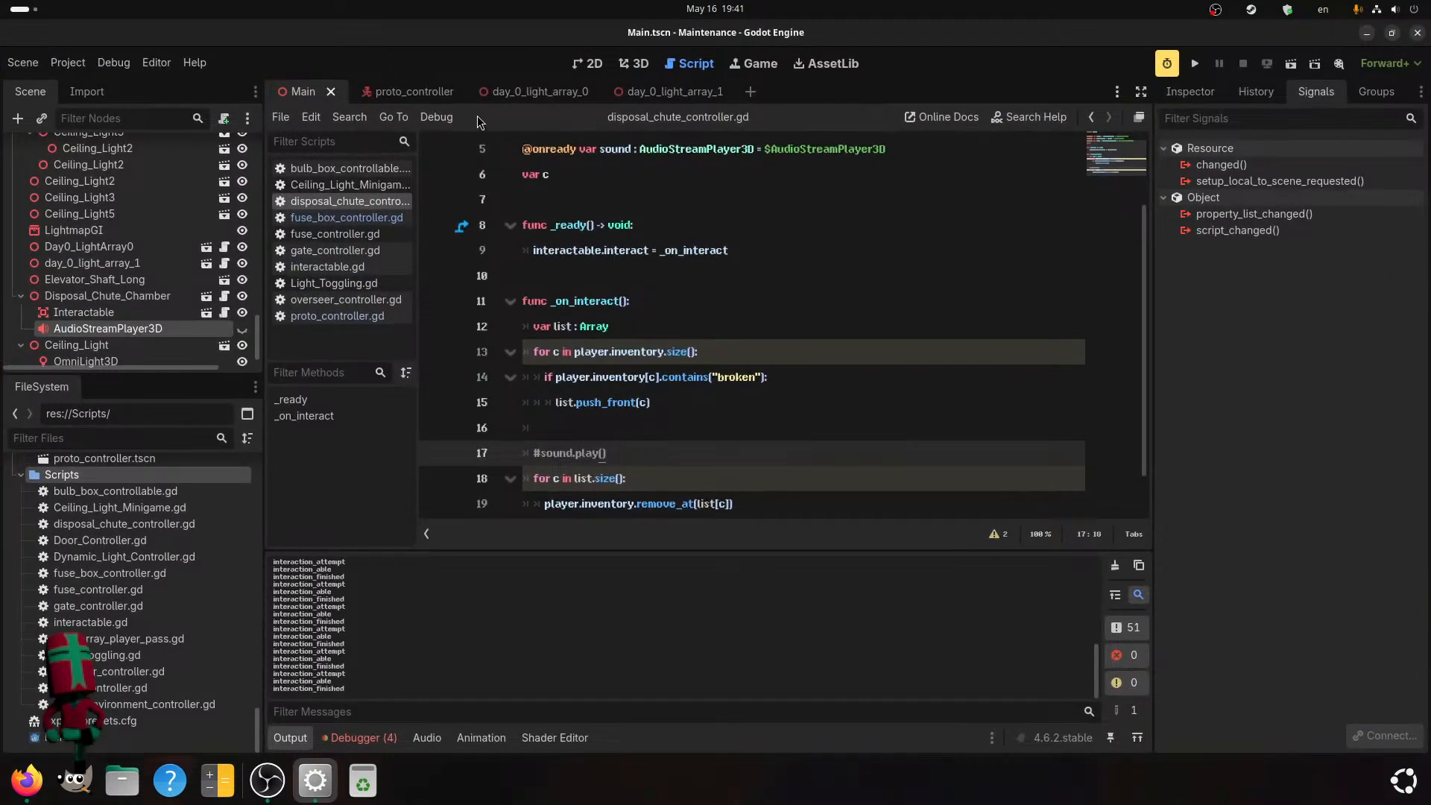
Bake the lightmaps for the LightmapGI node in the Main scene.
click(96, 233)
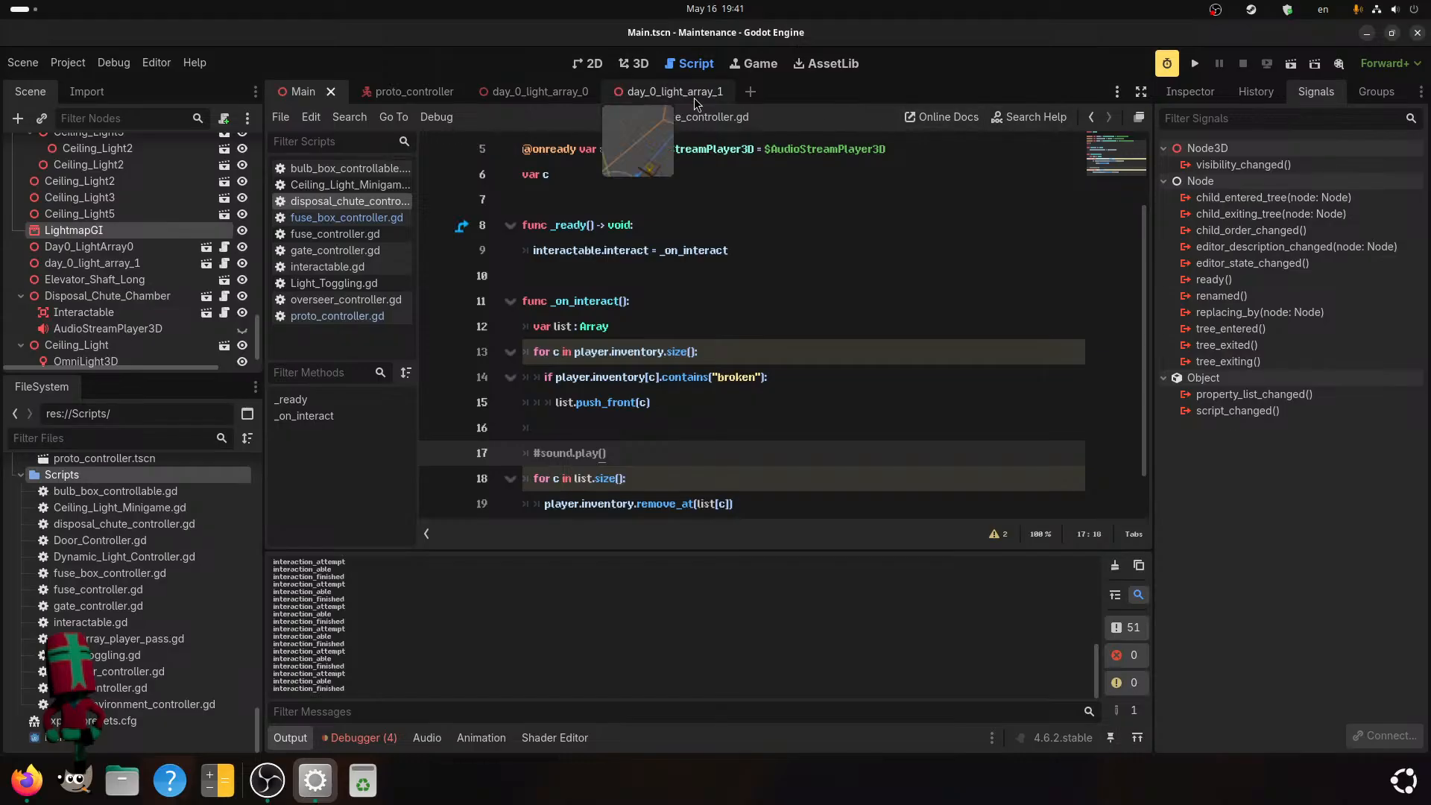
click(634, 77)
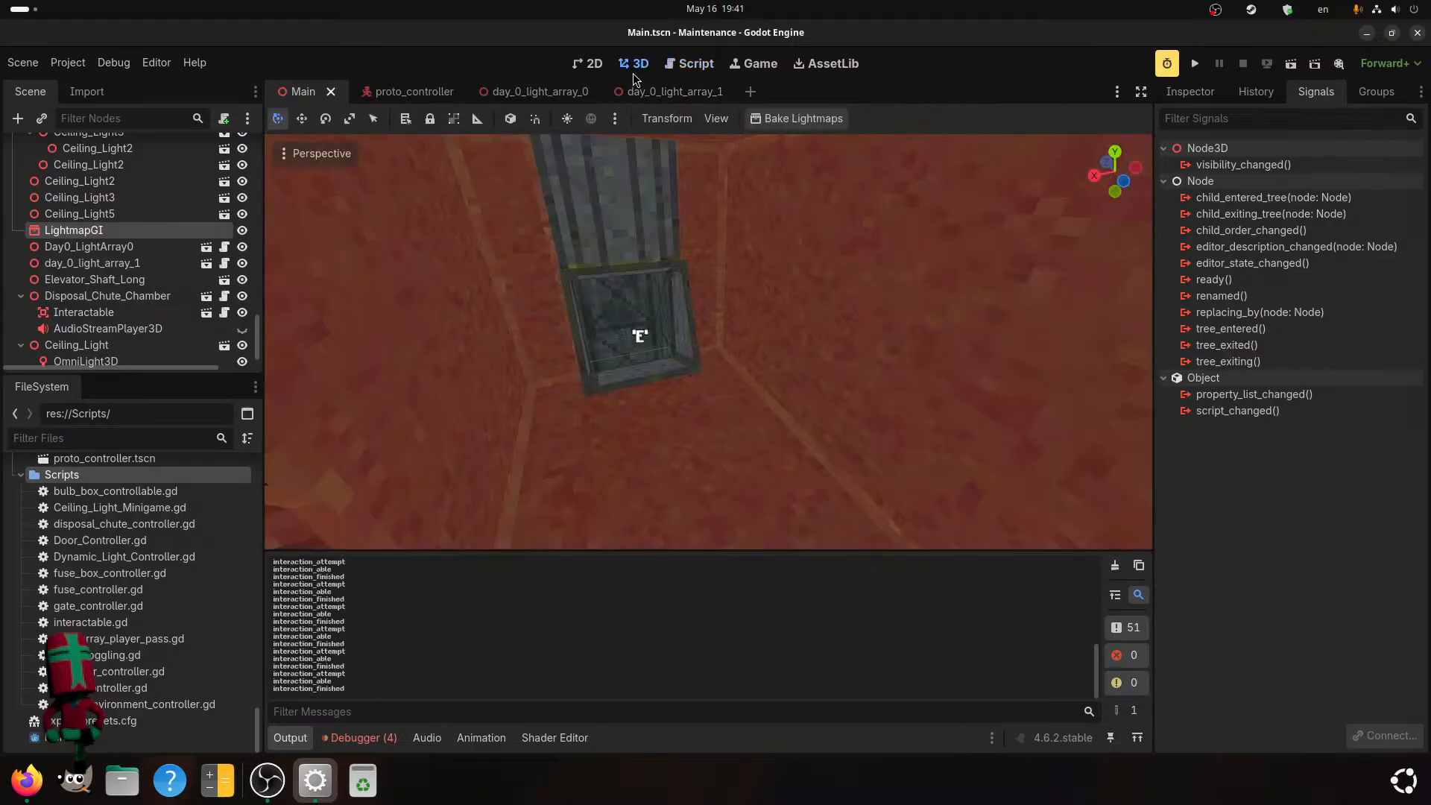
click(774, 124)
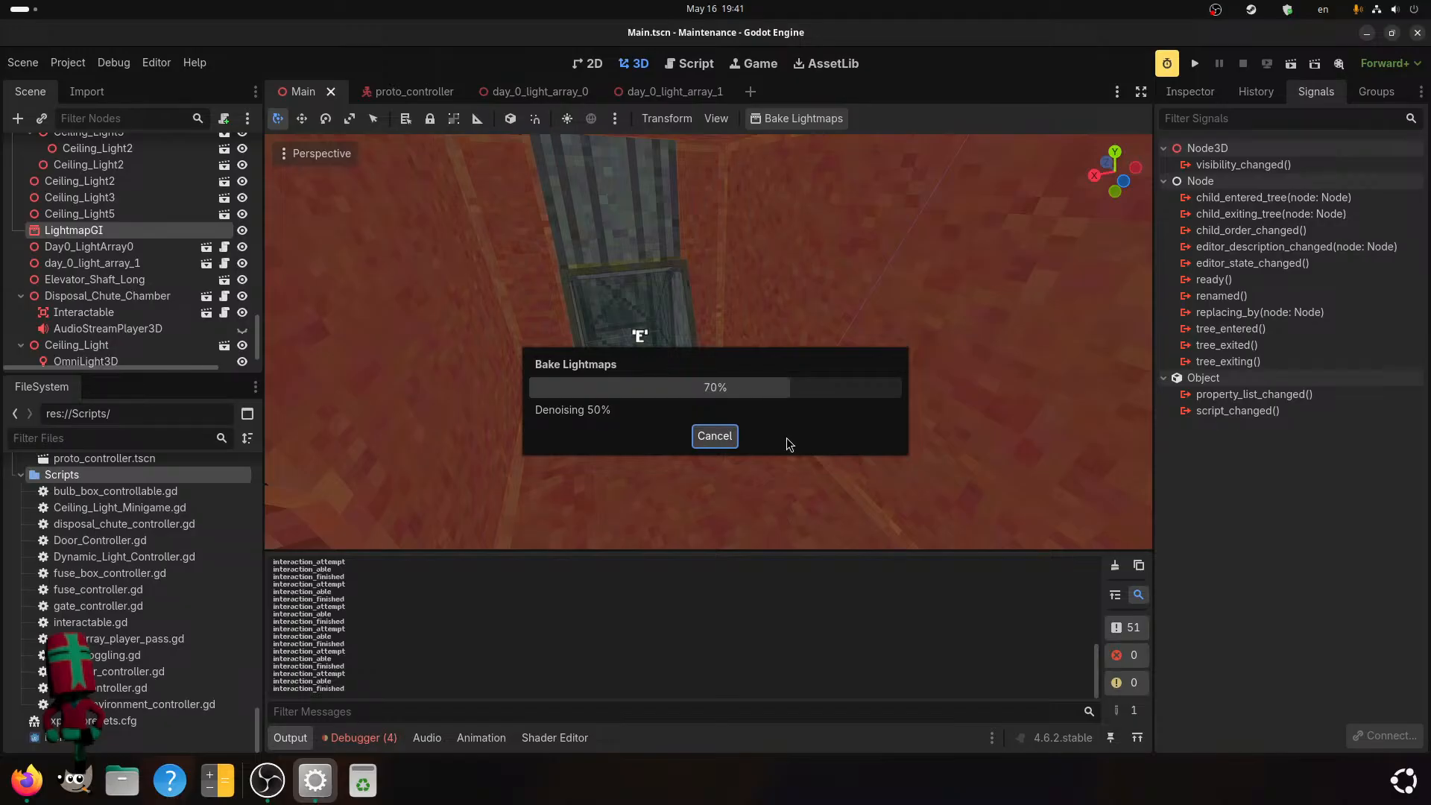
Set the 3D view around the disposal chute chamber to Display Normal.
scroll(789, 444, down, 10)
middle_drag(789, 444, 644, 384)
scroll(755, 441, up, 2)
scroll(622, 404, up, 4)
click(321, 154)
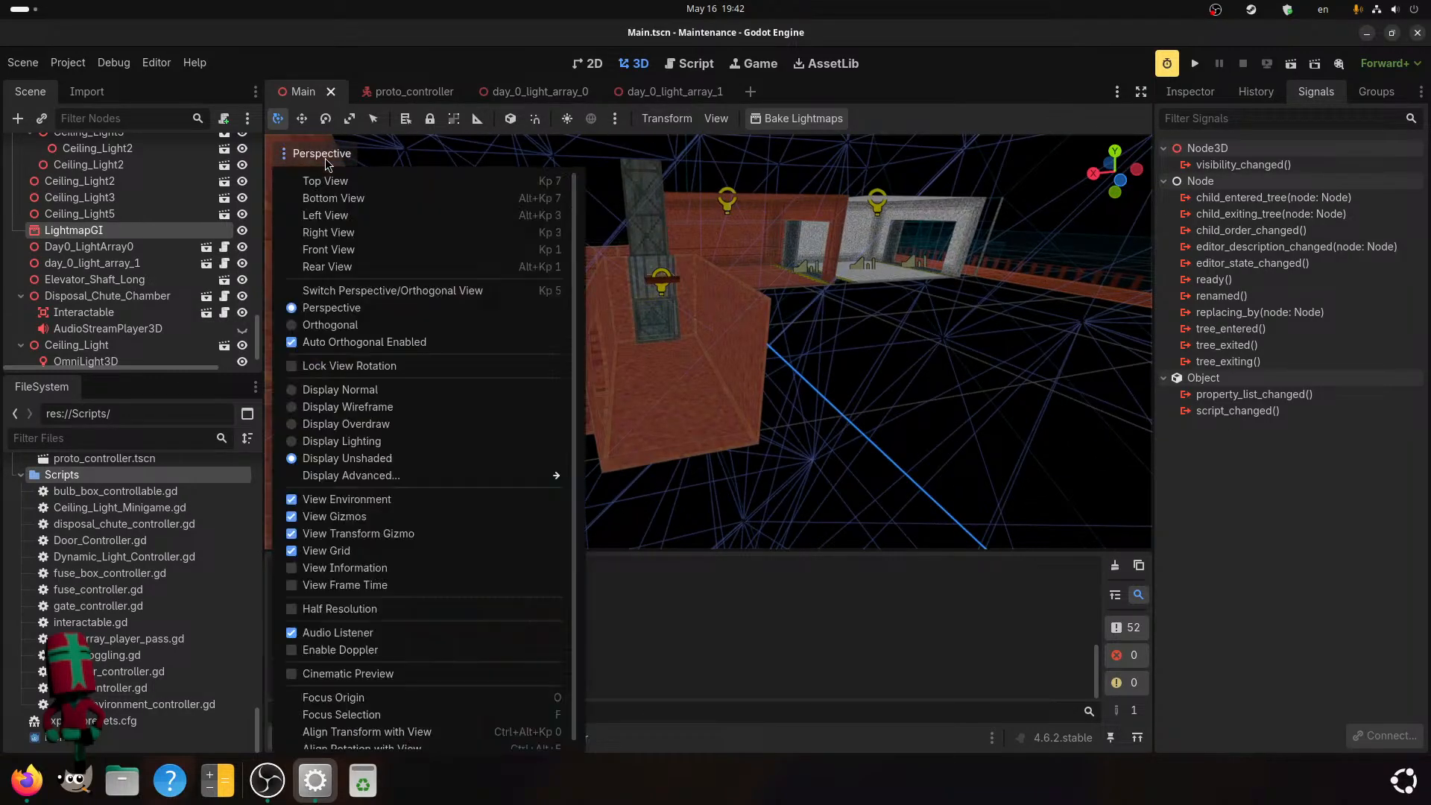
click(387, 389)
click(615, 303)
scroll(581, 333, up, 5)
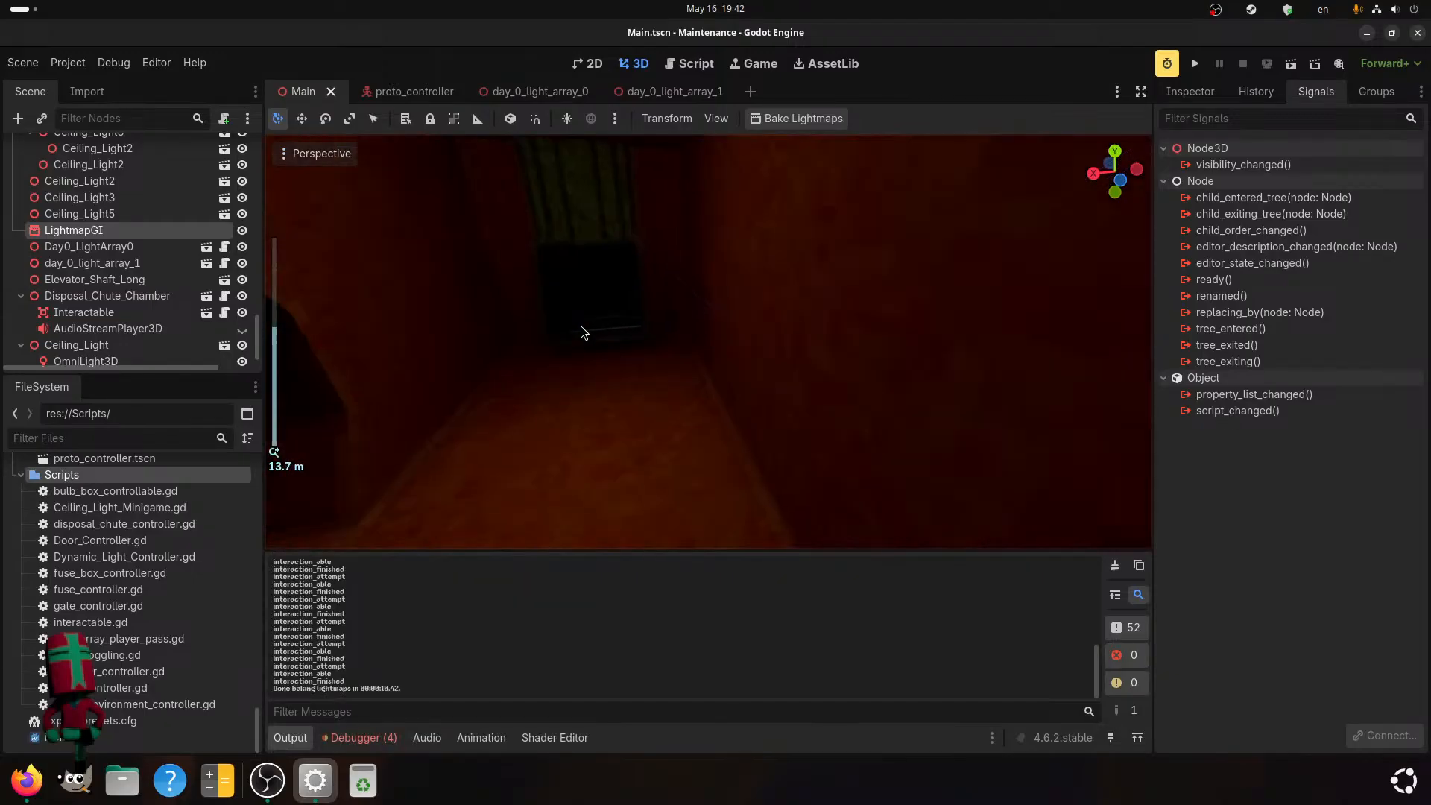
Examine the baked lighting inside the disposal chute chamber from several distances and angles.
middle_drag(569, 329, 601, 402)
scroll(589, 336, up, 2)
scroll(647, 381, up, 3)
scroll(644, 407, down, 5)
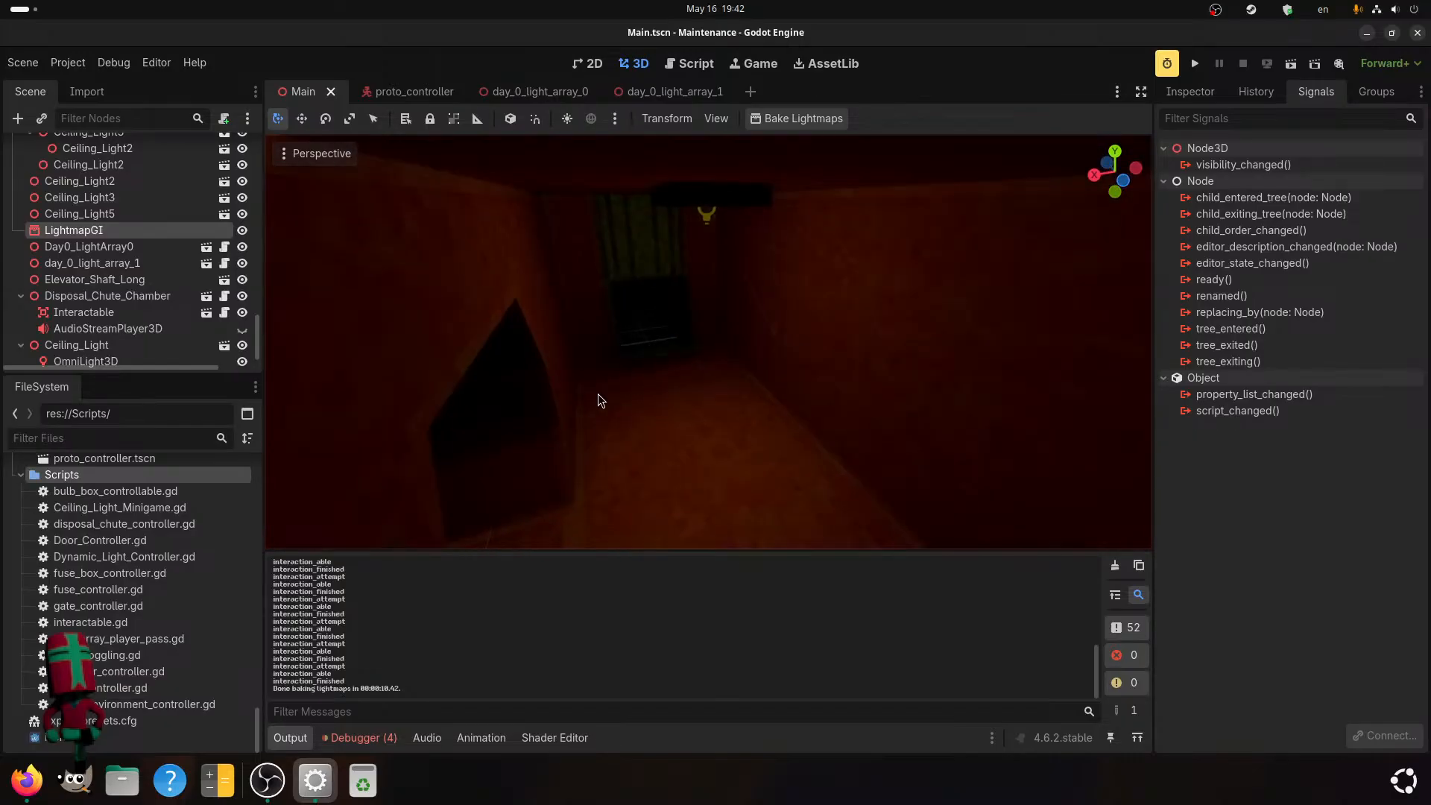
scroll(598, 401, down, 8)
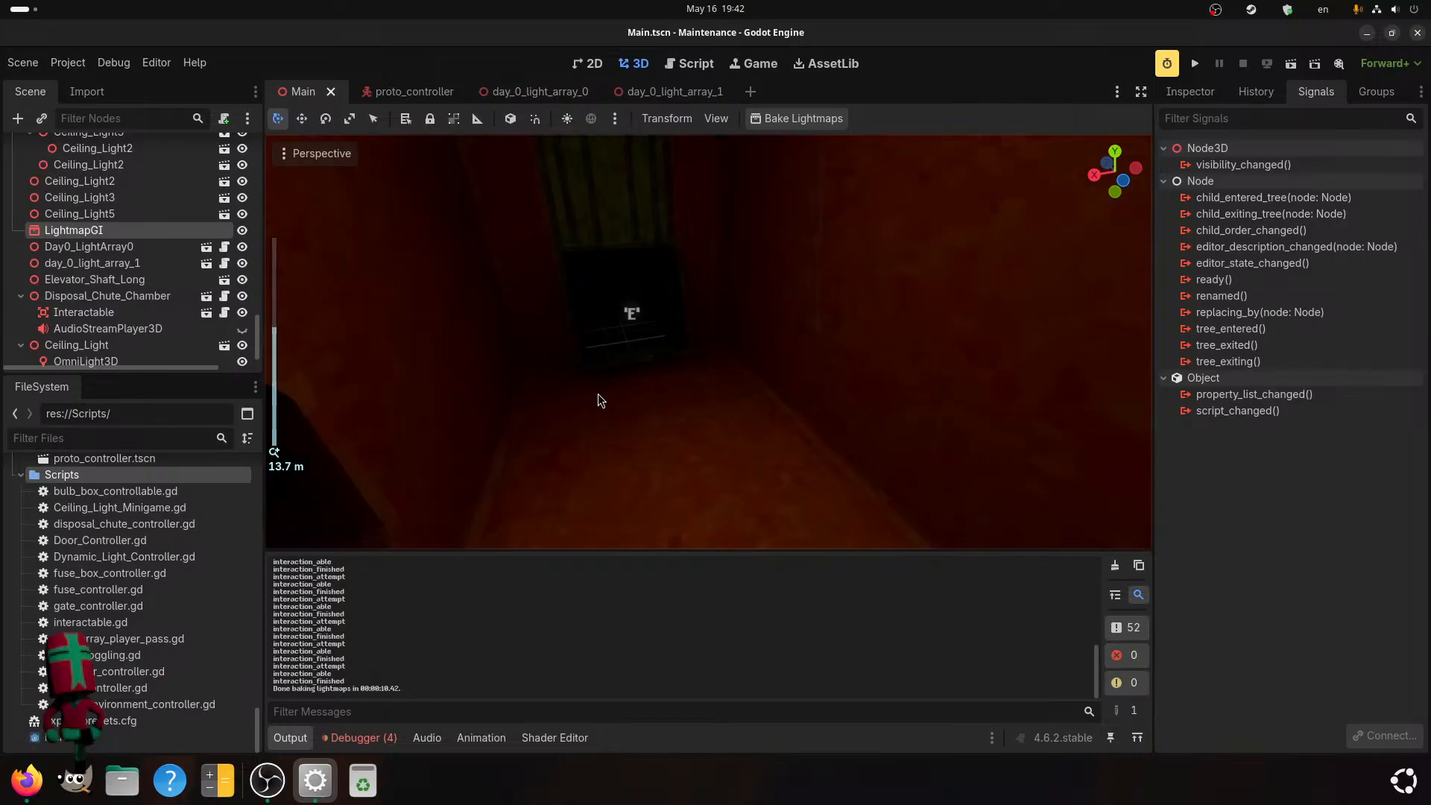
middle_drag(597, 399, 668, 370)
scroll(681, 360, up, 3)
scroll(680, 361, down, 2)
scroll(668, 370, up, 3)
Enable Auto Exposure in the camera attributes of the proto_controller scene's Camera3D and run the project.
click(395, 91)
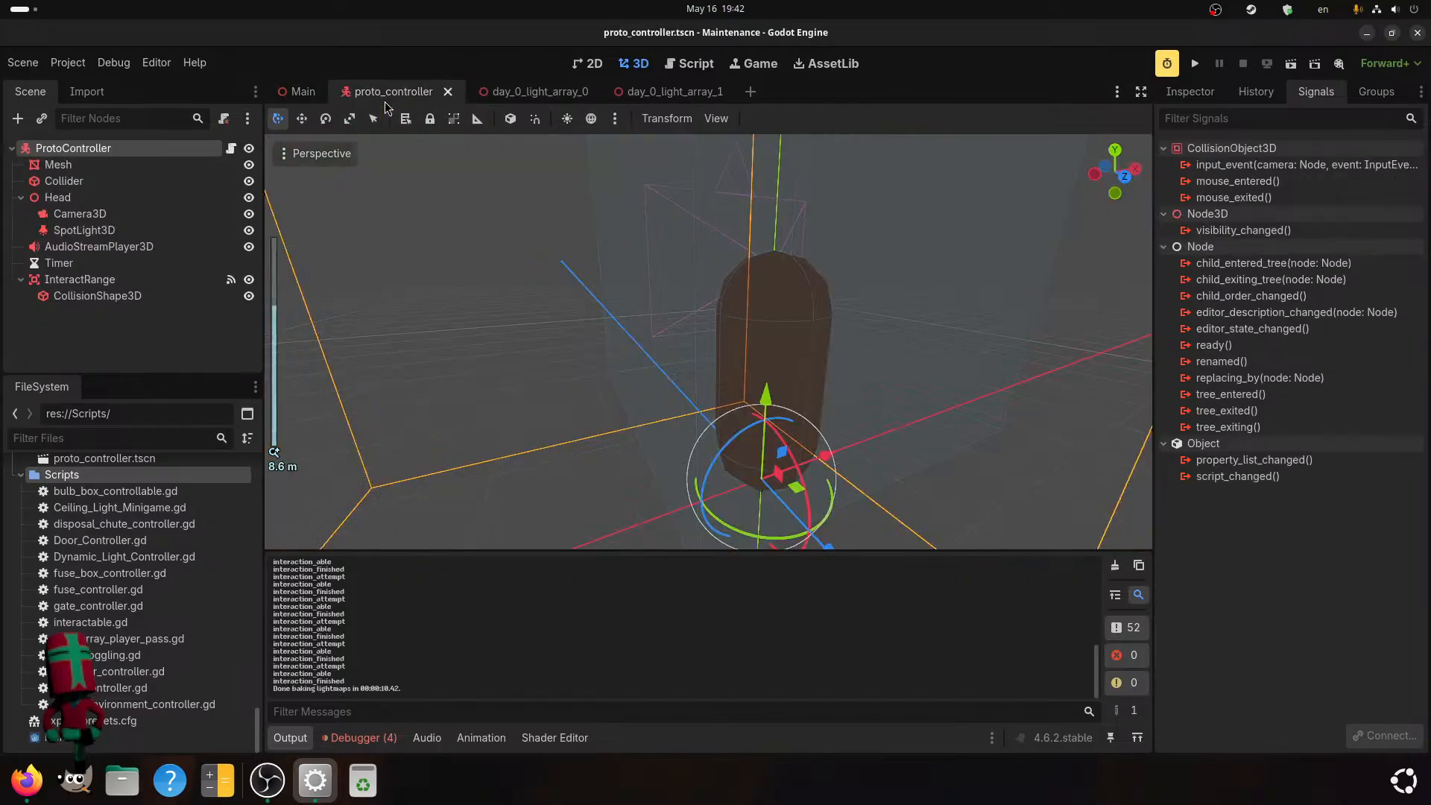
click(65, 199)
click(88, 214)
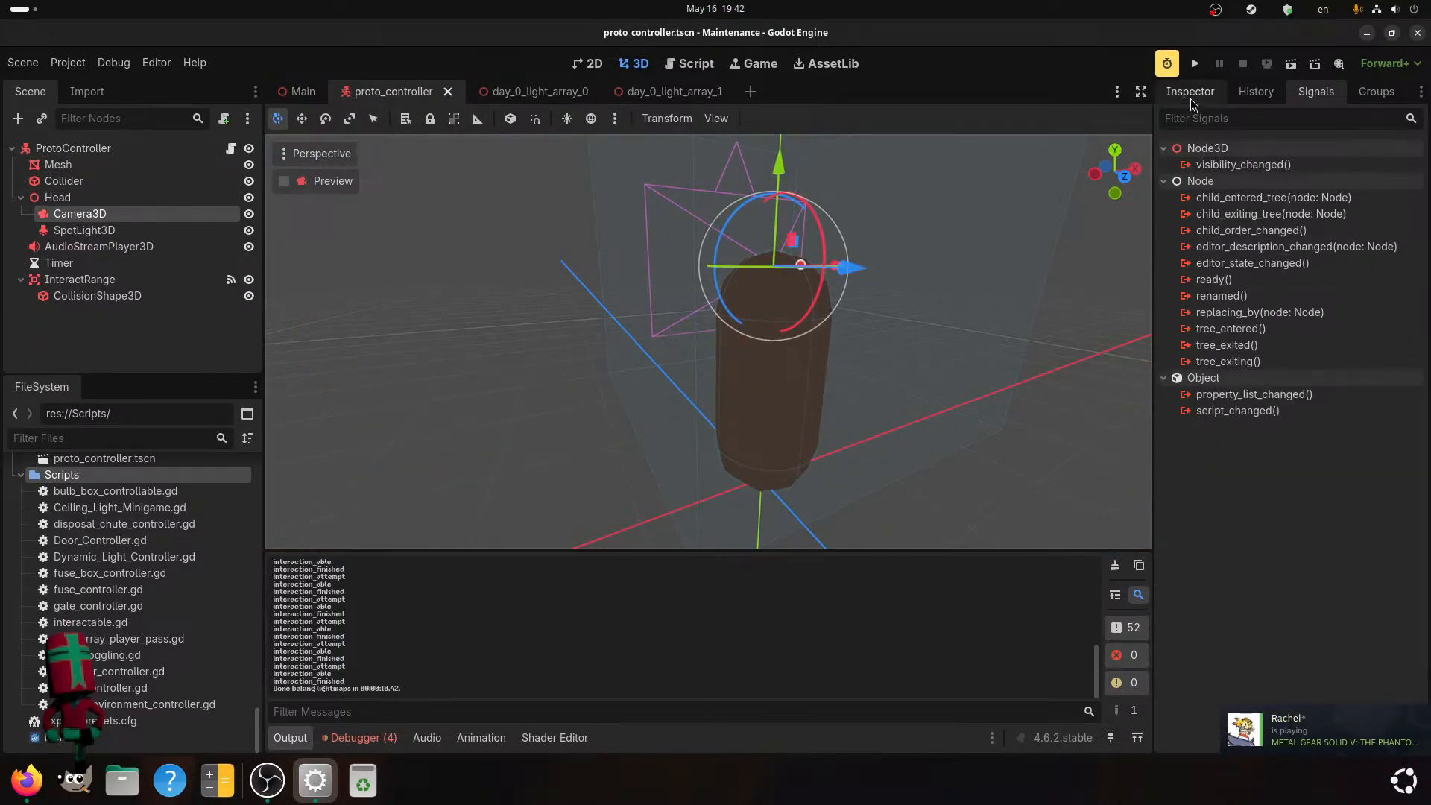
click(1190, 92)
scroll(1201, 509, down, 2)
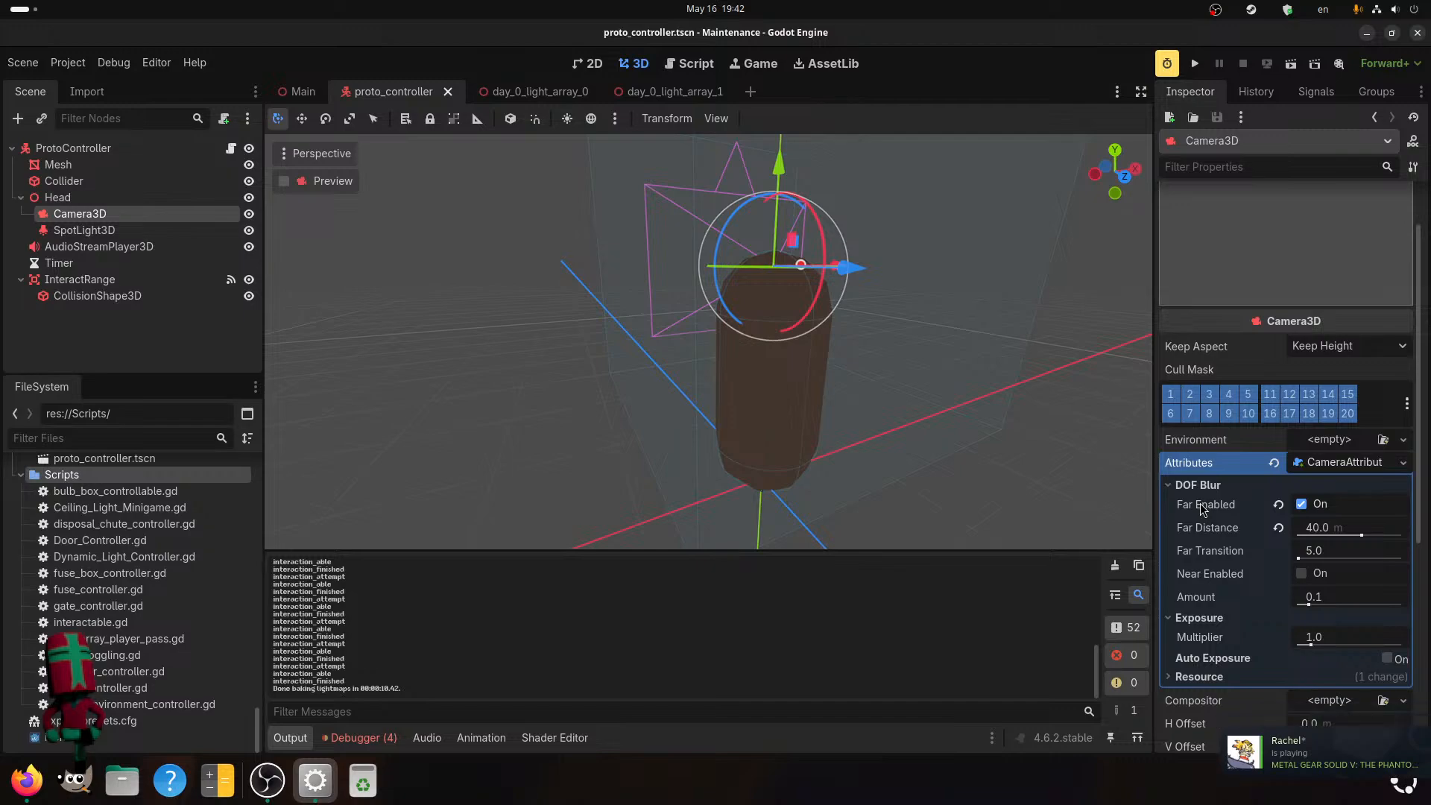
scroll(1203, 511, down, 2)
scroll(1203, 510, down, 2)
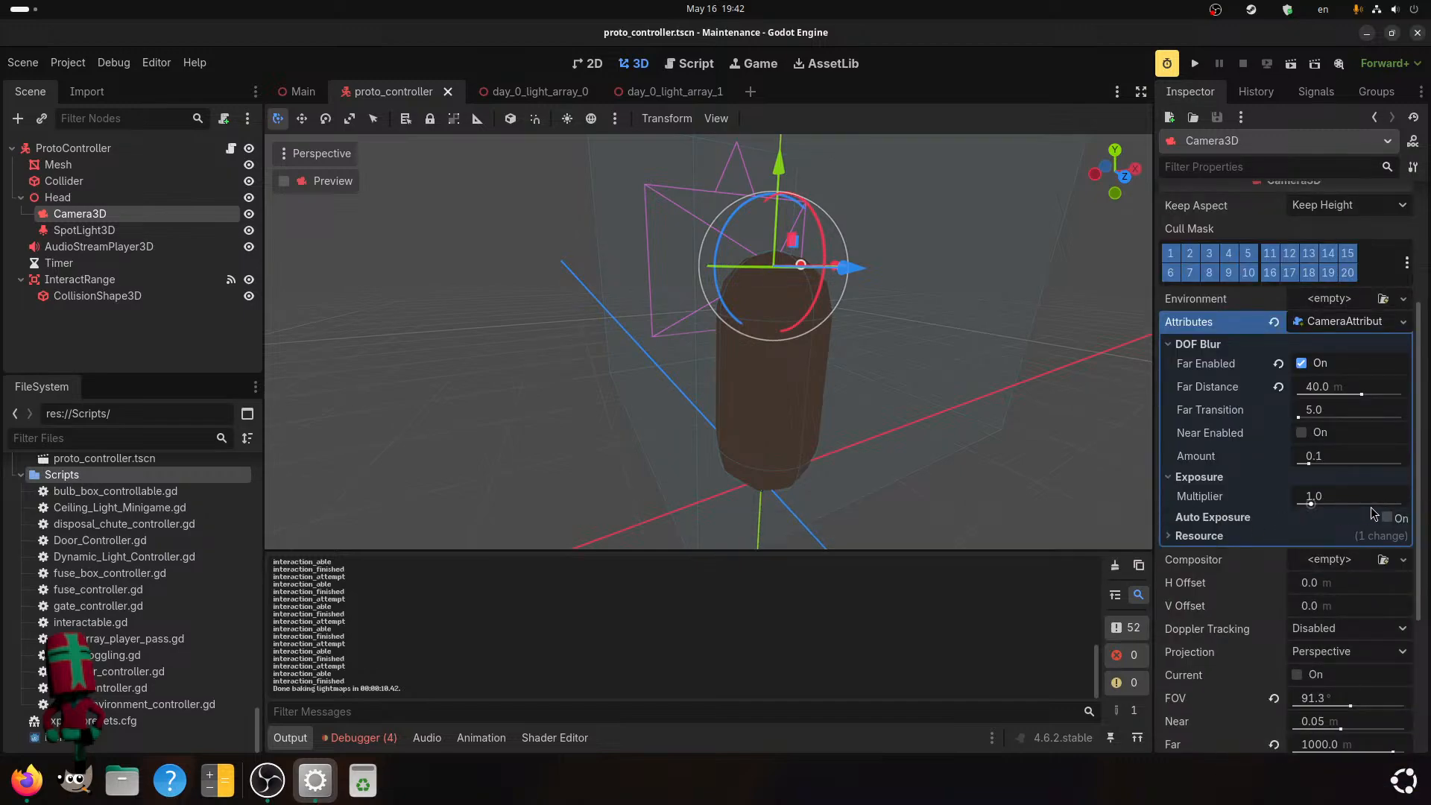
click(1388, 517)
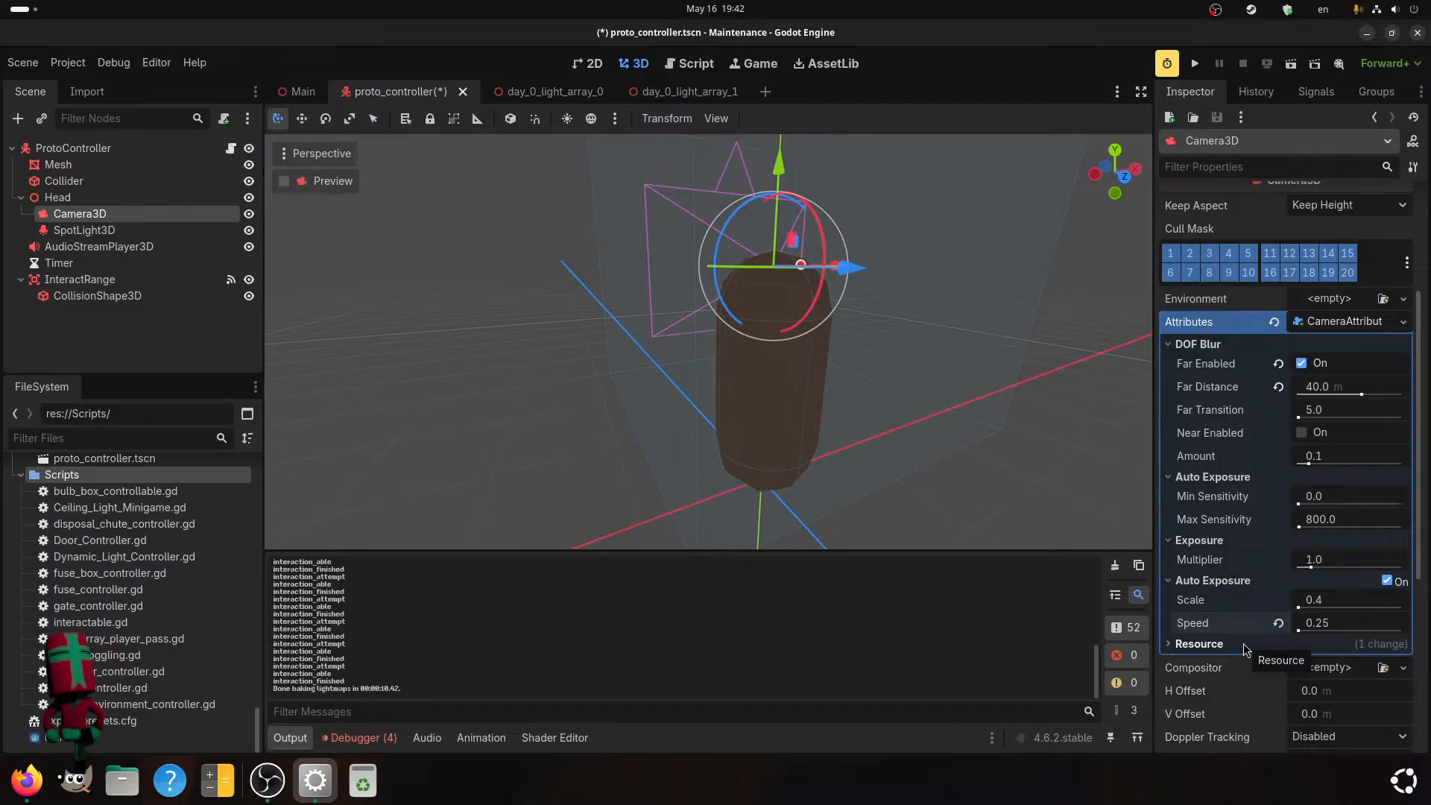
click(1196, 64)
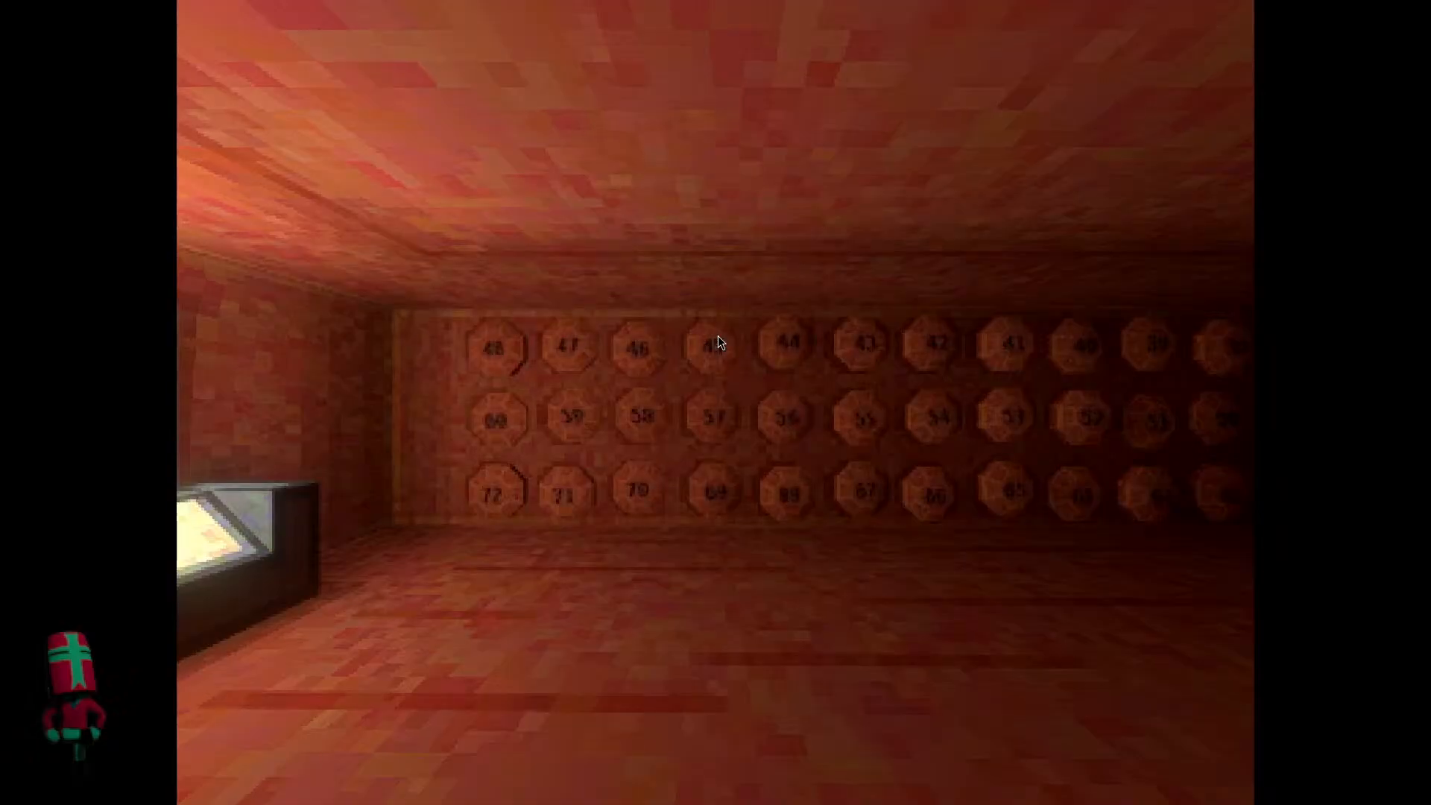
Playtest the auto exposure by approaching the console room's green screen and walking through the dark corridor towards the orange-lit tunnel.
click(726, 337)
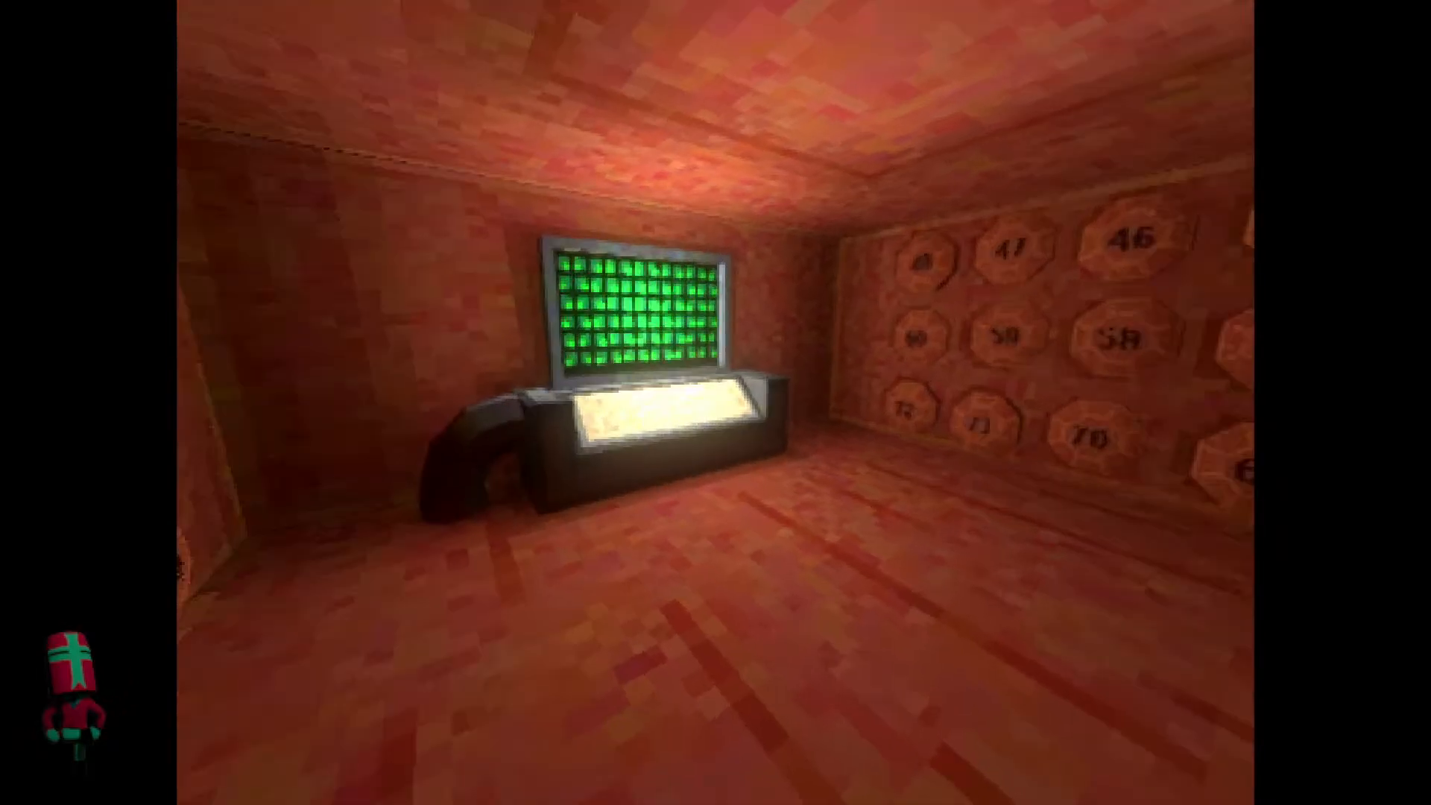
key(w)
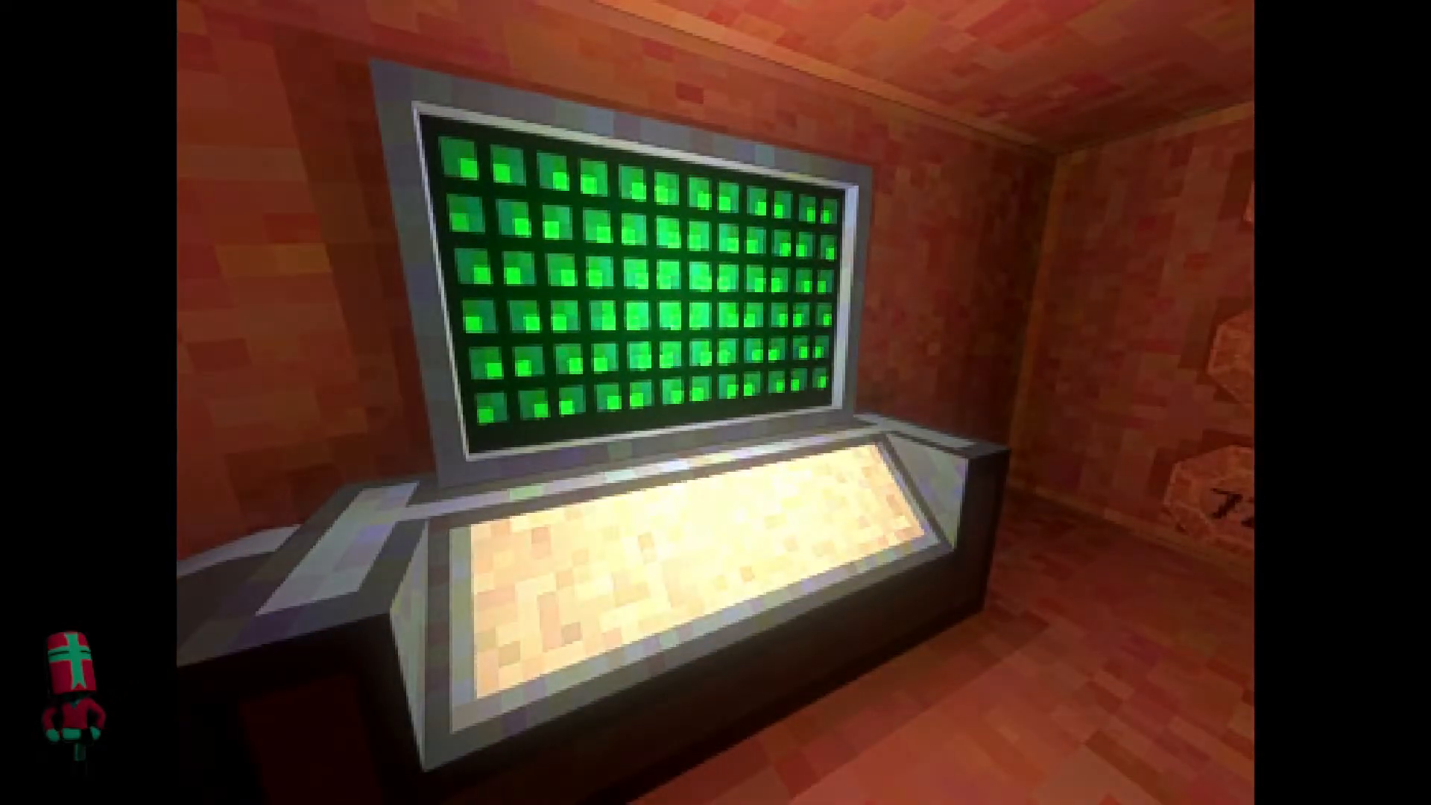
key(w)
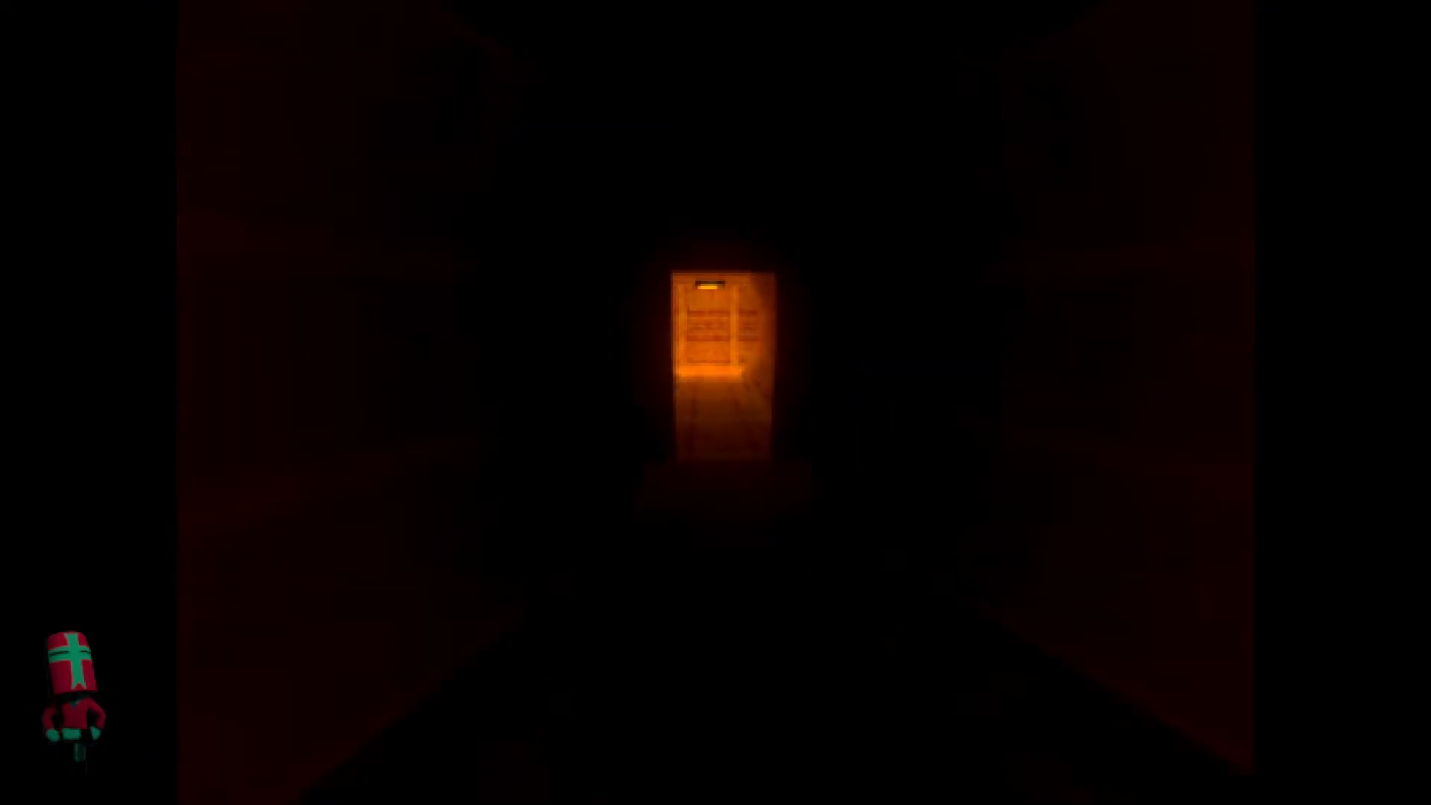
key(w)
key(s)
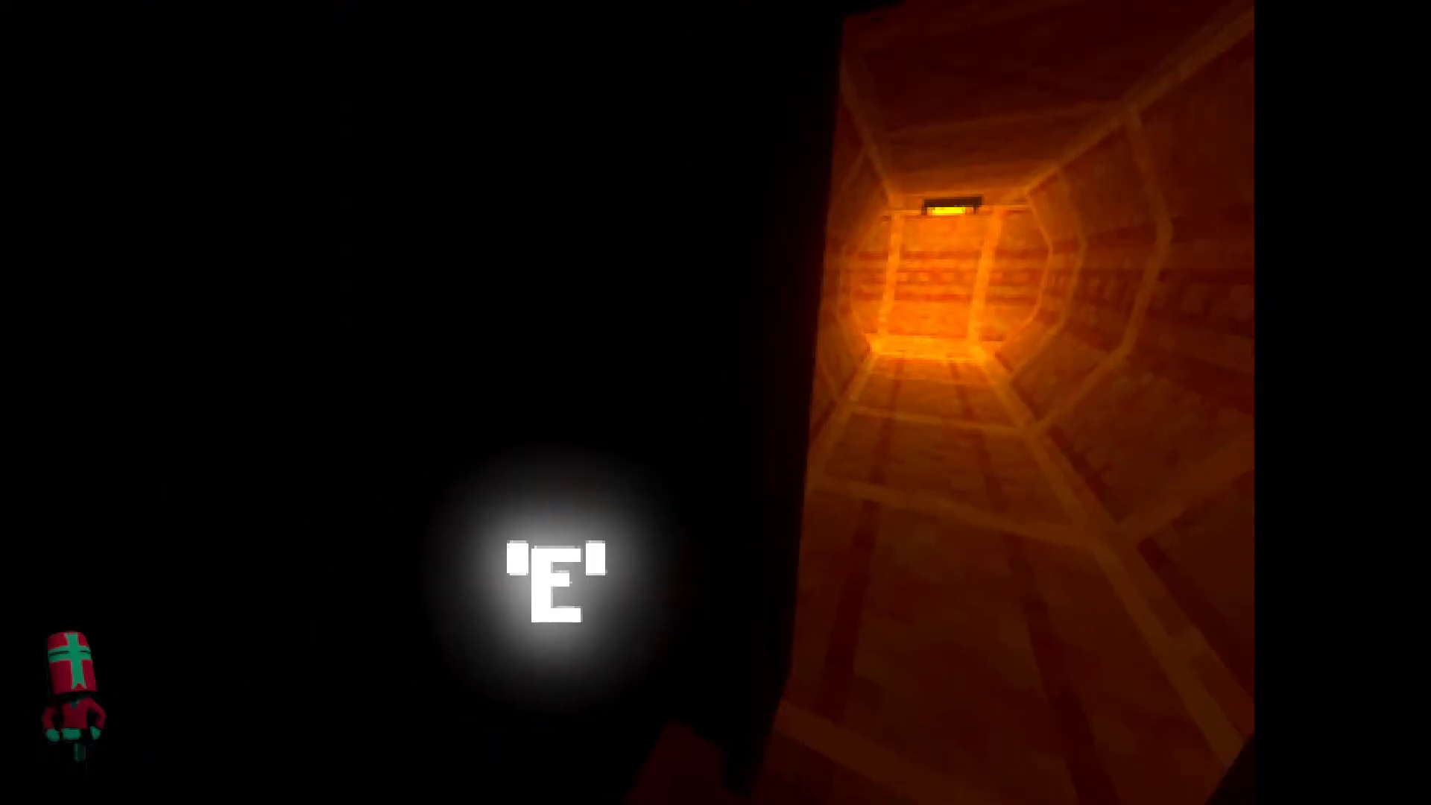
key(w)
key(w)
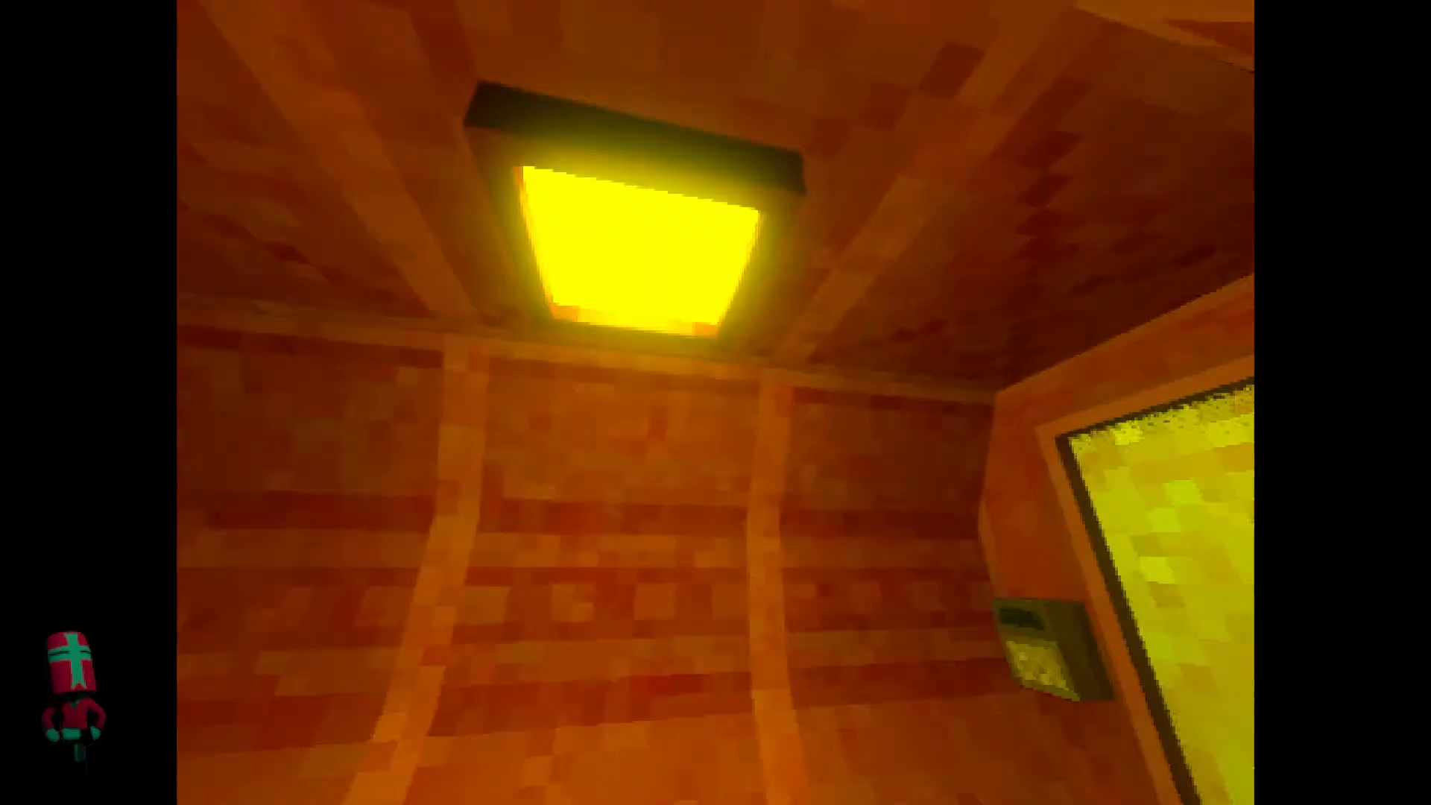
Walk through the yellow door and around the pit junction, checking how exposure adapts between lit and dark tunnels.
key(w)
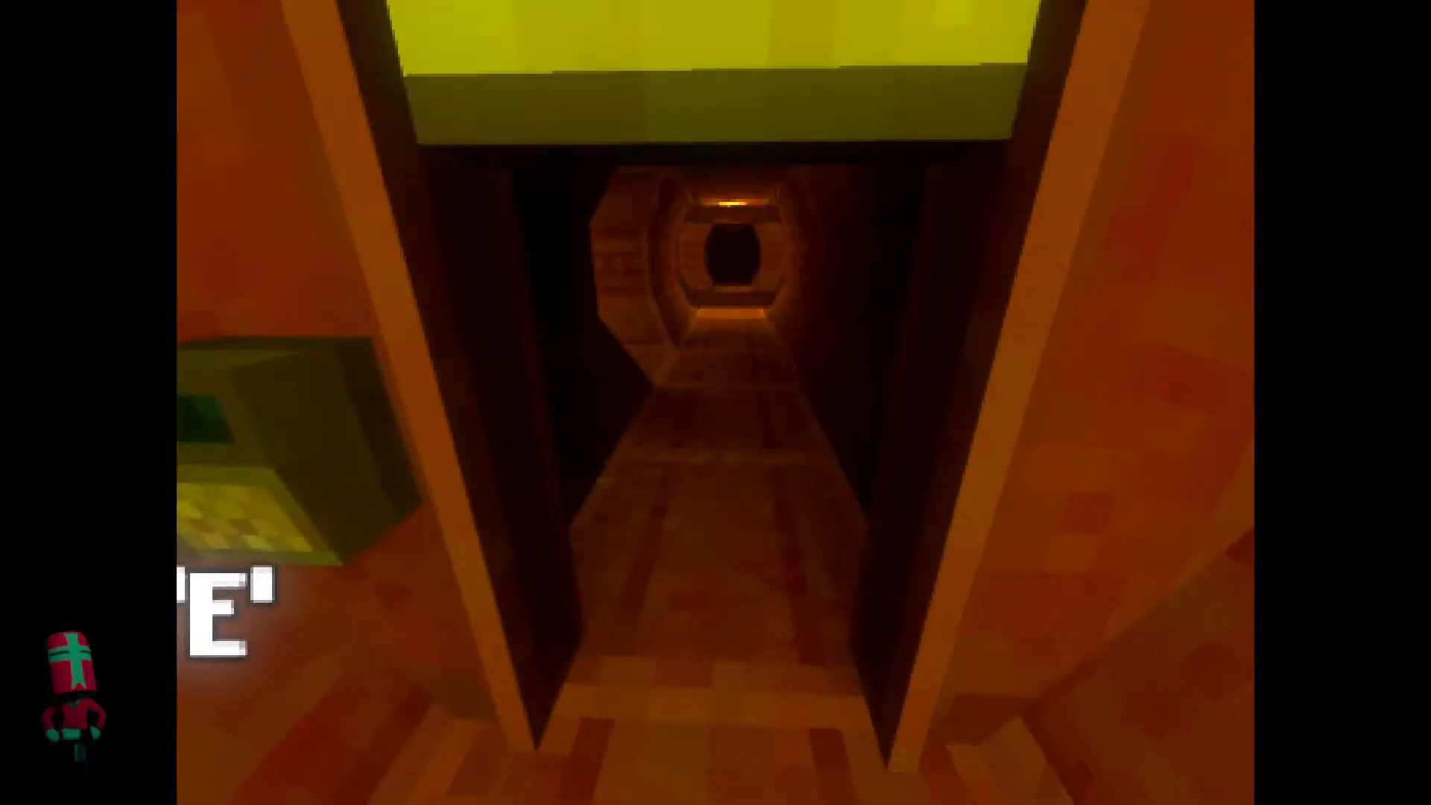
key(w)
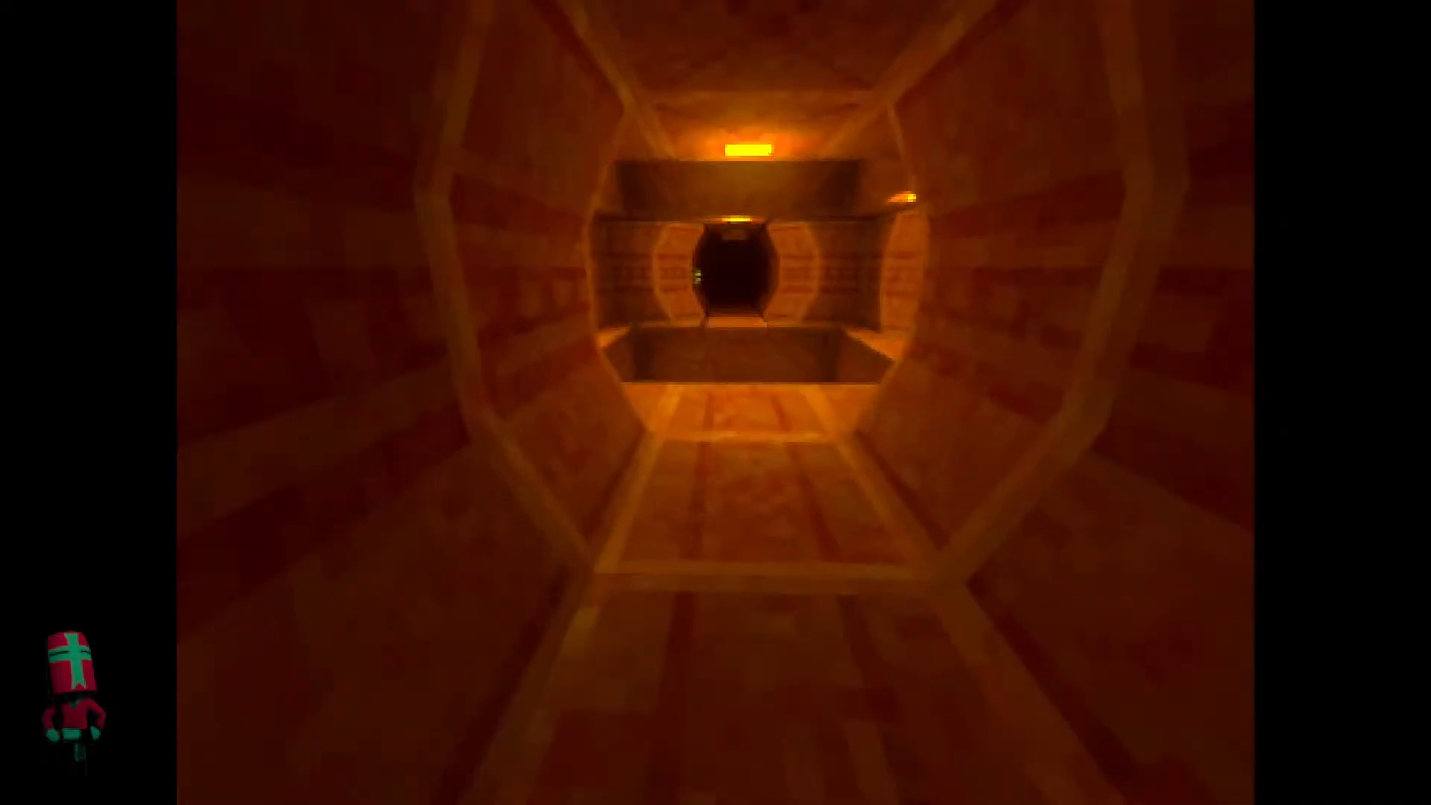
key(w)
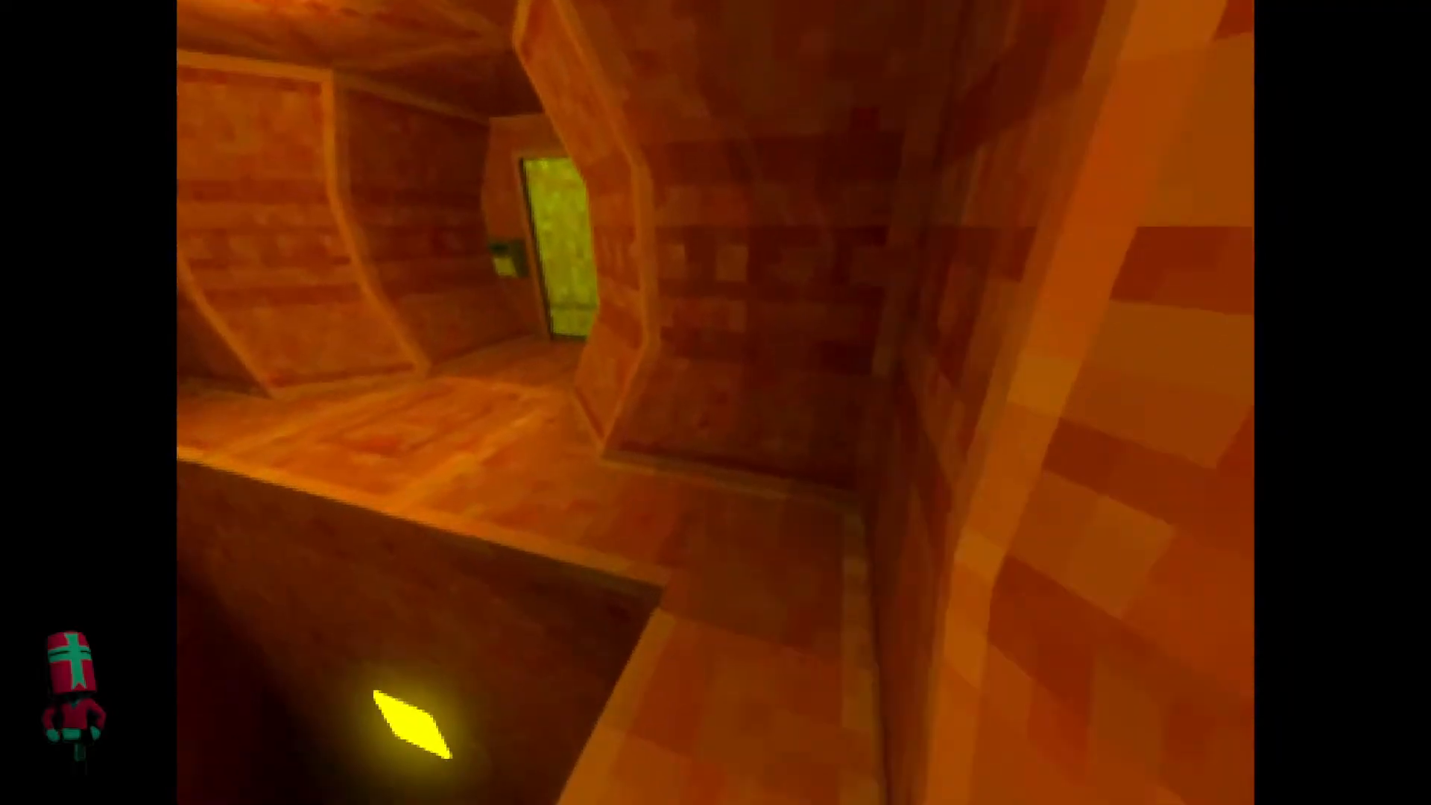
key(w)
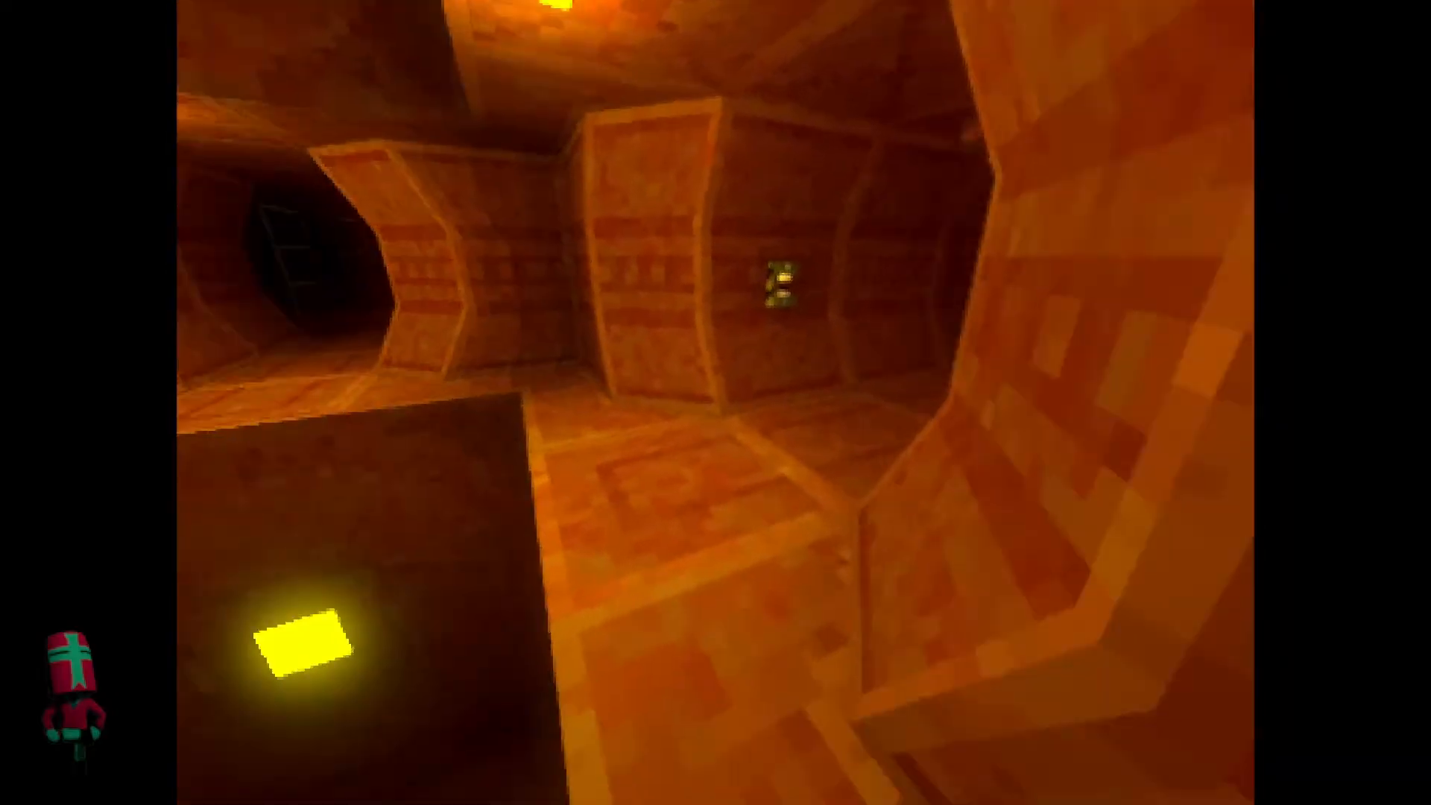
key(w)
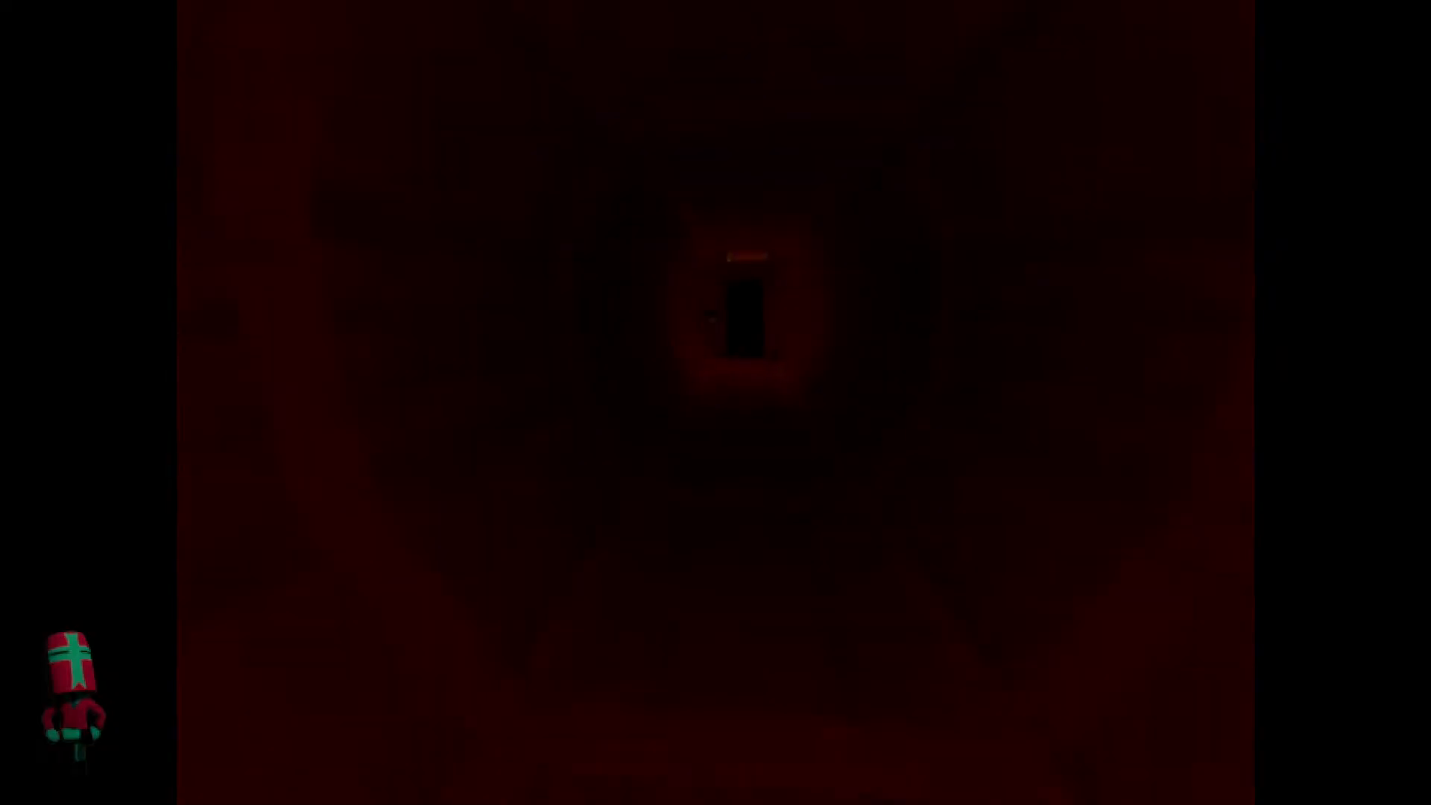
key(s)
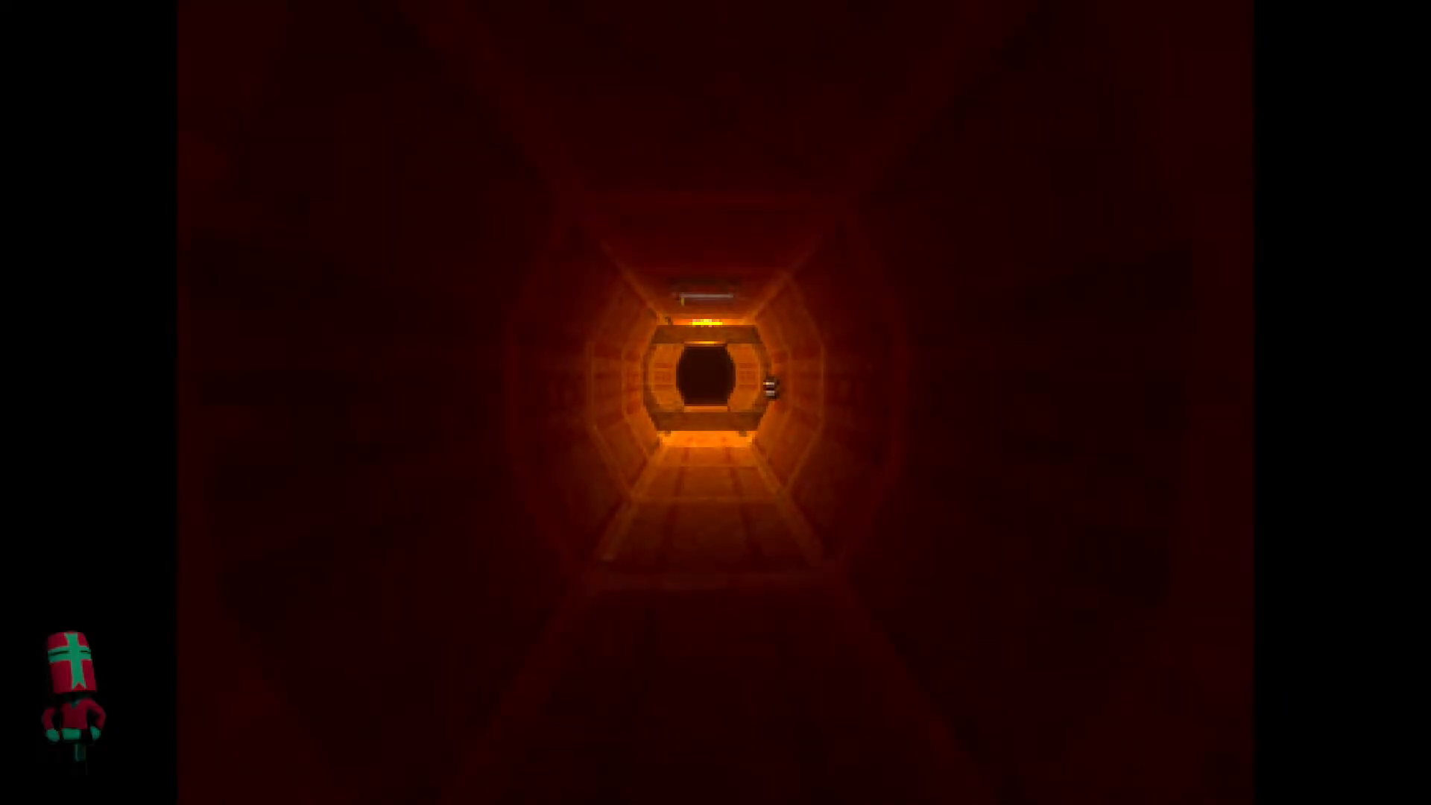
key(w)
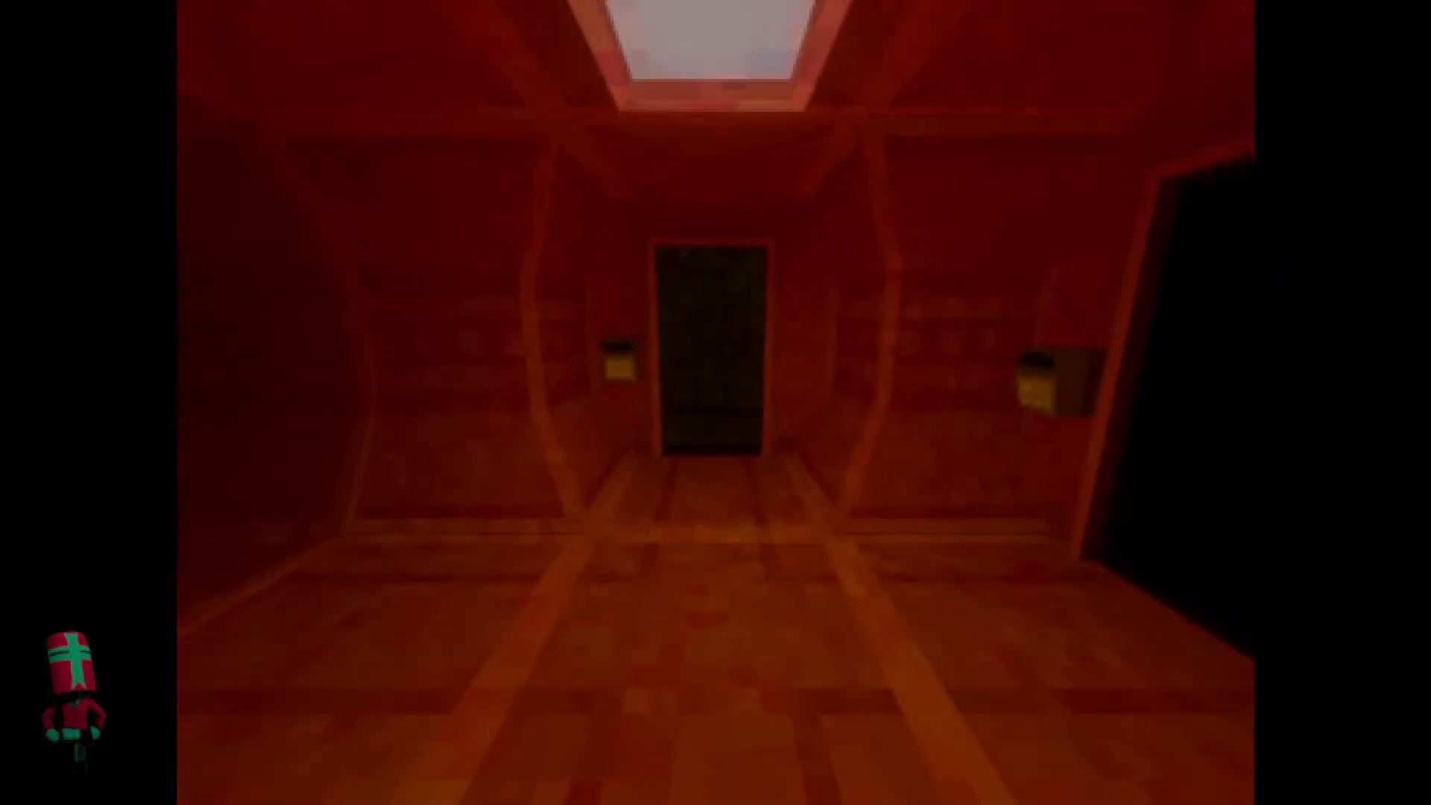
Inspect the door panel beside the dark doorway and check the tunnel walls with the flashlight on, finishing with it off.
key(w)
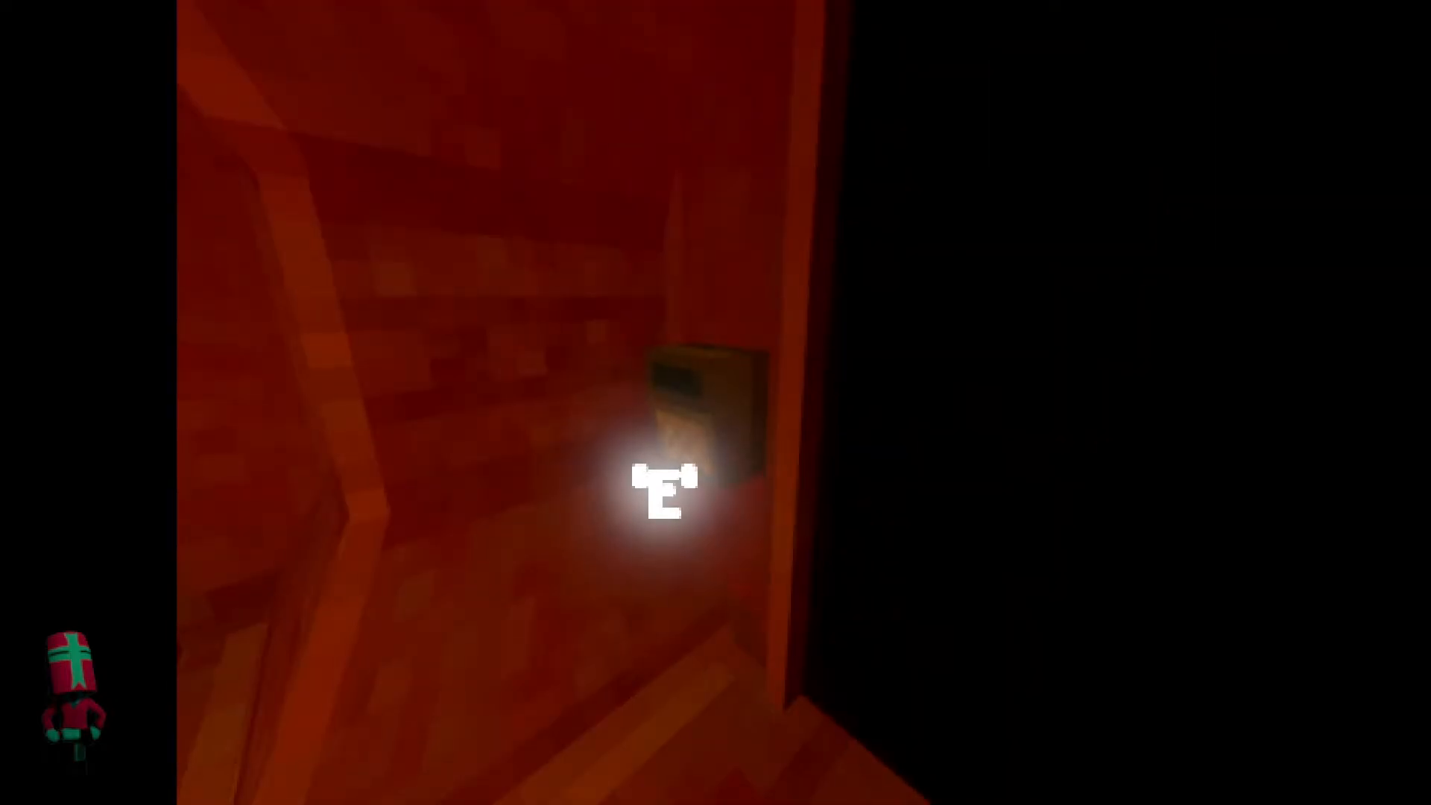
key(s)
key(w)
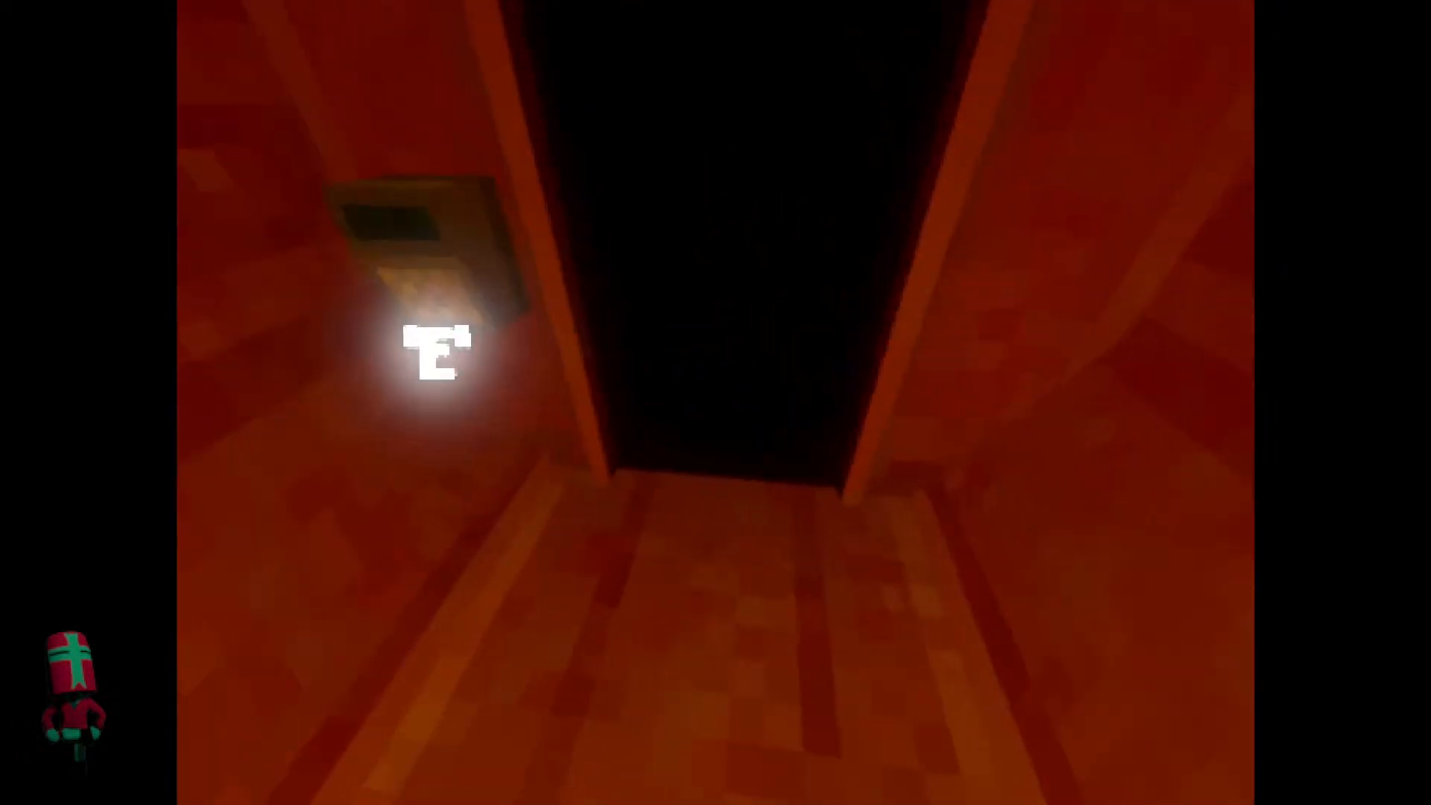
key(f)
key(s)
key(w)
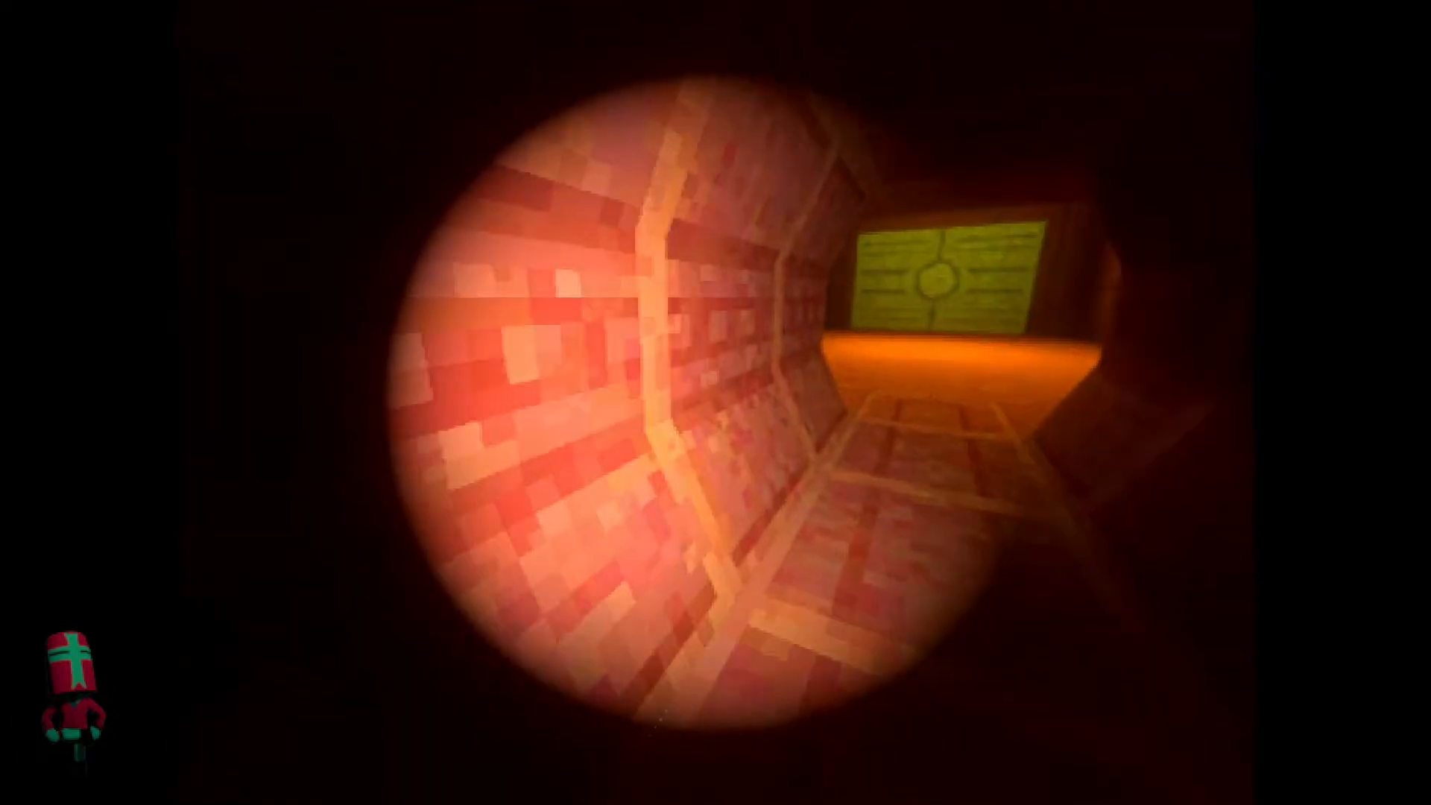
key(w)
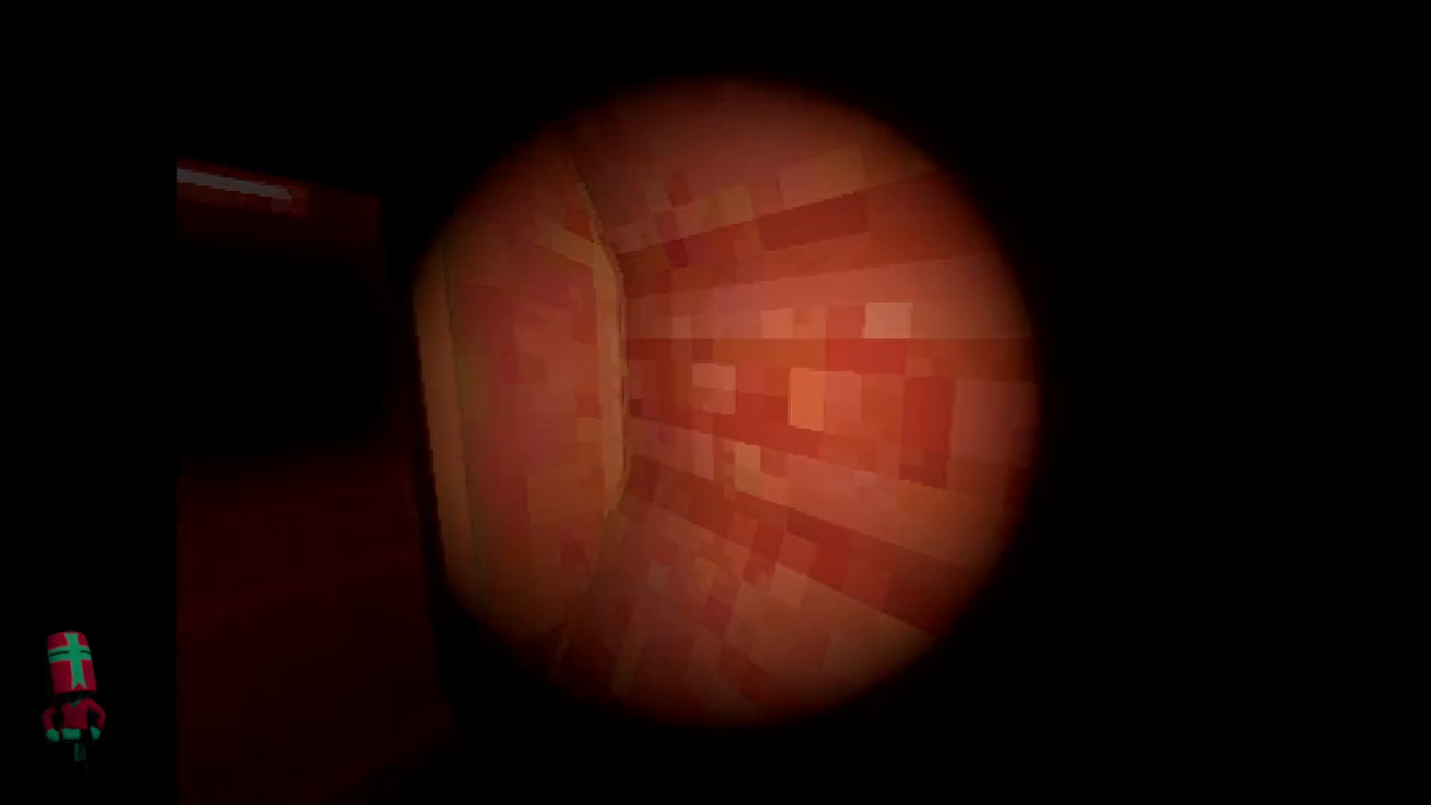
key(f)
Walk through the unlit tunnel into the large gate chamber and inspect its ceiling light under auto exposure.
key(w)
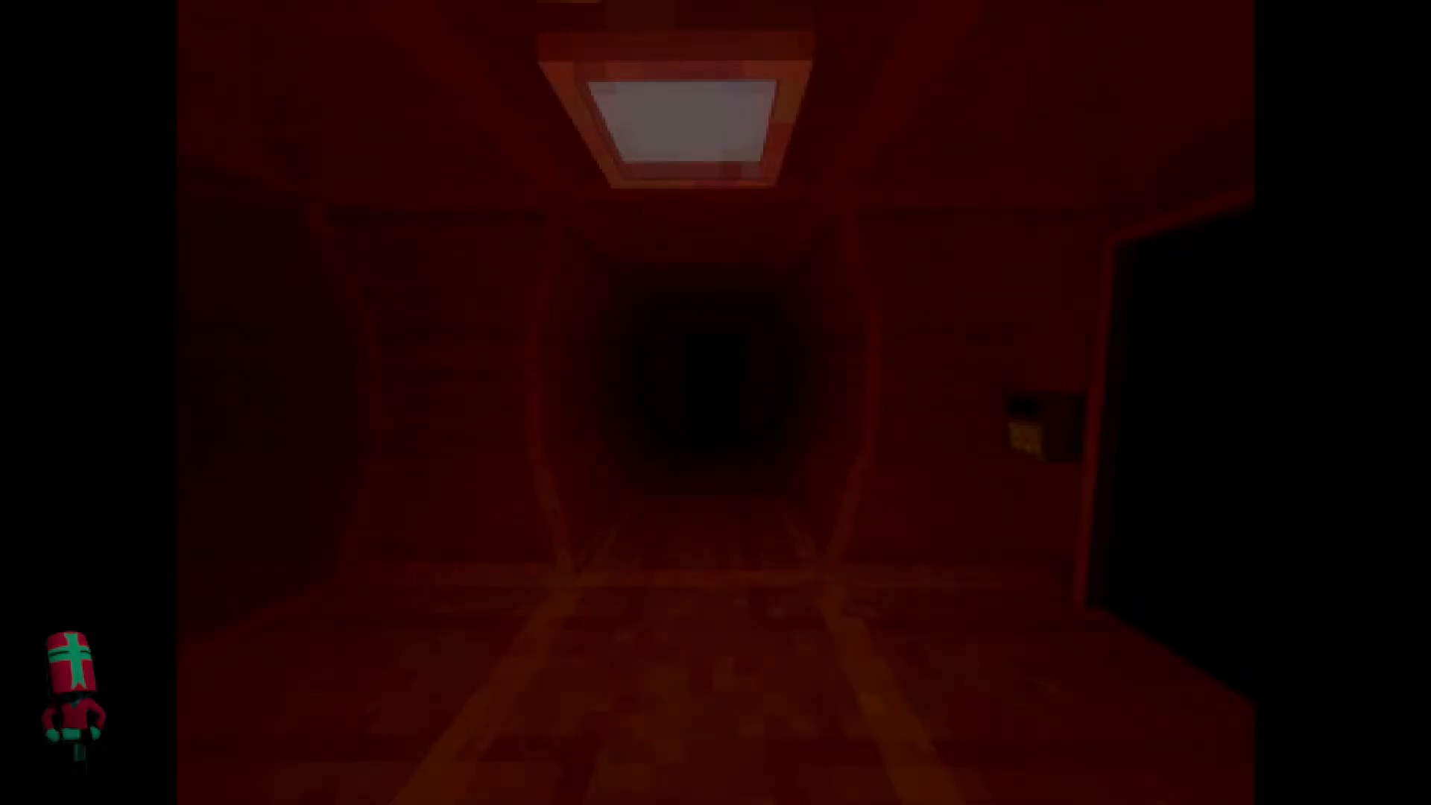
key(w)
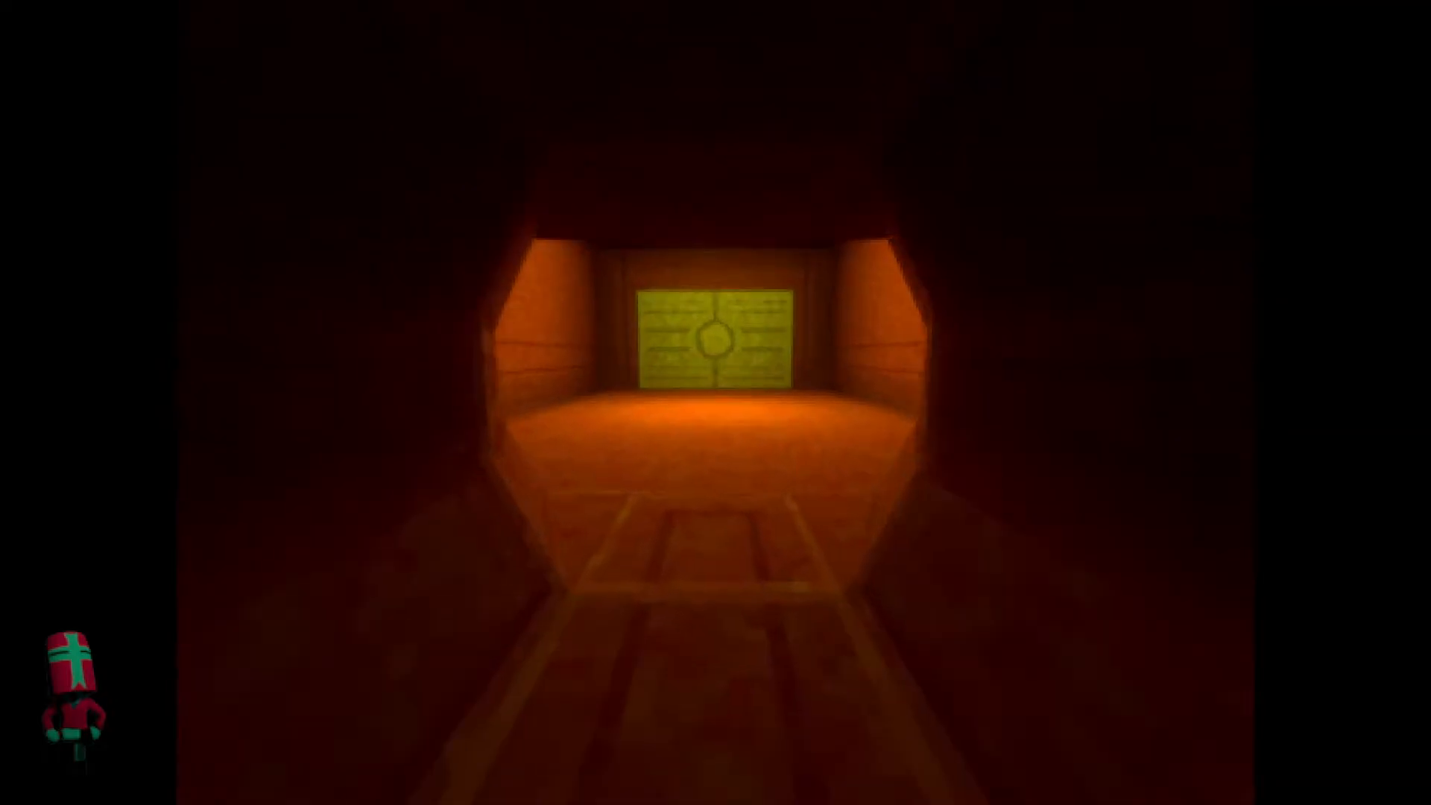
key(w)
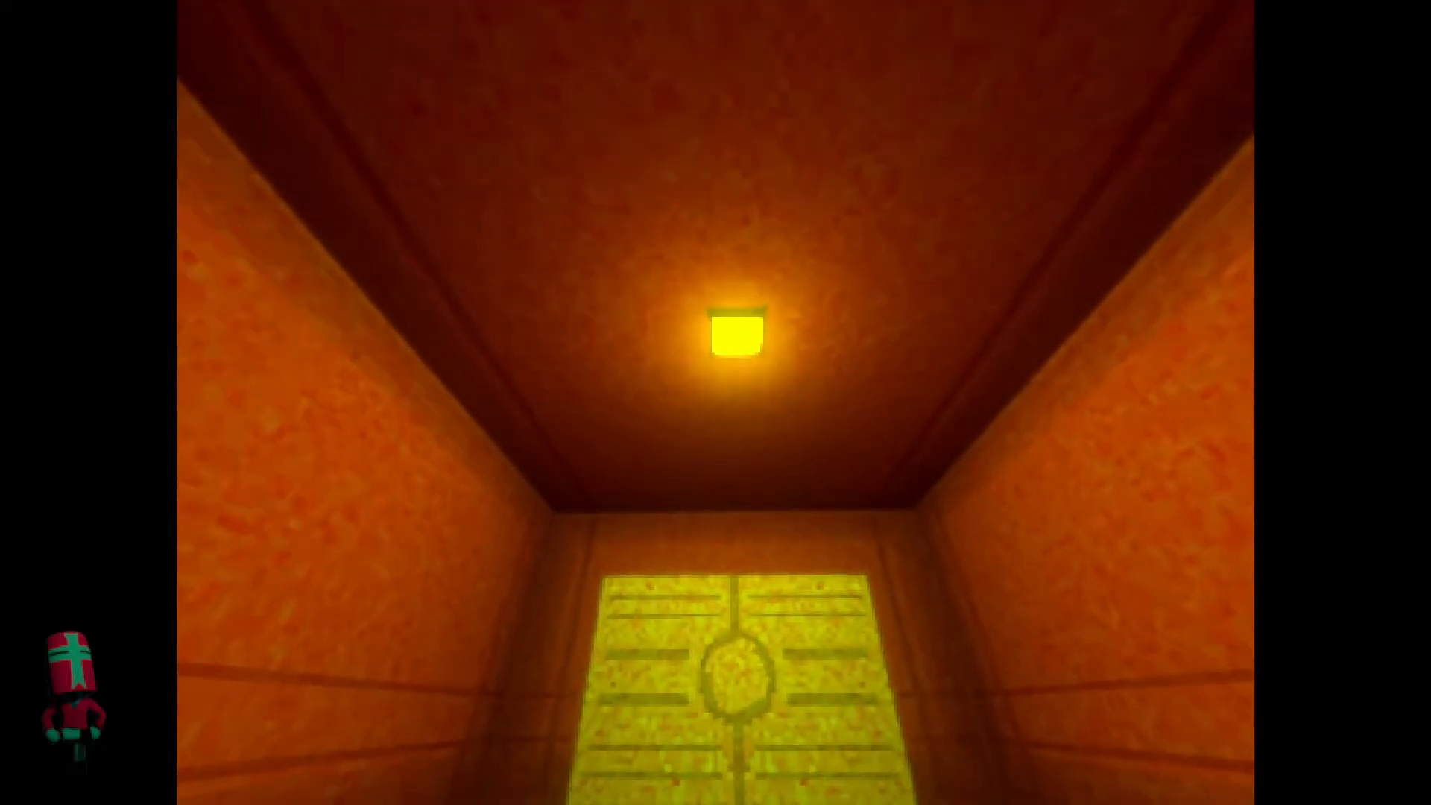
key(w)
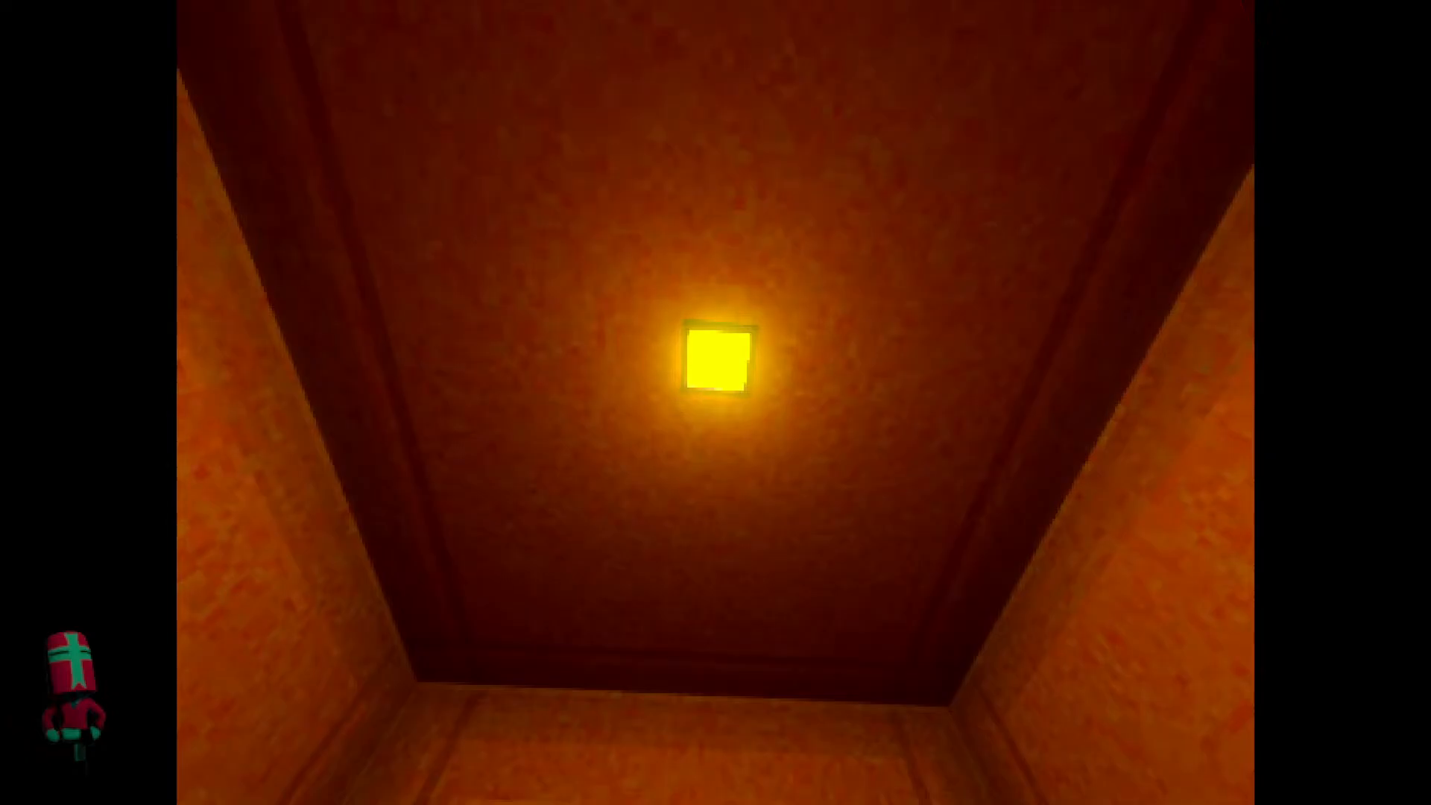
Stop the running project and disable Auto Exposure in the Camera3D's camera attributes.
key(super)
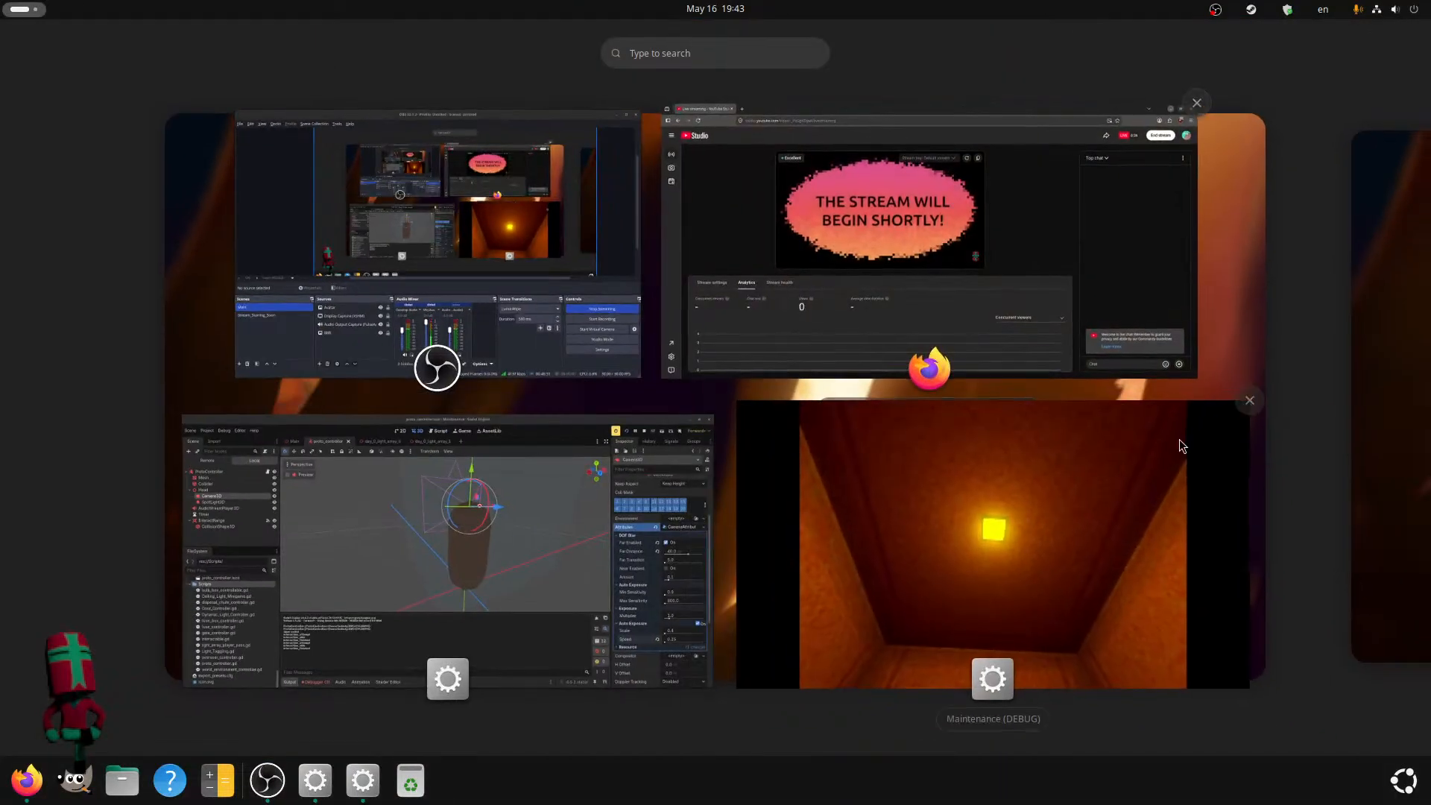
click(621, 476)
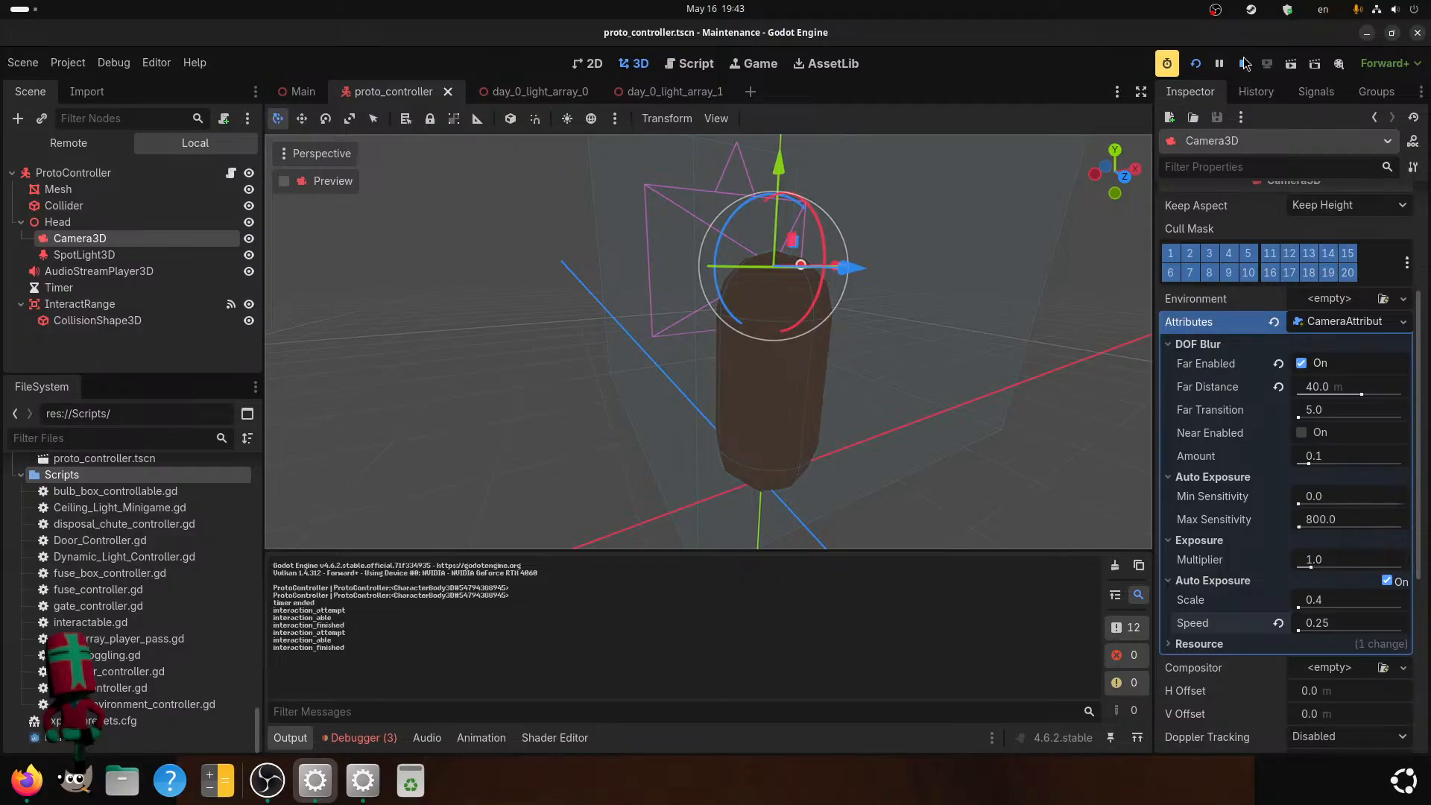
click(1244, 64)
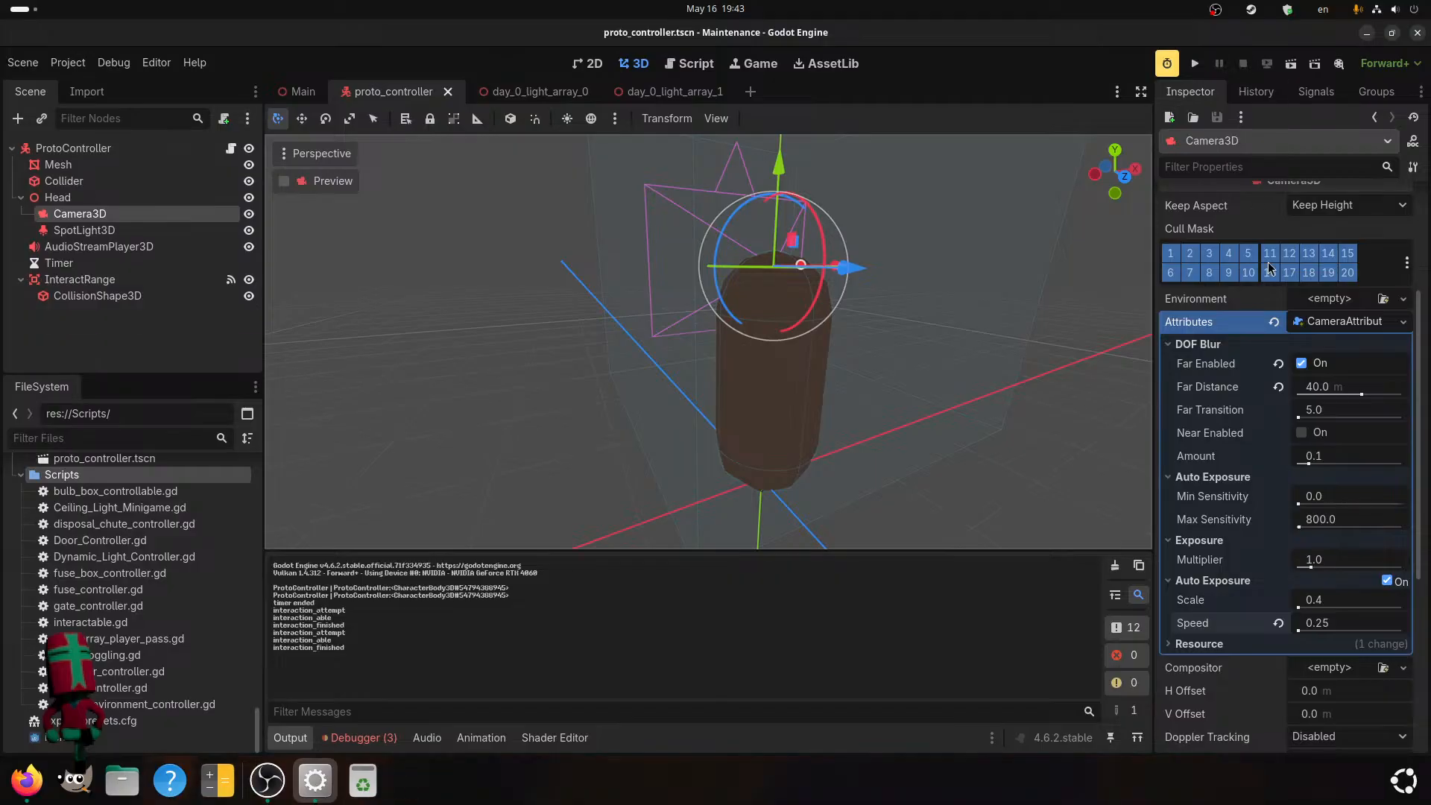
click(1390, 580)
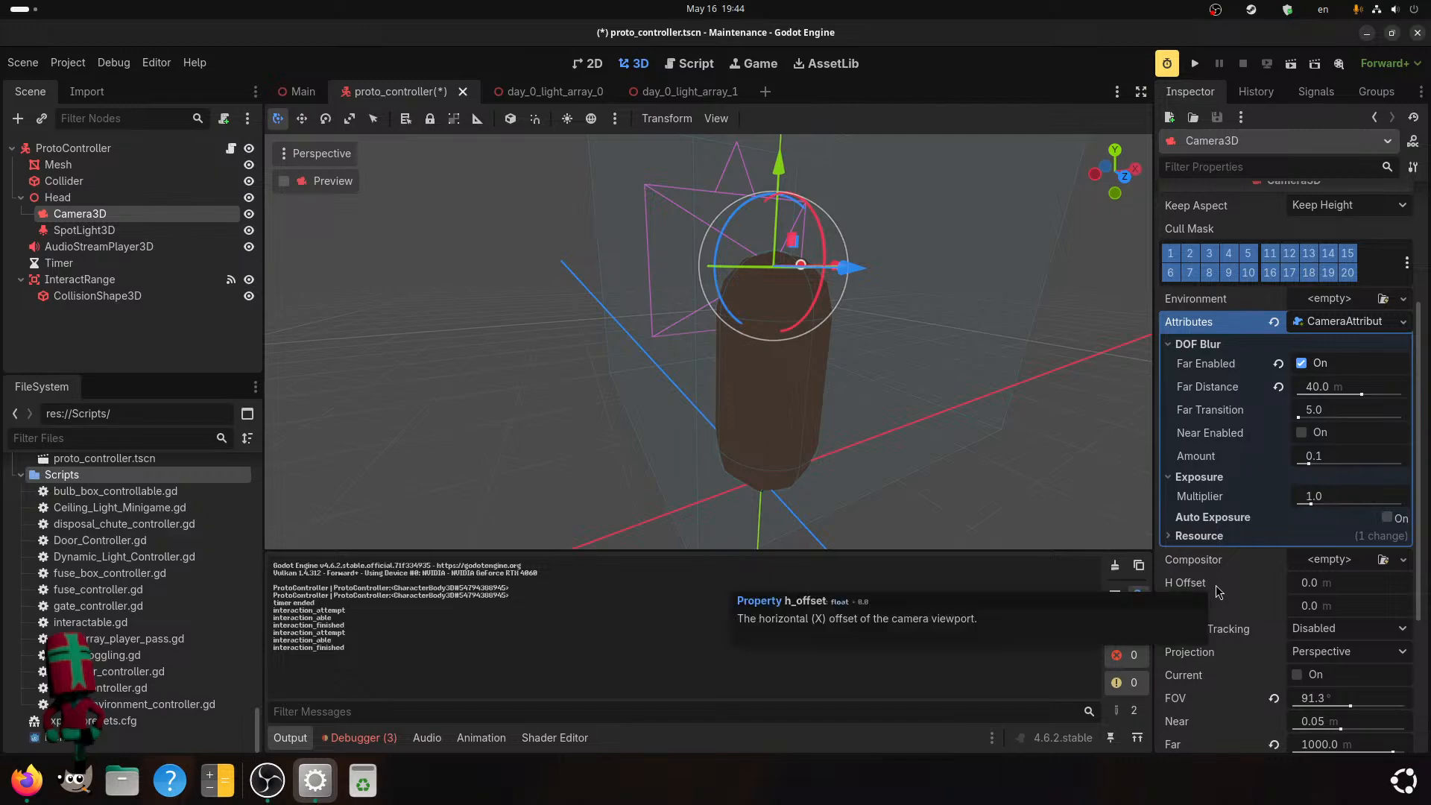
Review the Camera3D's environment, DOF blur, exposure and projection properties.
scroll(1218, 592, up, 2)
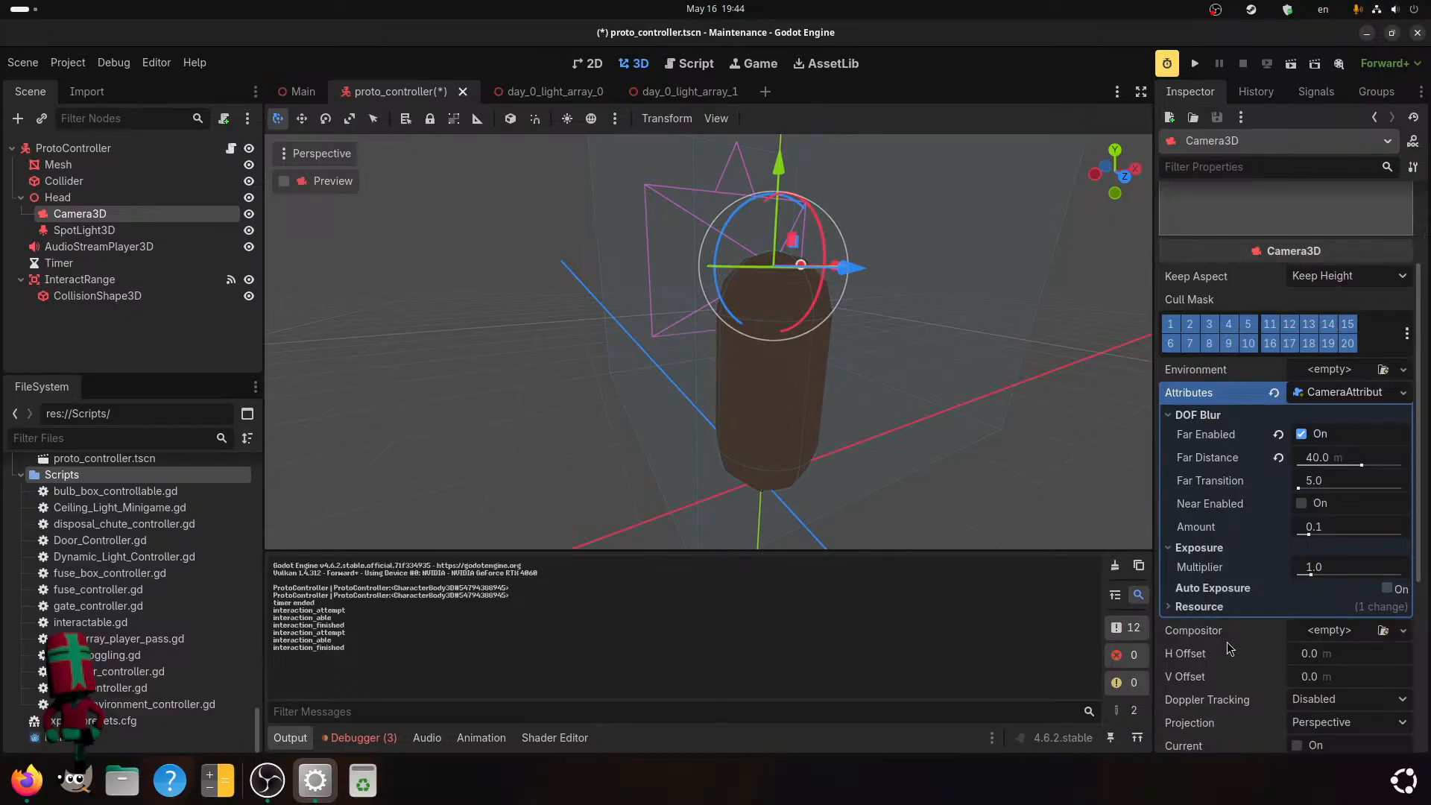
scroll(1229, 648, up, 2)
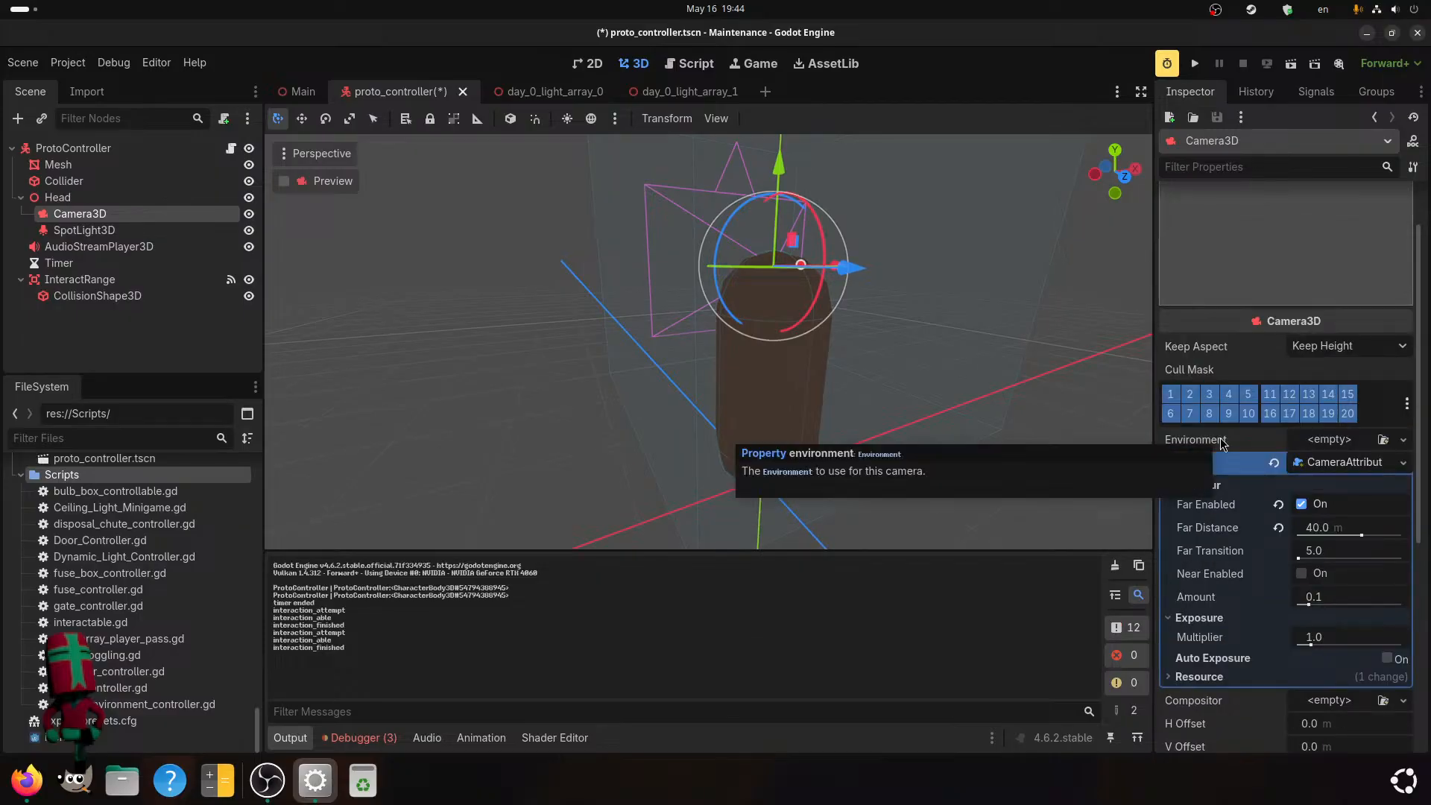
scroll(1244, 658, down, 4)
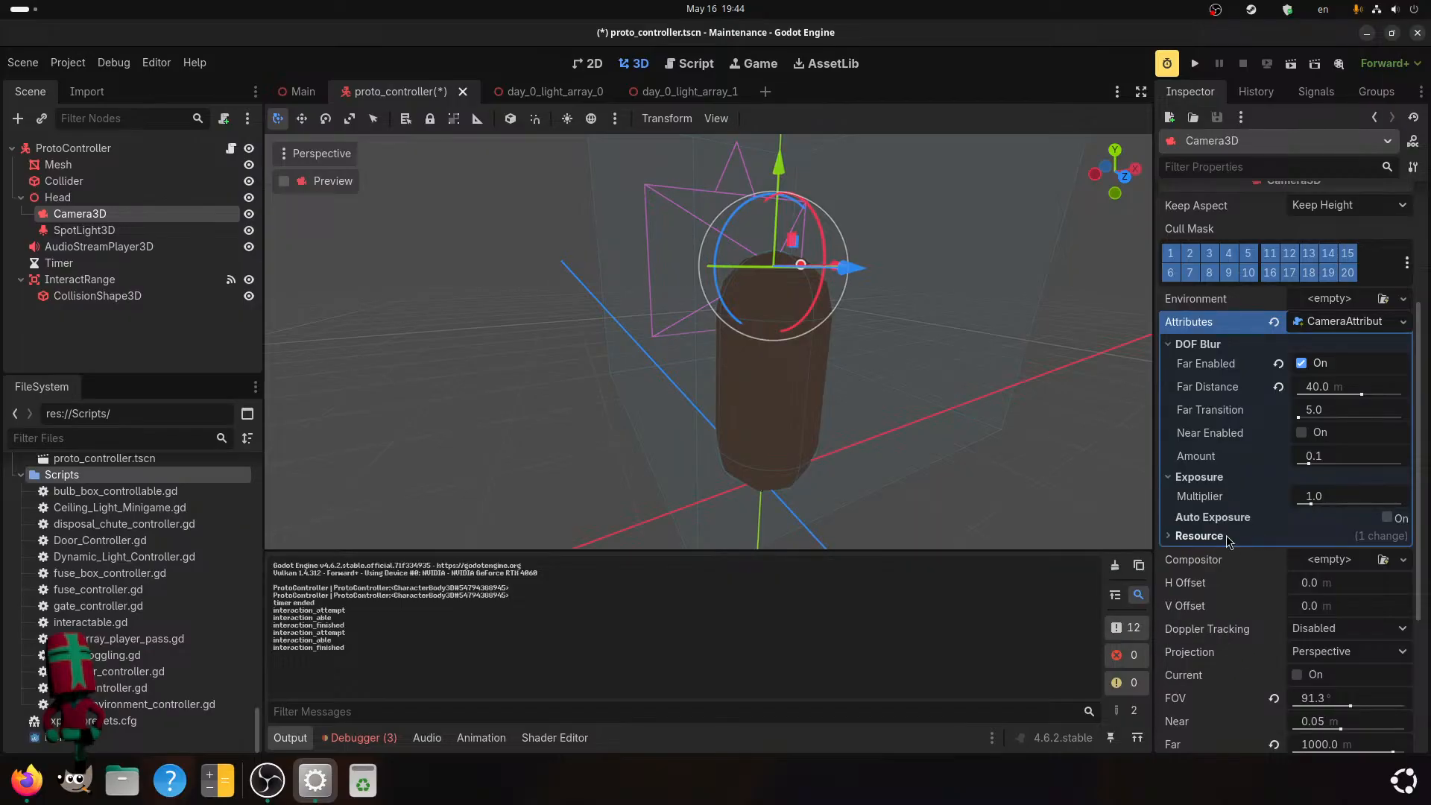
scroll(1233, 589, down, 2)
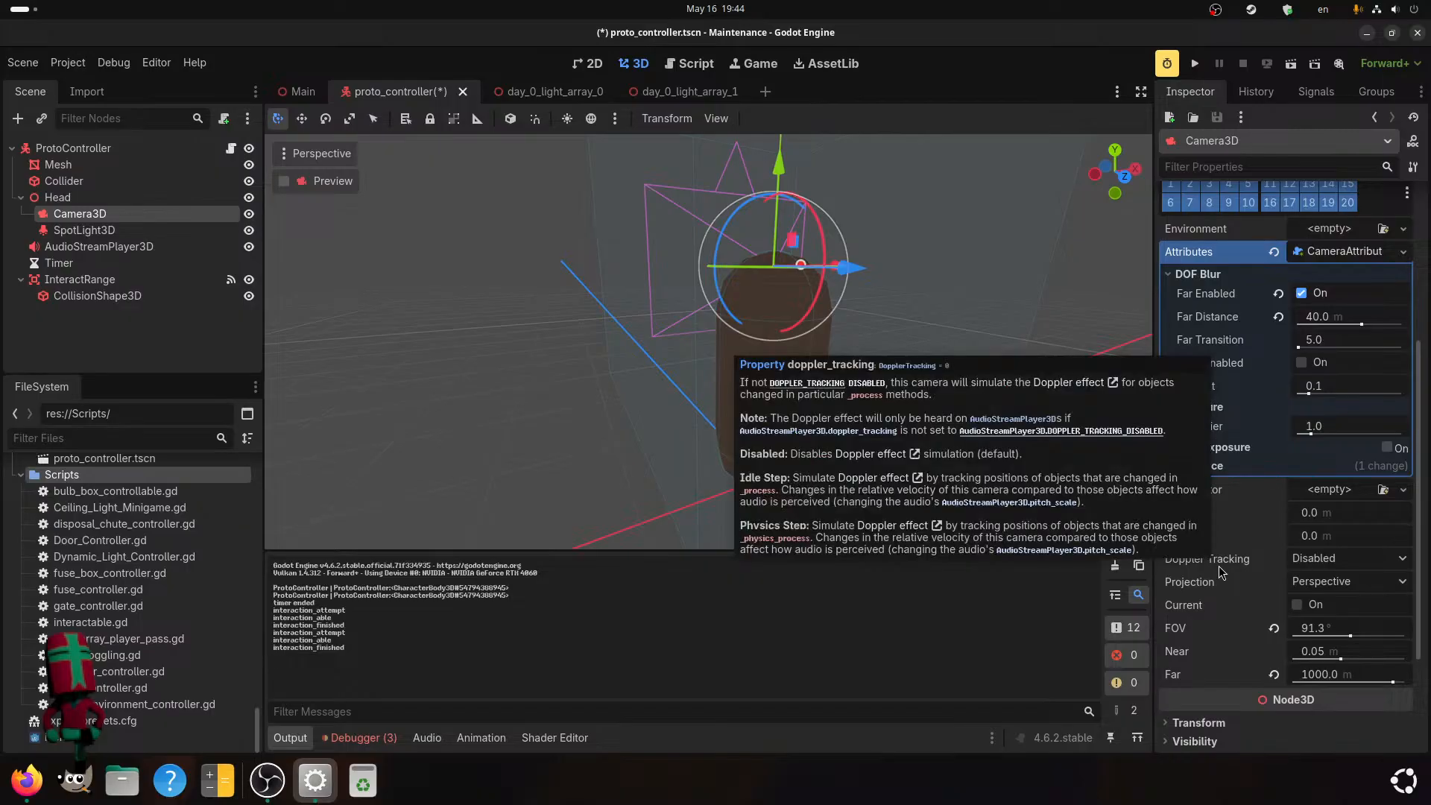
click(1313, 387)
click(1270, 384)
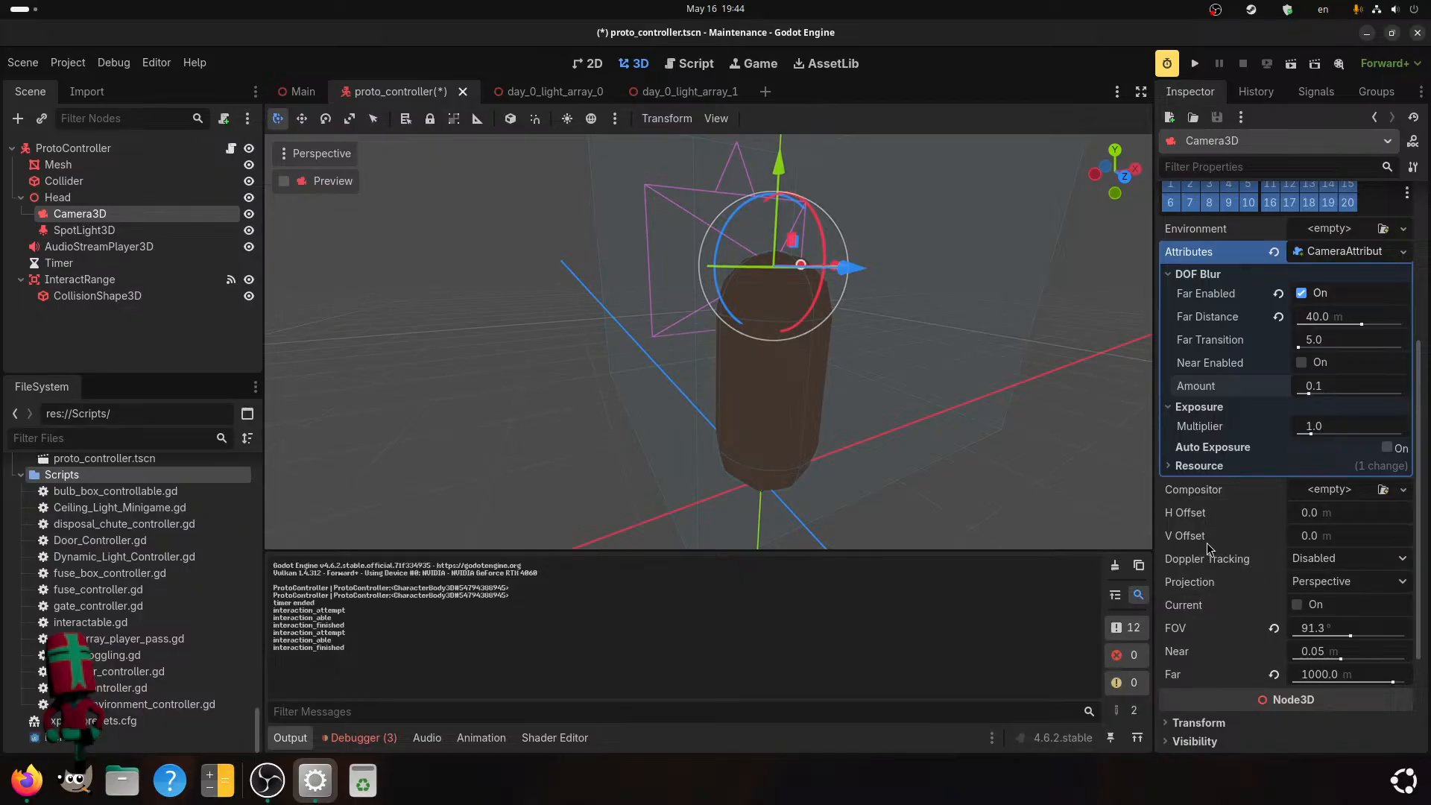
Set the Camera3D's Far distance to 50 m and save the proto_controller scene.
mouse_move(1189, 560)
click(1355, 673)
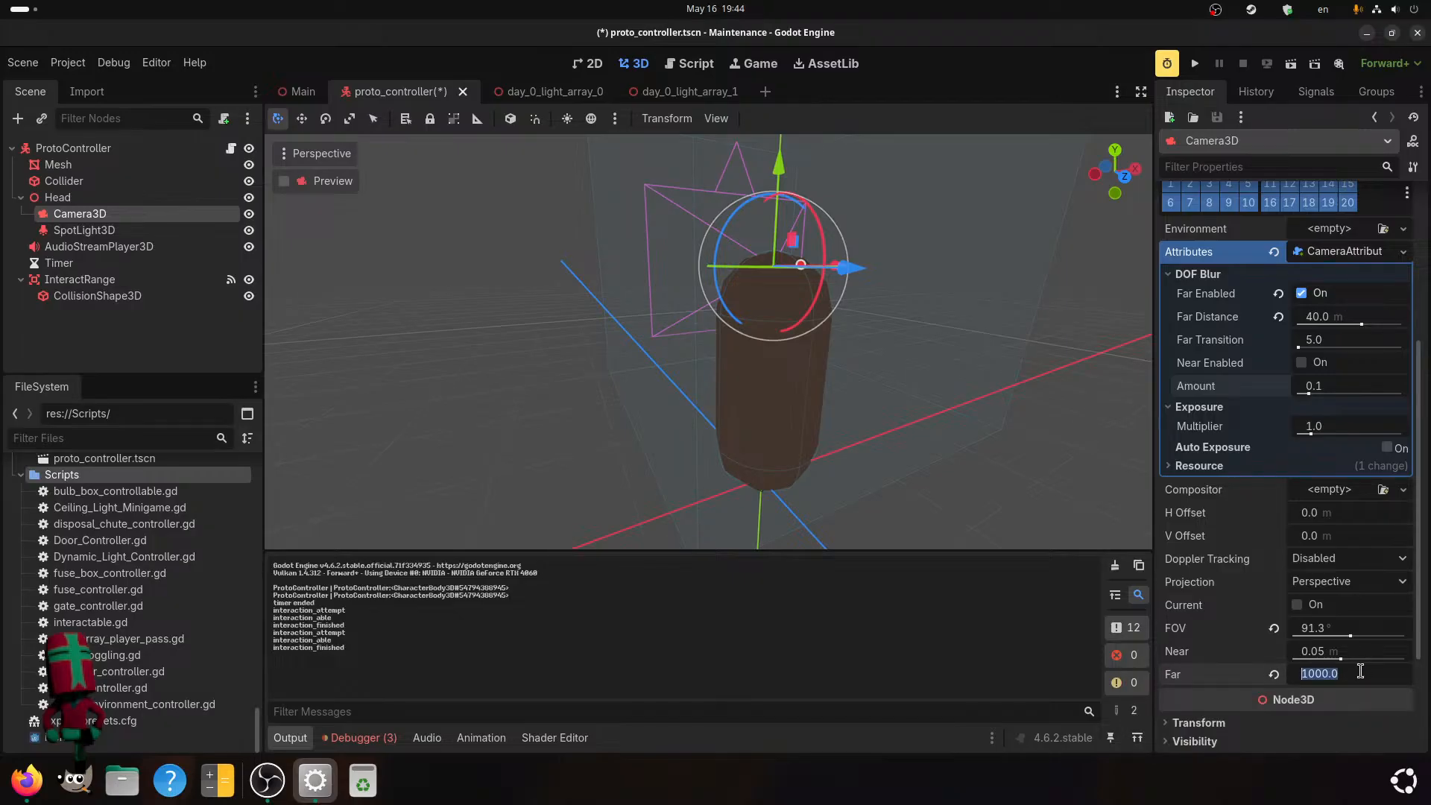
text(200)
key(Return)
click(1316, 675)
click(1251, 674)
click(1319, 675)
text(50)
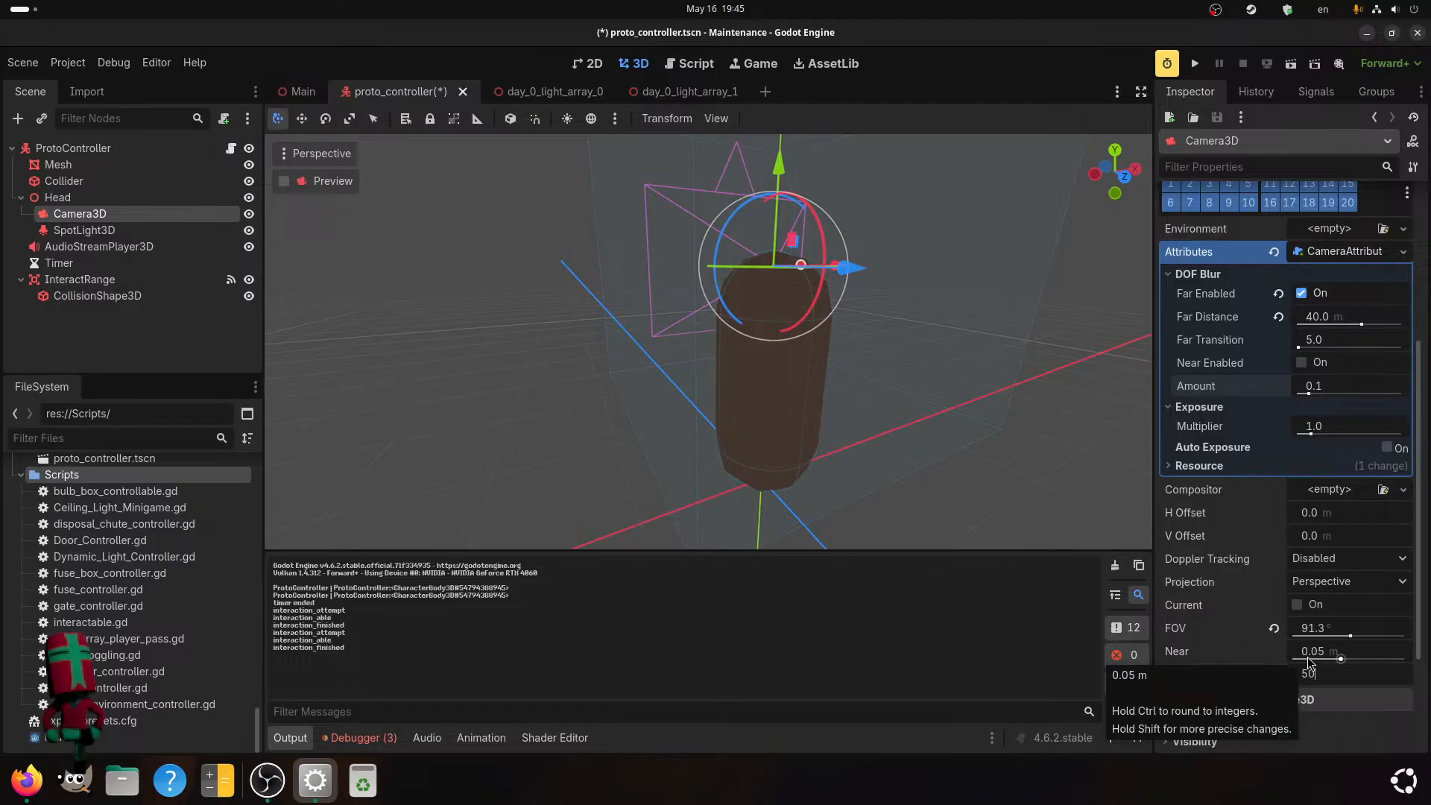
key(Return)
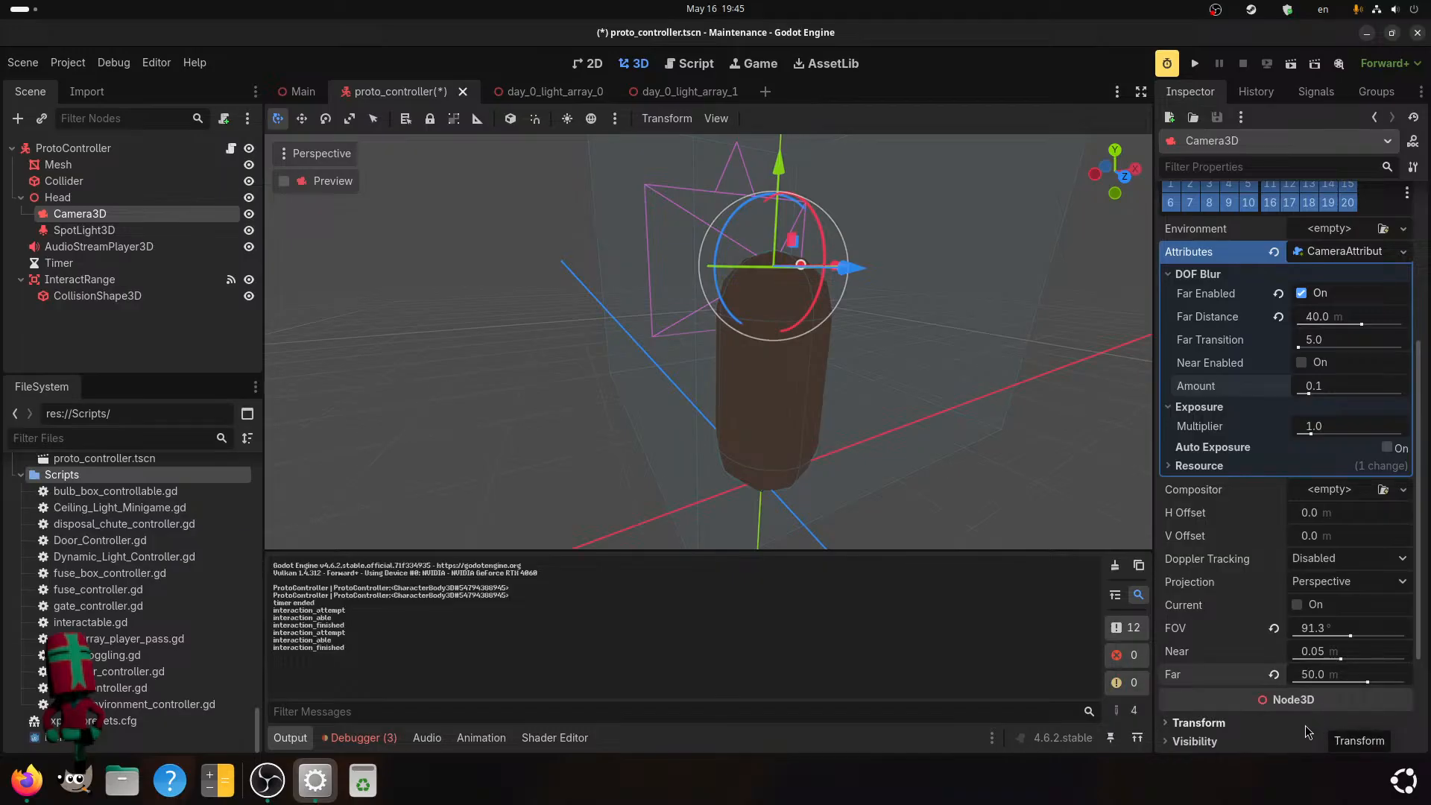
key(ctrl+s)
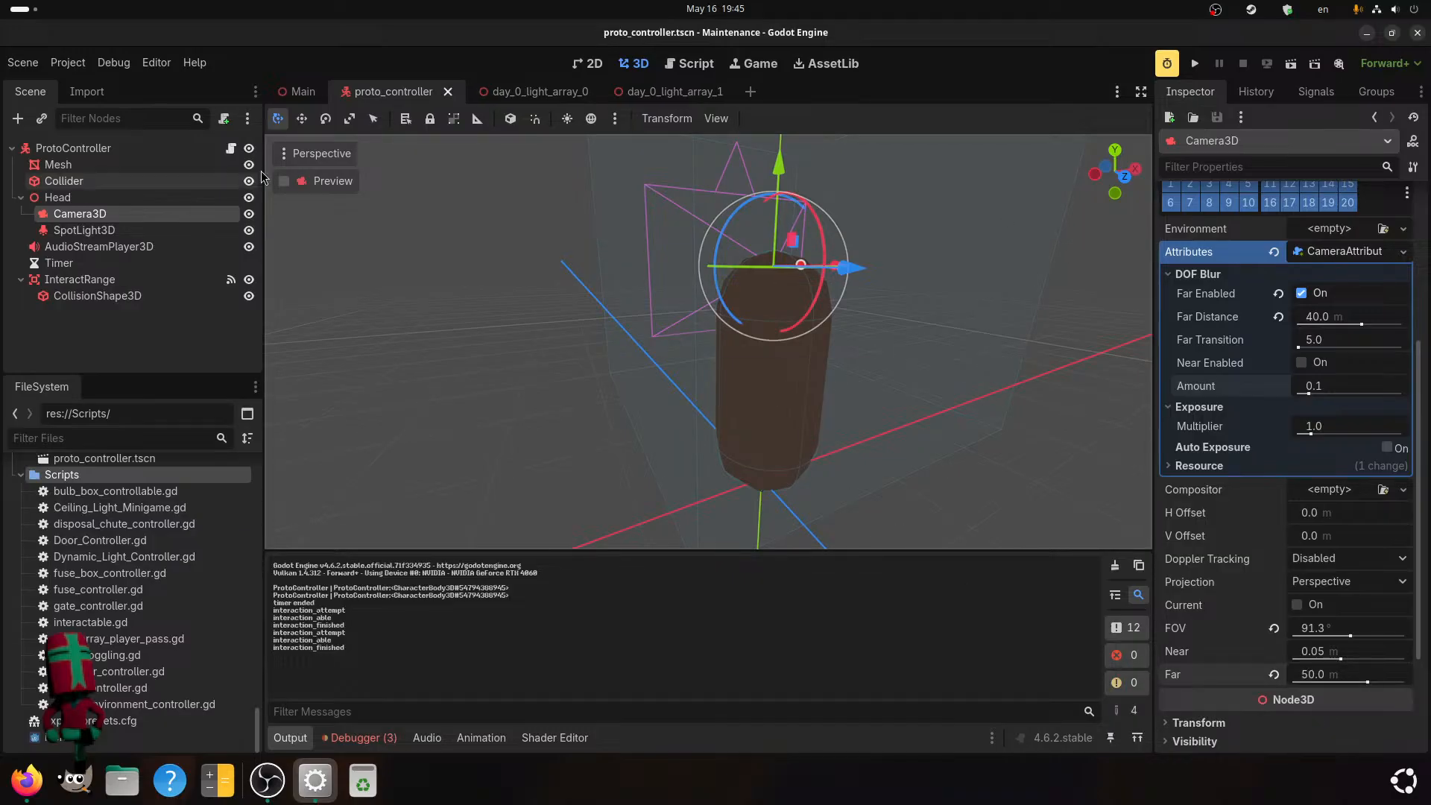
Examine the Main level's overall layout and light placement from inside the corridors and from a distant side view.
click(293, 88)
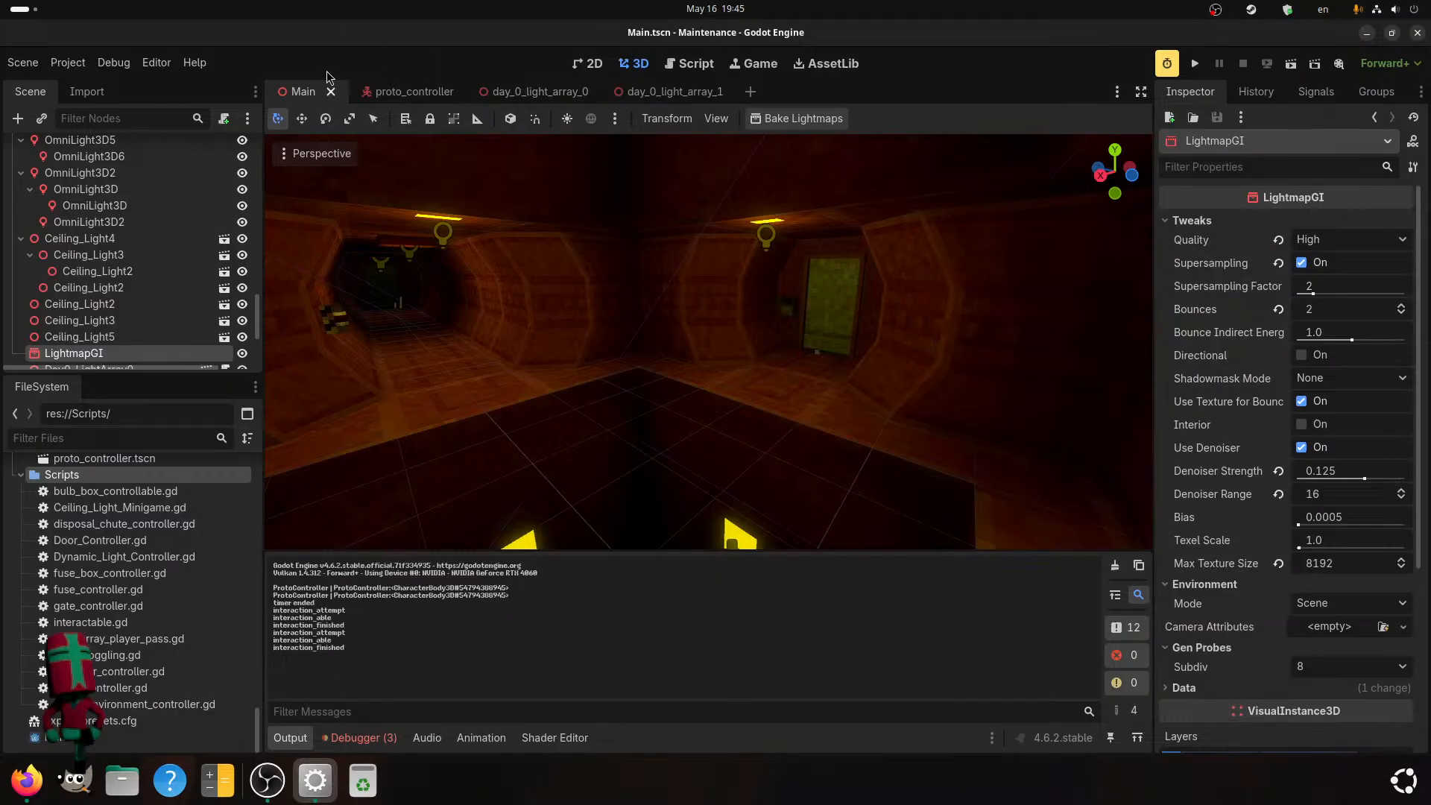
scroll(505, 239, down, 10)
middle_drag(504, 239, 513, 322)
scroll(513, 322, up, 5)
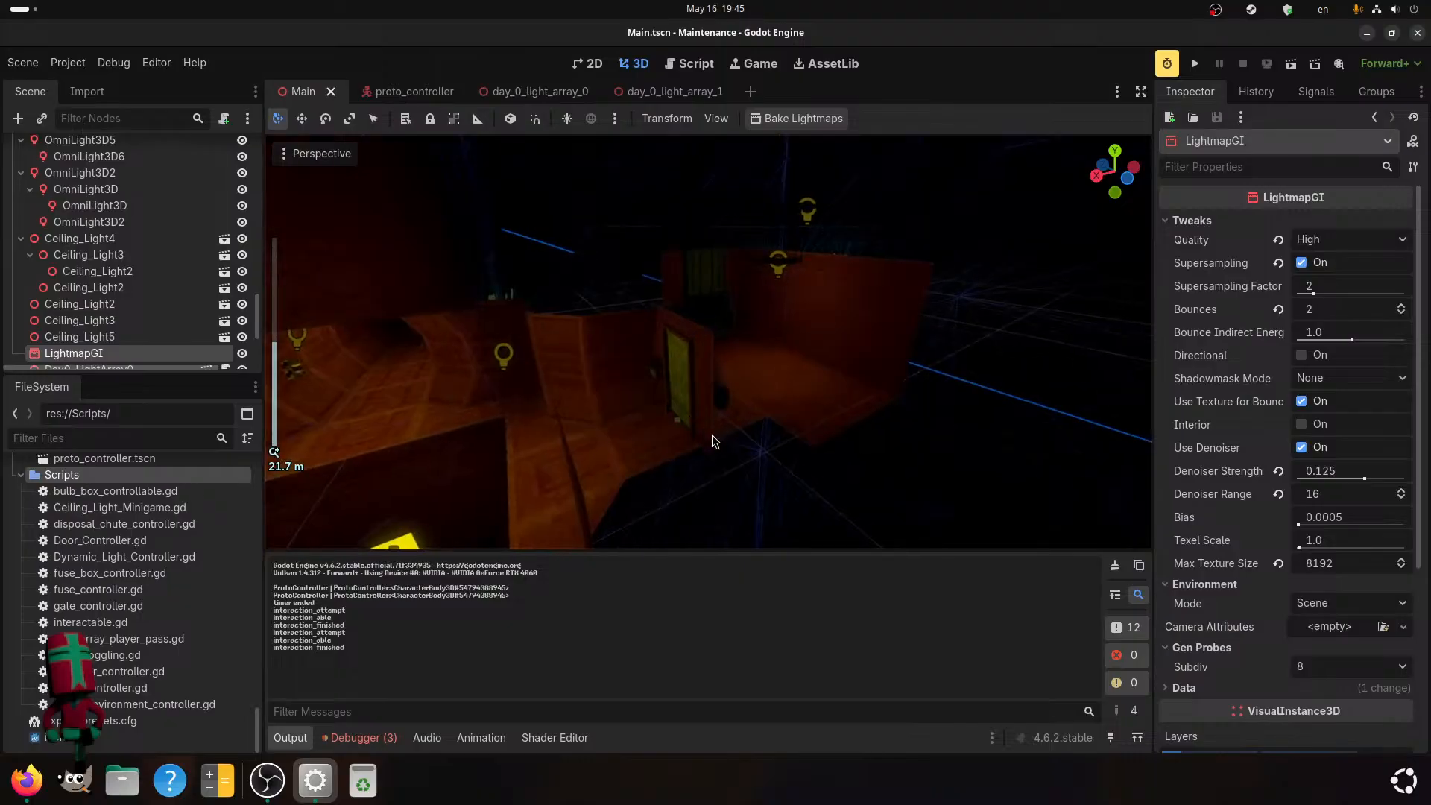
scroll(714, 435, down, 5)
middle_drag(713, 435, 592, 405)
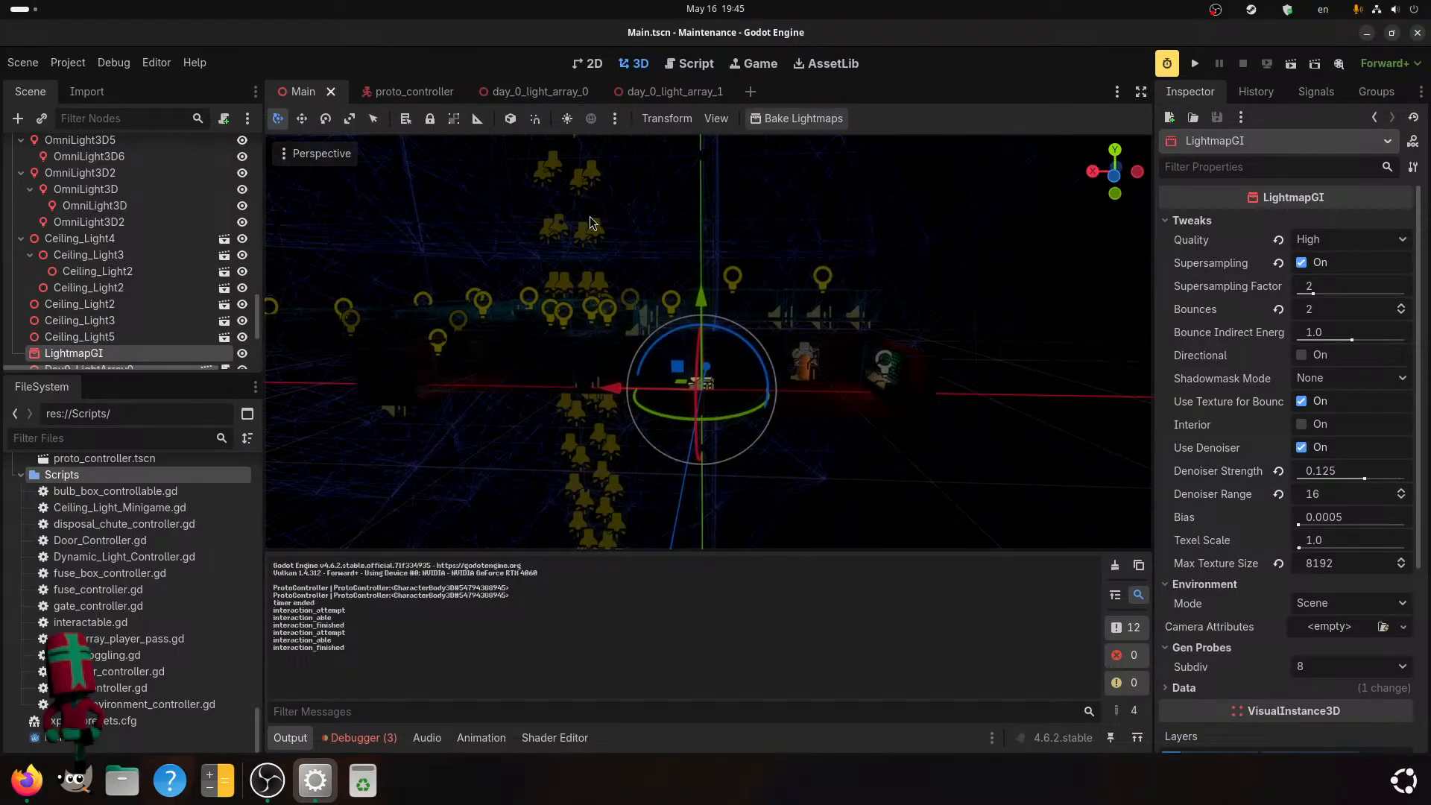
click(399, 92)
click(299, 92)
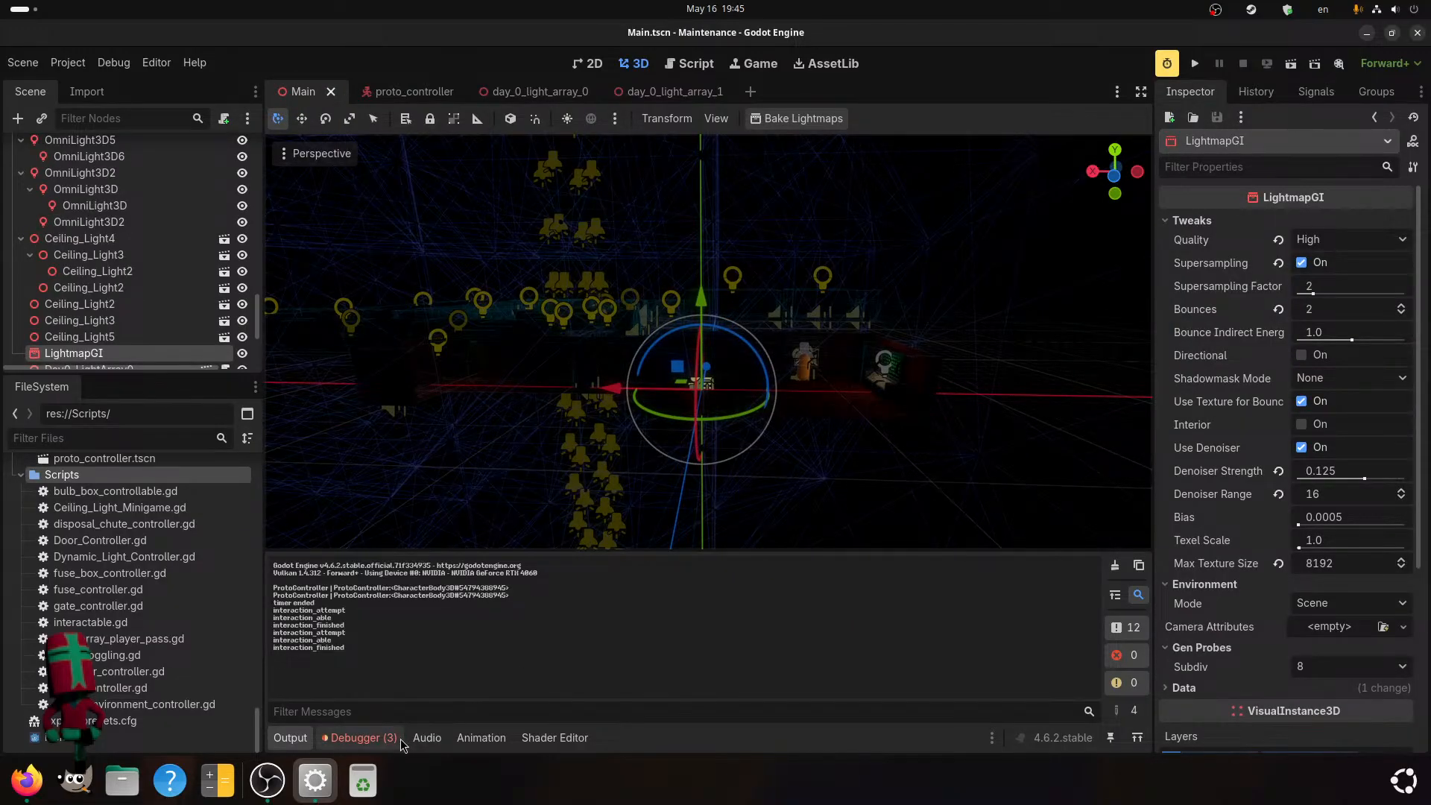
Review the last run's debugger data, comparing the errors, profiler frame times and performance monitors.
click(373, 739)
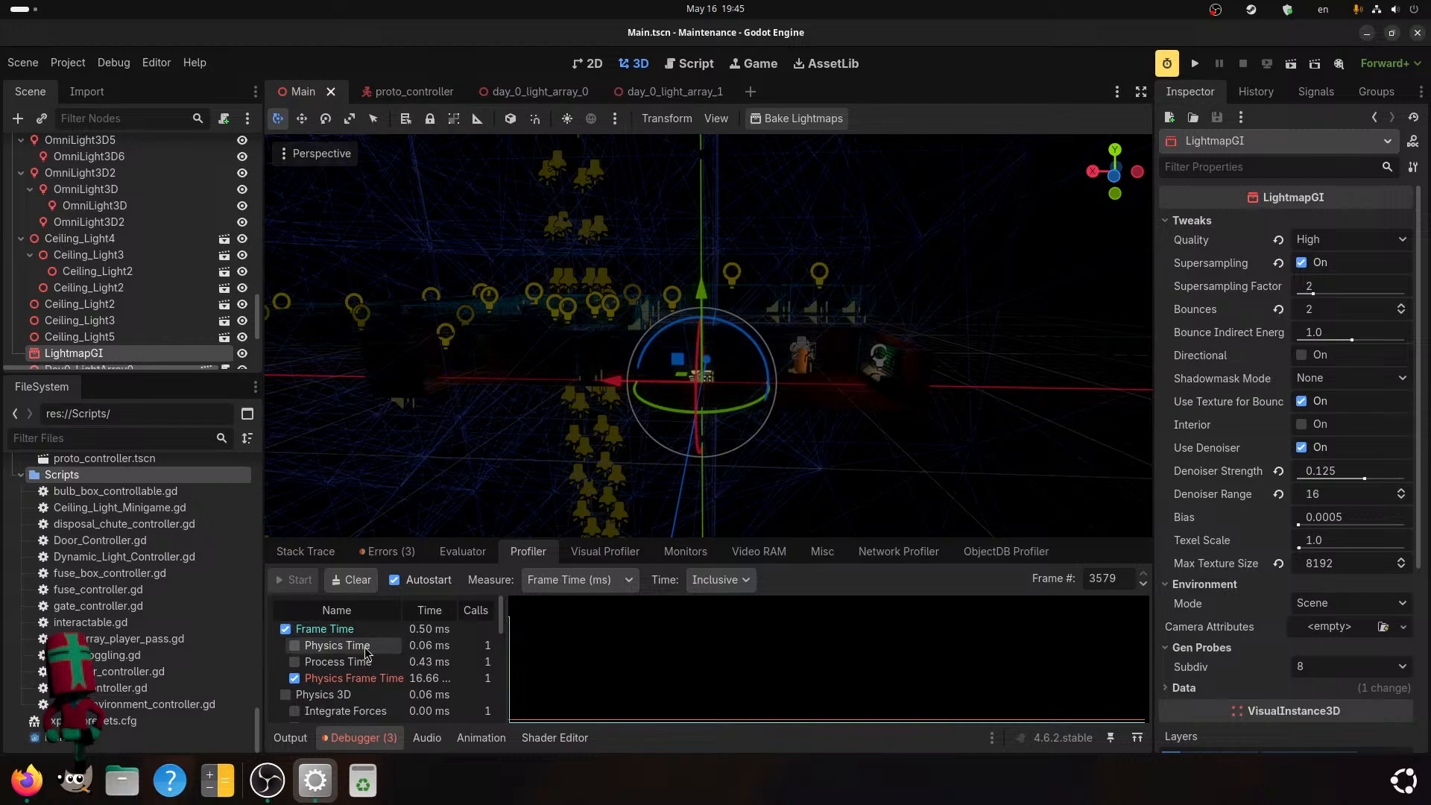
click(445, 552)
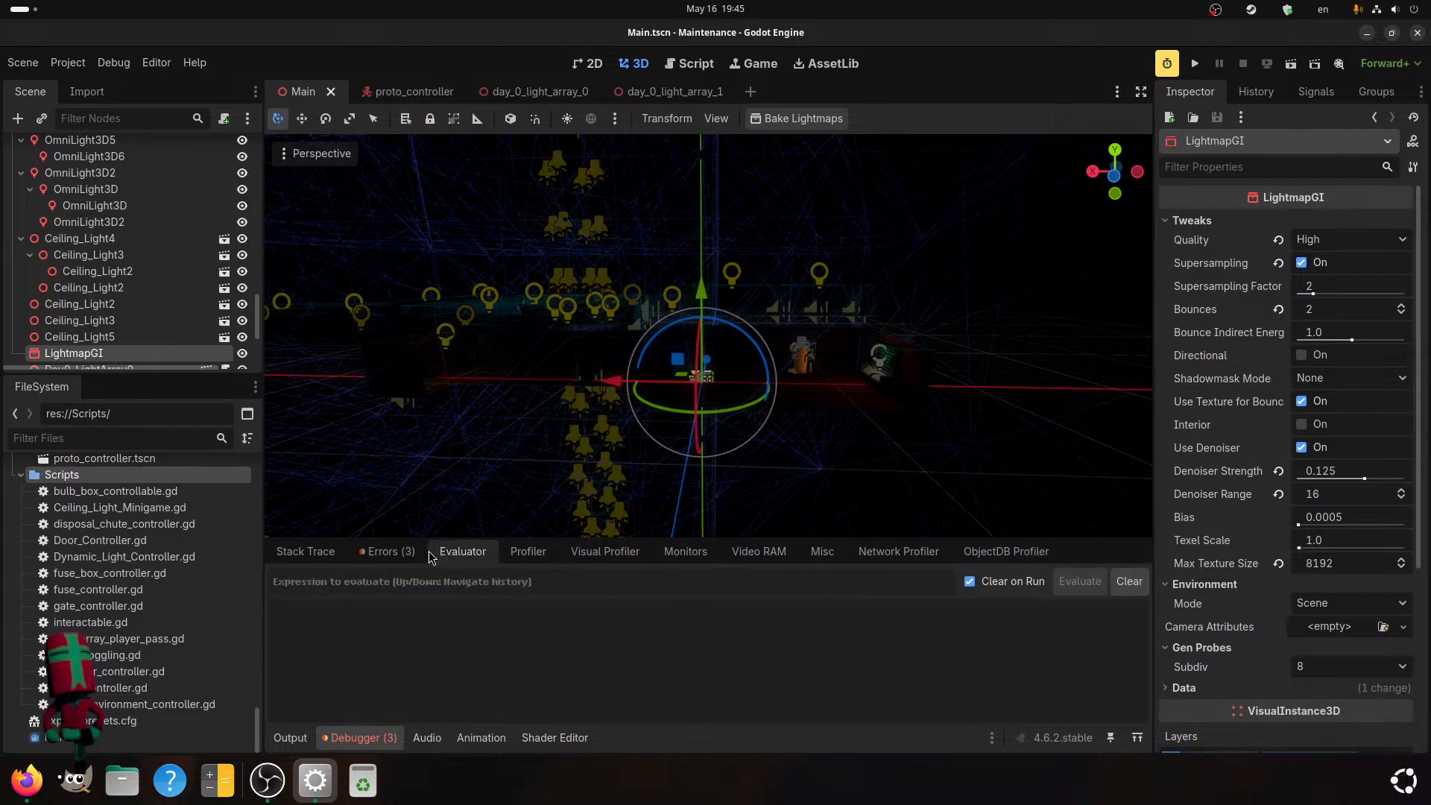
click(387, 552)
click(527, 553)
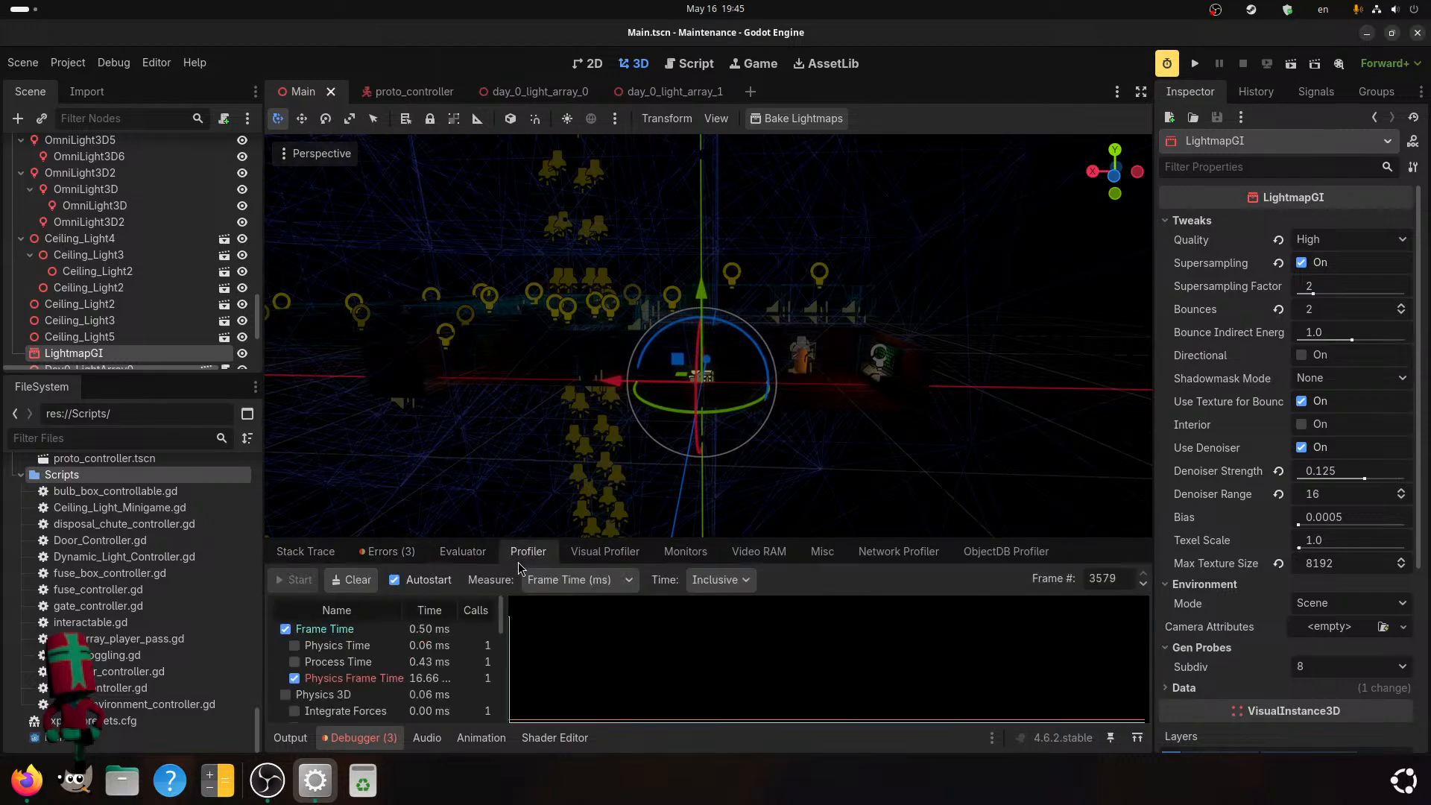
click(668, 556)
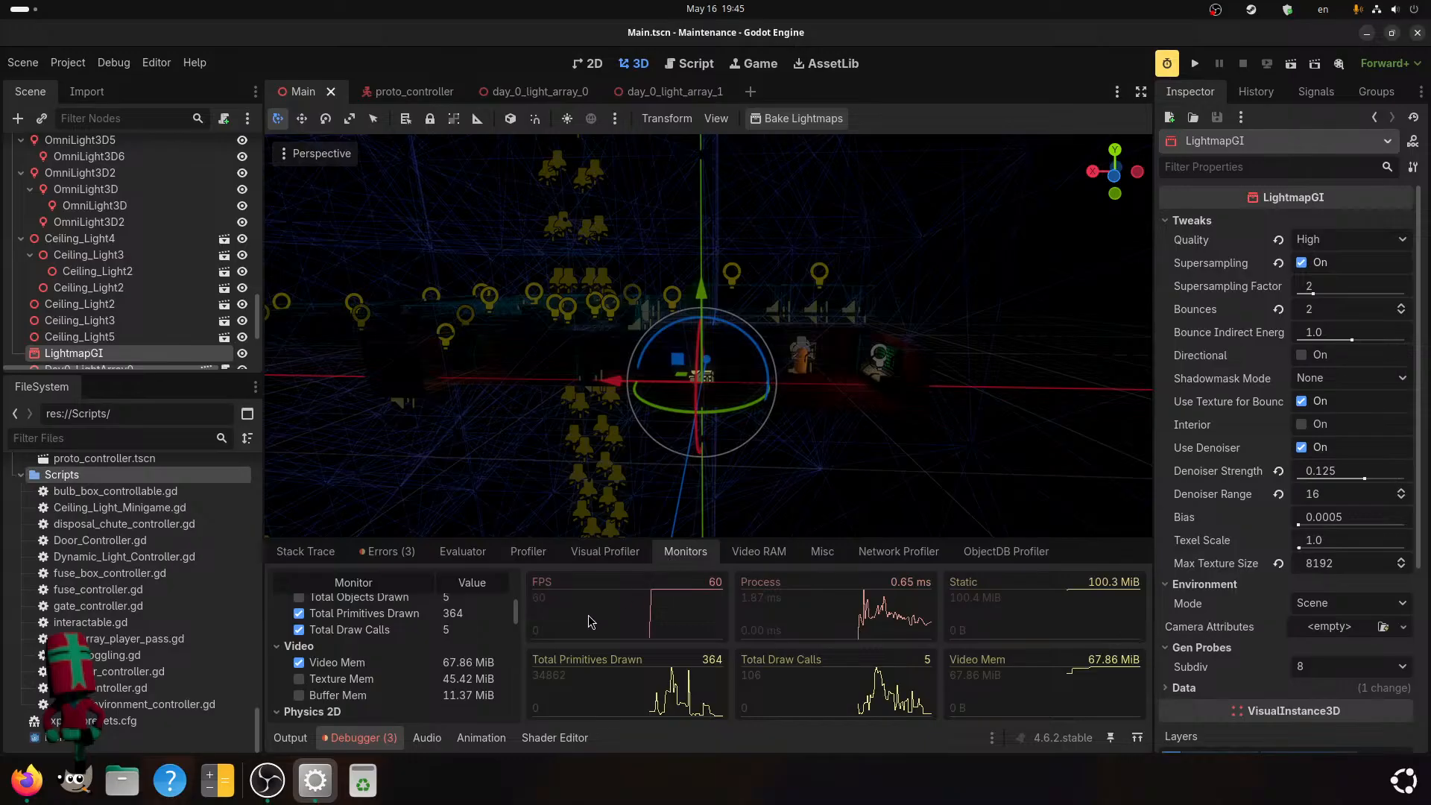
click(523, 552)
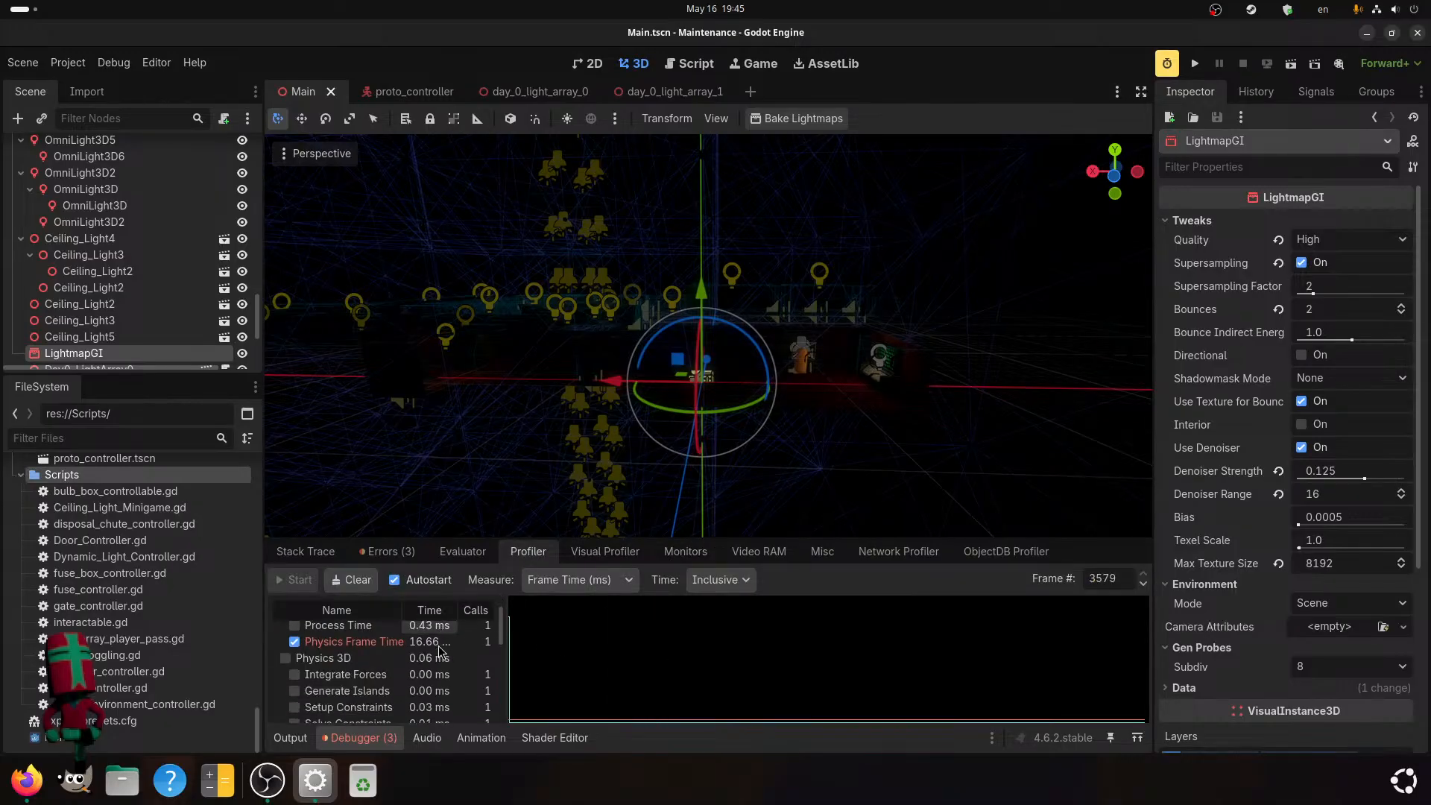
click(677, 552)
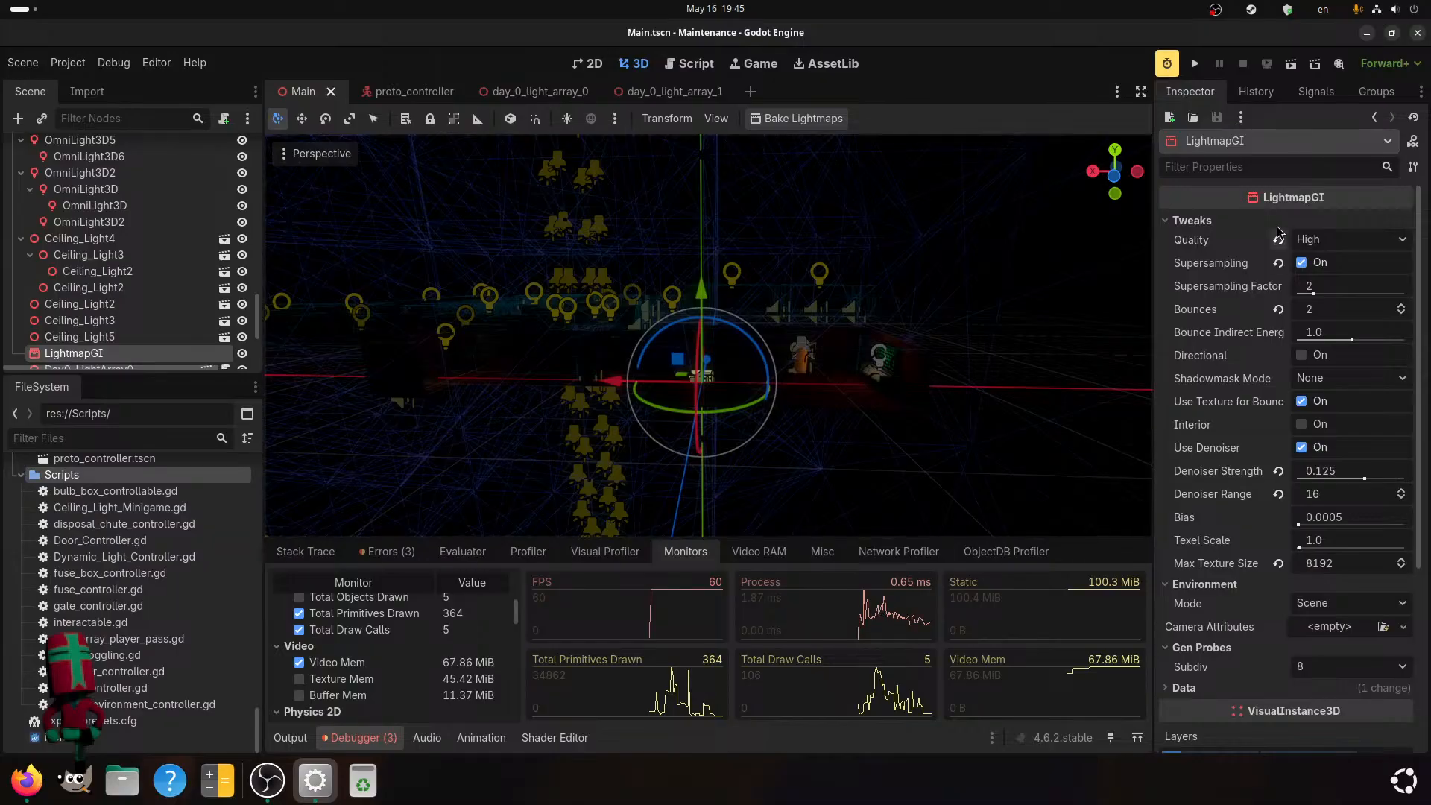
Run the project, walk to the lit tunnel, and check the editor's performance monitors while the game runs.
click(1192, 64)
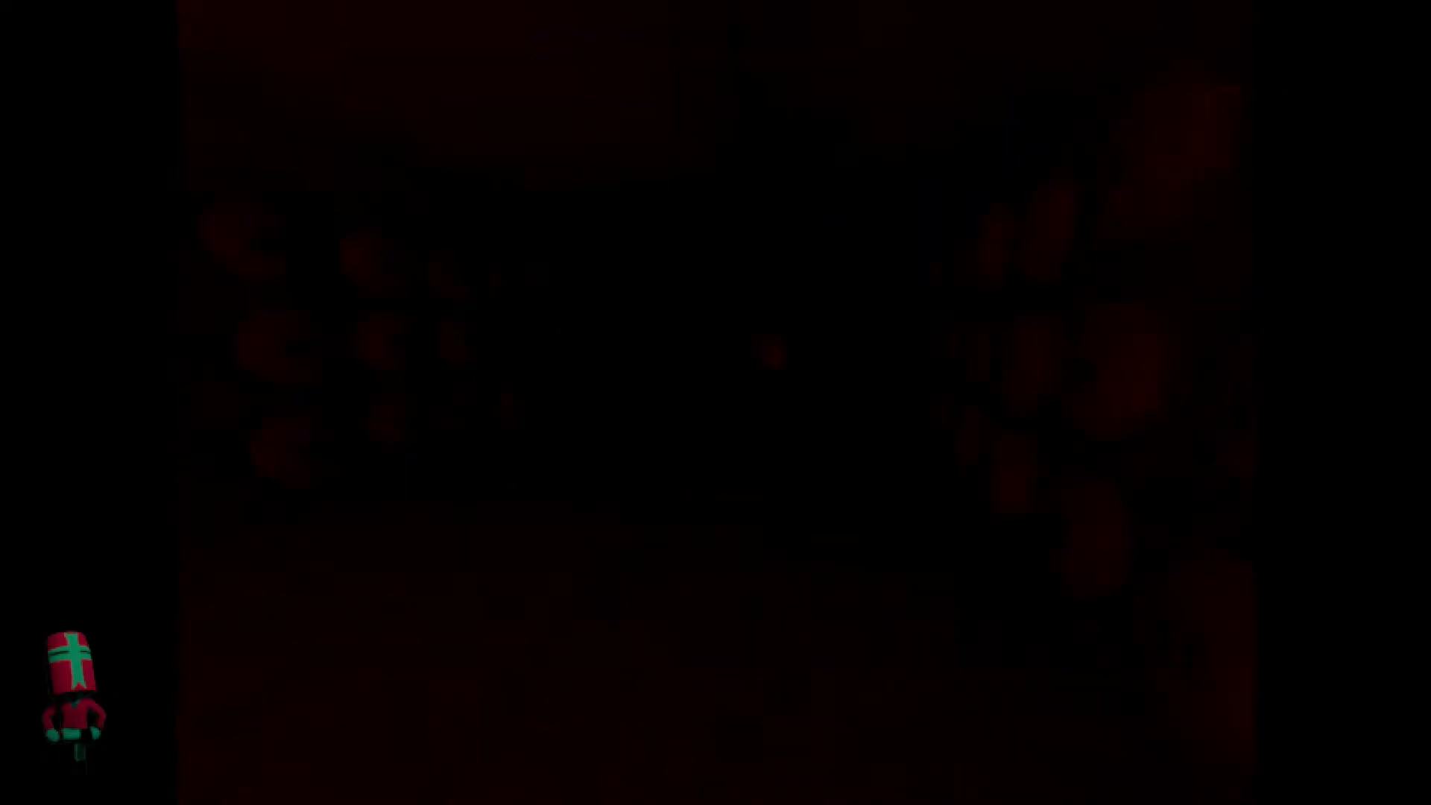
key(w)
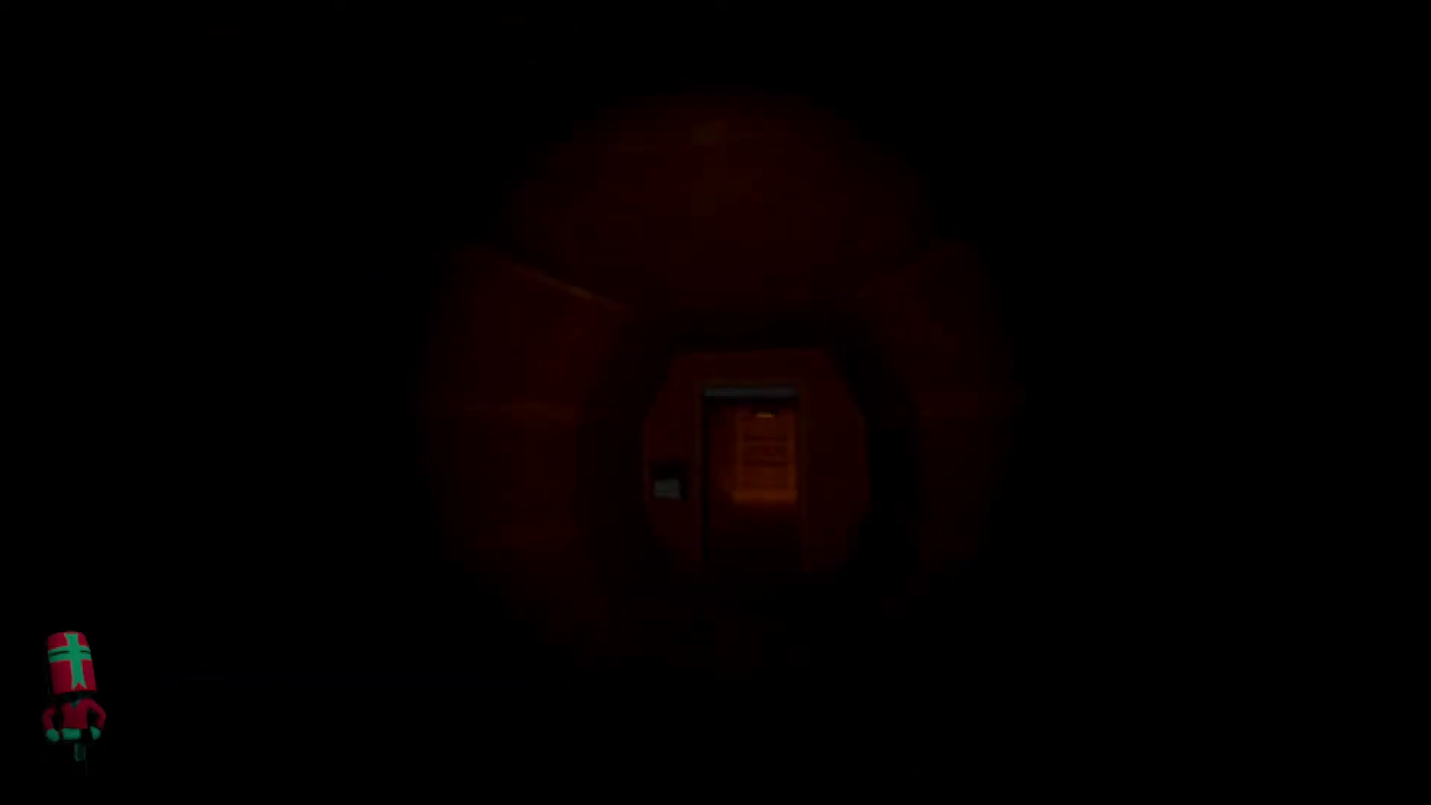
key(w)
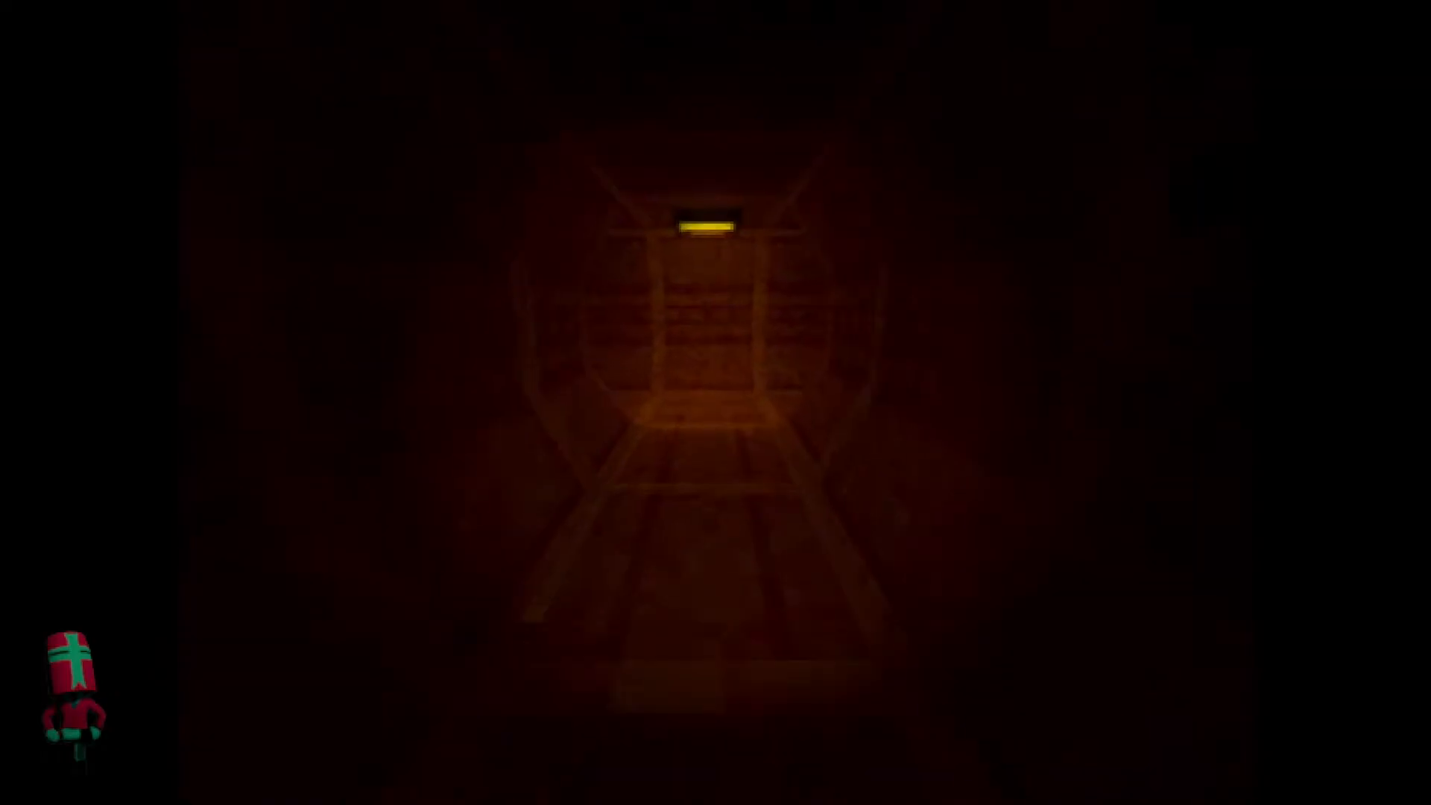
key(super)
click(447, 582)
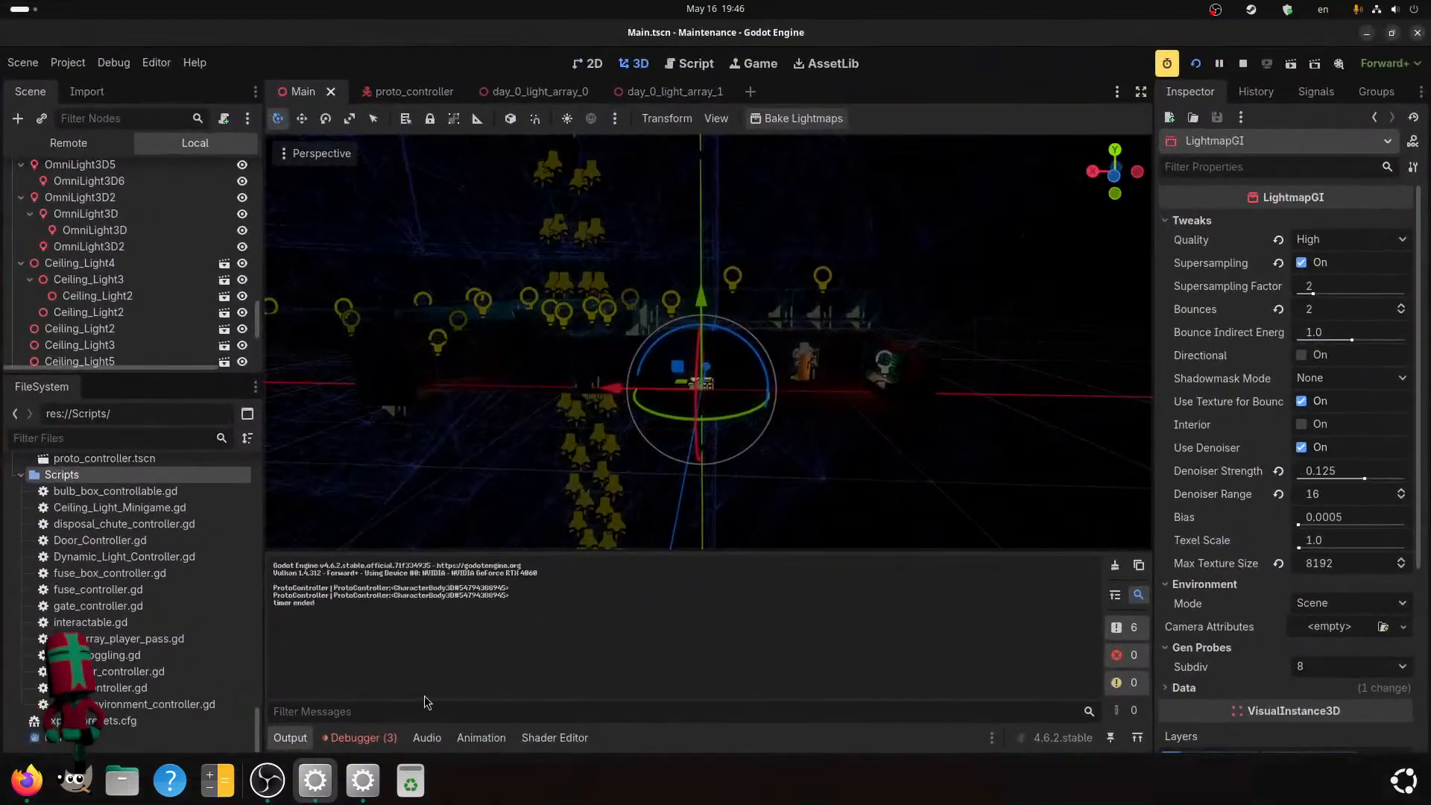
click(386, 730)
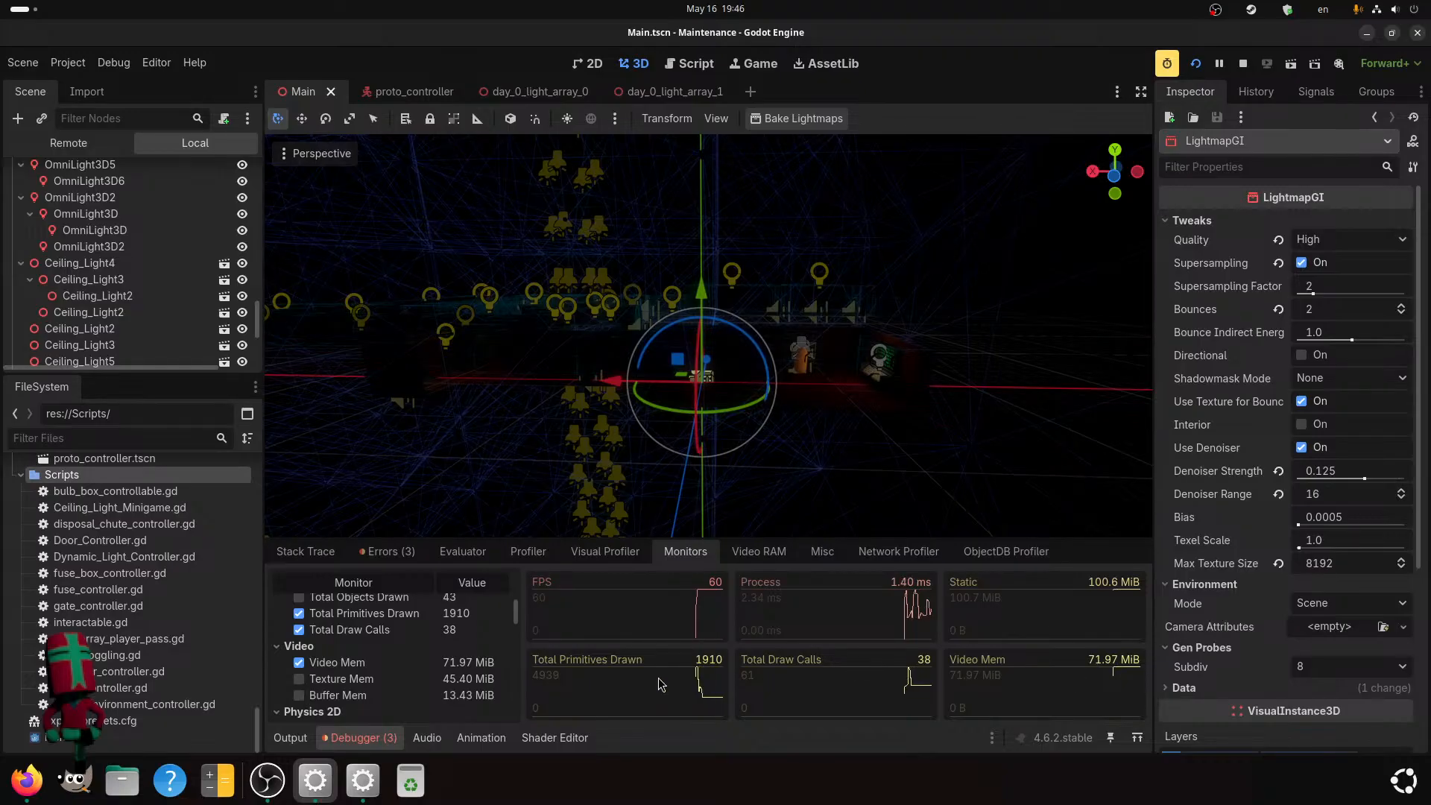
Return to the running game, open the door and walk through the large chamber into the dark shelf room.
key(super)
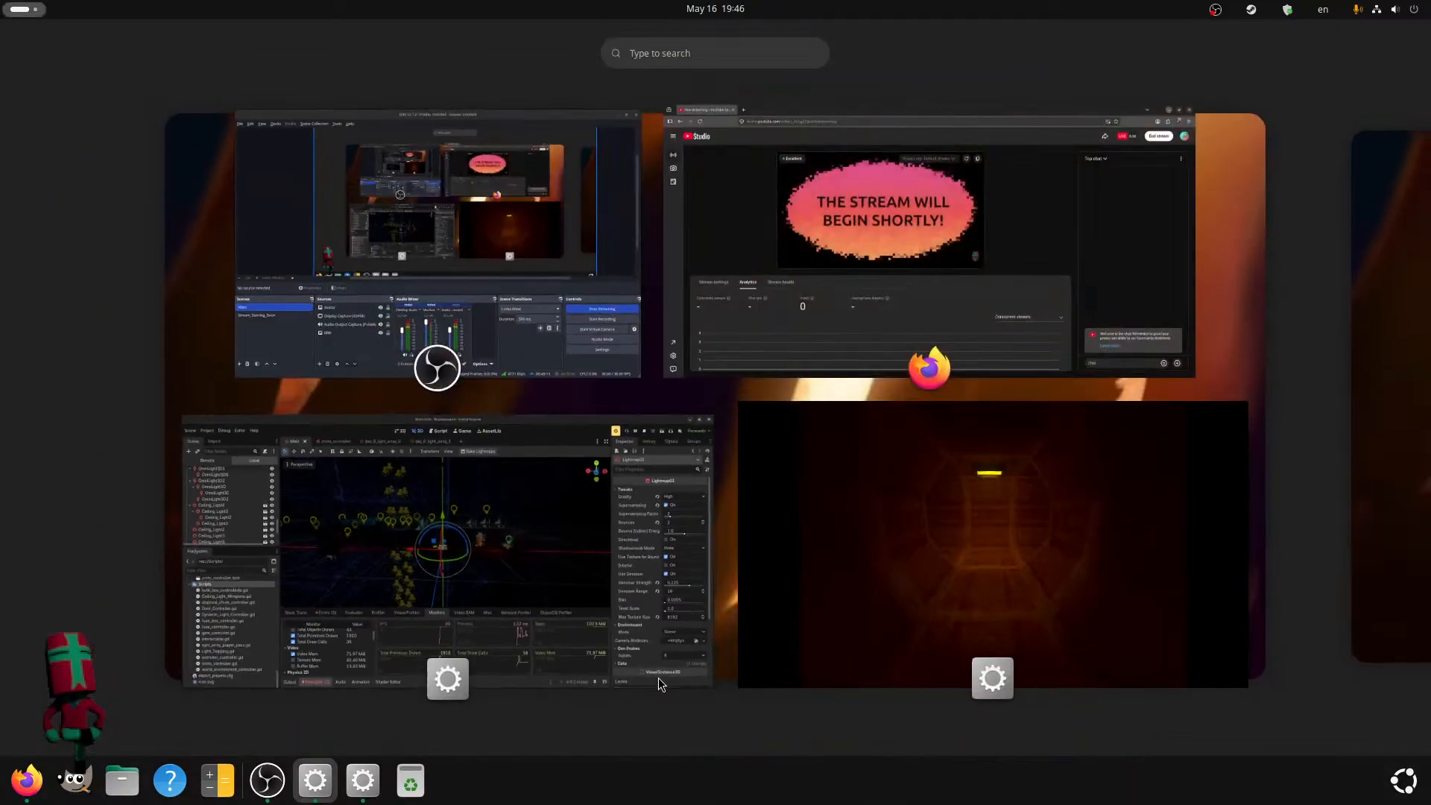
click(928, 564)
key(w)
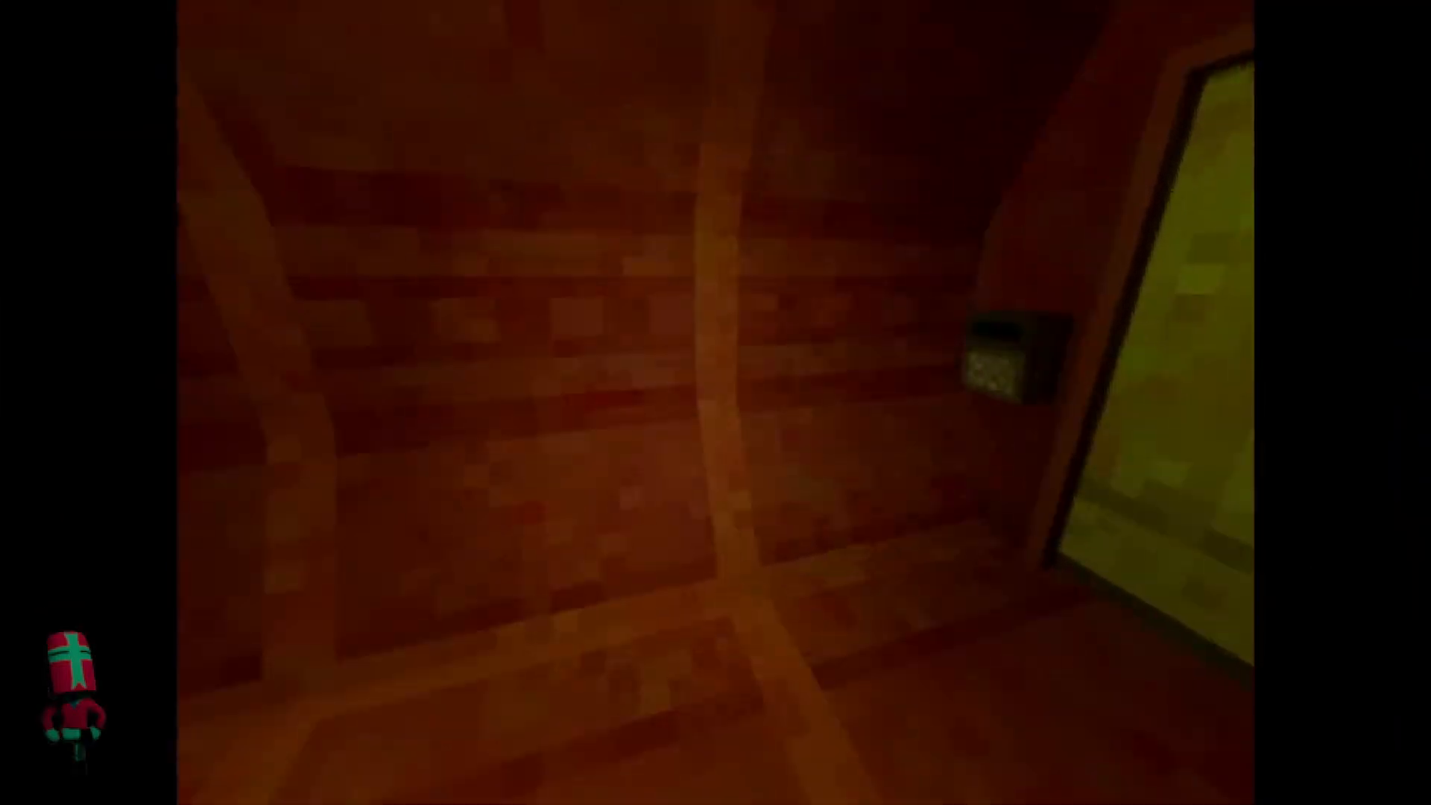
key(e)
key(w)
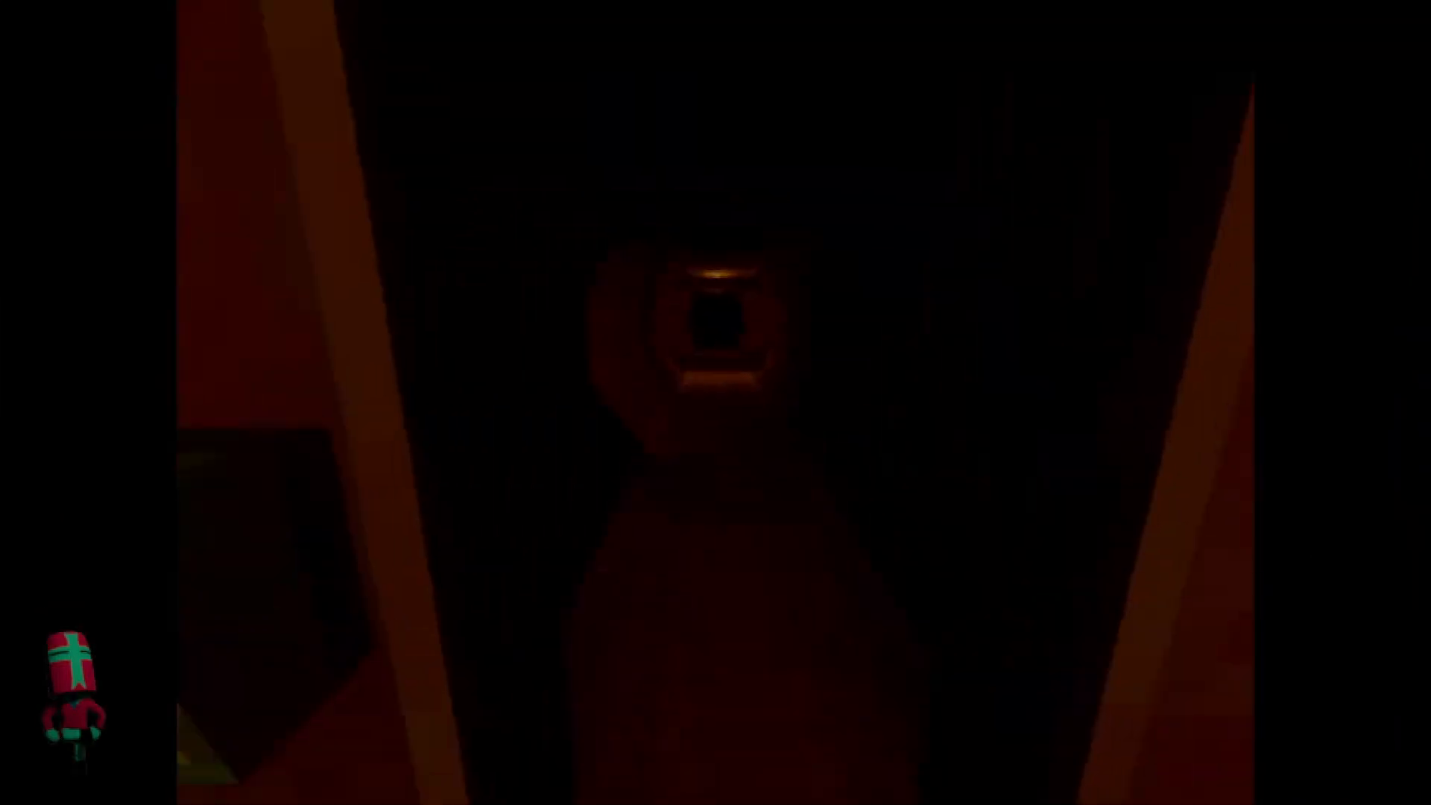
key(w)
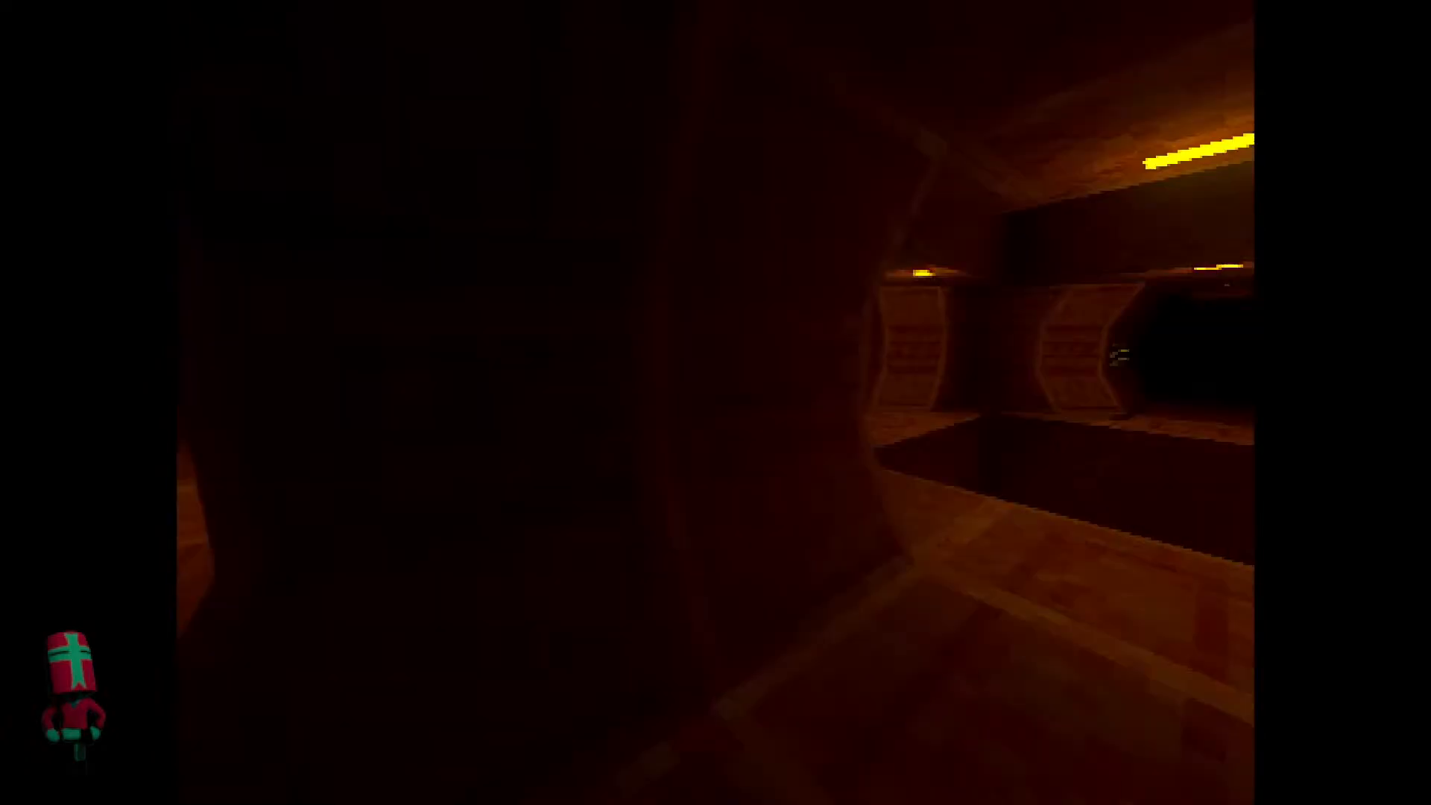
key(w)
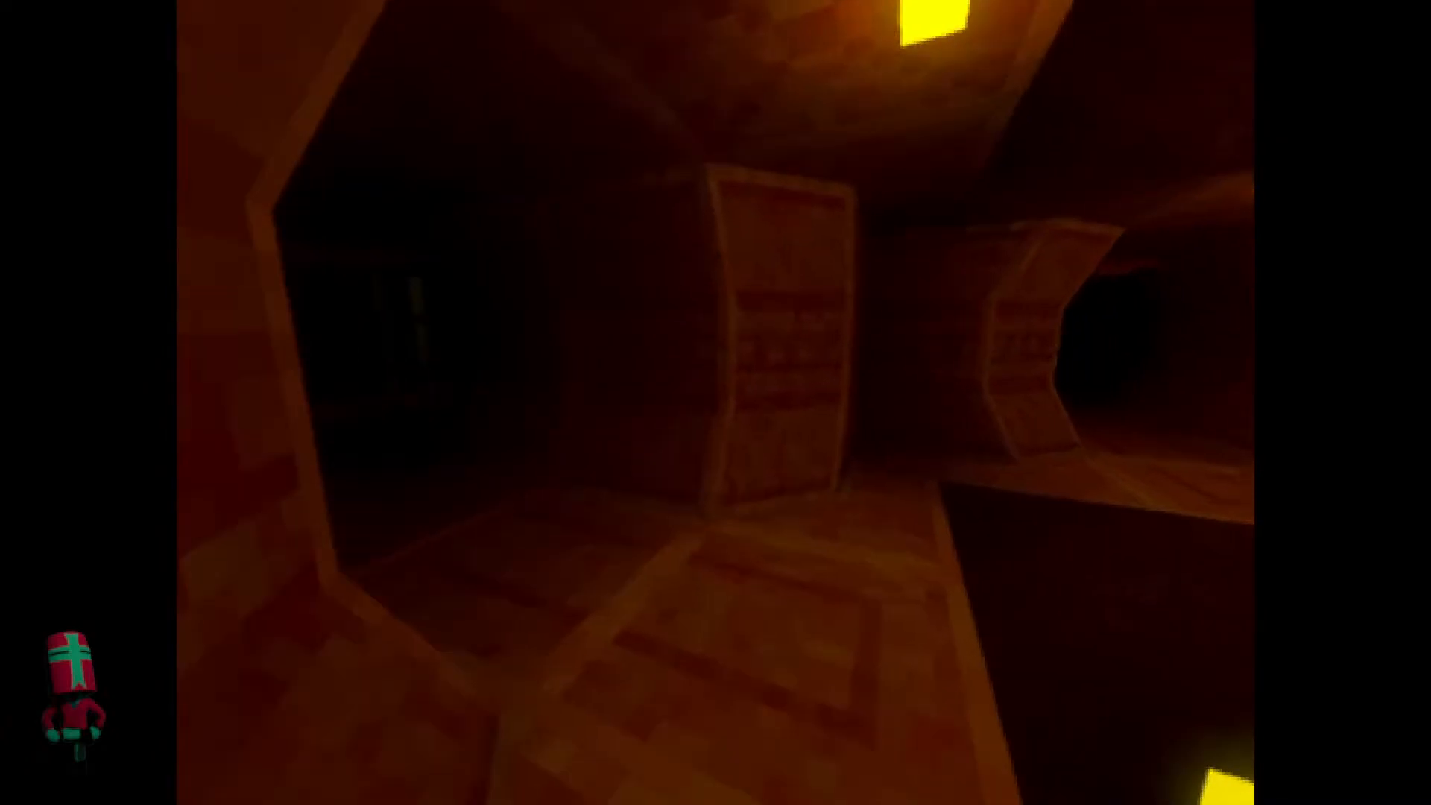
key(w)
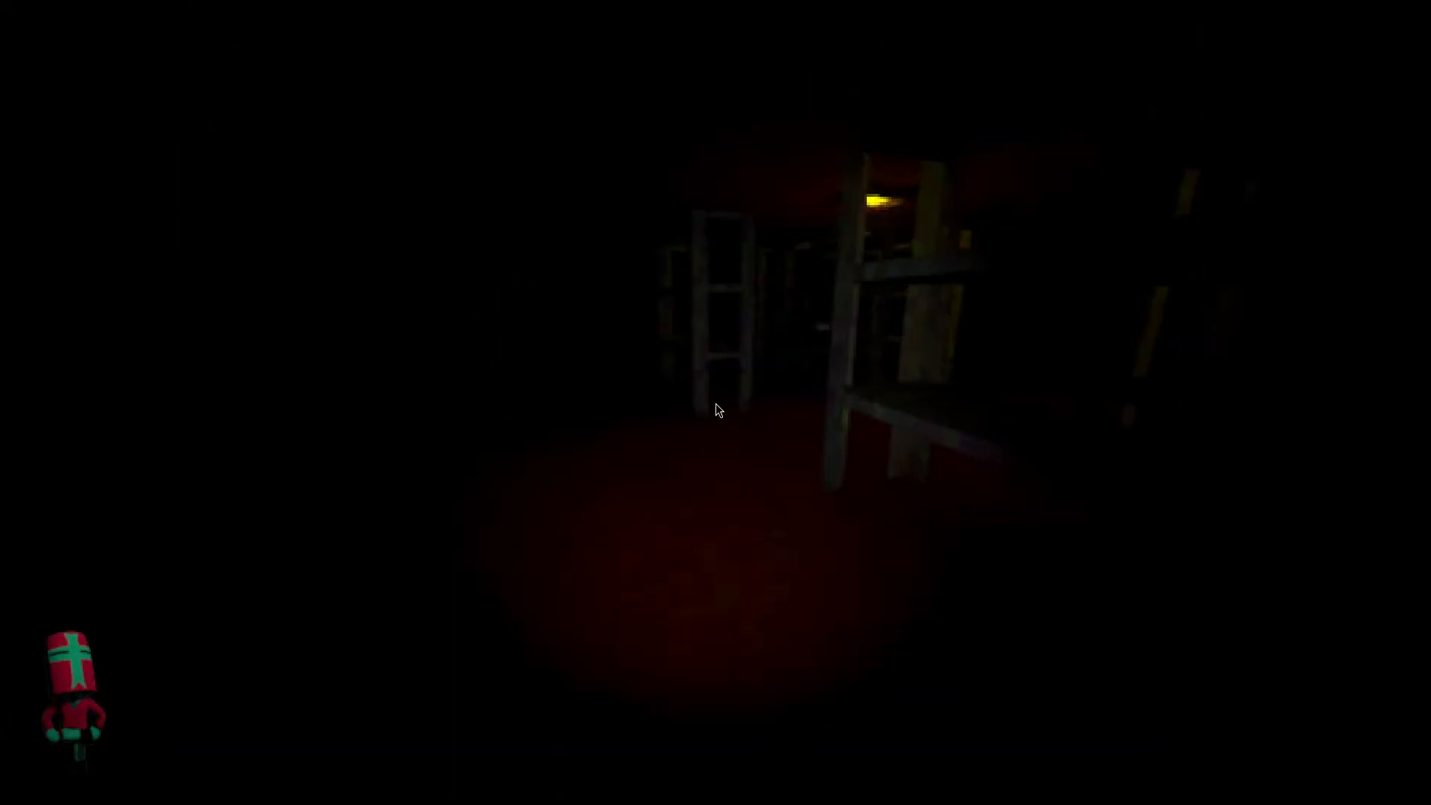
Check the performance monitors for the shelf room view and stop the running project.
key(super)
click(545, 480)
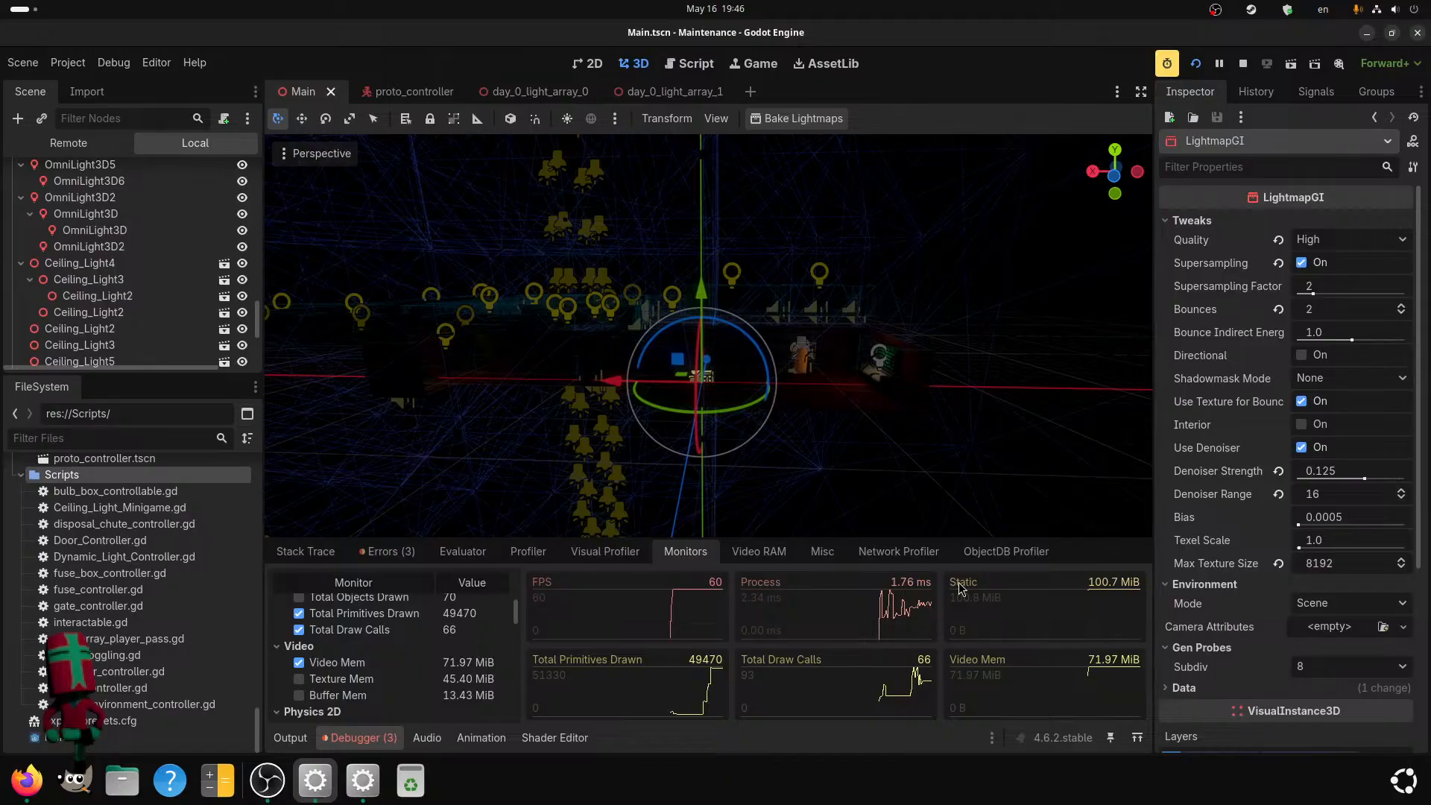
click(1244, 65)
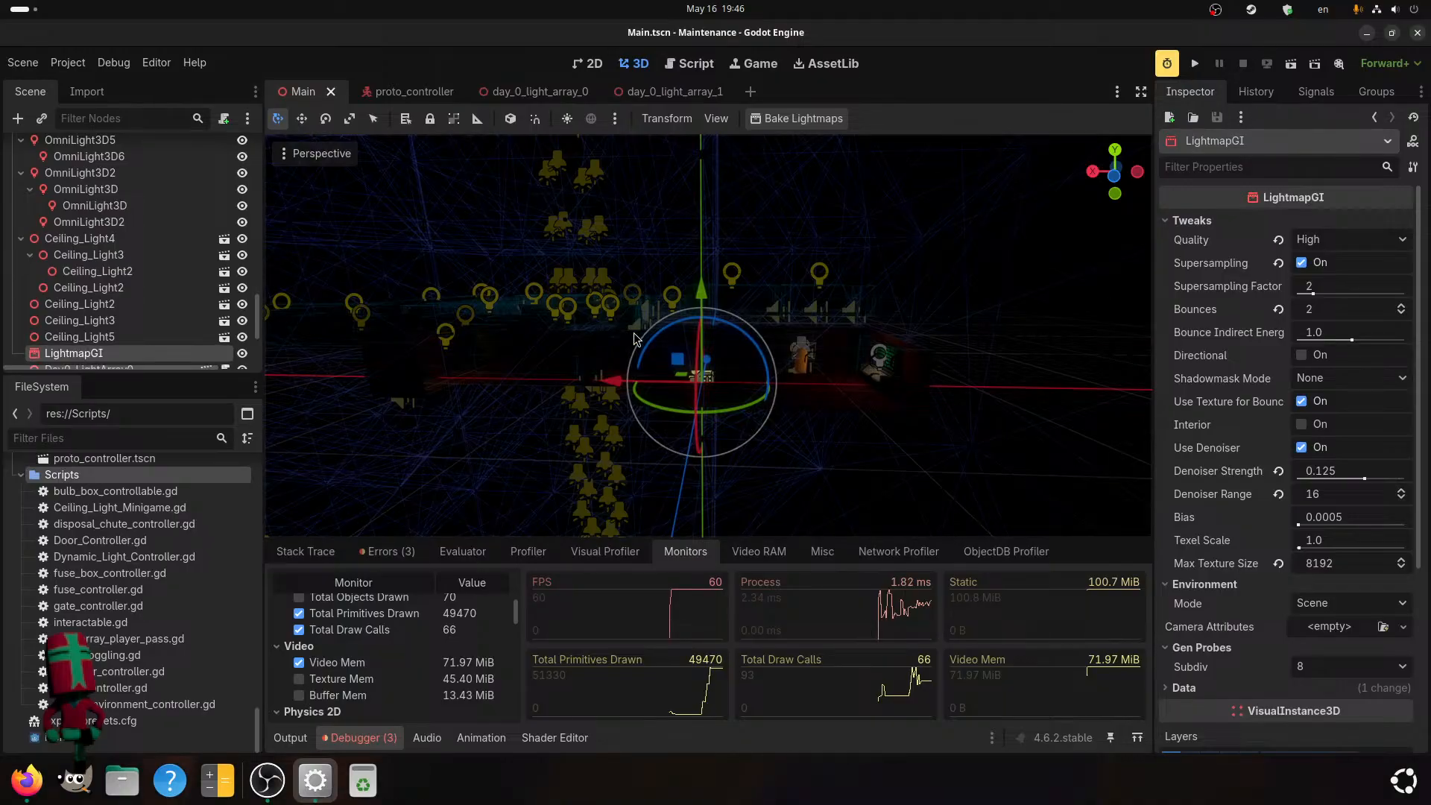
Set the Far distance of the proto_controller scene's Camera3D to 200 m.
click(413, 91)
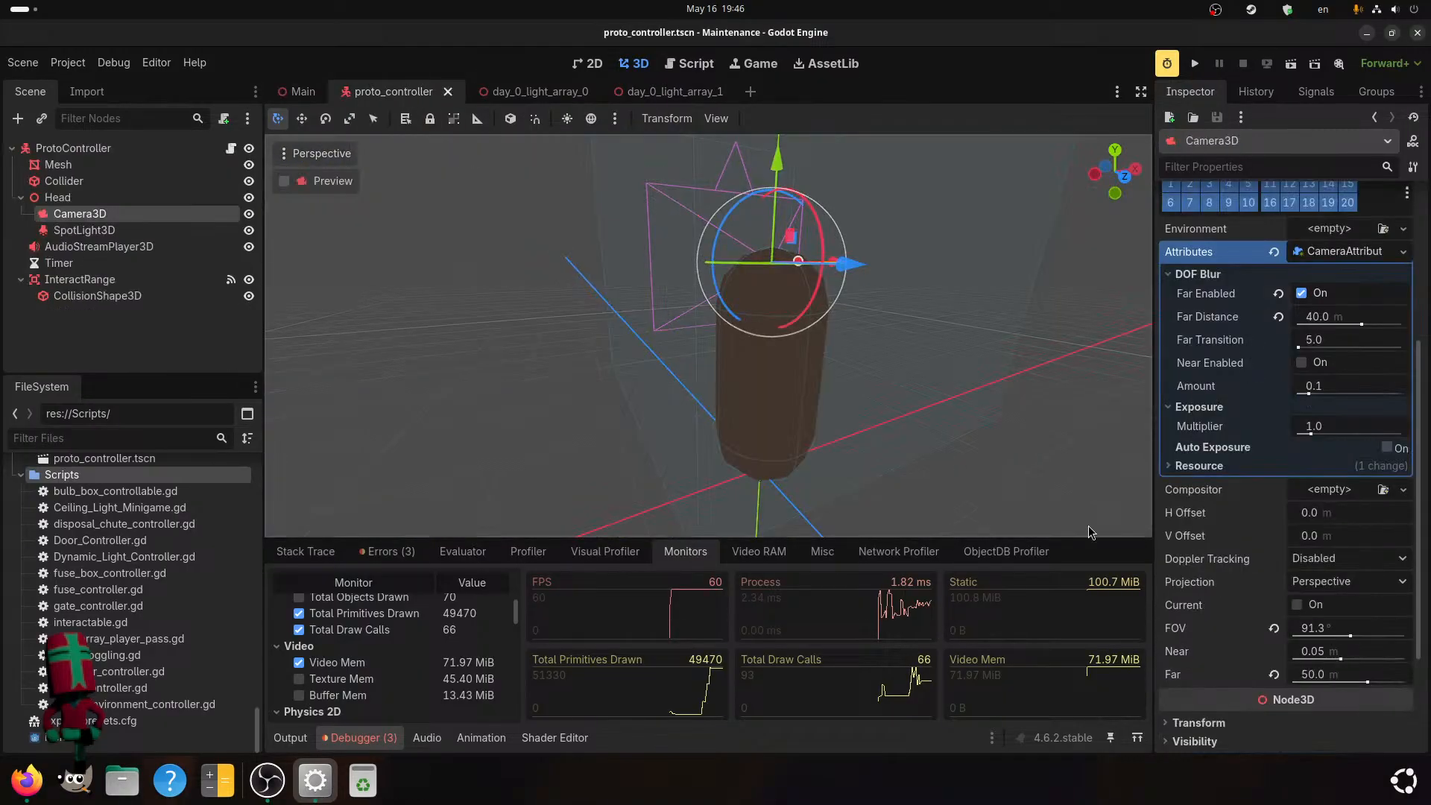
click(1316, 674)
text(200)
key(Return)
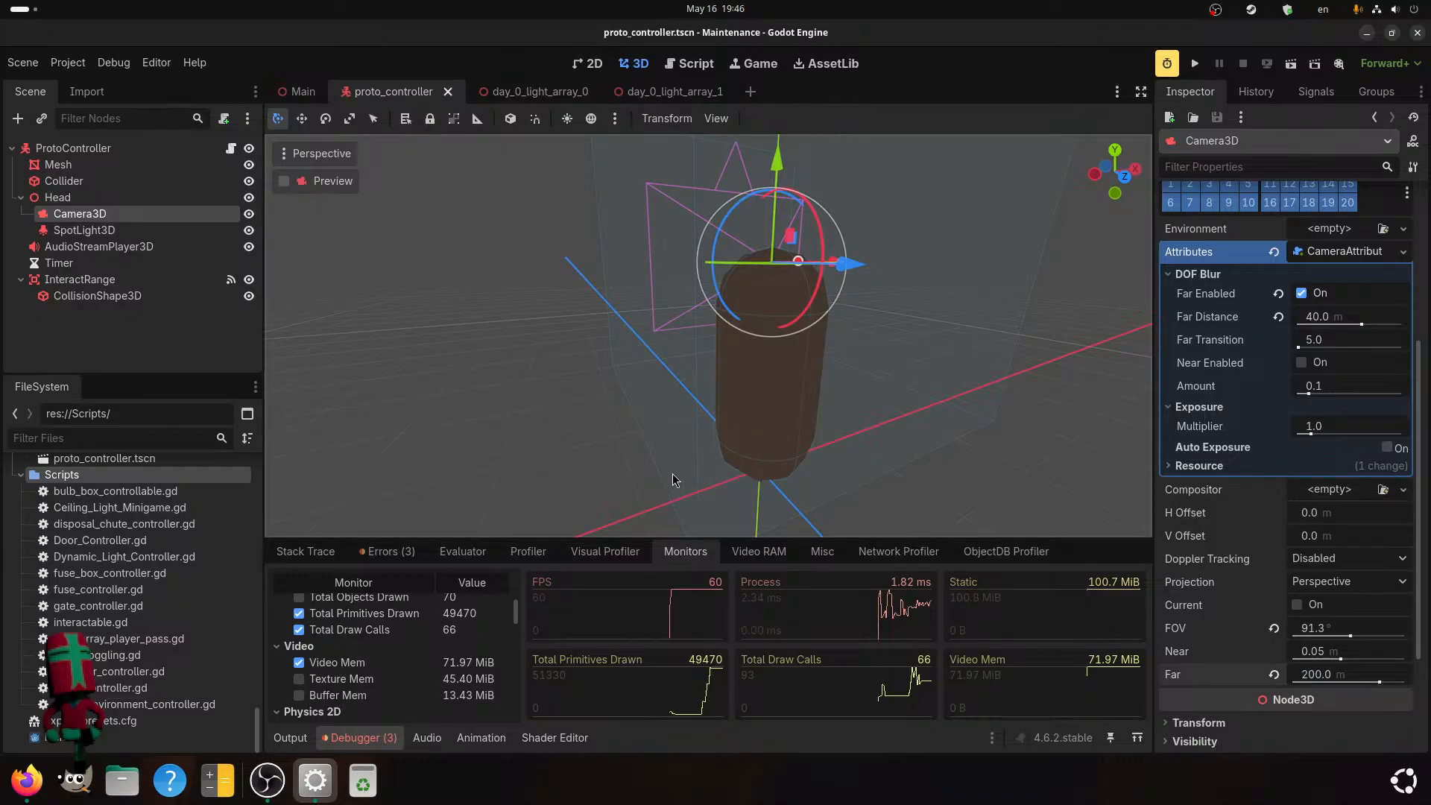
Inspect individual frames of the last run in the profiler's frame time graph.
click(525, 552)
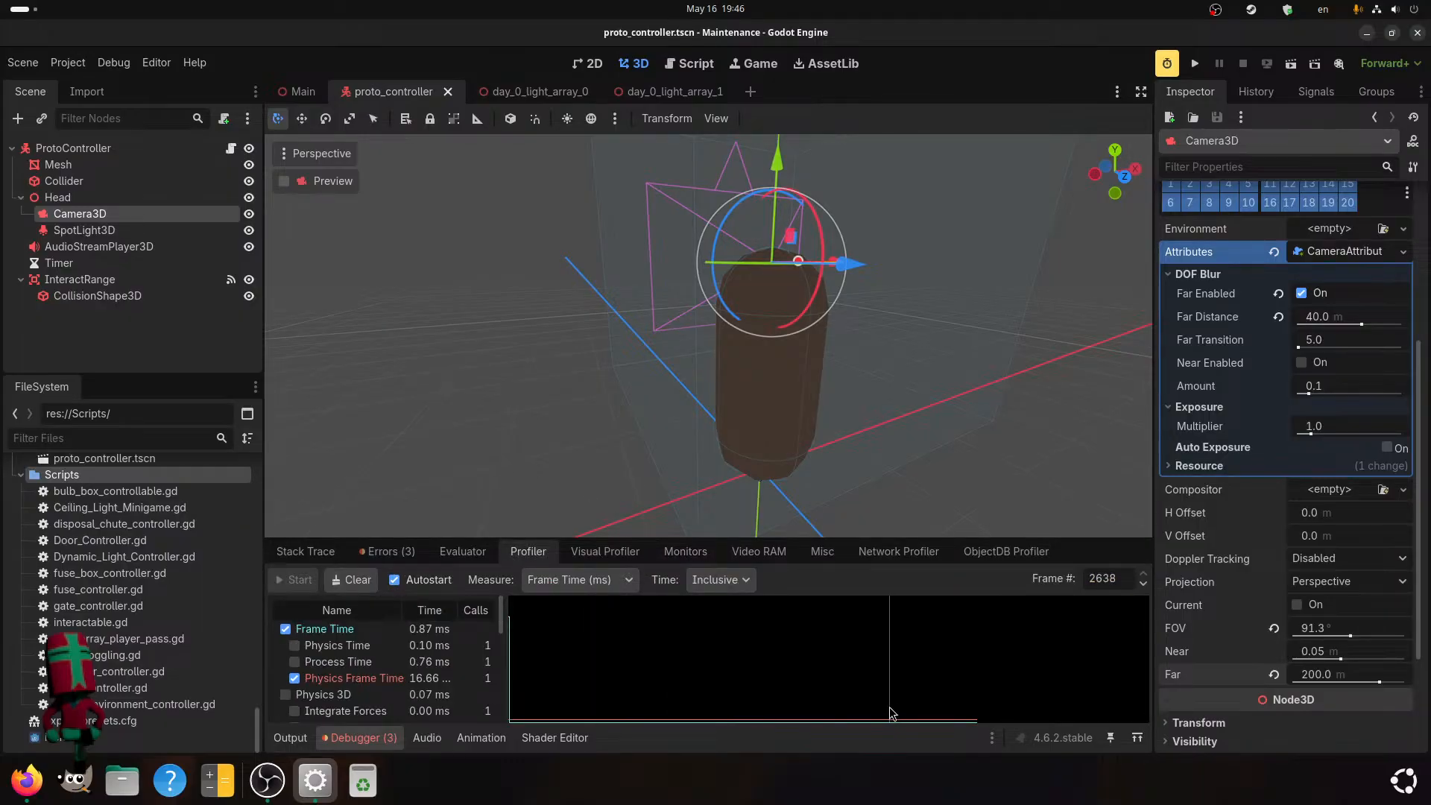
click(933, 720)
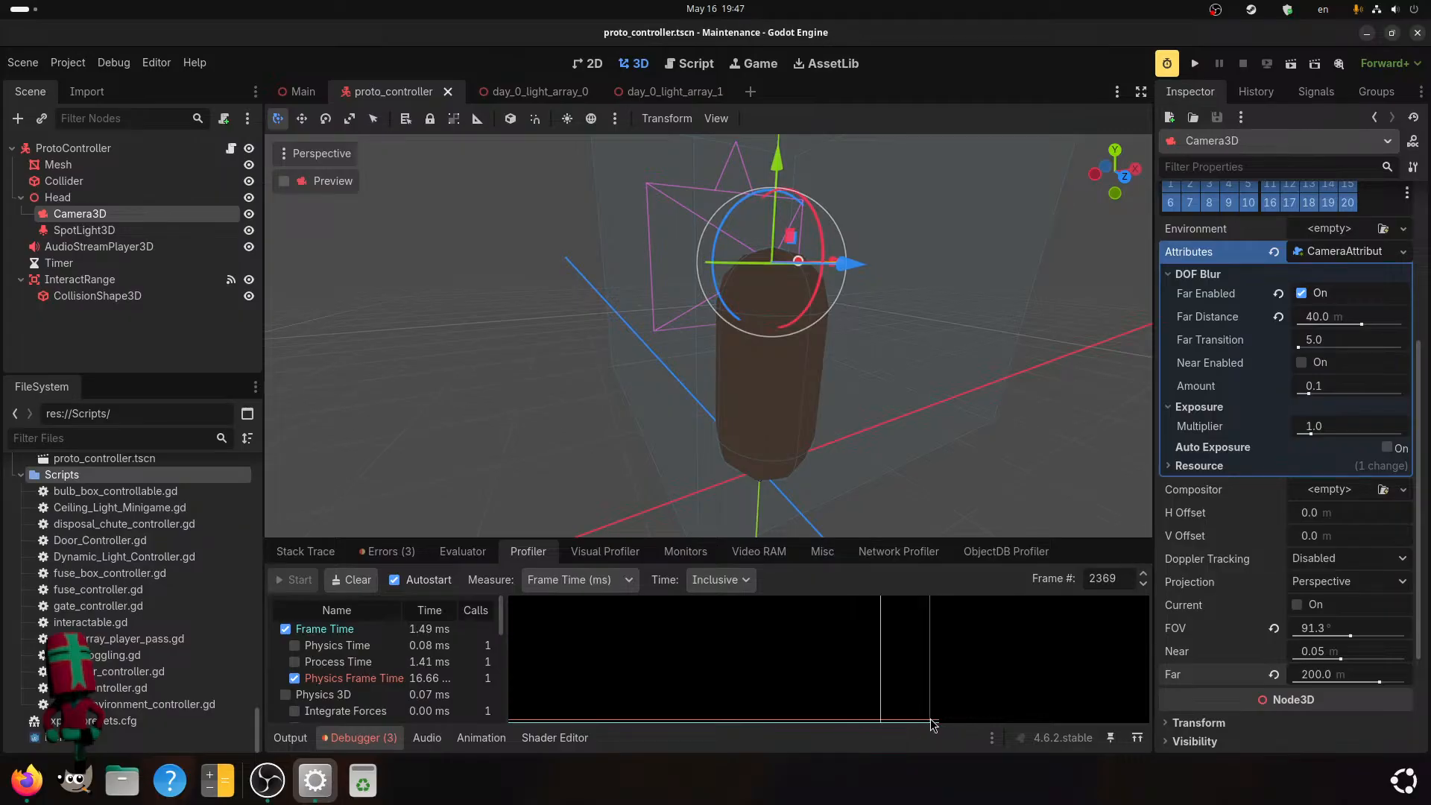
click(597, 703)
mouse_move(508, 631)
mouse_down()
mouse_move(551, 633)
mouse_move(506, 633)
mouse_up()
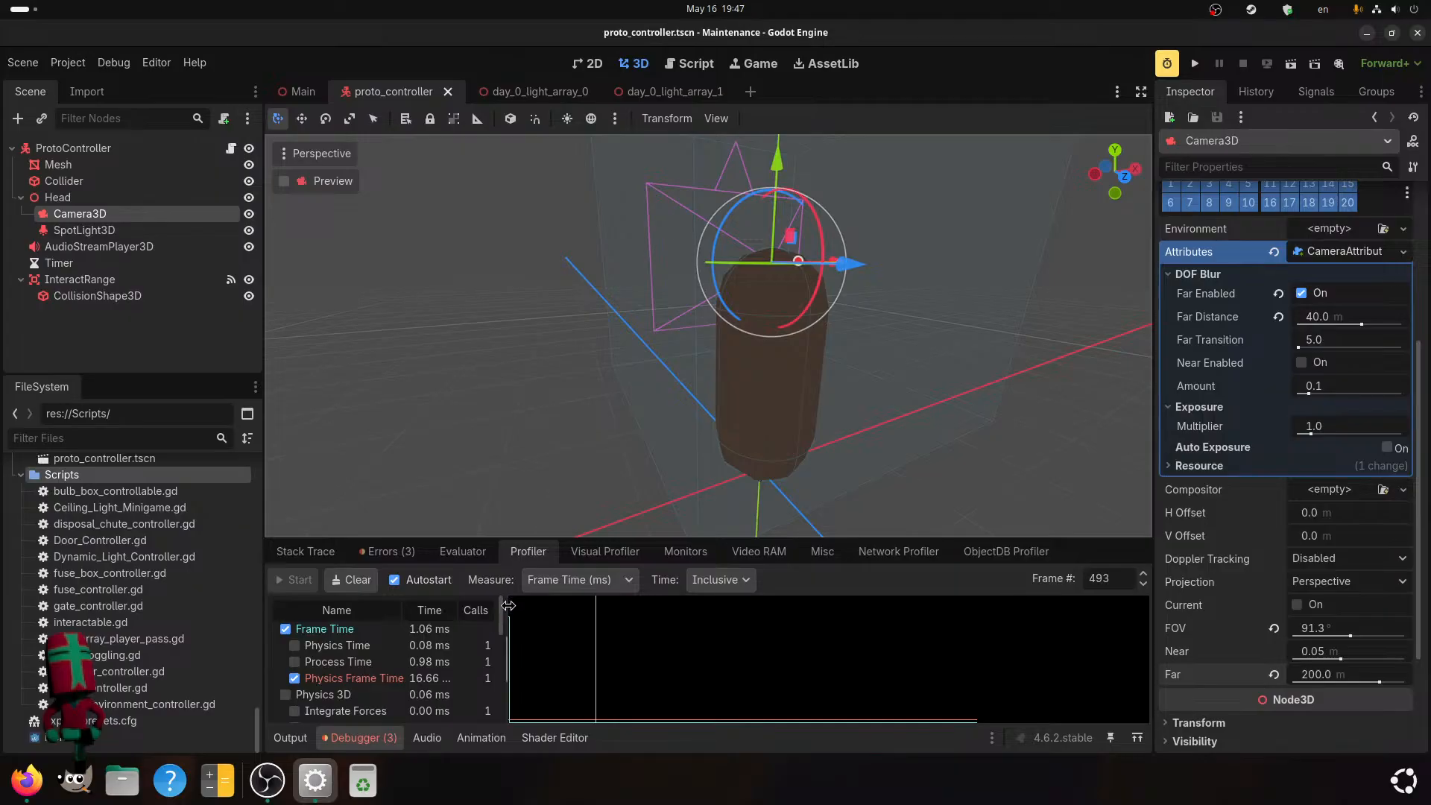
click(448, 551)
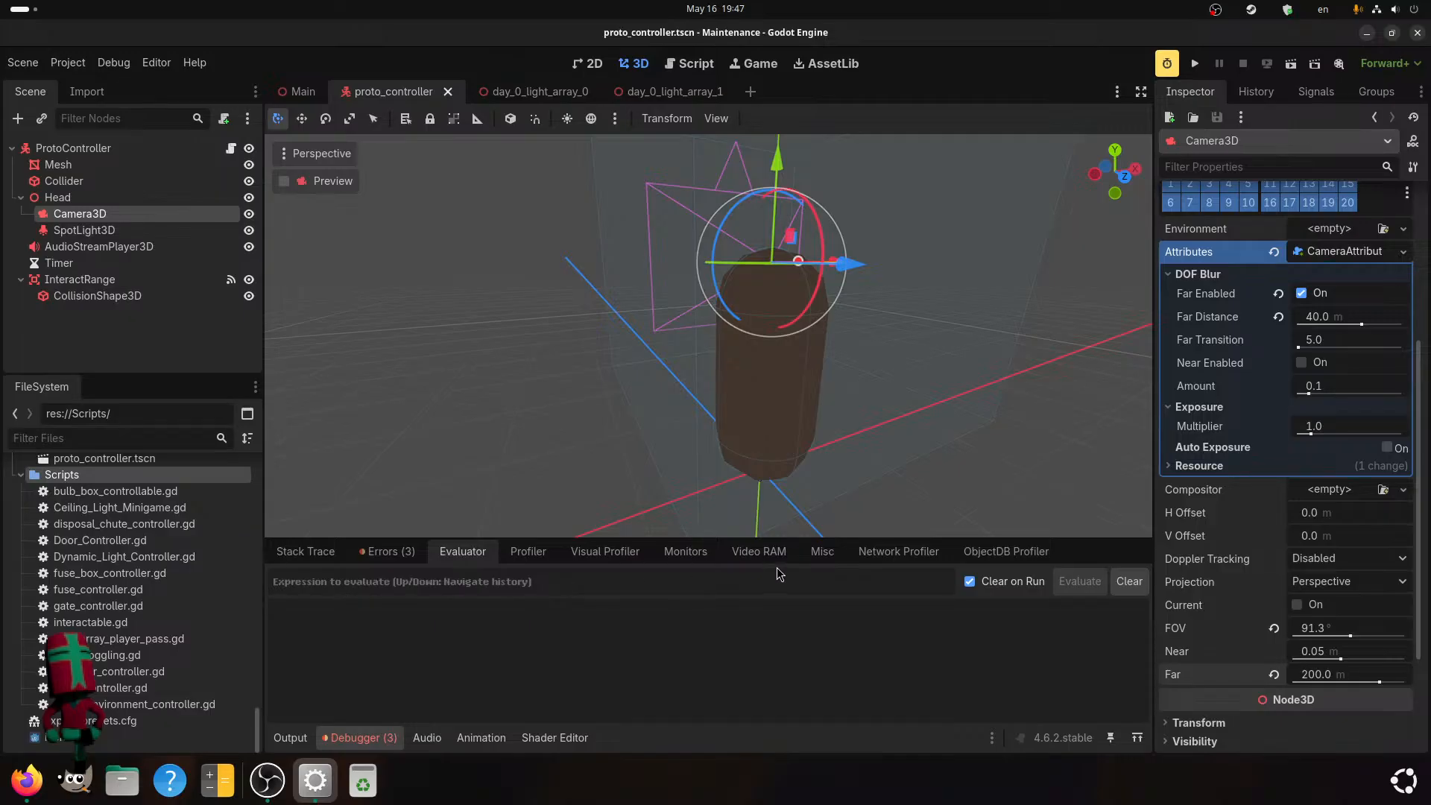
Run the project with the 200 m view distance and check its profiler frame times and performance monitors.
click(1194, 64)
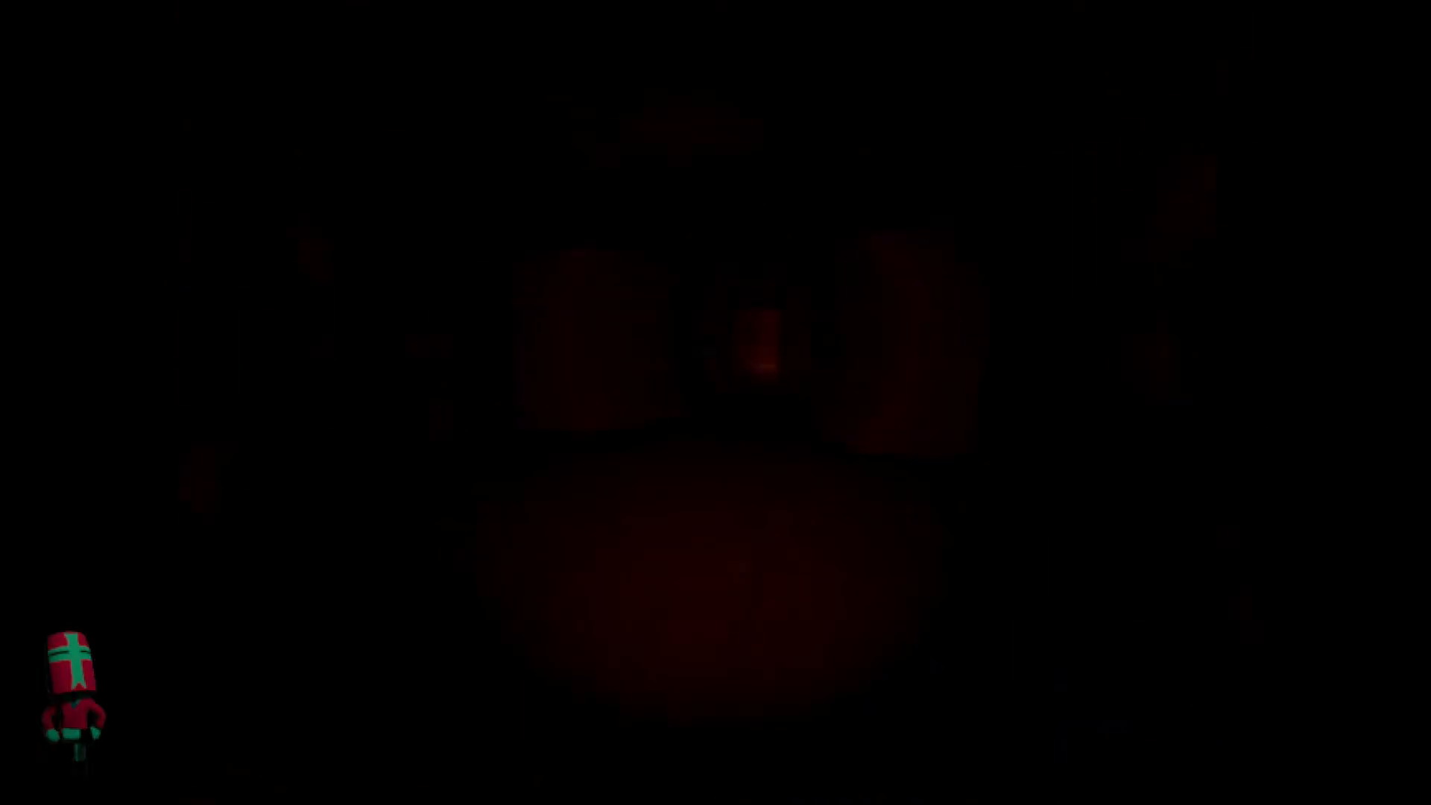
key(super)
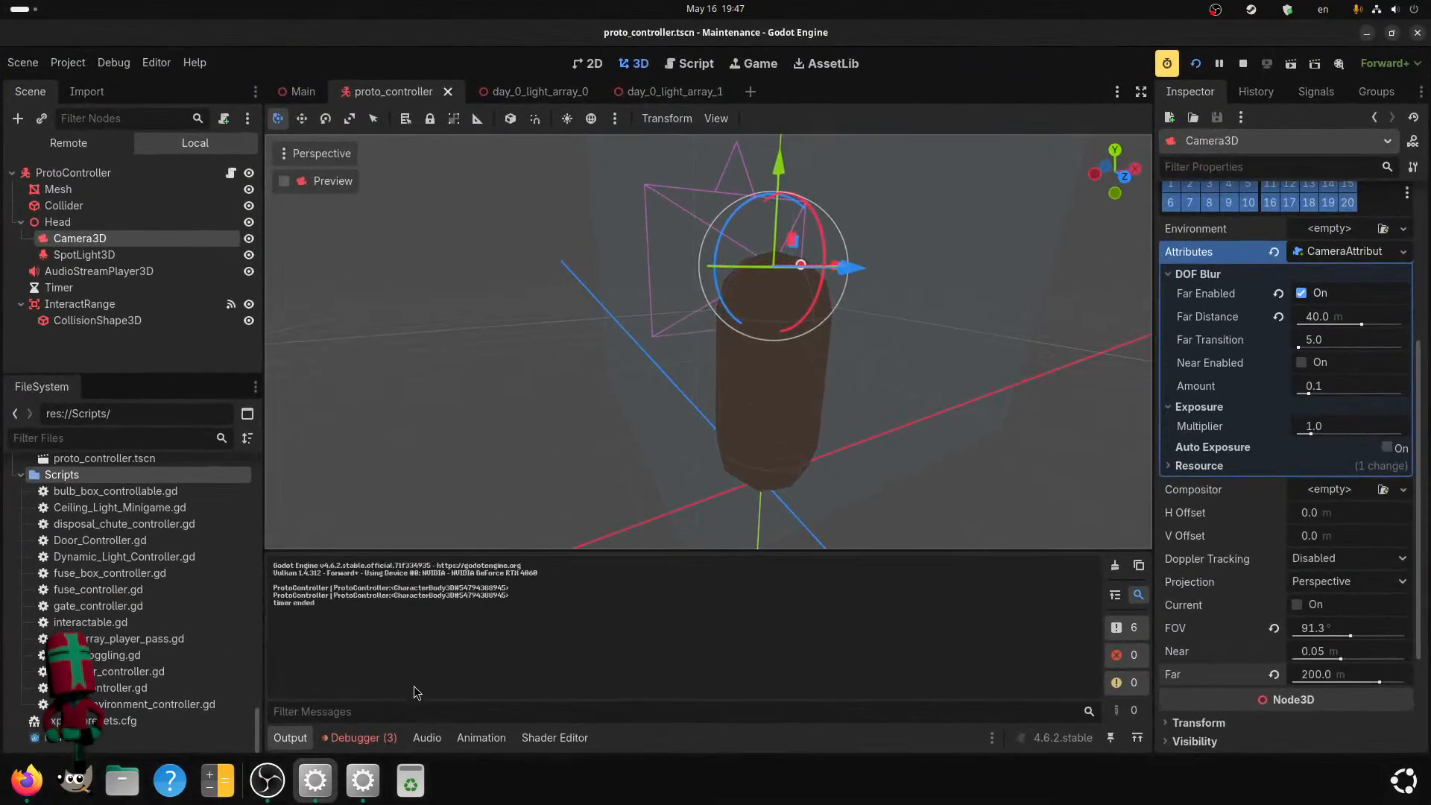
click(362, 737)
click(528, 551)
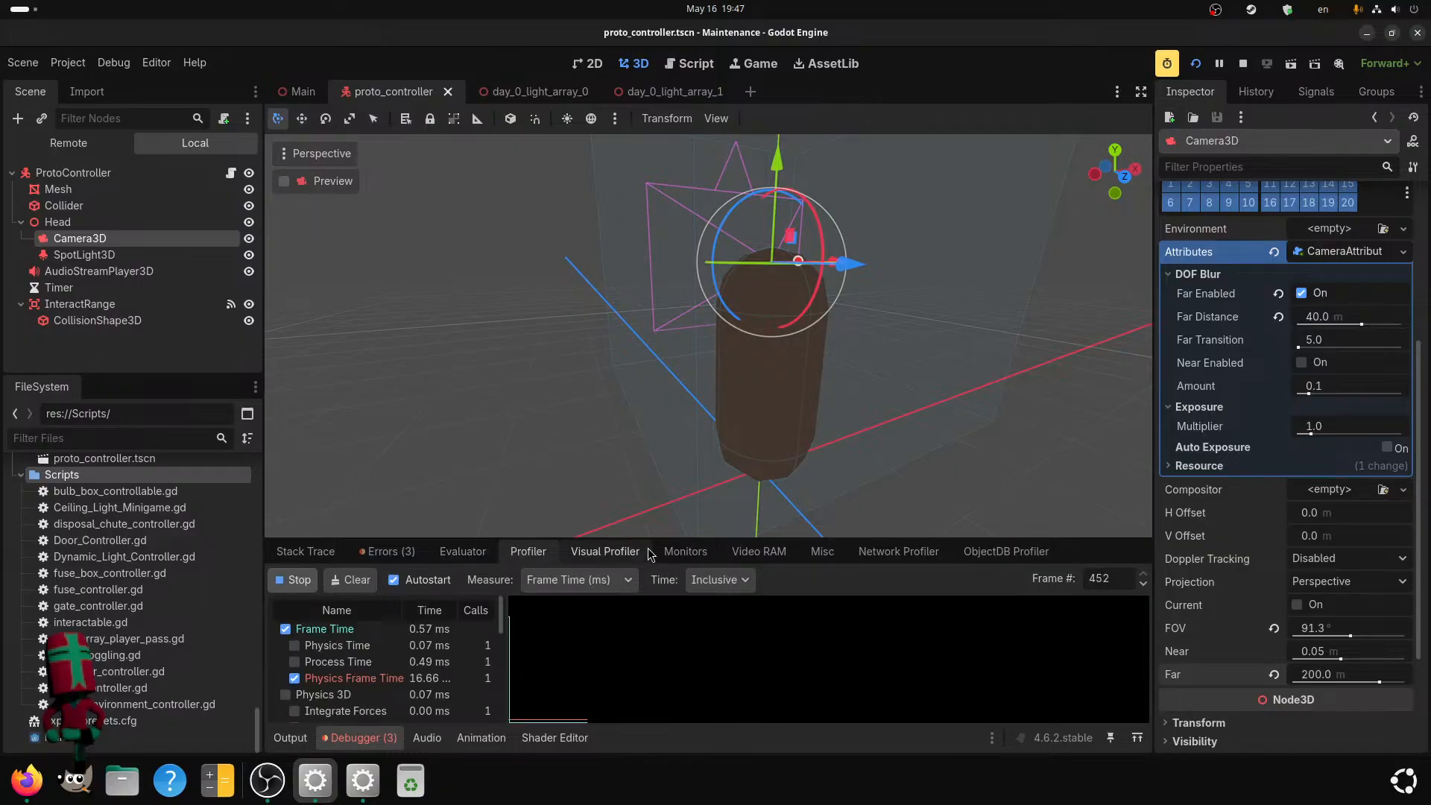
click(691, 555)
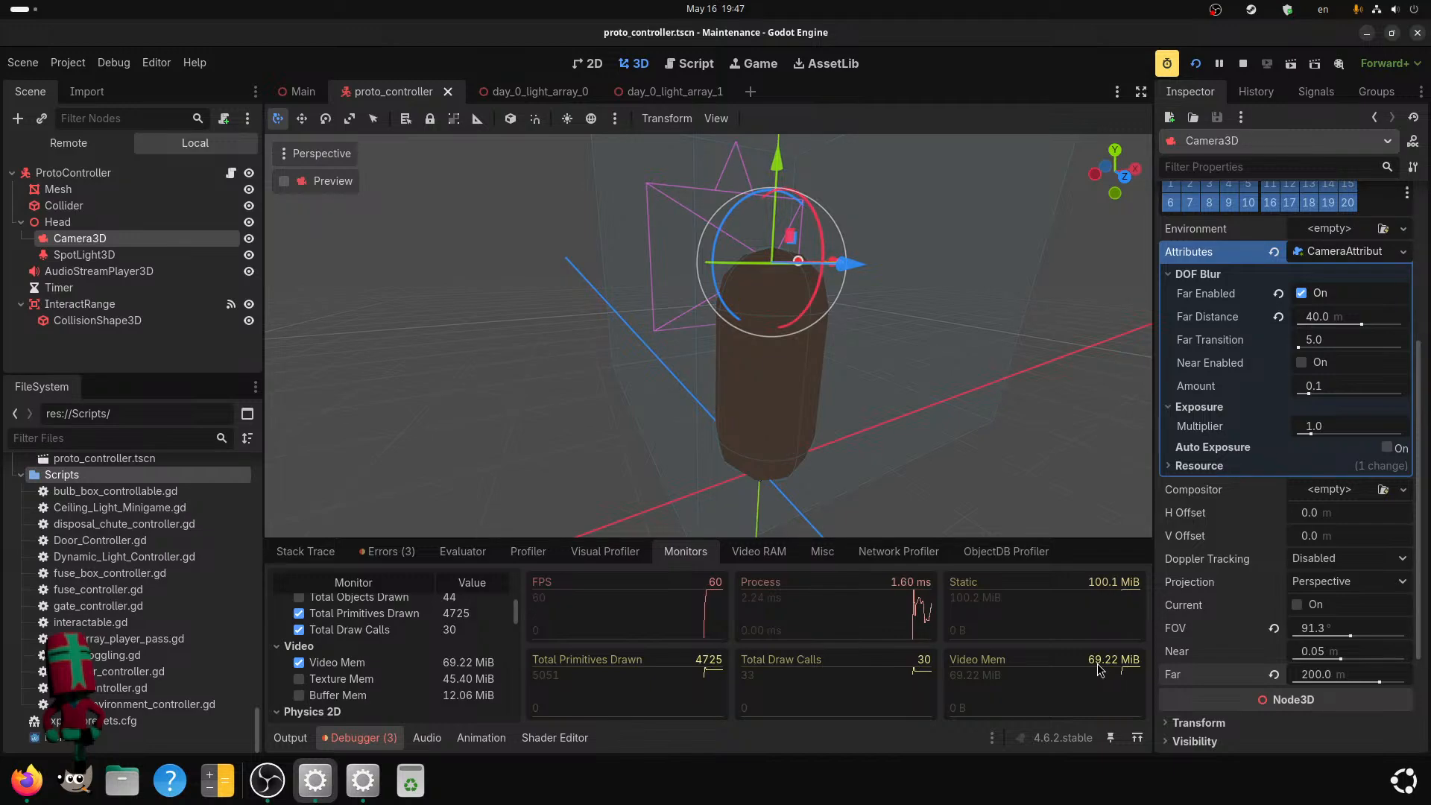
Examine the running game's CPU and GPU render times in the Visual Profiler.
click(483, 555)
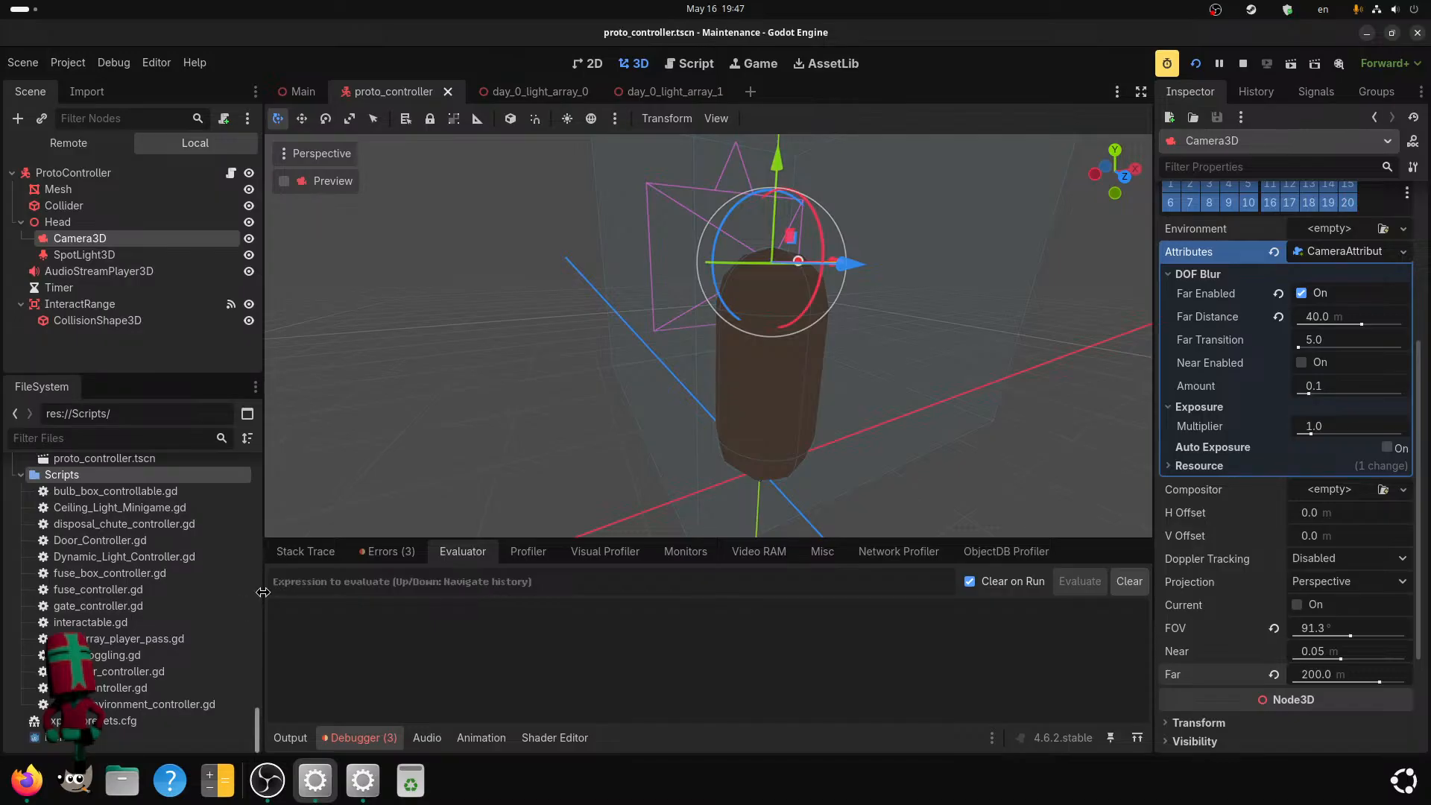
click(528, 551)
click(612, 550)
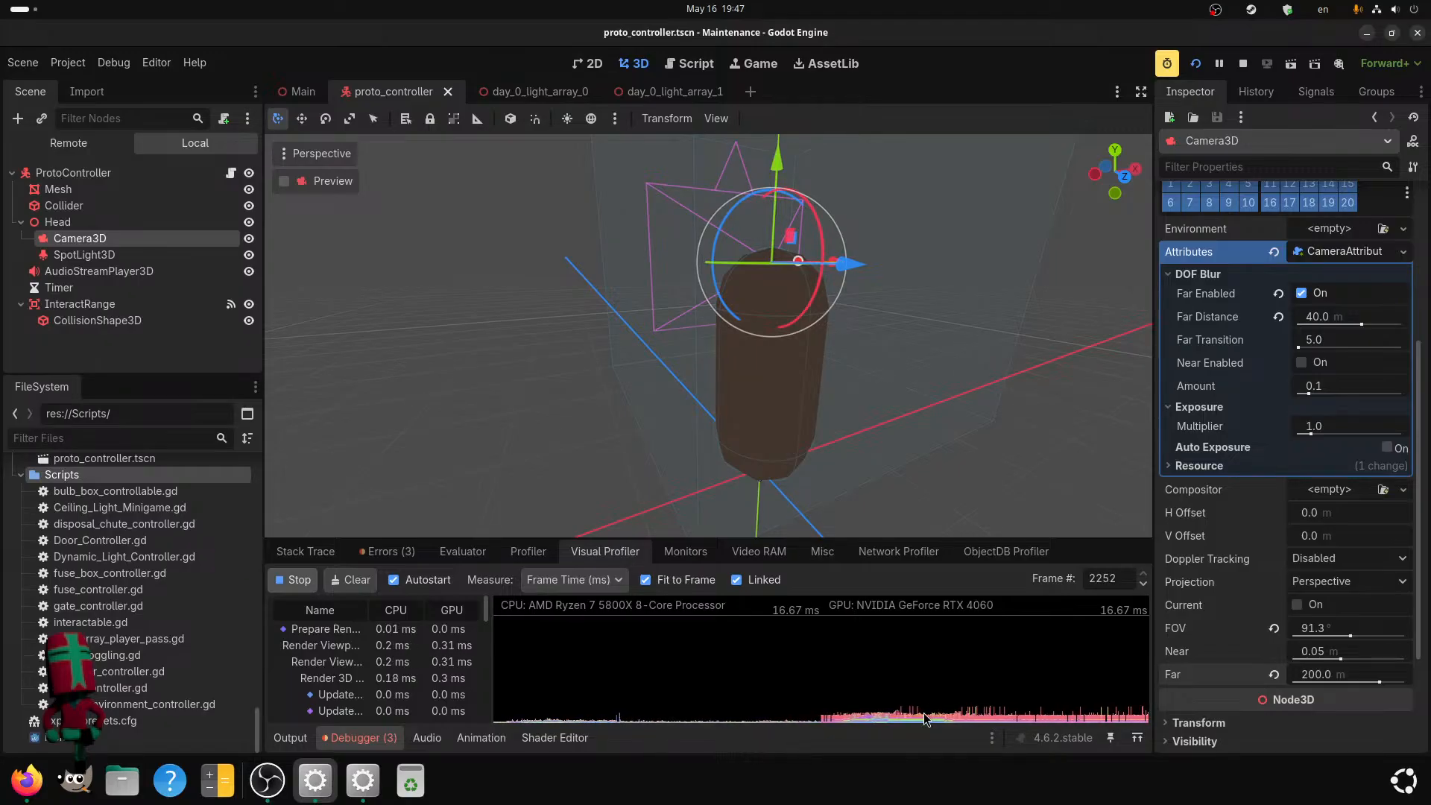
Stop the running project and inspect the CPU and GPU timings of a frame recorded in the Visual Profiler.
click(1243, 63)
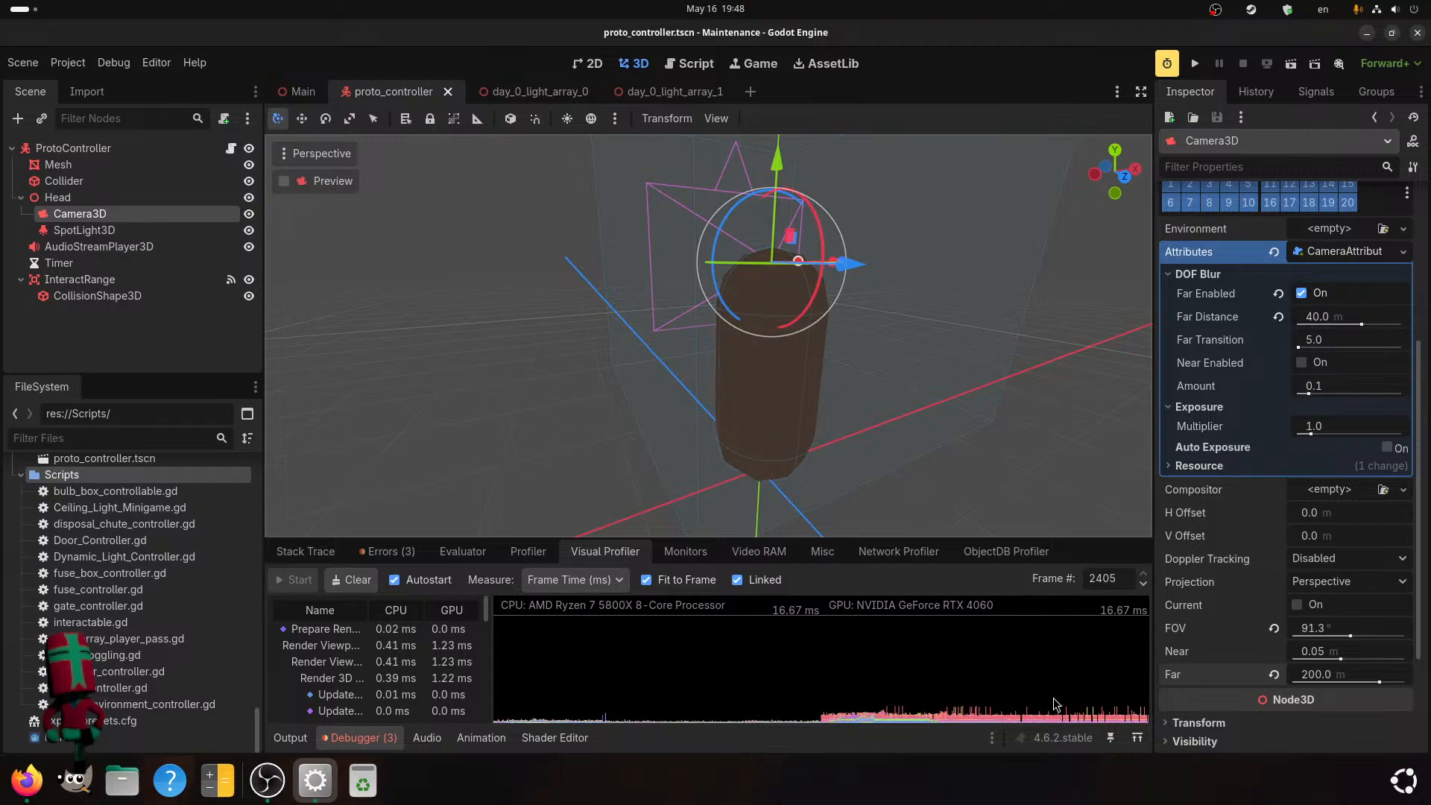
click(1031, 725)
mouse_move(1029, 721)
mouse_down()
mouse_move(1016, 718)
mouse_move(1056, 719)
mouse_up()
scroll(300, 663, up, 1)
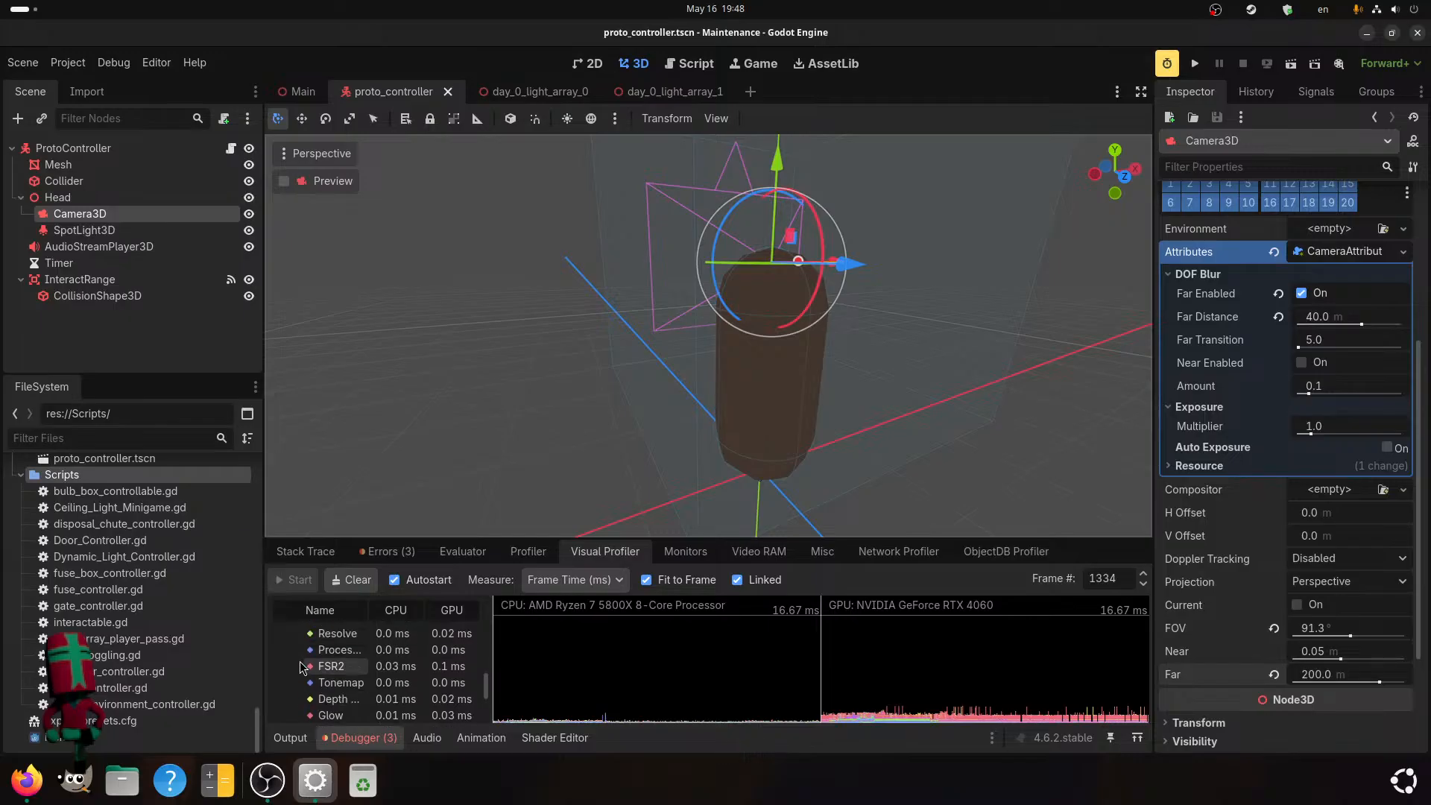
scroll(323, 665, up, 4)
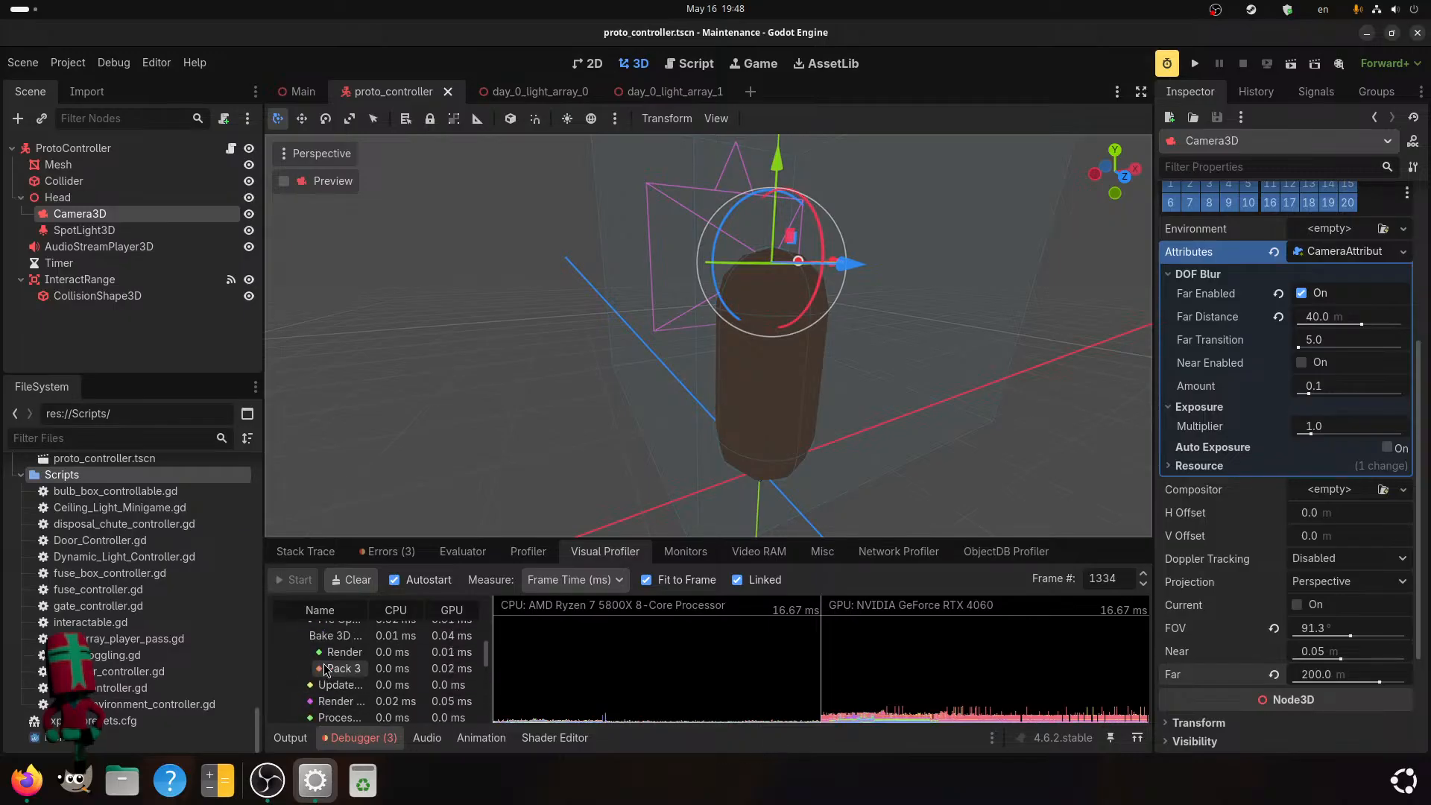
scroll(324, 665, up, 3)
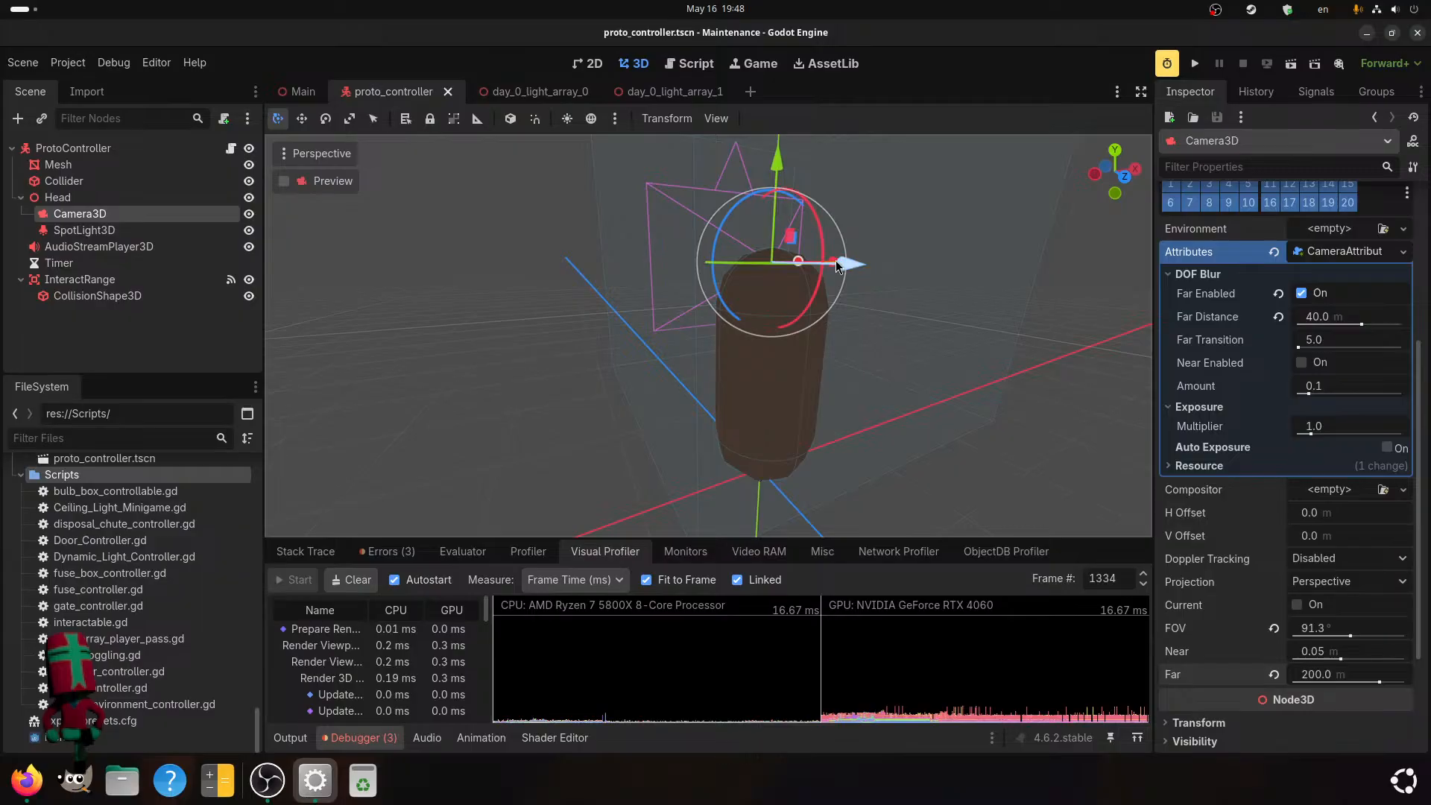
Switch to the Main scene and set its 3D viewport to the unshaded display mode.
click(299, 84)
middle_drag(651, 296, 644, 351)
scroll(644, 351, up, 4)
click(319, 151)
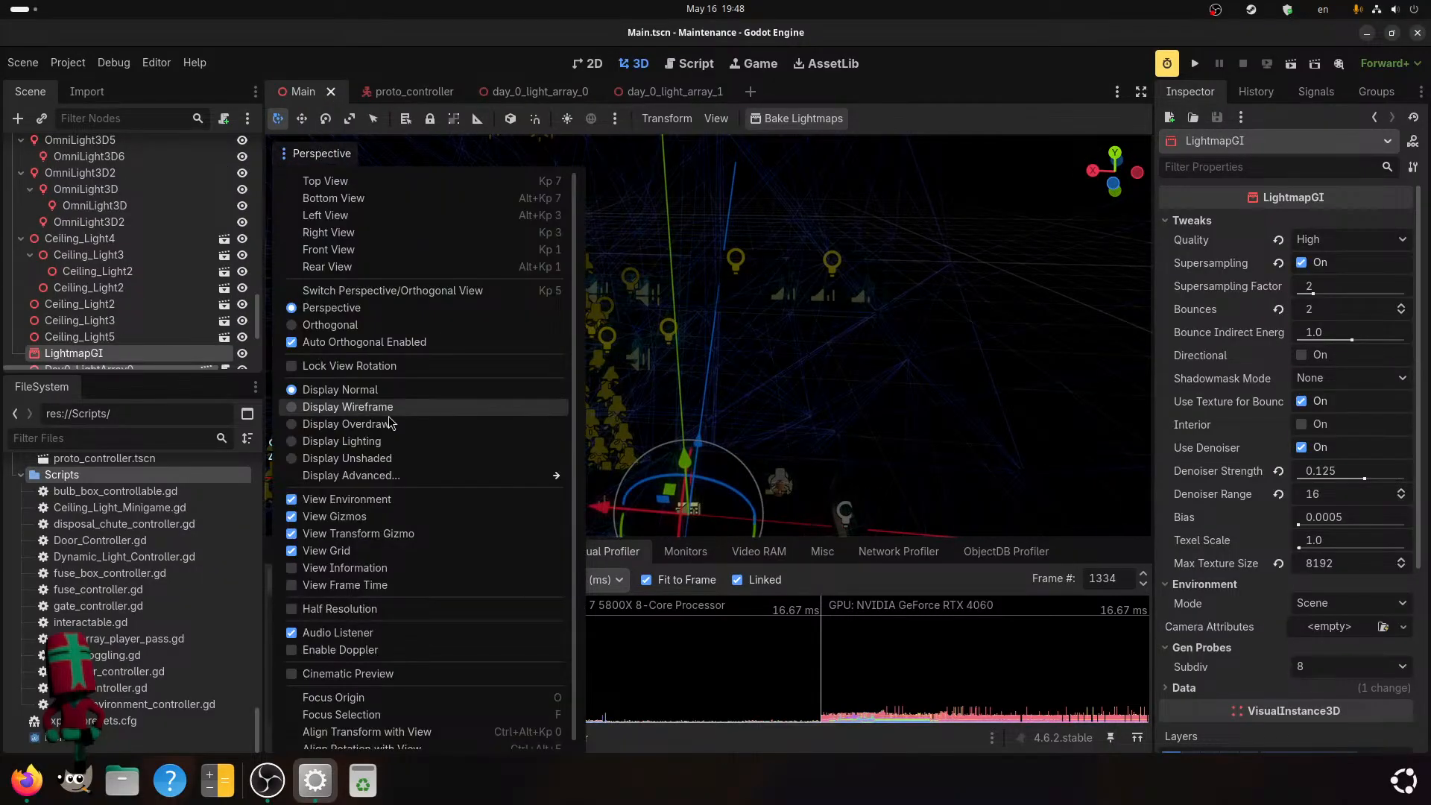
click(347, 458)
click(1077, 311)
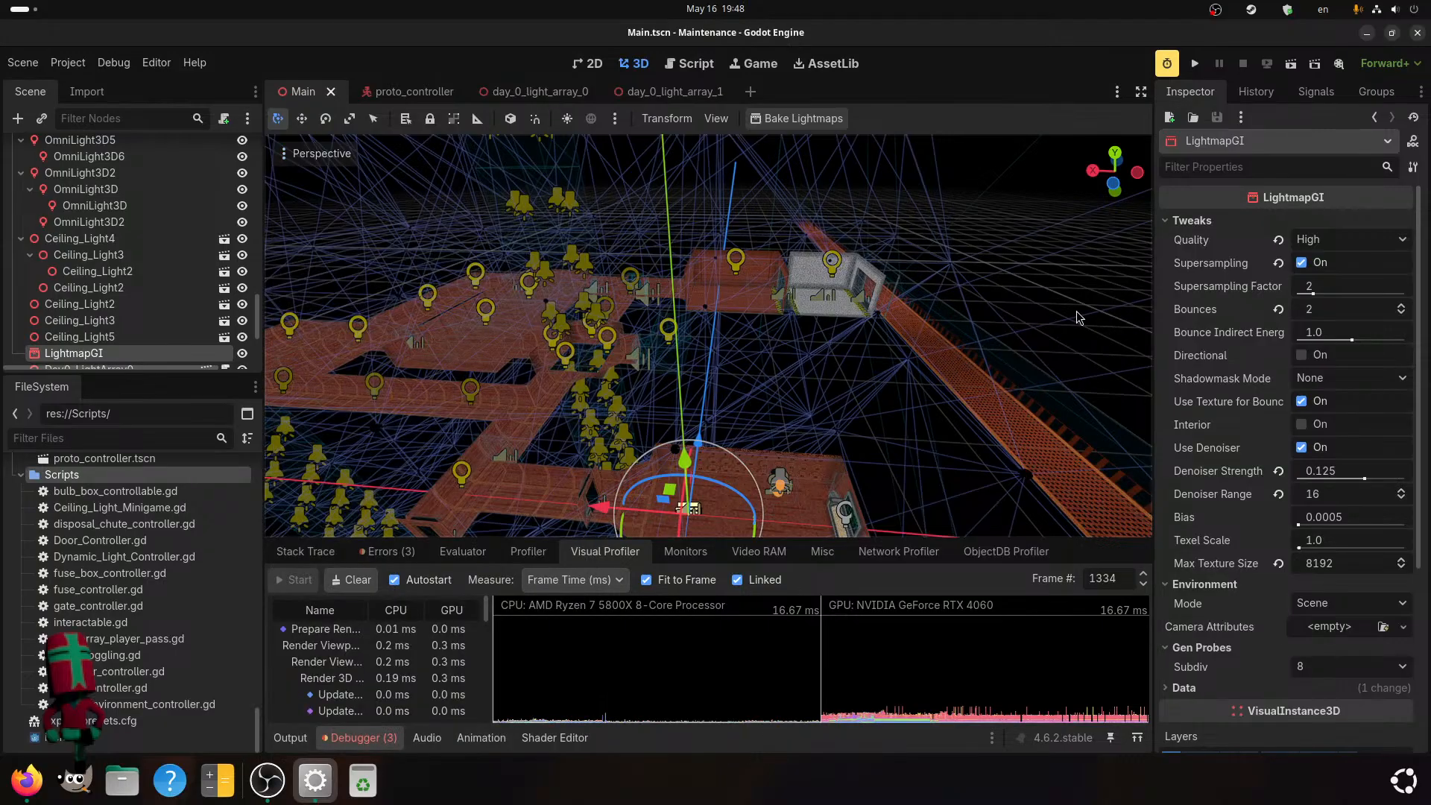
Examine the level's geometry in the unshaded view, from the numbered wall and console room to the surrounding corridors.
shift+middle_drag(887, 437, 880, 361)
scroll(557, 385, up, 4)
shift+middle_drag(557, 384, 546, 350)
scroll(549, 346, up, 2)
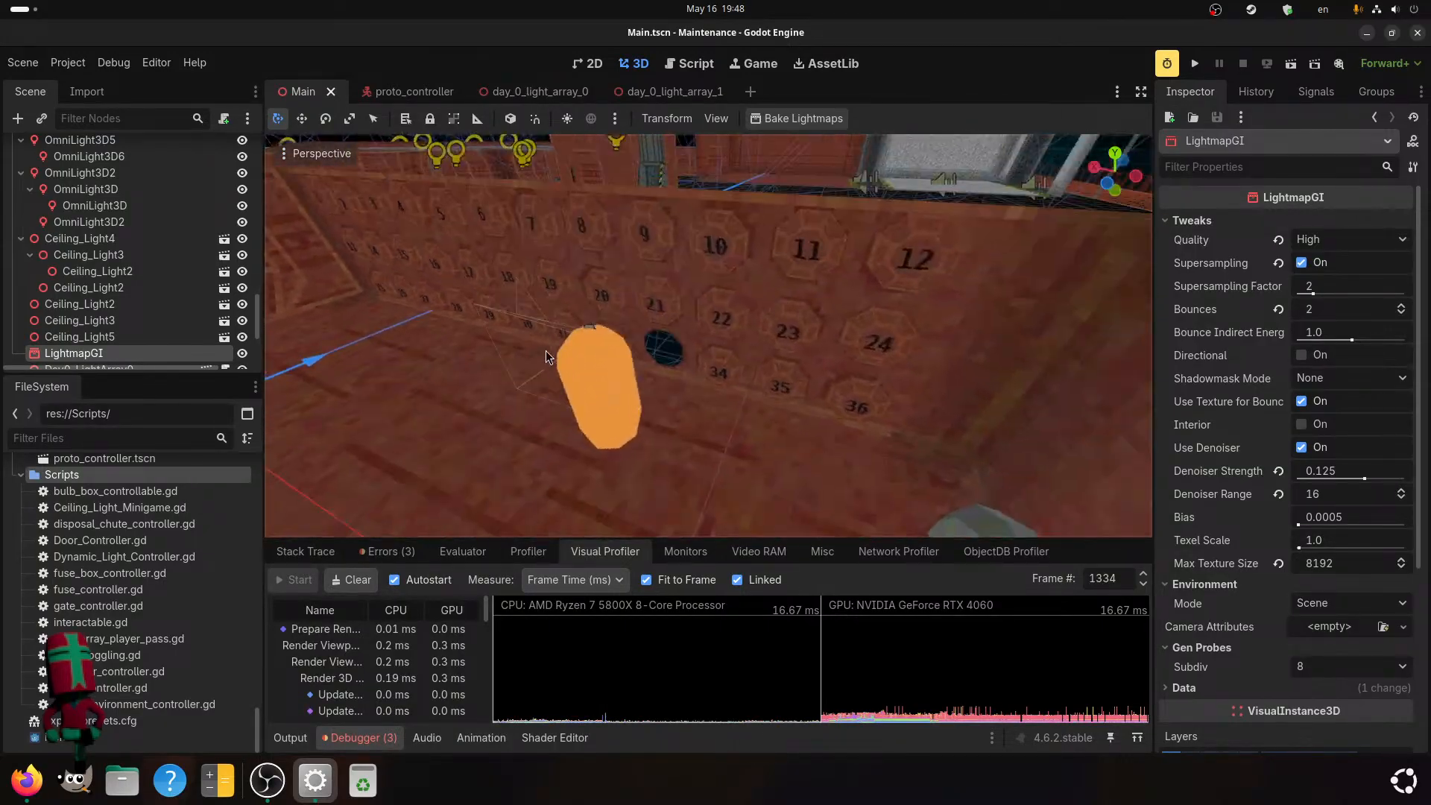
scroll(860, 460, down, 2)
middle_drag(734, 464, 590, 196)
scroll(806, 221, up, 6)
scroll(804, 227, up, 5)
scroll(580, 165, down, 10)
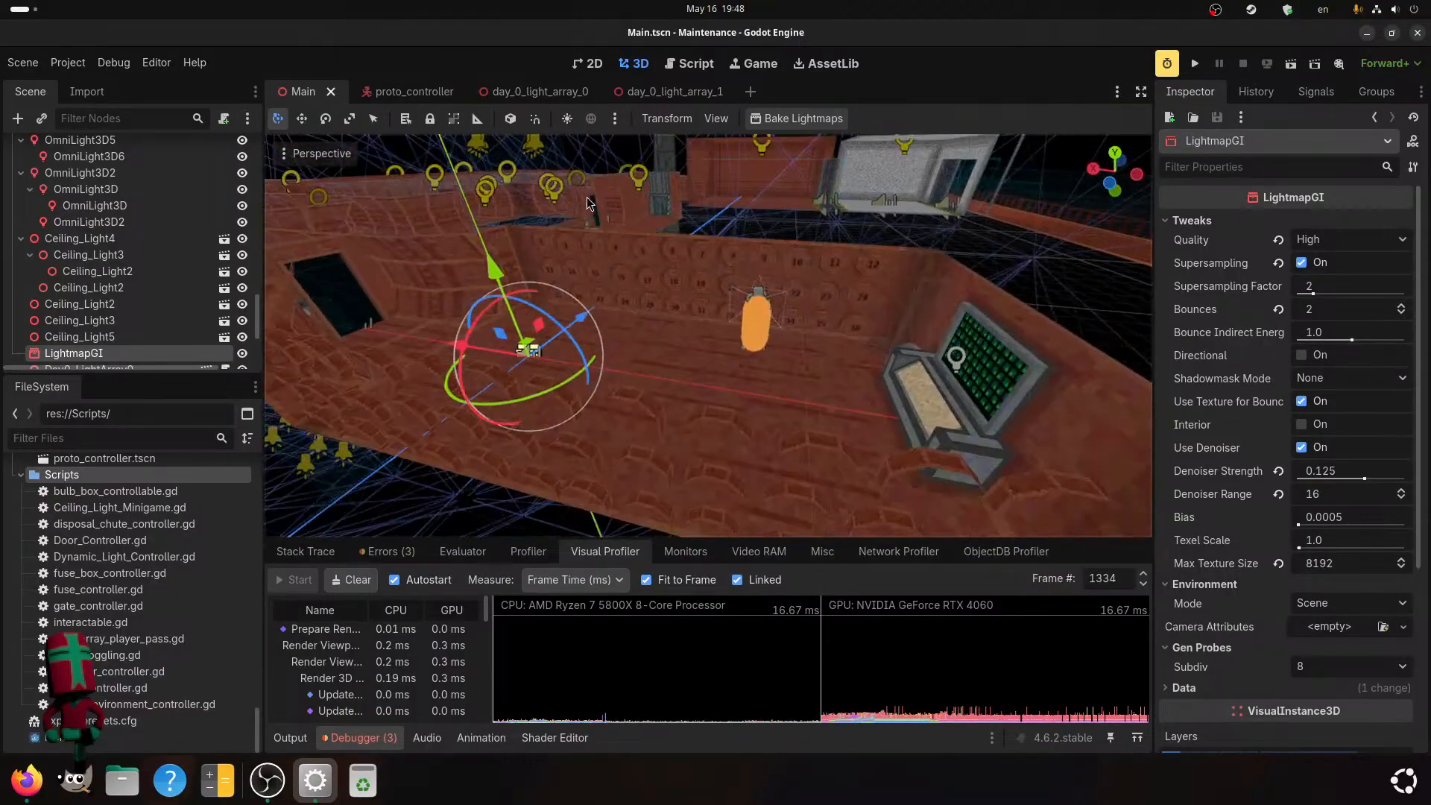
scroll(829, 277, up, 6)
scroll(807, 283, down, 2)
mouse_move(807, 281)
middle_down()
mouse_move(780, 279)
mouse_move(798, 282)
middle_up()
scroll(788, 278, down, 2)
scroll(799, 278, up, 4)
scroll(797, 280, down, 2)
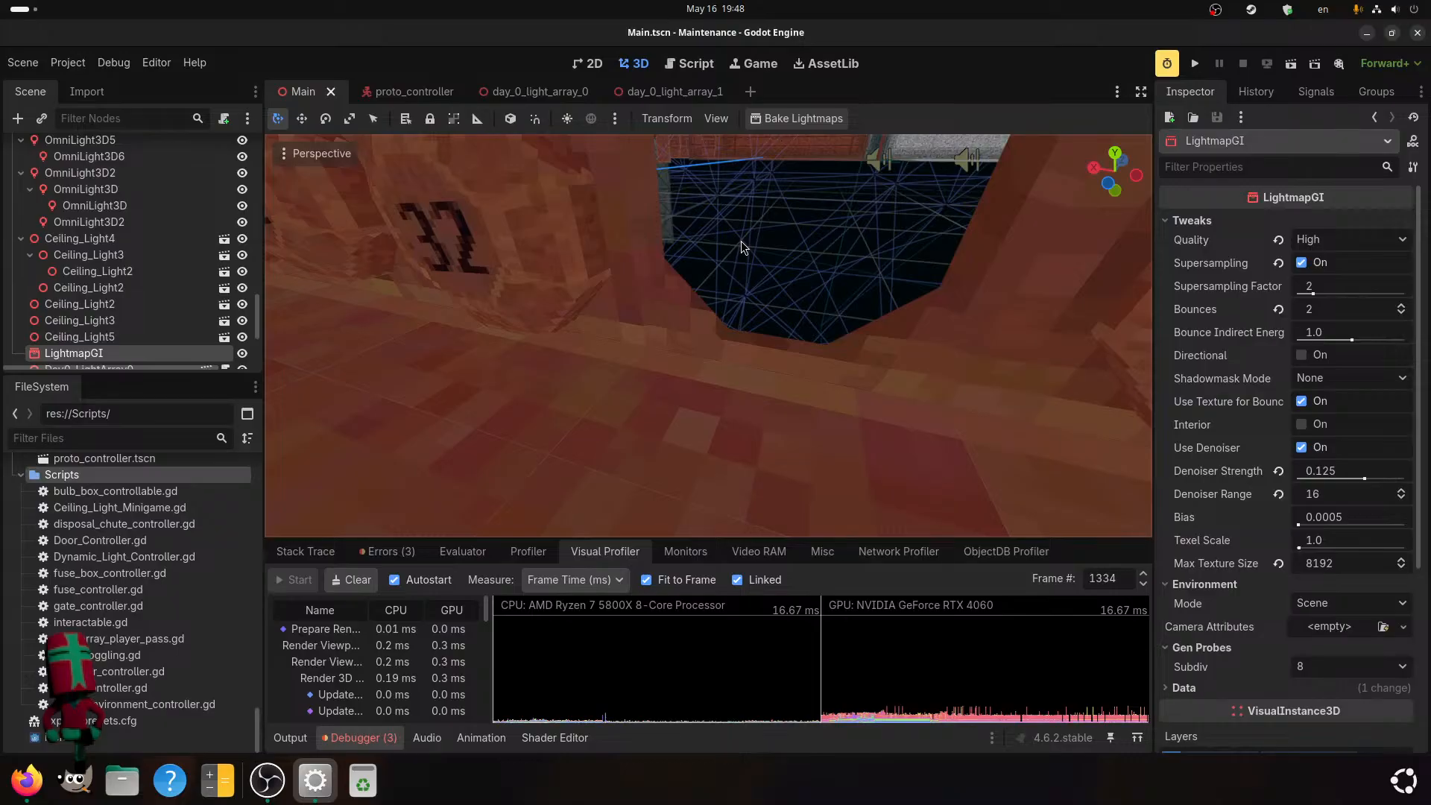
scroll(741, 240, down, 10)
middle_drag(751, 284, 689, 307)
scroll(689, 307, down, 3)
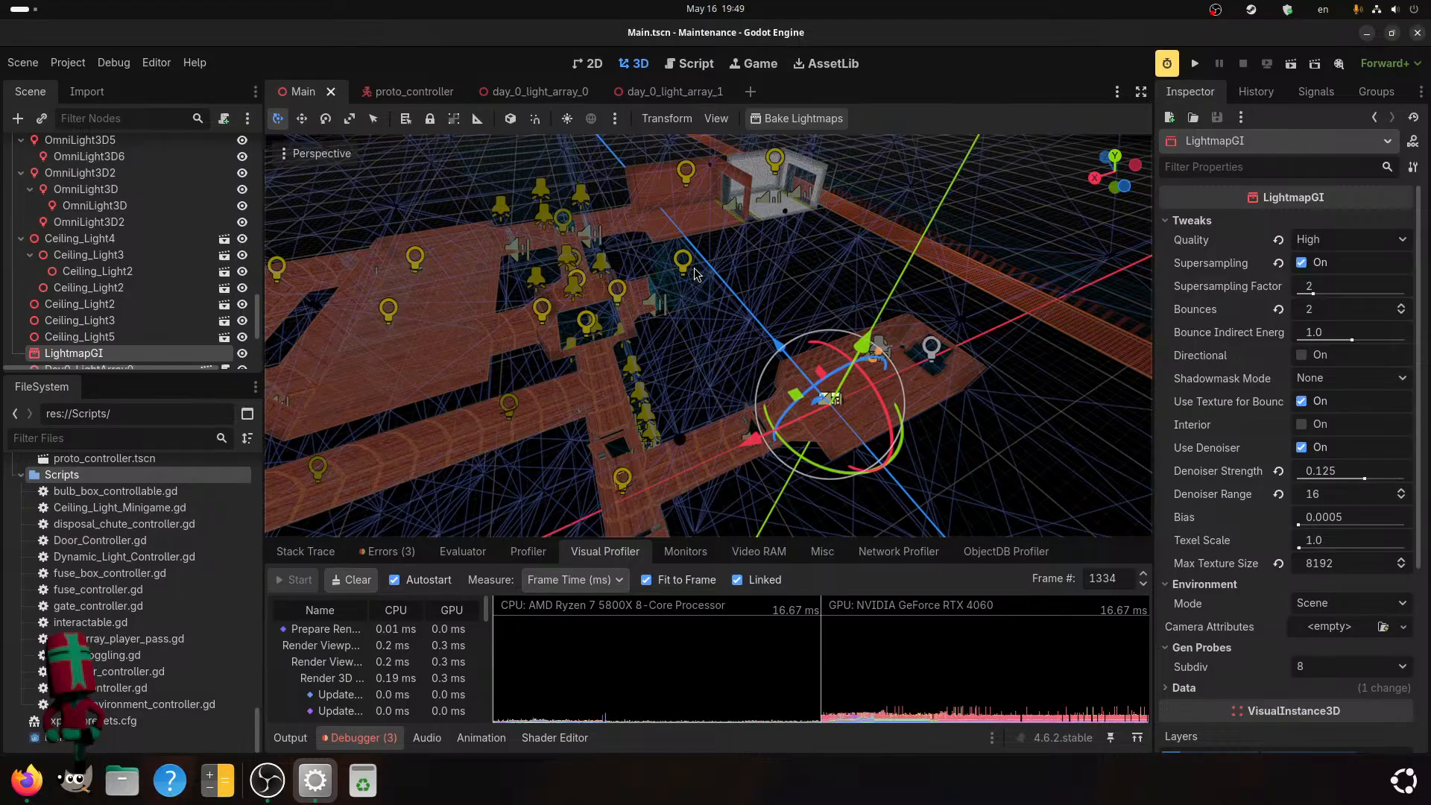
scroll(819, 287, up, 6)
middle_drag(815, 322, 759, 293)
scroll(734, 291, down, 2)
scroll(732, 265, down, 2)
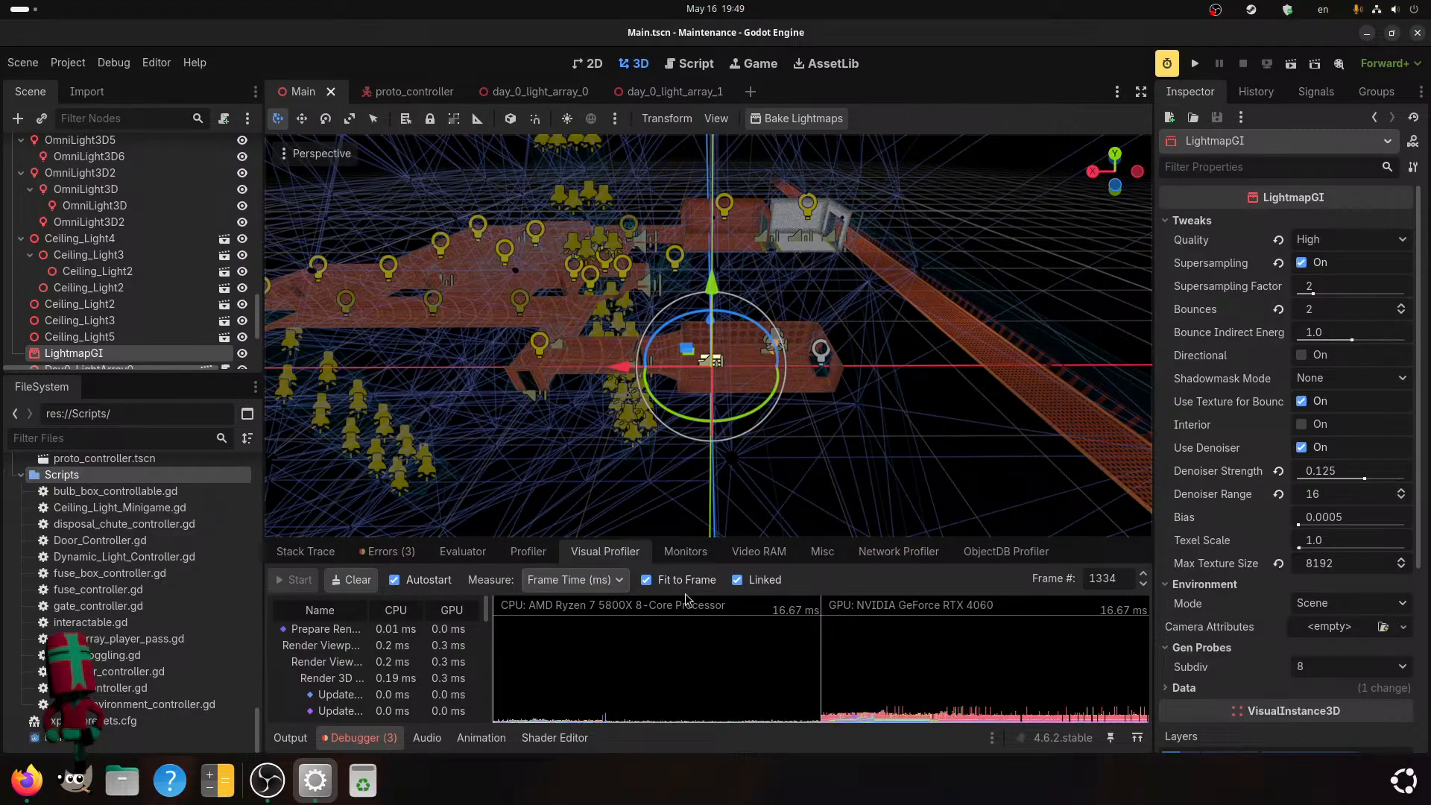
Turn off Fit to Frame for the Visual Profiler graphs and widen the list of render passes.
click(652, 579)
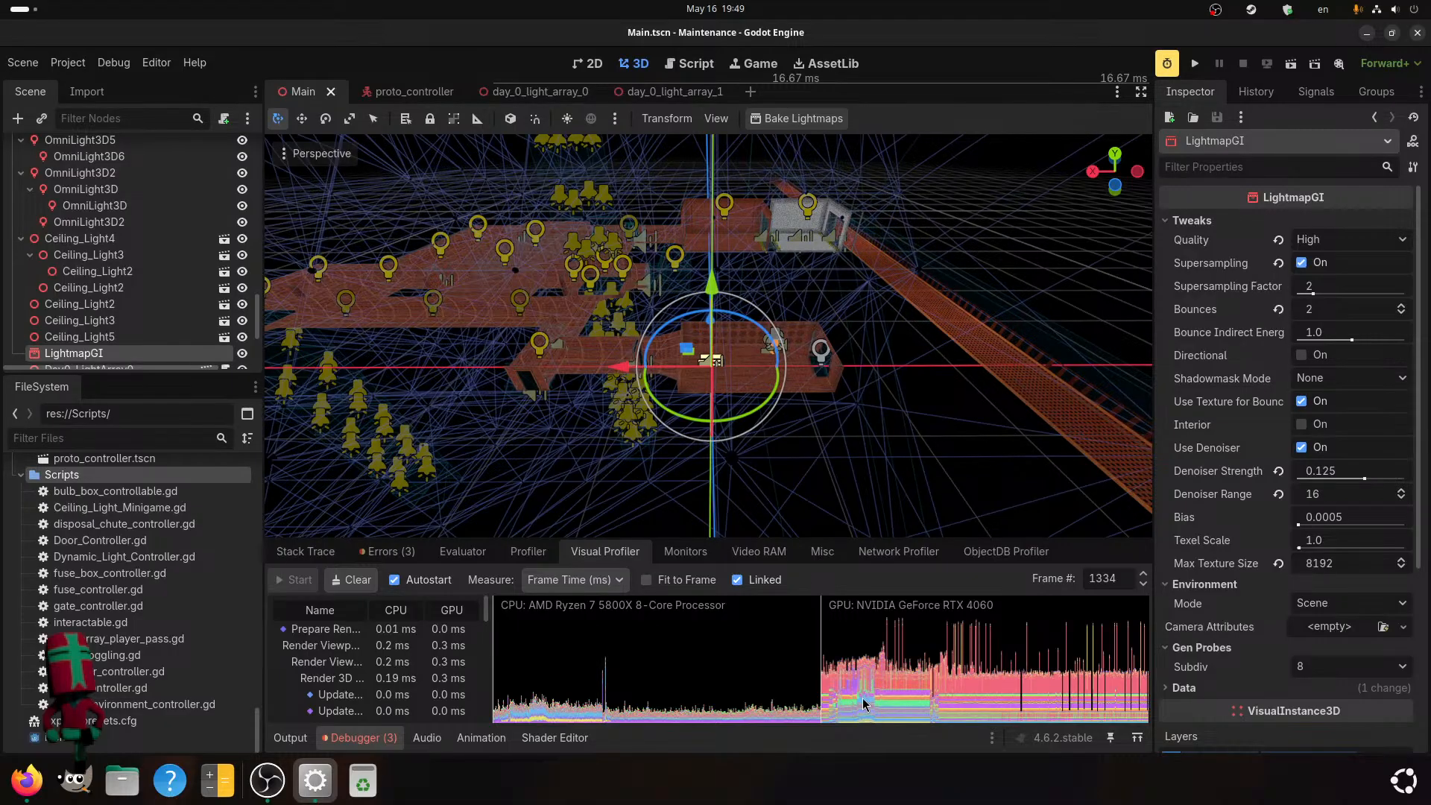
click(950, 635)
click(738, 581)
click(737, 581)
click(738, 581)
click(738, 580)
drag(489, 610, 533, 612)
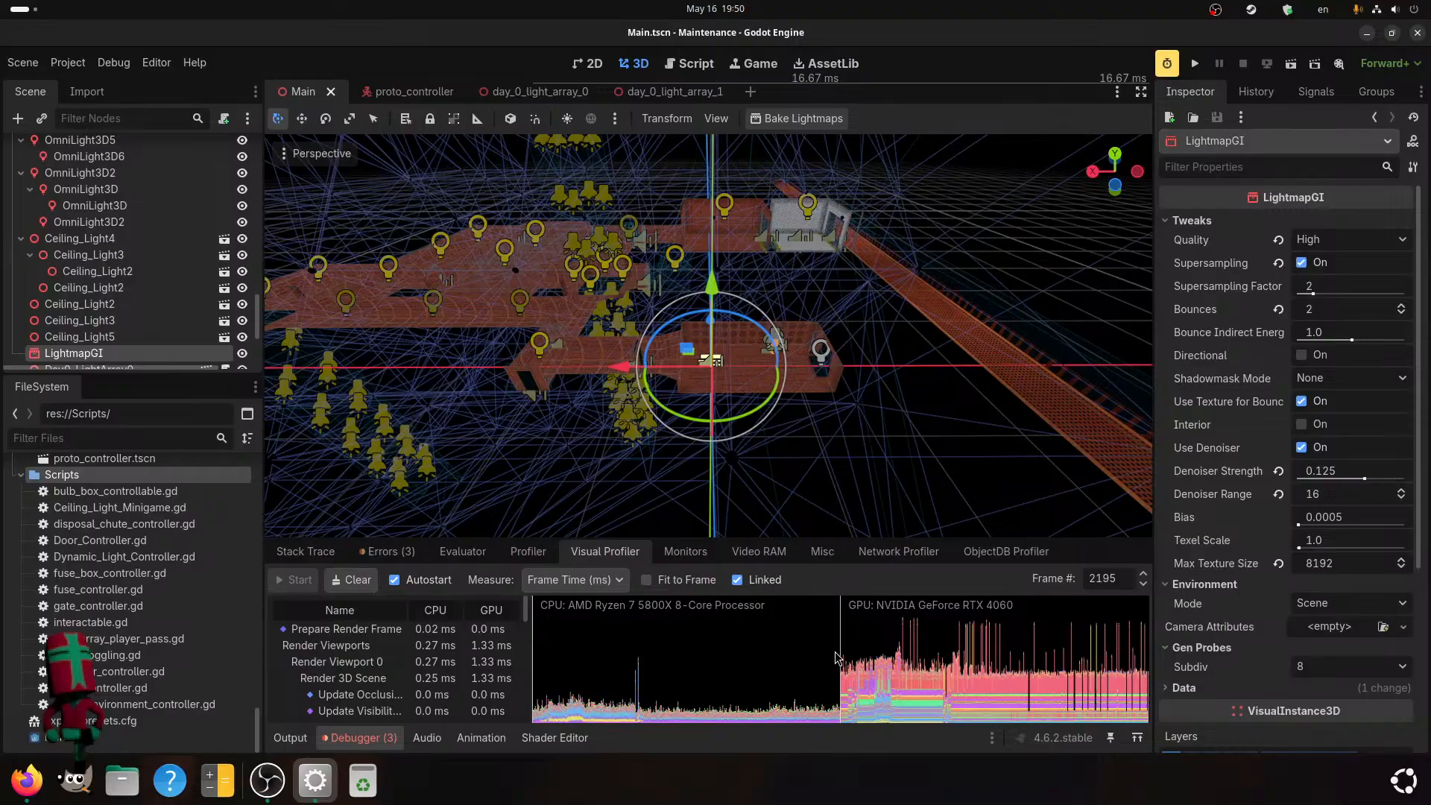
Inspect which render passes take GPU time at different frames, including the sky, opaque and FSR2 passes.
click(900, 676)
drag(899, 672, 865, 704)
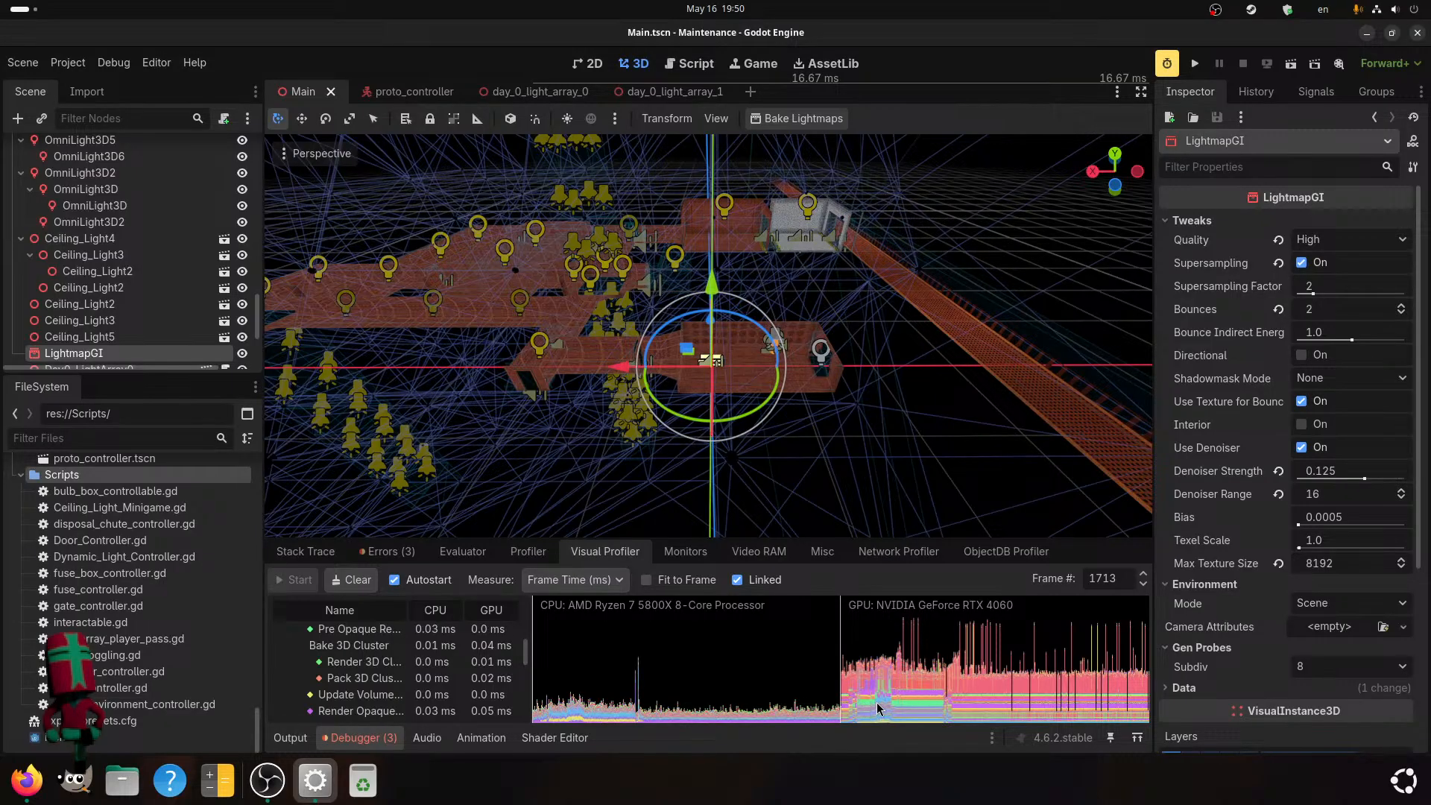
click(929, 686)
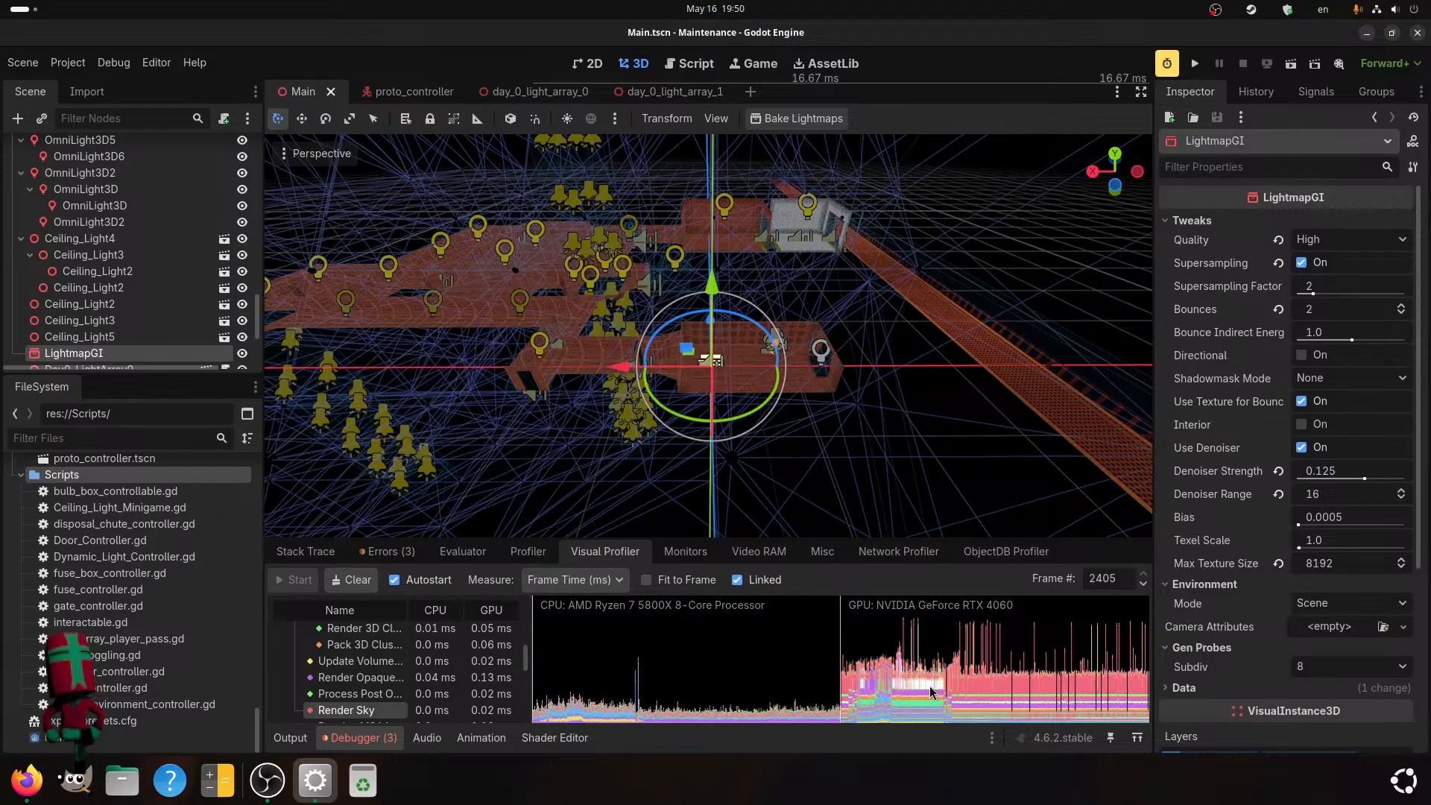
click(981, 685)
click(977, 686)
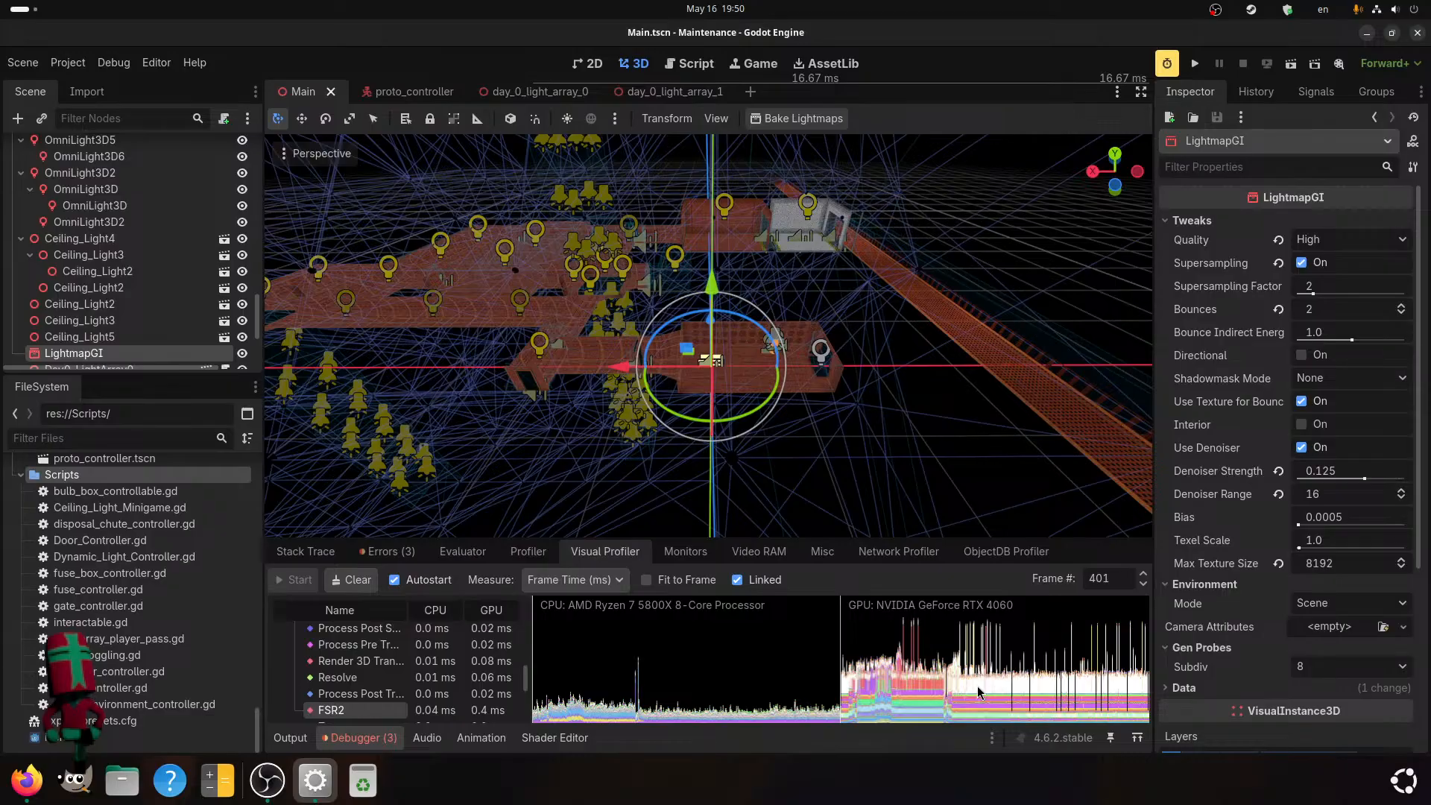
click(973, 689)
click(971, 704)
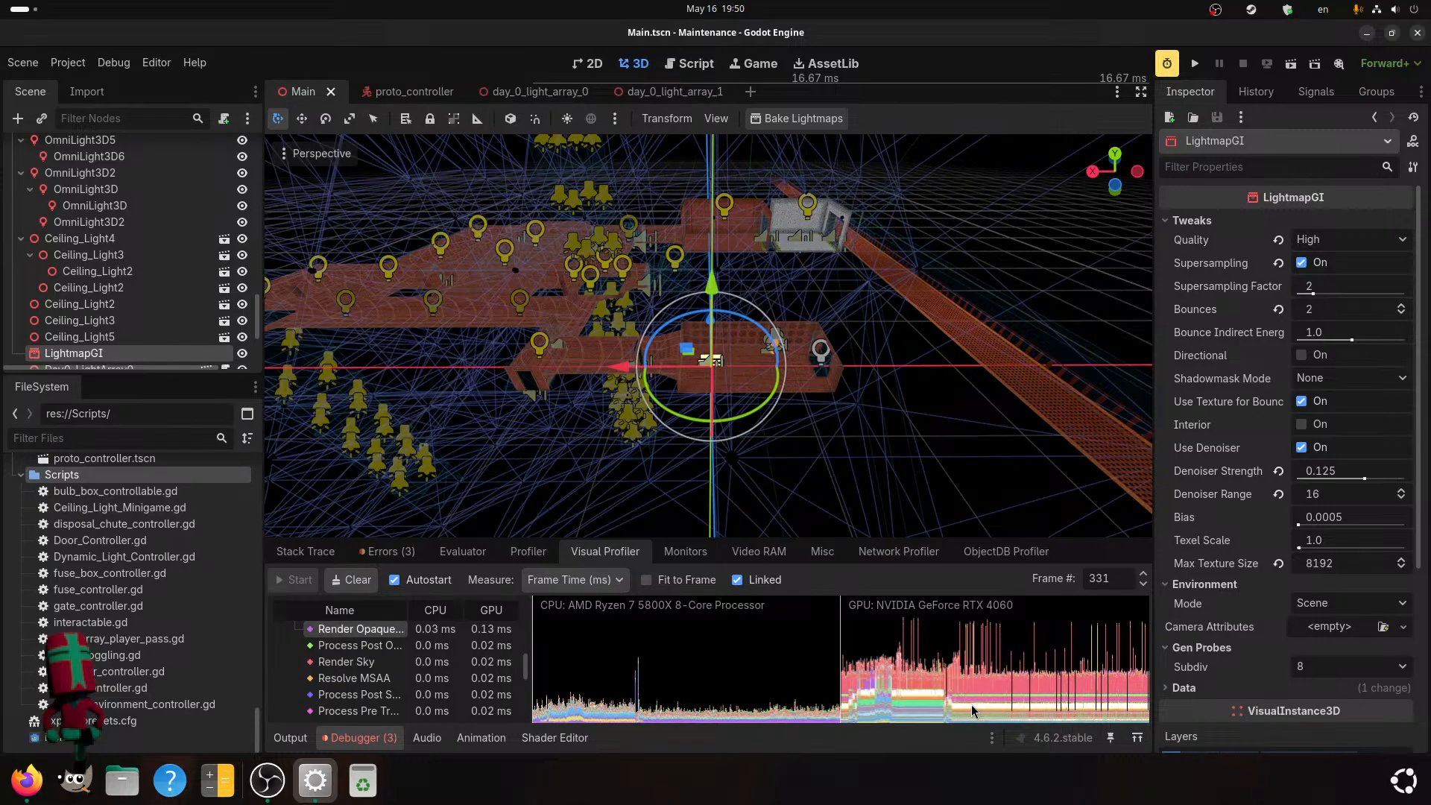
Disable Use Nearest Mipmap Filter in the project's rendering texture settings.
click(67, 64)
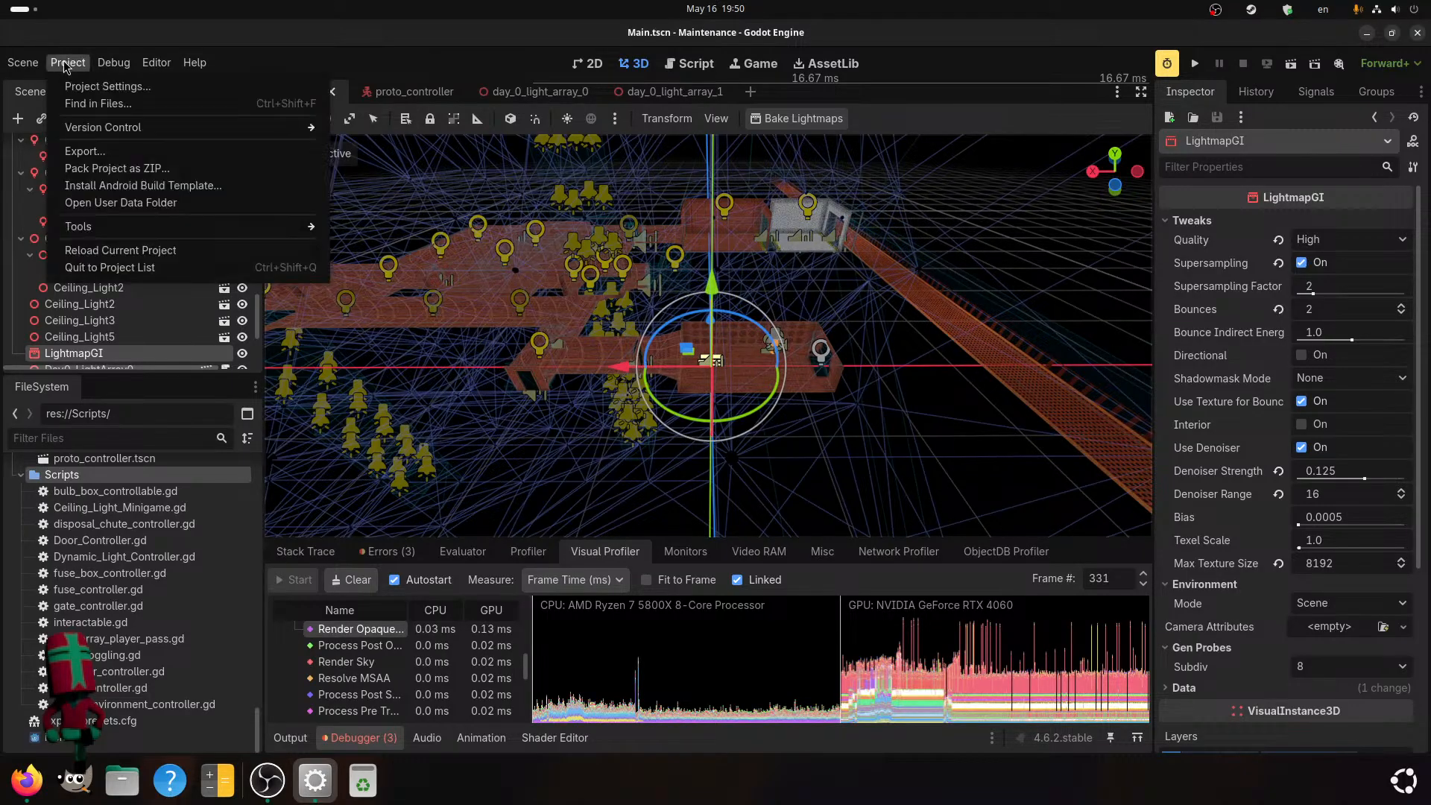
click(102, 86)
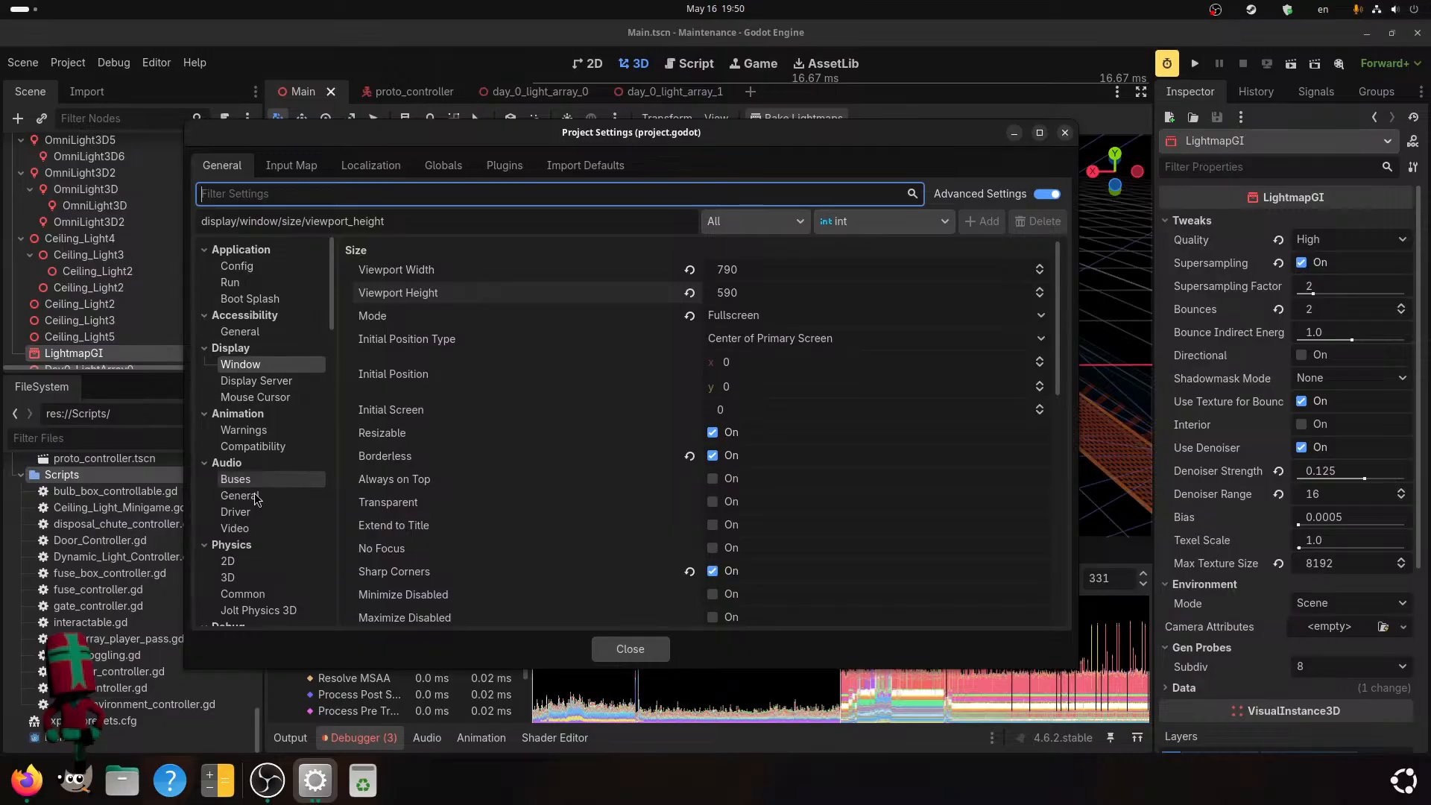
scroll(261, 463, down, 6)
scroll(264, 549, down, 6)
scroll(260, 529, up, 5)
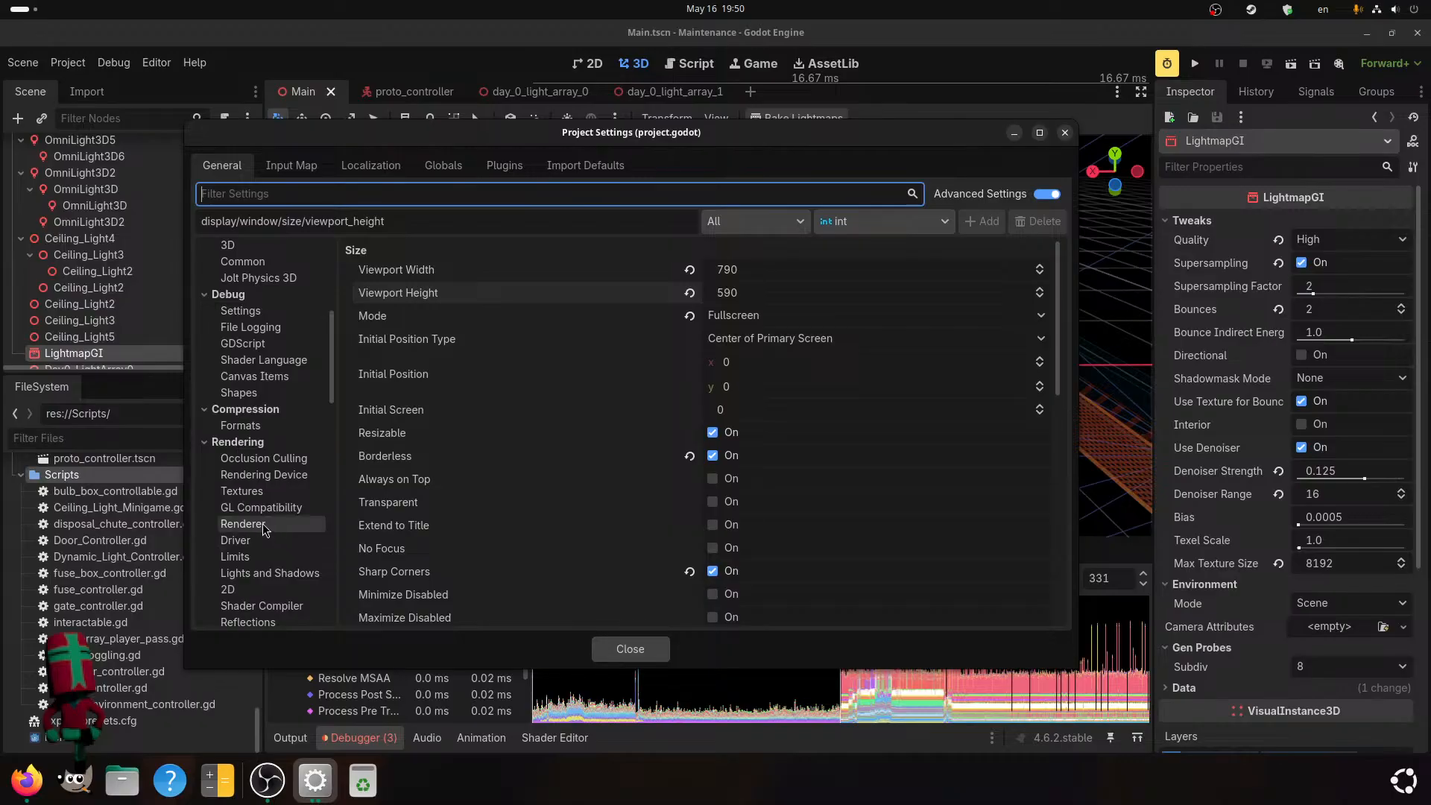
click(263, 523)
click(265, 460)
click(265, 475)
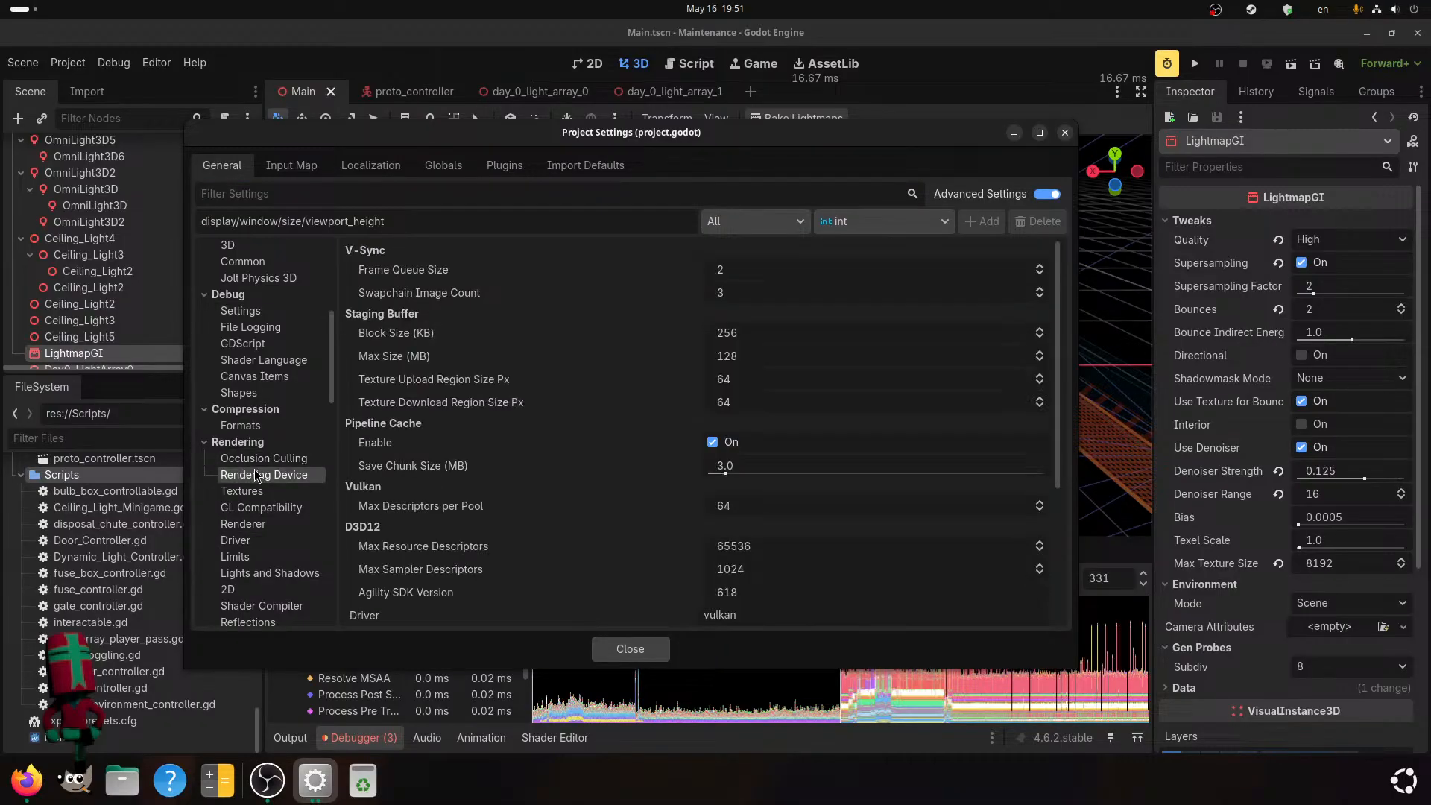
click(249, 491)
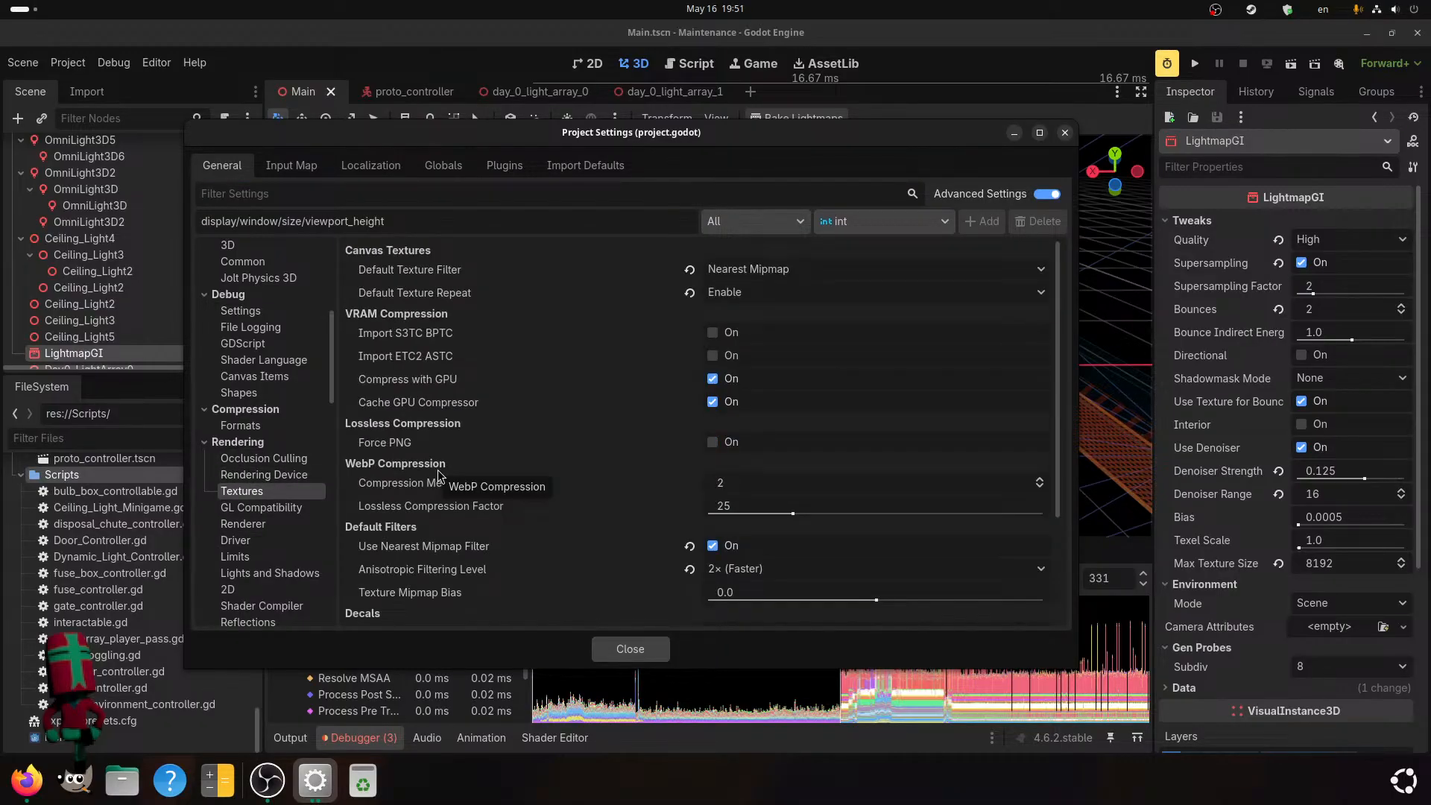
scroll(438, 476, down, 3)
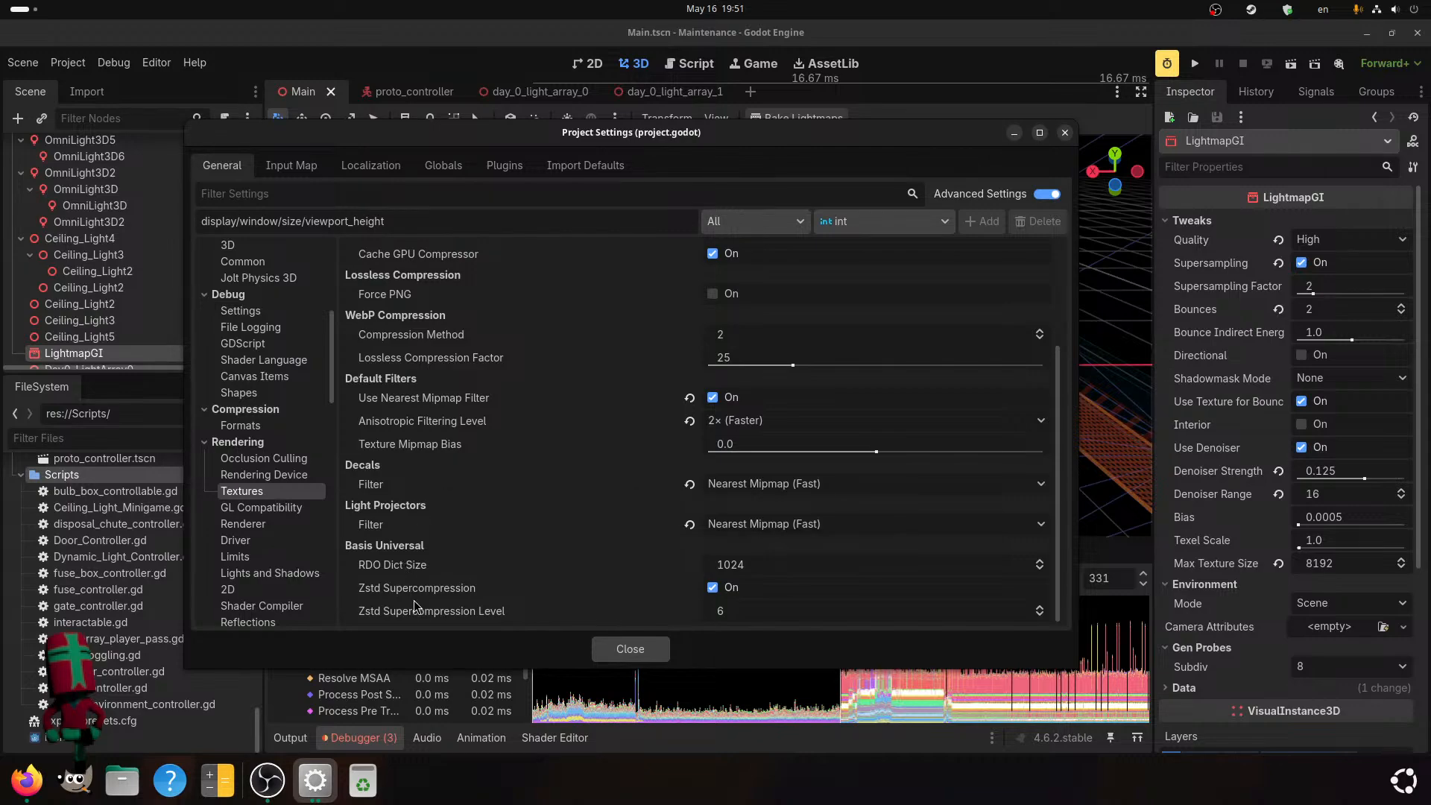
click(701, 397)
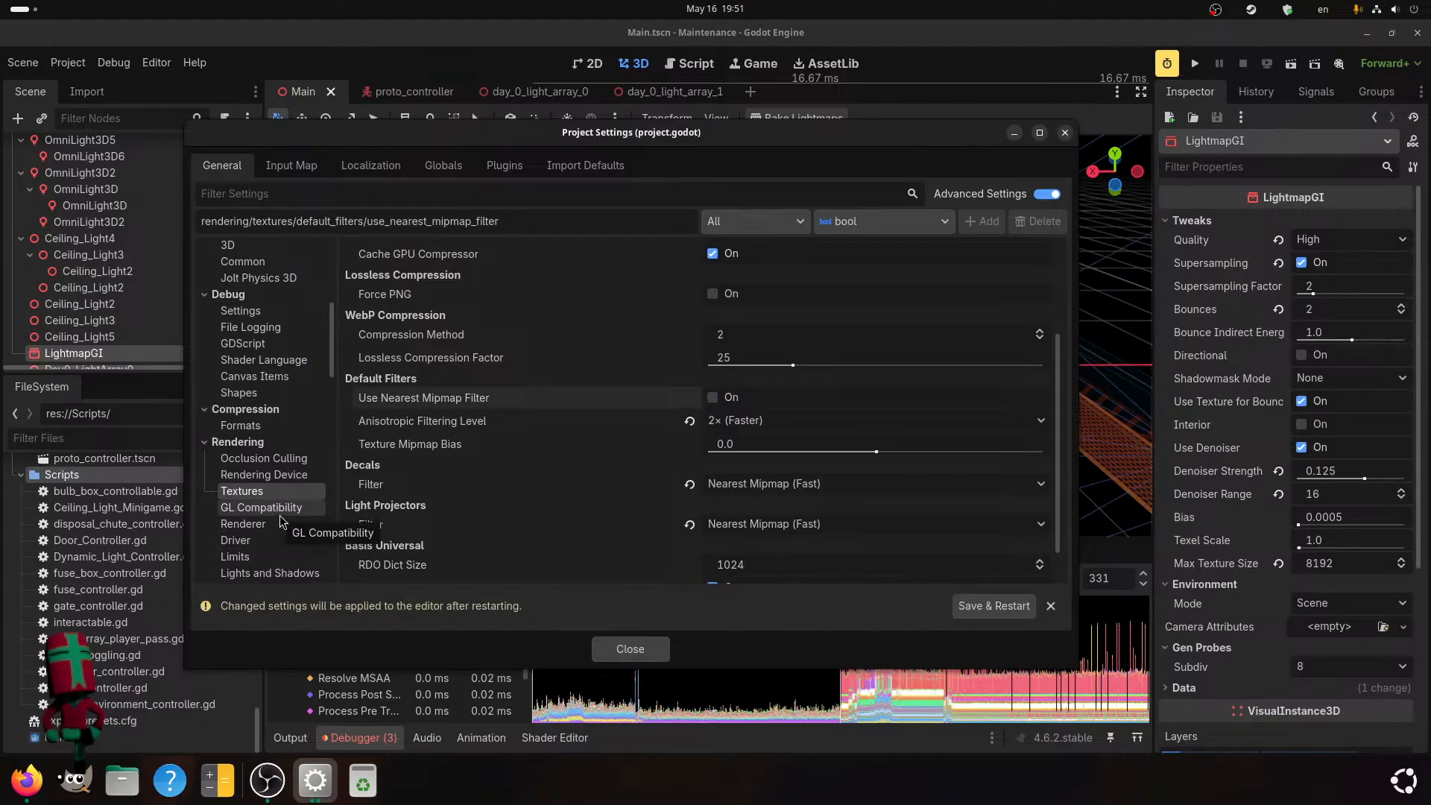
Review the display window settings, set the 3D scaling mode to Bilinear (Fastest), and save and restart the editor.
scroll(281, 521, up, 5)
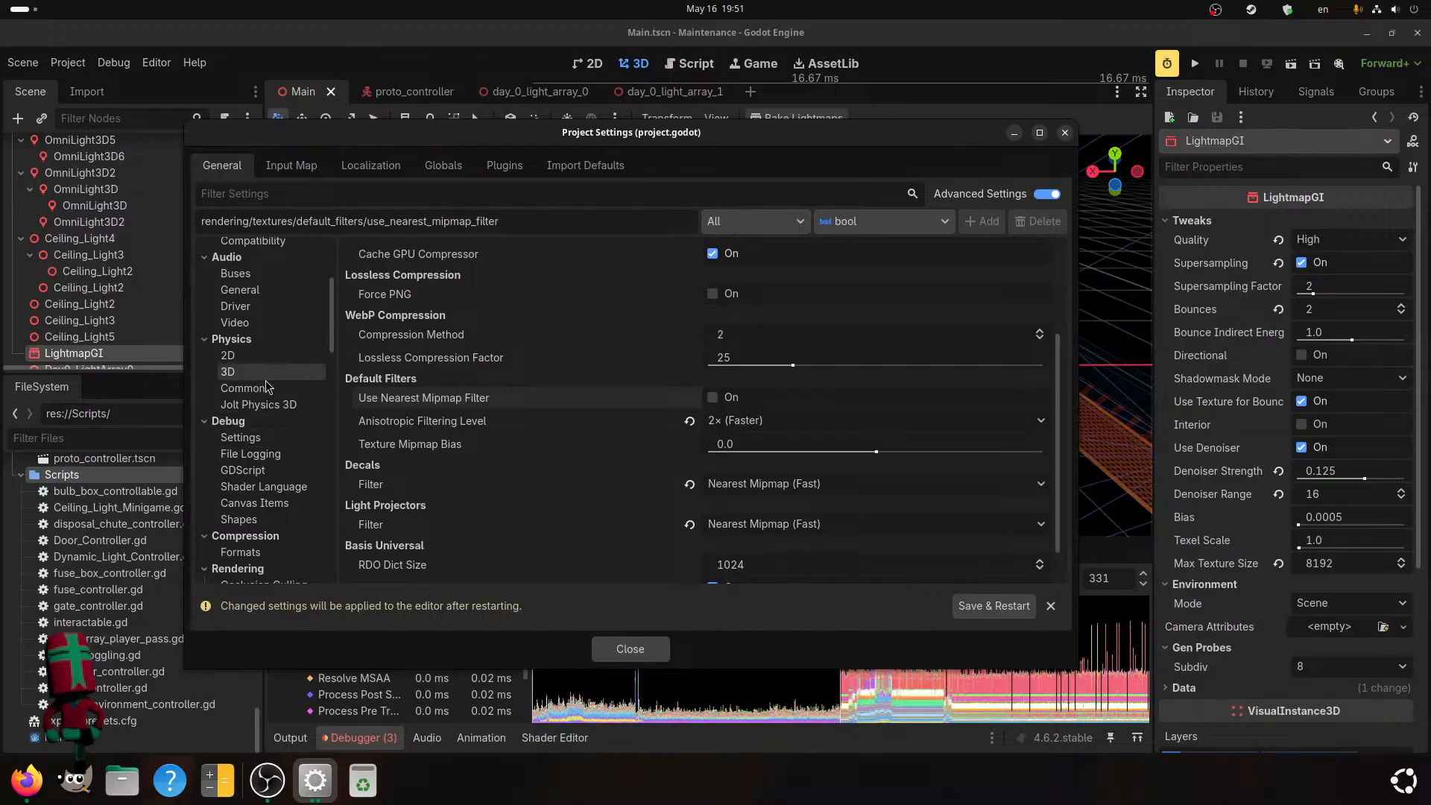
scroll(267, 385, up, 2)
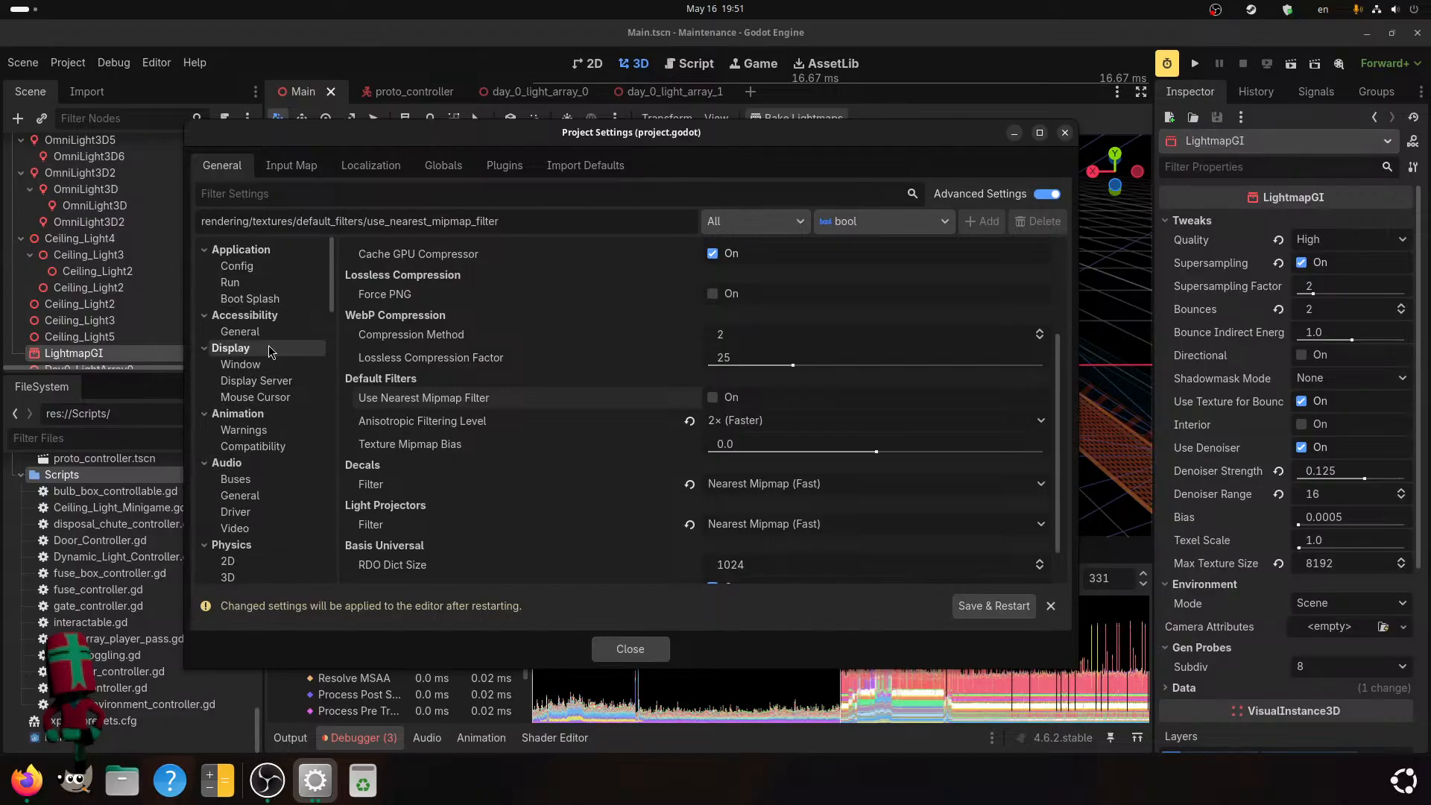
click(268, 365)
scroll(464, 486, down, 8)
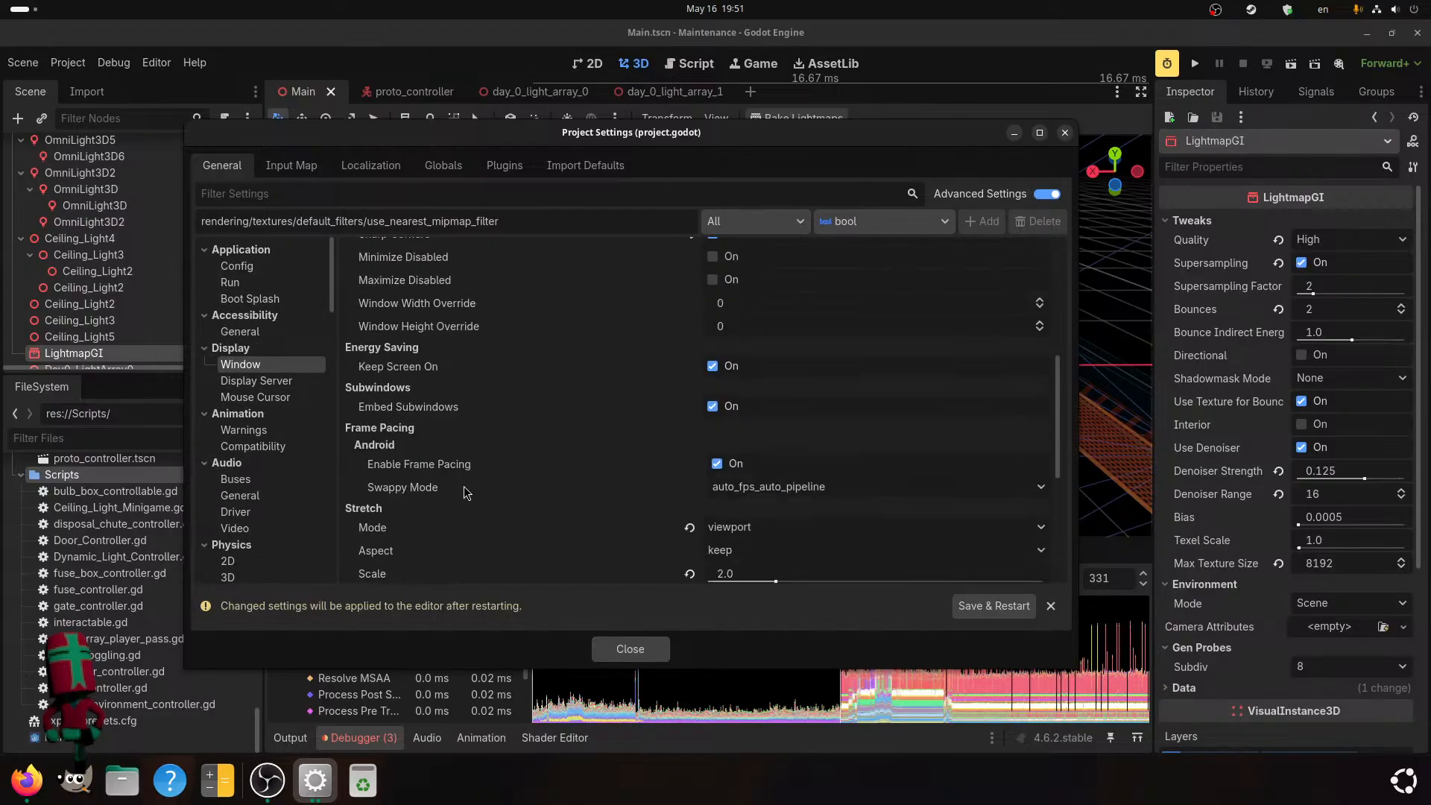
scroll(299, 481, down, 10)
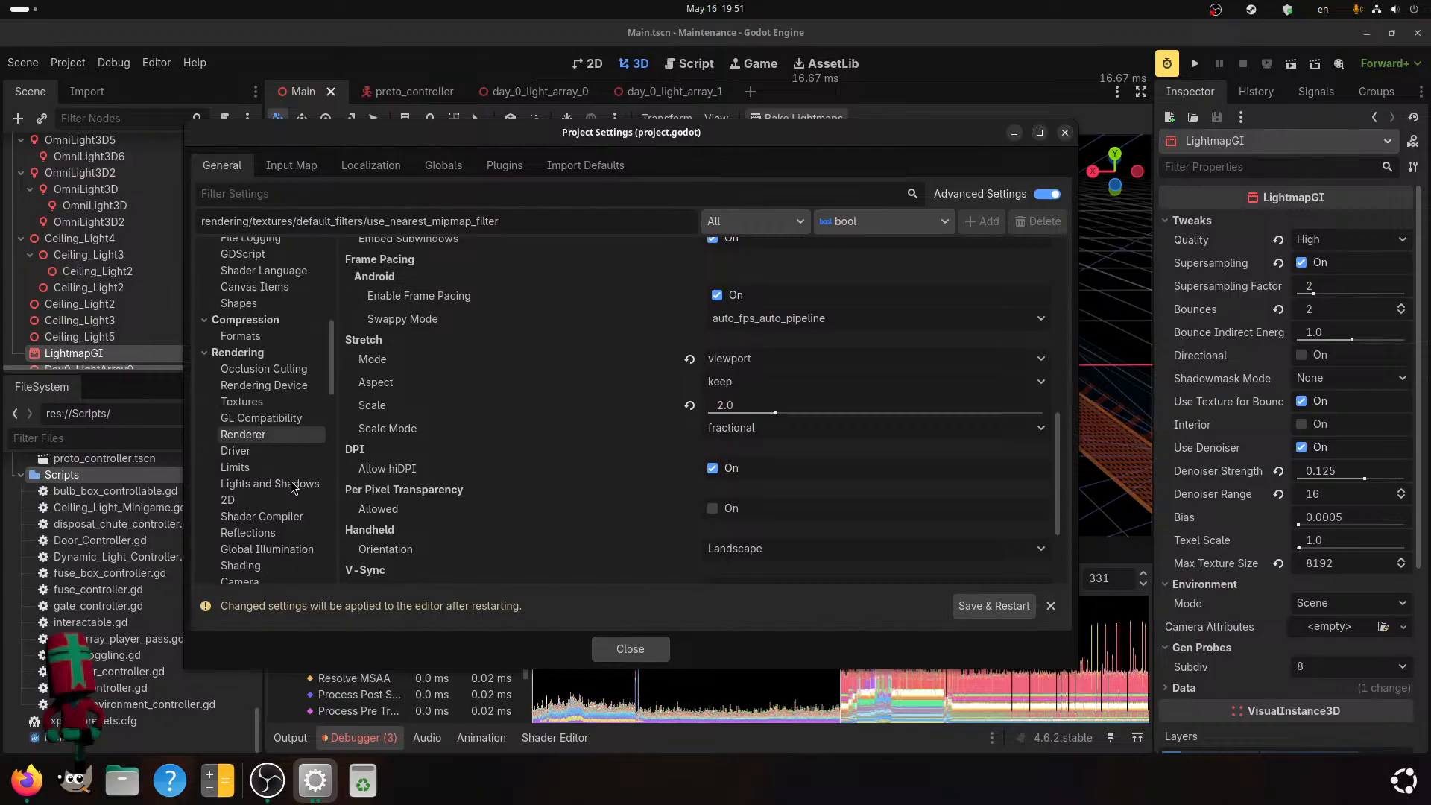
scroll(290, 480, down, 3)
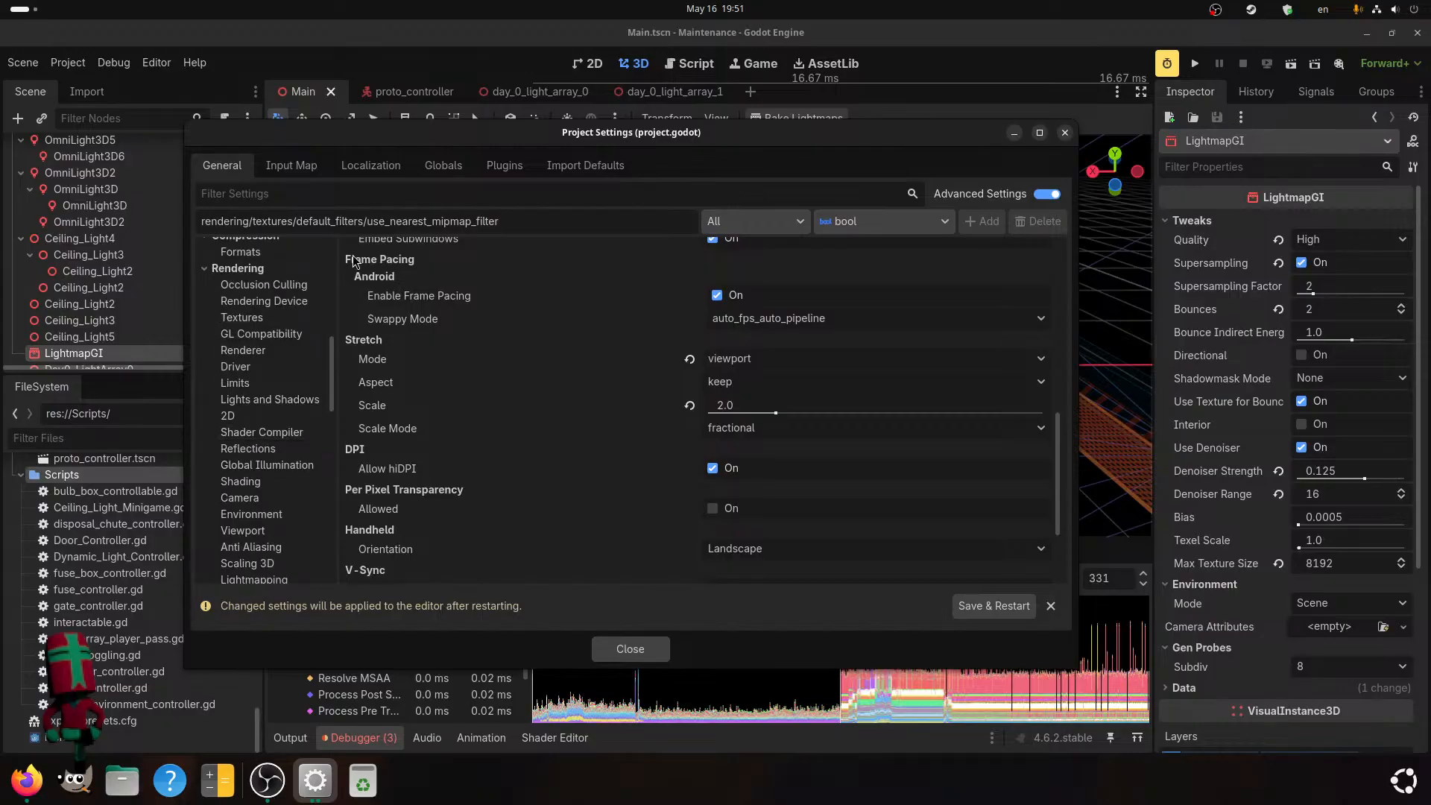
click(262, 557)
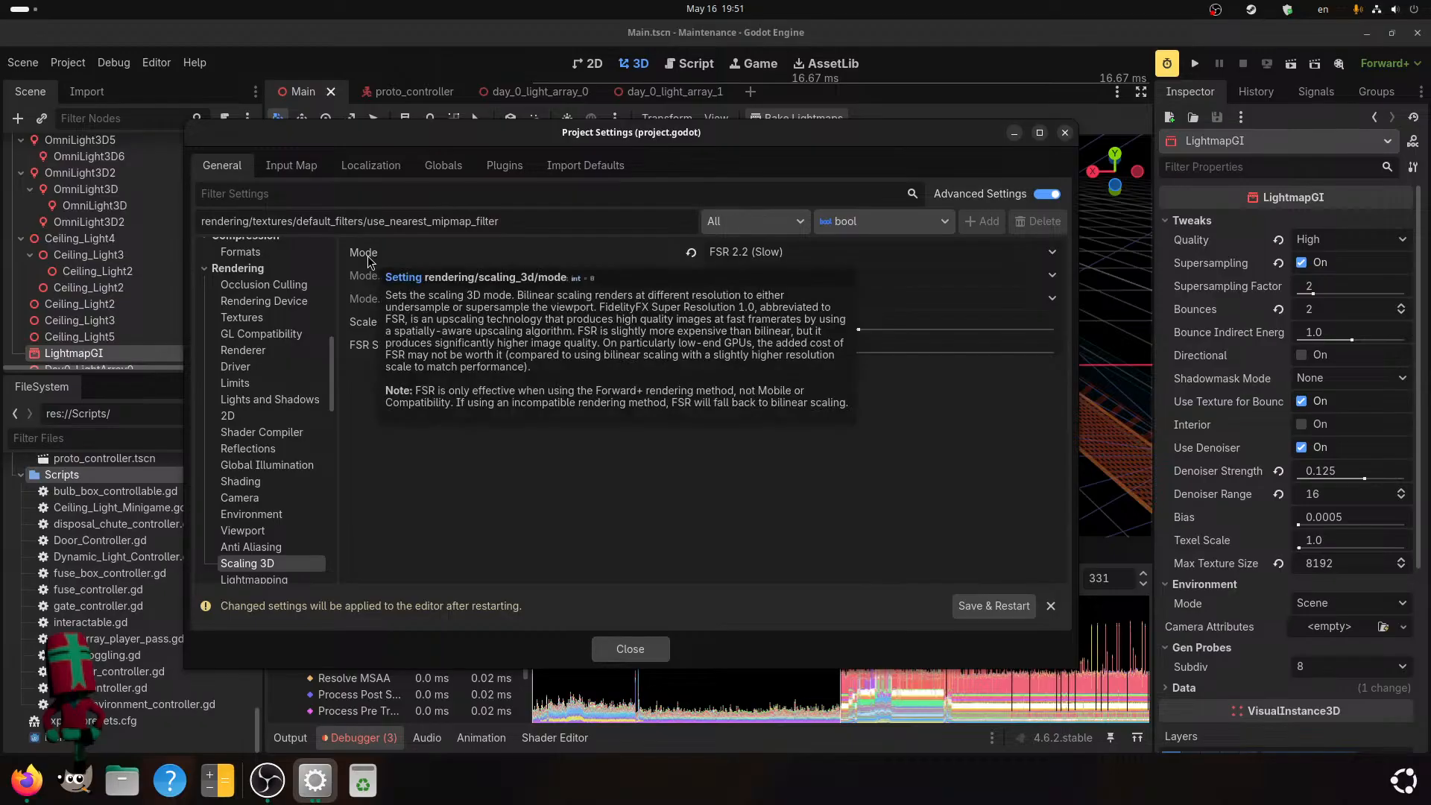
mouse_move(365, 252)
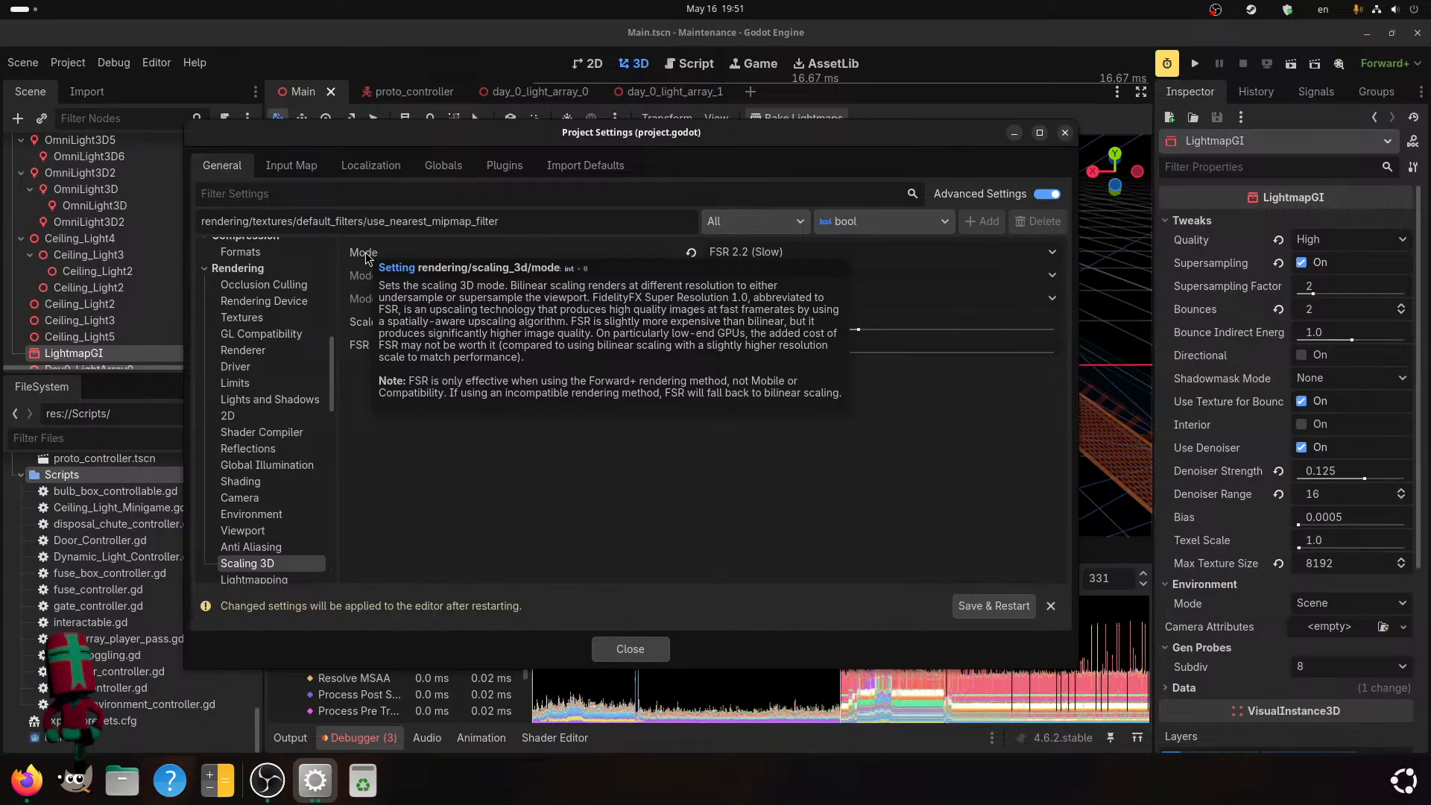
click(928, 254)
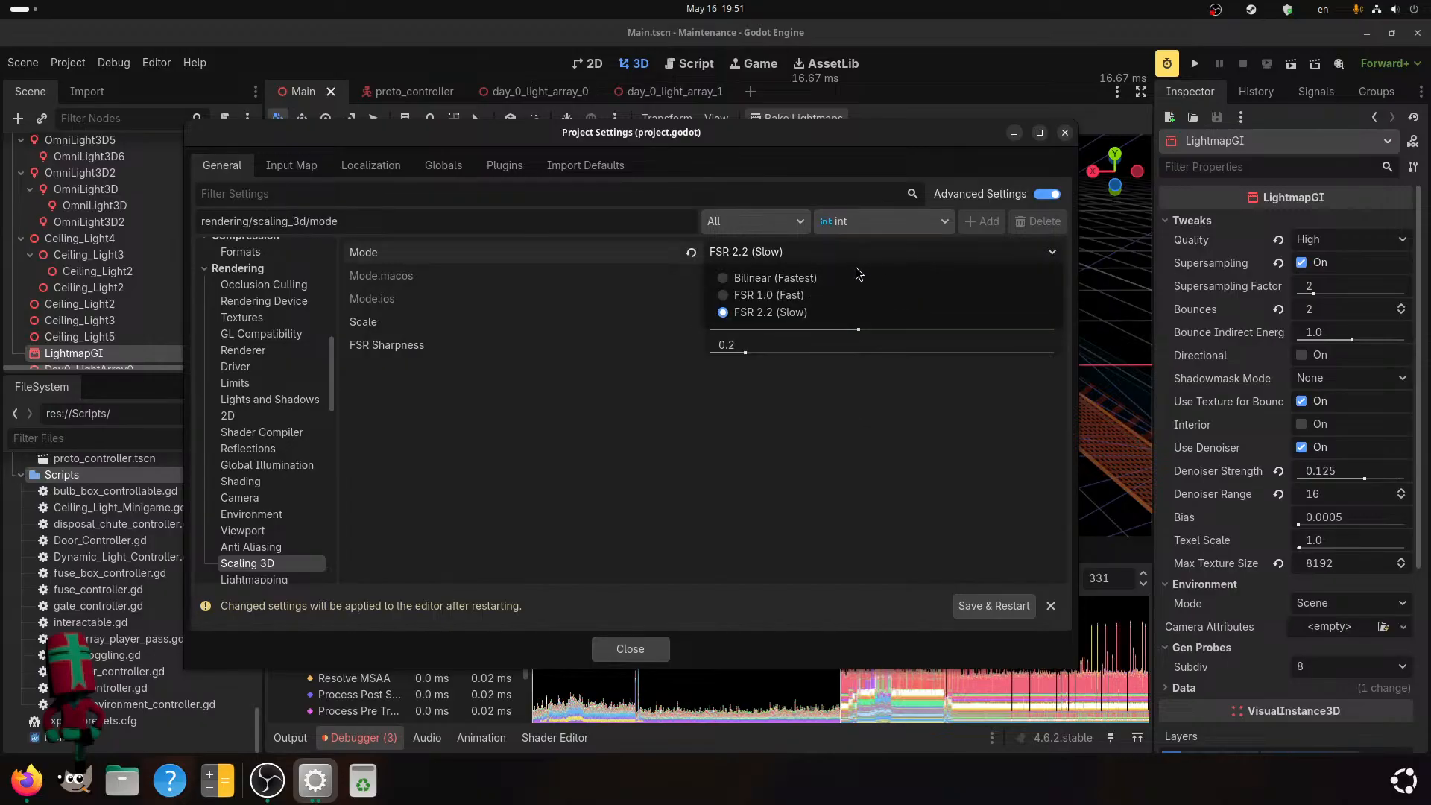
click(835, 276)
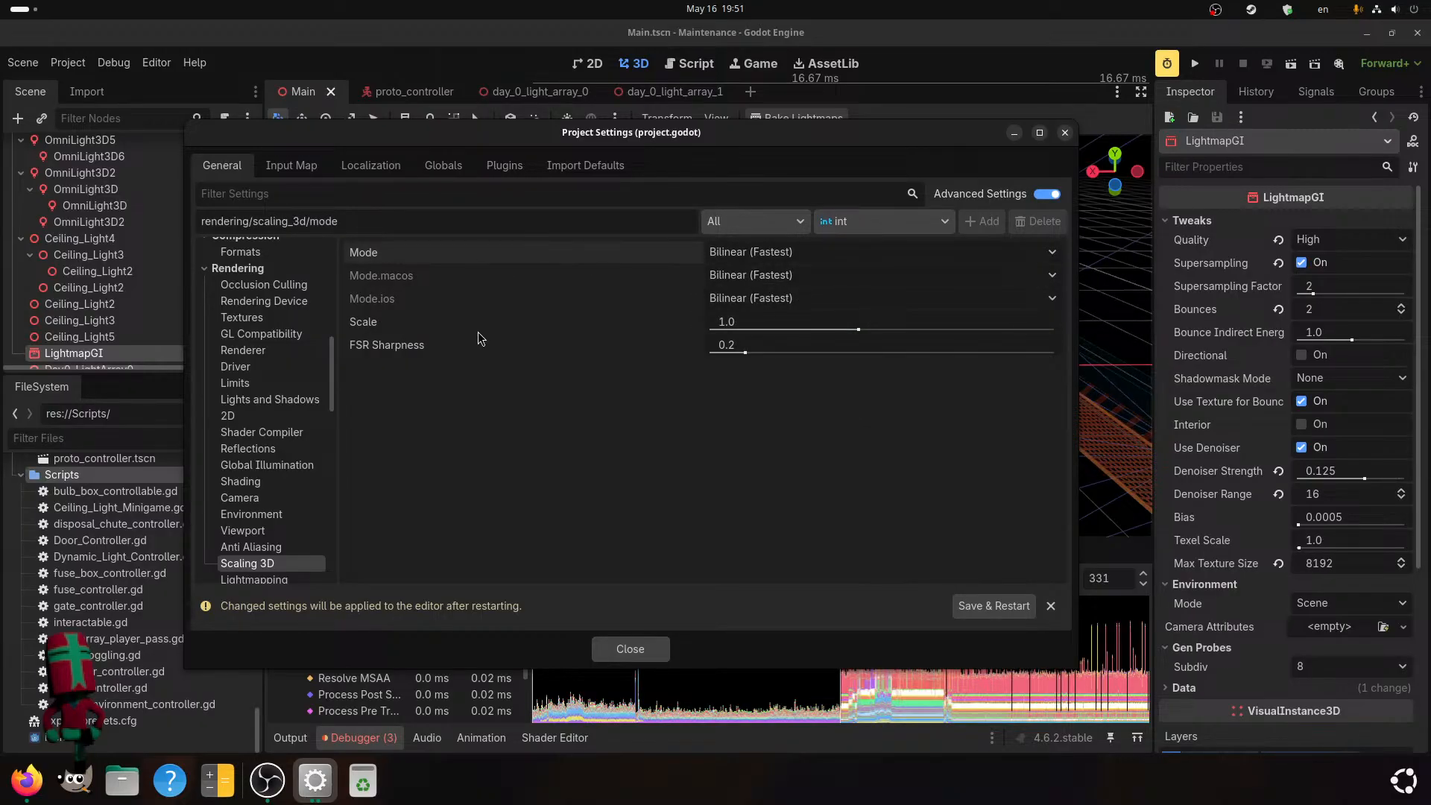
click(977, 604)
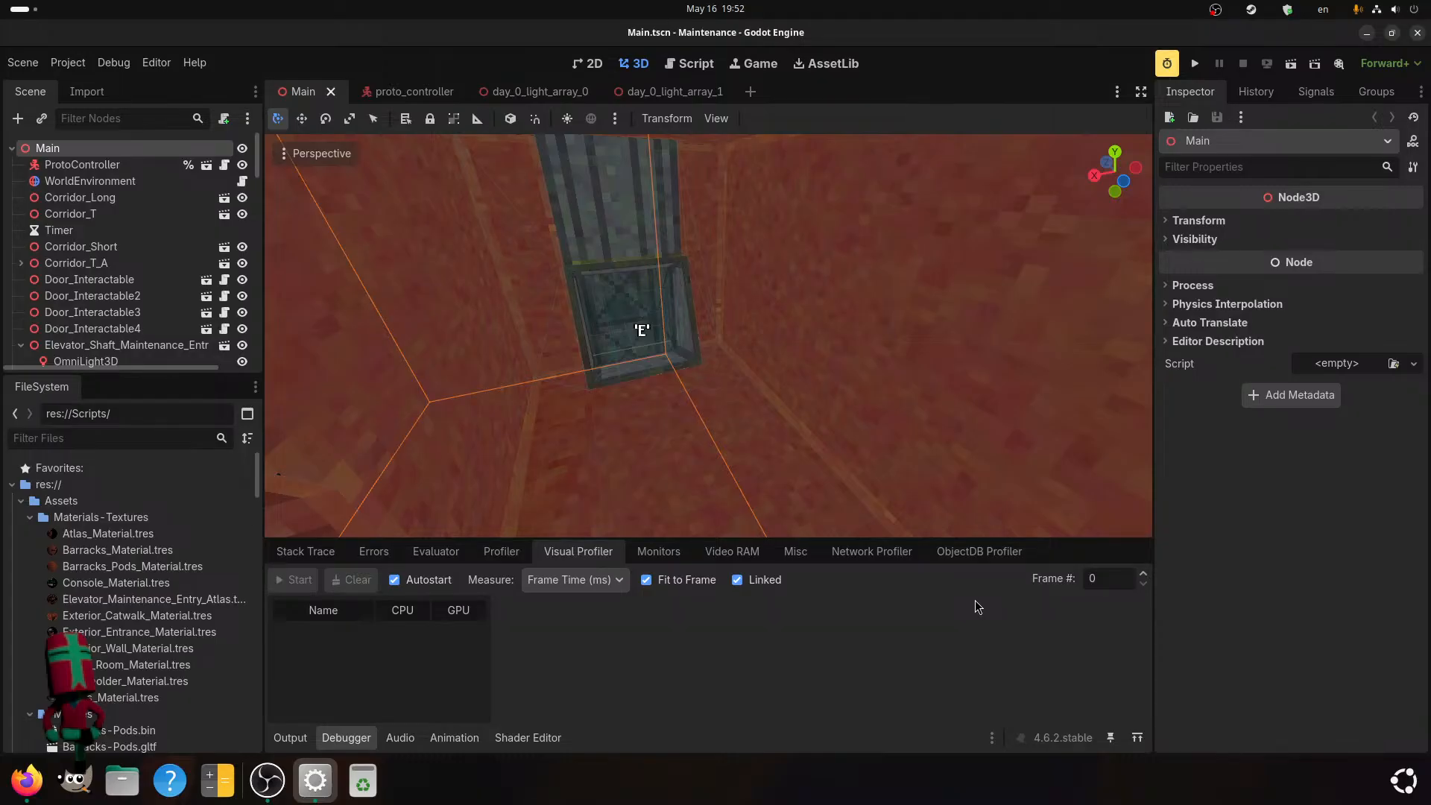
scroll(871, 372, down, 7)
scroll(871, 378, up, 7)
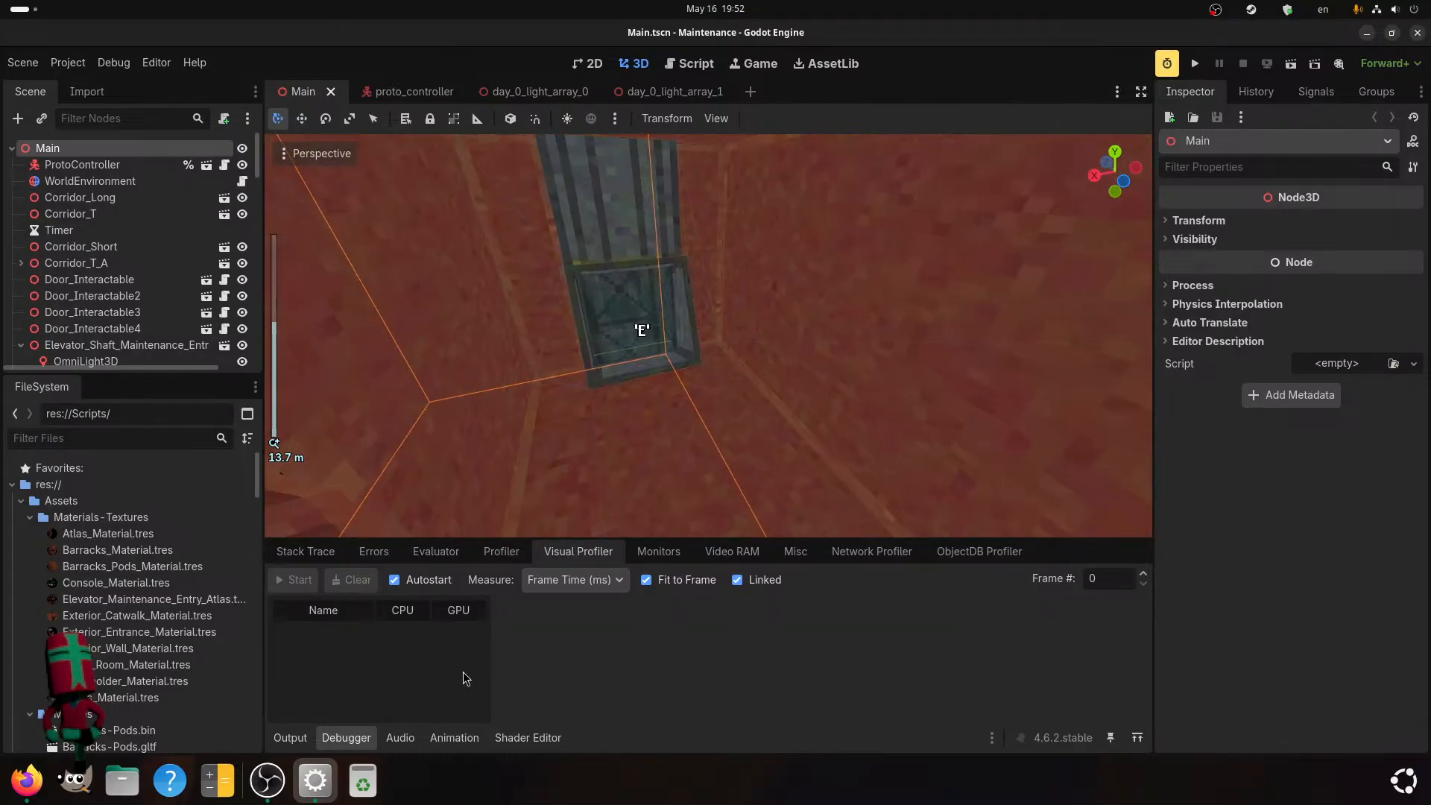
Switch to OBS Studio, move the avatar overlay higher up on the stream canvas, and return to the Godot editor.
click(268, 780)
click(430, 417)
drag(431, 417, 419, 229)
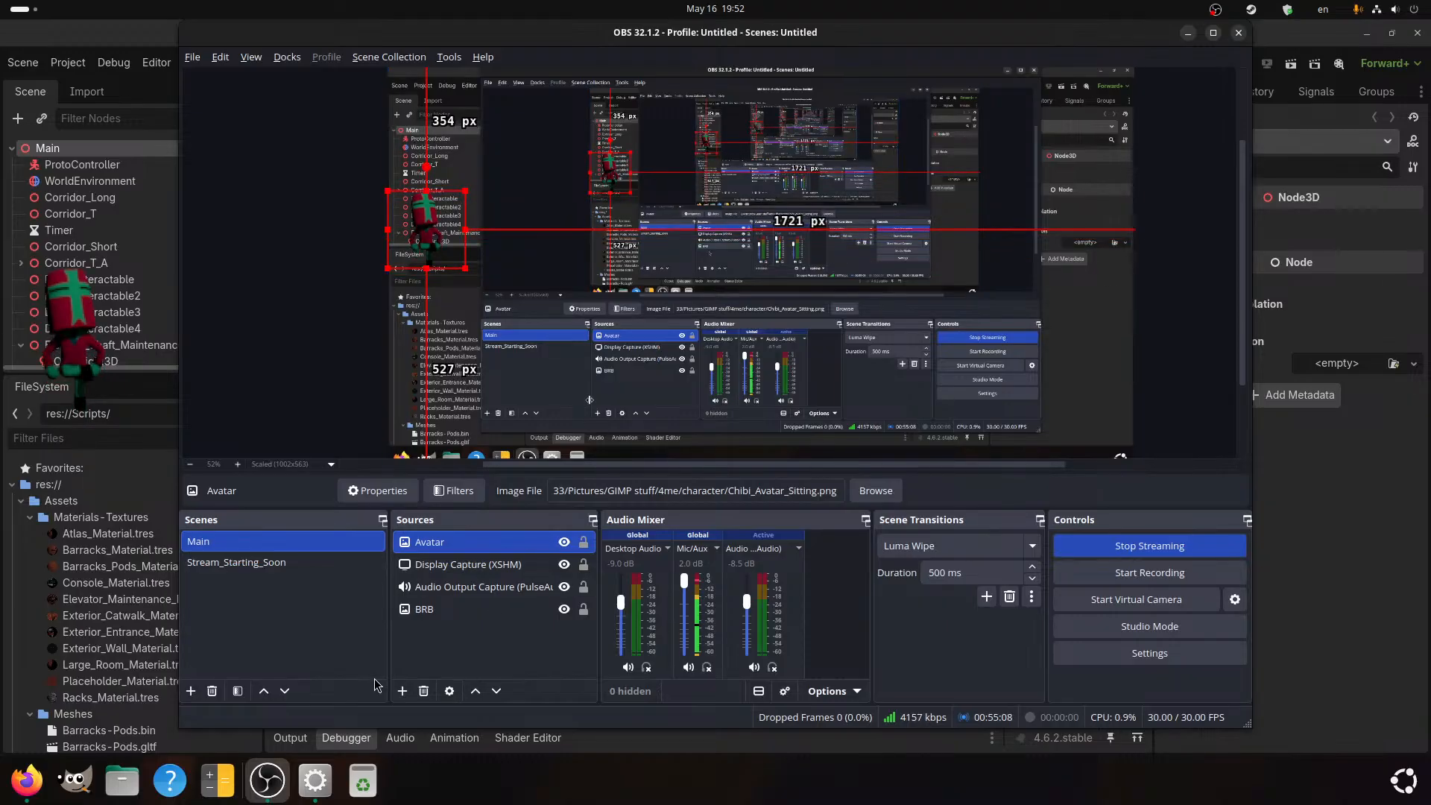
click(314, 780)
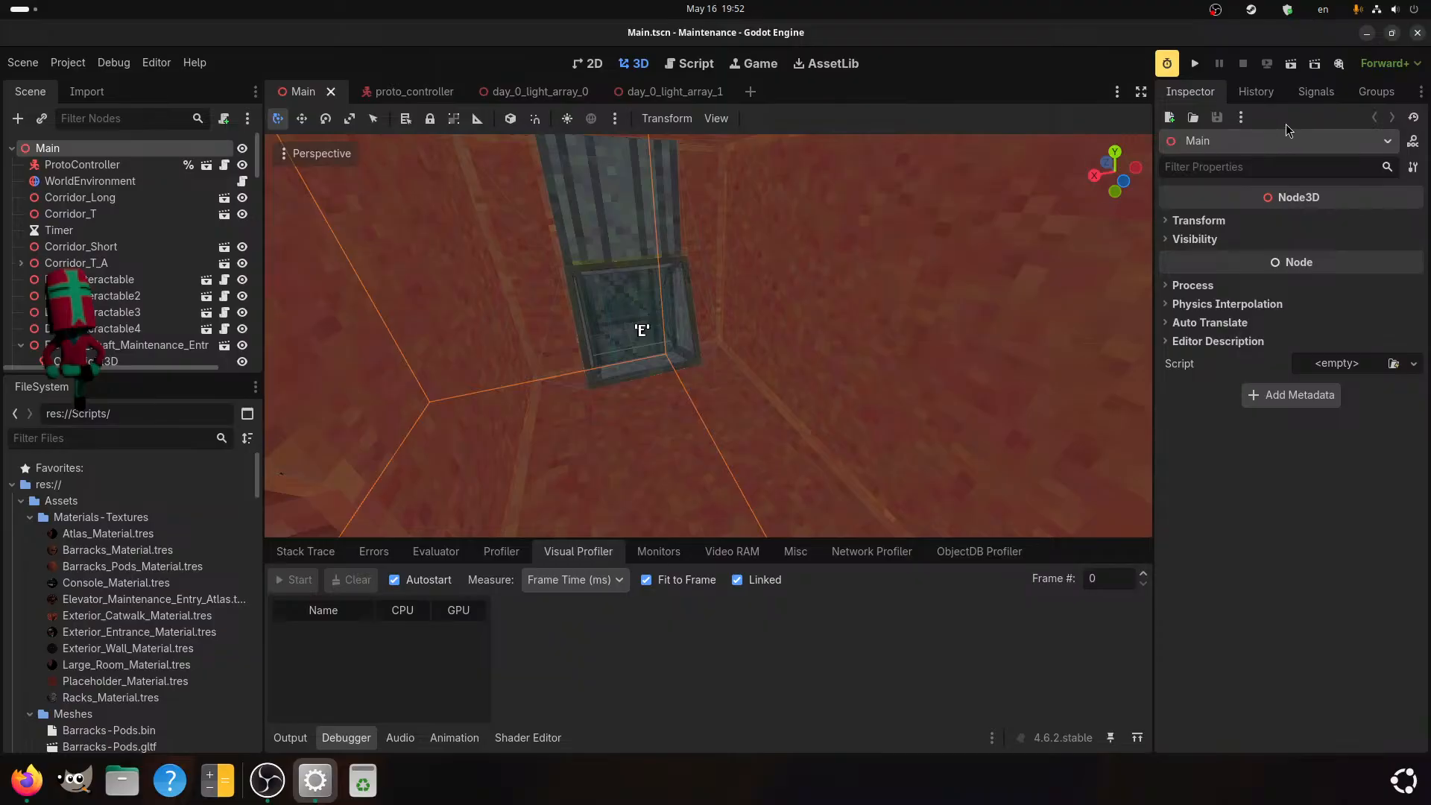
Run the project, walk the player forward briefly, and switch back to the Godot editor while the game runs.
click(1195, 63)
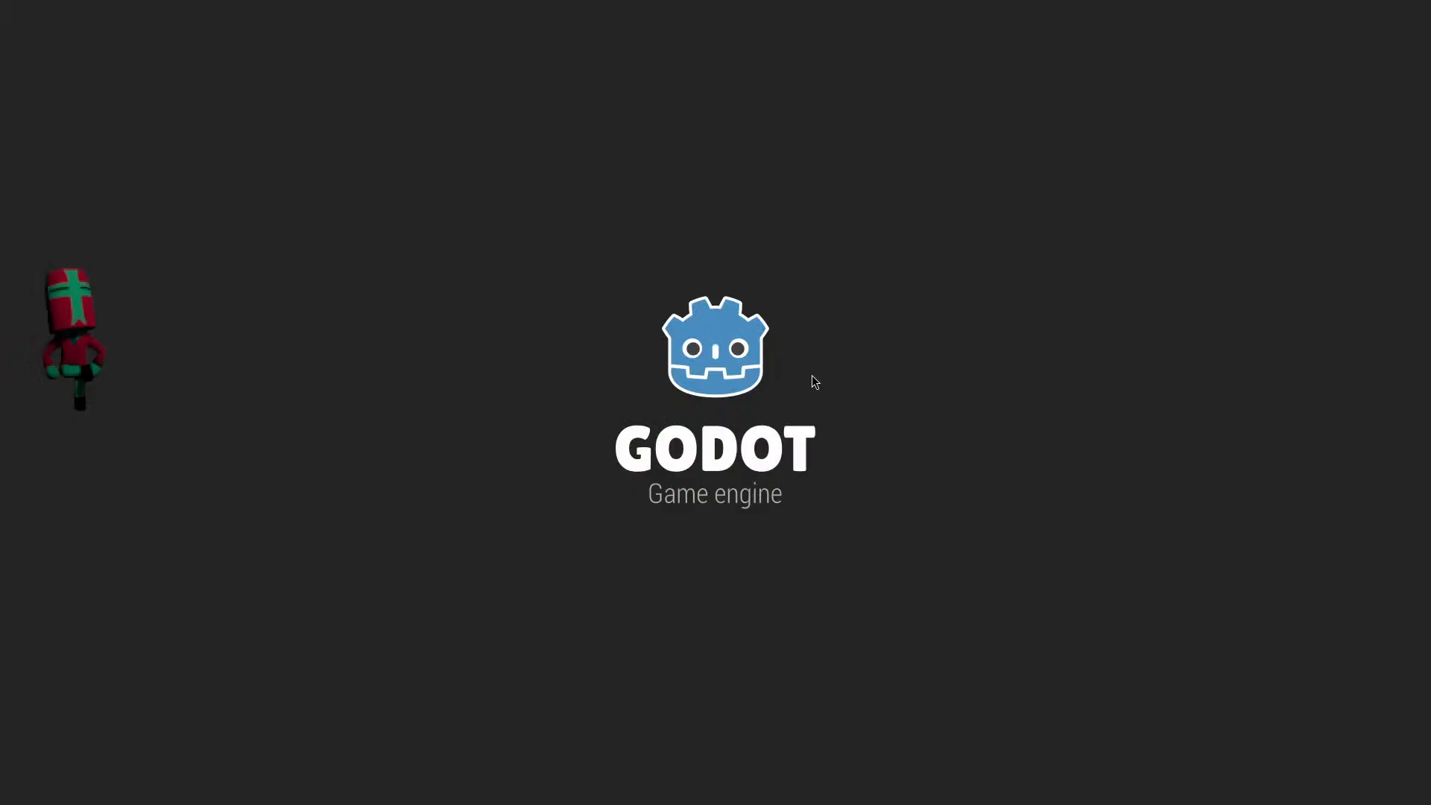
key(w)
key(w)
key(super)
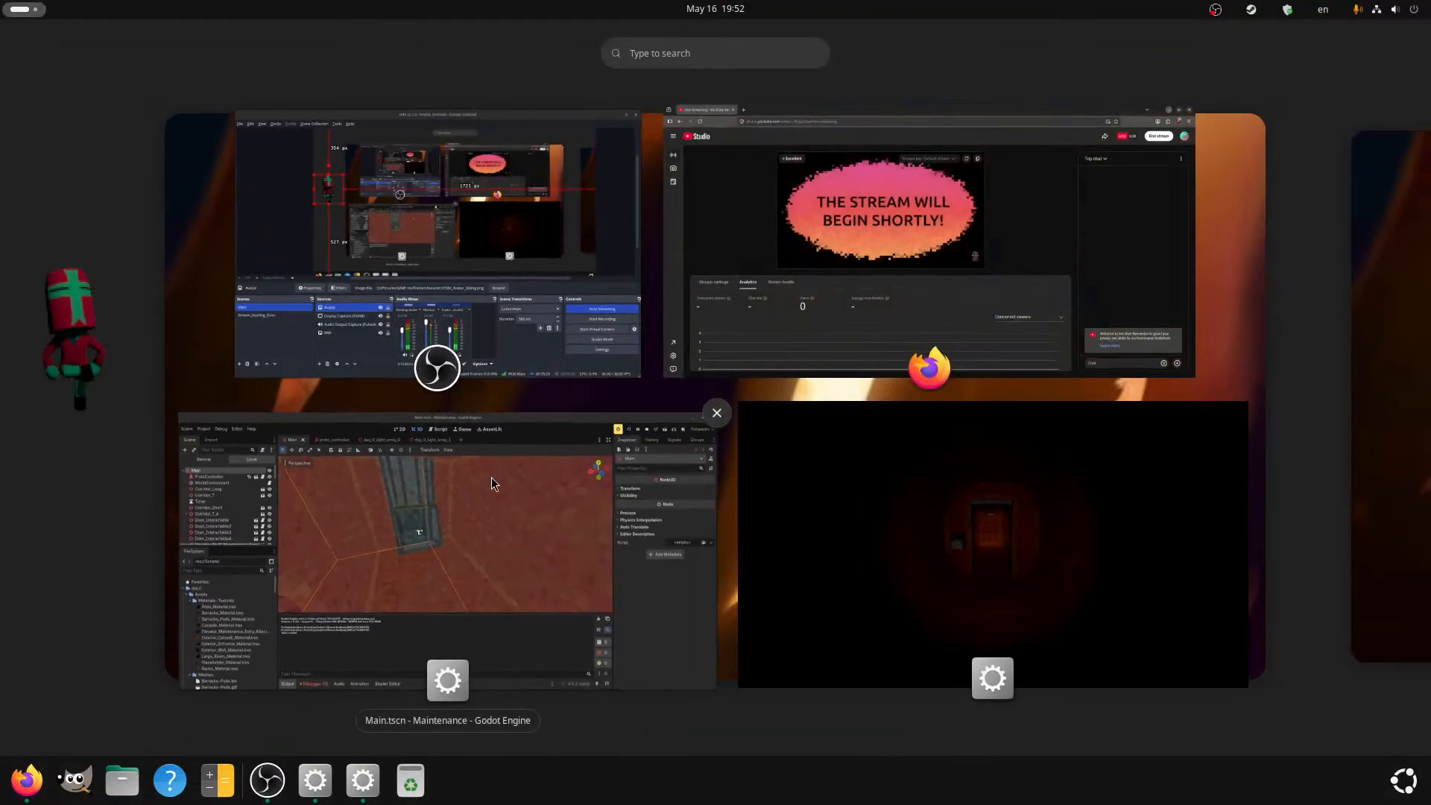
click(489, 478)
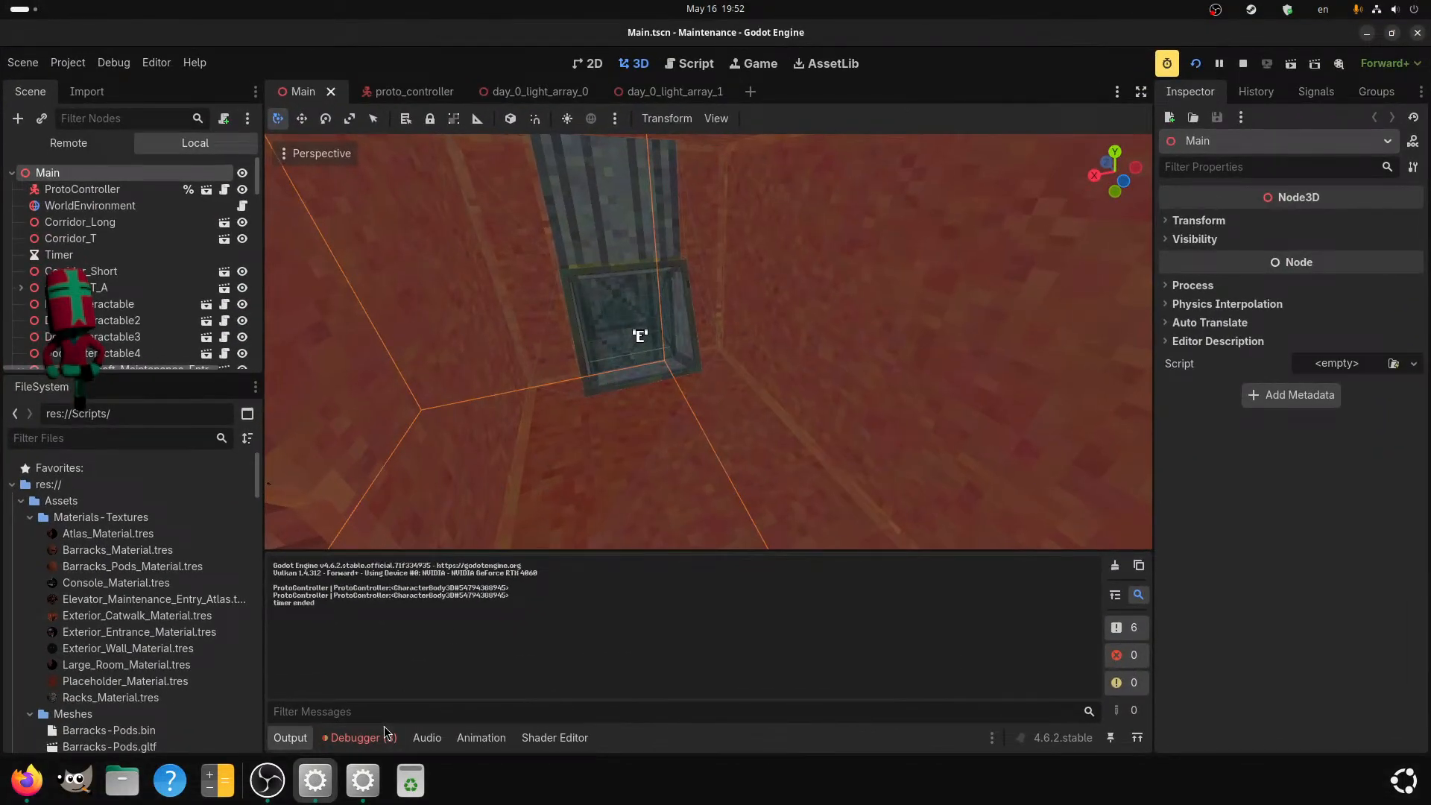
Pause the game and inspect frame 191 in the Visual Profiler with Fit to Frame turned off.
click(380, 733)
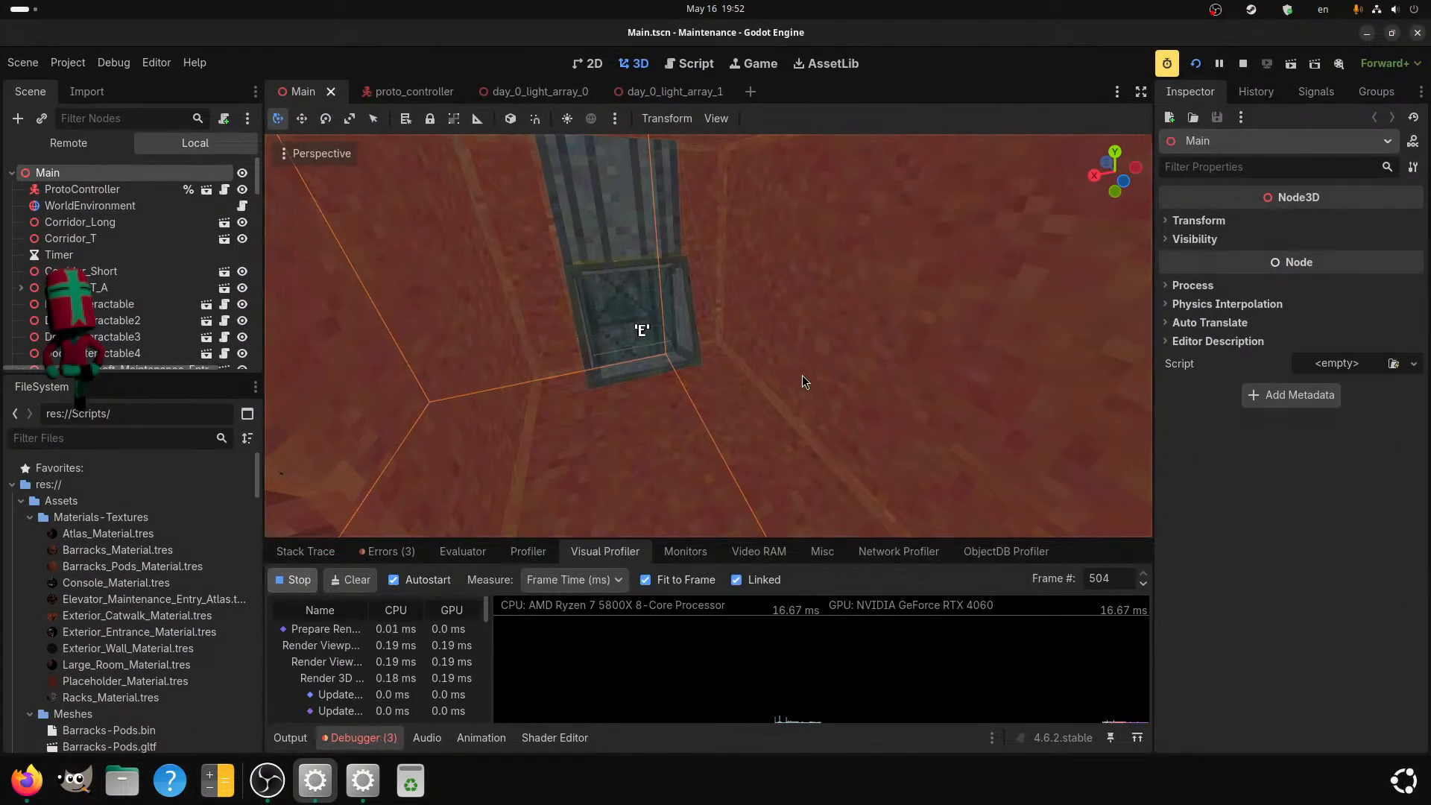
click(1217, 68)
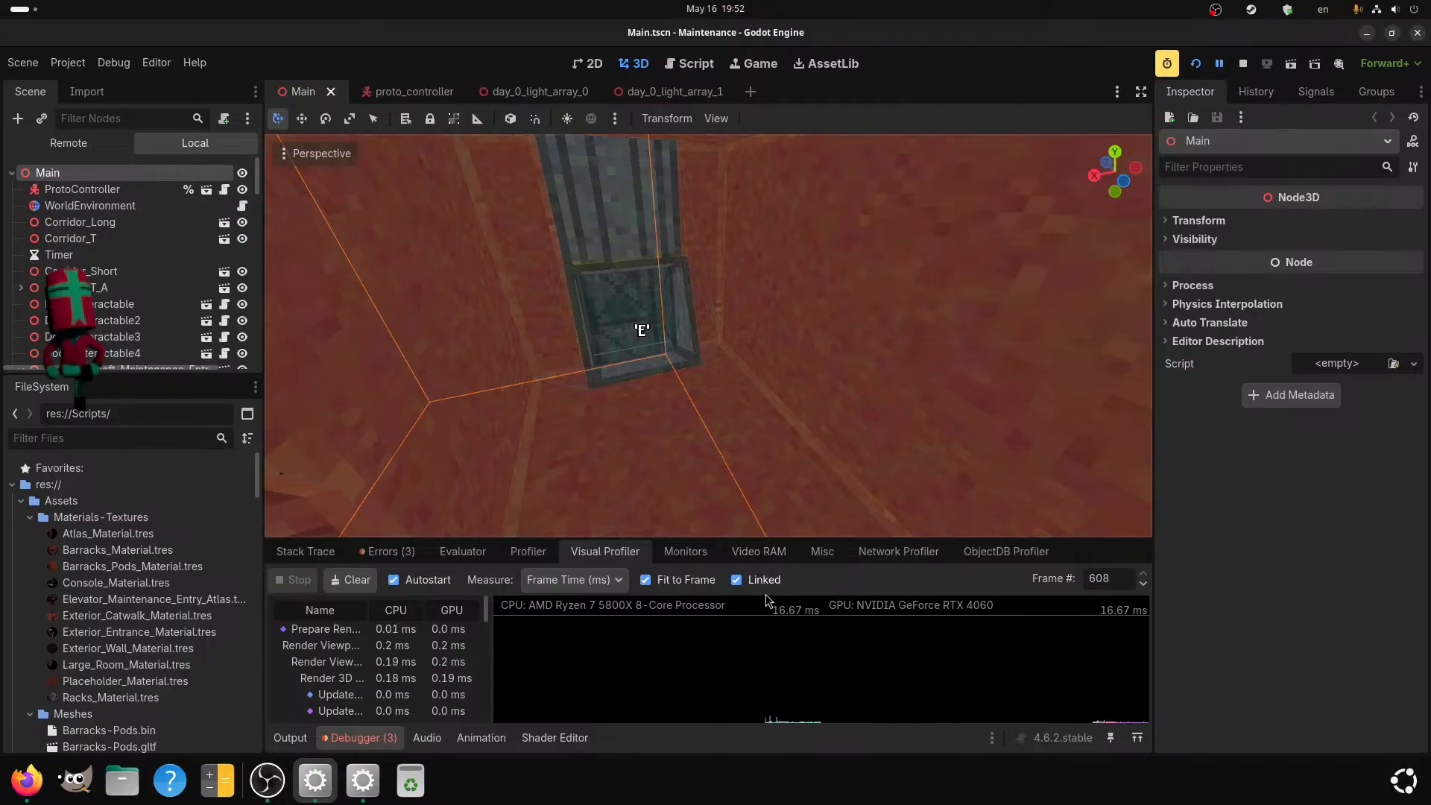
click(659, 581)
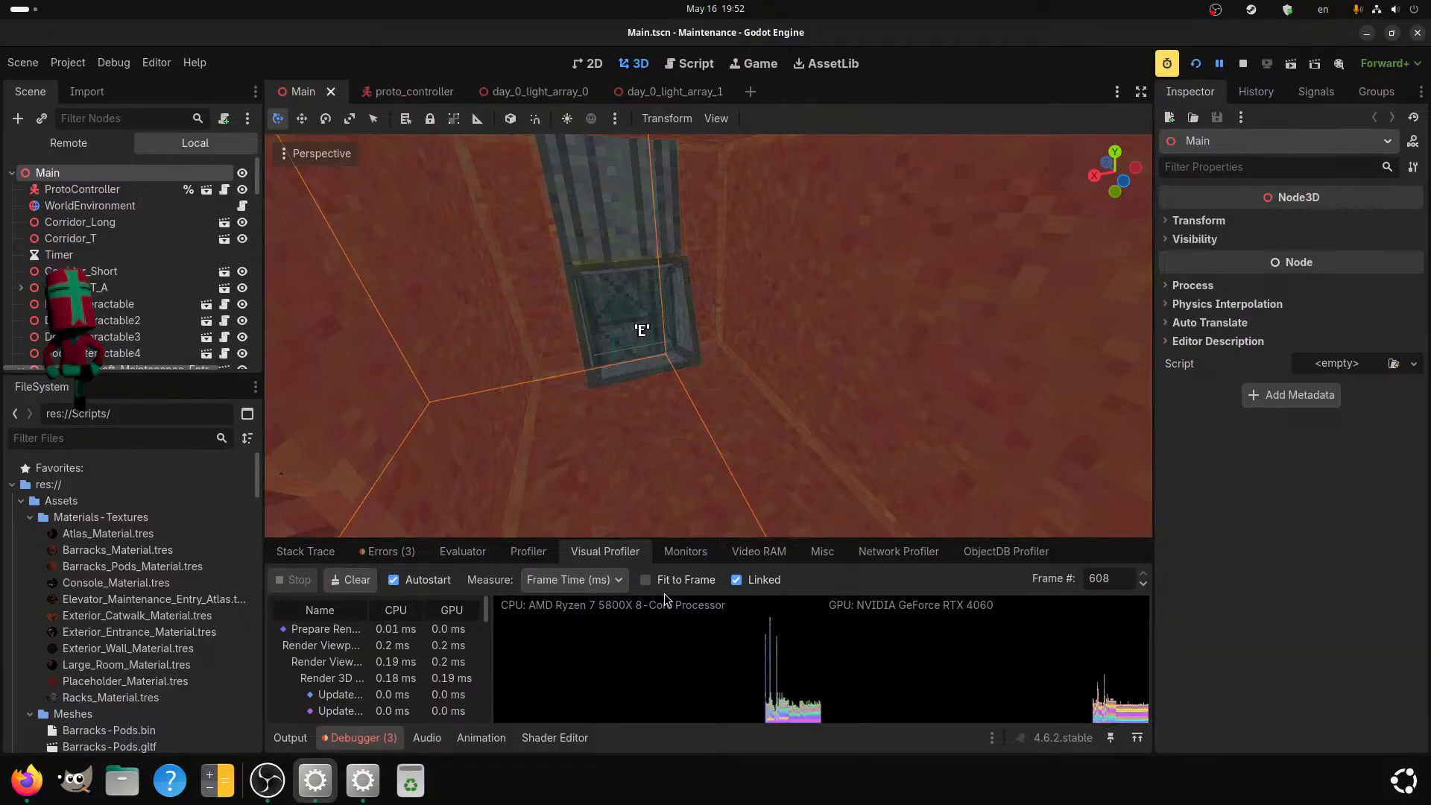
click(1113, 717)
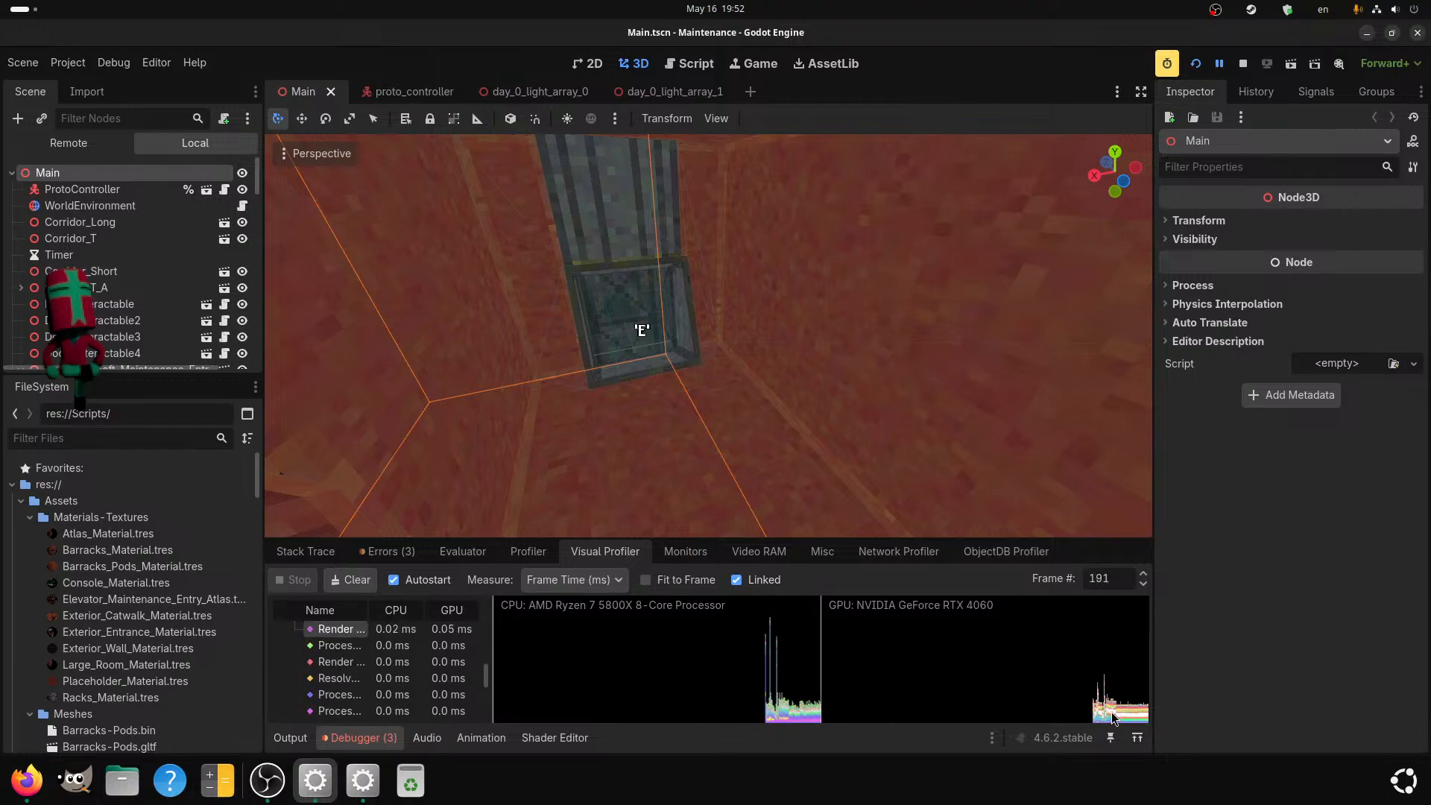
Graph the Process time in the debugger's monitors and review the memory, raster and video statistics.
click(712, 556)
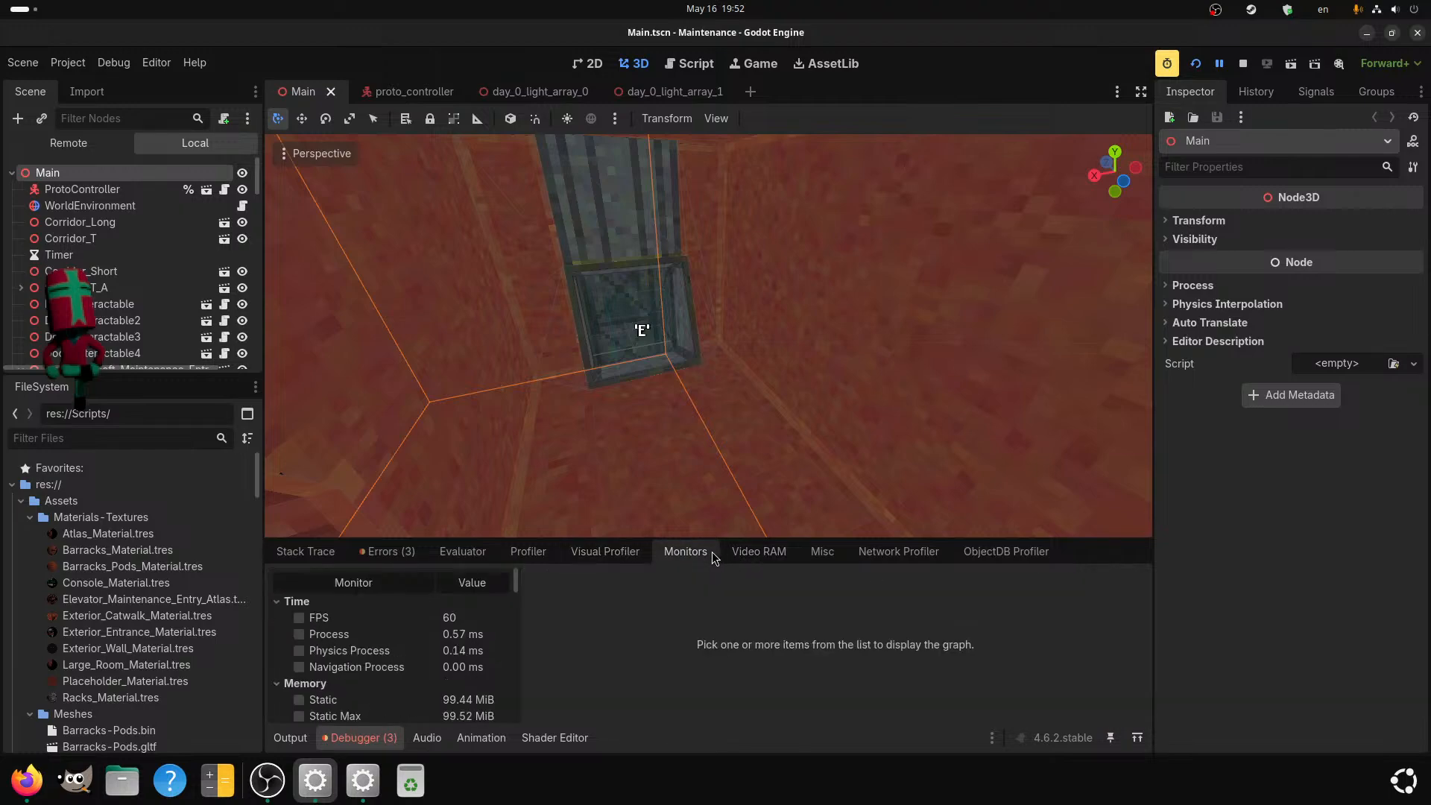
click(302, 636)
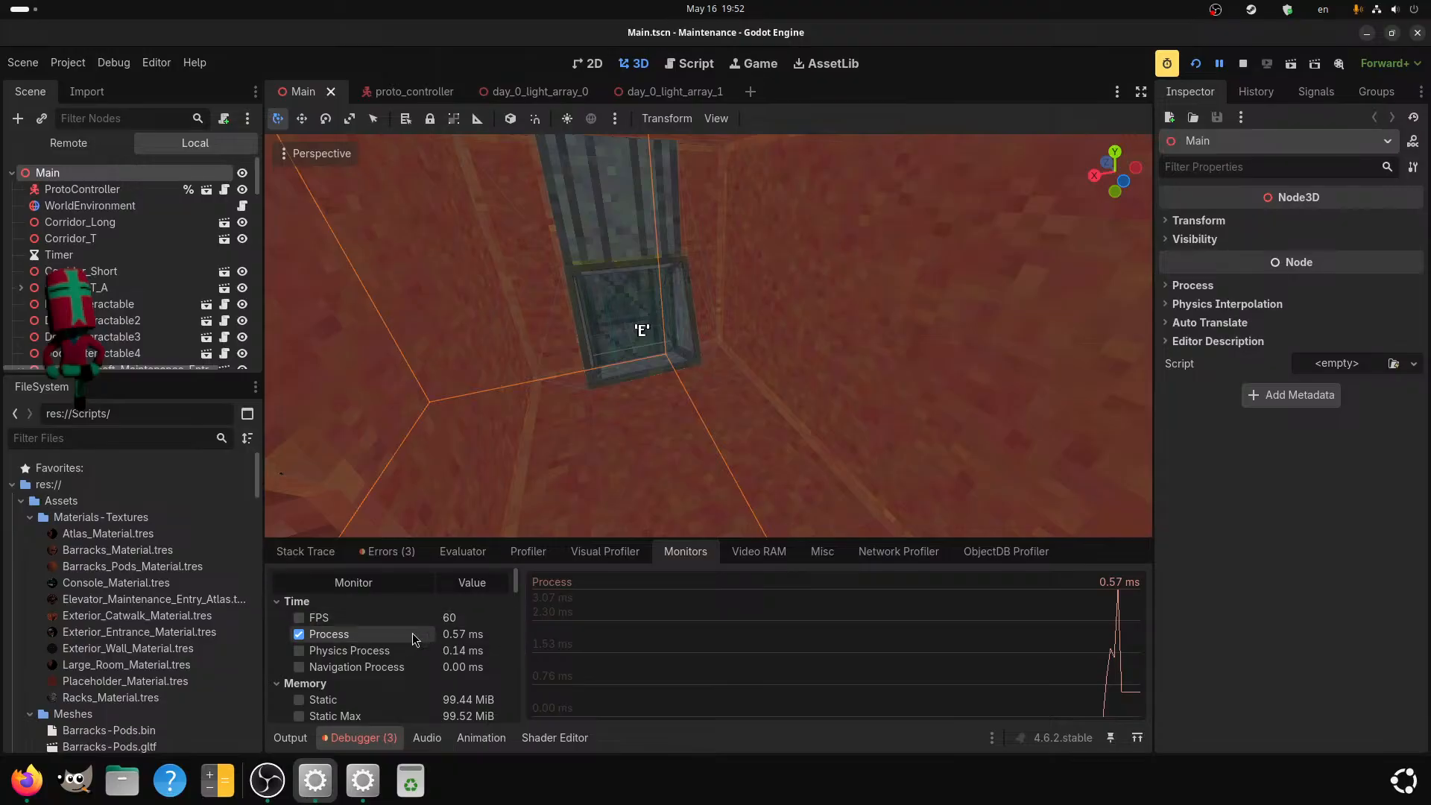
scroll(450, 623, down, 1)
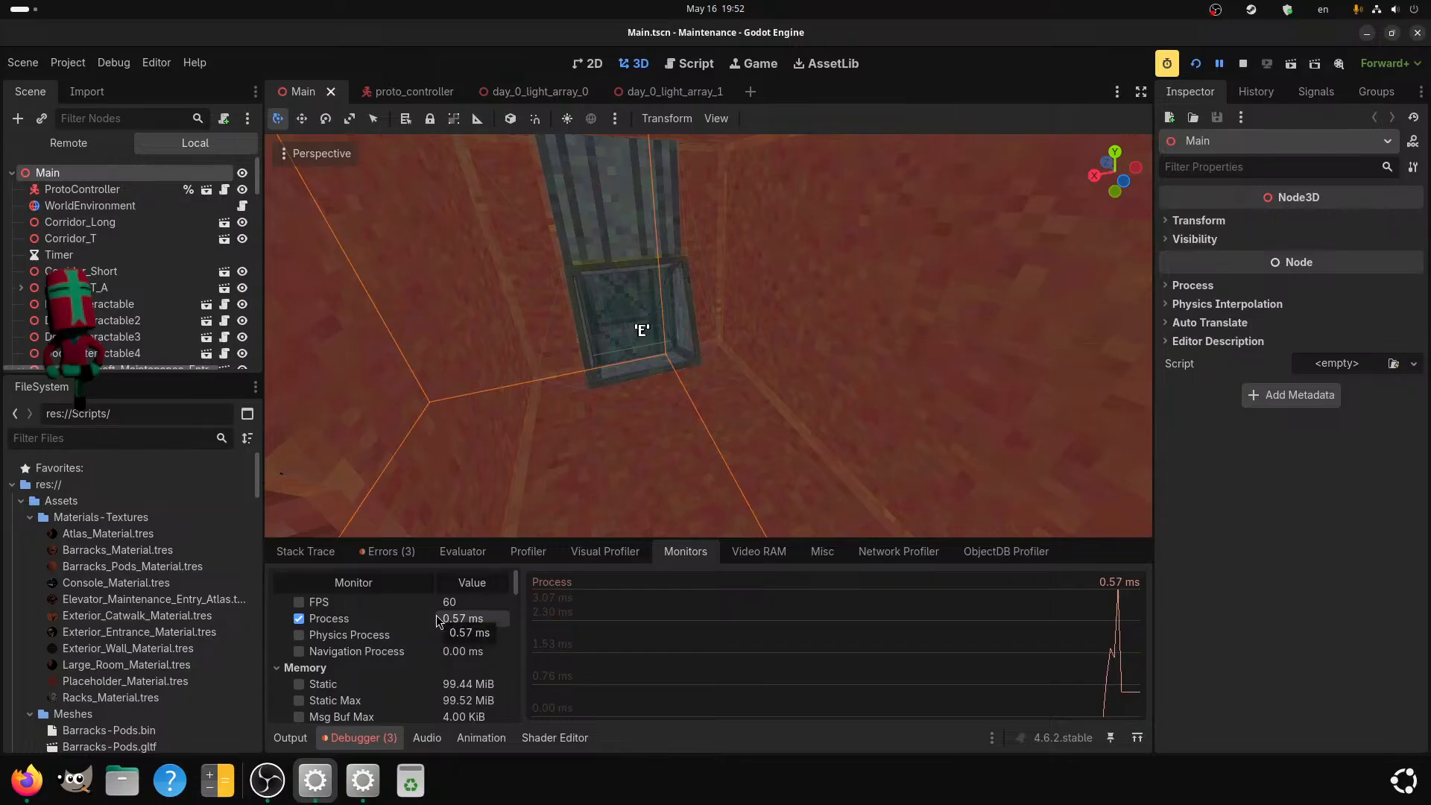
scroll(439, 620, up, 1)
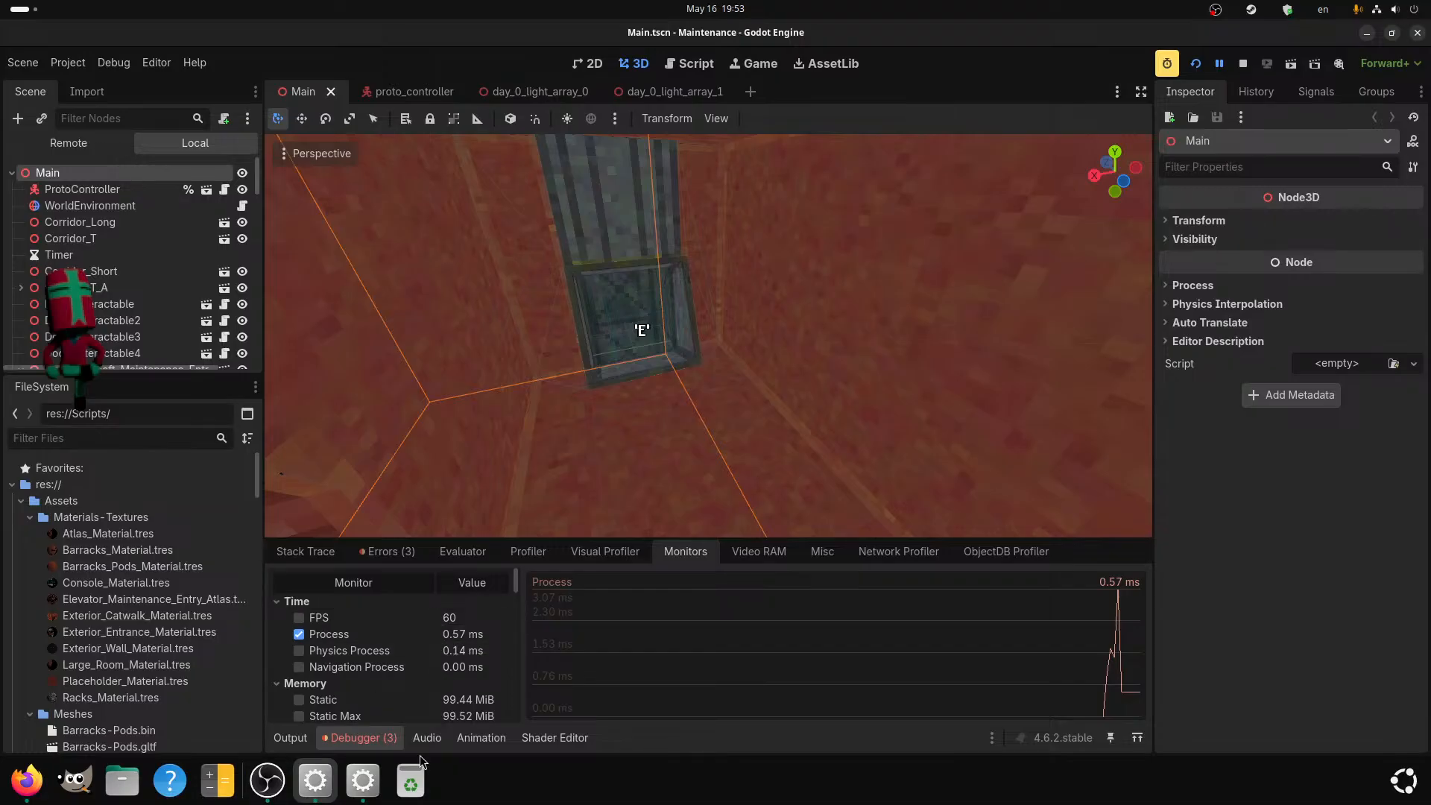
scroll(393, 644, down, 3)
scroll(369, 607, down, 1)
scroll(343, 639, down, 4)
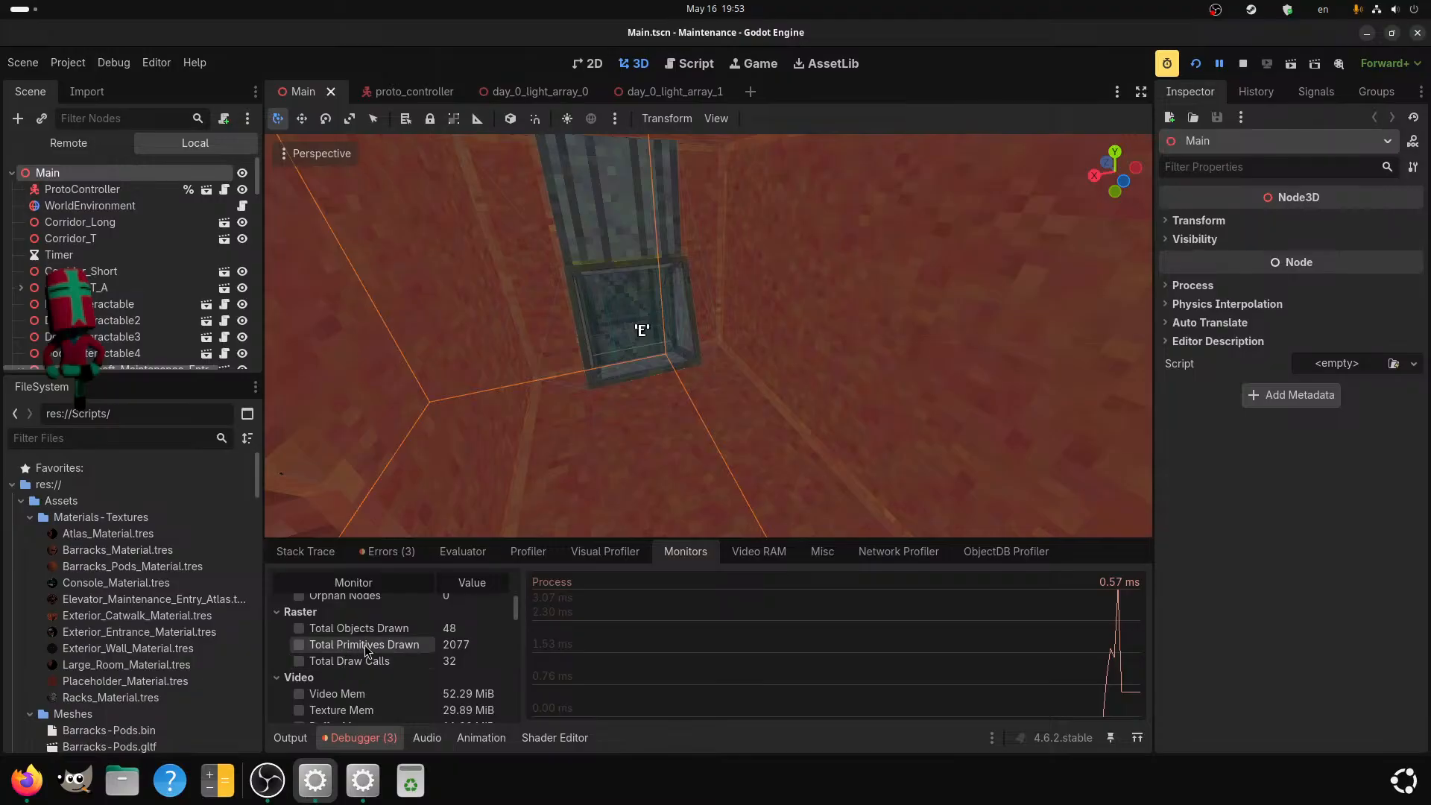
scroll(356, 665, down, 1)
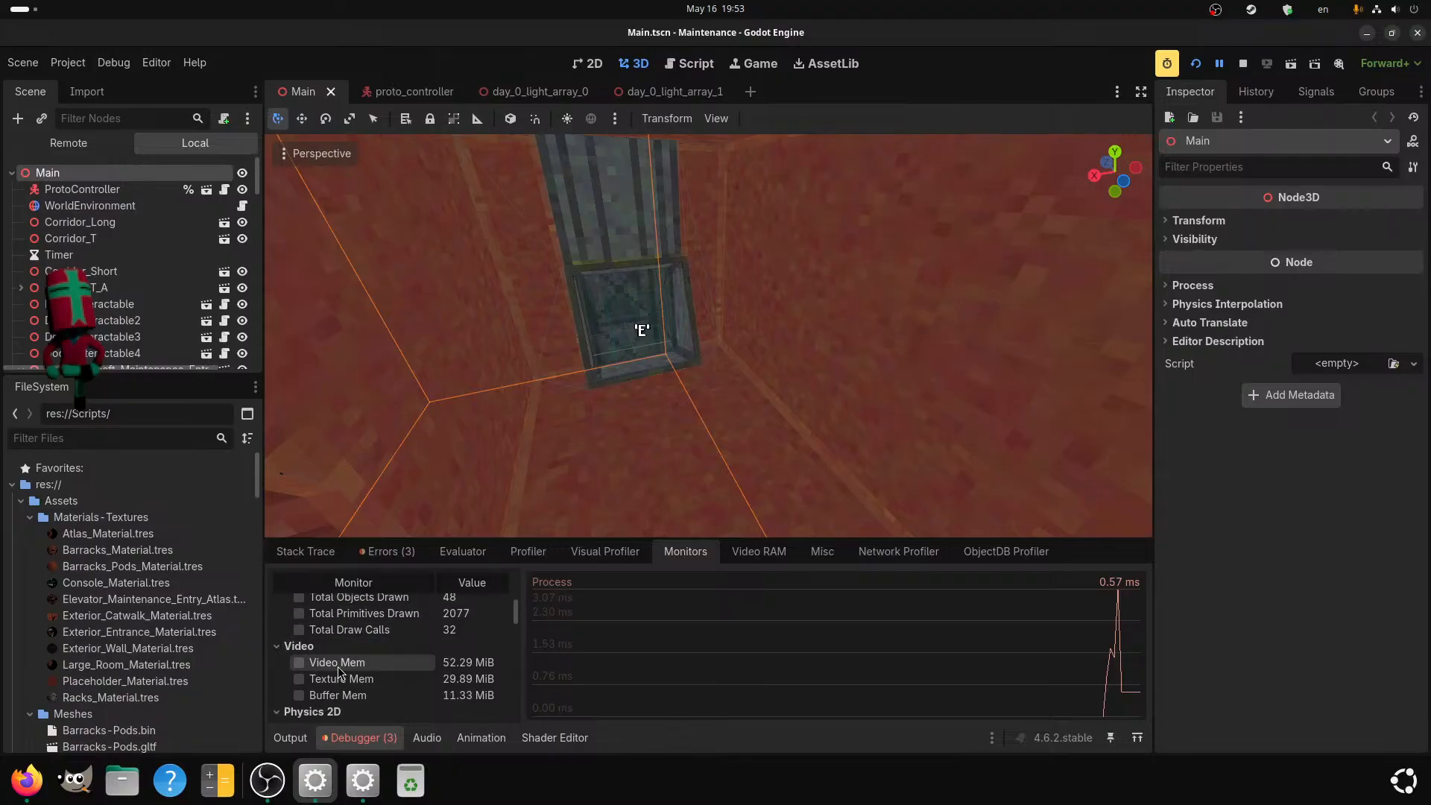
scroll(335, 667, down, 1)
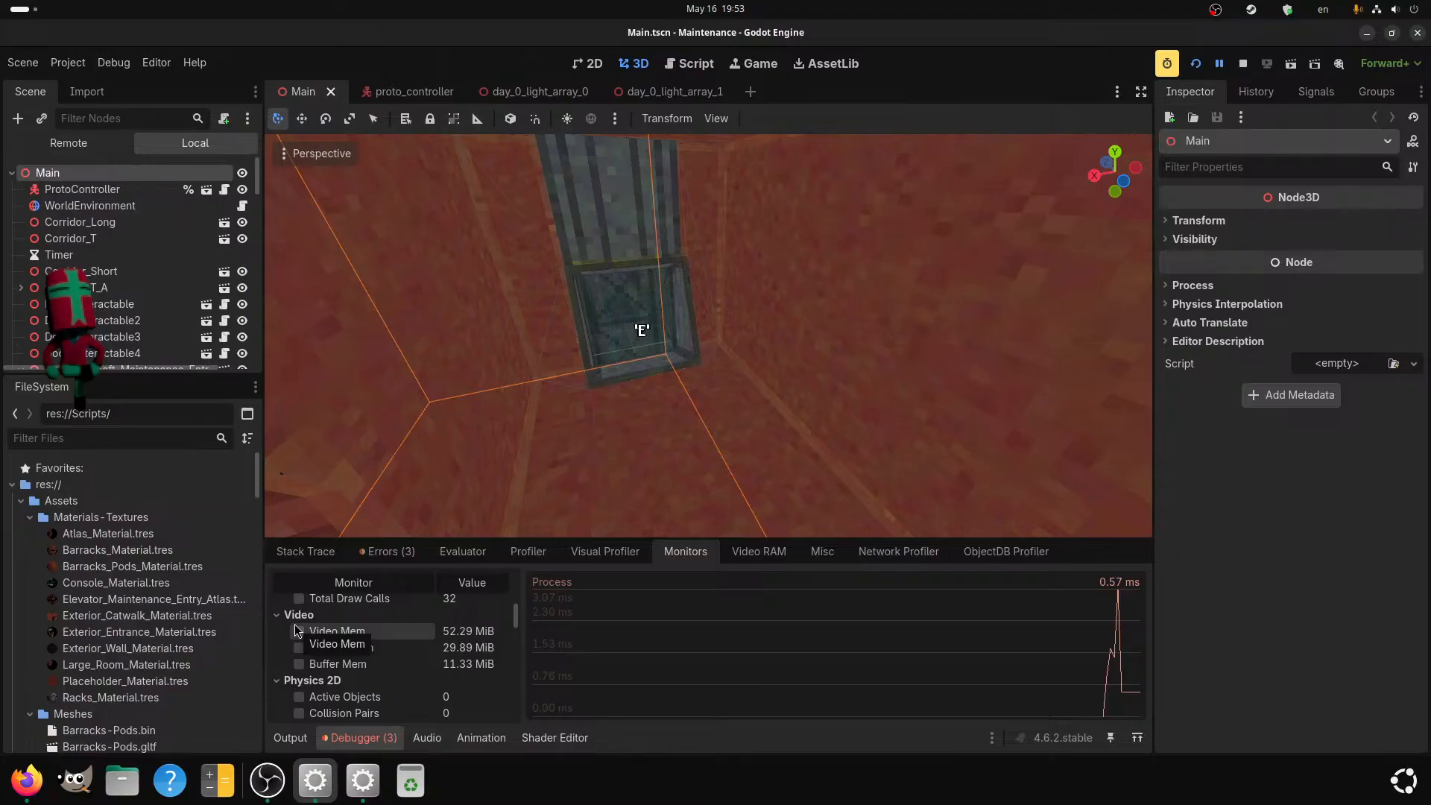
scroll(328, 664, down, 3)
scroll(351, 668, up, 3)
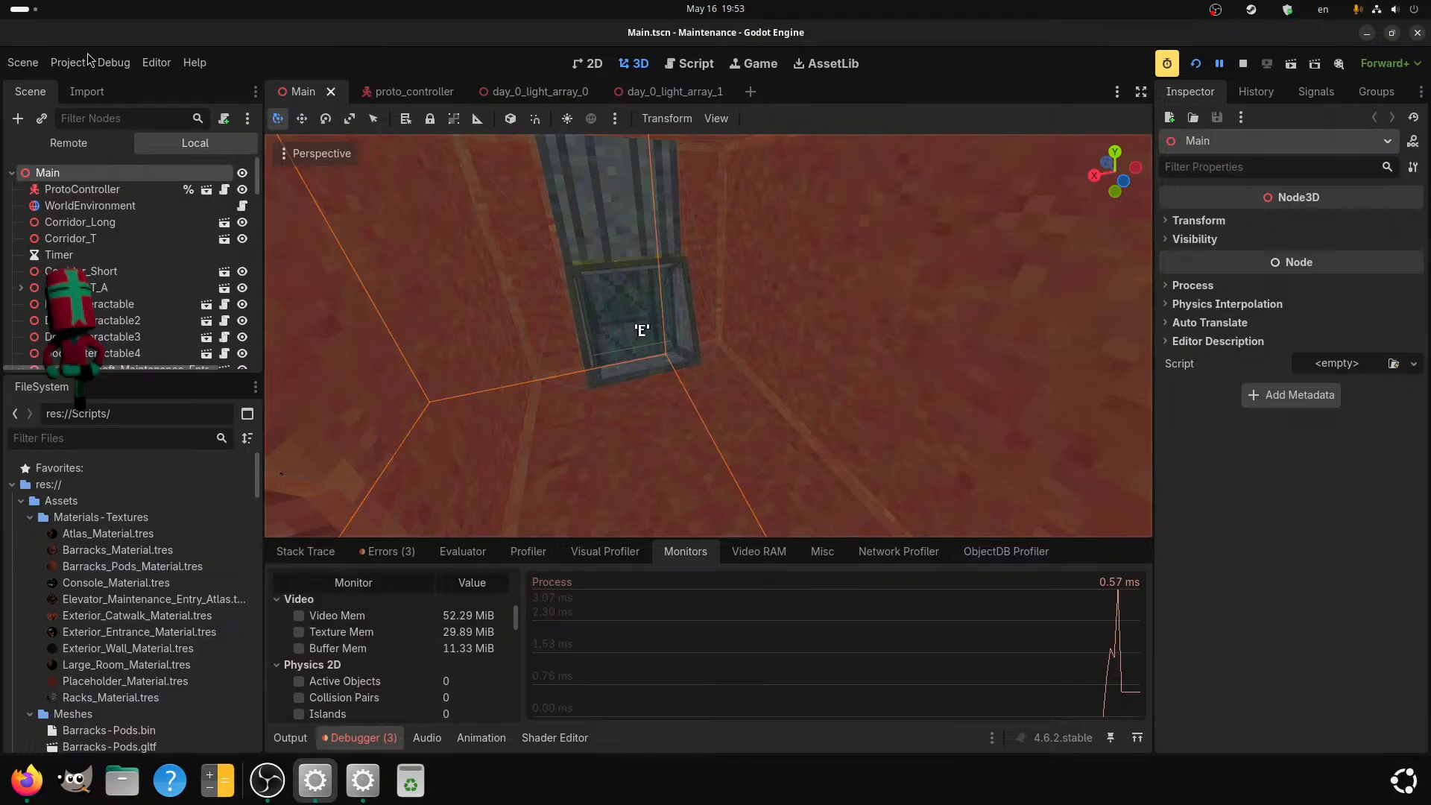
click(68, 62)
click(89, 84)
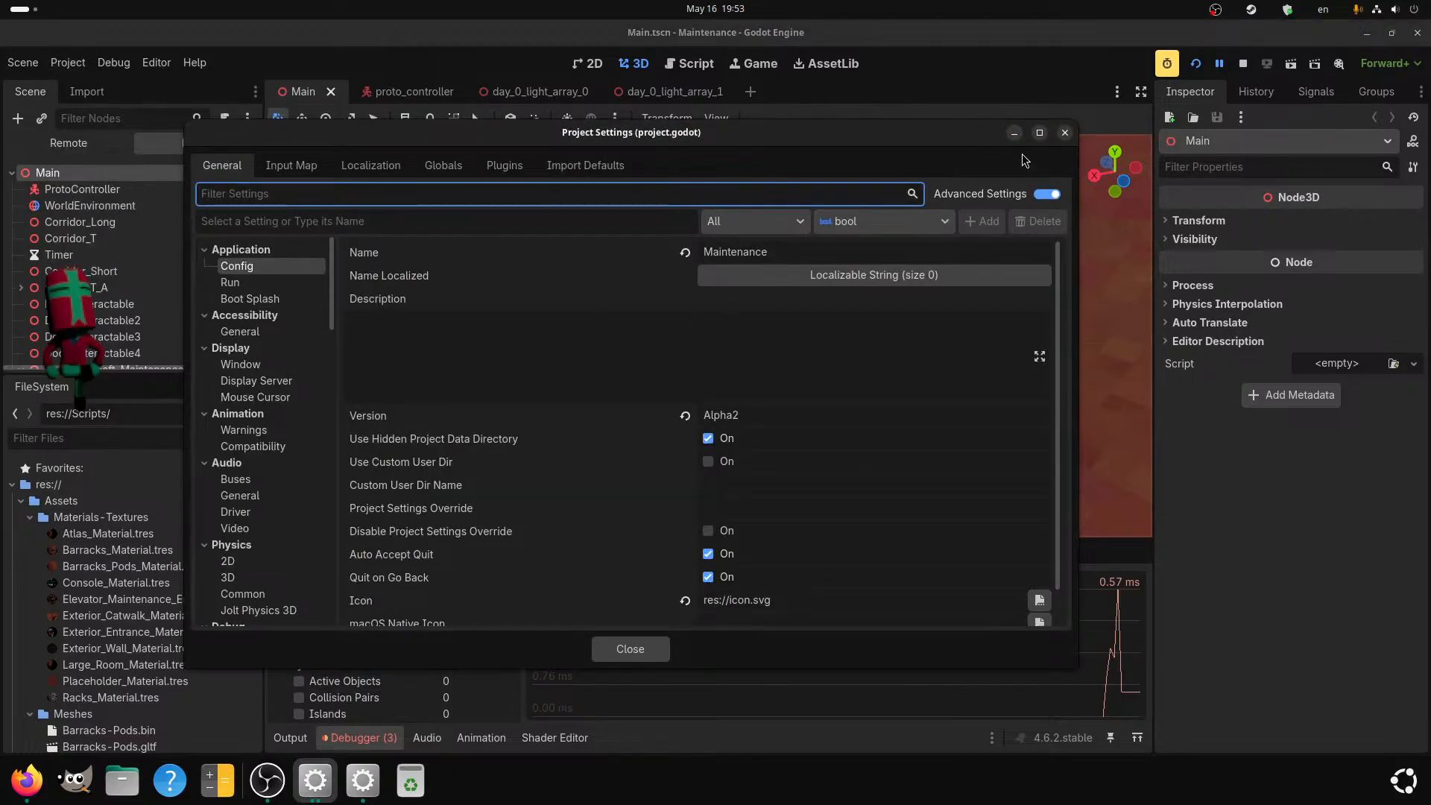
click(1064, 134)
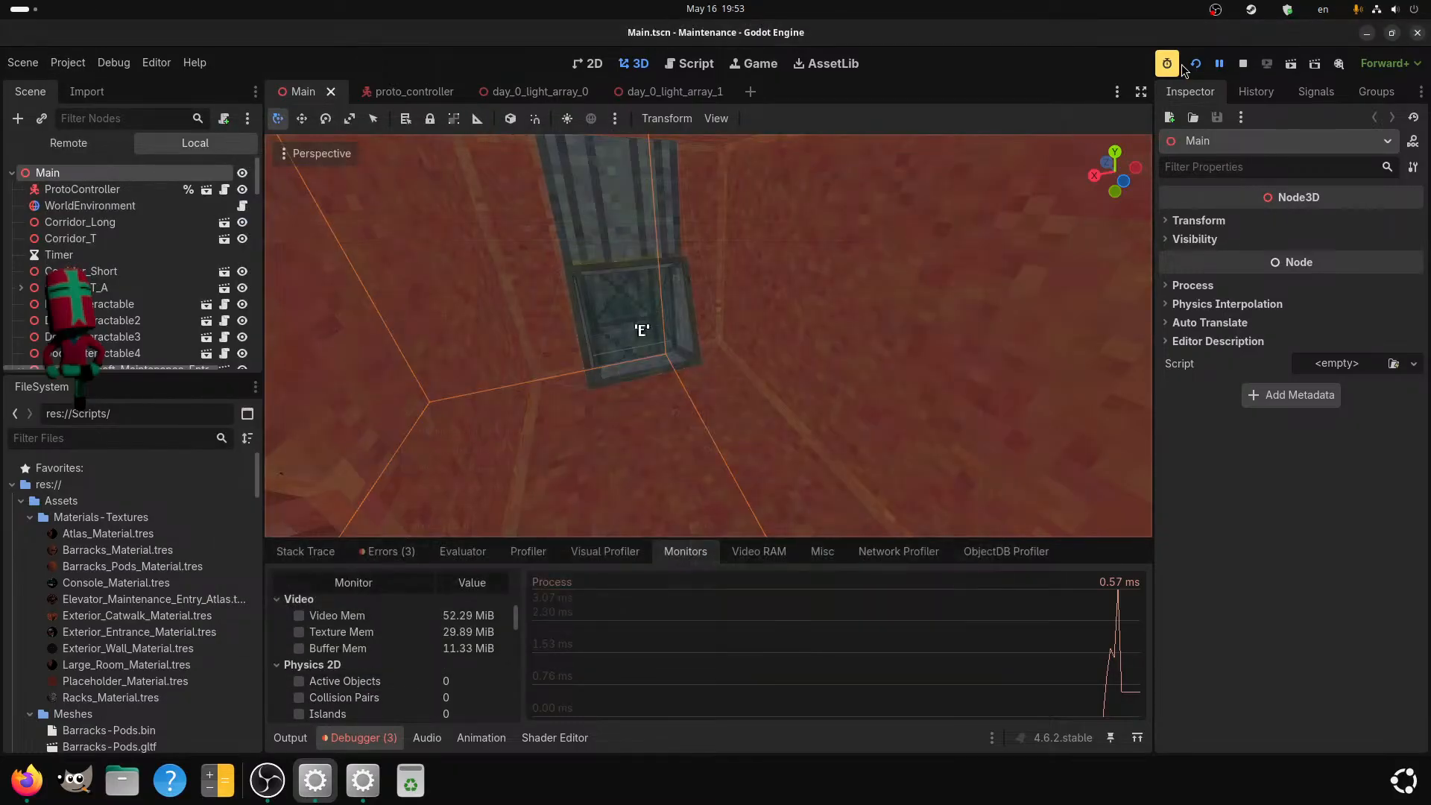
Return to the running game, walk along the dark corridor, and open the door at its end.
key(alt+Tab)
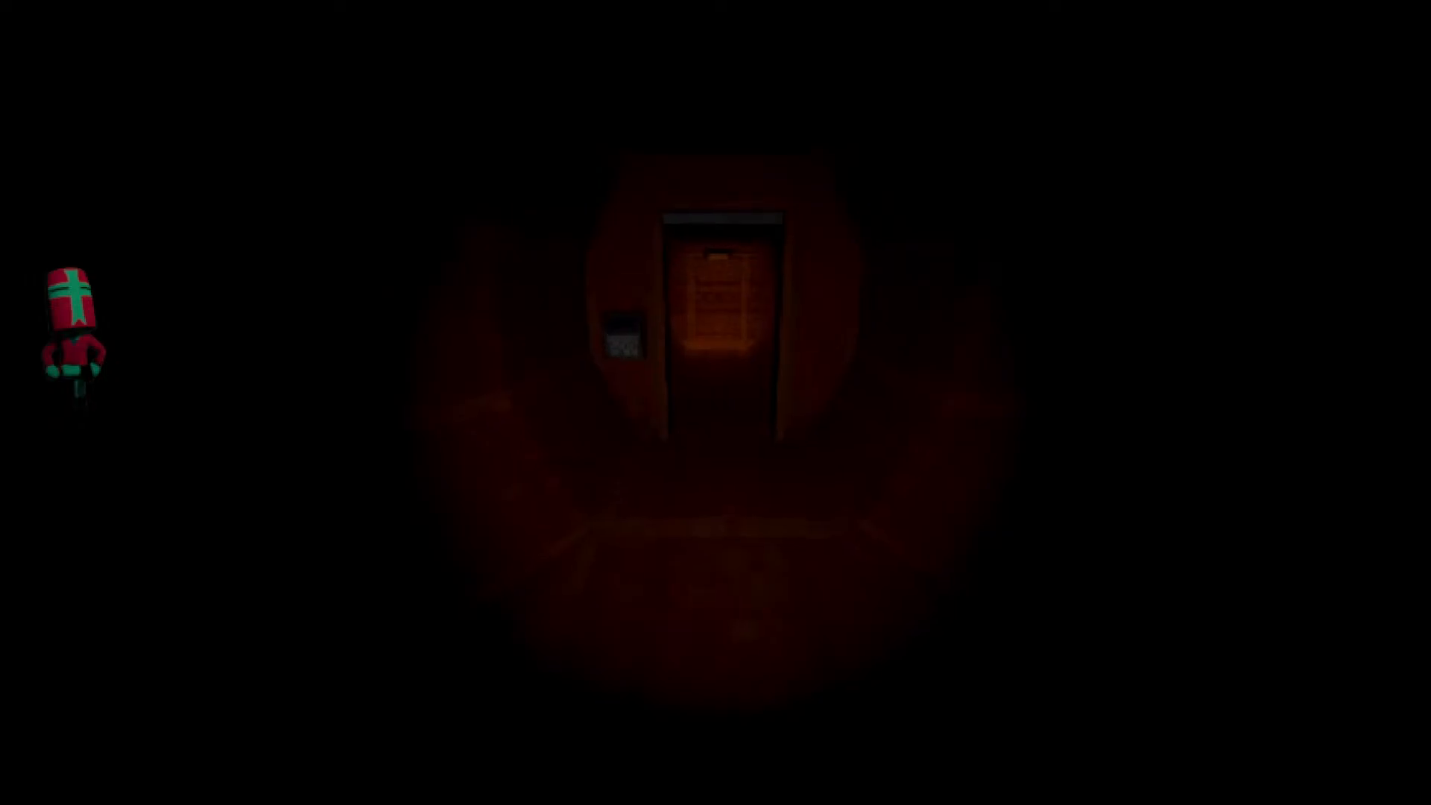
key(w)
key(w)
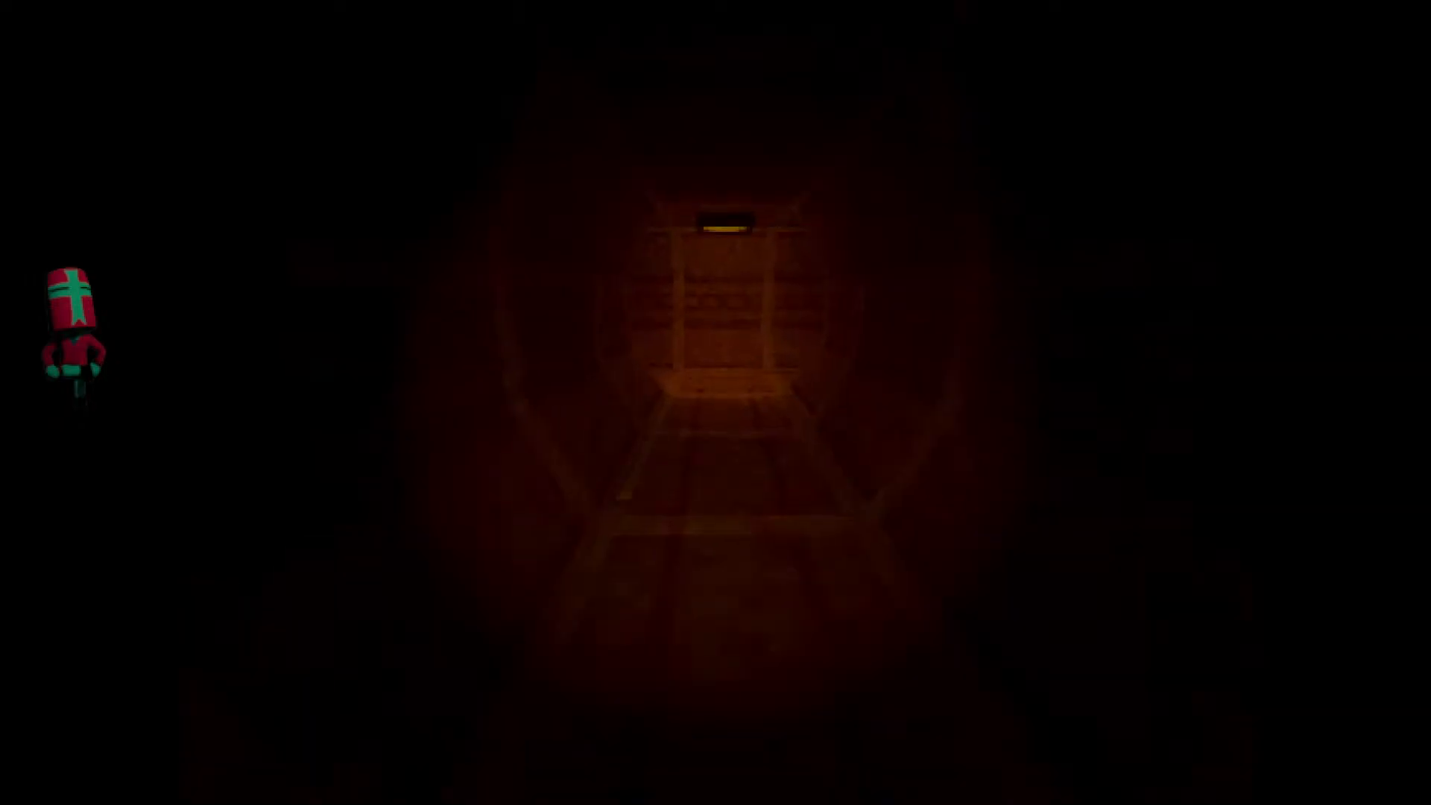
key(w)
key(e)
Walk down the long corridor to the room with the central pit and check the lighting around its edge.
key(w)
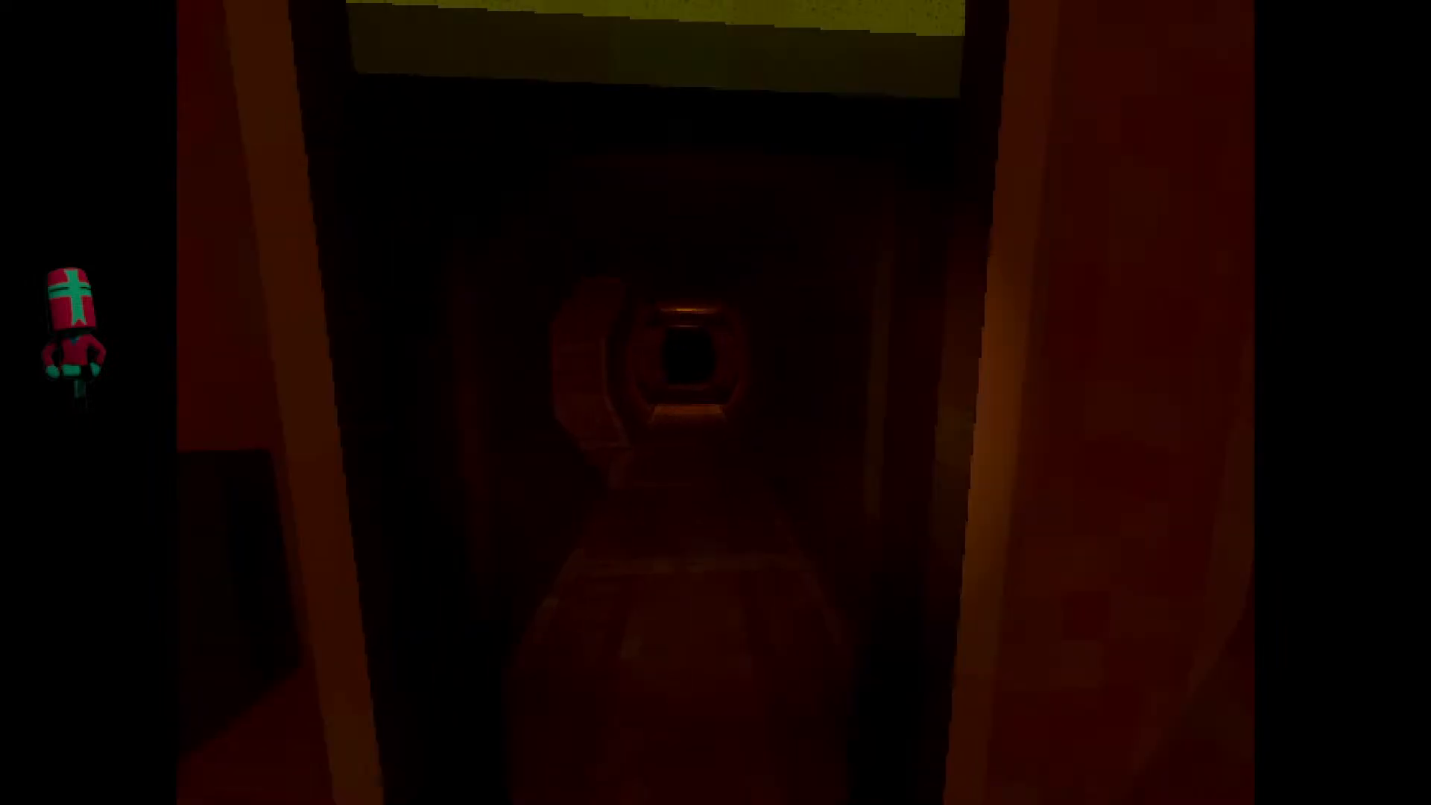
key(w)
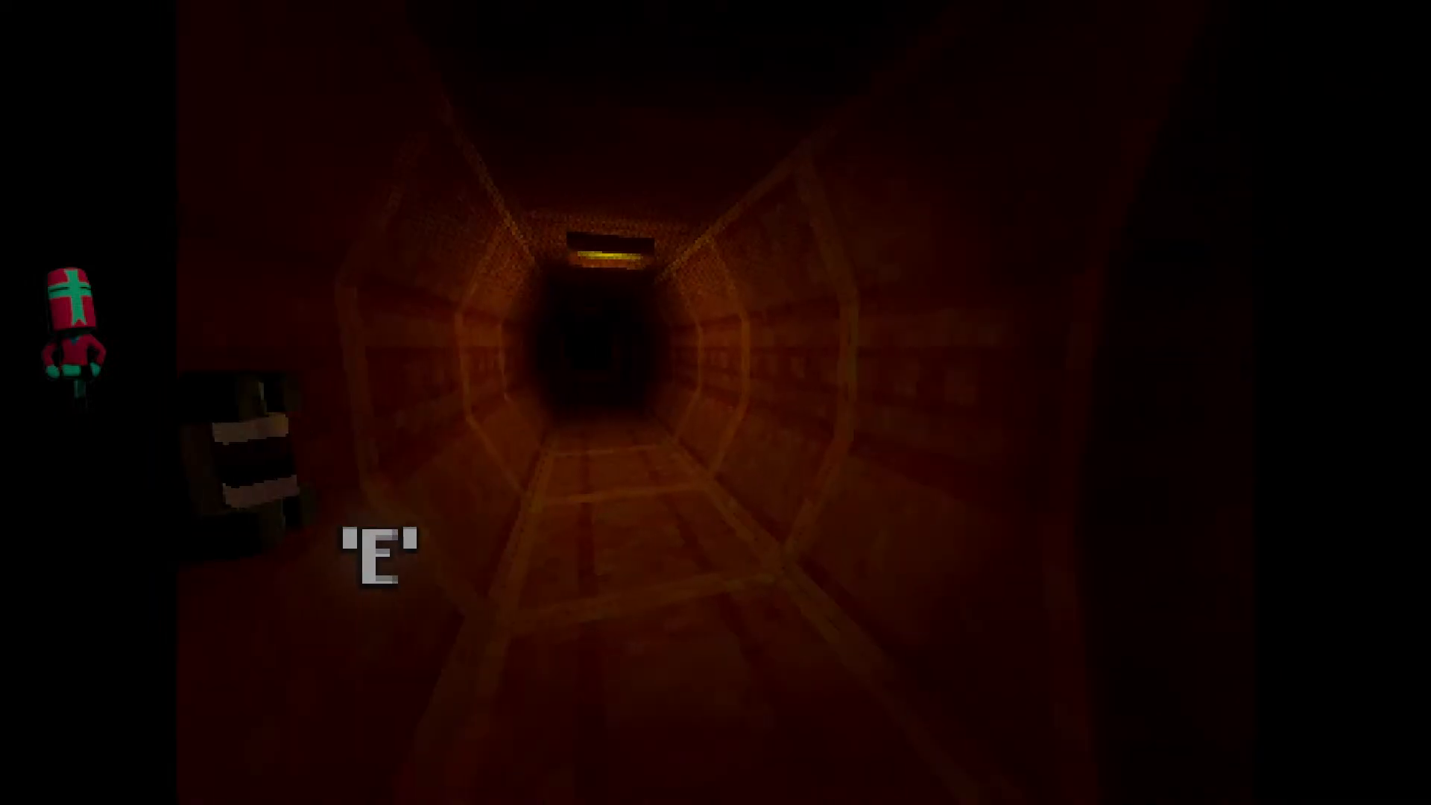
key(s)
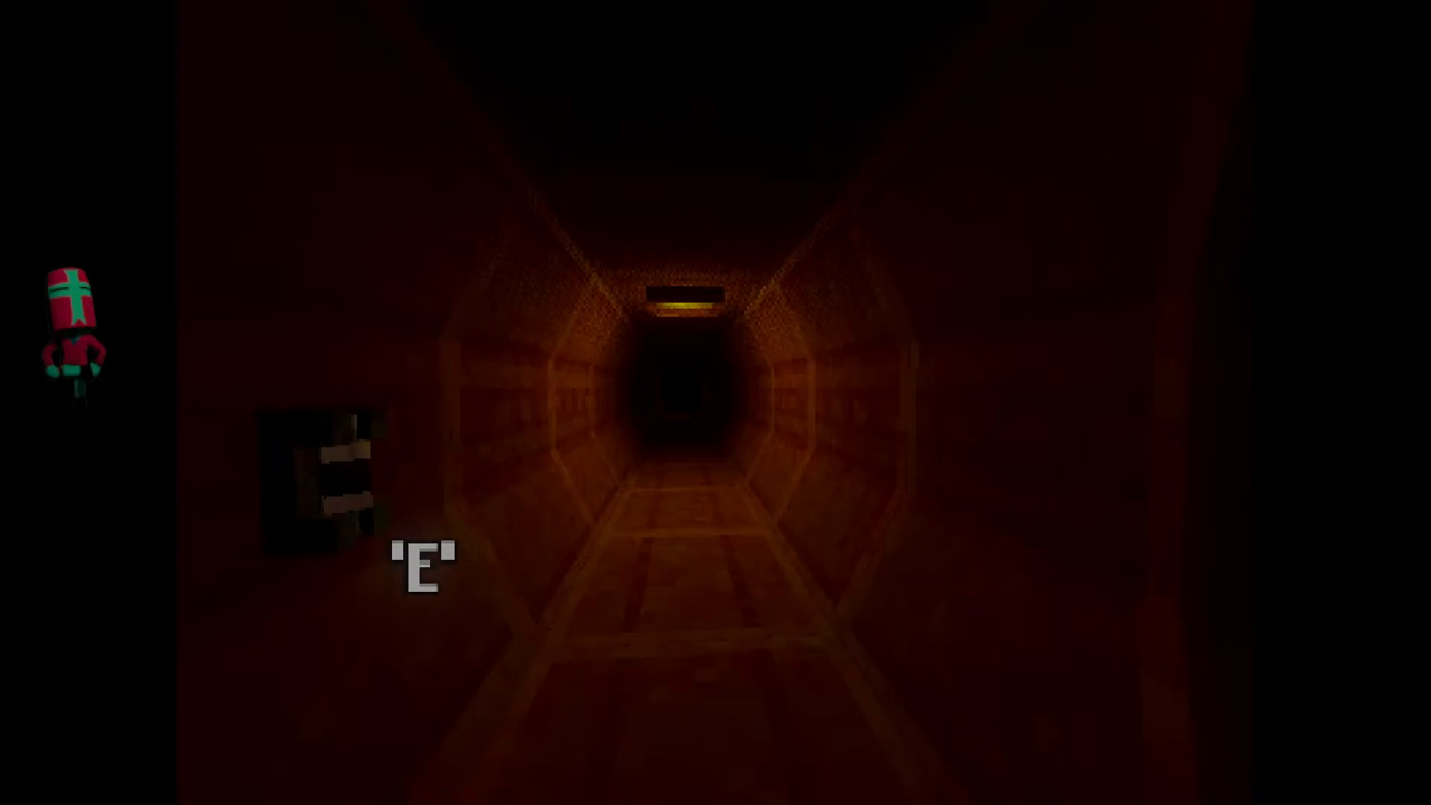
key(w)
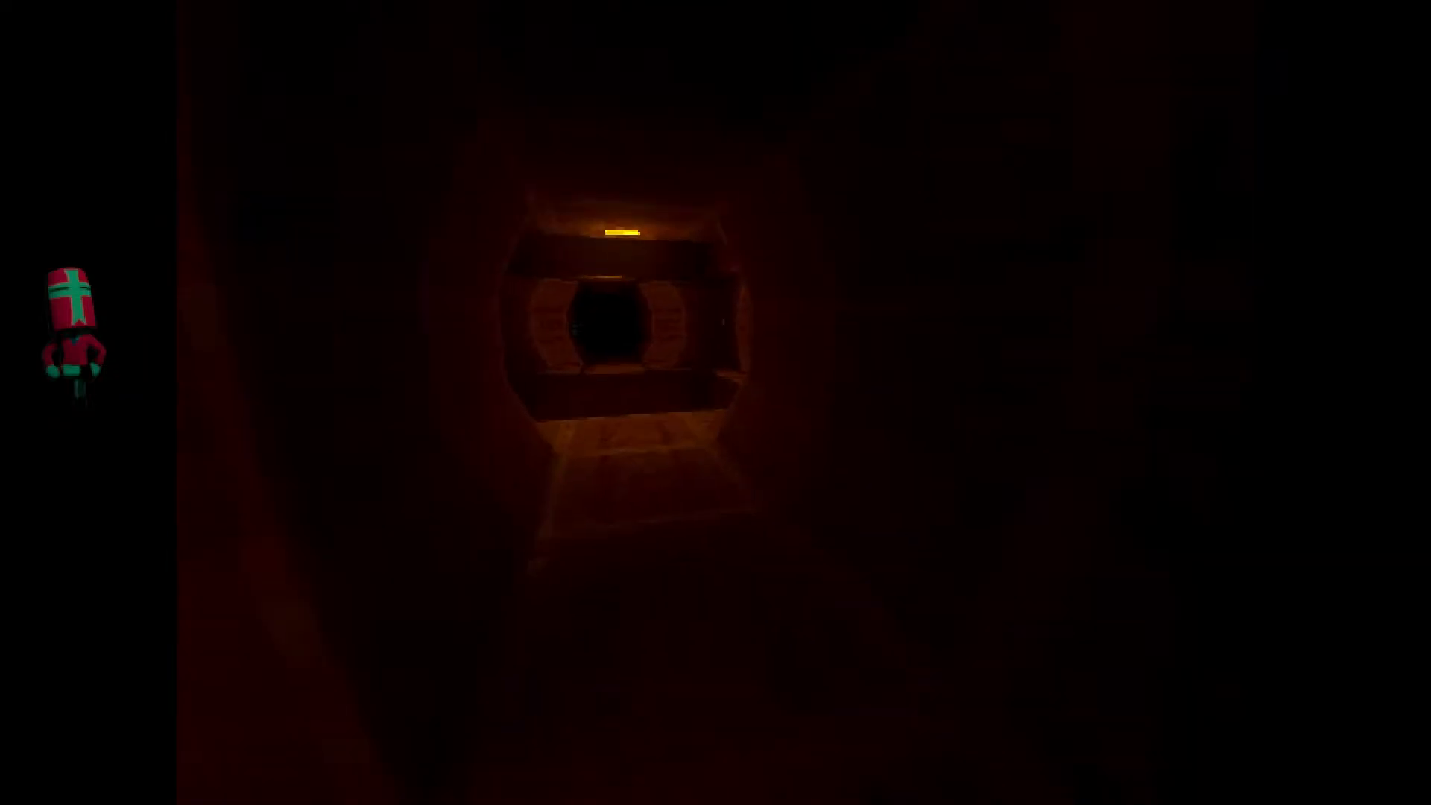
key(w)
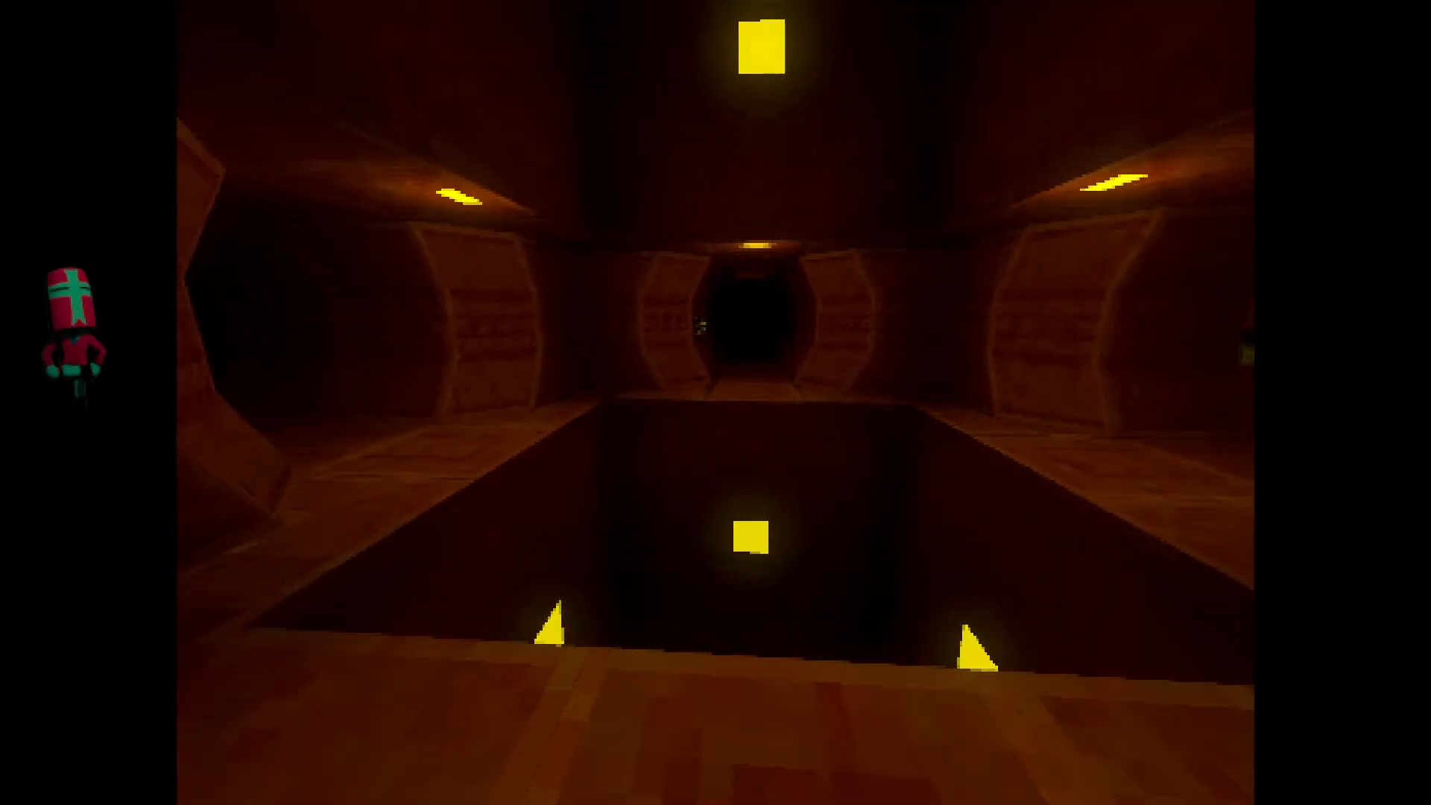
key(w)
key(w)
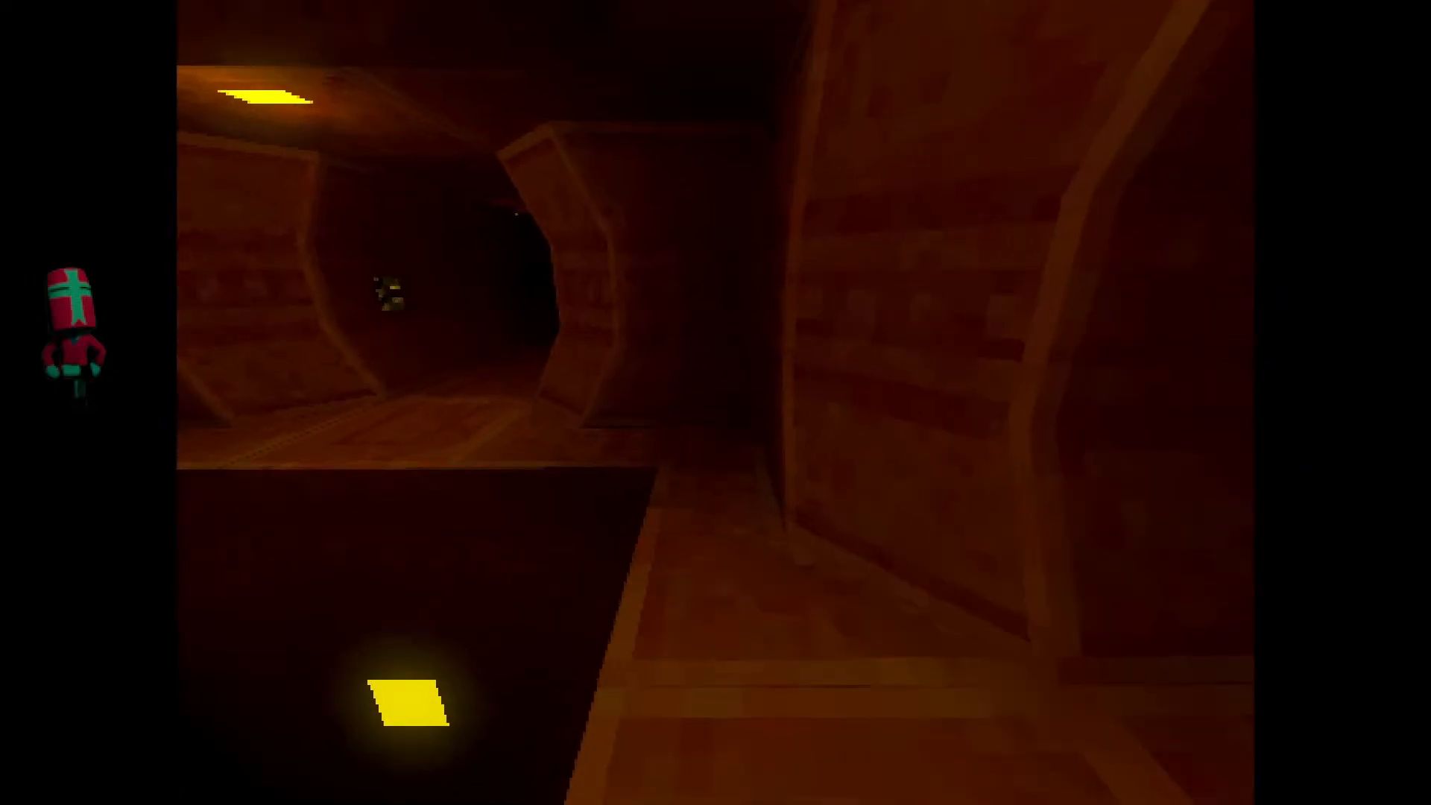
key(w)
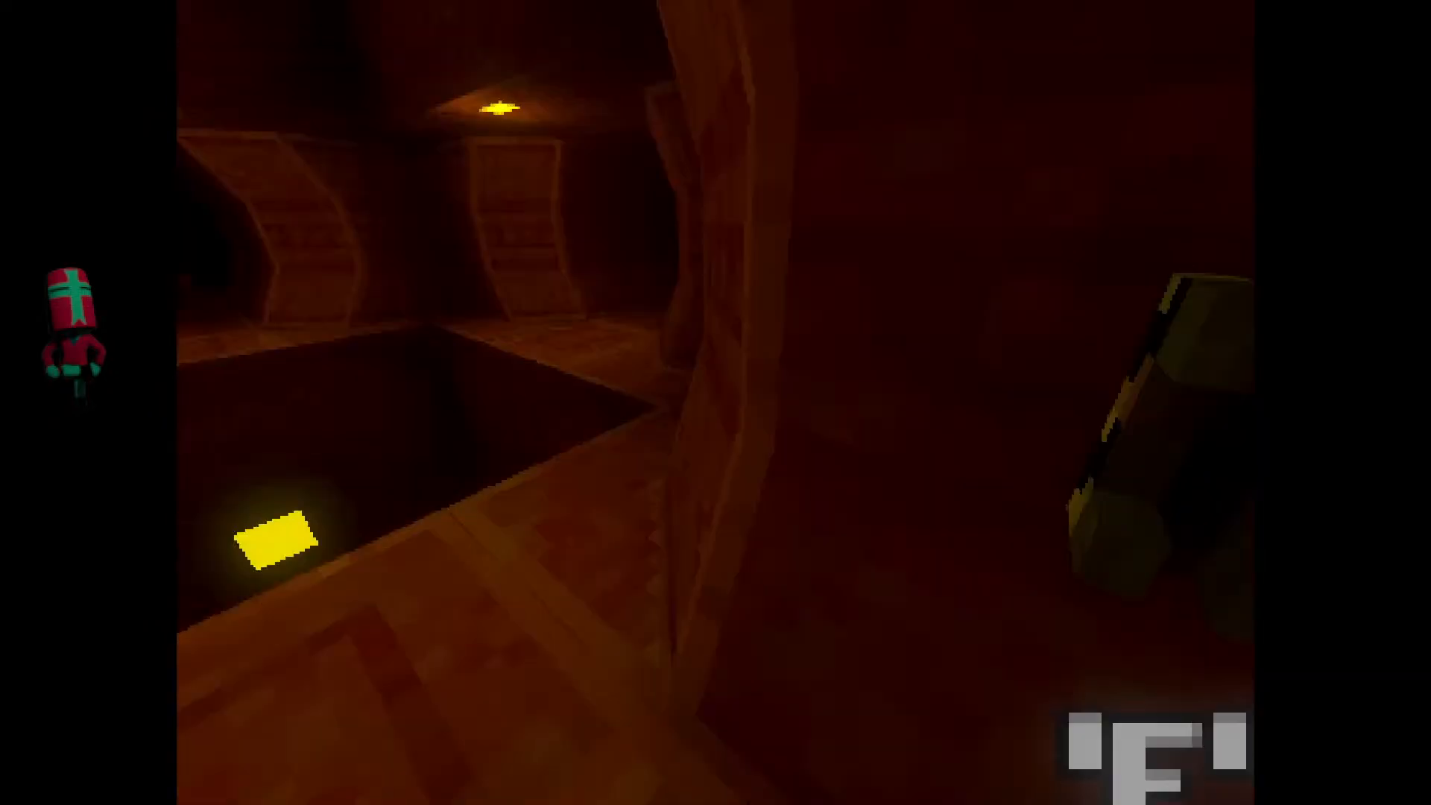
key(w)
key(w)
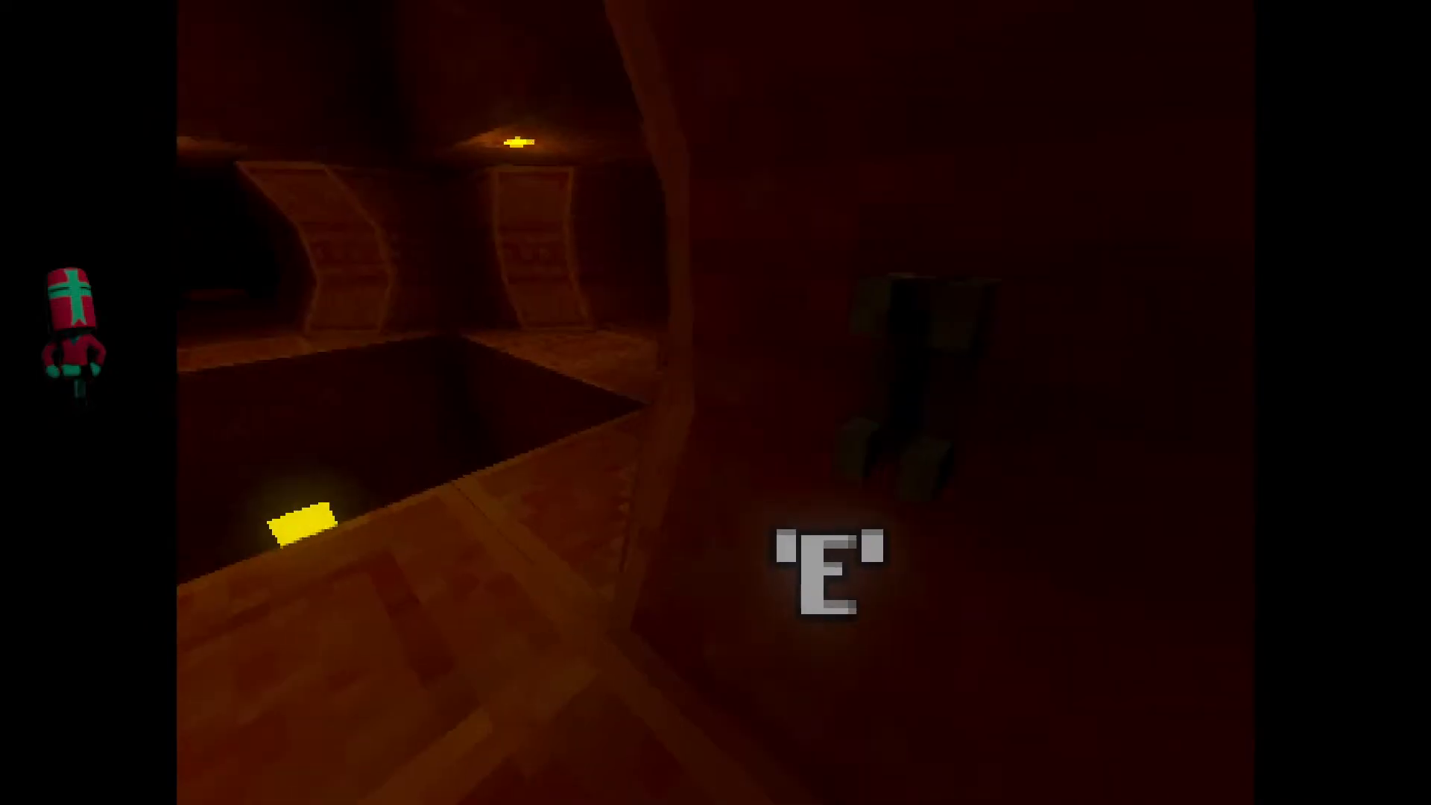
key(w)
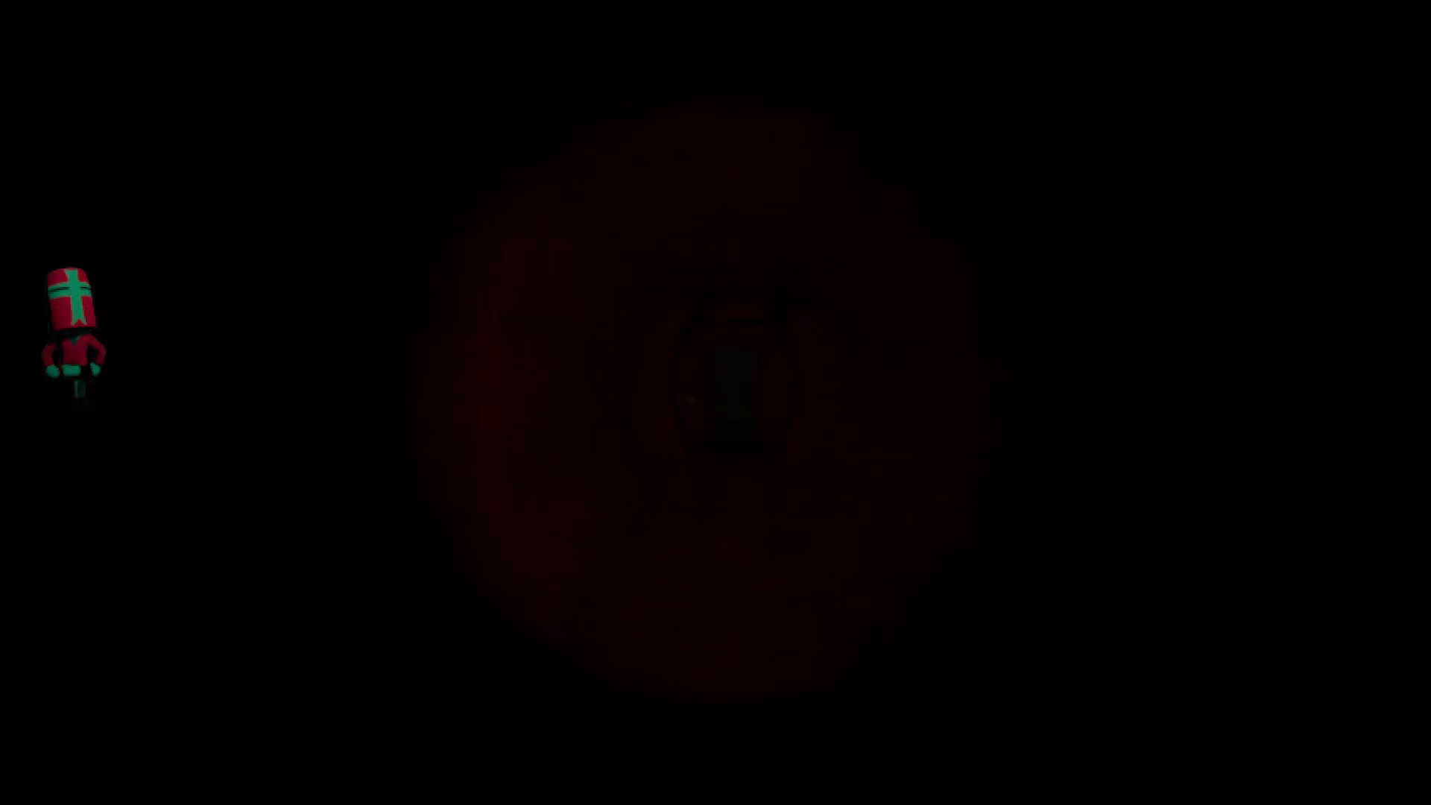
Open the next door and walk through the red hall up to the large yellow gate, checking the lighting.
key(w)
key(e)
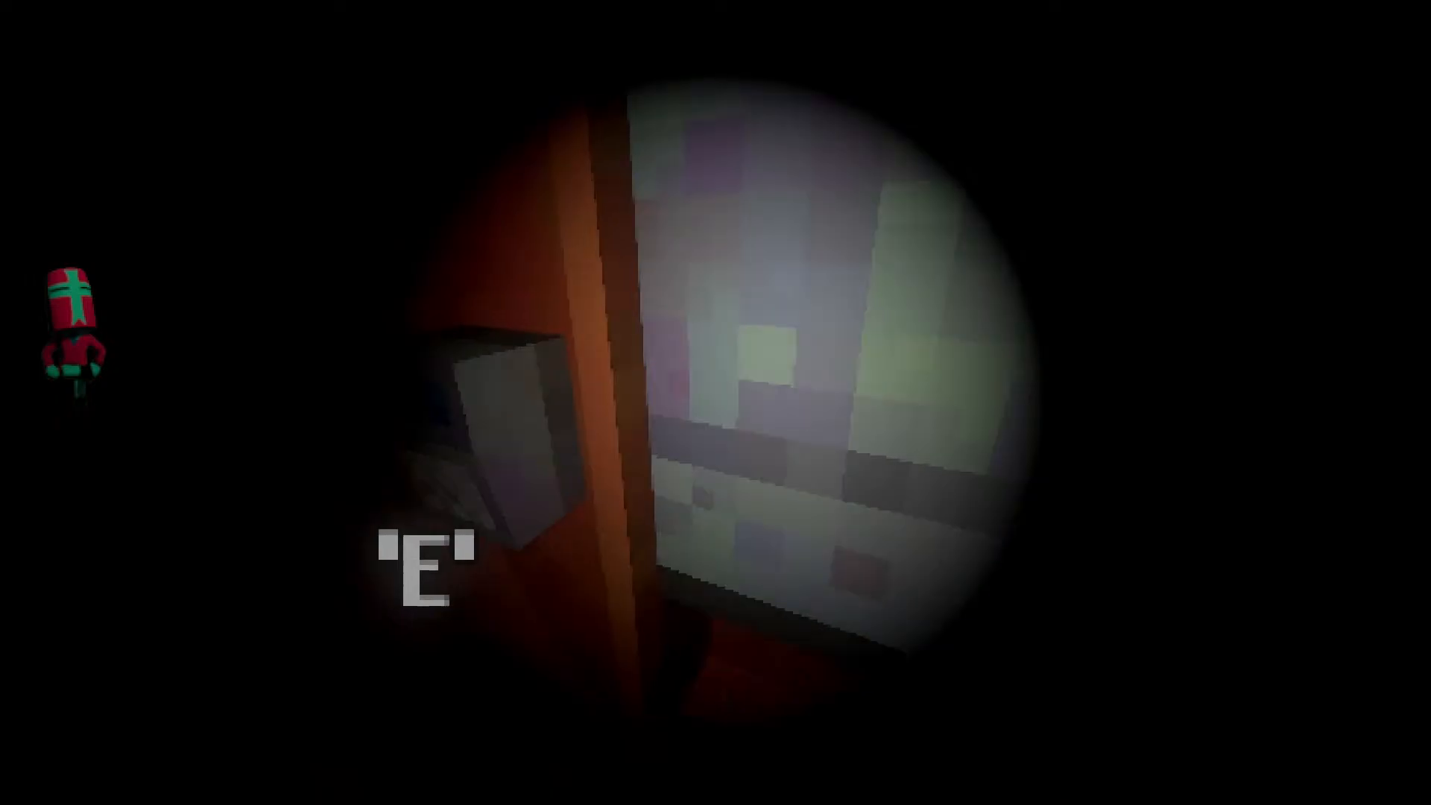
key(w)
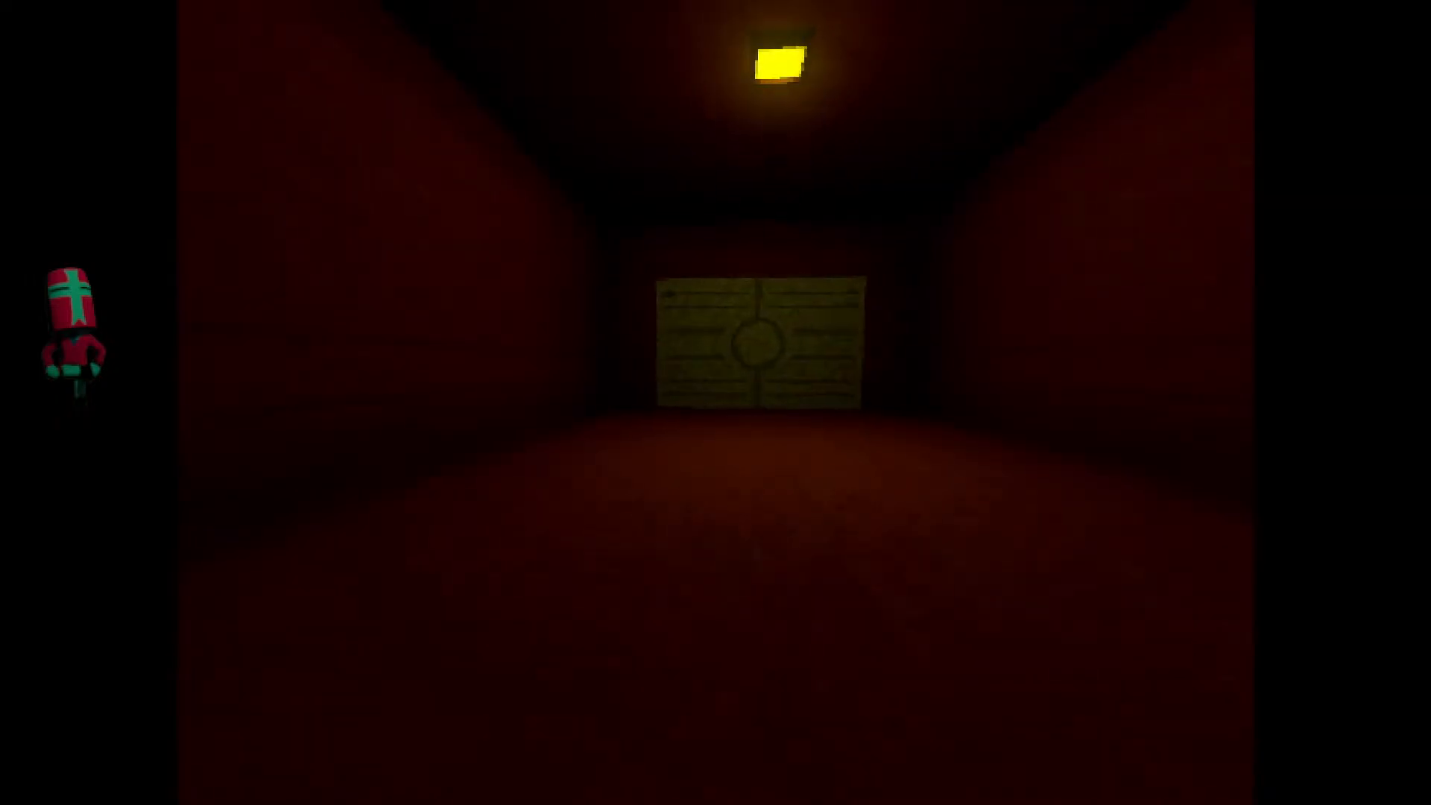
key(w)
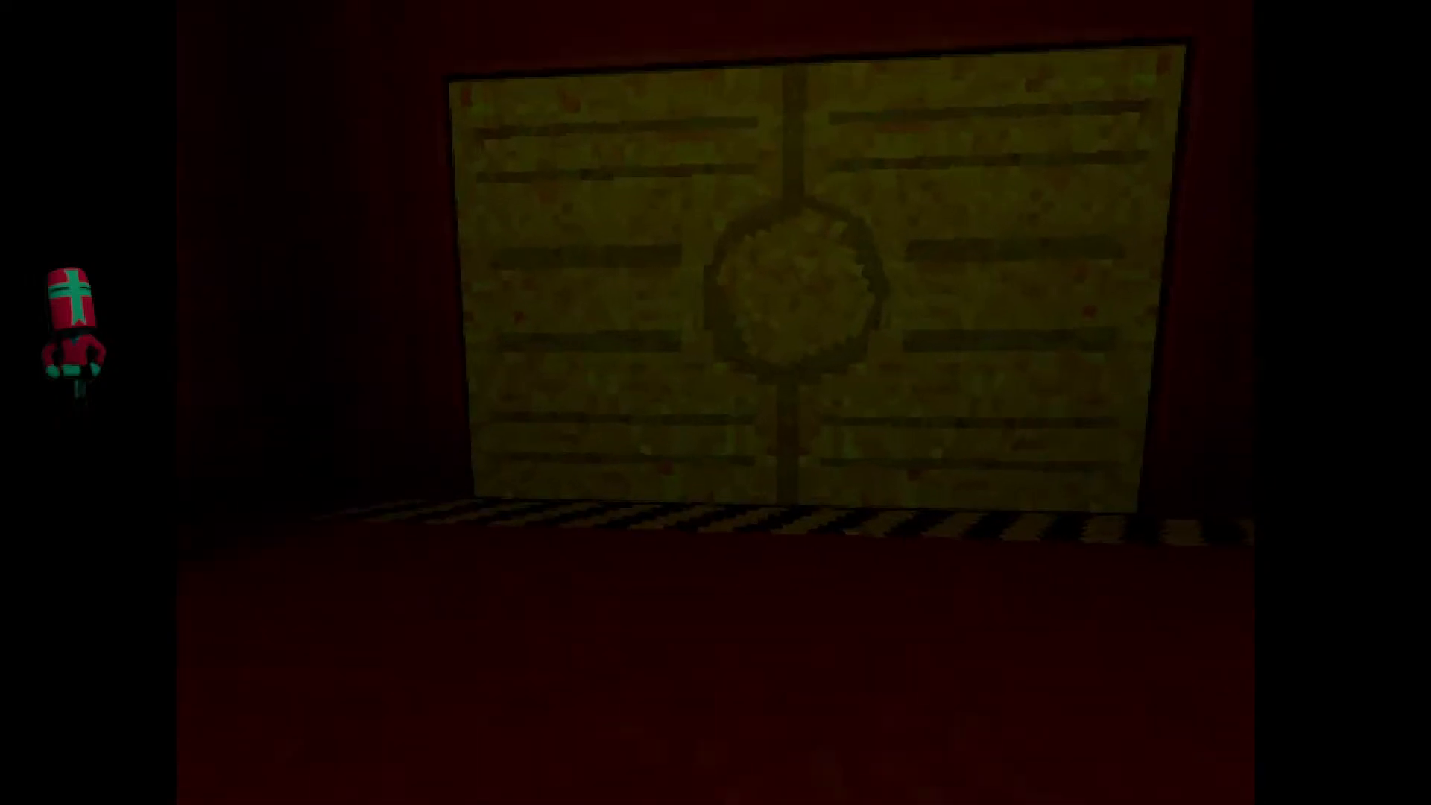
key(w)
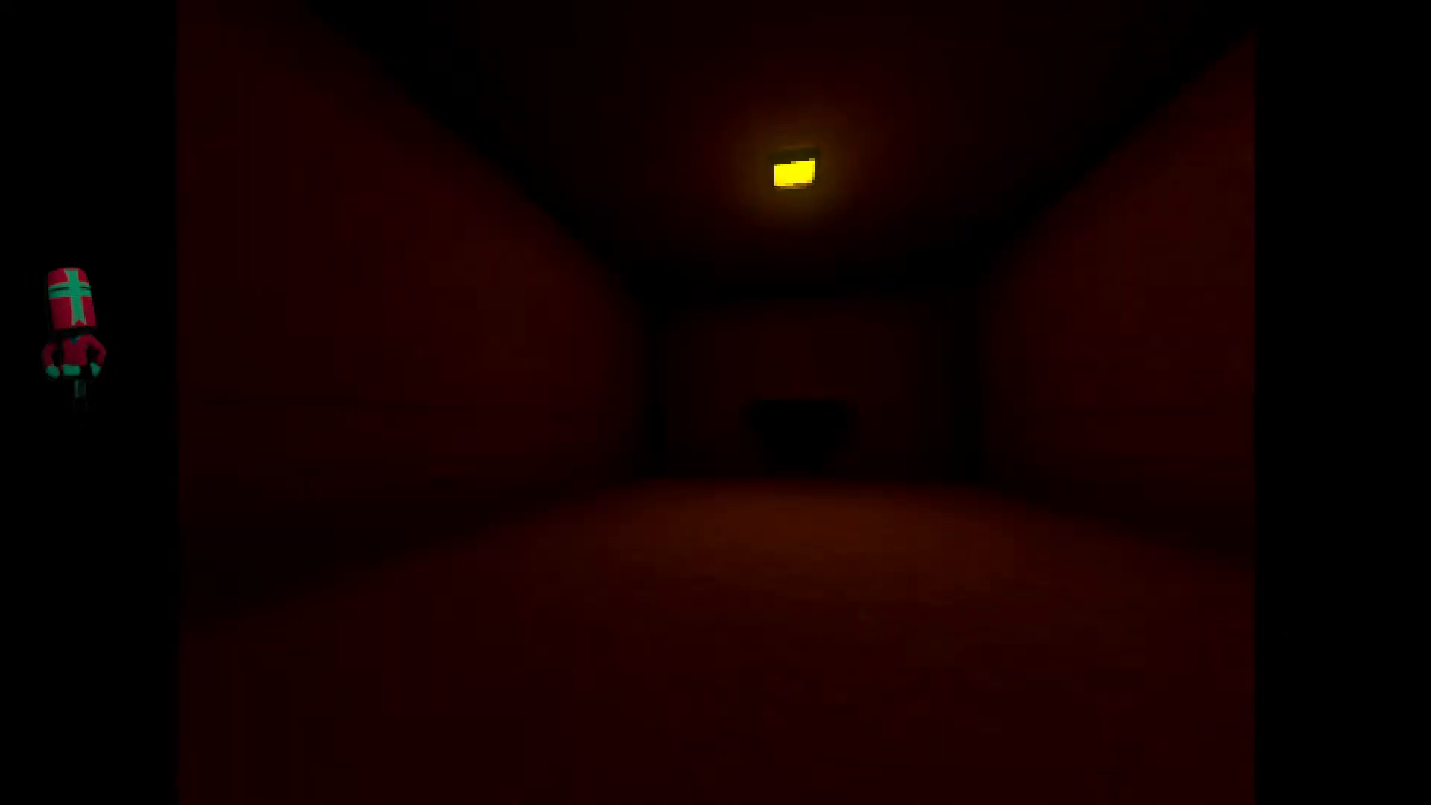
Walk on past the ceiling lamp and through the open doorway into the dark corridor to check its lighting.
key(w)
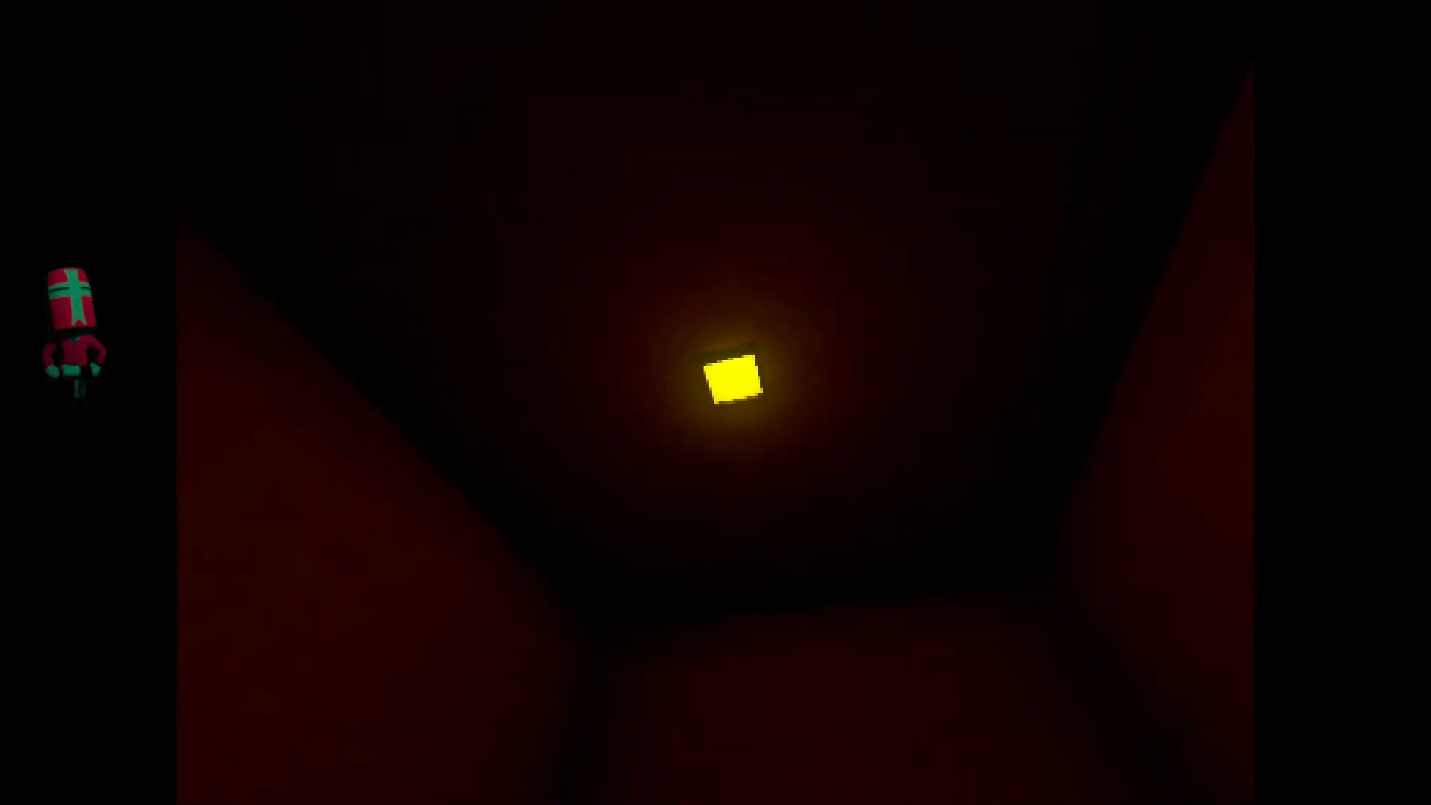
key(w)
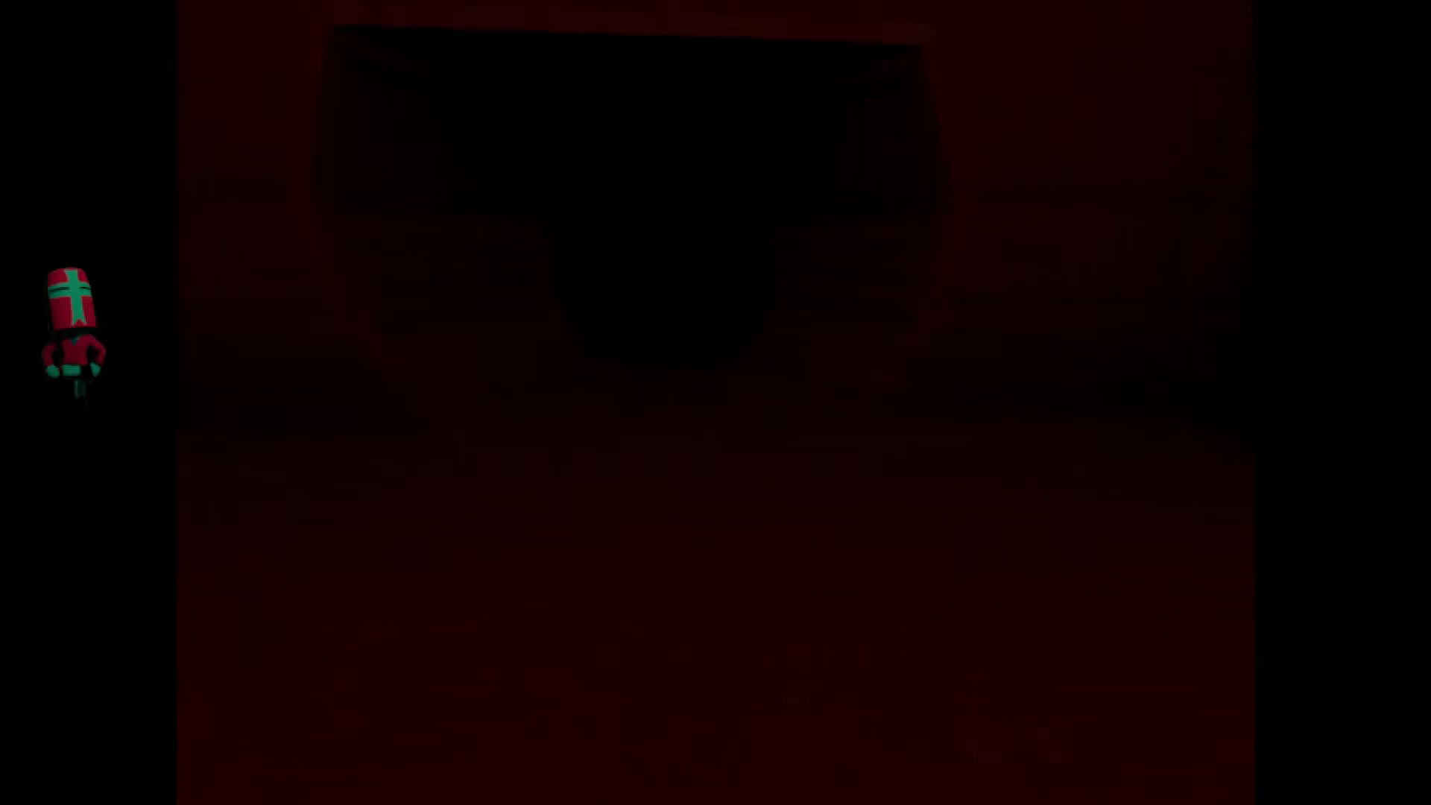
key(w)
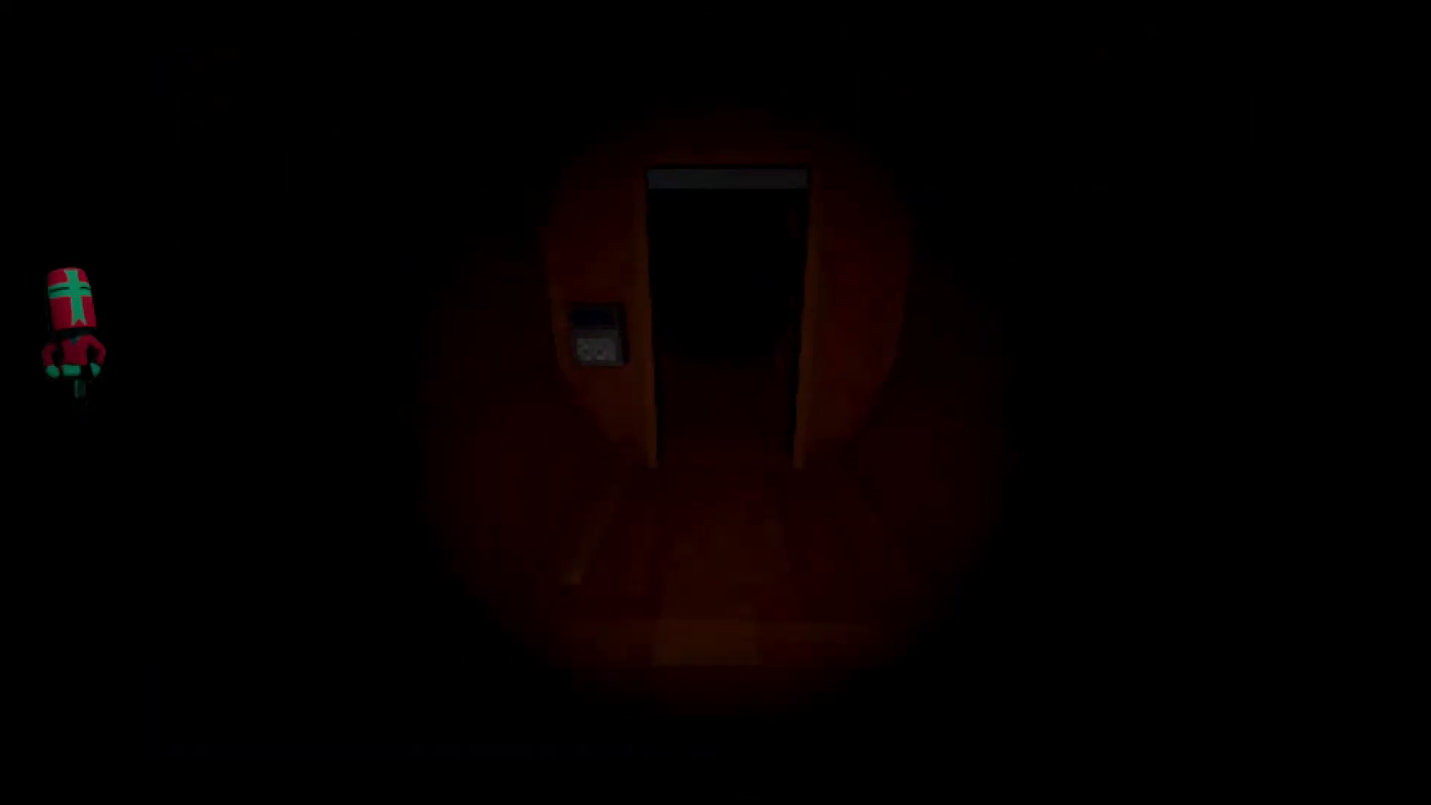
key(w)
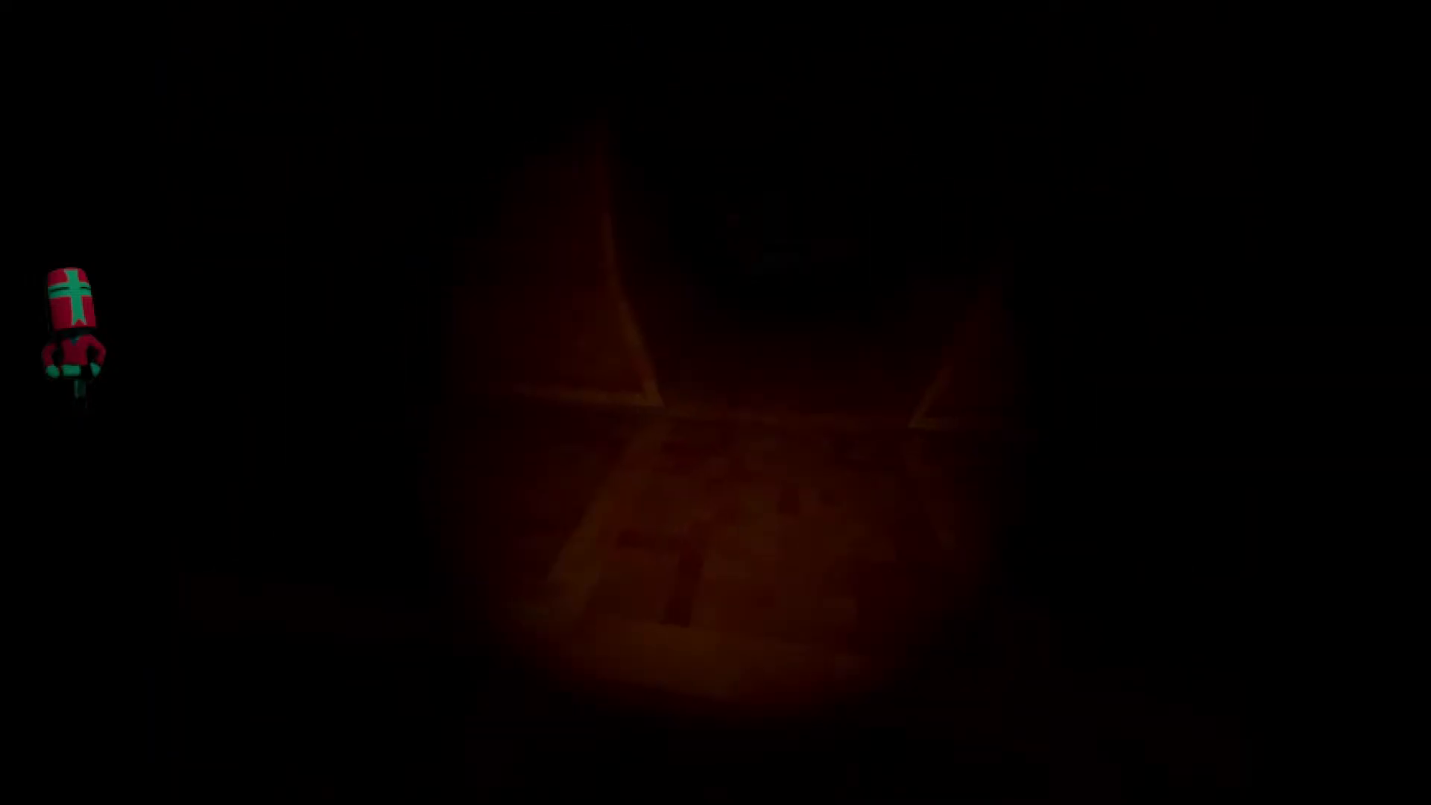
Switch from the running game back to the editor and examine the peaks and the tail of the Process time graph.
key(super)
click(553, 468)
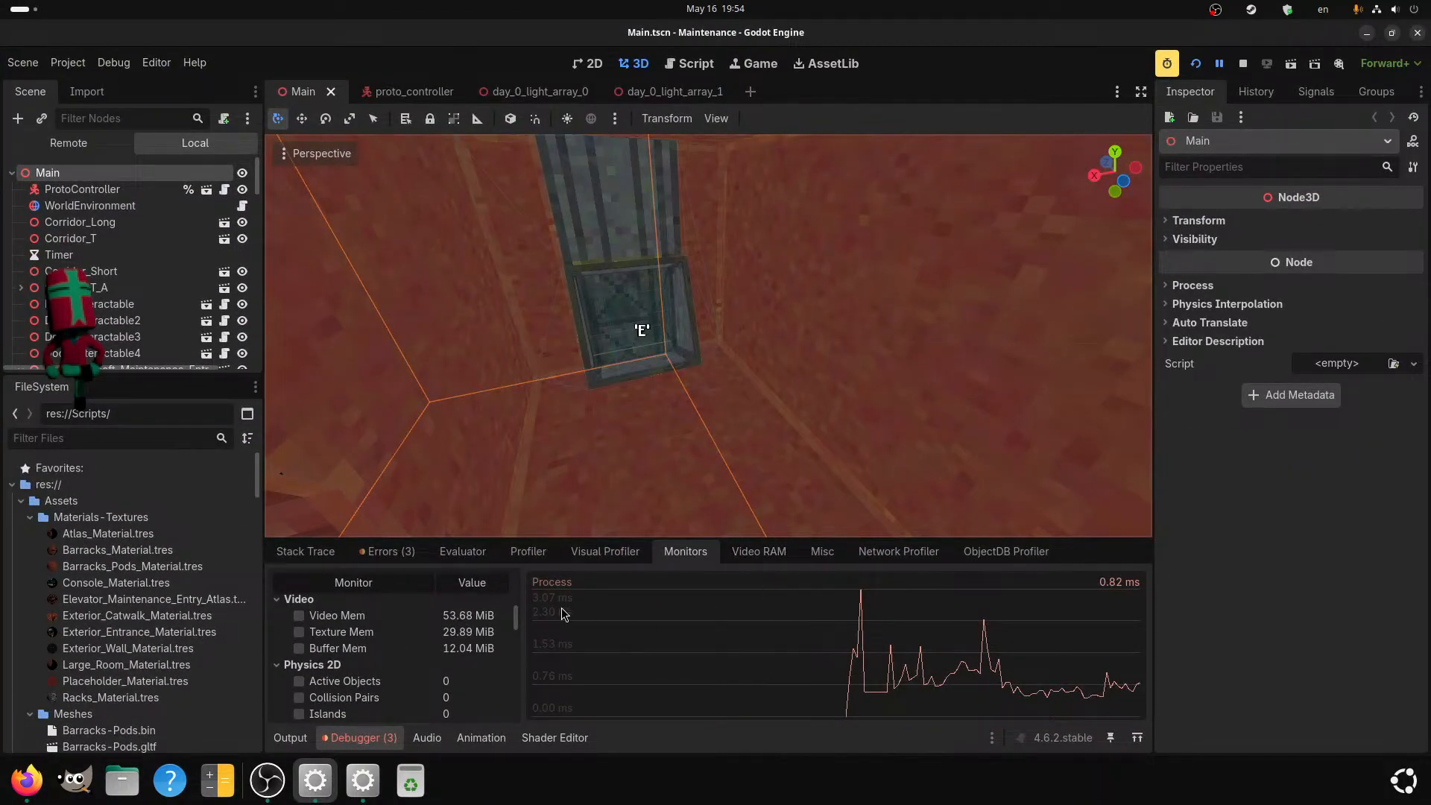
mouse_move(863, 597)
mouse_move(1054, 698)
click(1101, 695)
click(1126, 688)
drag(1076, 698, 1032, 697)
click(861, 595)
Inspect frames 3932, 1697 and 1770 in the Visual Profiler, widening the list to read the OmniLight shadow rendering times.
click(608, 552)
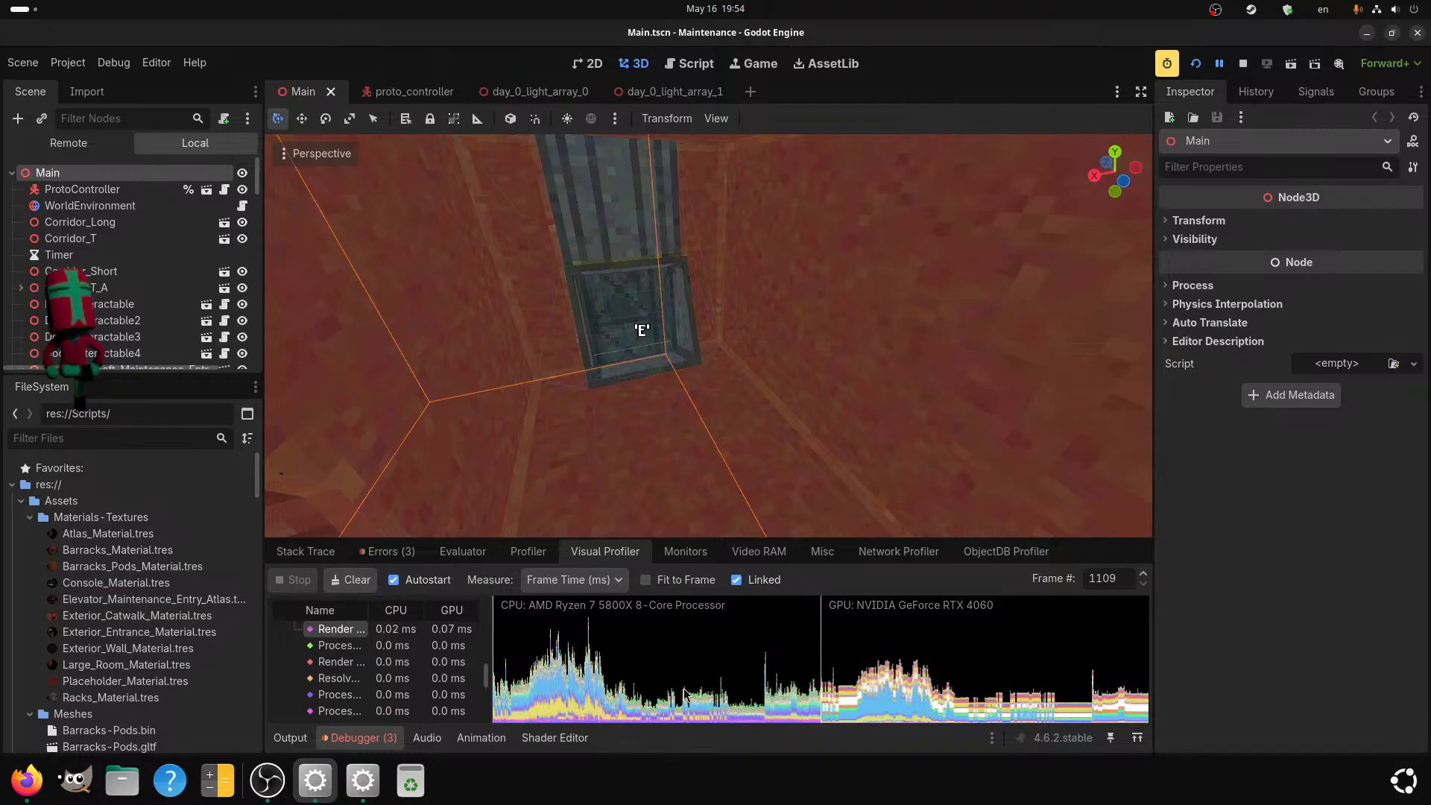
drag(893, 684, 1079, 719)
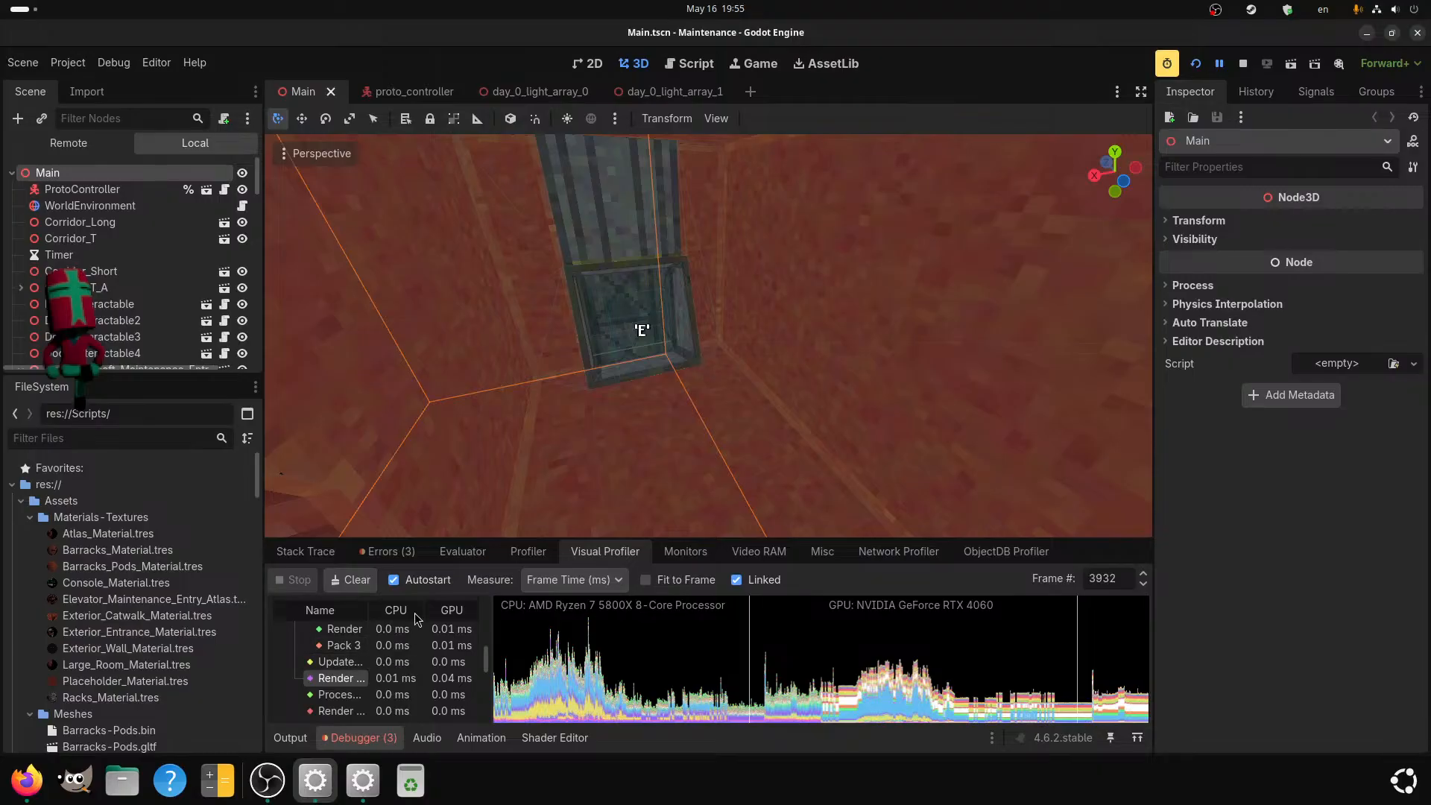
drag(491, 611, 555, 616)
drag(913, 692, 902, 705)
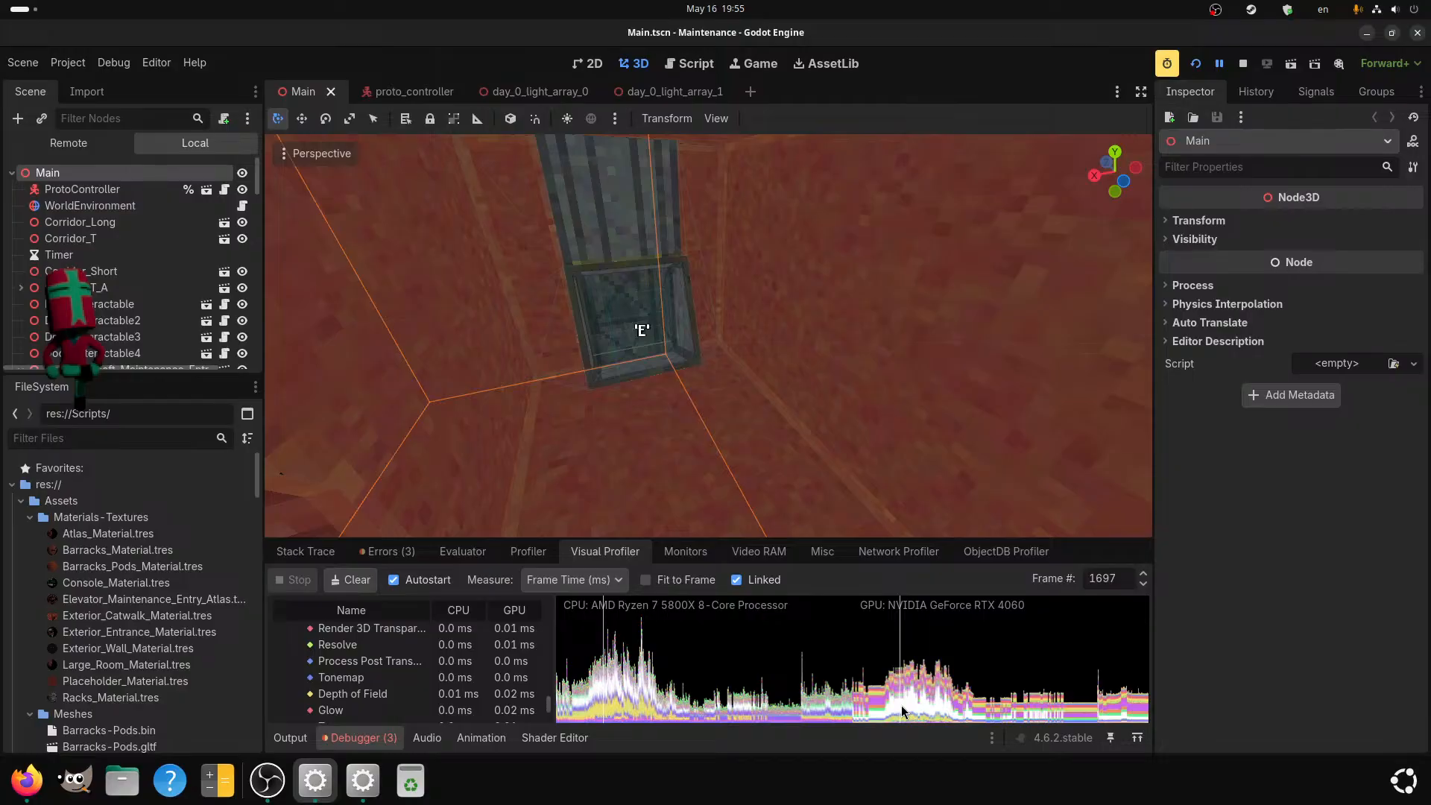
click(907, 707)
scroll(332, 675, up, 3)
scroll(332, 676, up, 2)
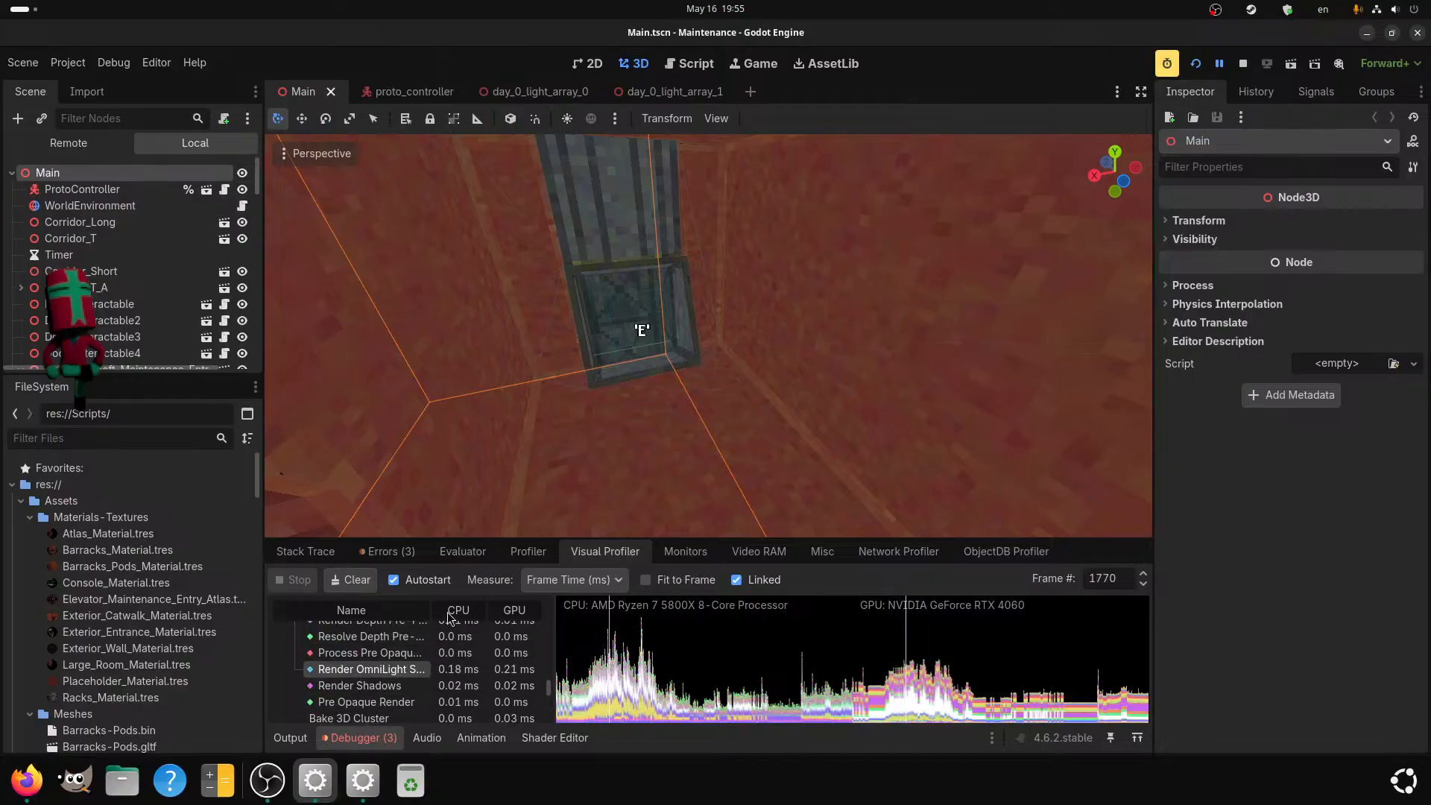
mouse_move(556, 609)
mouse_down()
mouse_move(589, 609)
mouse_move(554, 609)
mouse_up()
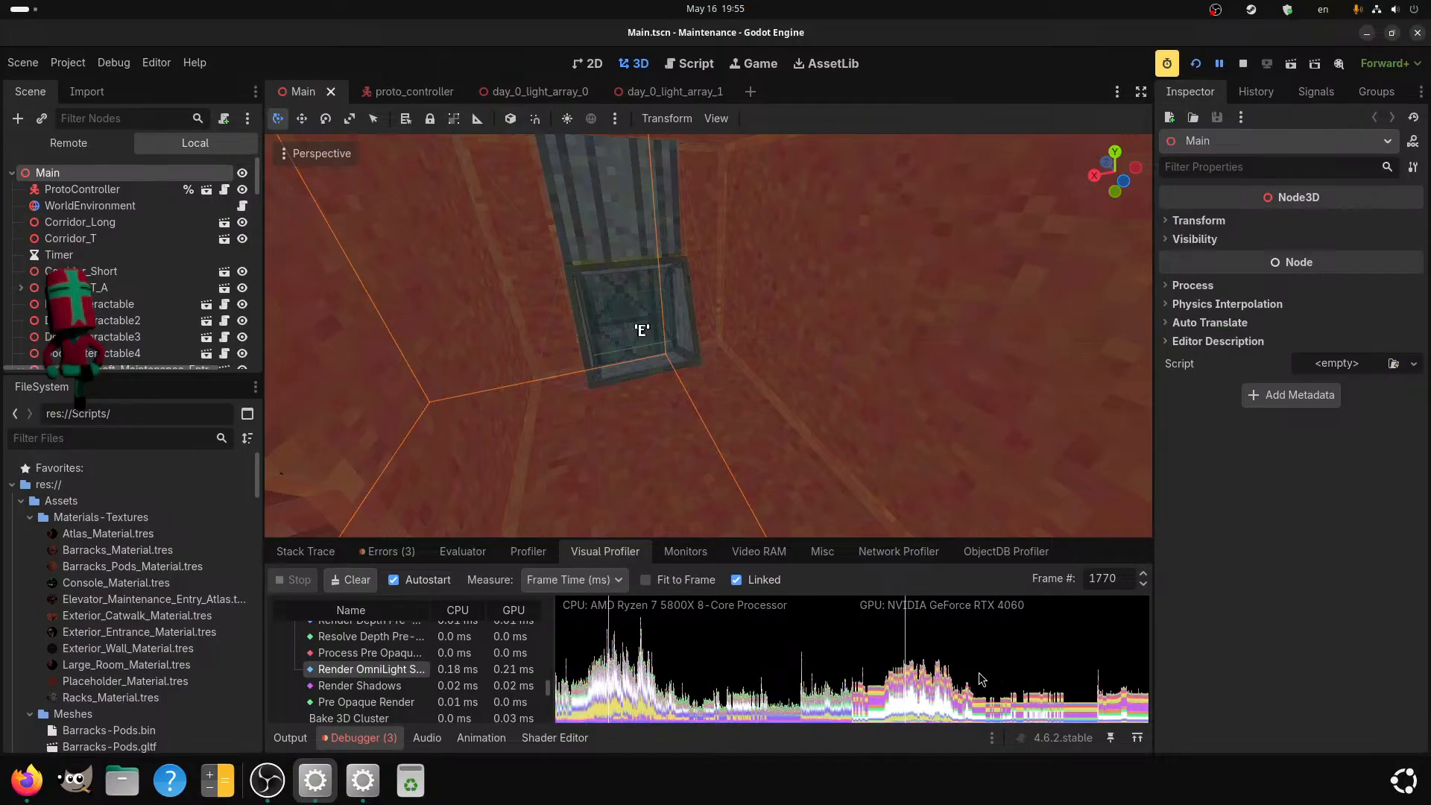
Compare the render times of frames 1408 and 4185 in the Visual Profiler.
click(877, 700)
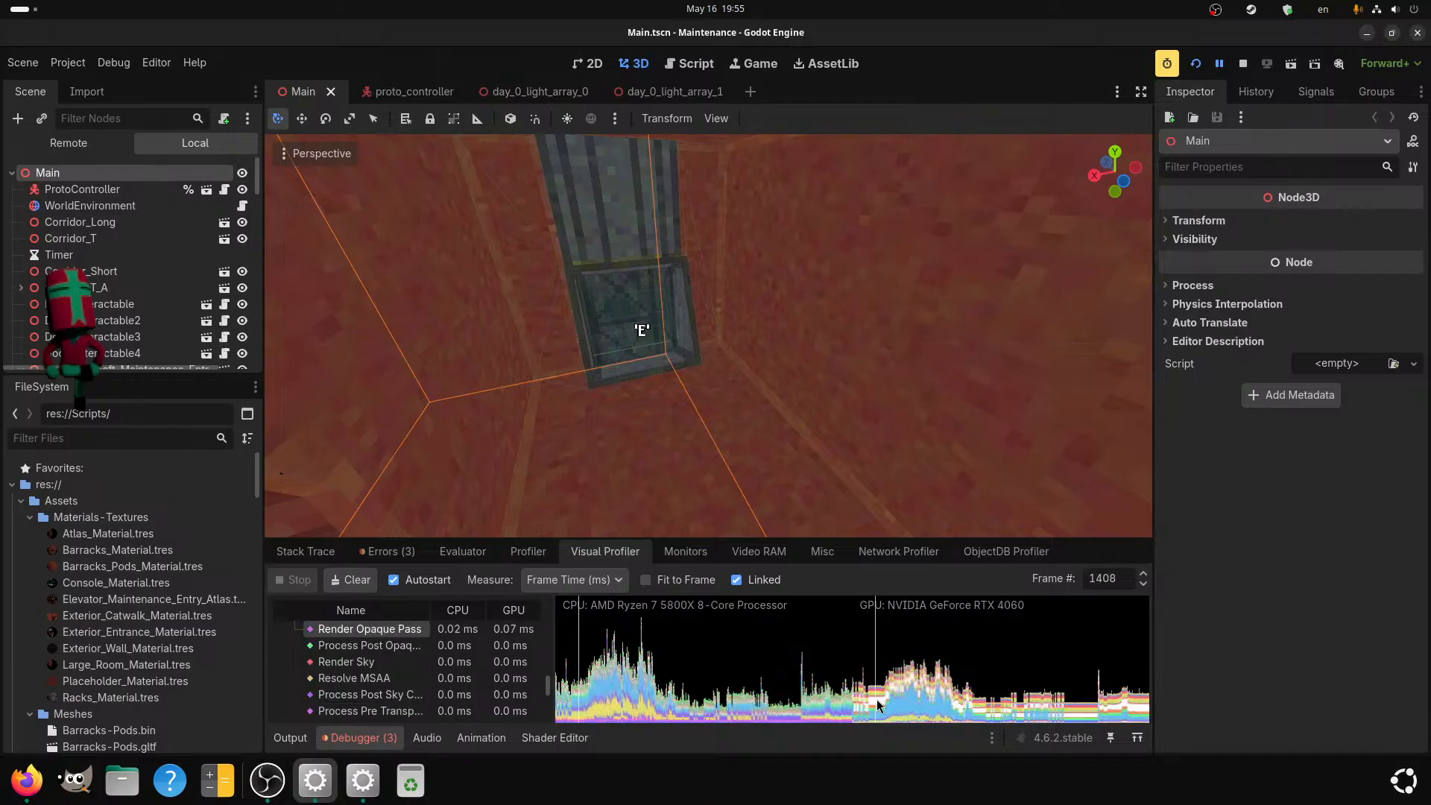
scroll(419, 657, up, 1)
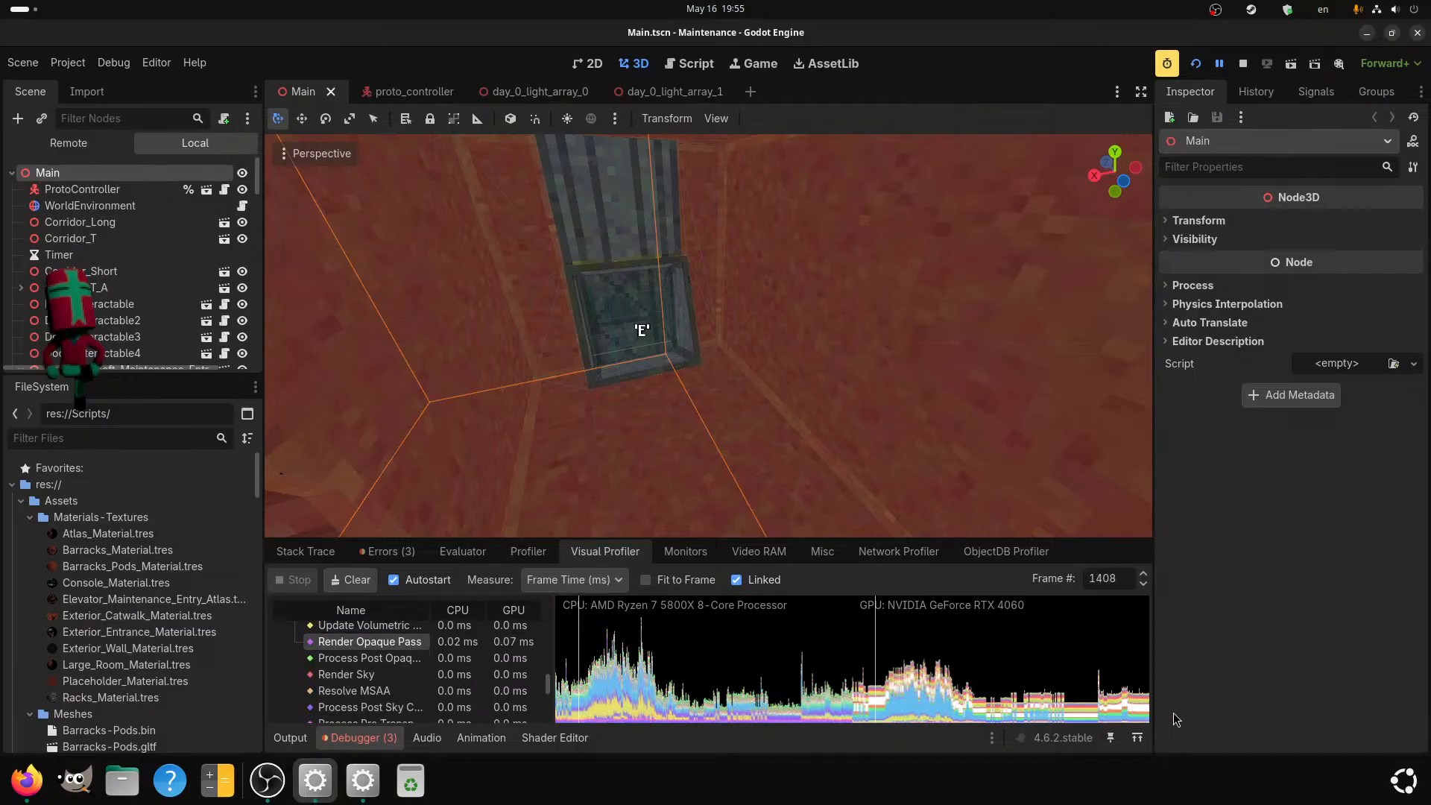
click(1106, 686)
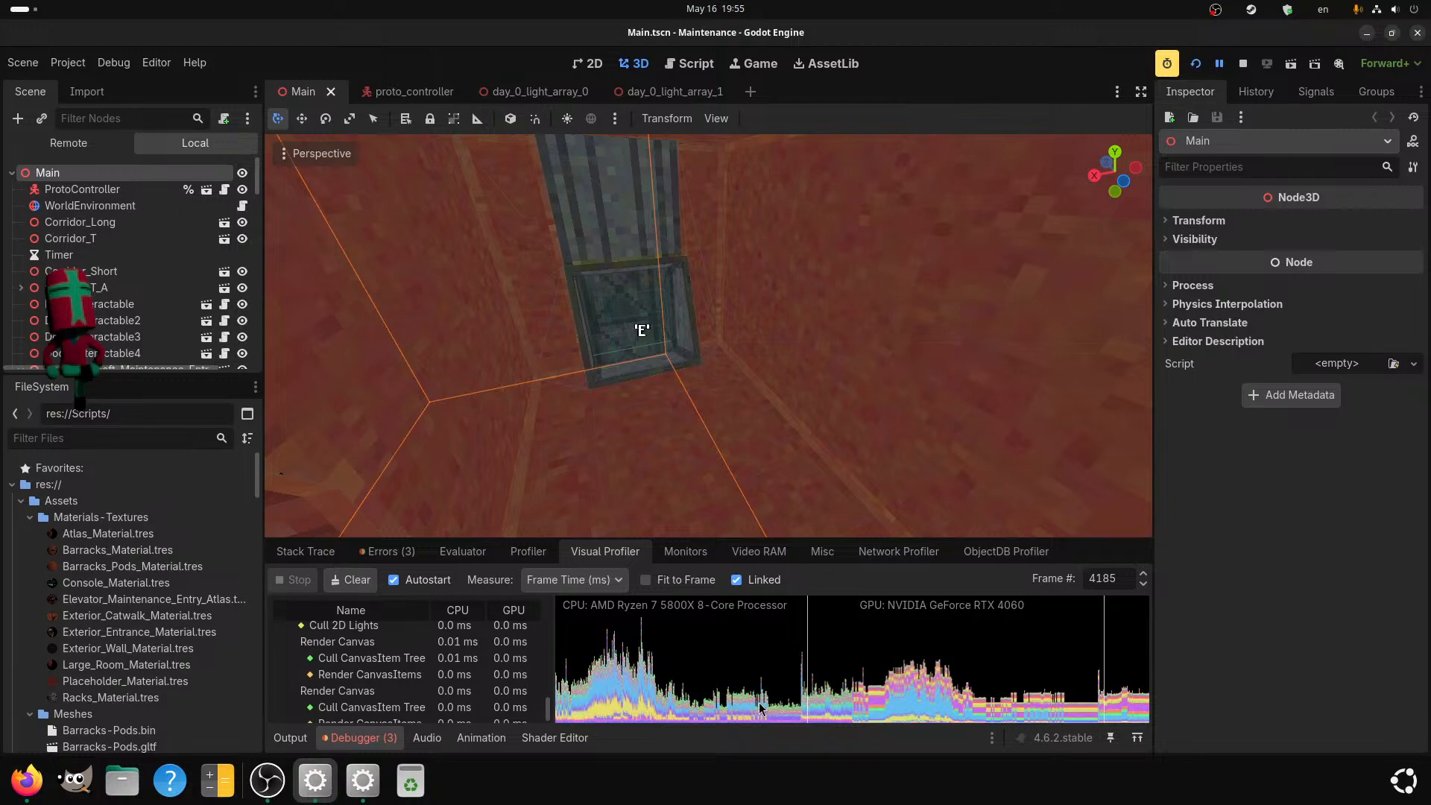
Sample the yellow band of the CPU graph around frames 1616 to 1716 and review frame 1670's OmniLight3D culling entries.
click(607, 712)
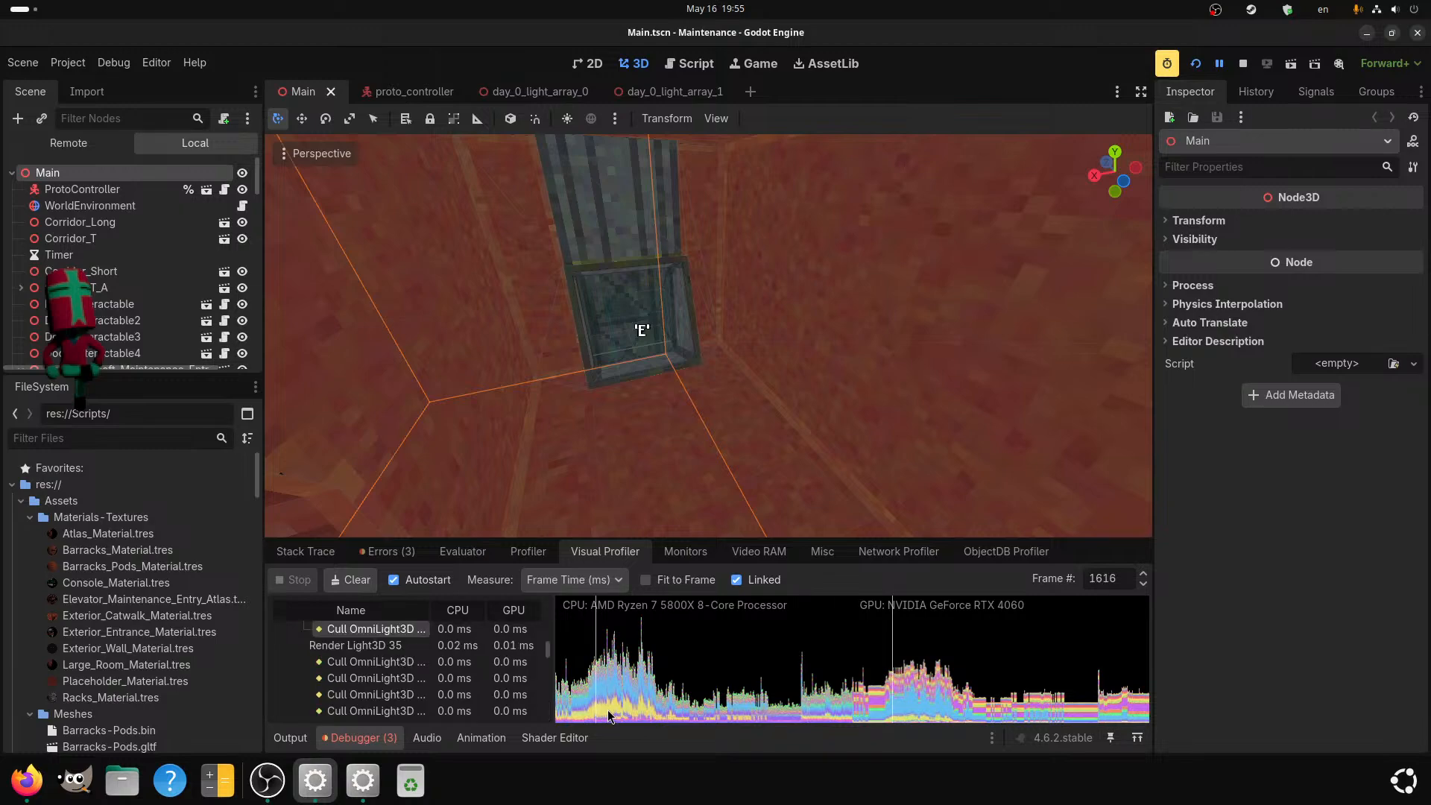
click(598, 710)
click(598, 708)
click(604, 707)
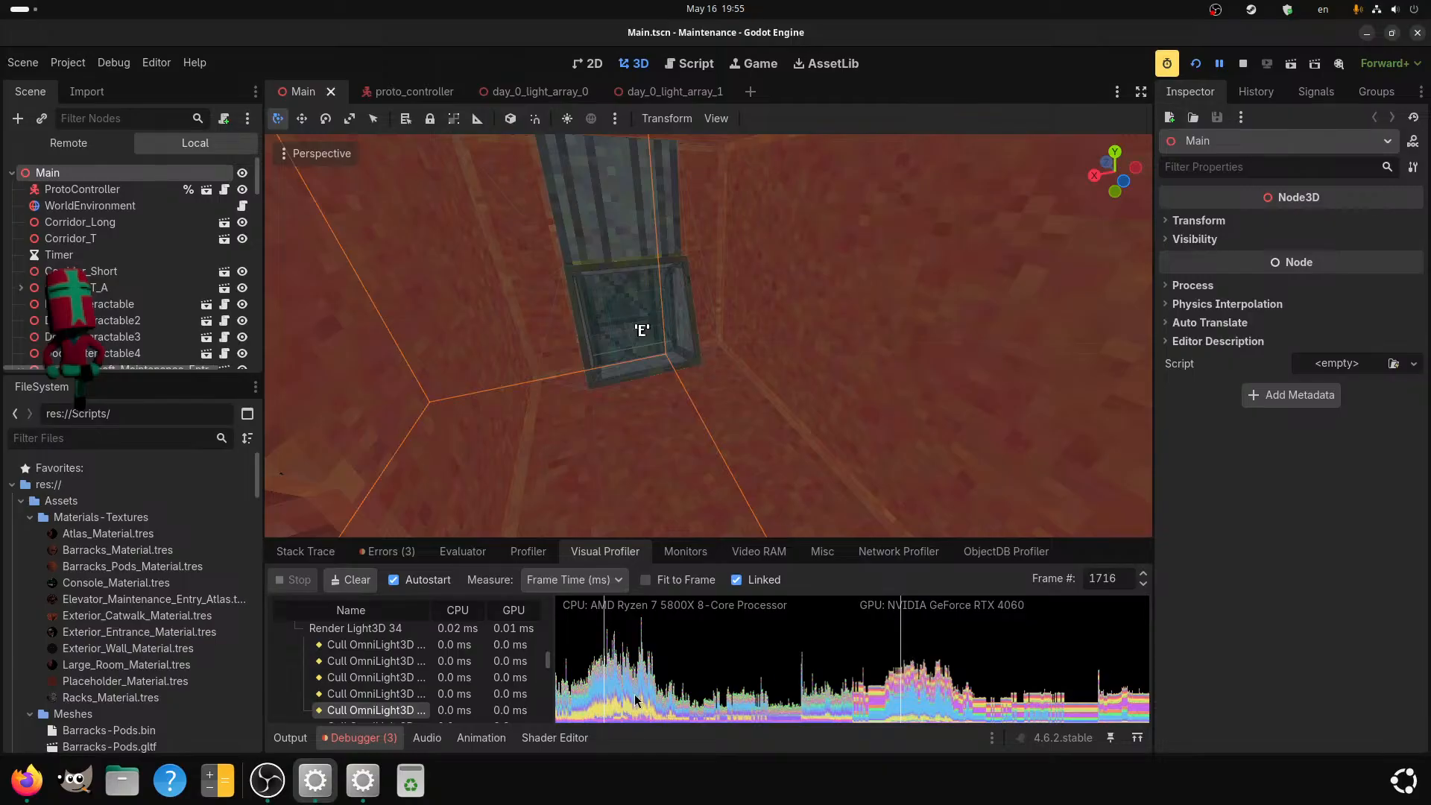
click(589, 710)
click(611, 711)
click(640, 710)
click(604, 709)
click(602, 710)
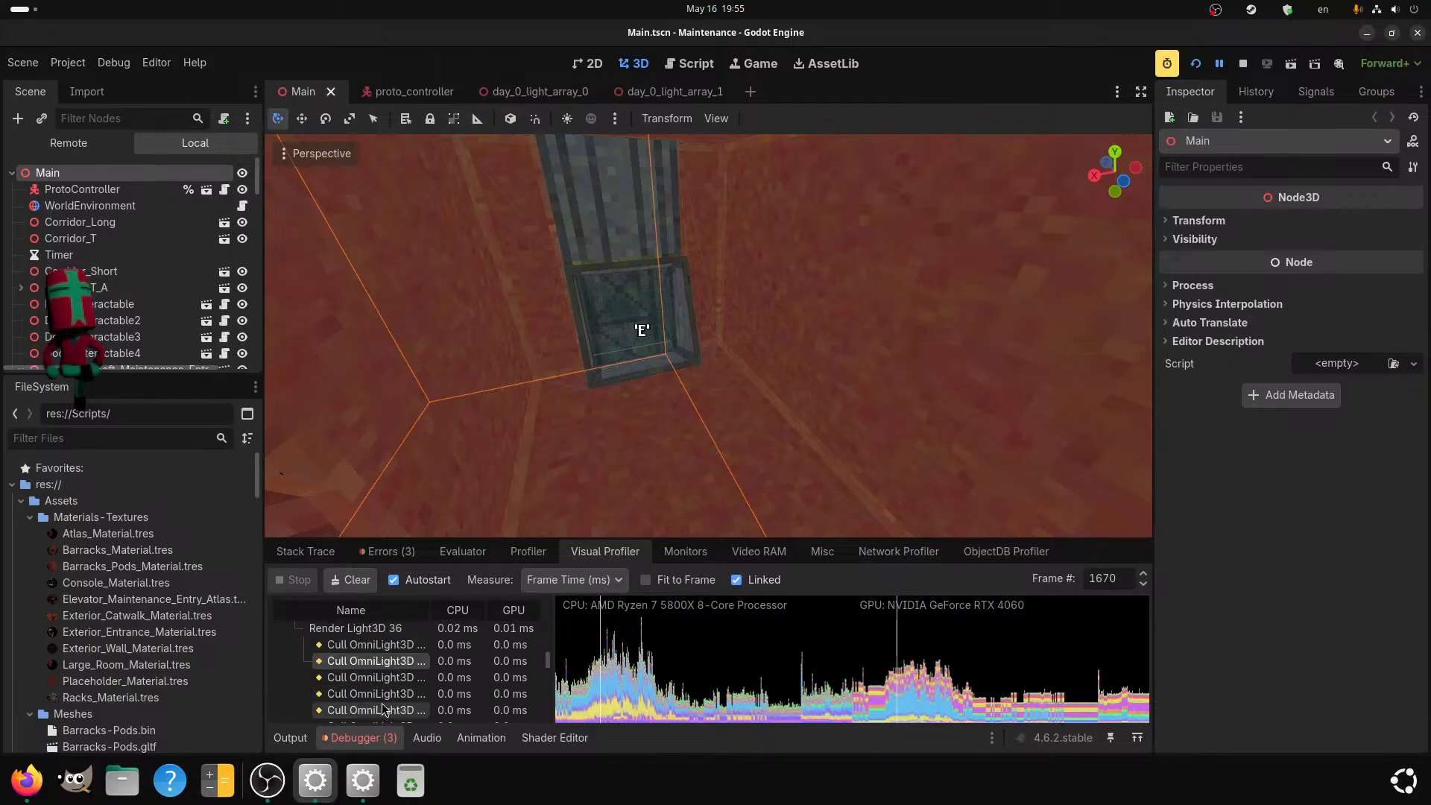
scroll(383, 706, down, 3)
scroll(456, 677, down, 2)
scroll(417, 688, up, 5)
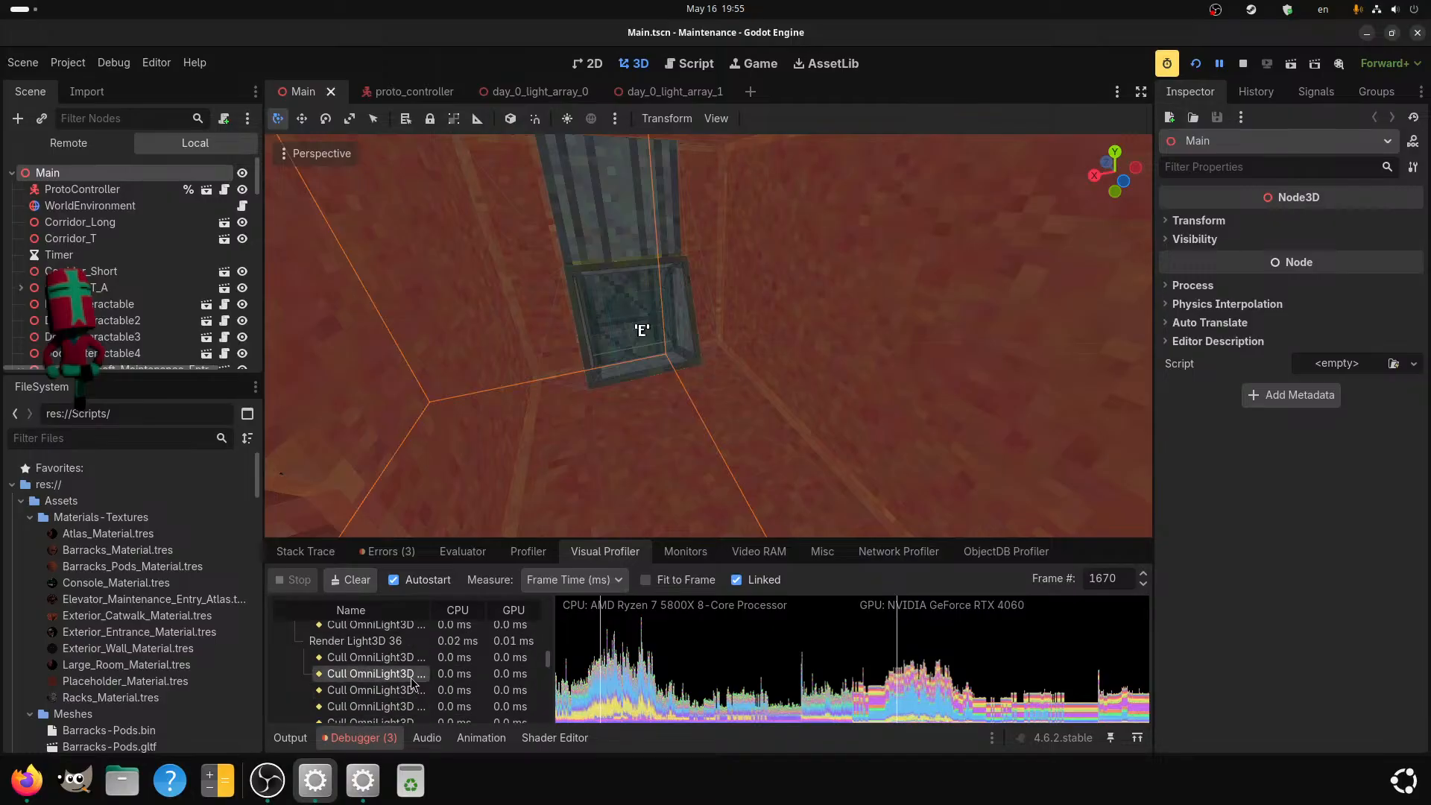
scroll(406, 677, down, 3)
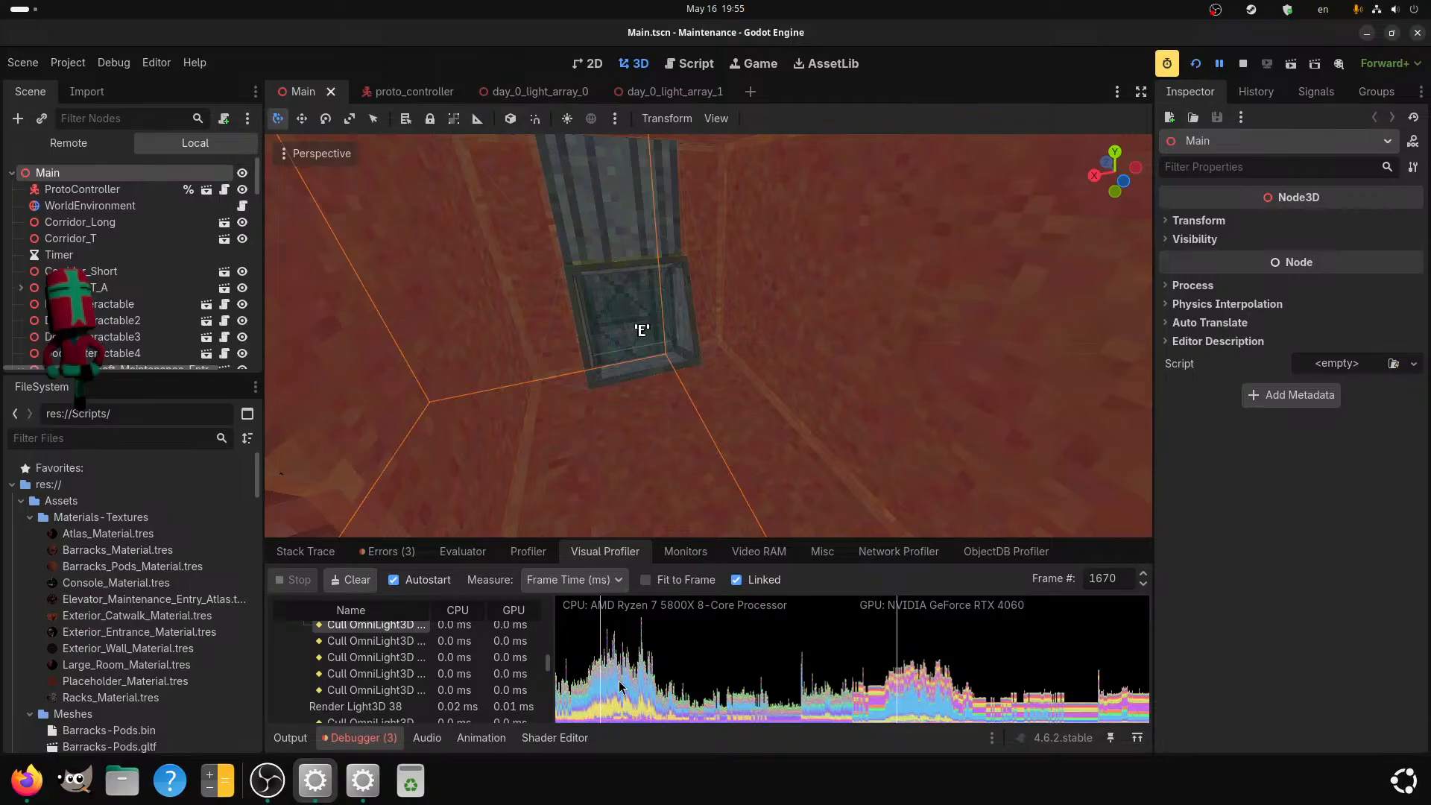
Inspect the OmniLight shadow rendering of frame 1634 and the light culling entries of frame 1607.
click(598, 691)
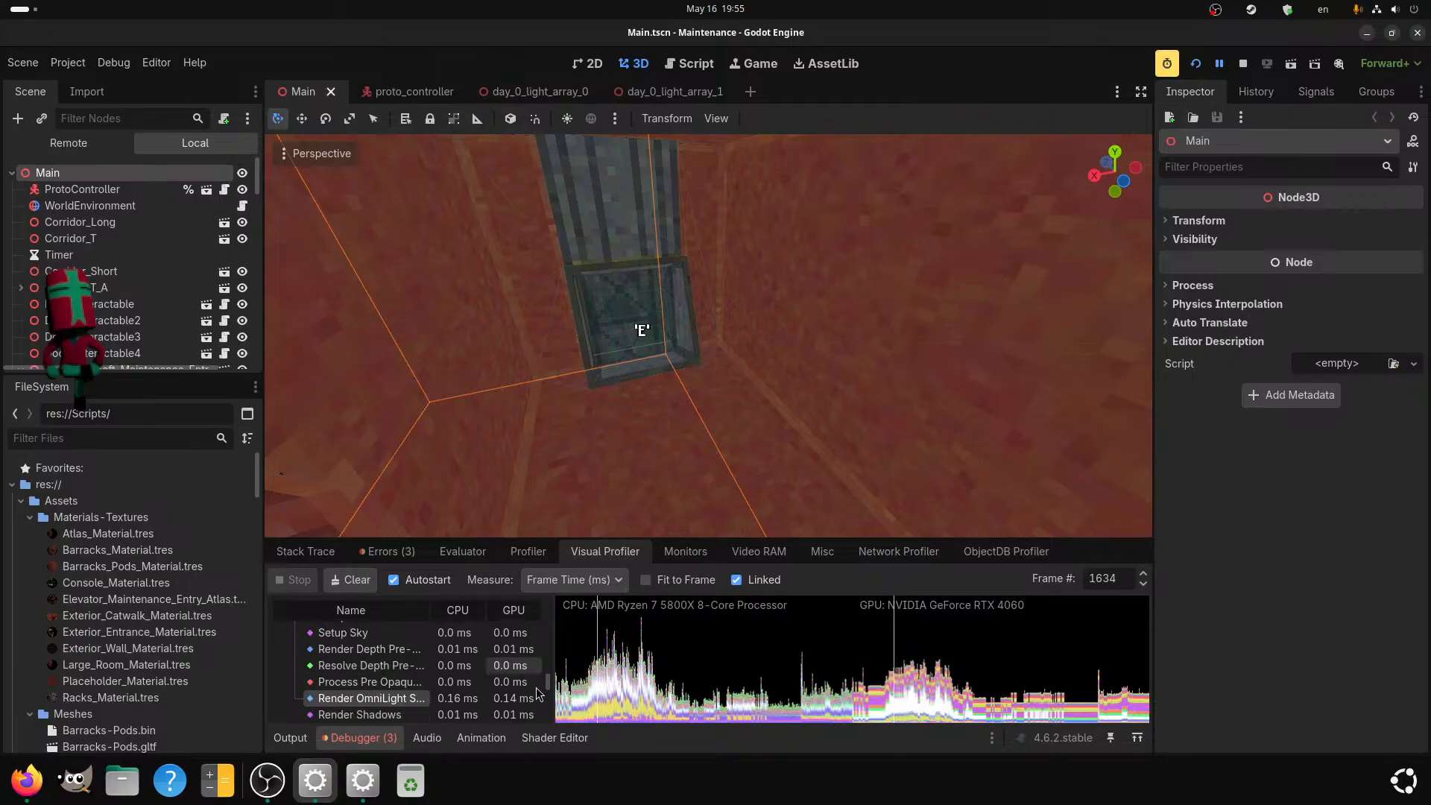
click(594, 708)
click(596, 709)
click(597, 709)
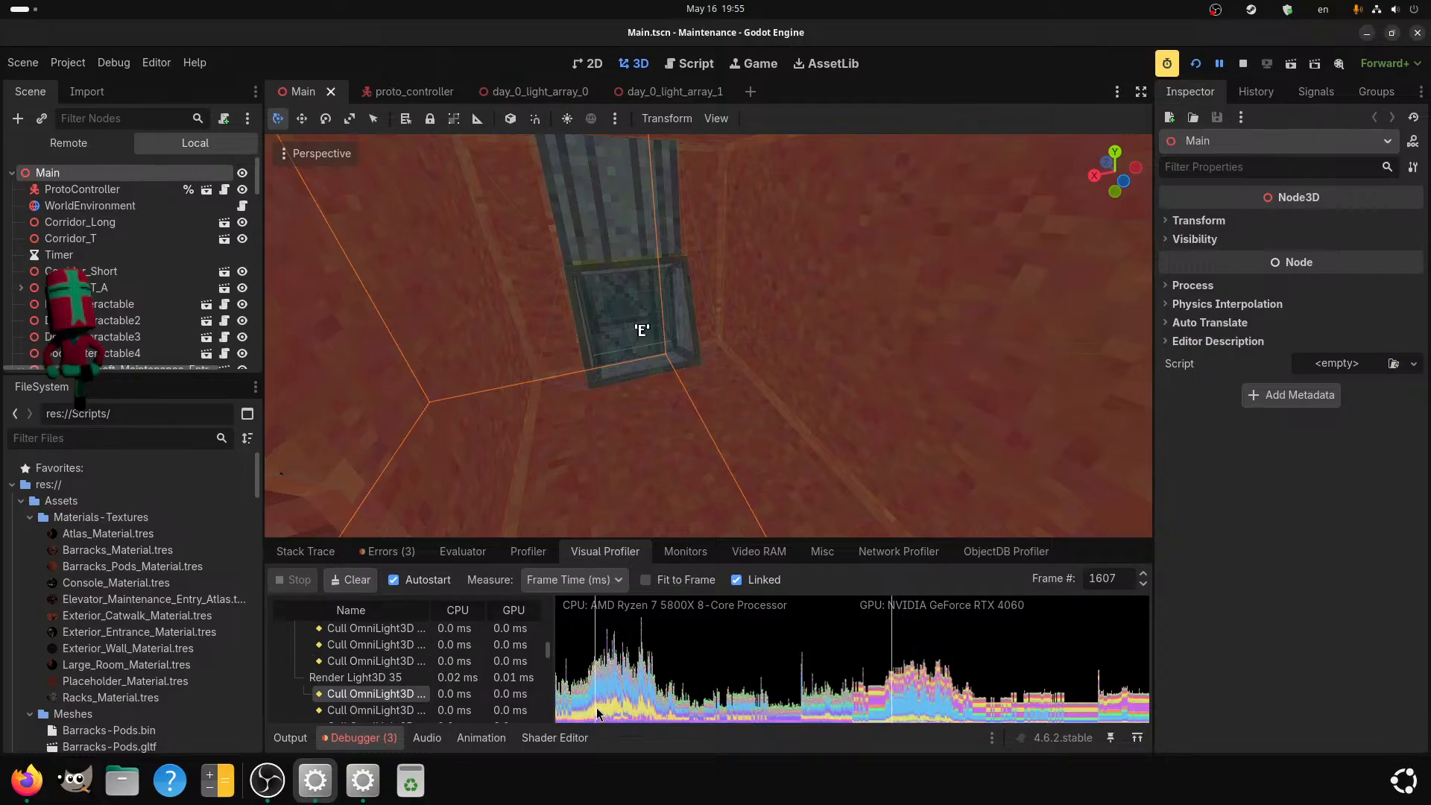
scroll(400, 693, up, 5)
scroll(400, 693, down, 2)
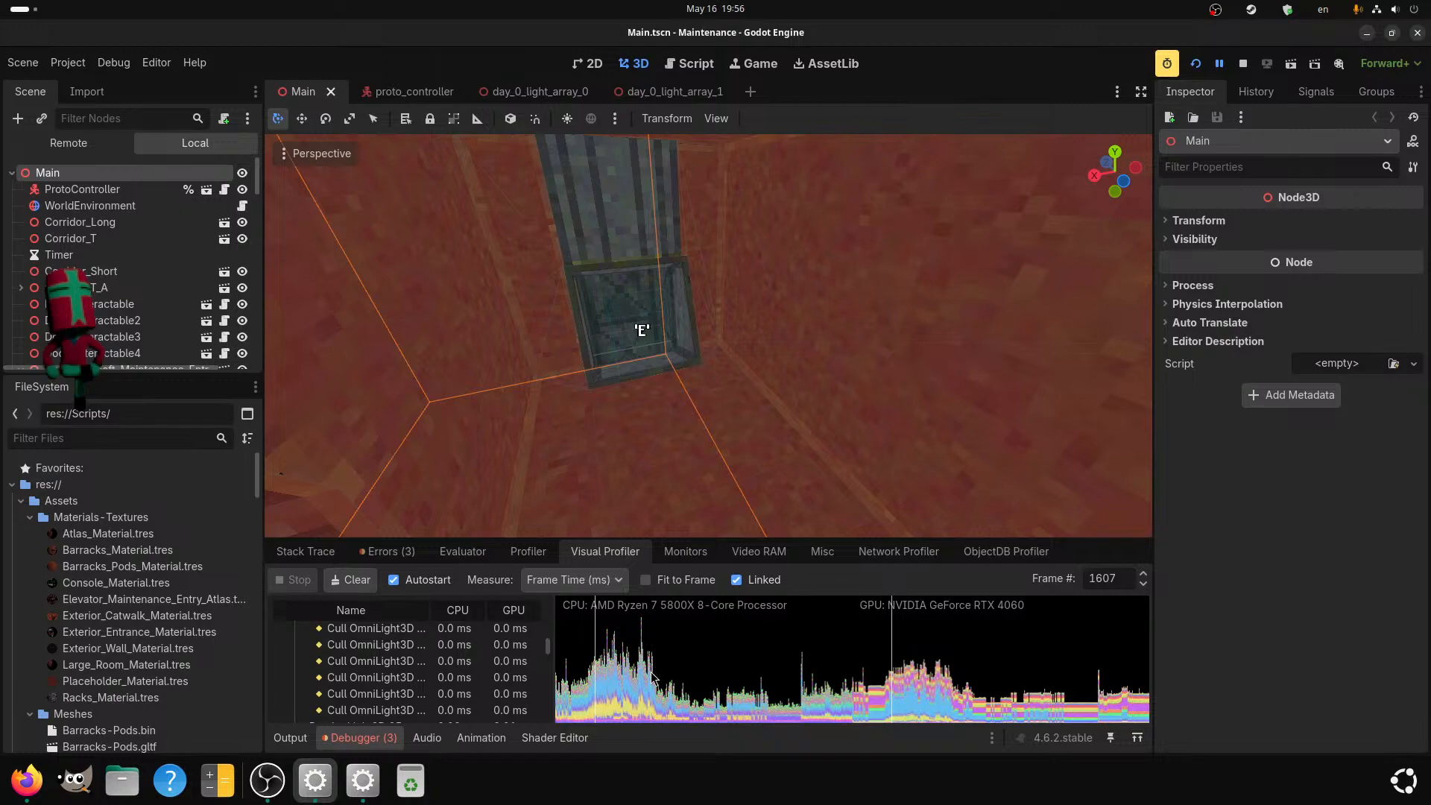
Select the CPU spike at frame 2168 and compare the Visual Profiler's graph with the Process time peak in the monitors.
click(641, 628)
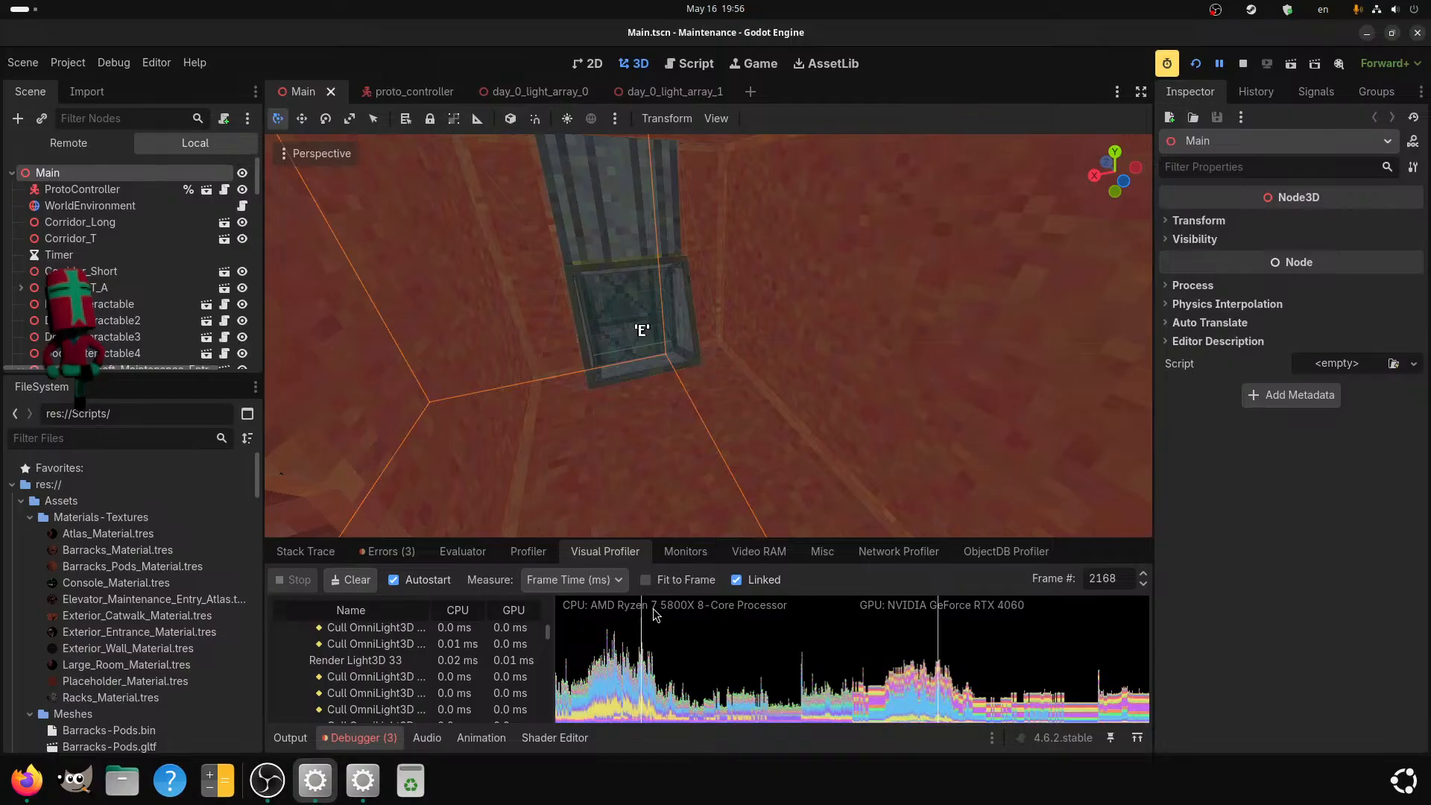
click(690, 562)
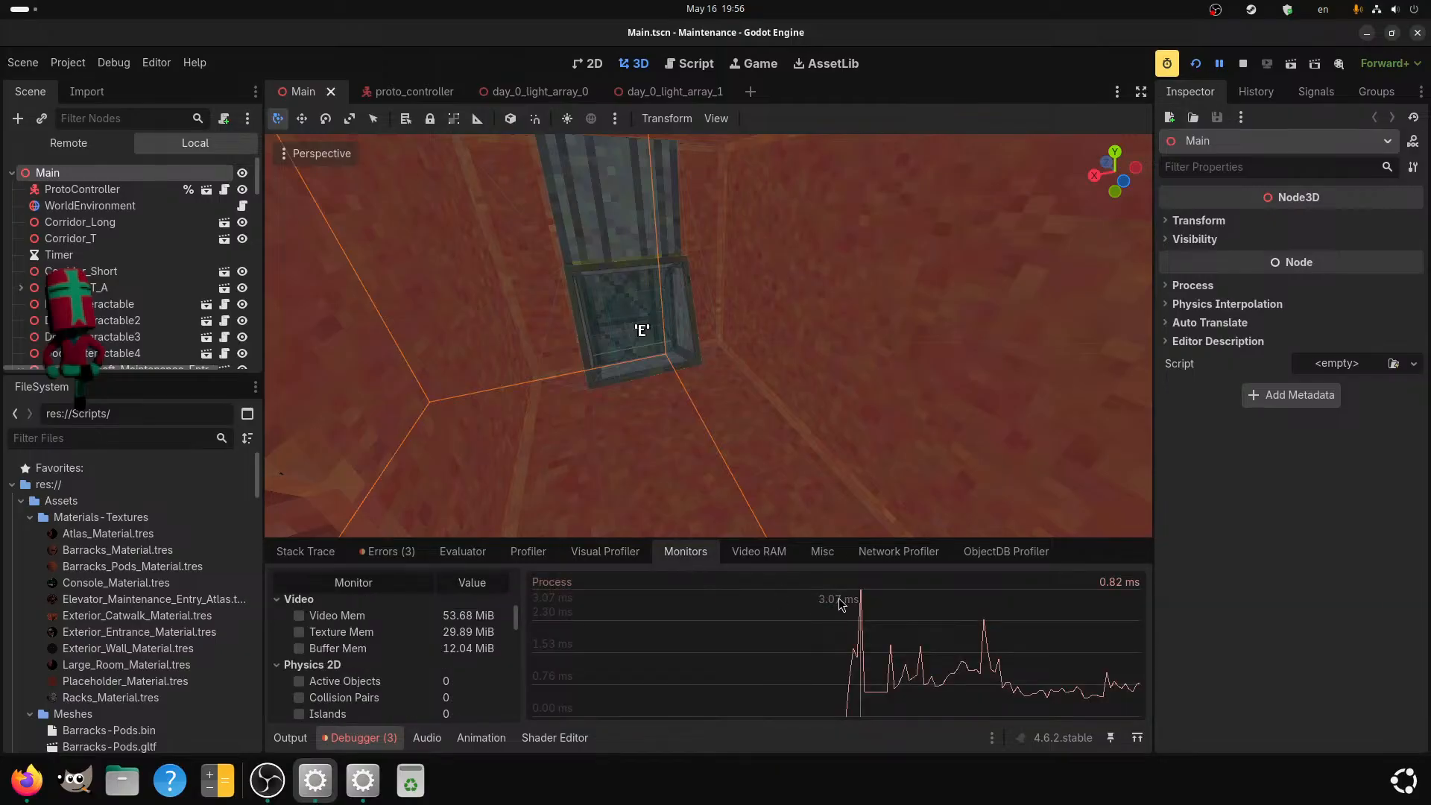
click(605, 555)
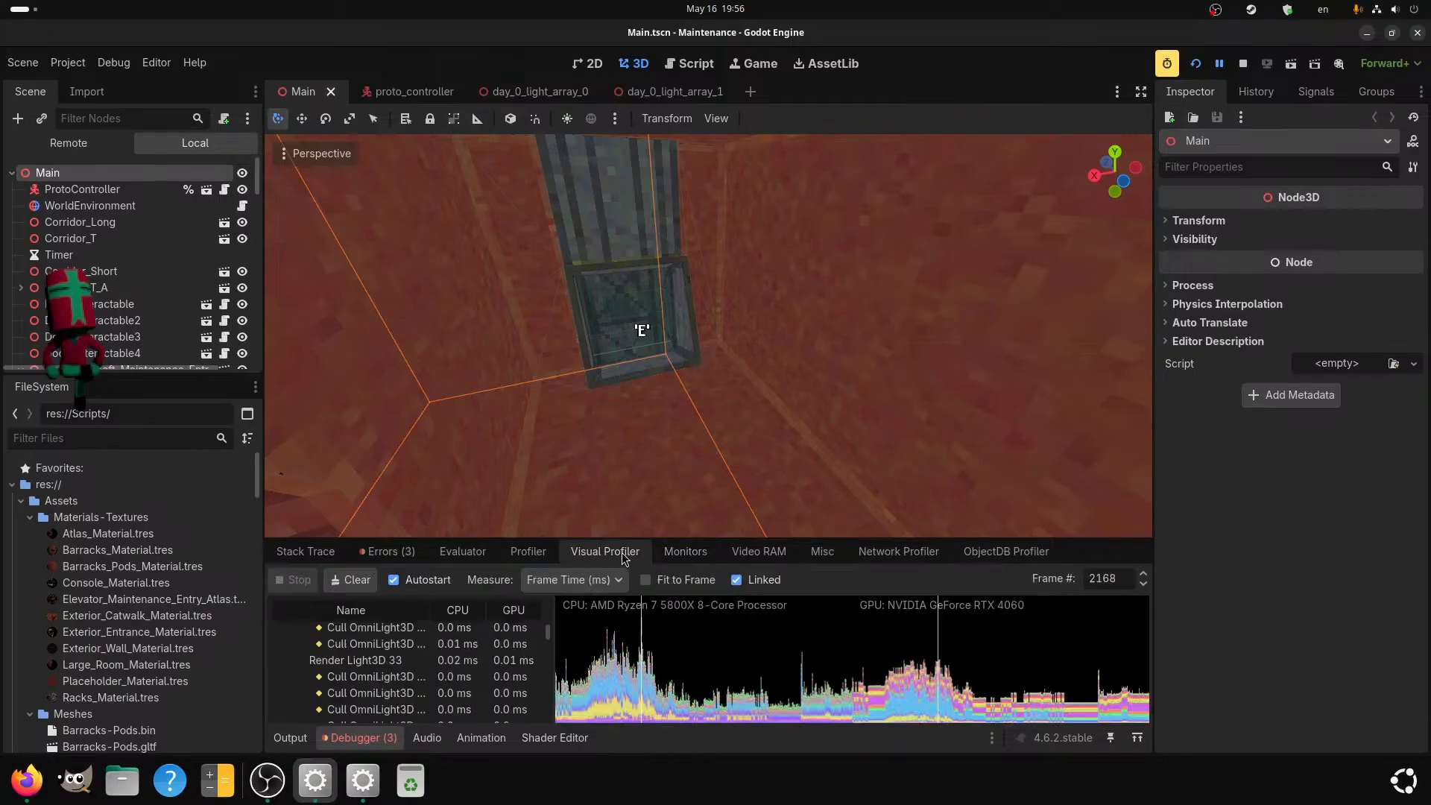
click(675, 559)
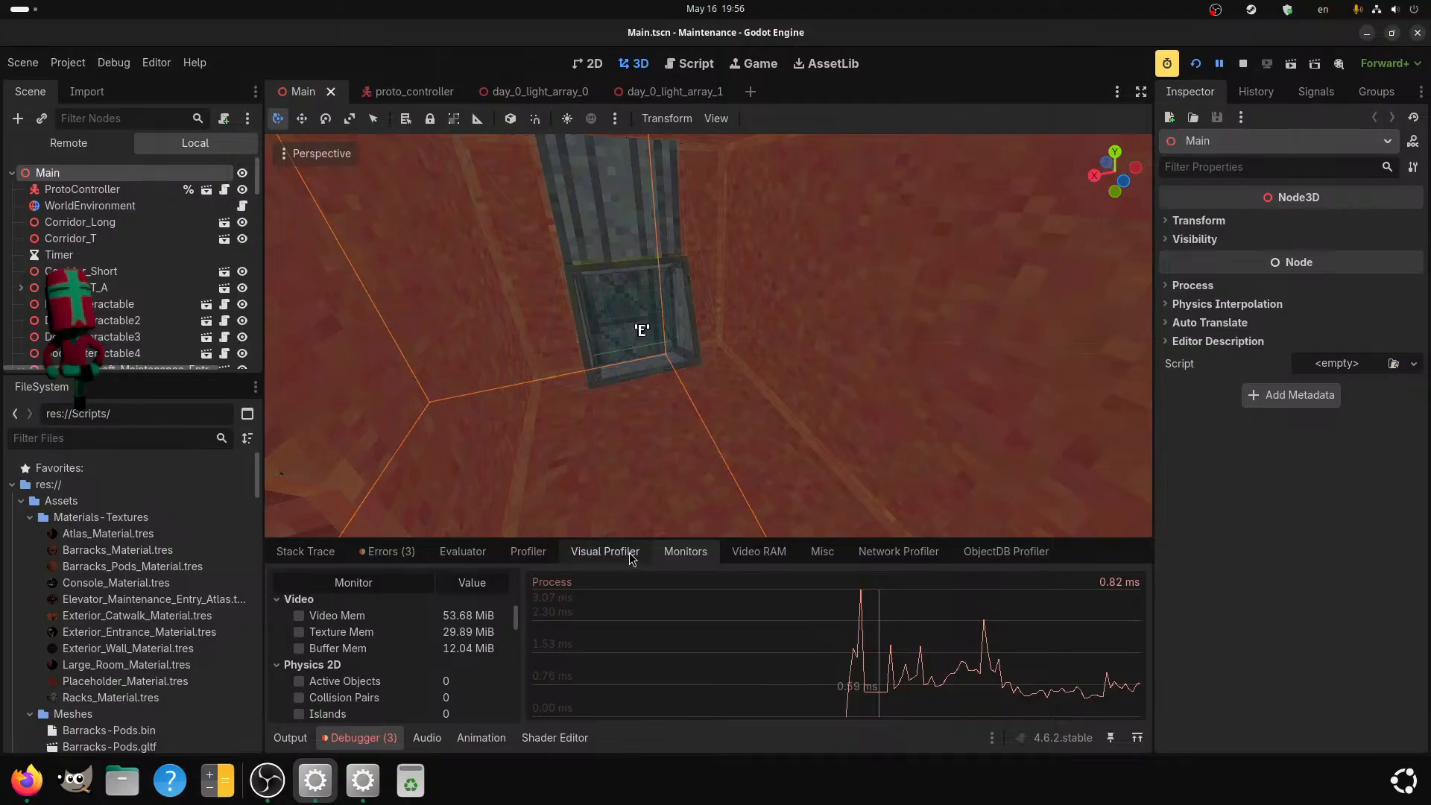
click(606, 551)
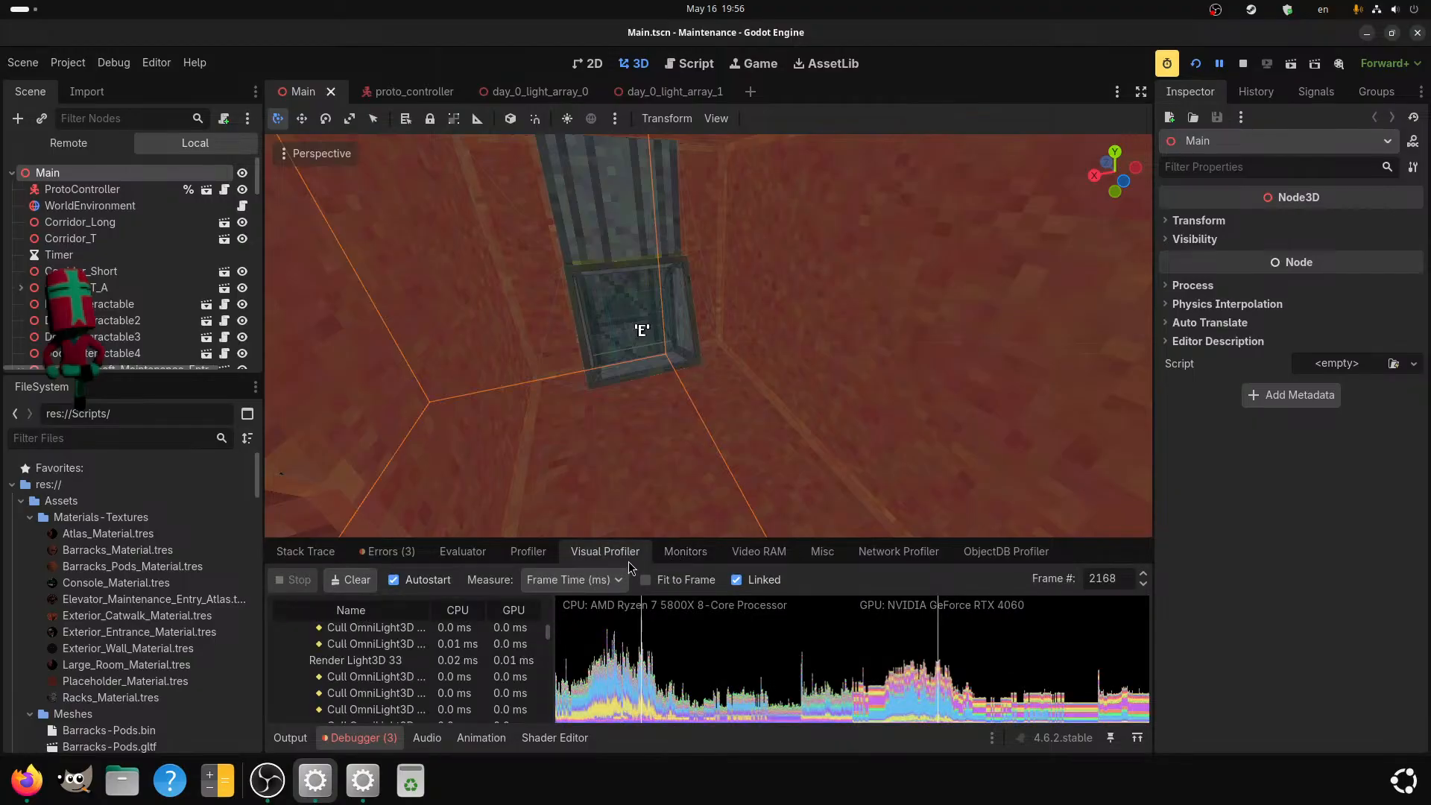
Review frame 2168's light rendering costs measured as Frame %, restore Frame Time (ms), and reopen the Process time graph.
click(614, 580)
click(564, 626)
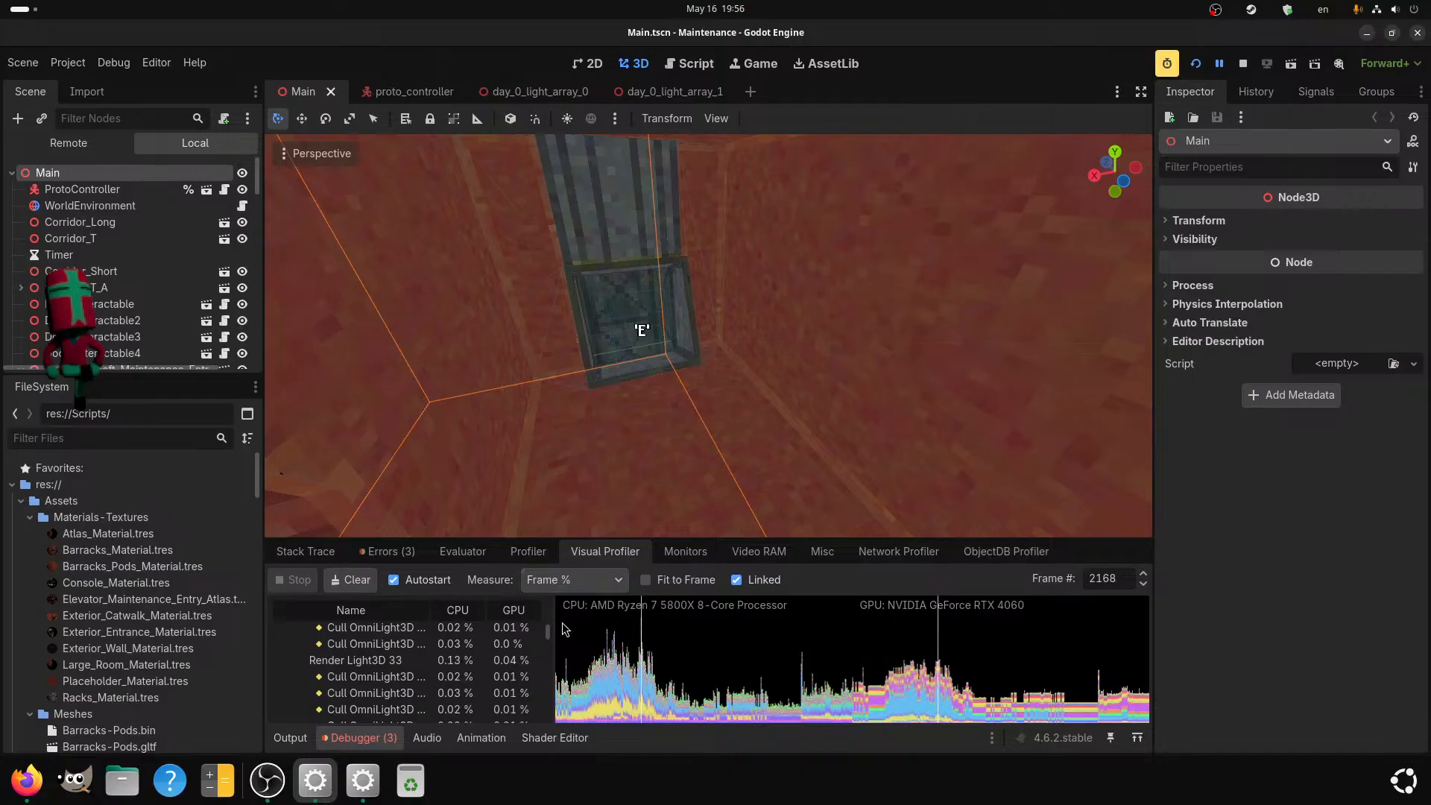
scroll(469, 650, up, 4)
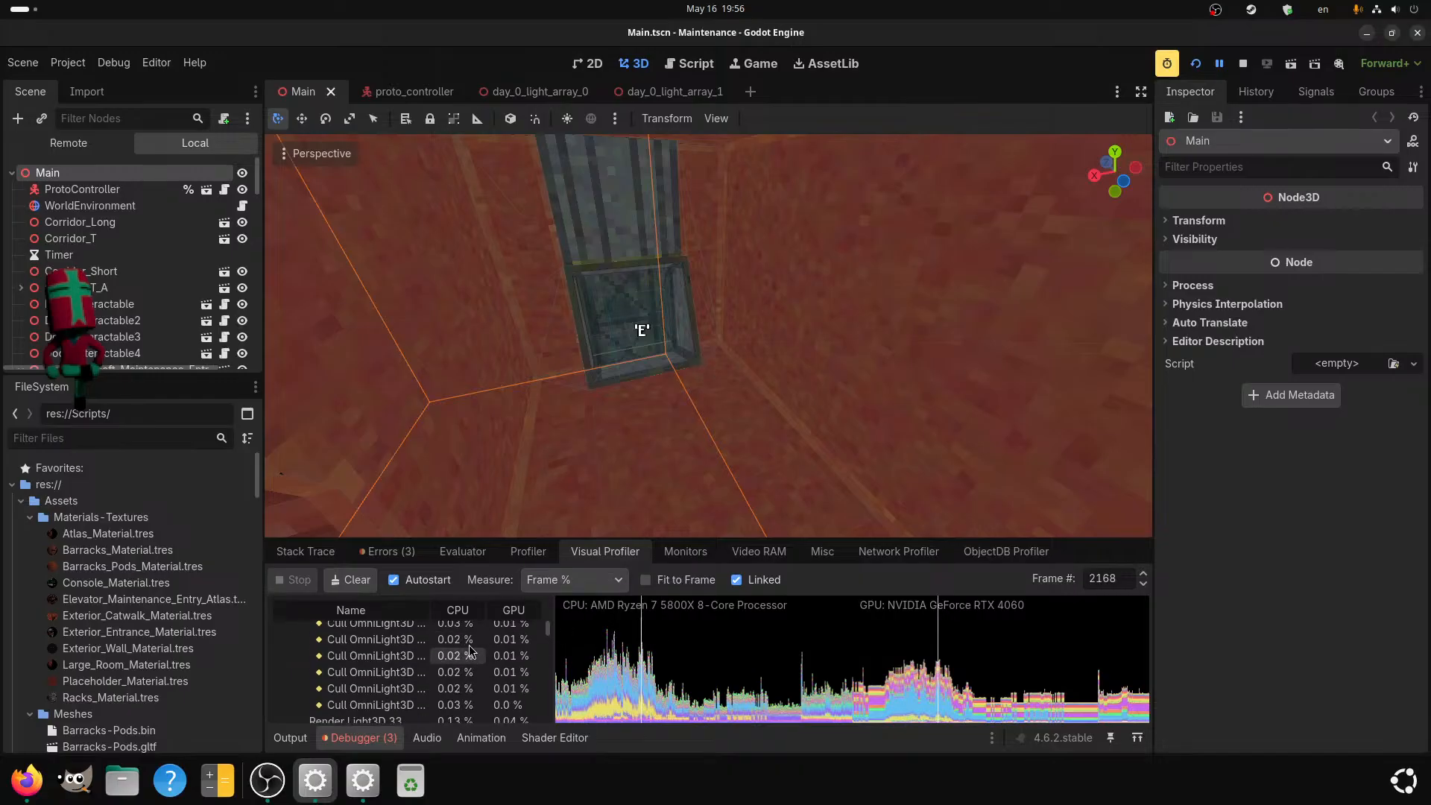
scroll(470, 650, up, 6)
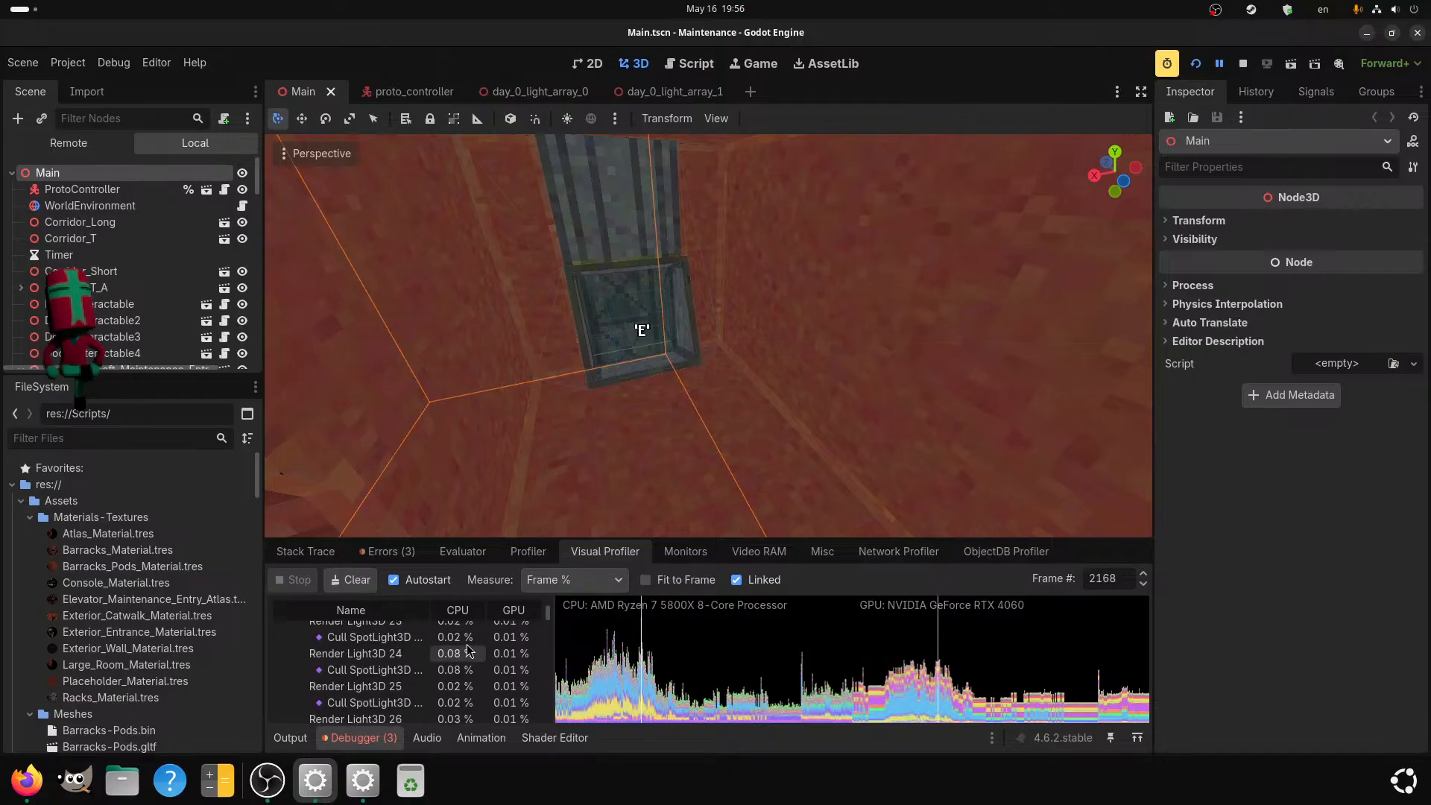
scroll(470, 650, up, 3)
click(571, 580)
click(561, 606)
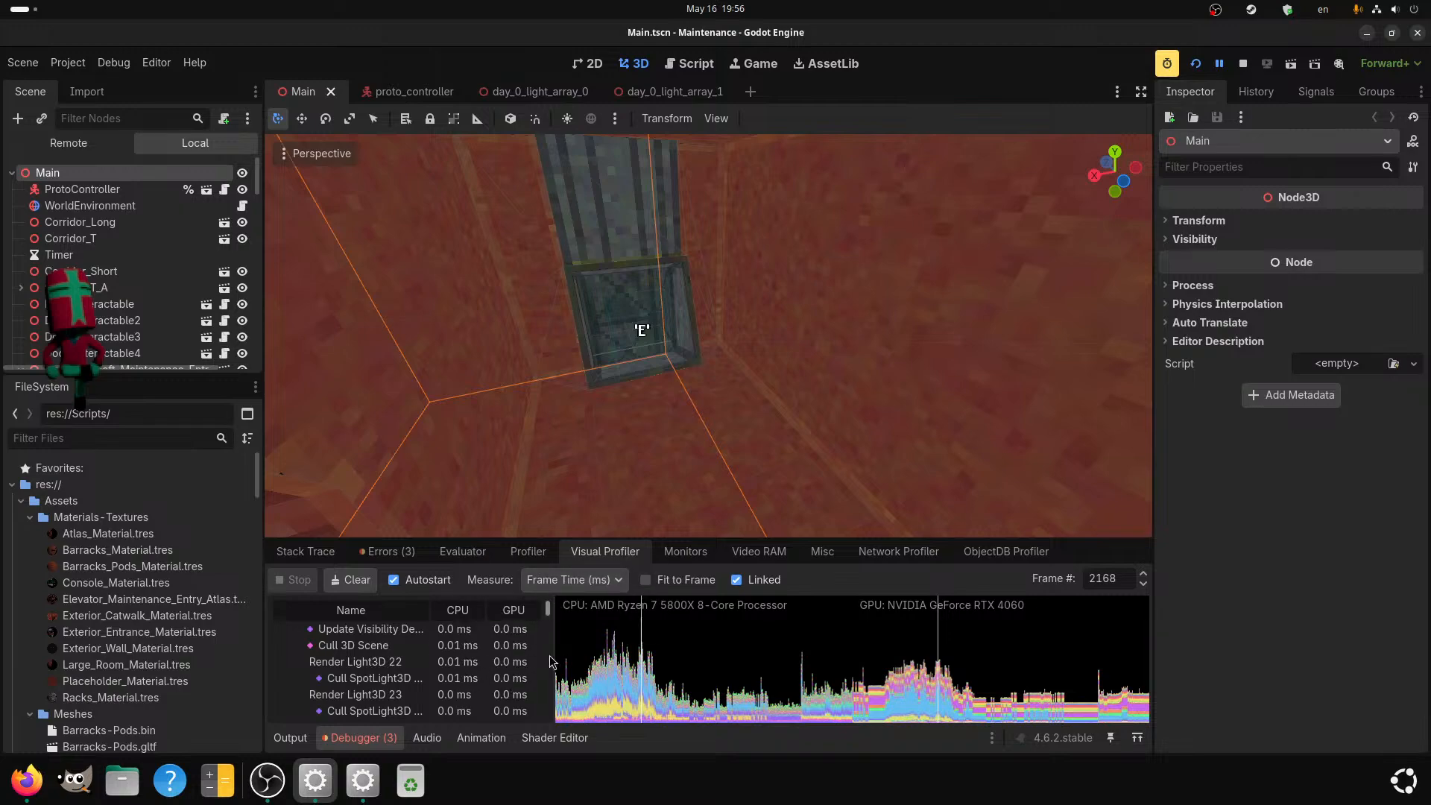
click(685, 552)
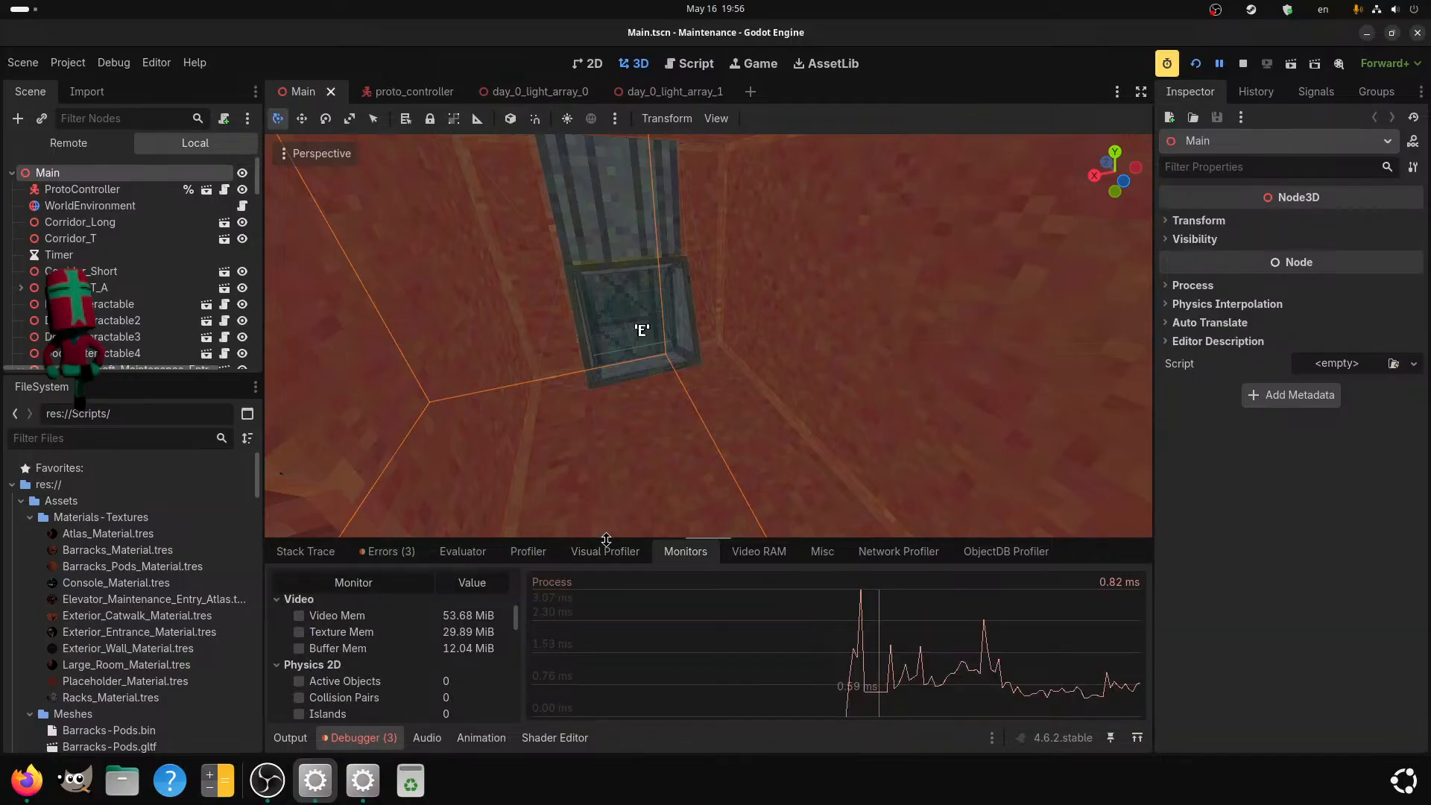
Mark the highest peak in the Process time graph and check the script profiler before returning to the Visual Profiler.
click(861, 600)
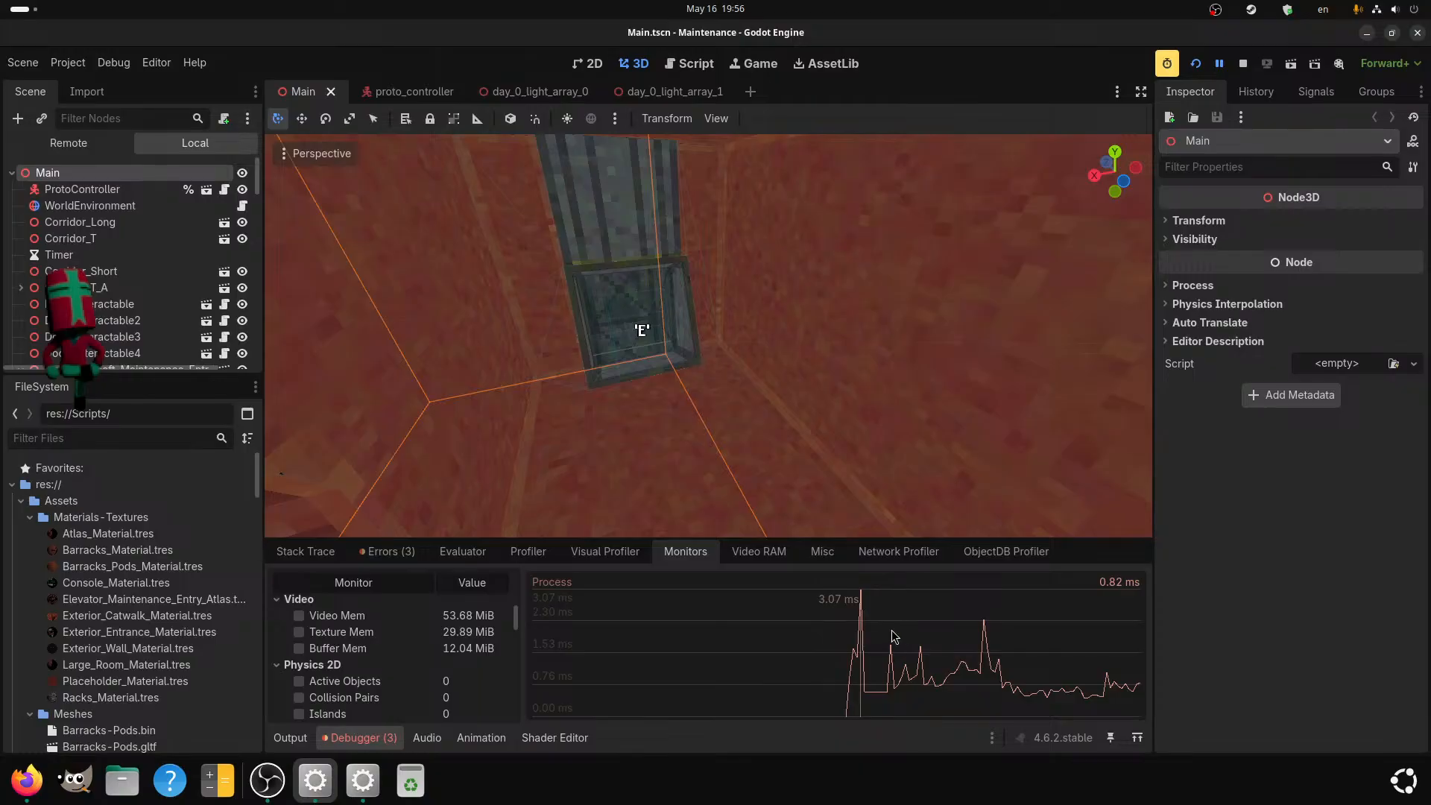
click(476, 557)
click(515, 559)
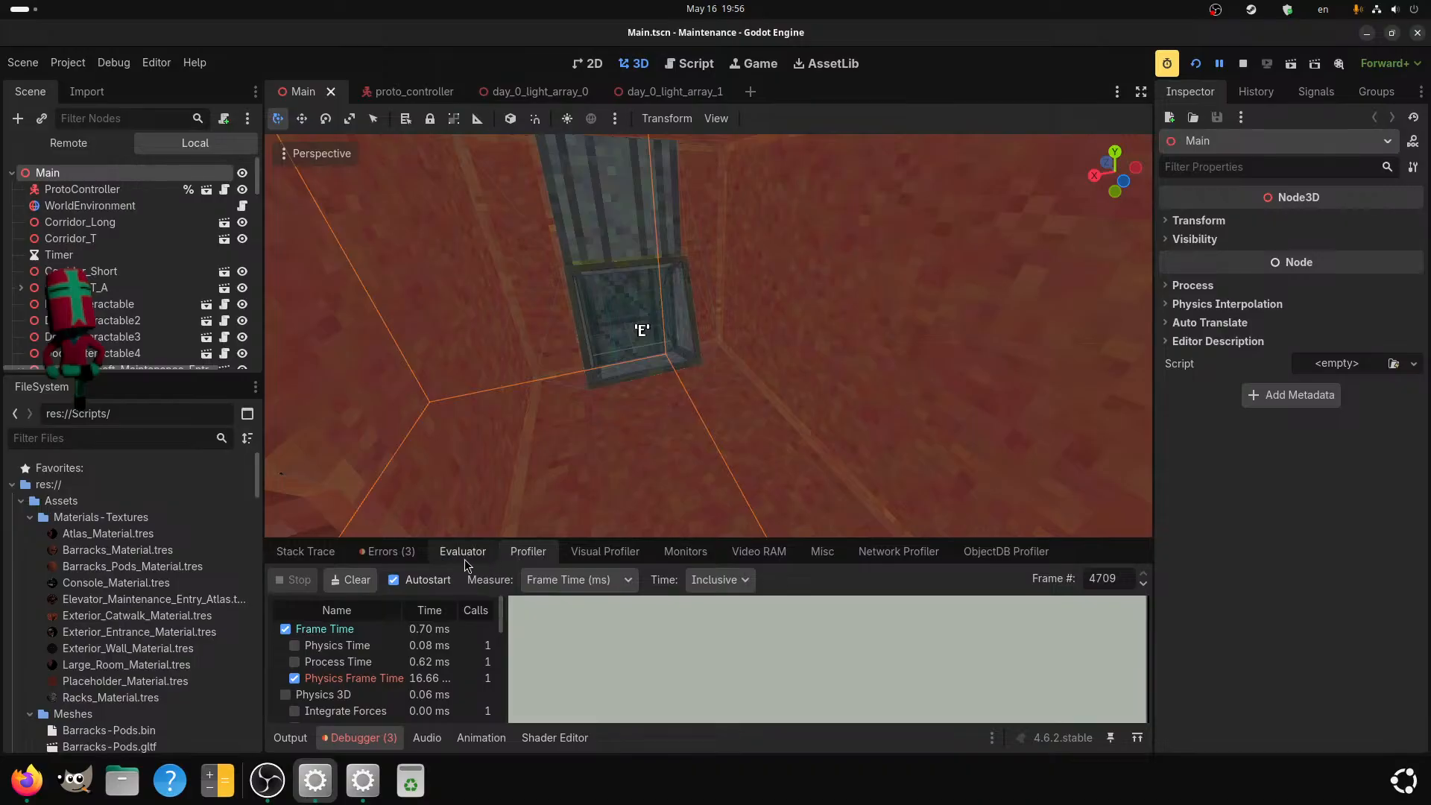
click(574, 559)
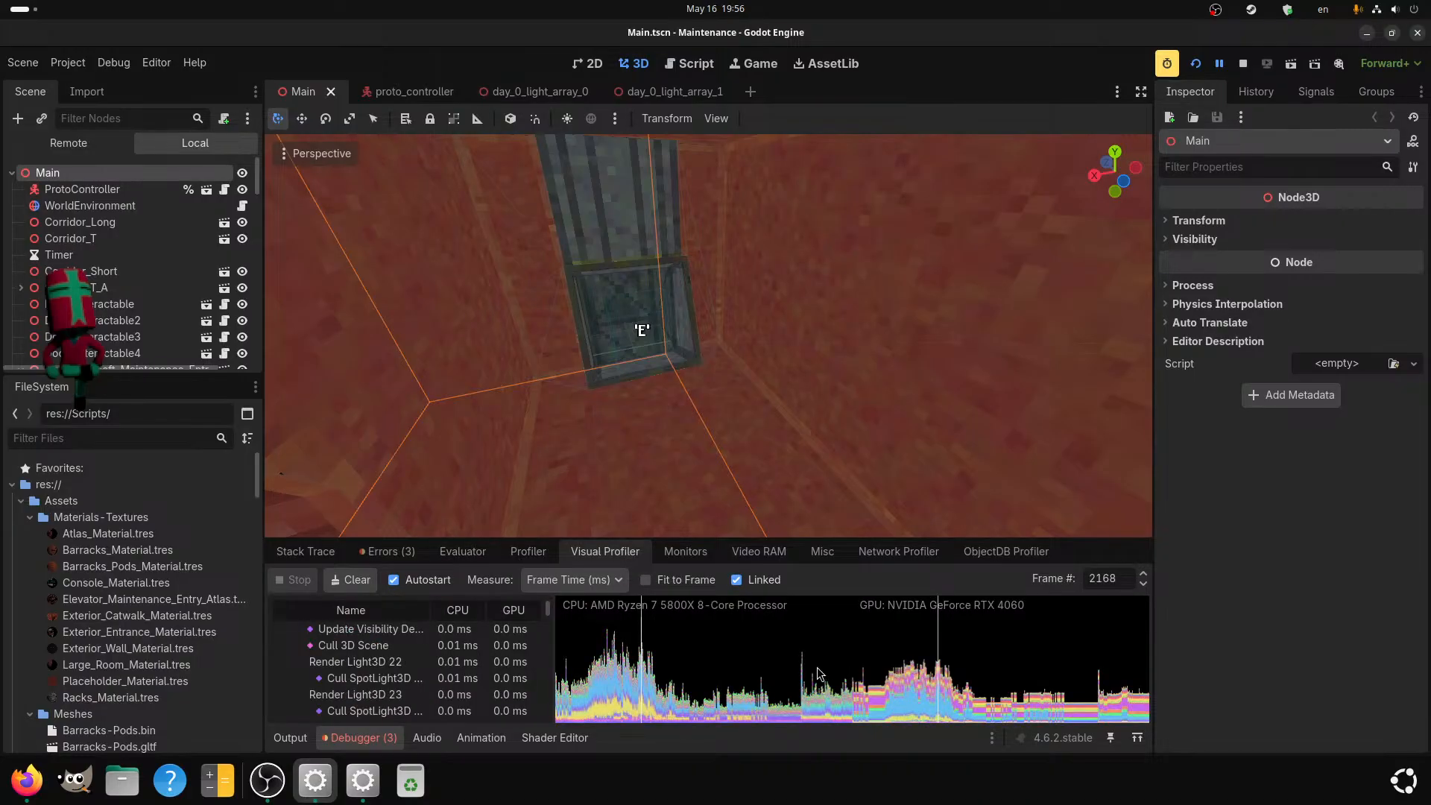
Sample the Visual Profiler's CPU and GPU spikes, including frame 4103 and the OmniLight shadow rendering of frame 2005.
click(617, 660)
drag(617, 655, 550, 659)
mouse_move(815, 668)
mouse_down()
mouse_move(787, 669)
mouse_move(835, 663)
mouse_up()
click(804, 688)
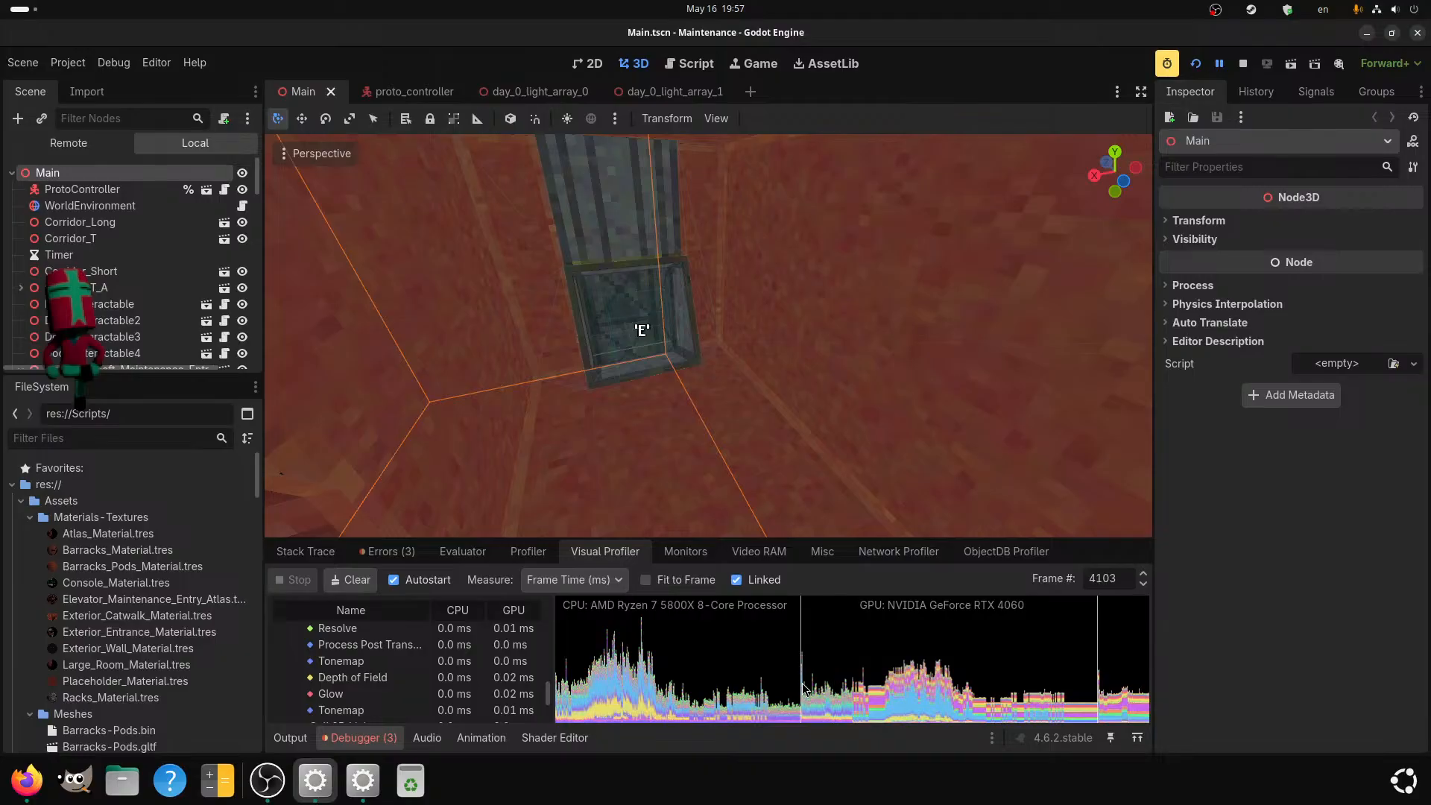
mouse_move(954, 699)
mouse_down()
mouse_move(904, 696)
mouse_move(985, 704)
mouse_move(930, 701)
mouse_up()
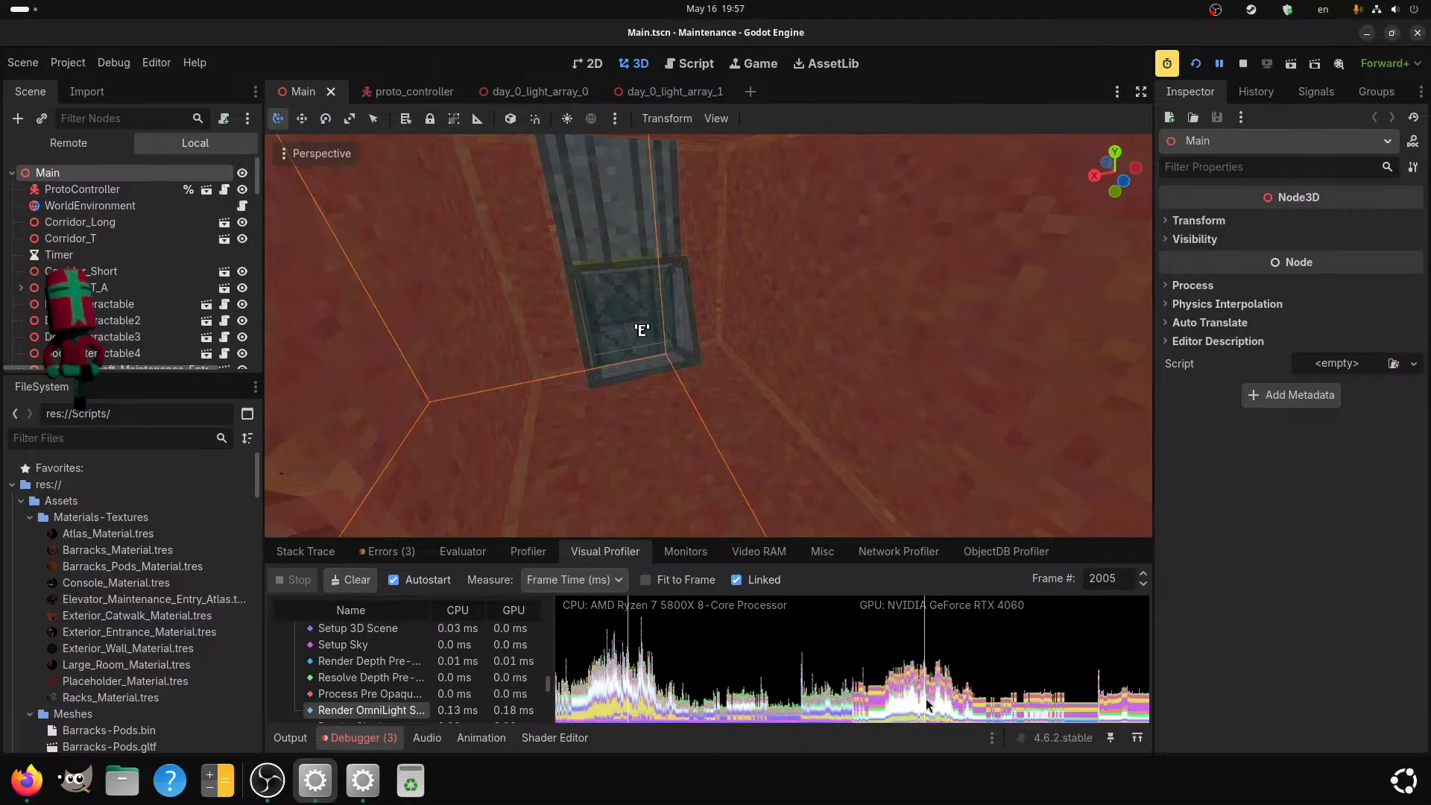
Enlarge the Visual Profiler graphs over most of the viewport and inspect the OmniLight shadow rendering of frame 1634.
click(966, 662)
drag(872, 539, 891, 200)
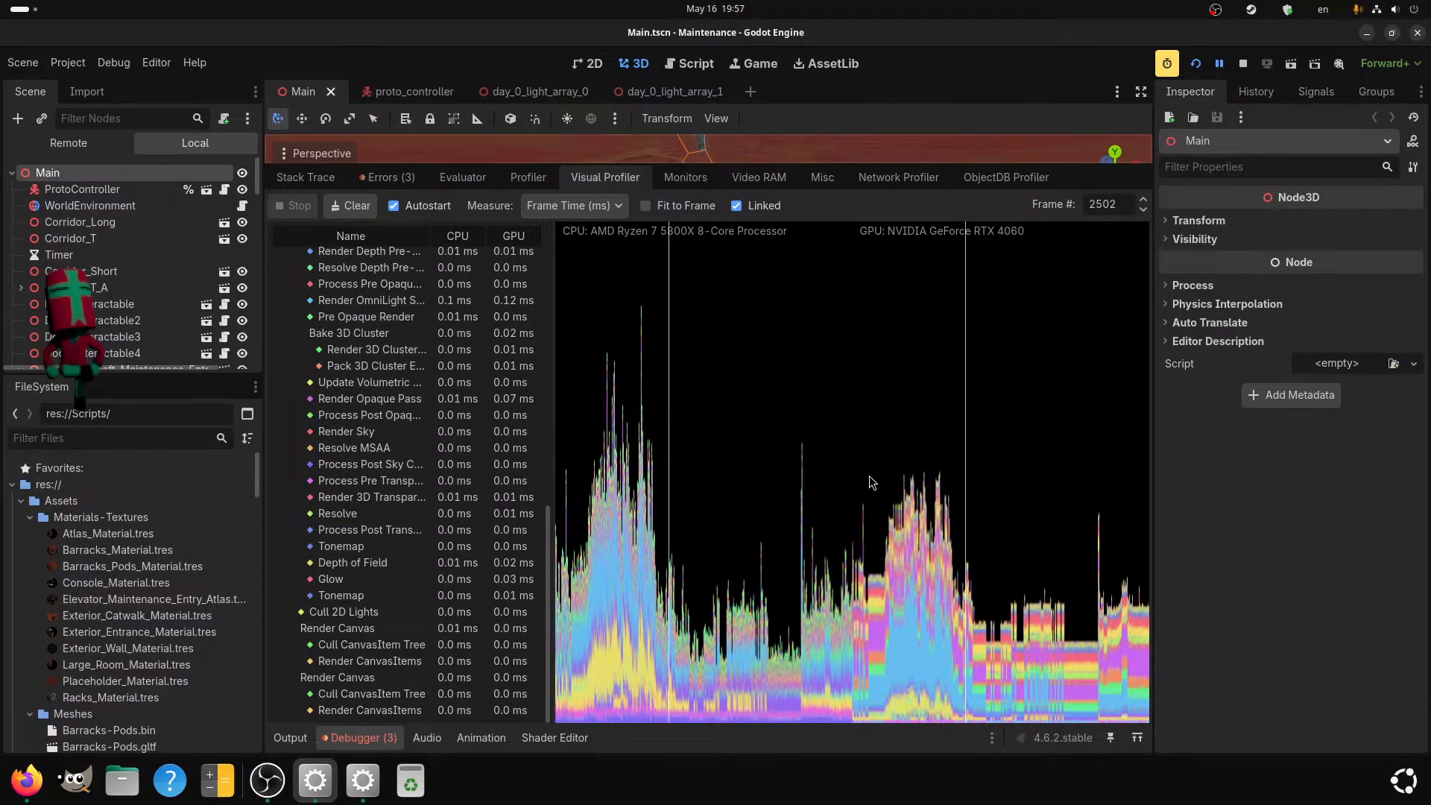
click(877, 608)
click(894, 646)
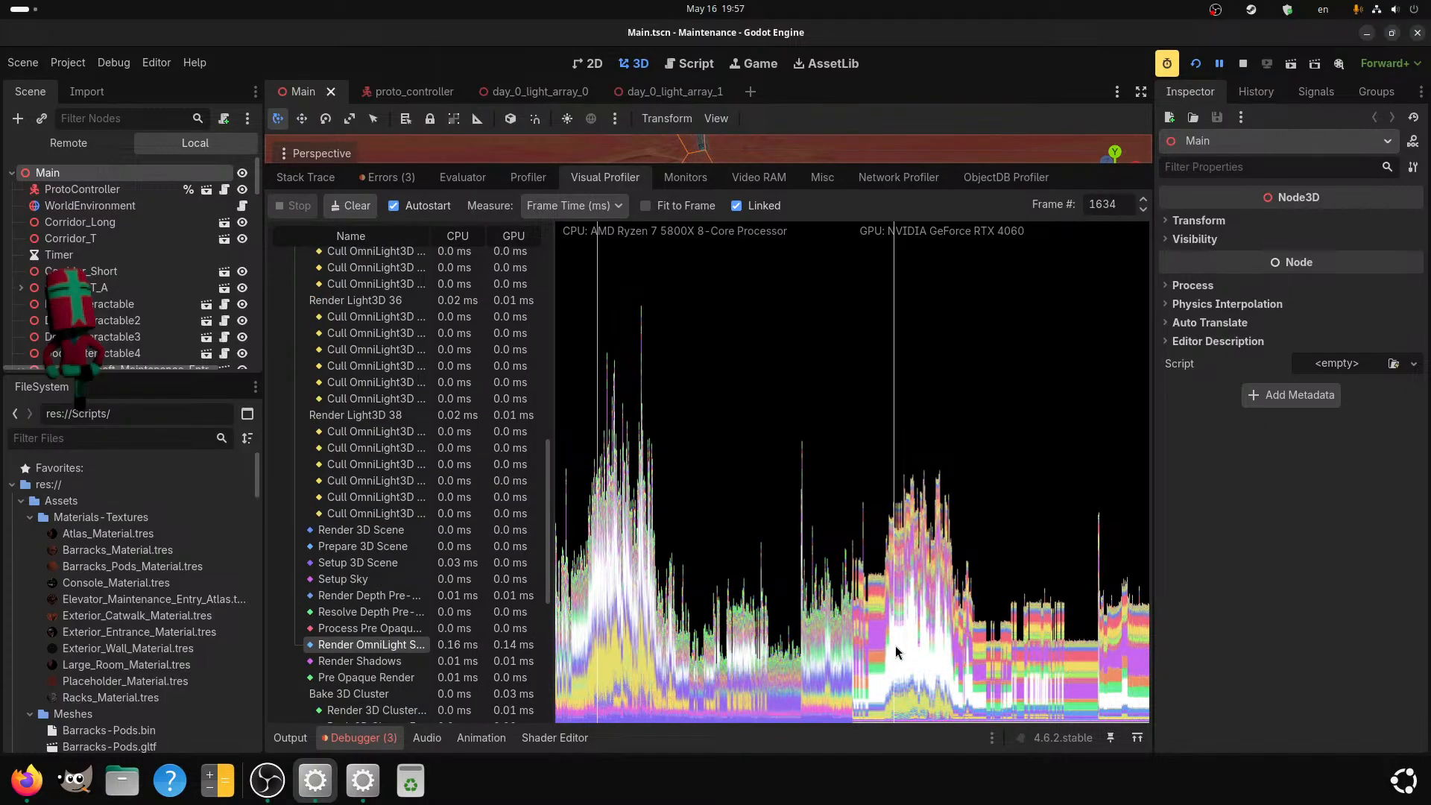
Sample the CPU graph's yellow band from frame 1625 to 1661 and review frame 1661's full list of rendering costs.
click(597, 673)
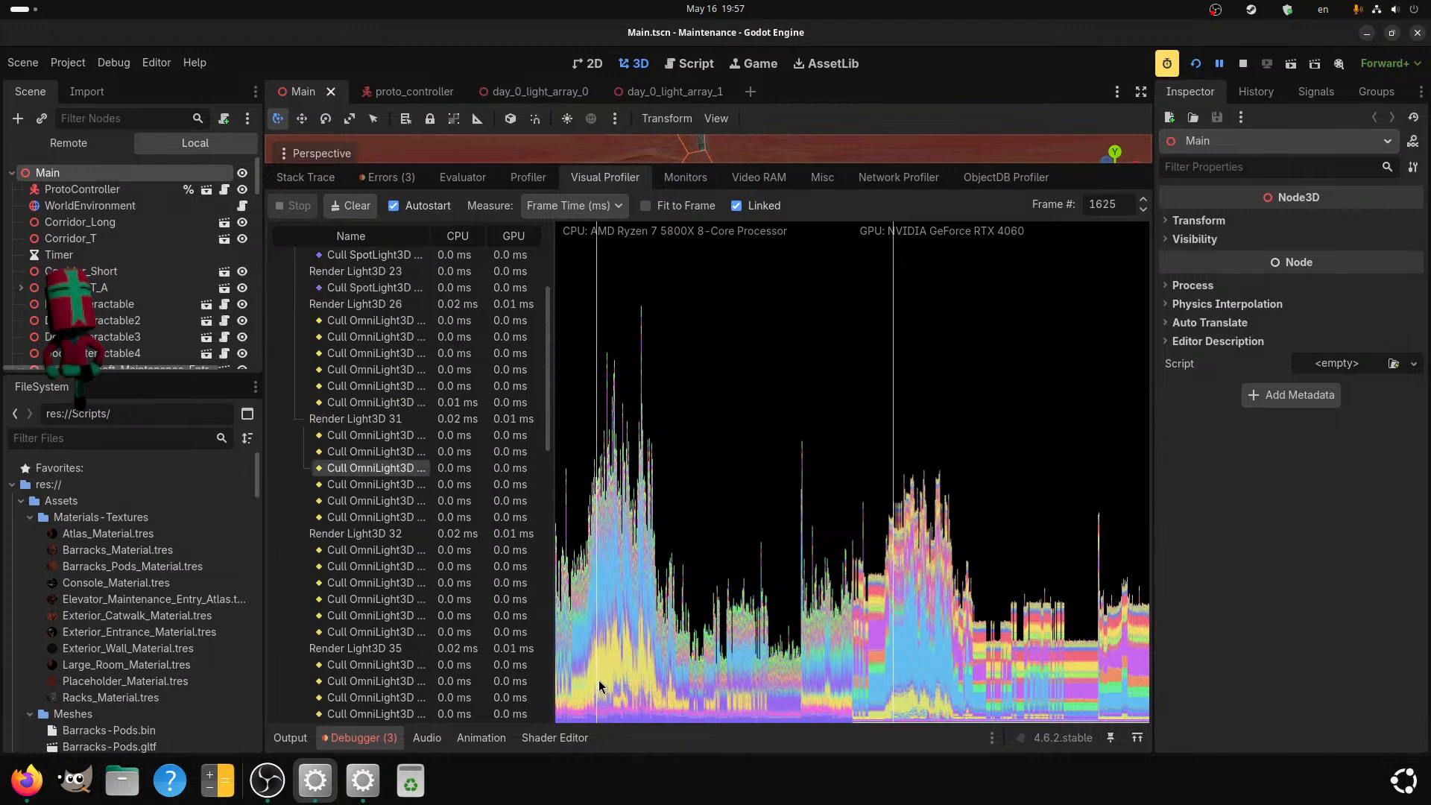
click(599, 676)
click(600, 663)
scroll(331, 622, up, 3)
scroll(334, 625, up, 3)
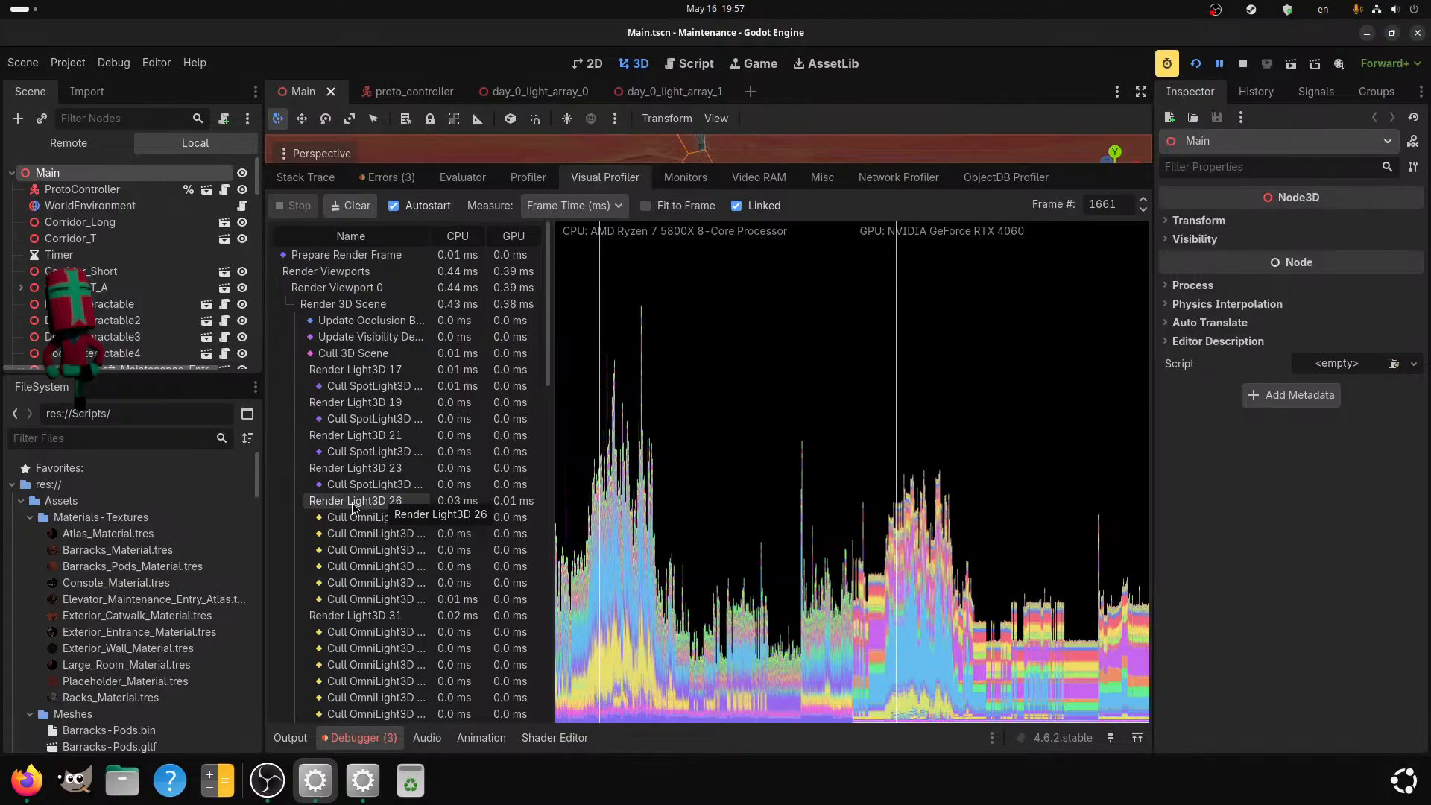
scroll(371, 647, down, 10)
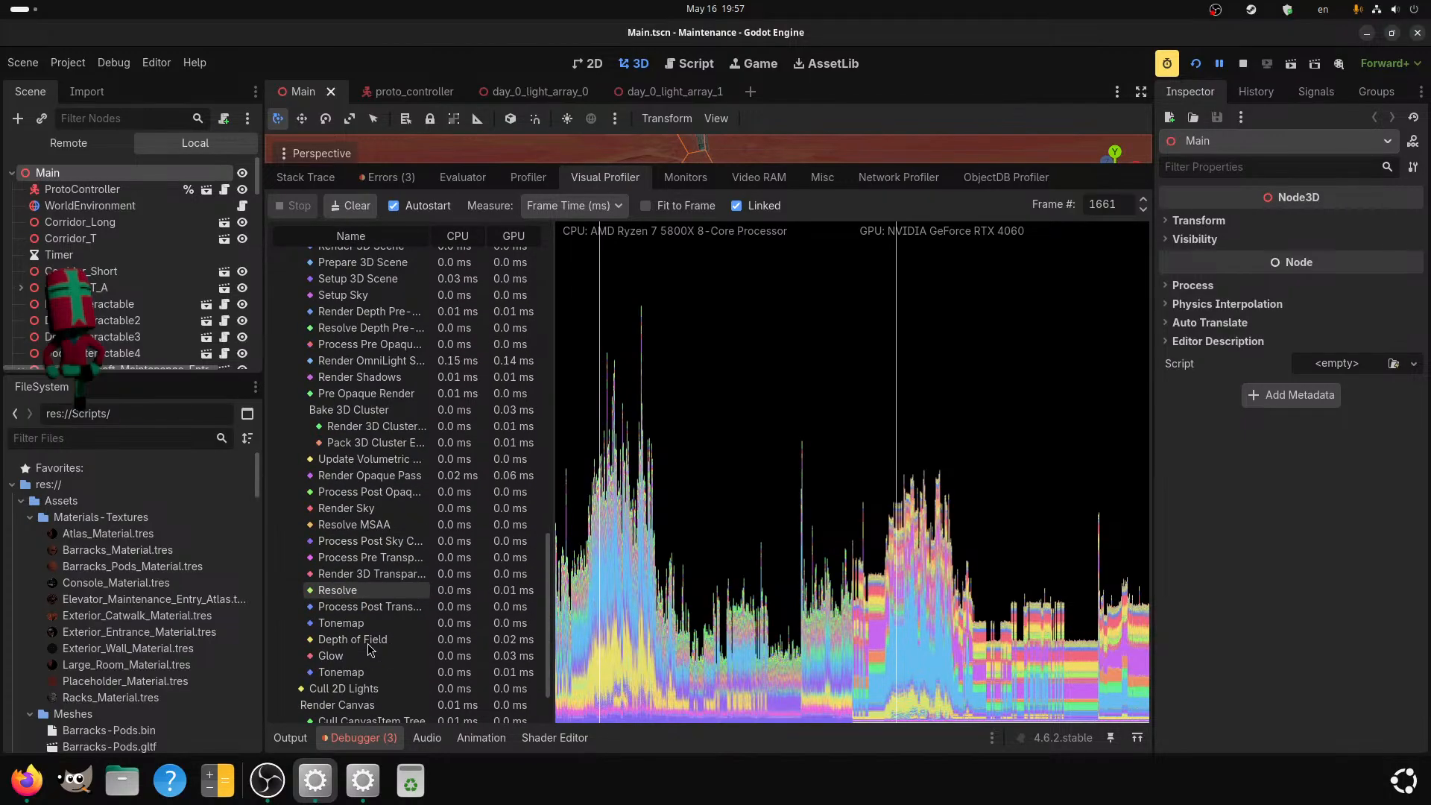
scroll(386, 632, up, 8)
scroll(386, 630, up, 10)
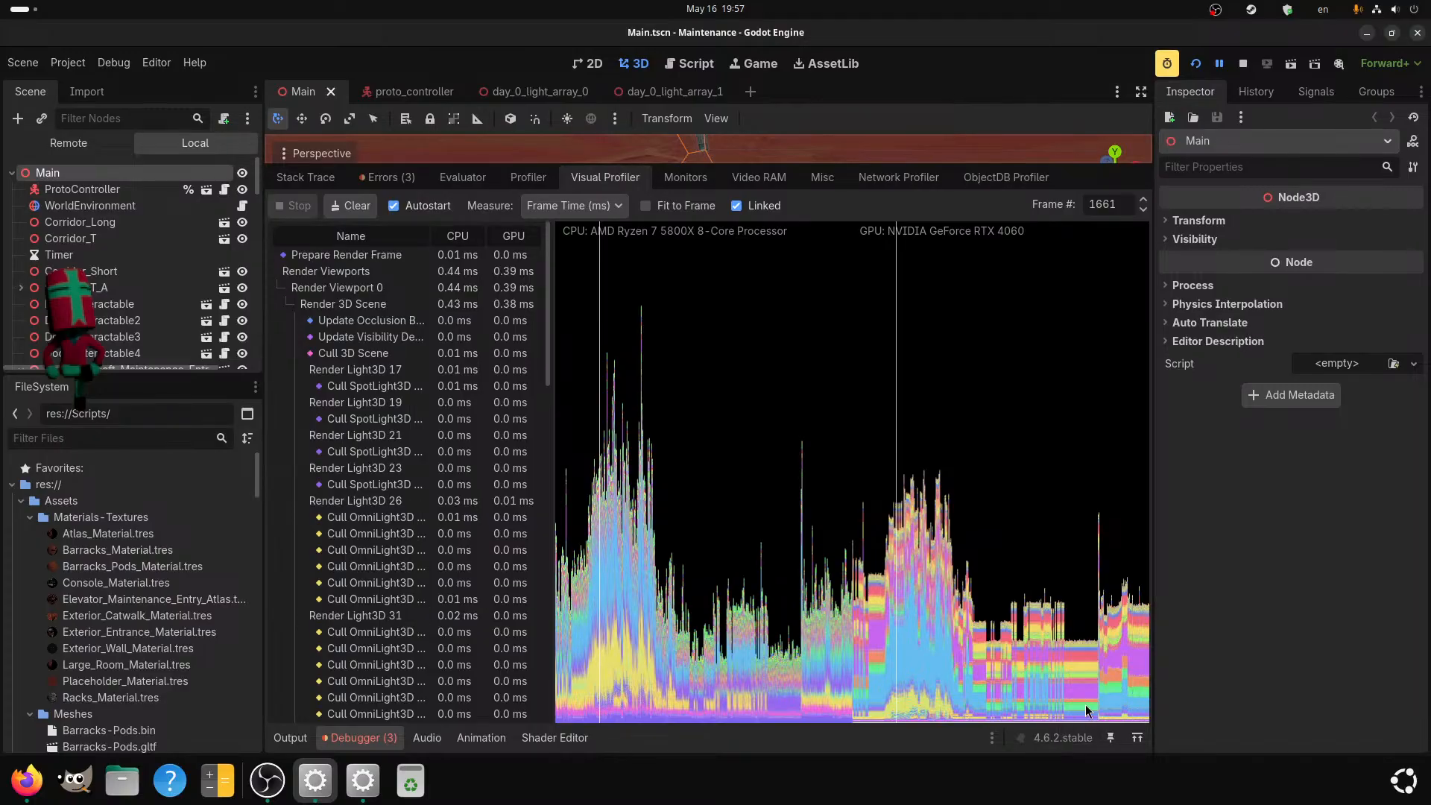
Inspect frame 1679's OmniLight3D culling entries and shrink the debugger area to reveal the 3D viewport again.
click(599, 586)
mouse_move(599, 584)
mouse_down()
mouse_move(599, 564)
mouse_move(602, 583)
mouse_up()
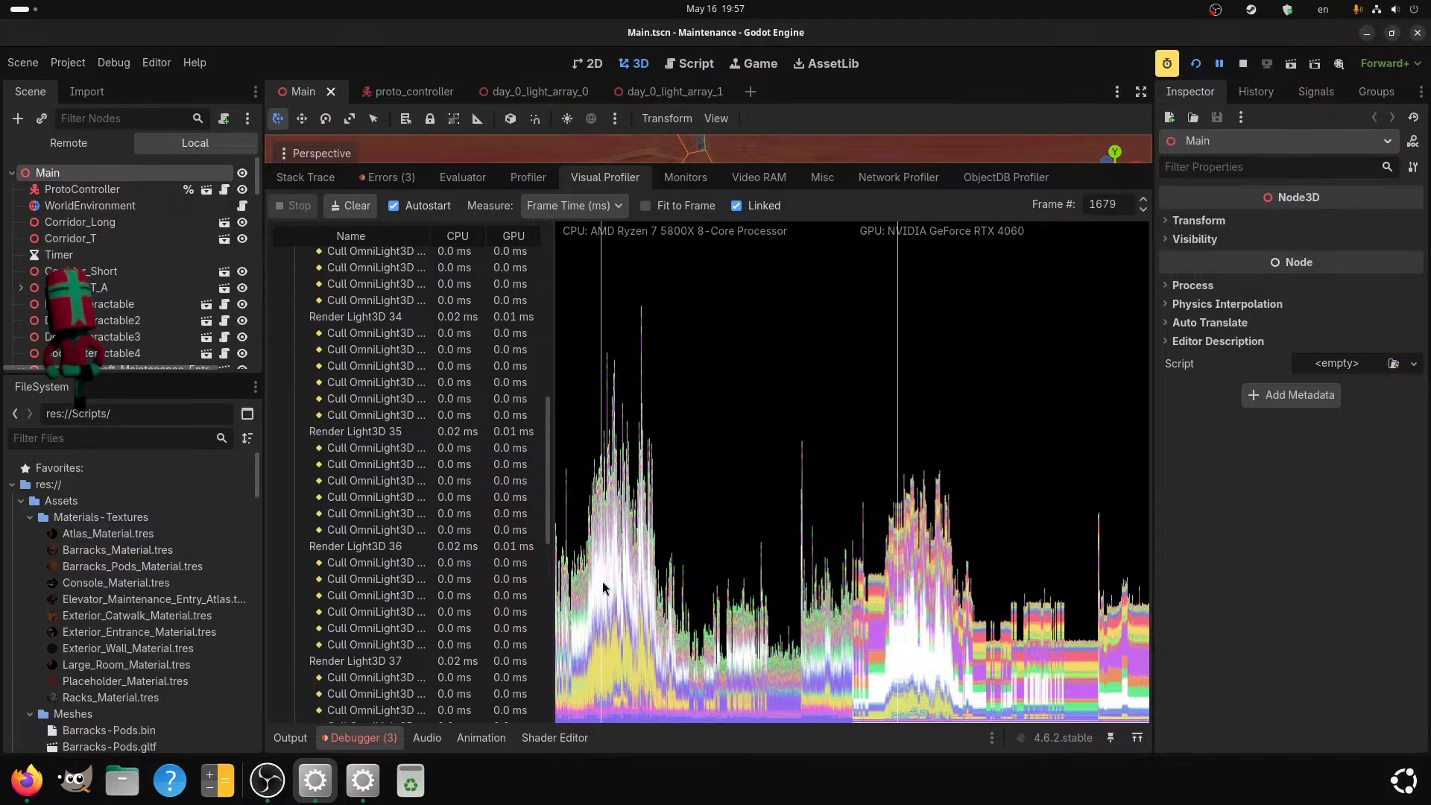
click(603, 659)
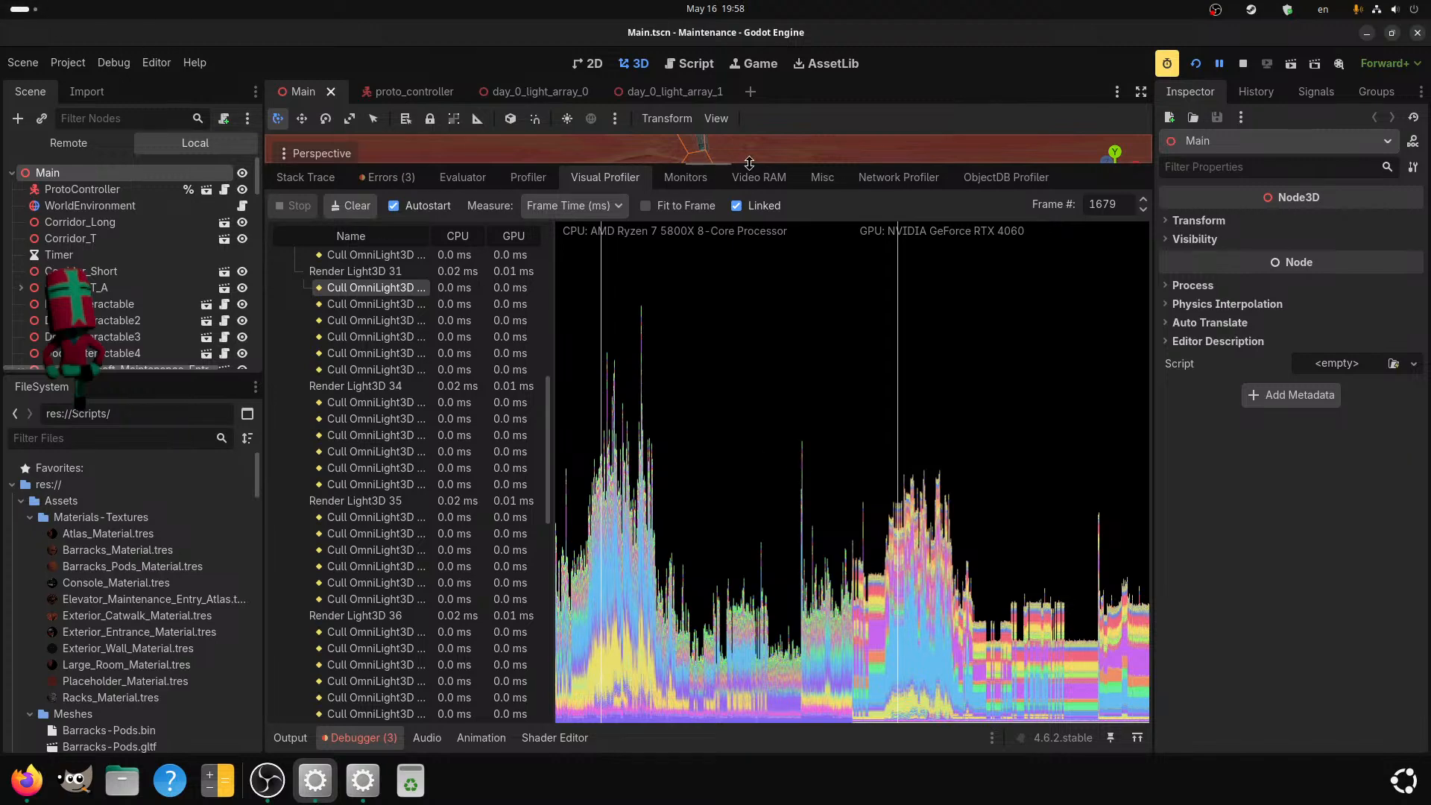
drag(749, 162, 840, 179)
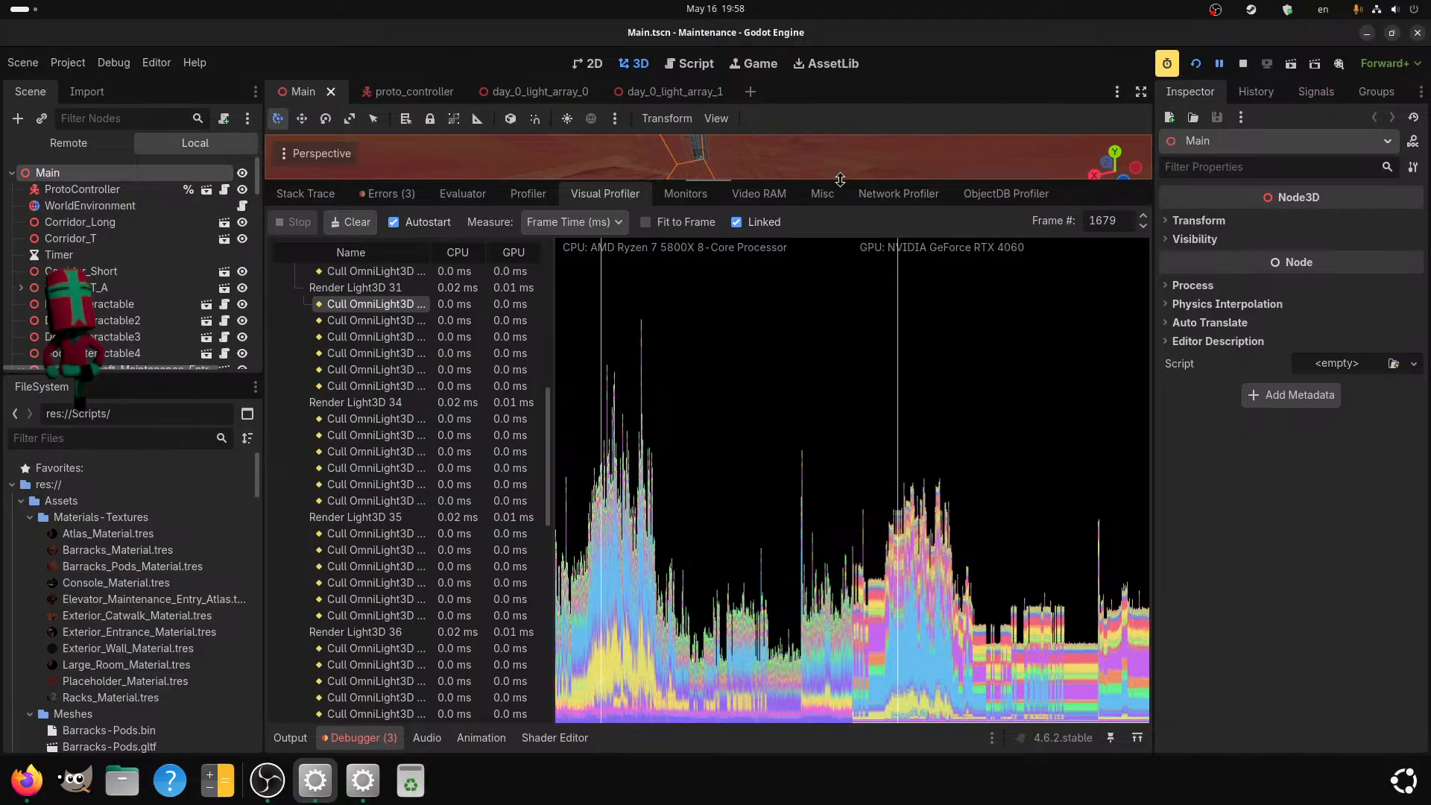
drag(754, 180, 746, 537)
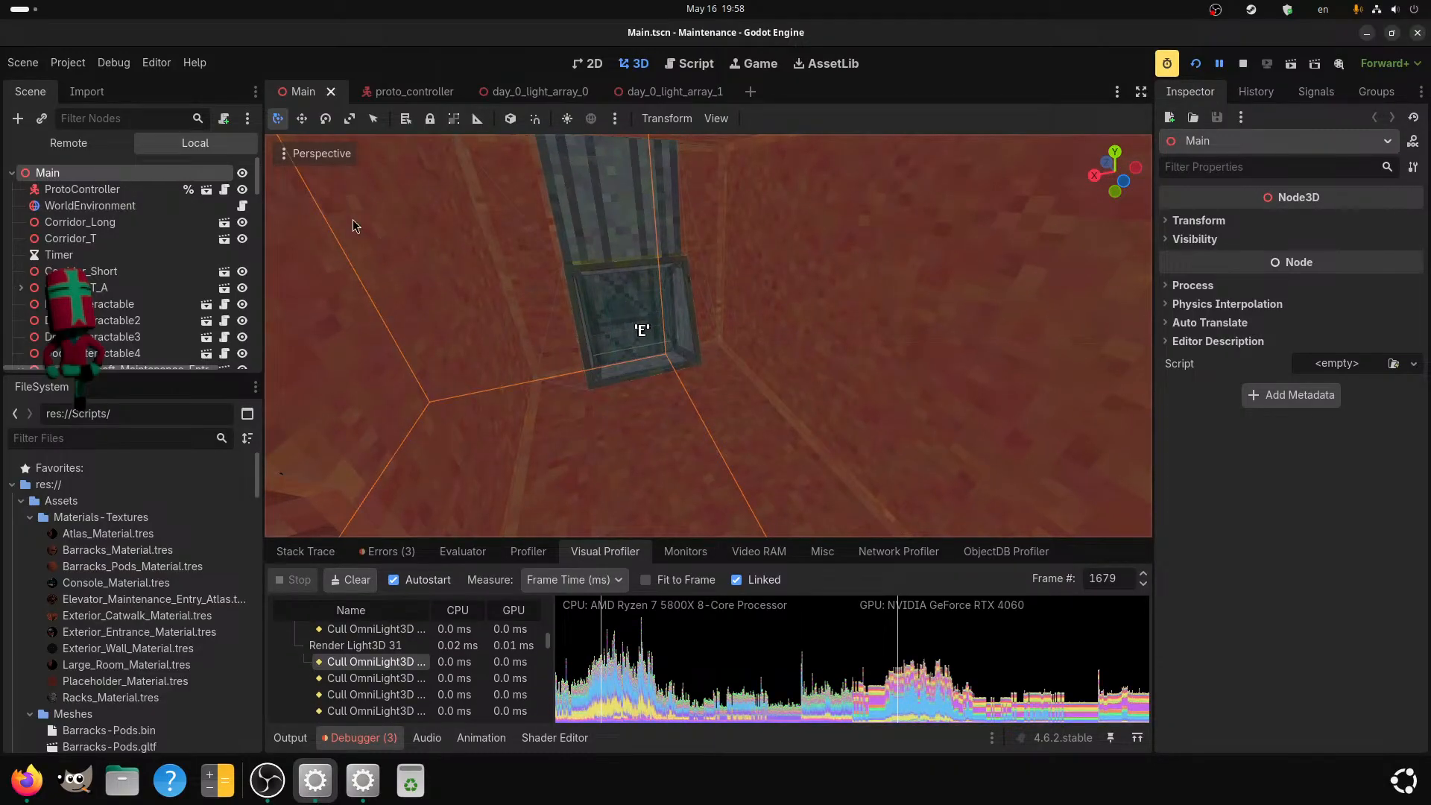
click(68, 62)
click(104, 85)
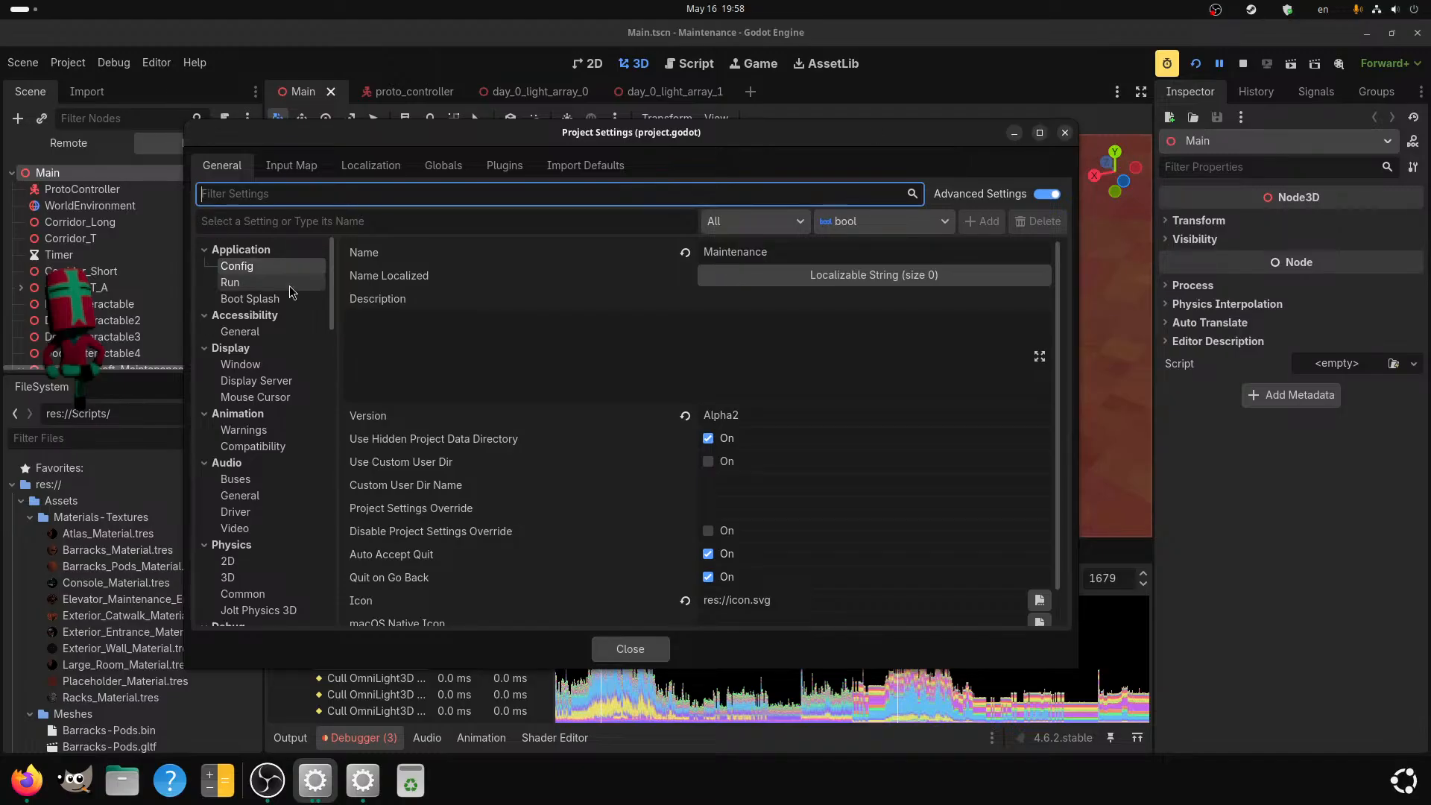
click(1065, 133)
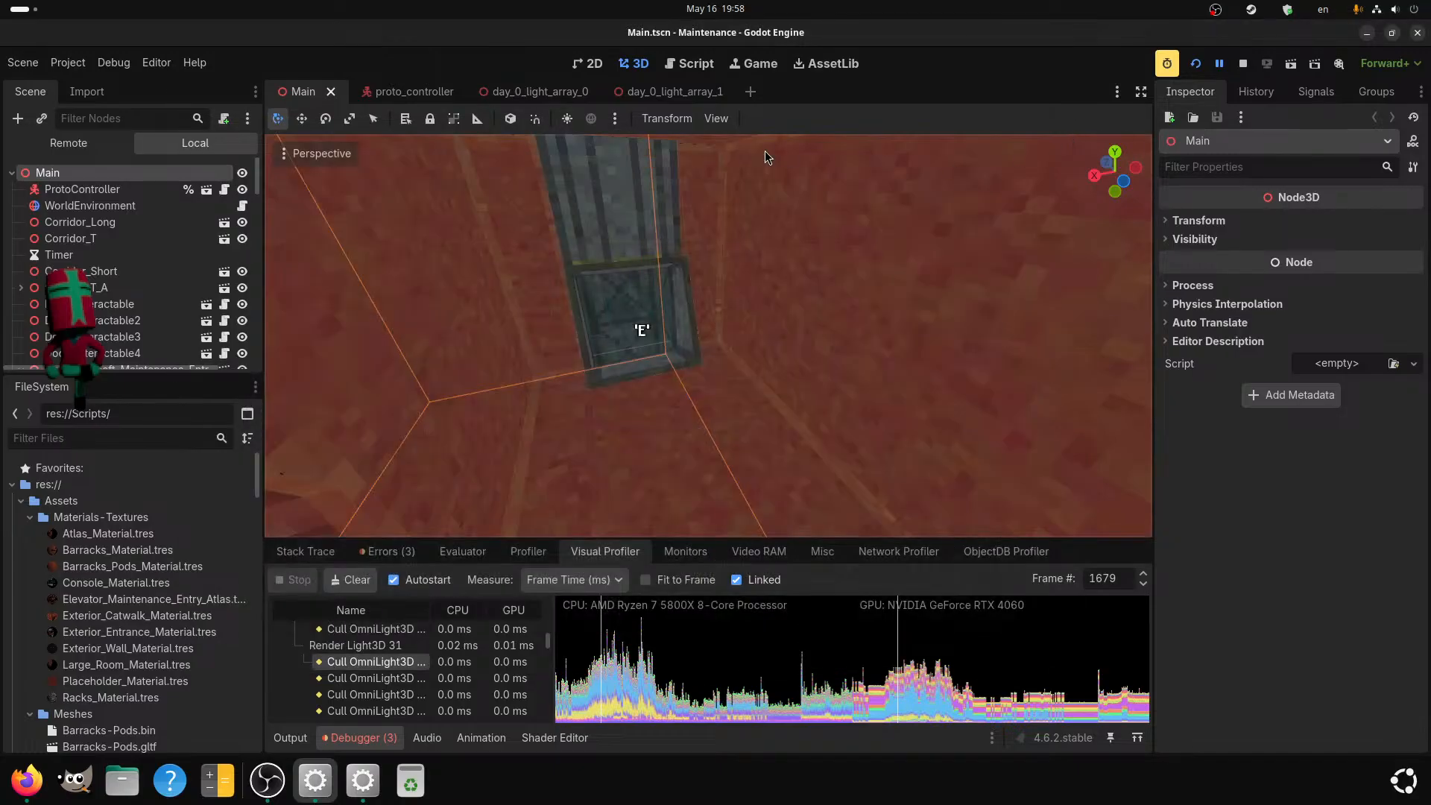
Look through the debugger's miscellaneous, network and ObjectDB profiling data, and check the total video memory usage by resource.
scroll(723, 298, down, 5)
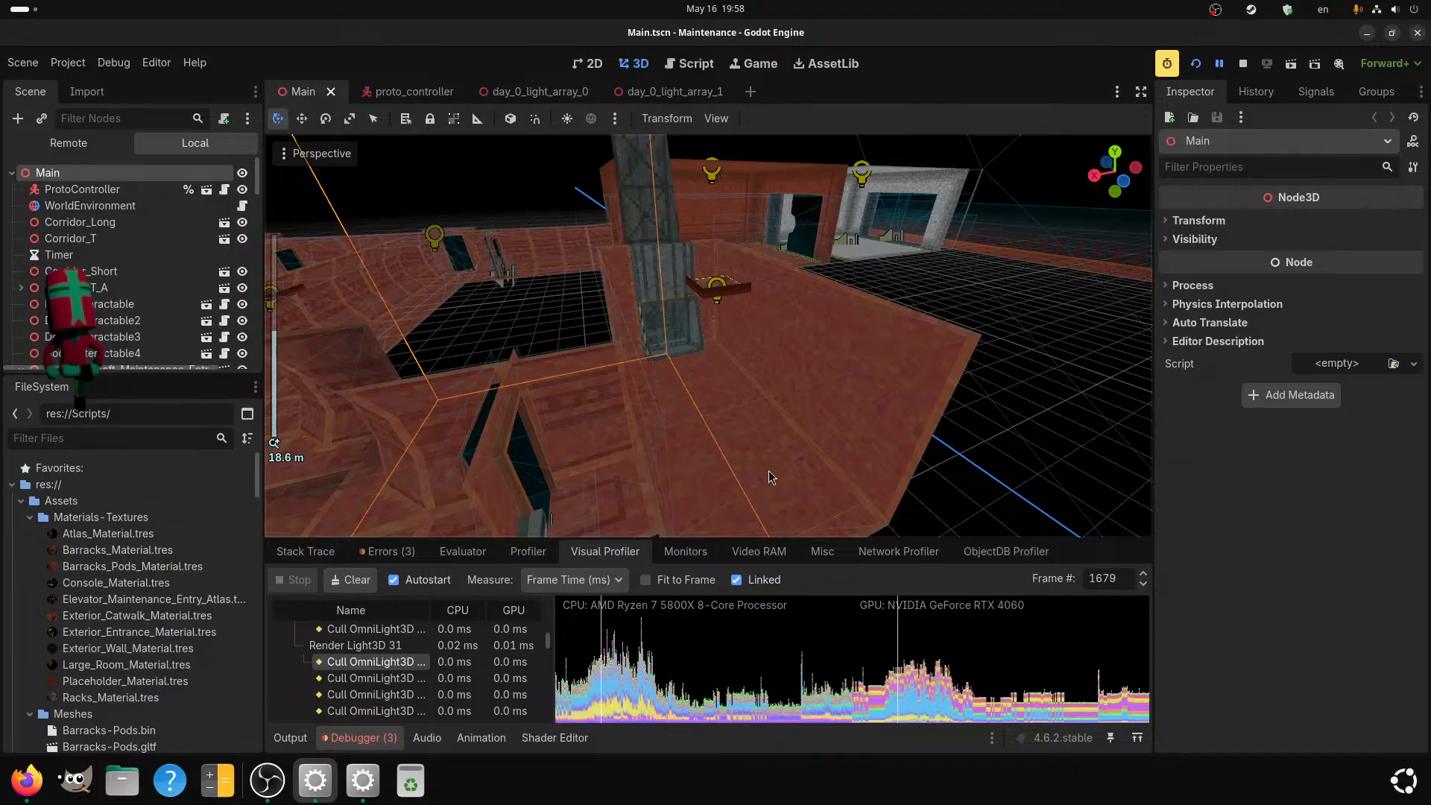
scroll(786, 431, down, 4)
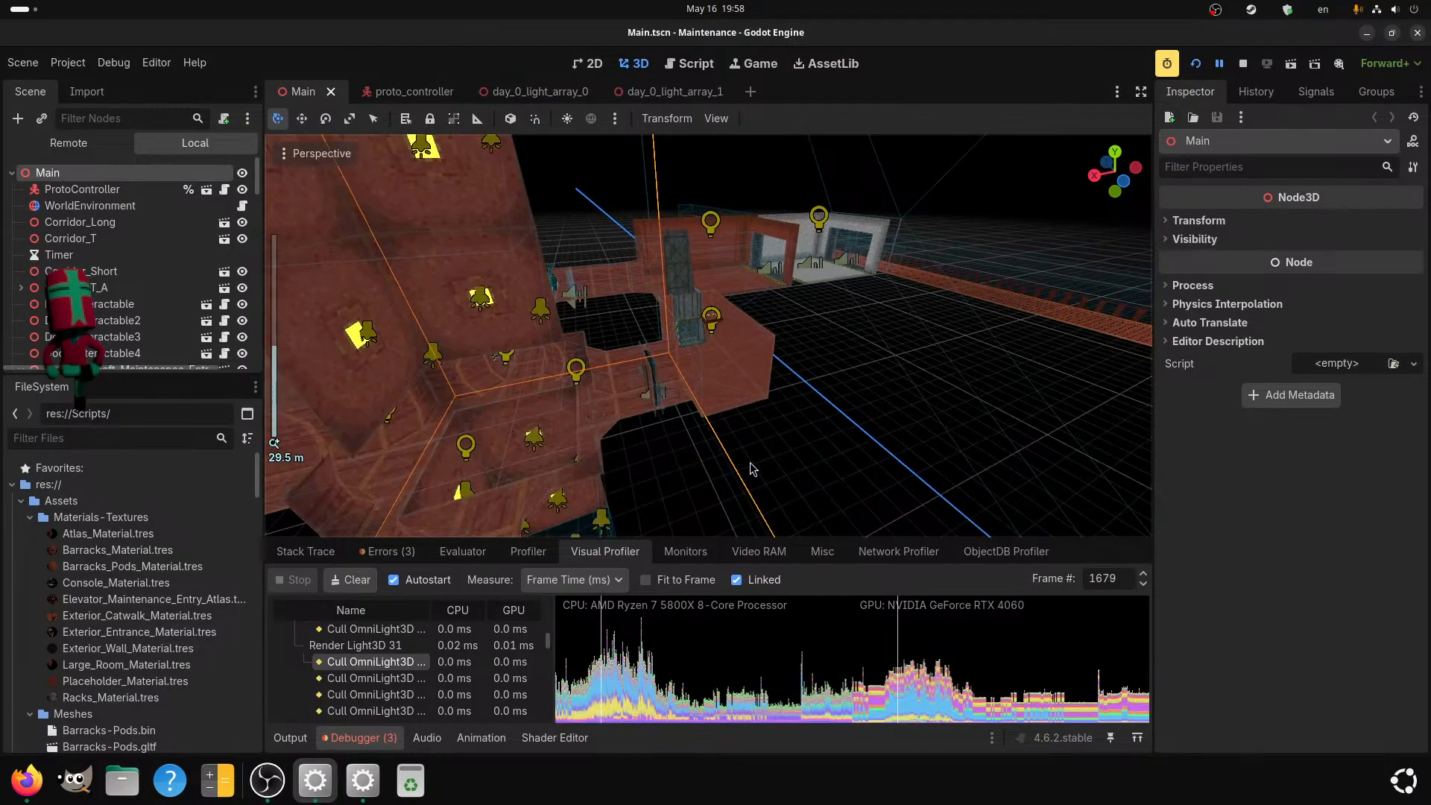
scroll(793, 407, down, 3)
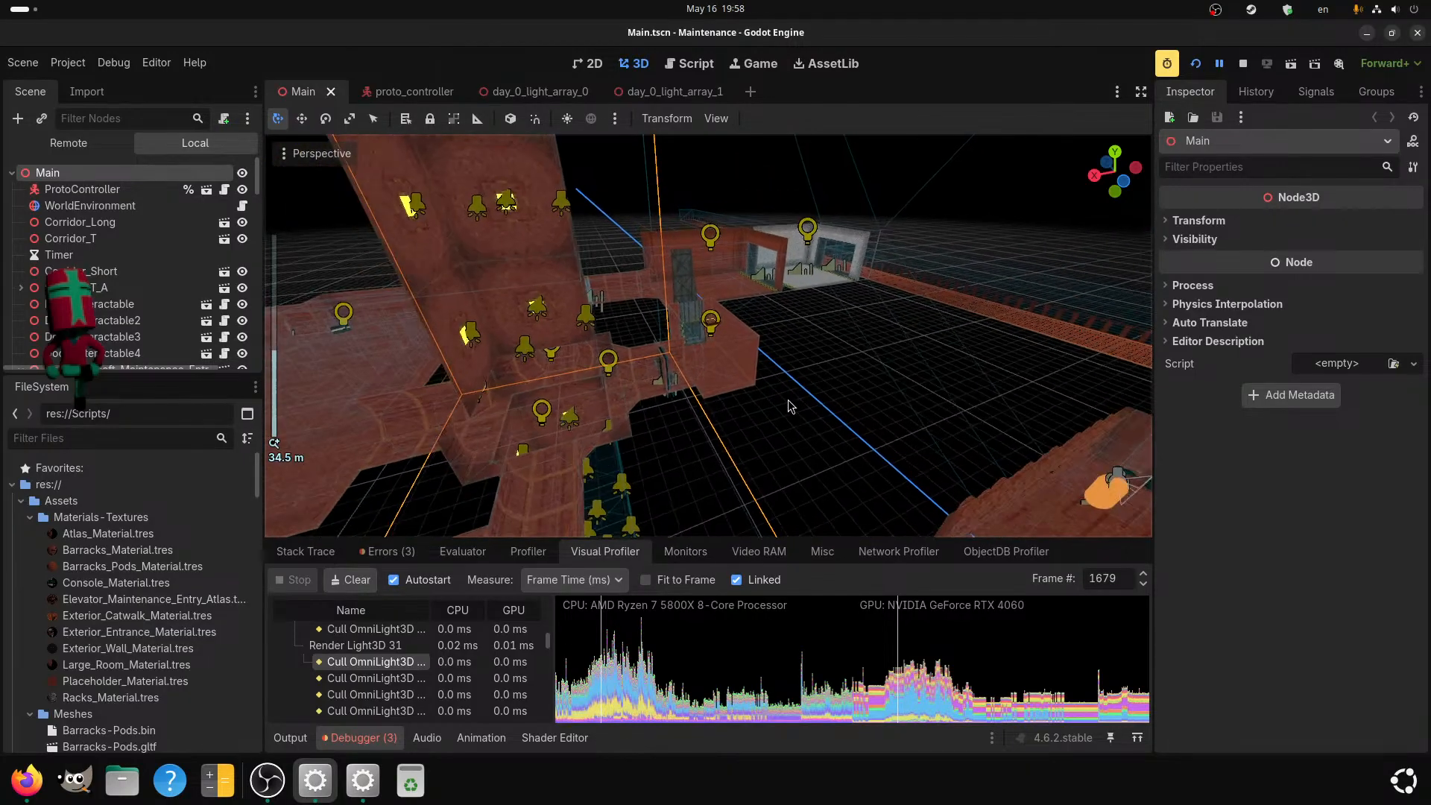
click(823, 552)
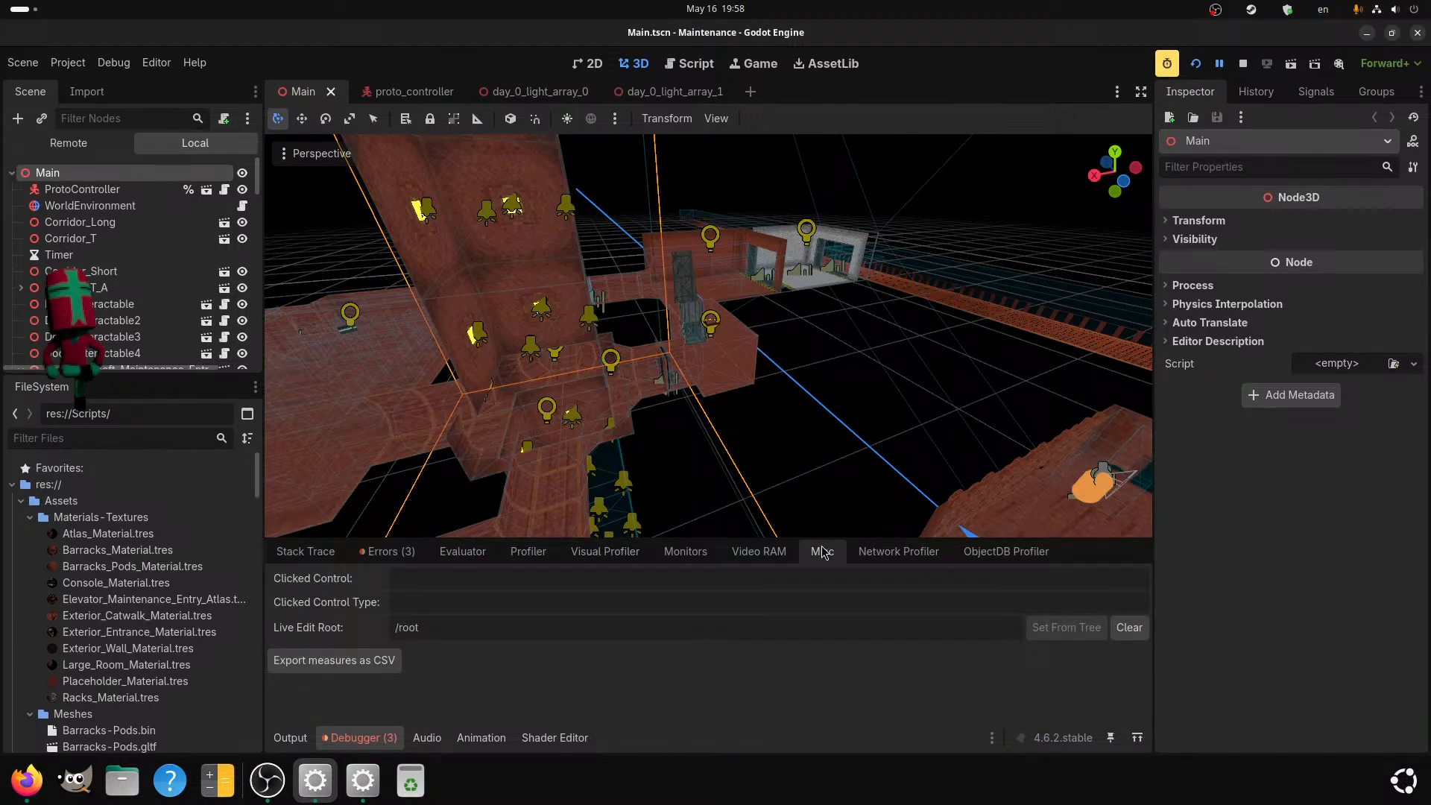
click(880, 553)
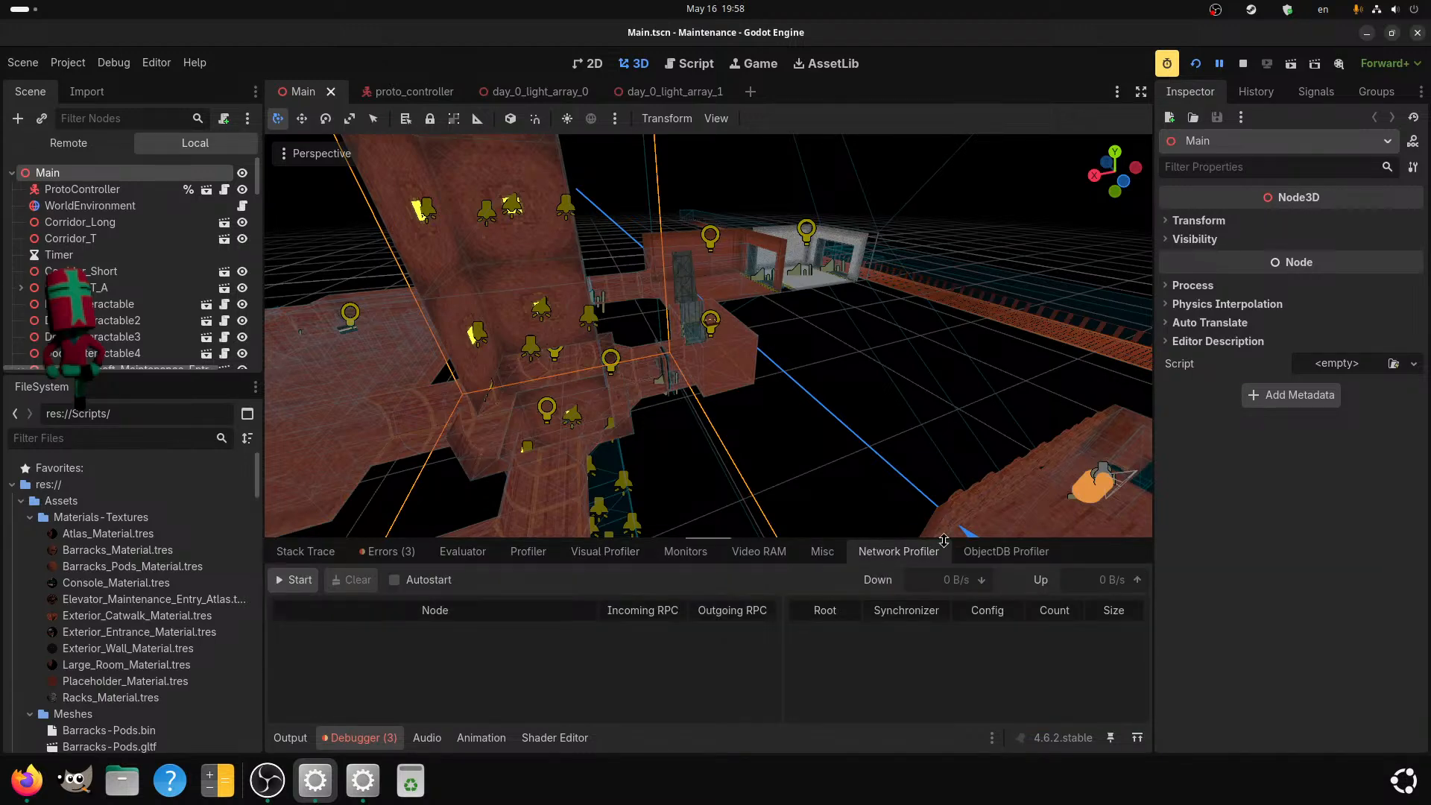
click(973, 553)
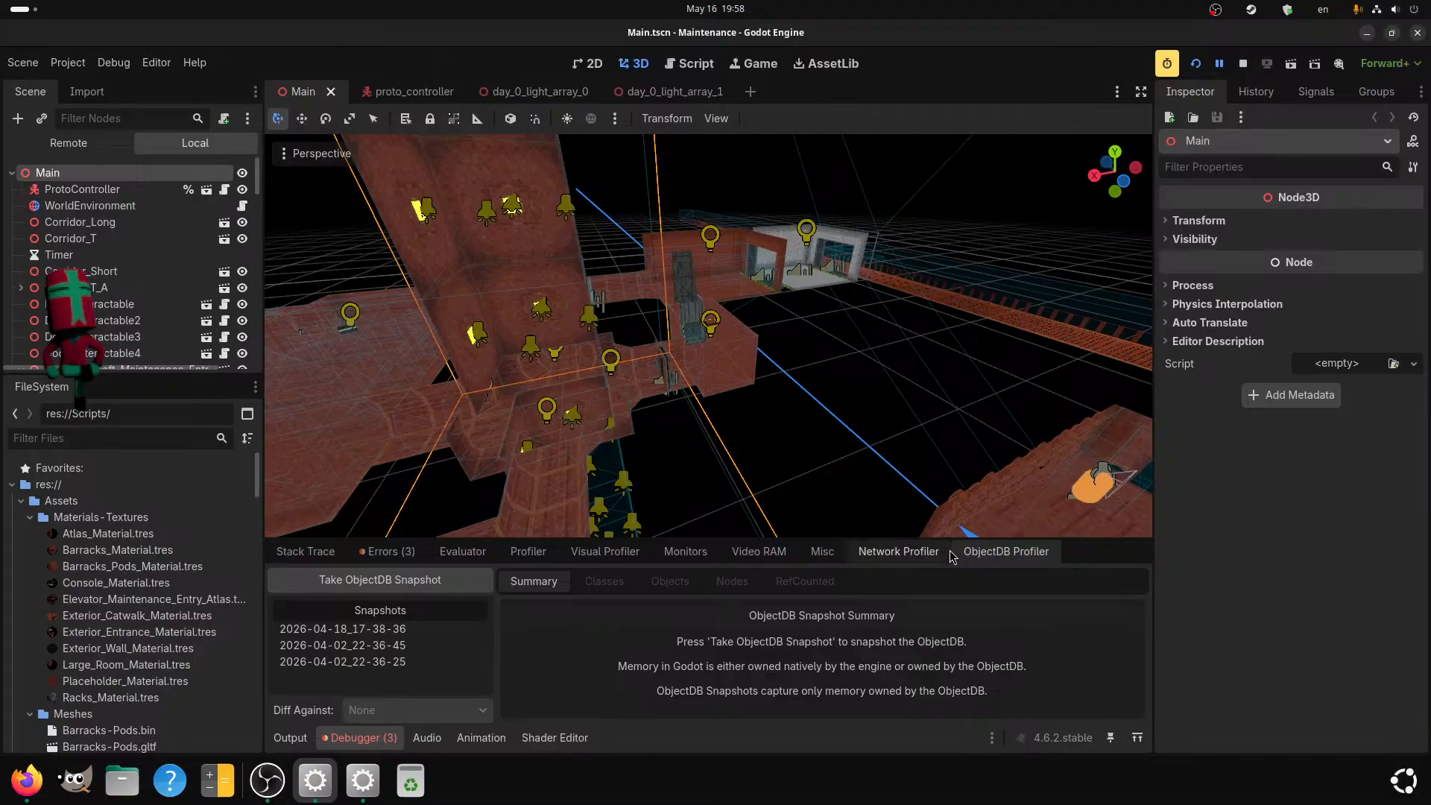
click(741, 557)
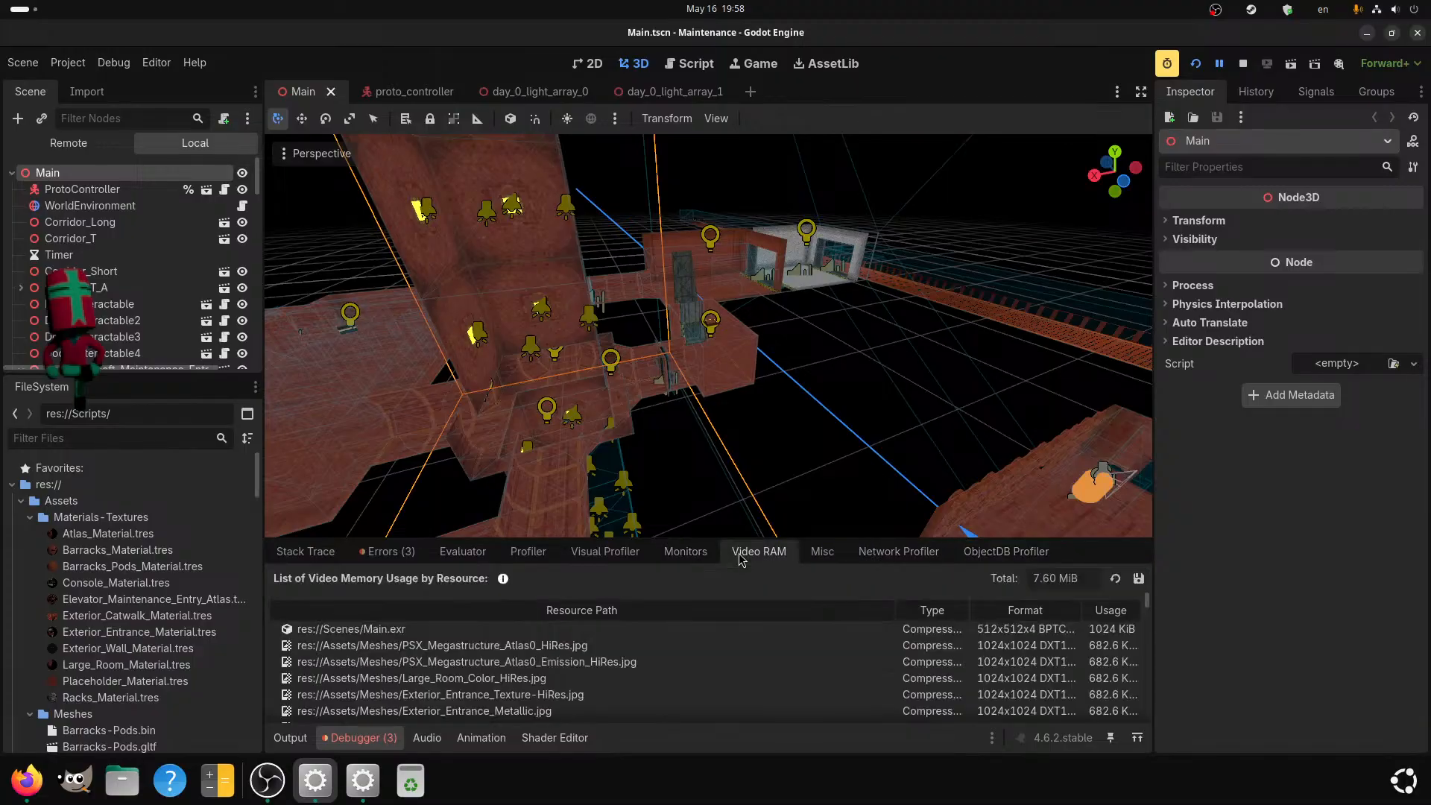
mouse_move(1050, 573)
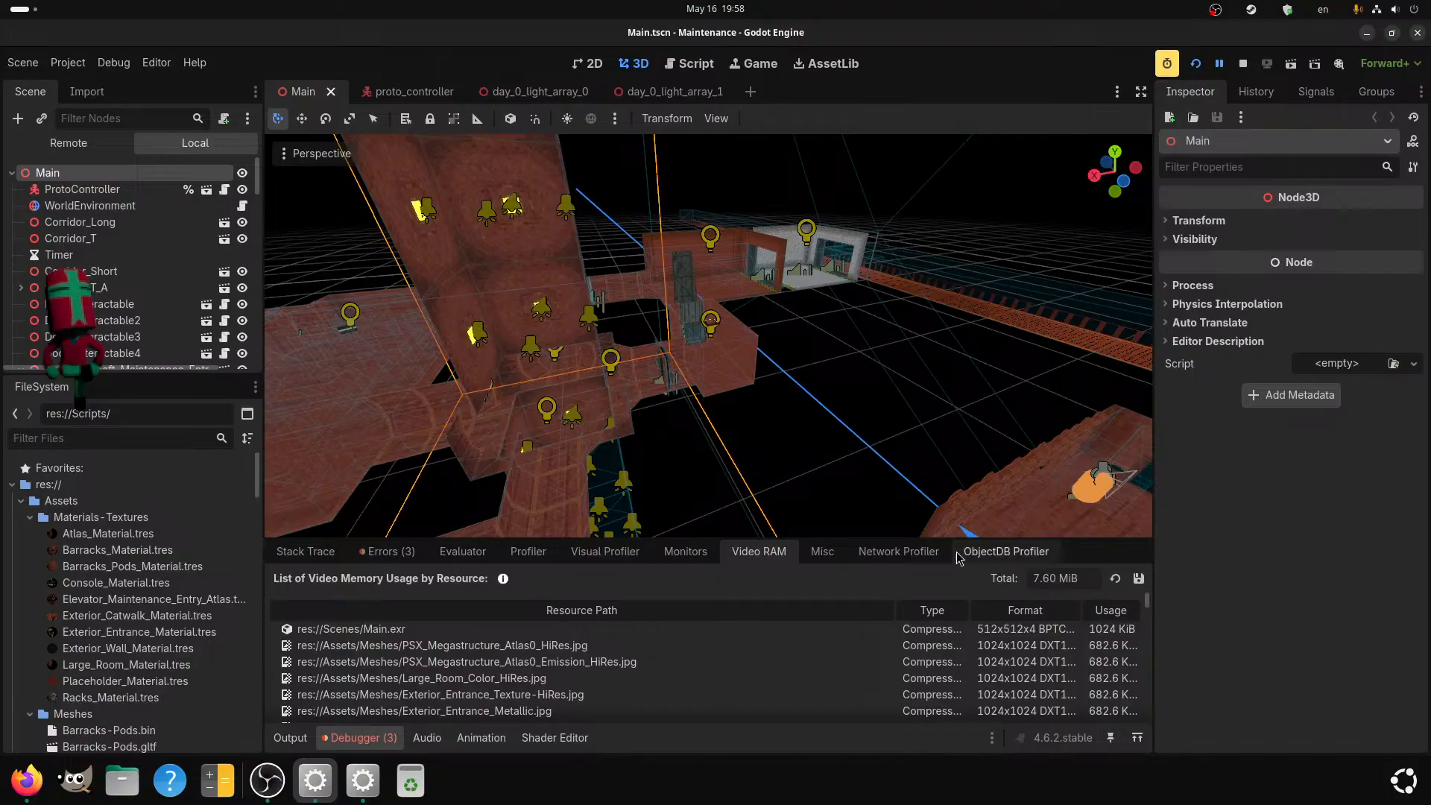
scroll(836, 446, up, 2)
scroll(810, 457, down, 2)
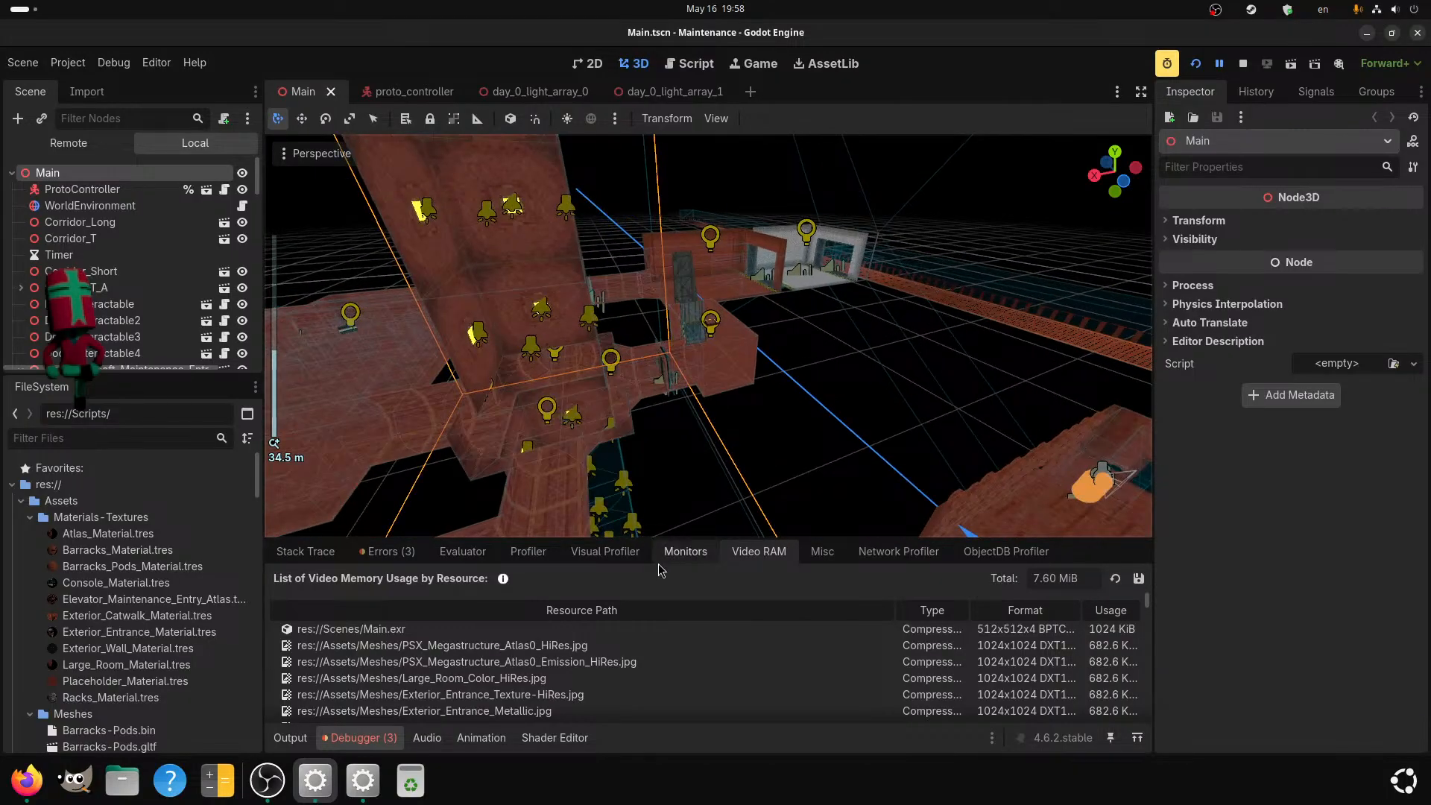
Add Video Mem and Texture Mem graphs to the debugger monitors alongside Process time.
click(605, 551)
click(528, 552)
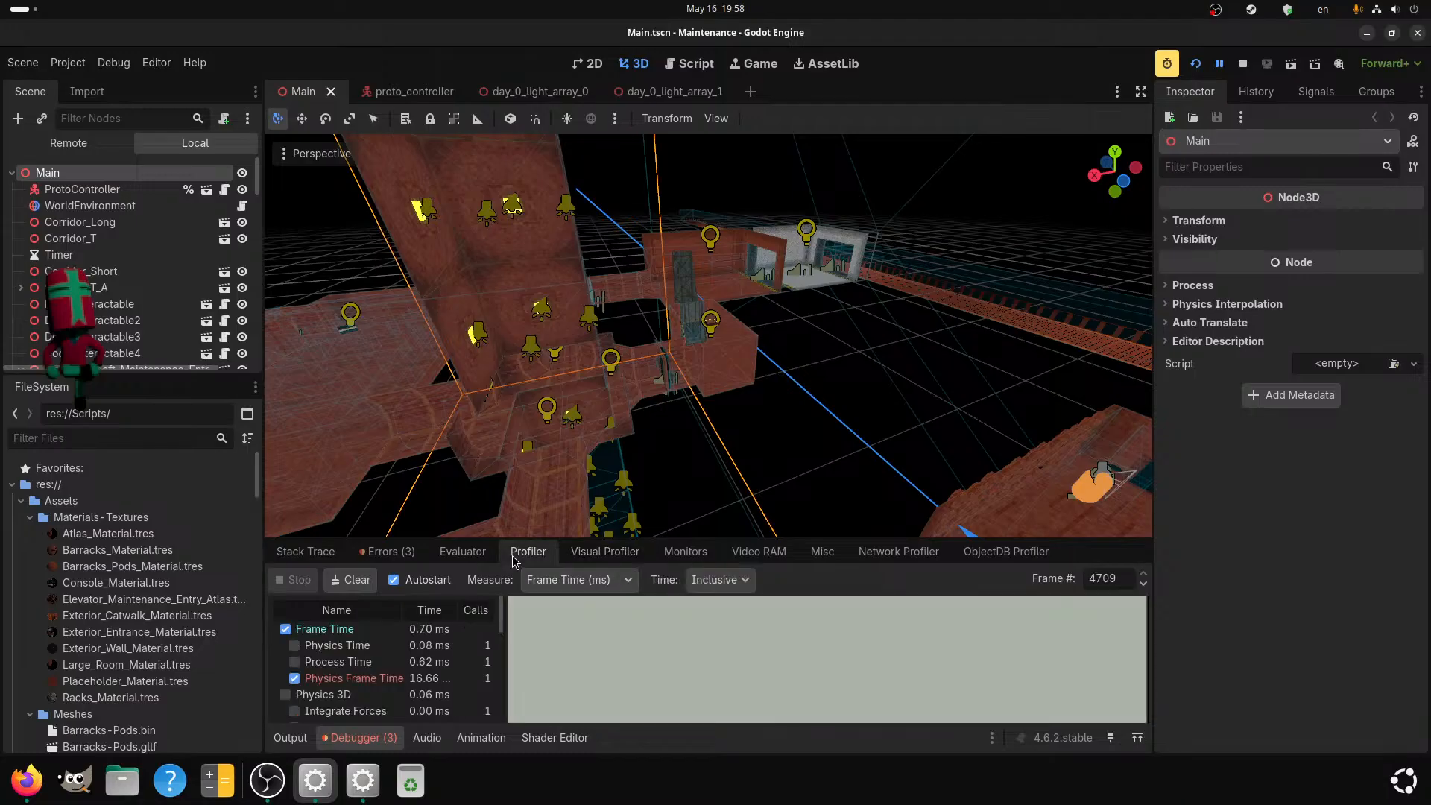
click(686, 552)
scroll(361, 656, up, 1)
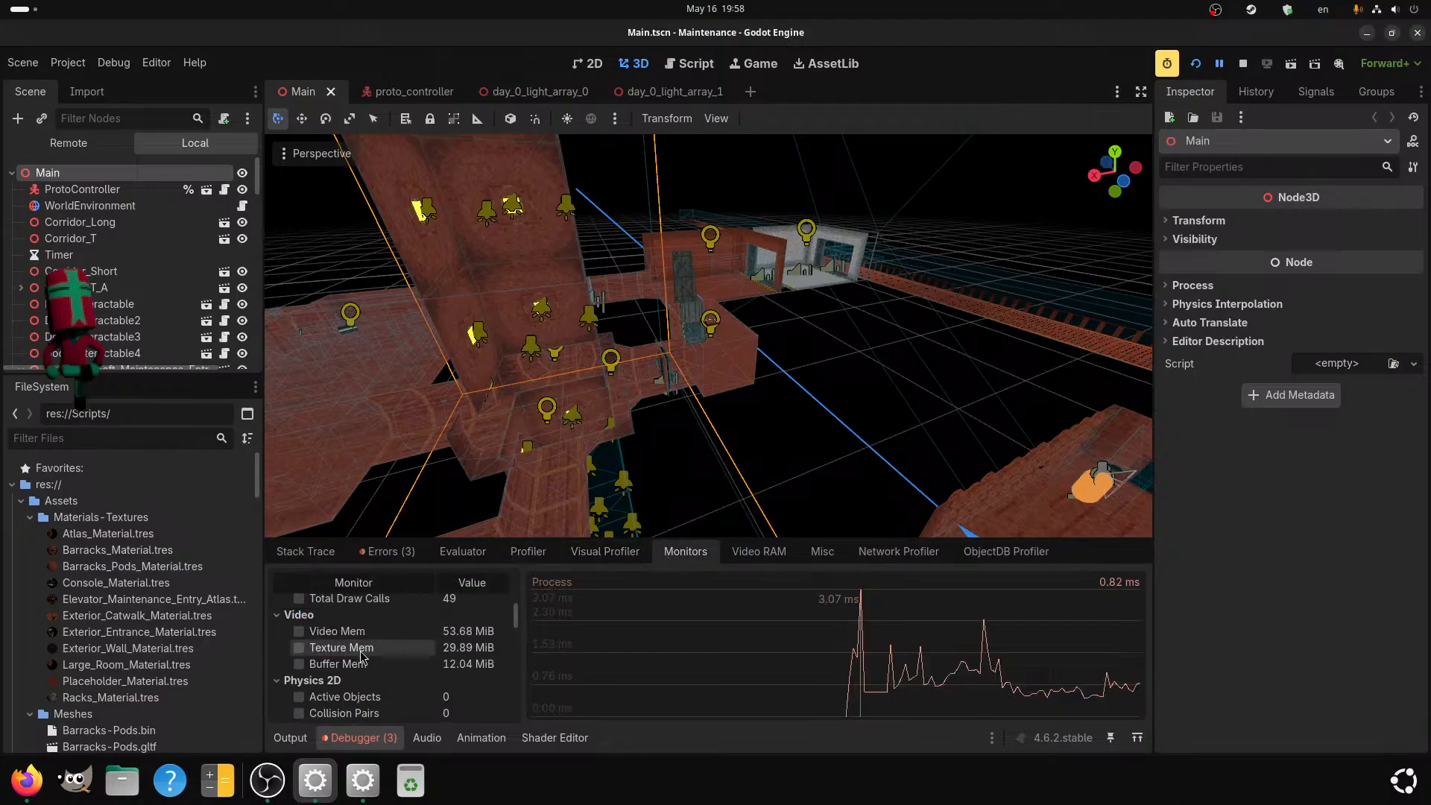
click(299, 632)
click(298, 648)
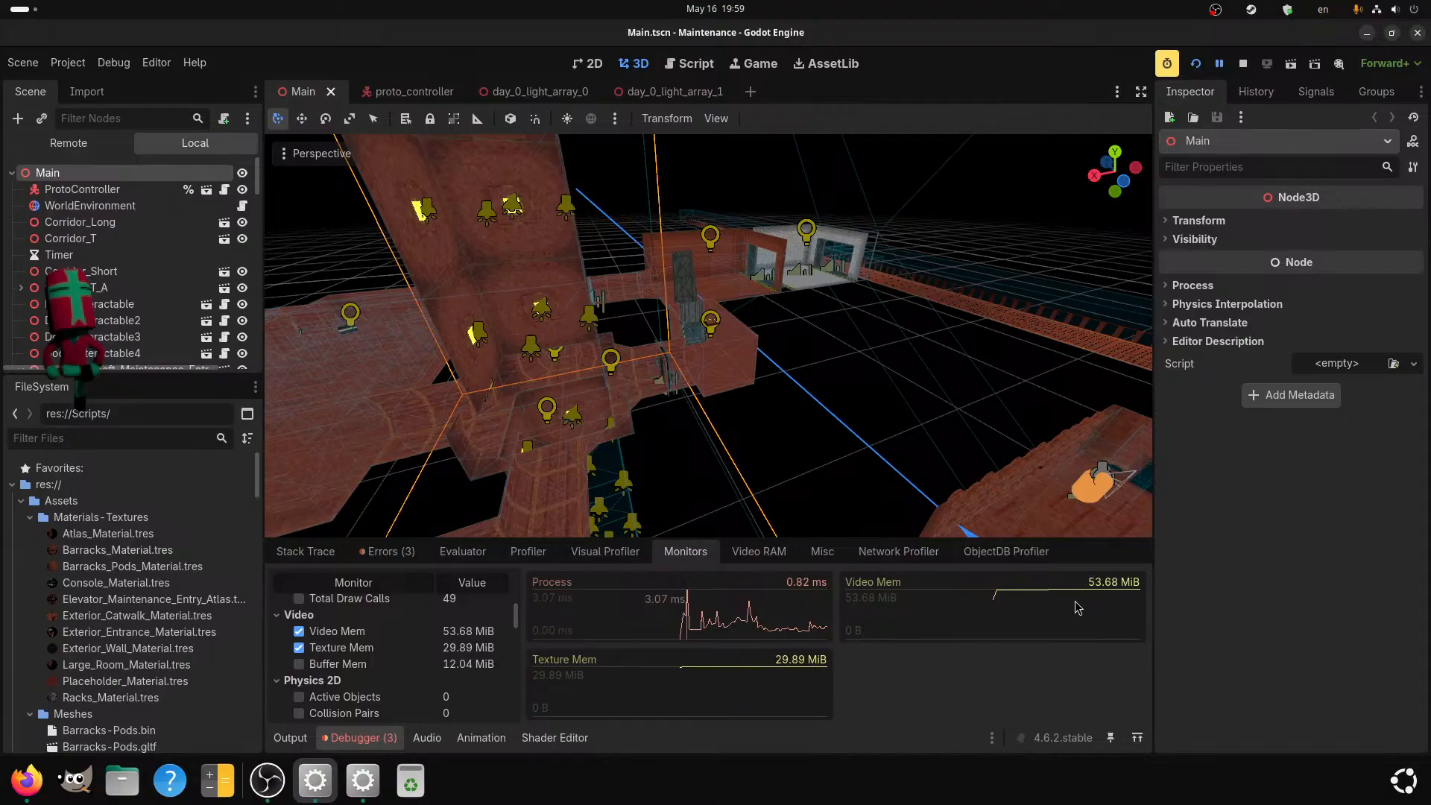
Clear the Main node selection and select the Barracks2 room in the 3D viewport.
scroll(959, 385, down, 3)
middle_drag(959, 380, 759, 419)
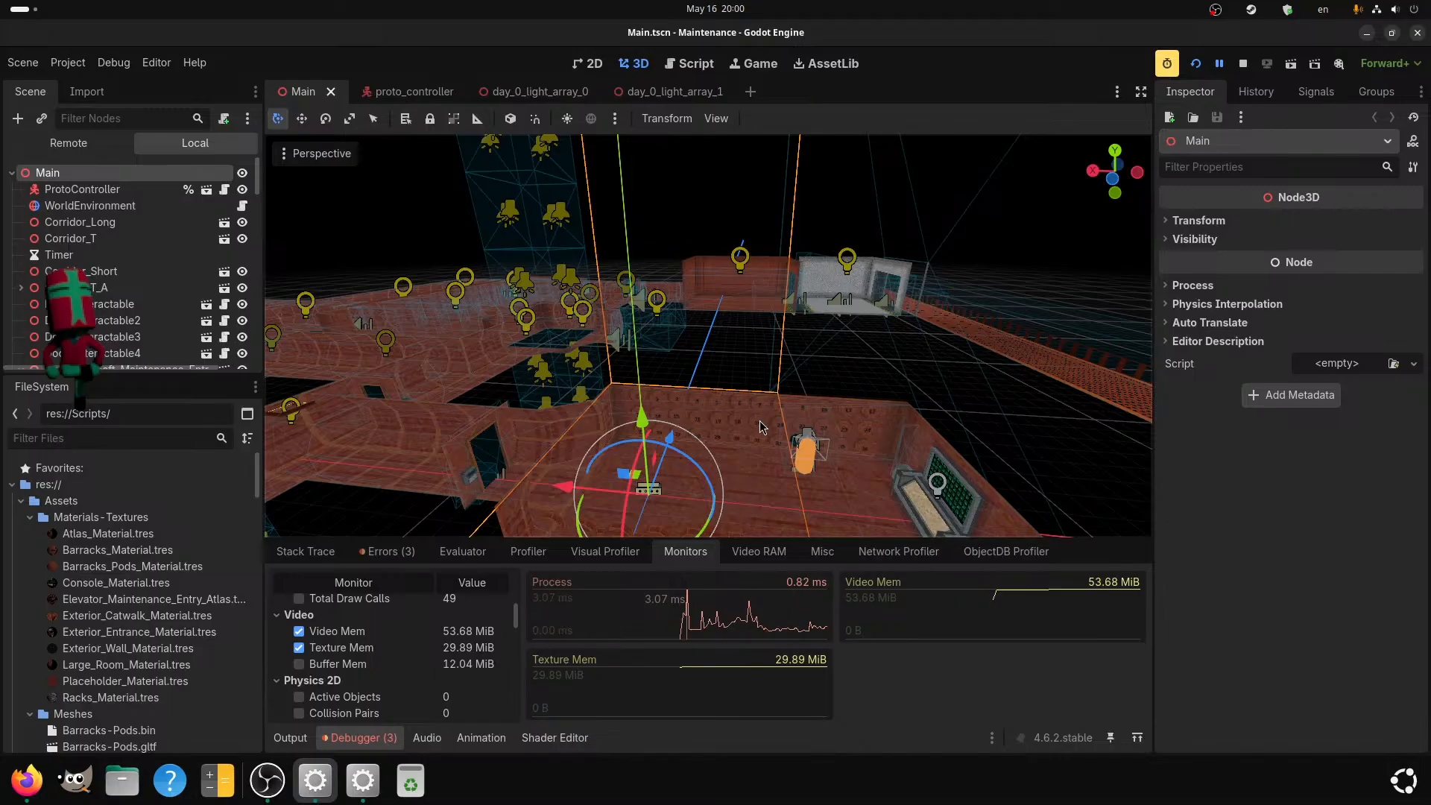
scroll(730, 421, up, 3)
middle_drag(728, 422, 714, 454)
scroll(668, 398, down, 10)
click(700, 494)
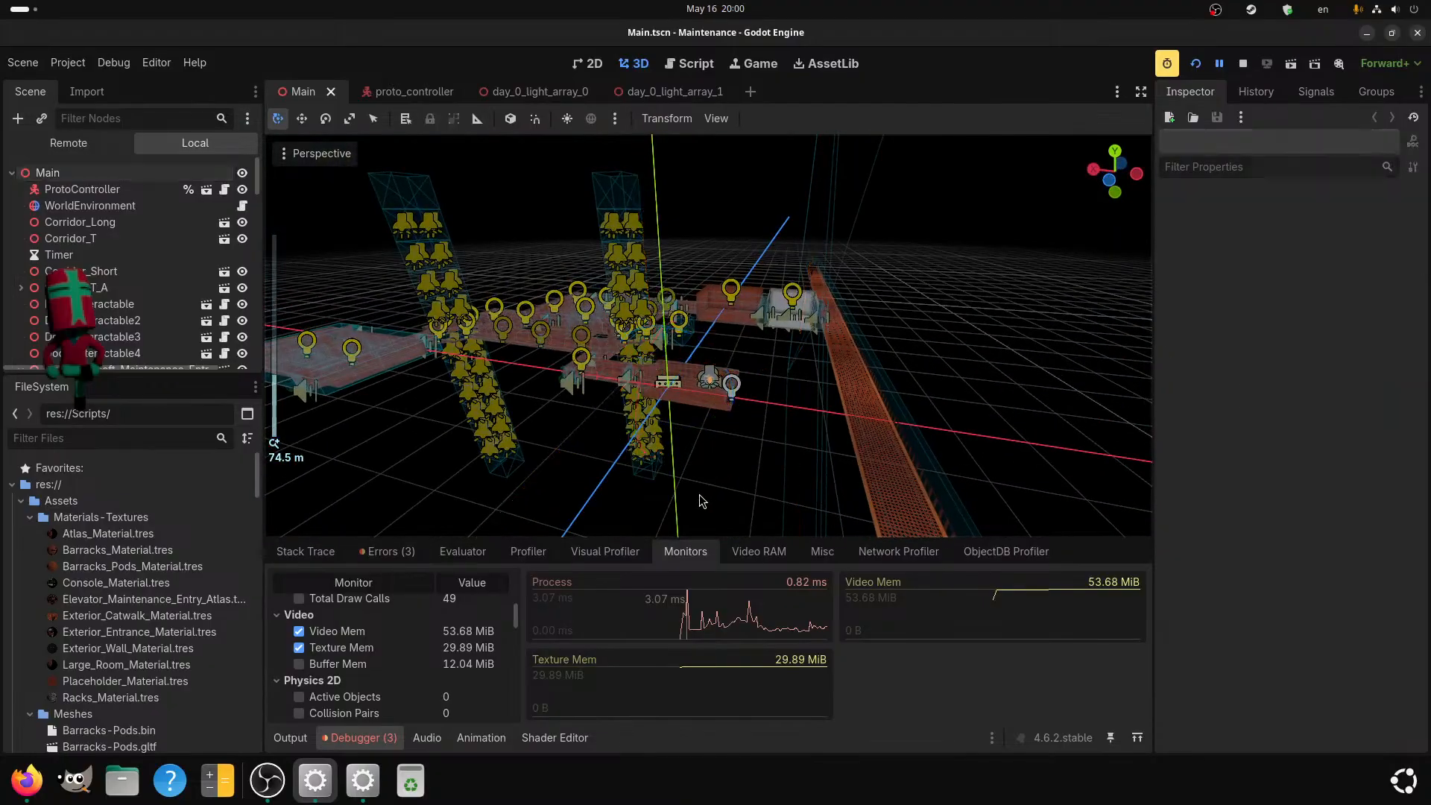
click(671, 386)
Examine the Barracks2 interior and the lights of the surrounding level from close up and from a distance.
scroll(718, 462, up, 6)
middle_drag(727, 467, 710, 430)
scroll(710, 431, up, 2)
scroll(683, 414, up, 5)
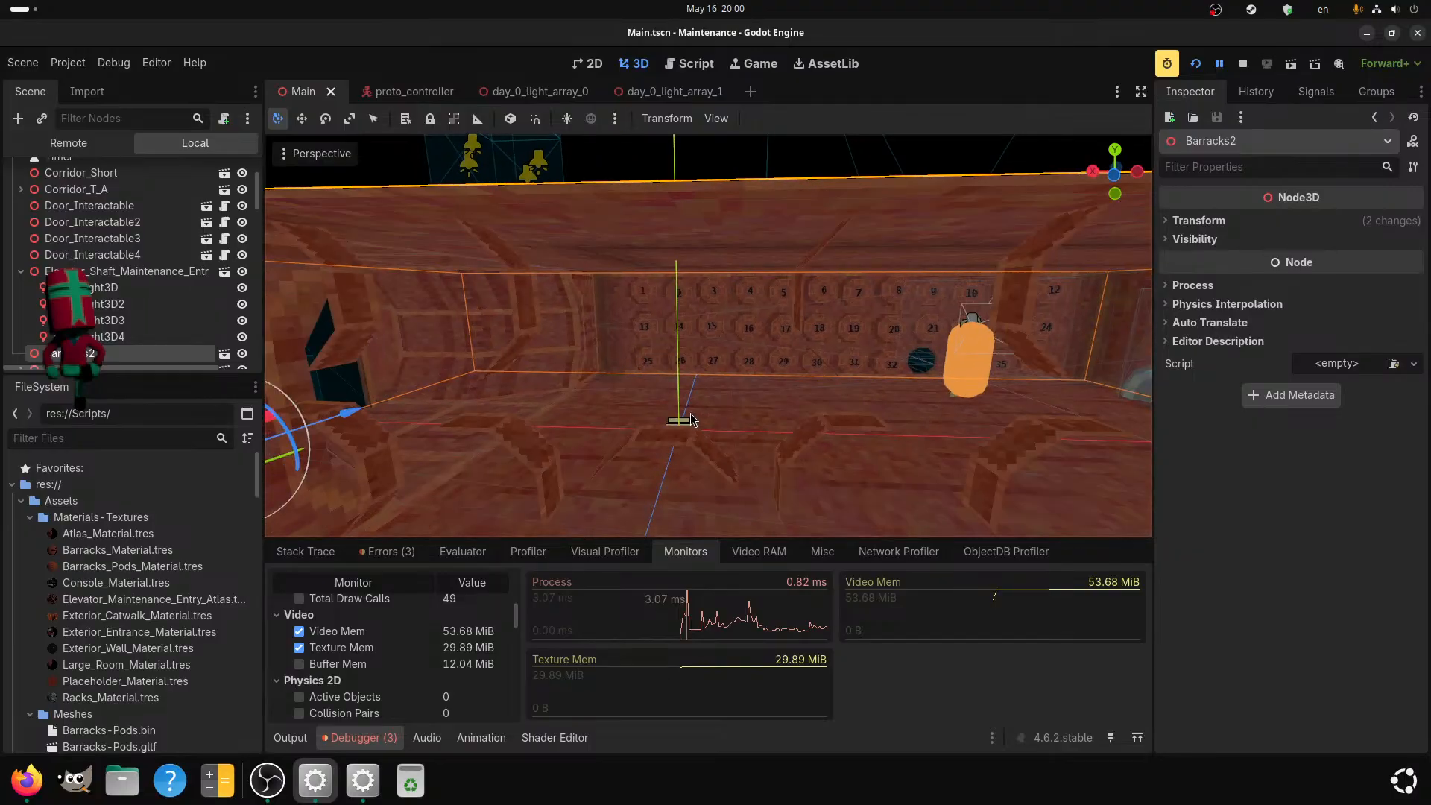
scroll(691, 419, up, 4)
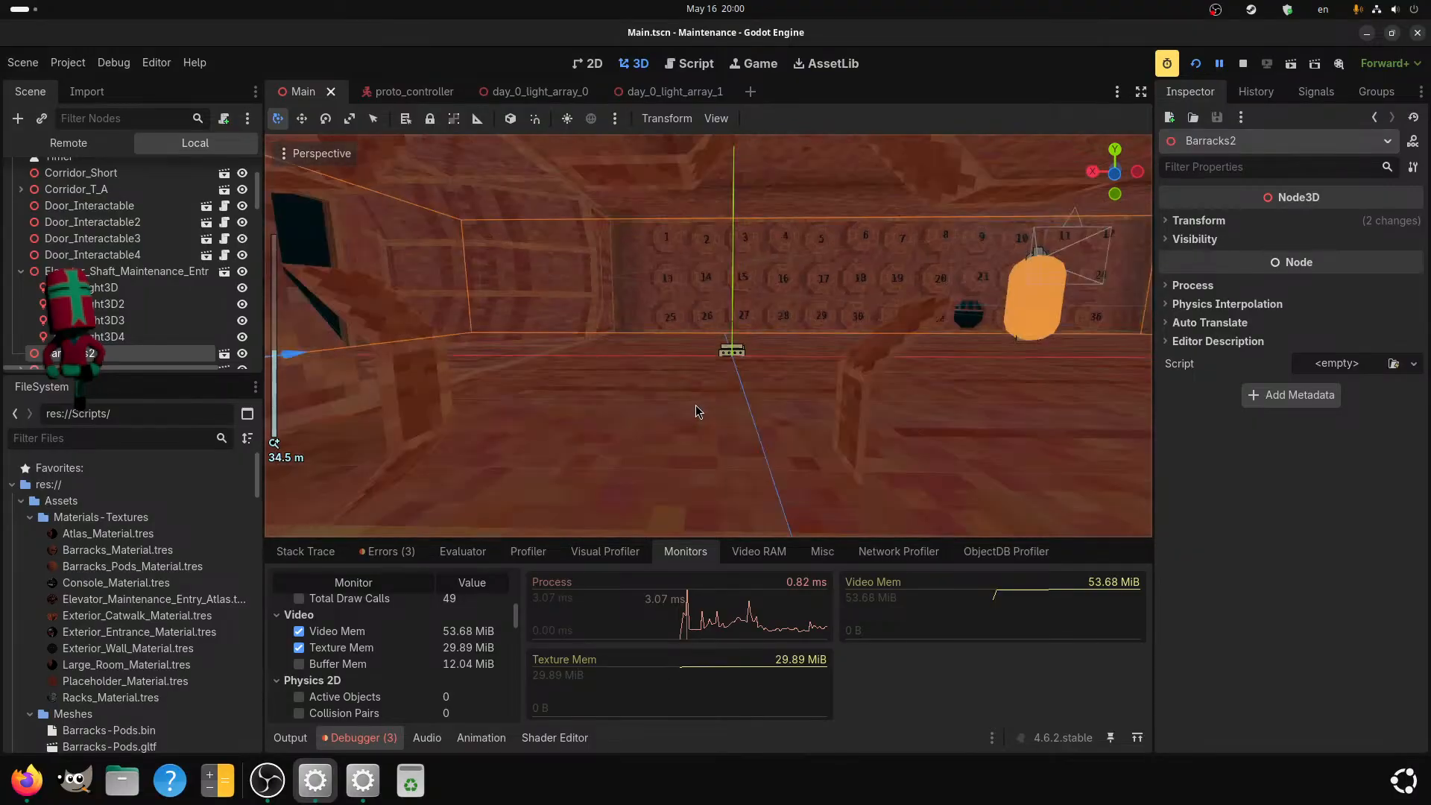
scroll(696, 405, down, 3)
middle_drag(688, 404, 669, 404)
scroll(663, 409, down, 8)
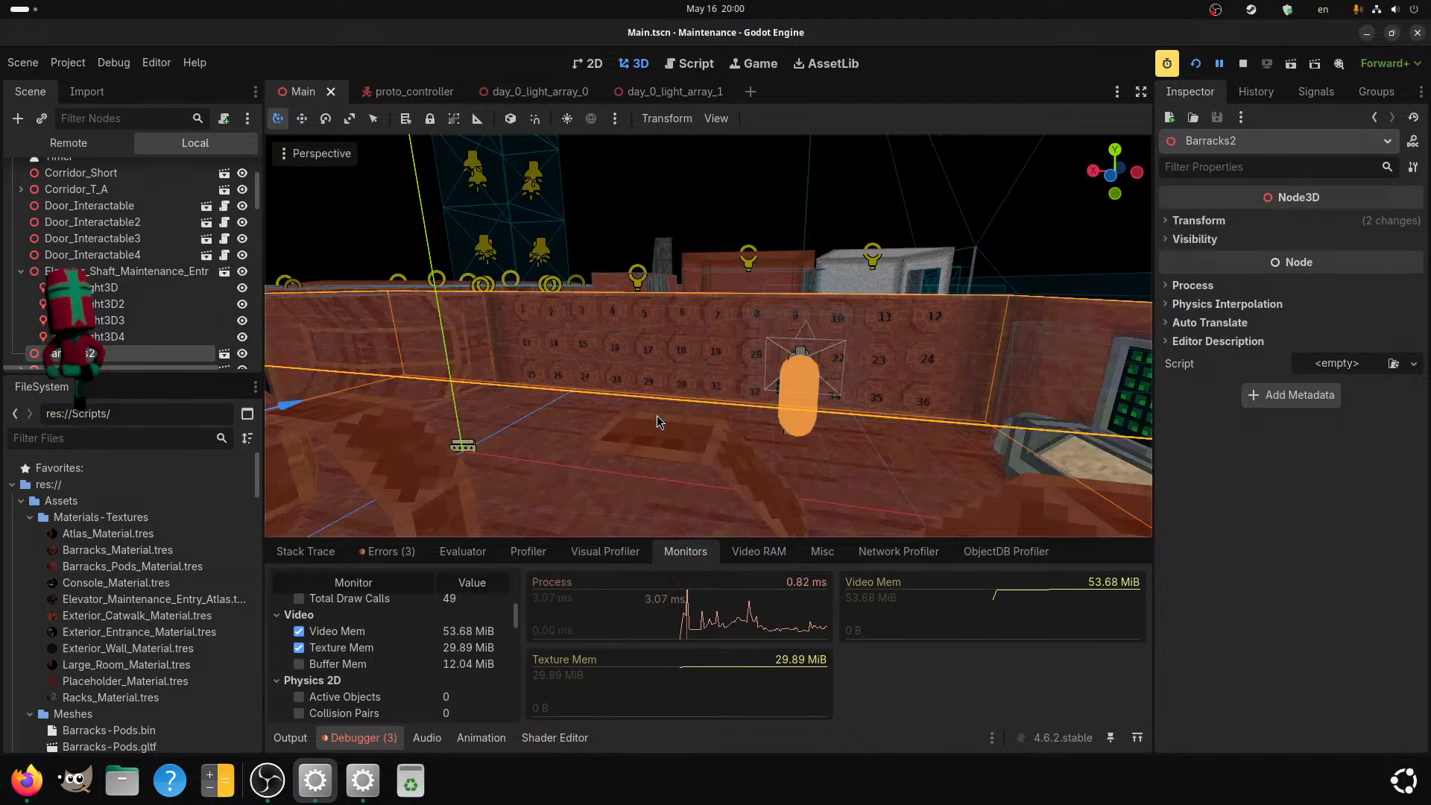
middle_drag(695, 427, 709, 427)
scroll(708, 428, down, 6)
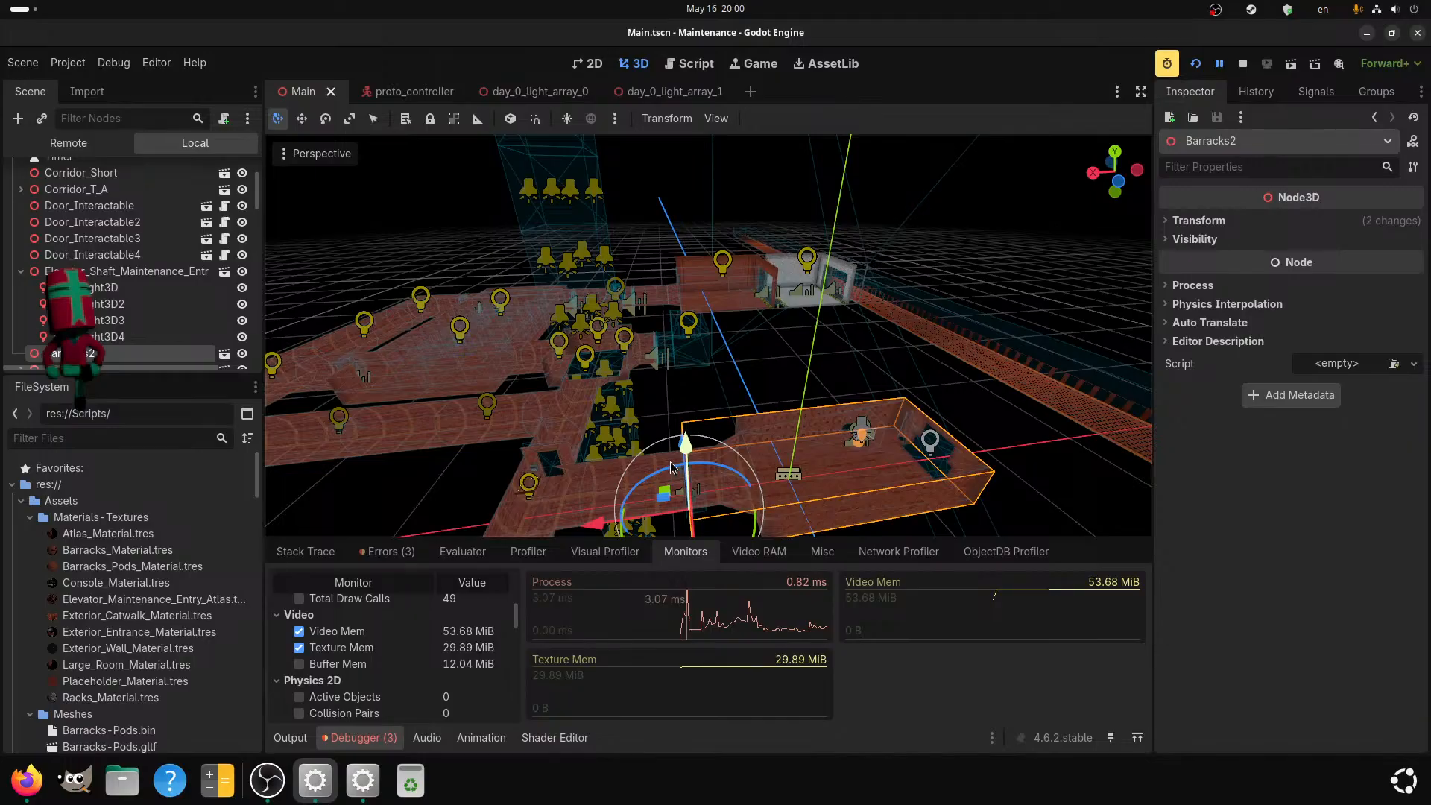
Open the exterior_gate scene from the project's Scenes folder.
scroll(104, 674, down, 10)
scroll(103, 675, down, 10)
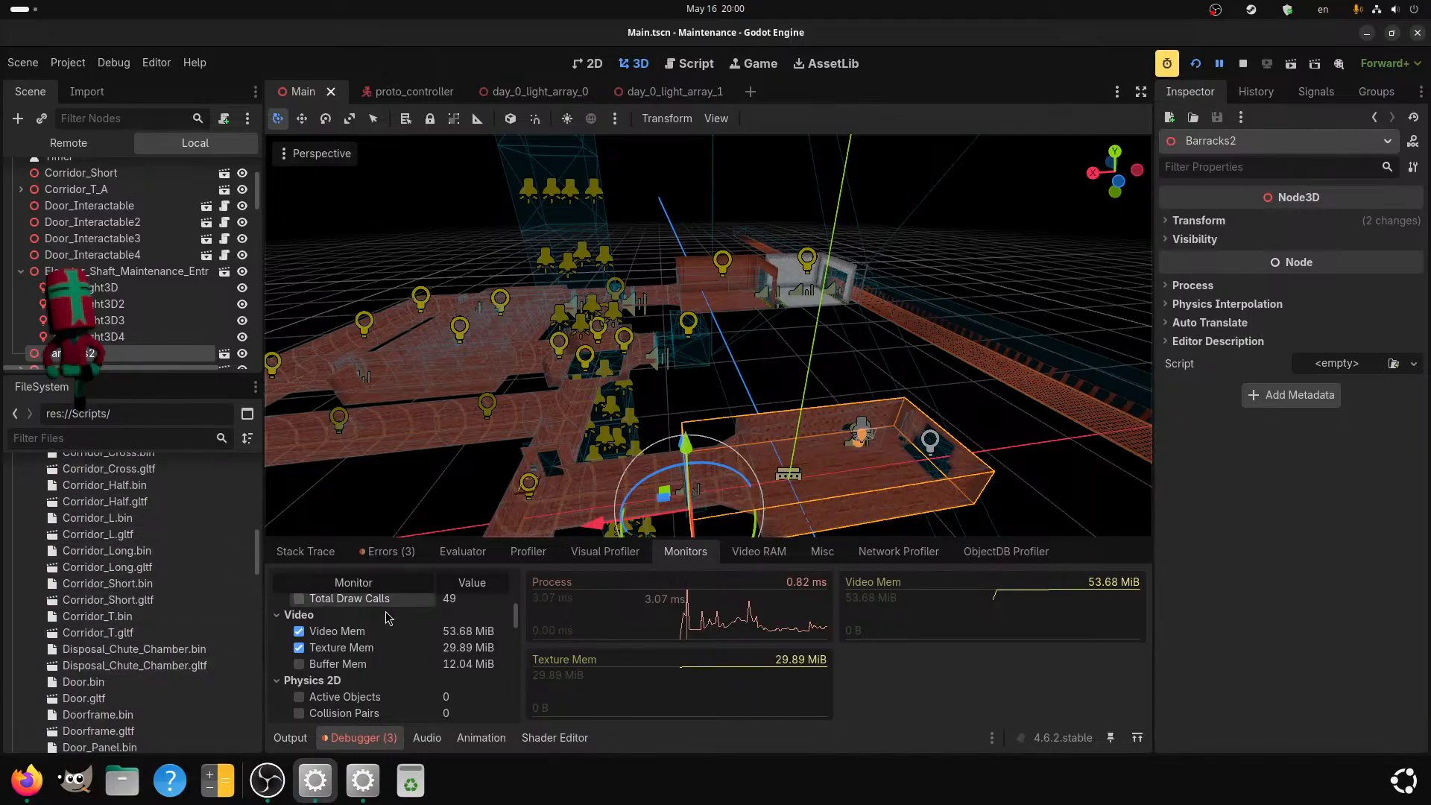
scroll(103, 698, down, 10)
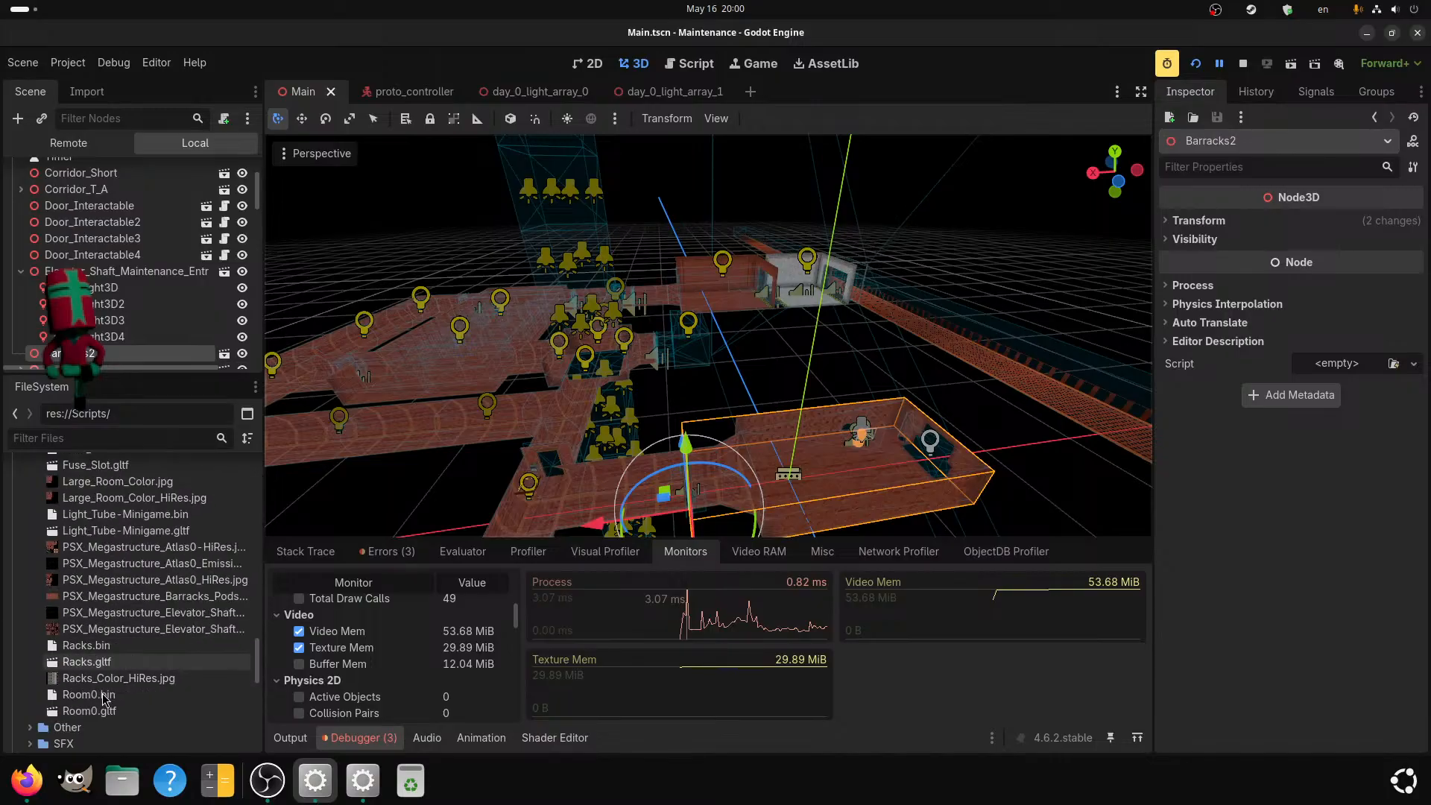
scroll(37, 481, up, 1)
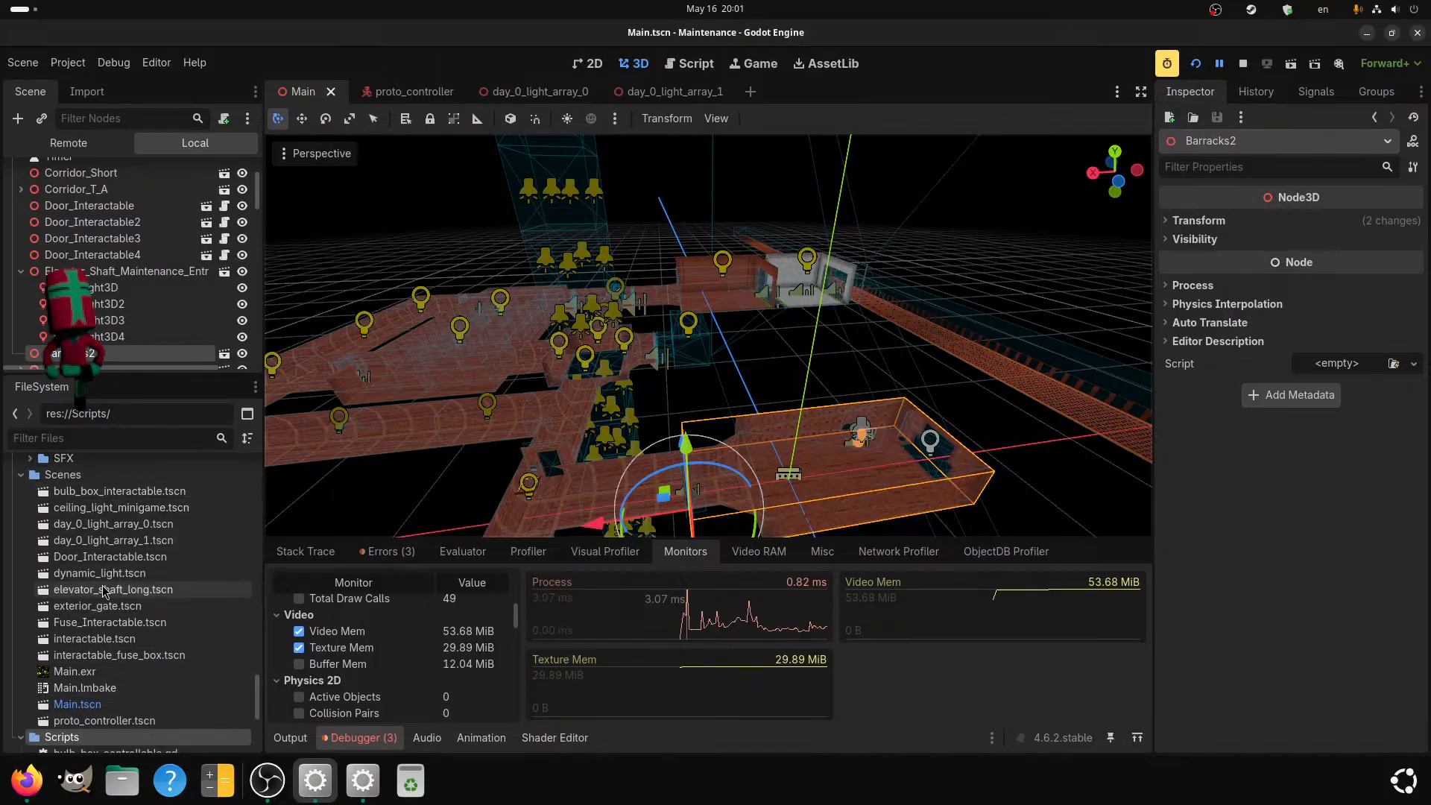
double_click(97, 606)
middle_drag(553, 365, 404, 230)
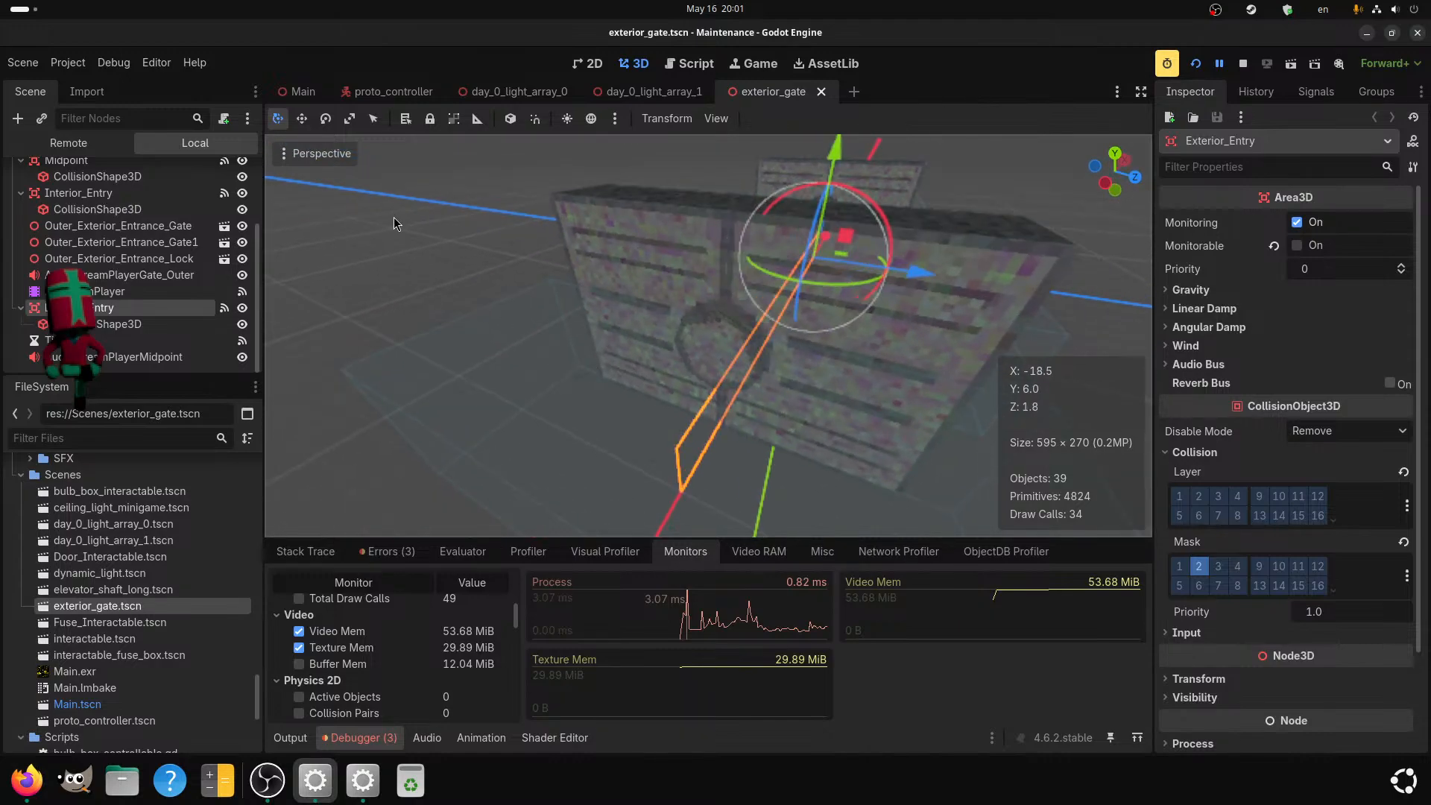
Turn off half-resolution rendering in the exterior_gate scene's 3D viewport.
click(313, 153)
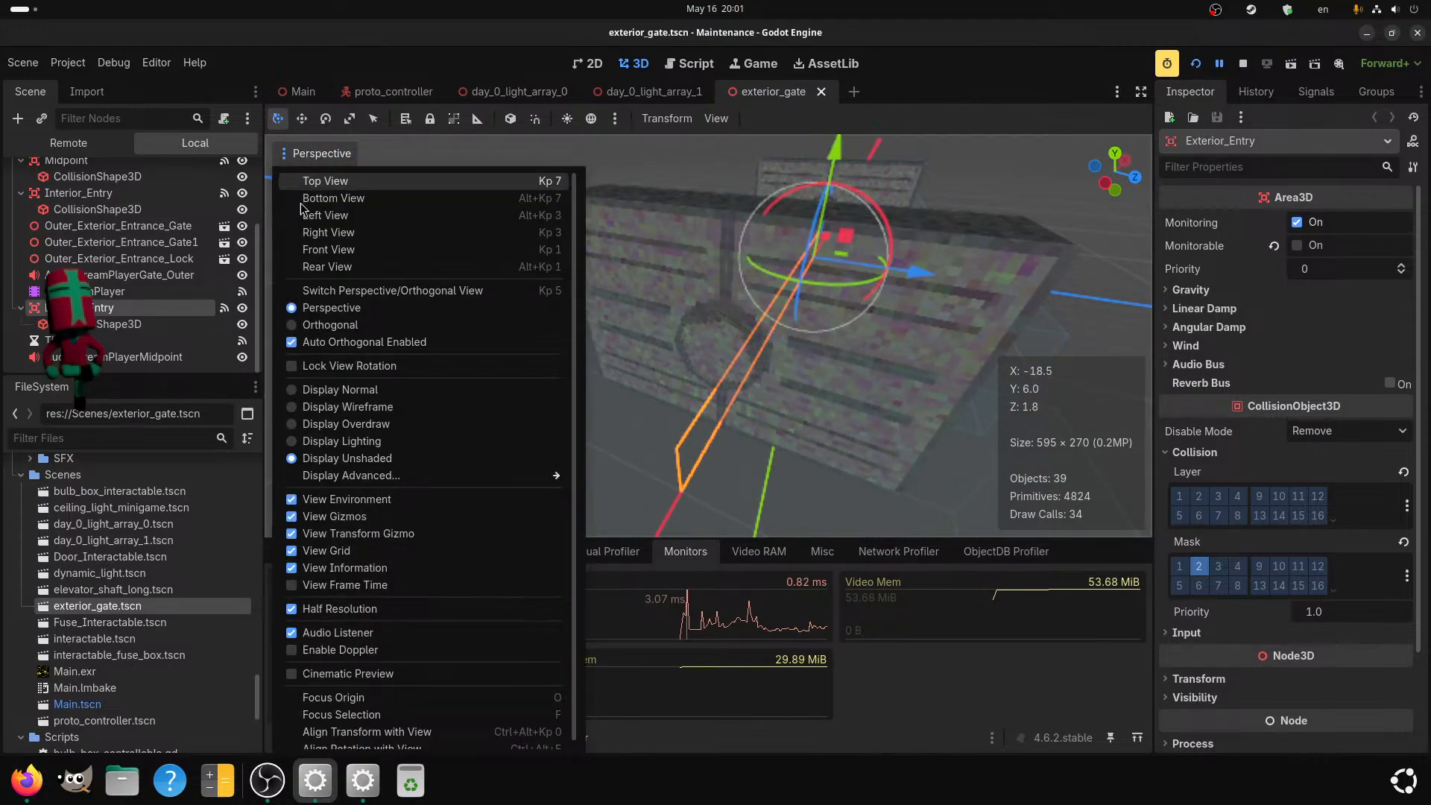
click(339, 609)
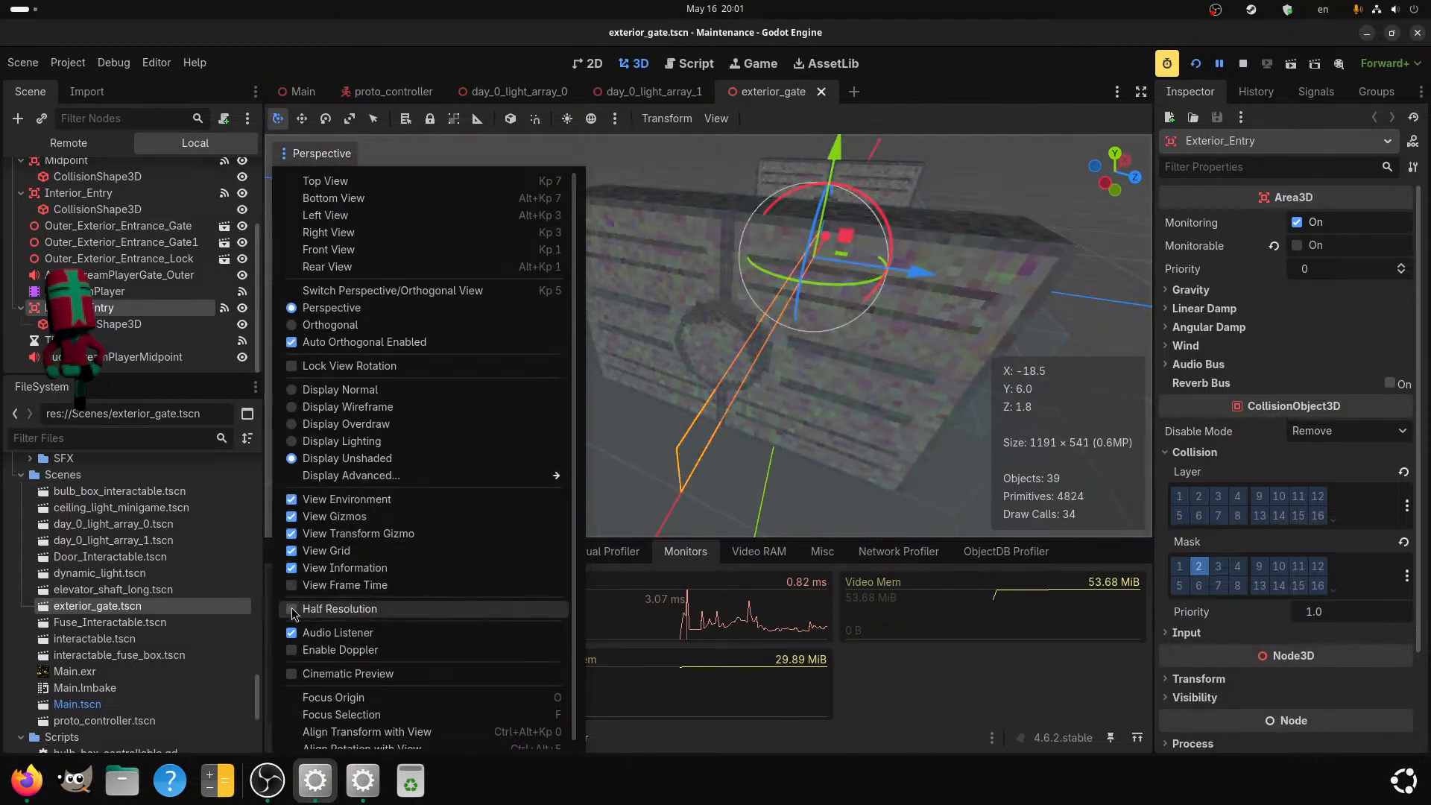
click(650, 499)
scroll(646, 485, down, 3)
mouse_move(647, 485)
middle_down()
mouse_move(632, 482)
mouse_move(663, 482)
middle_up()
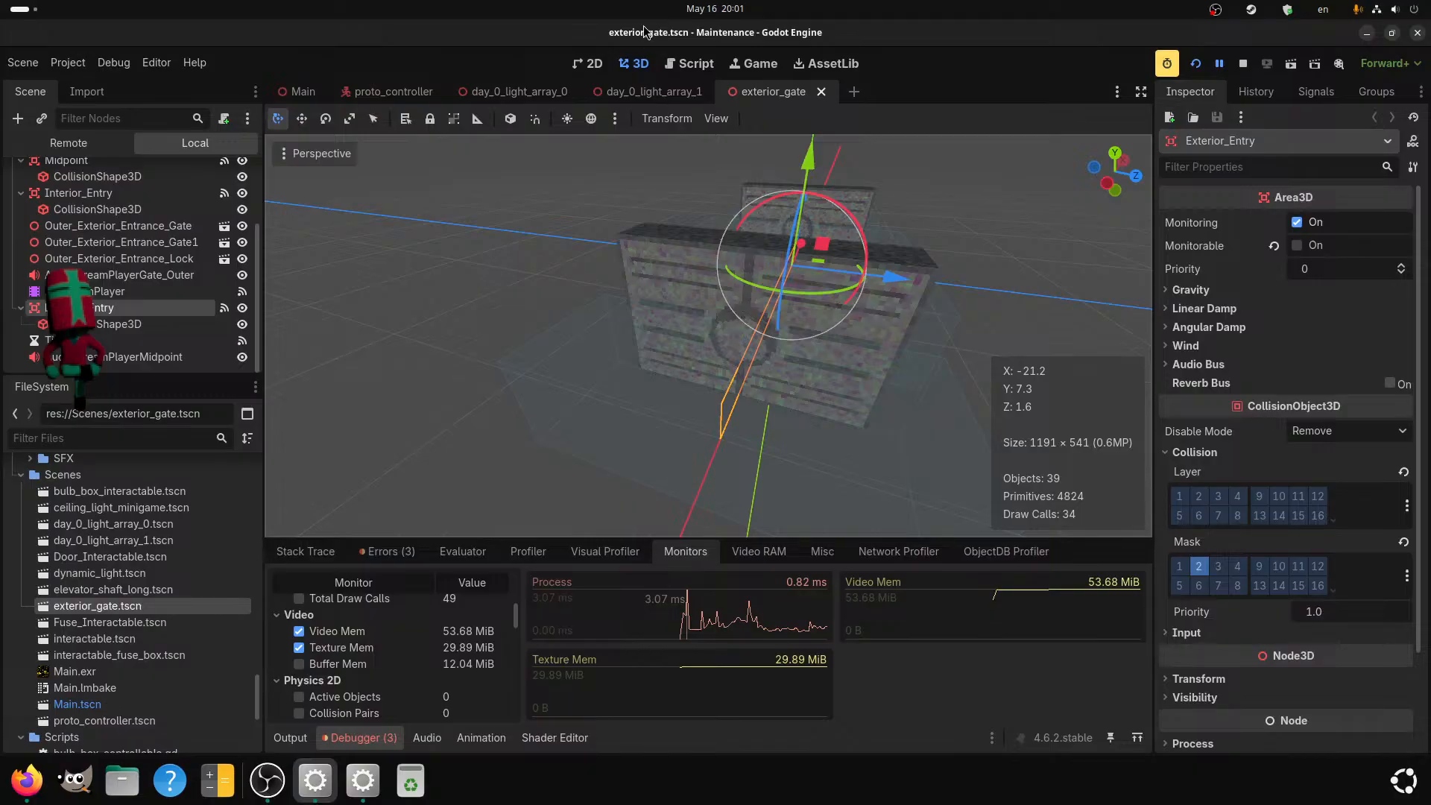
Inspect the Outer_Exterior_Entrance_Gate1 transform and the gate controller properties of the Exterior_Gate root node.
click(689, 272)
scroll(119, 268, up, 3)
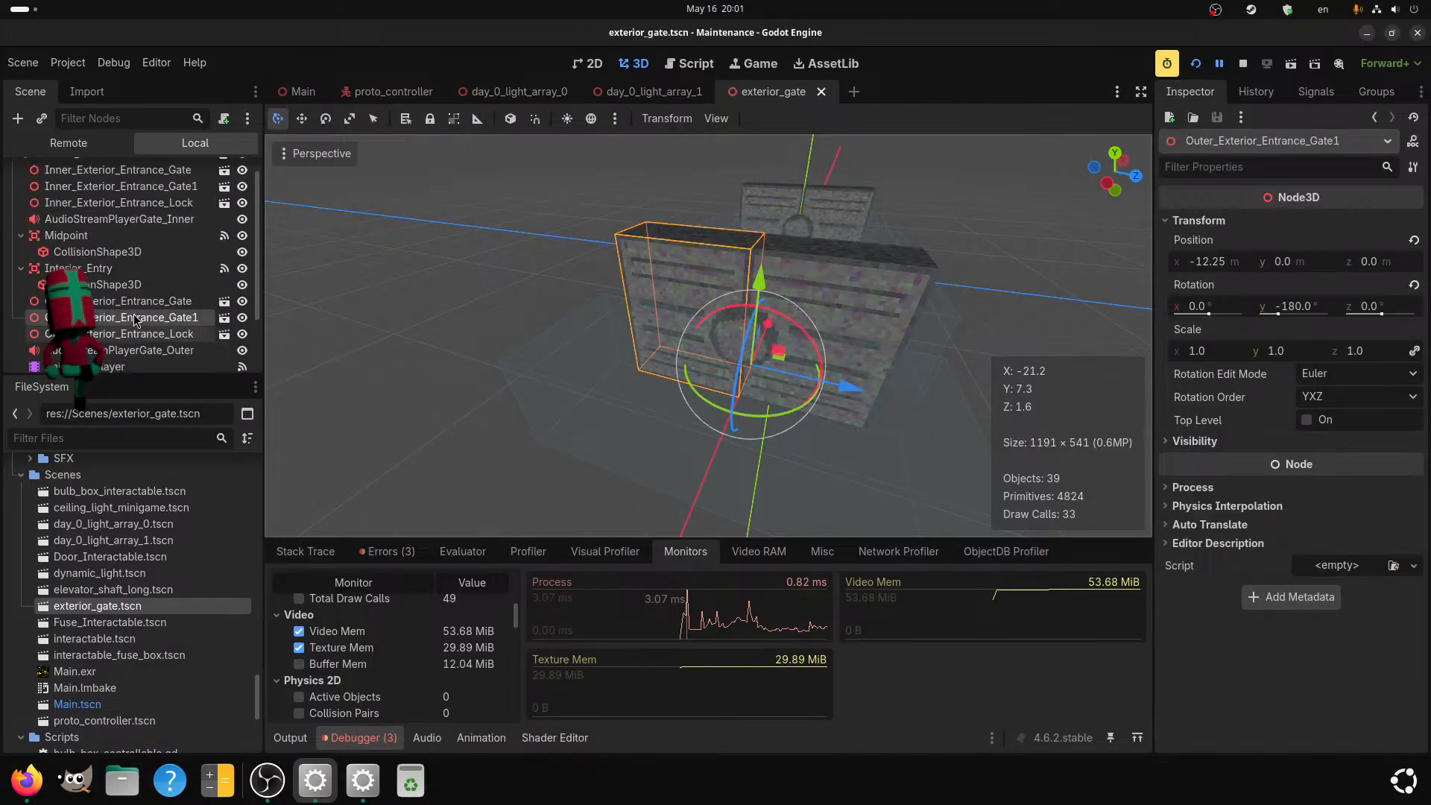
click(113, 173)
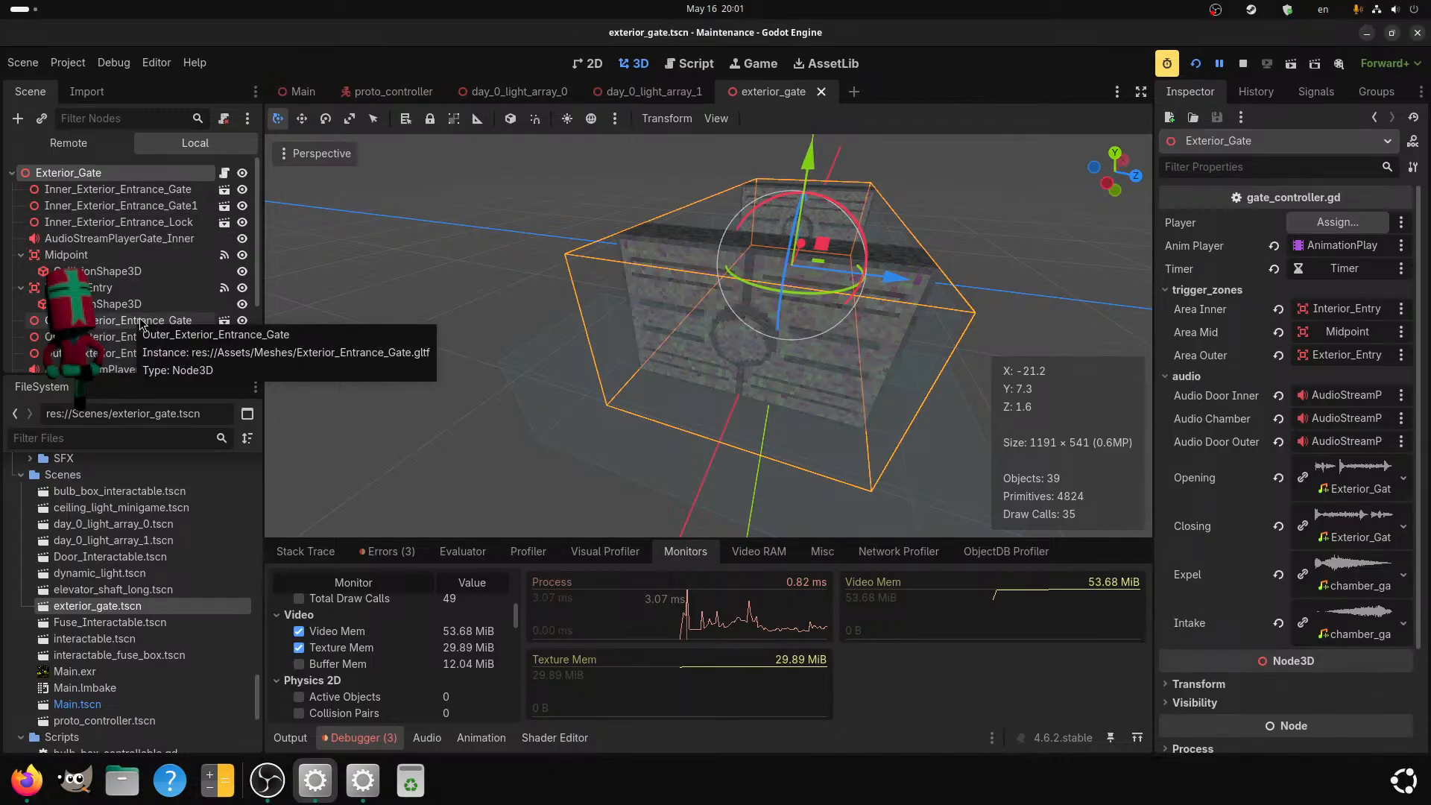
scroll(140, 322, down, 3)
scroll(108, 261, up, 3)
Set the collision masks of the Midpoint and Interior_Entry areas to layer 2 only, and save the exterior_gate scene.
click(108, 254)
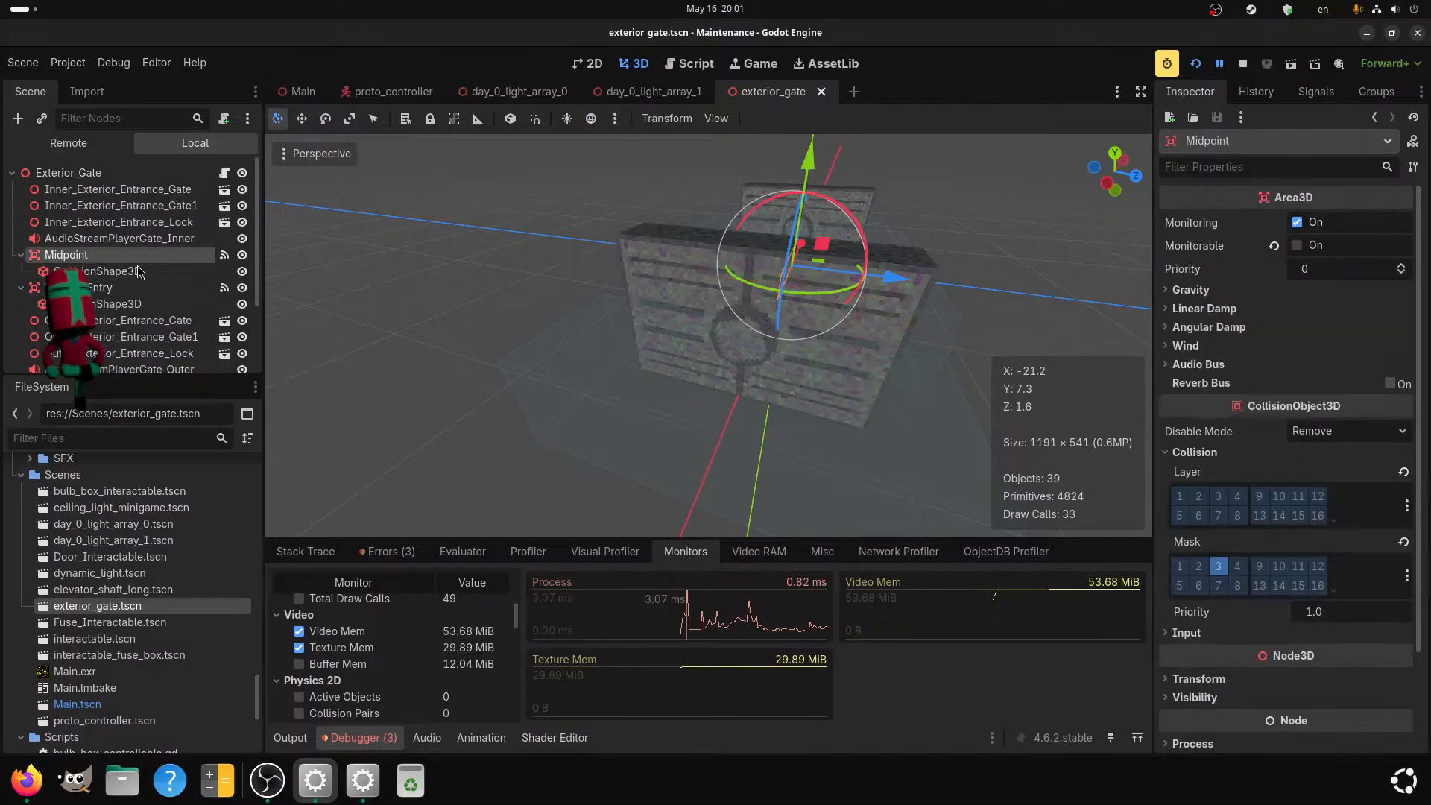
click(1219, 568)
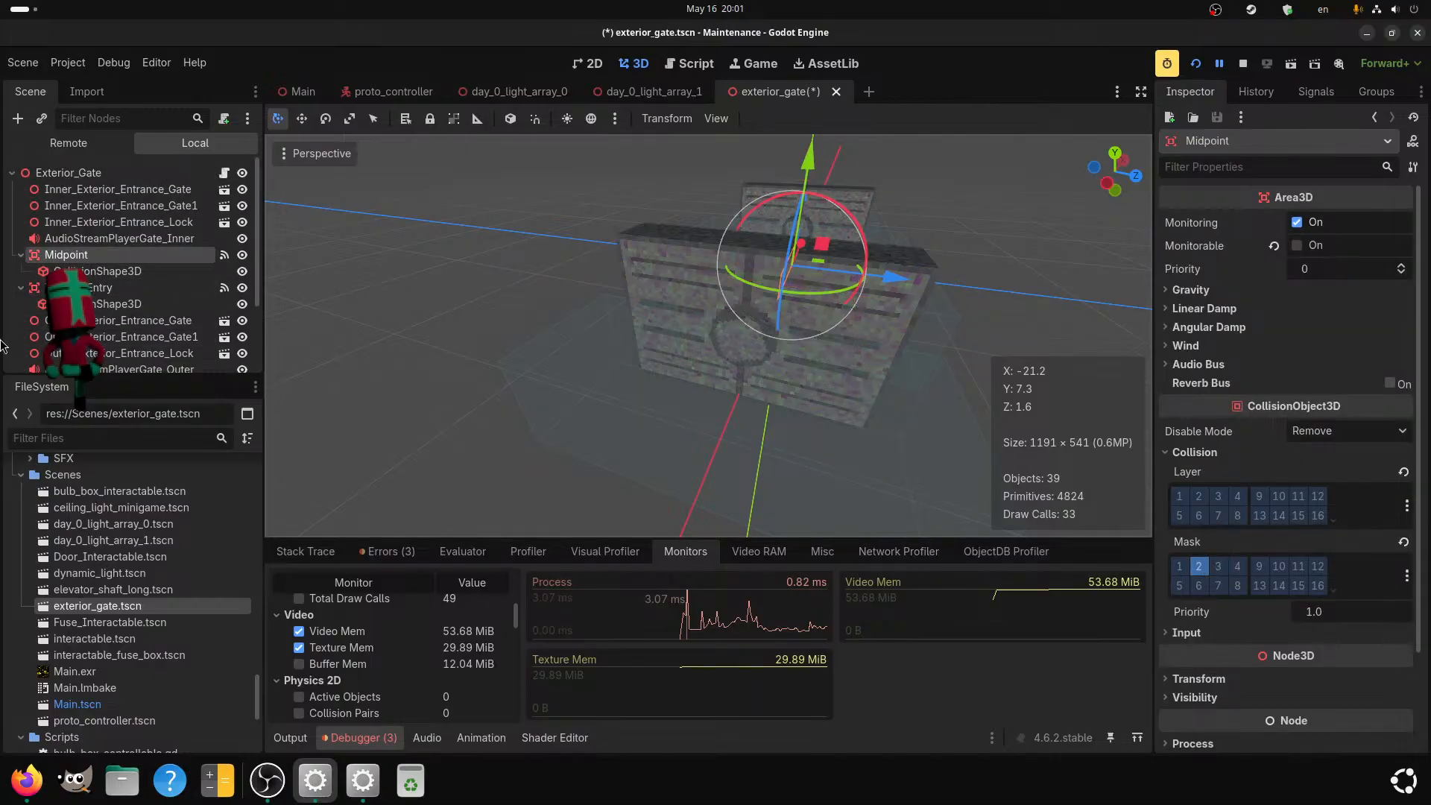
click(98, 291)
click(1200, 566)
scroll(123, 298, down, 3)
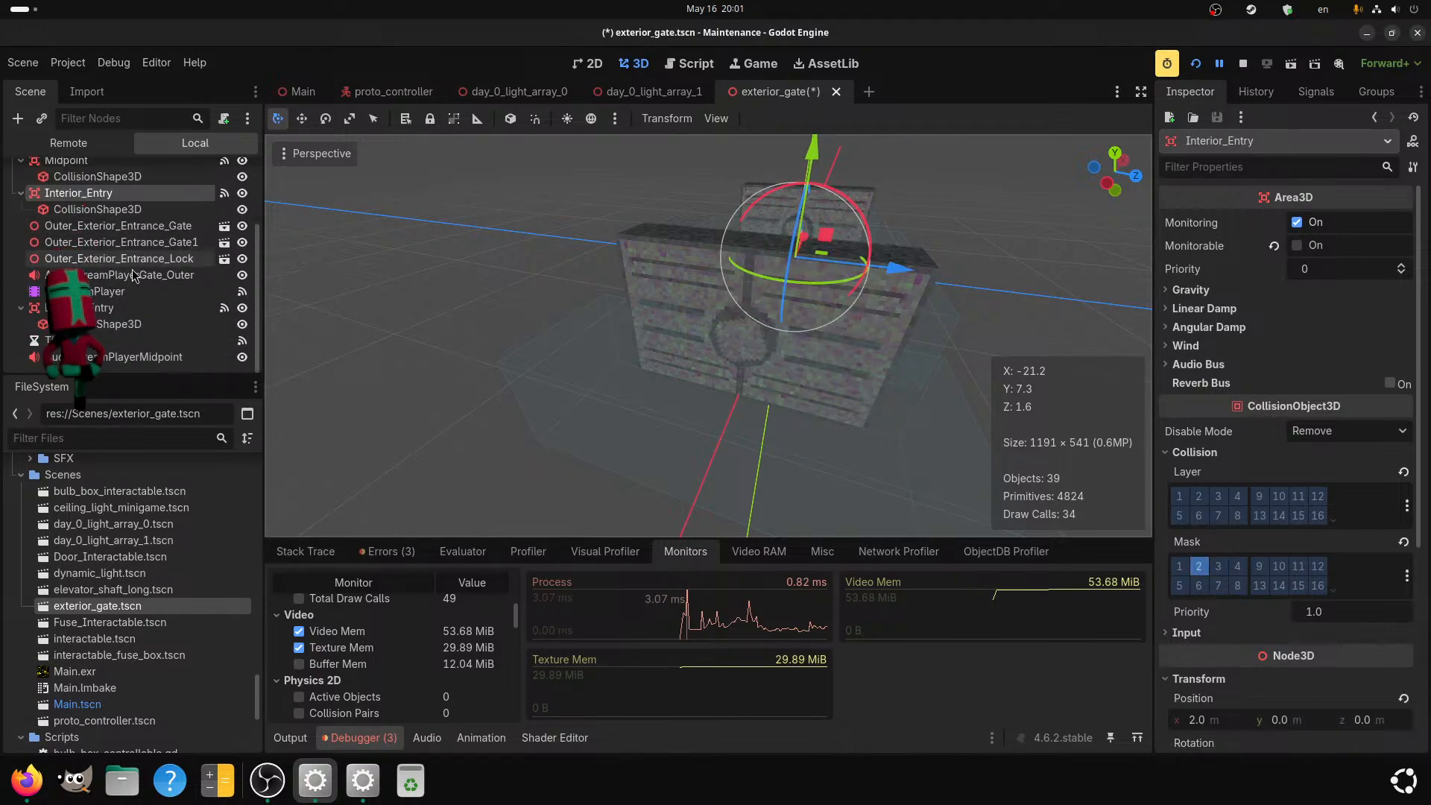
click(119, 308)
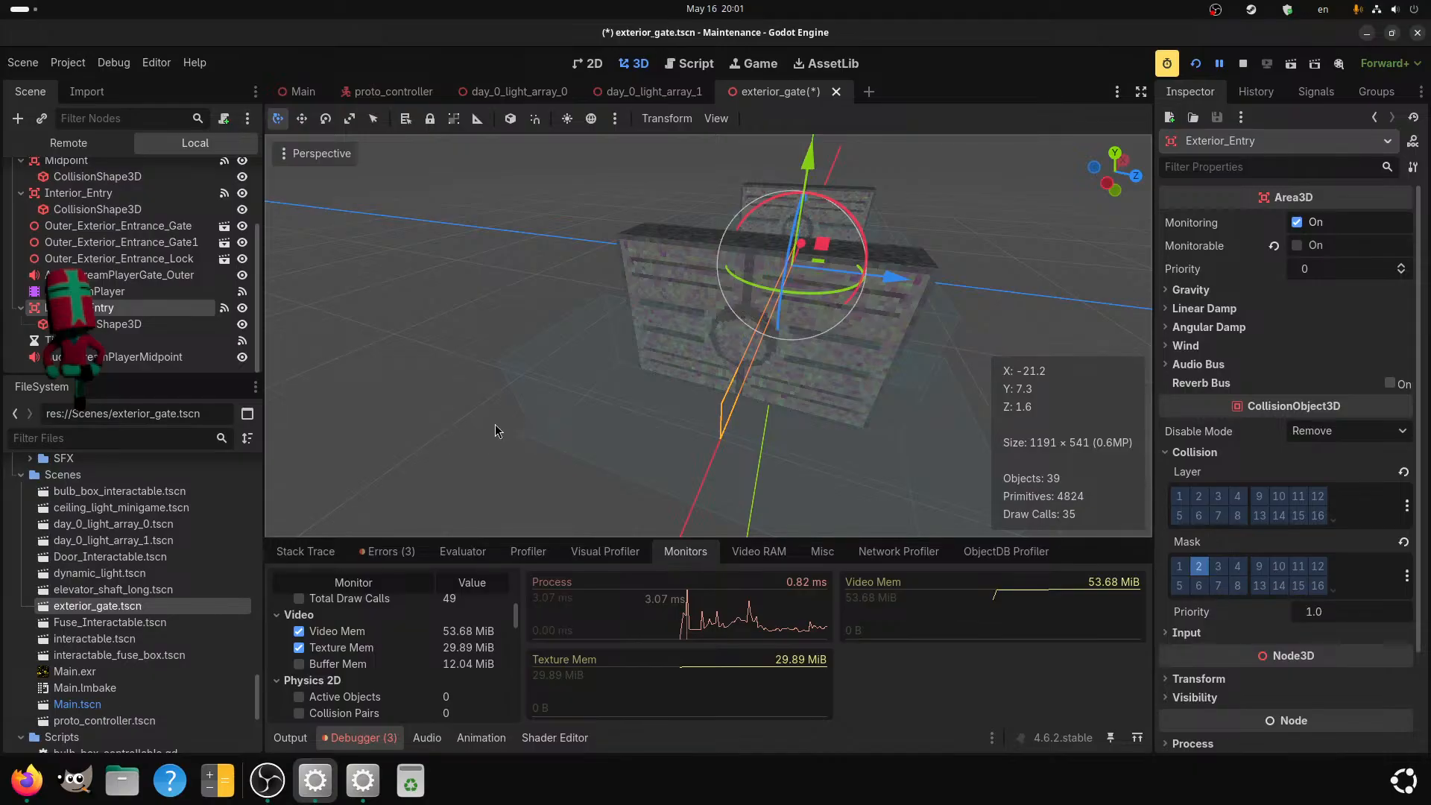
key(ctrl+s)
scroll(155, 260, up, 3)
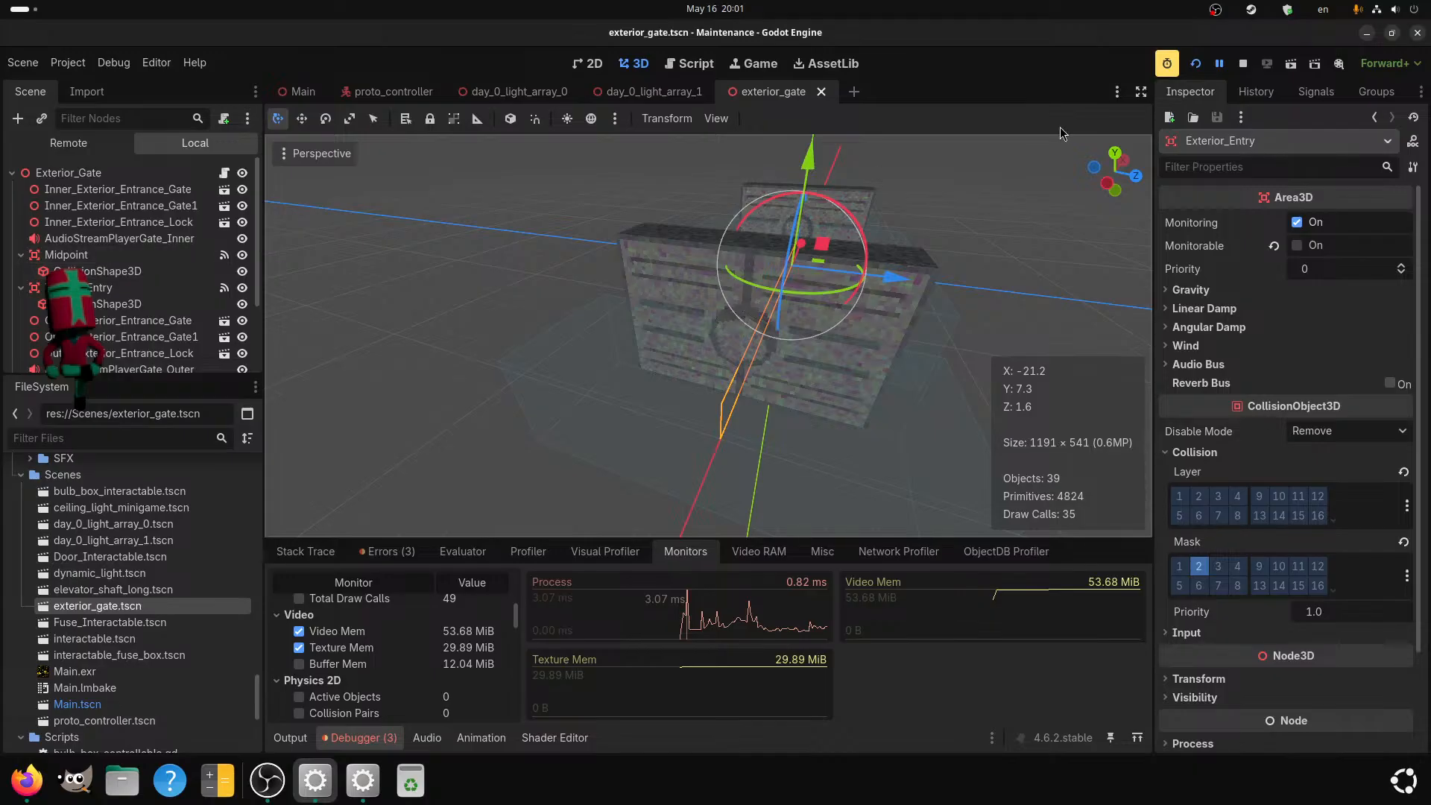
Run the game to test the gate, walk out of the starting room and open its door.
click(1250, 65)
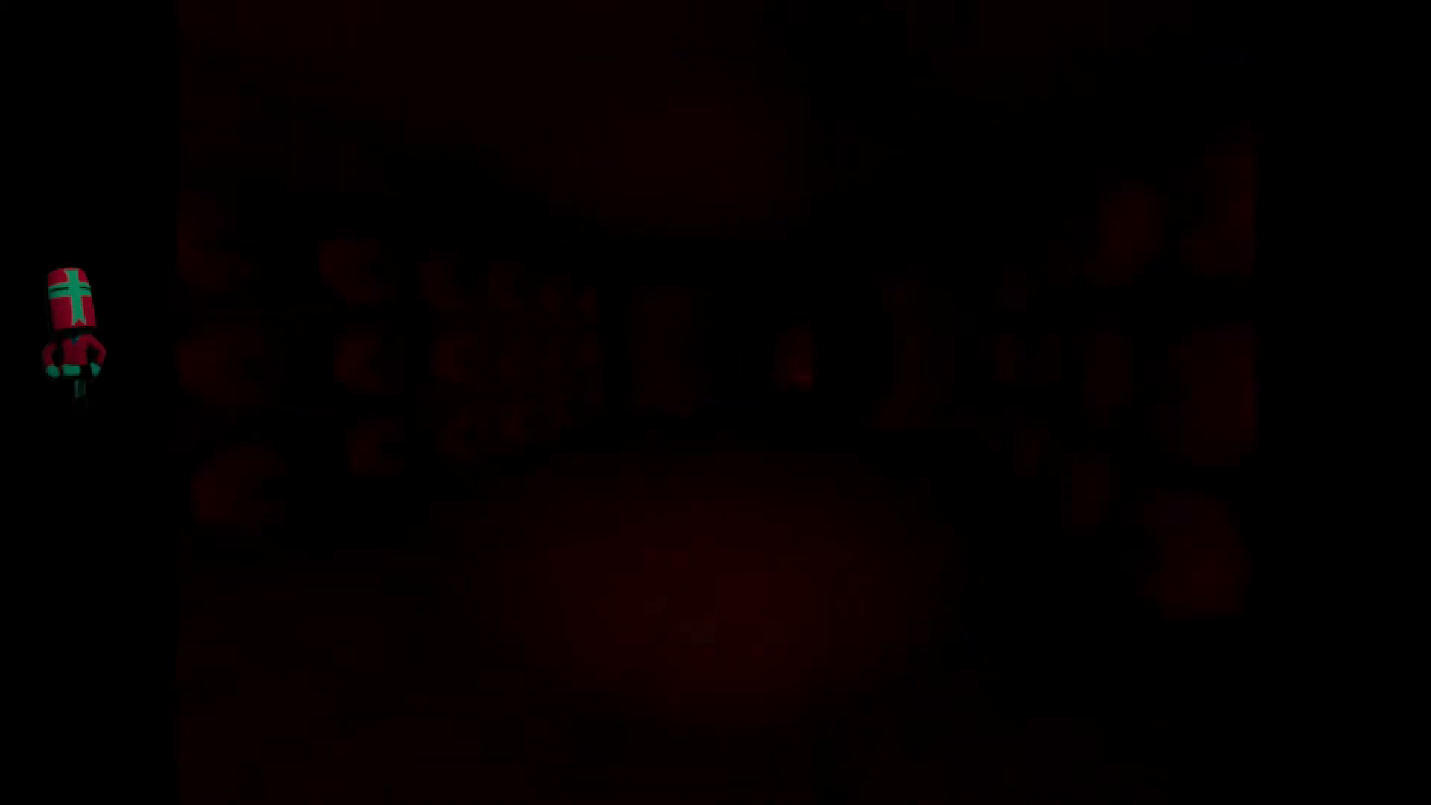
key(w)
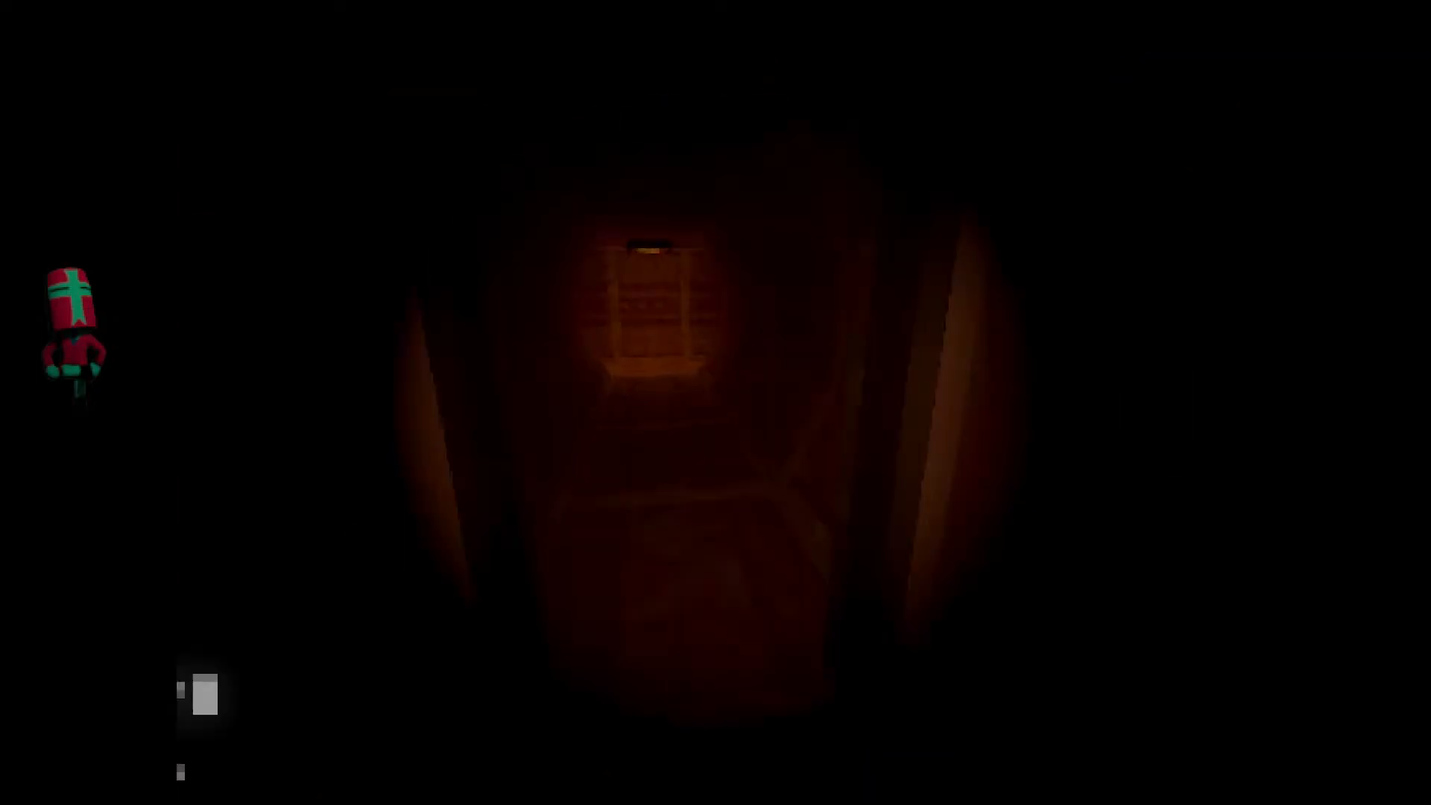
key(w)
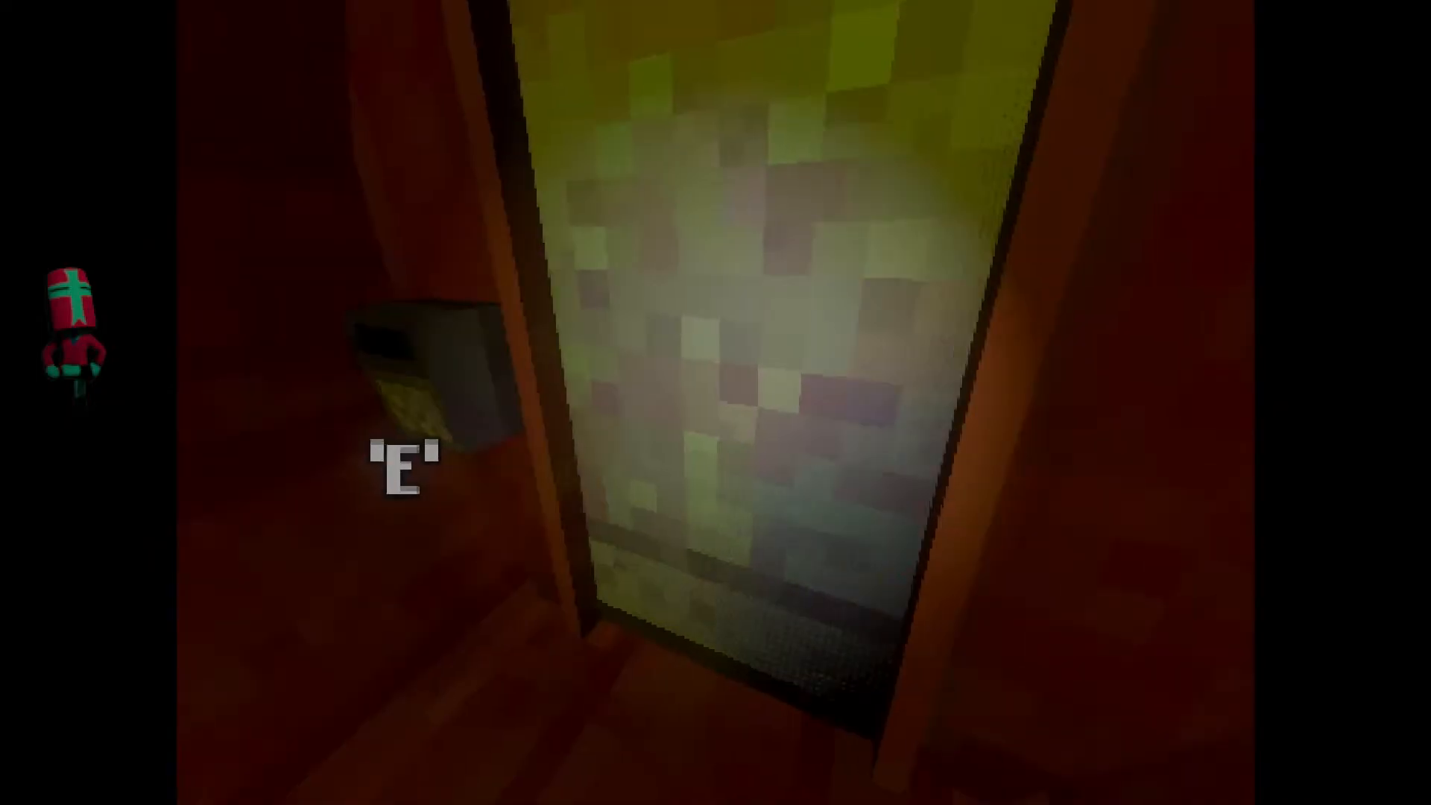
key(e)
key(w)
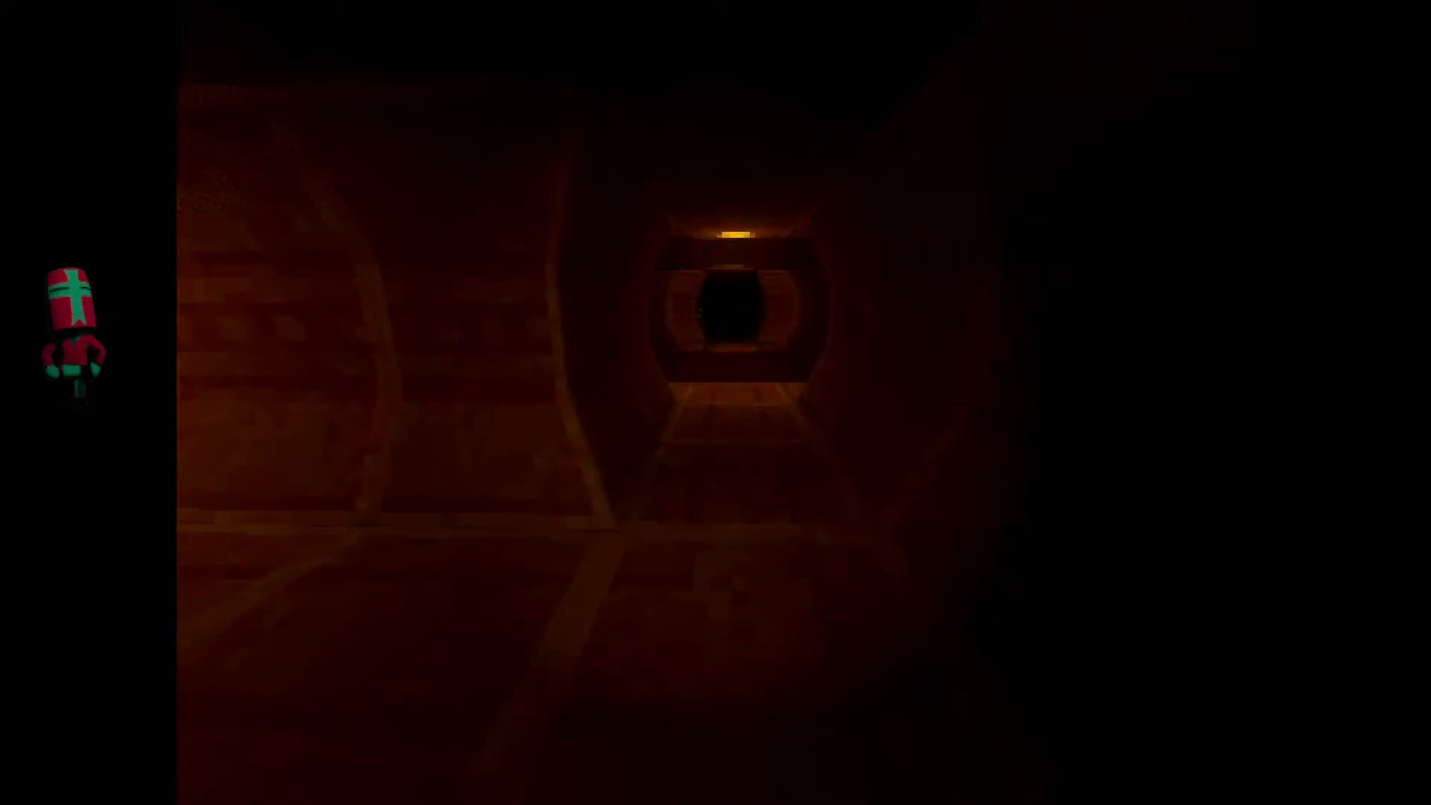
Walk through the maintenance corridors past the fuse slot to the far door and open it.
key(w)
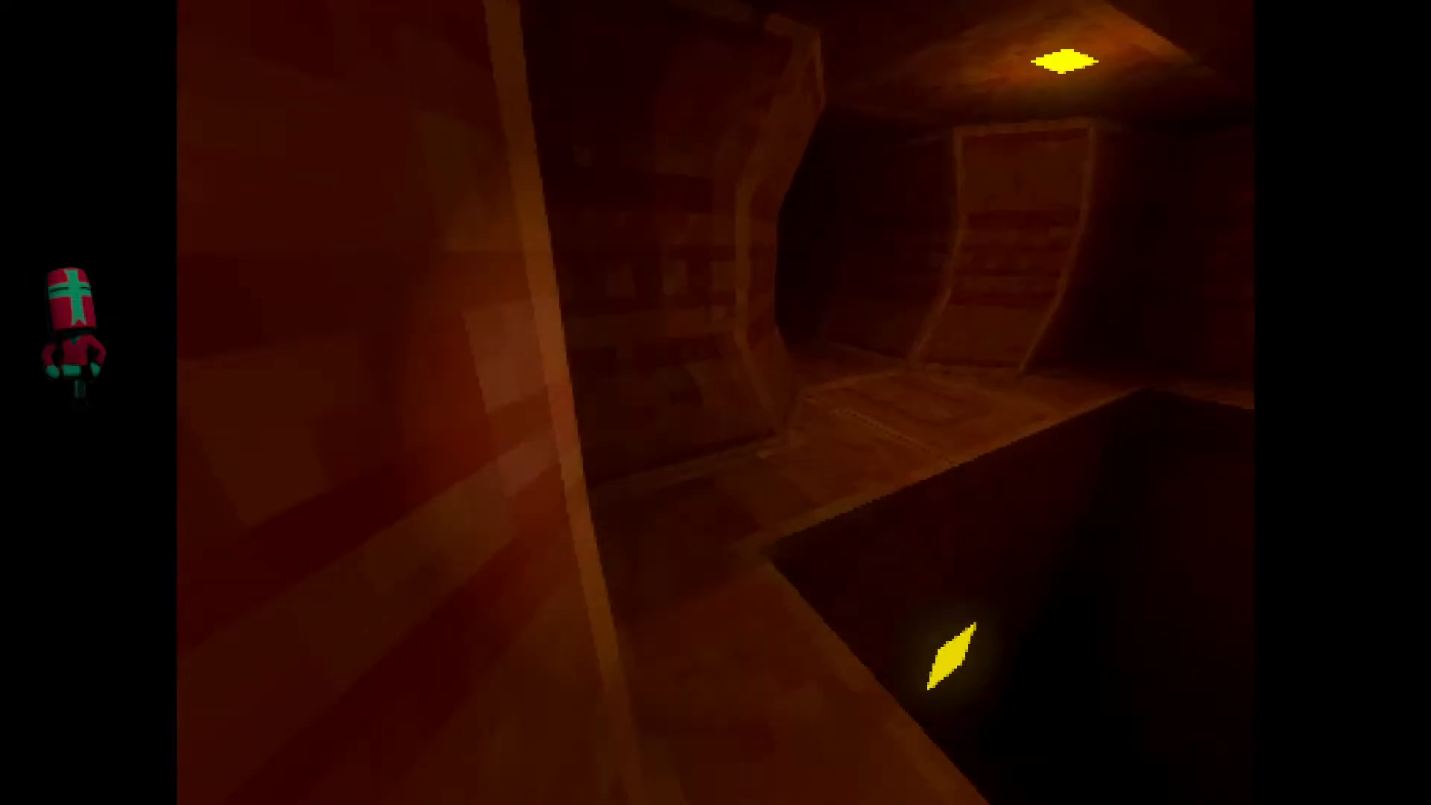
key(w)
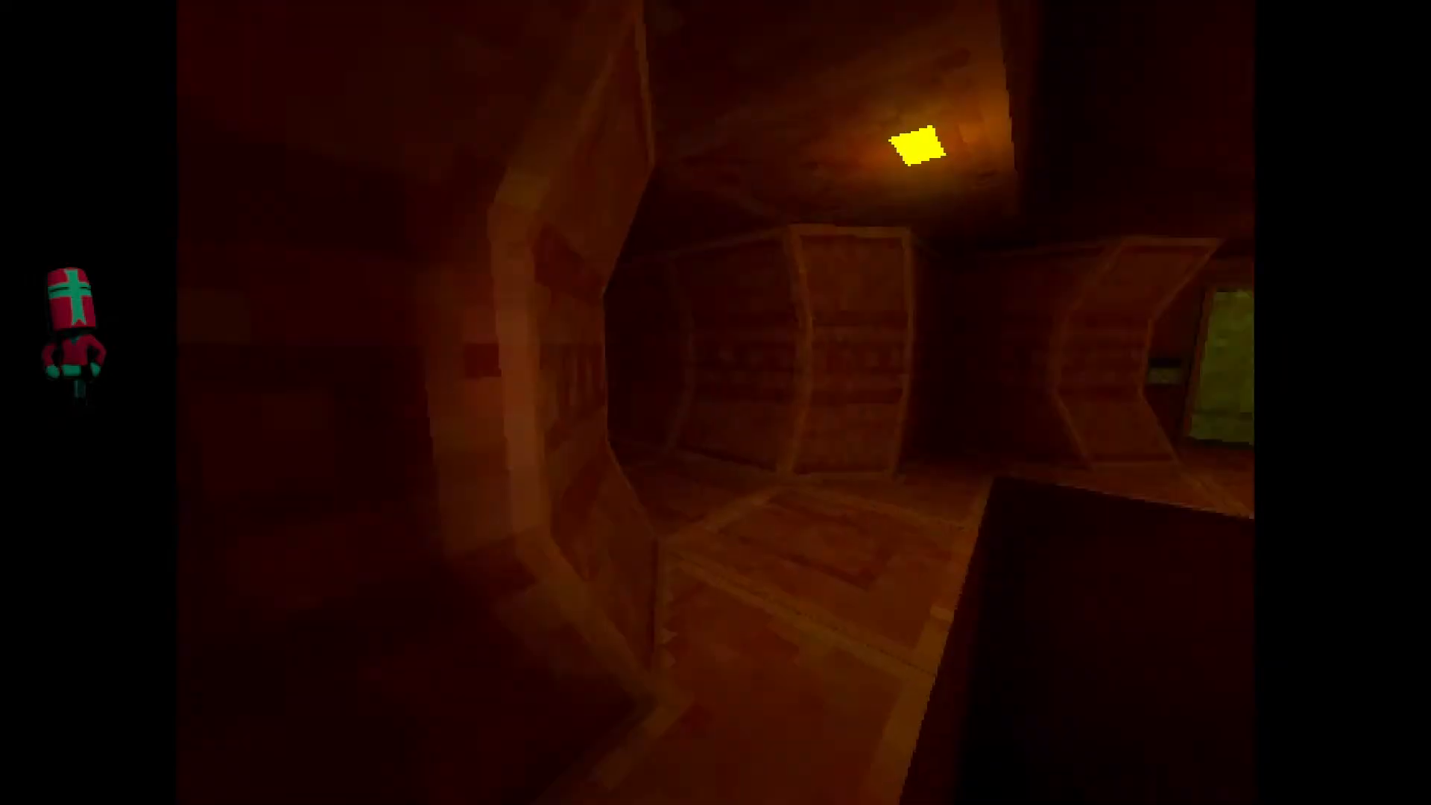
key(w)
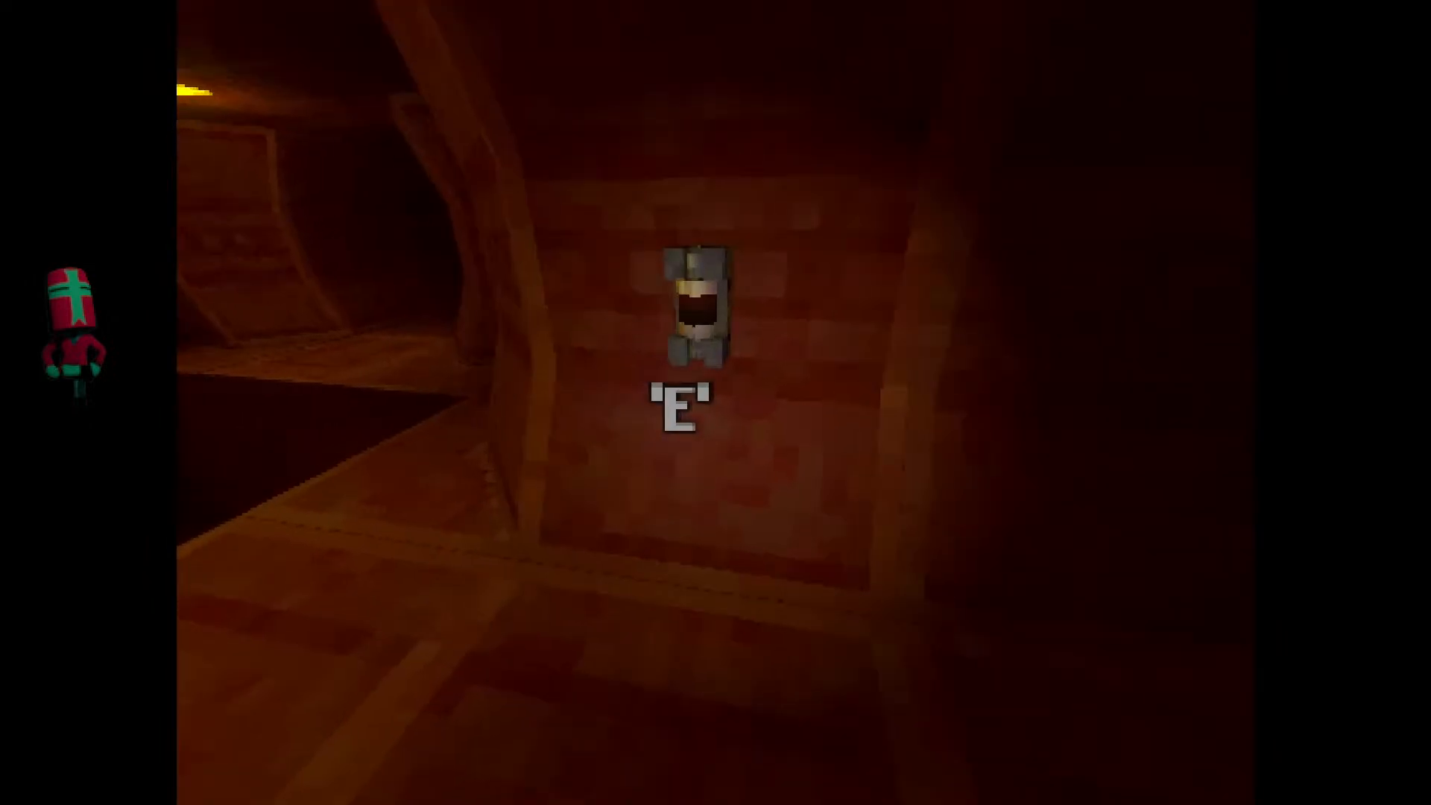
key(w)
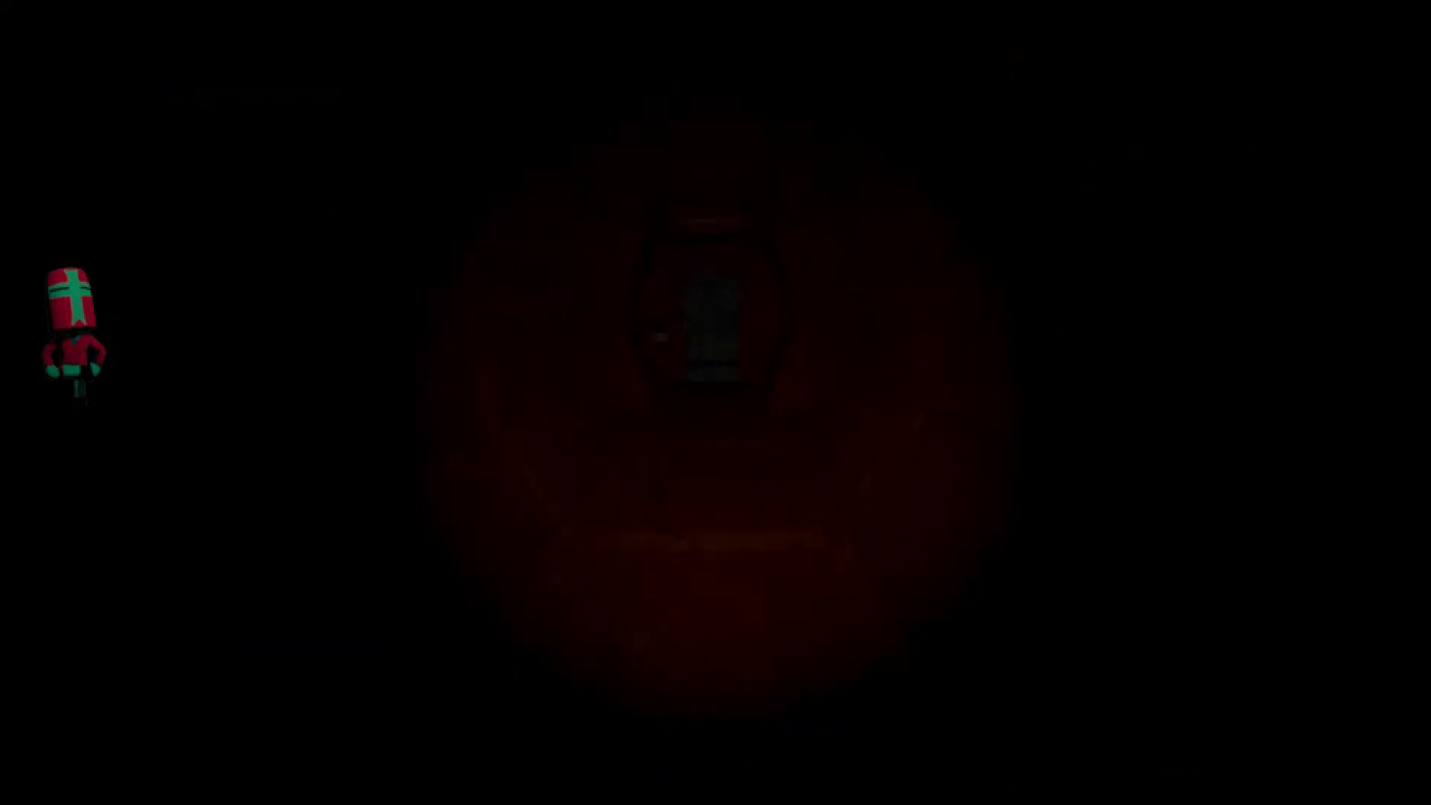
key(w)
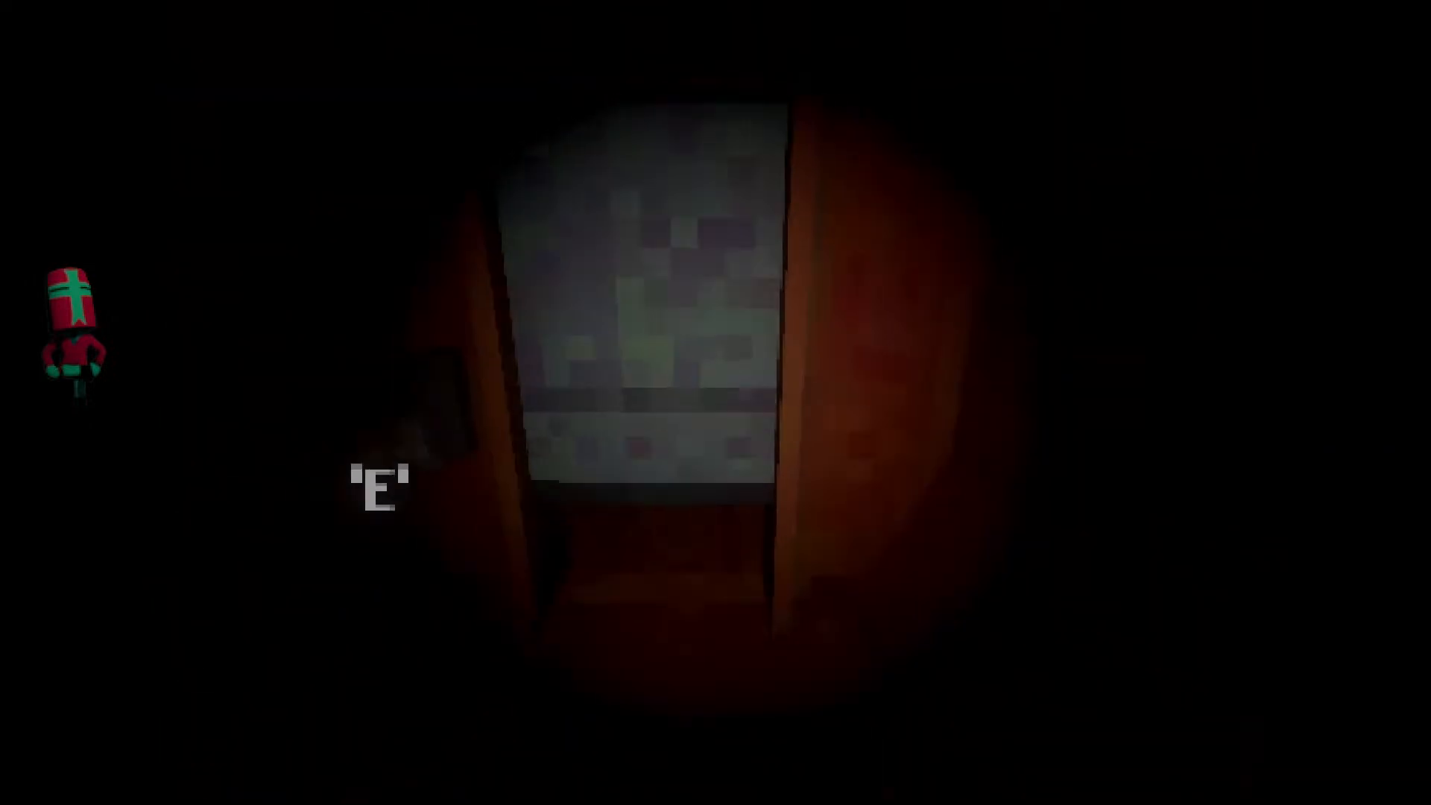
key(w)
key(e)
key(e)
Switch off the flashlight and walk up to the exterior gate to test whether it opens.
key(s)
key(f)
key(f)
key(f)
key(w)
key(w)
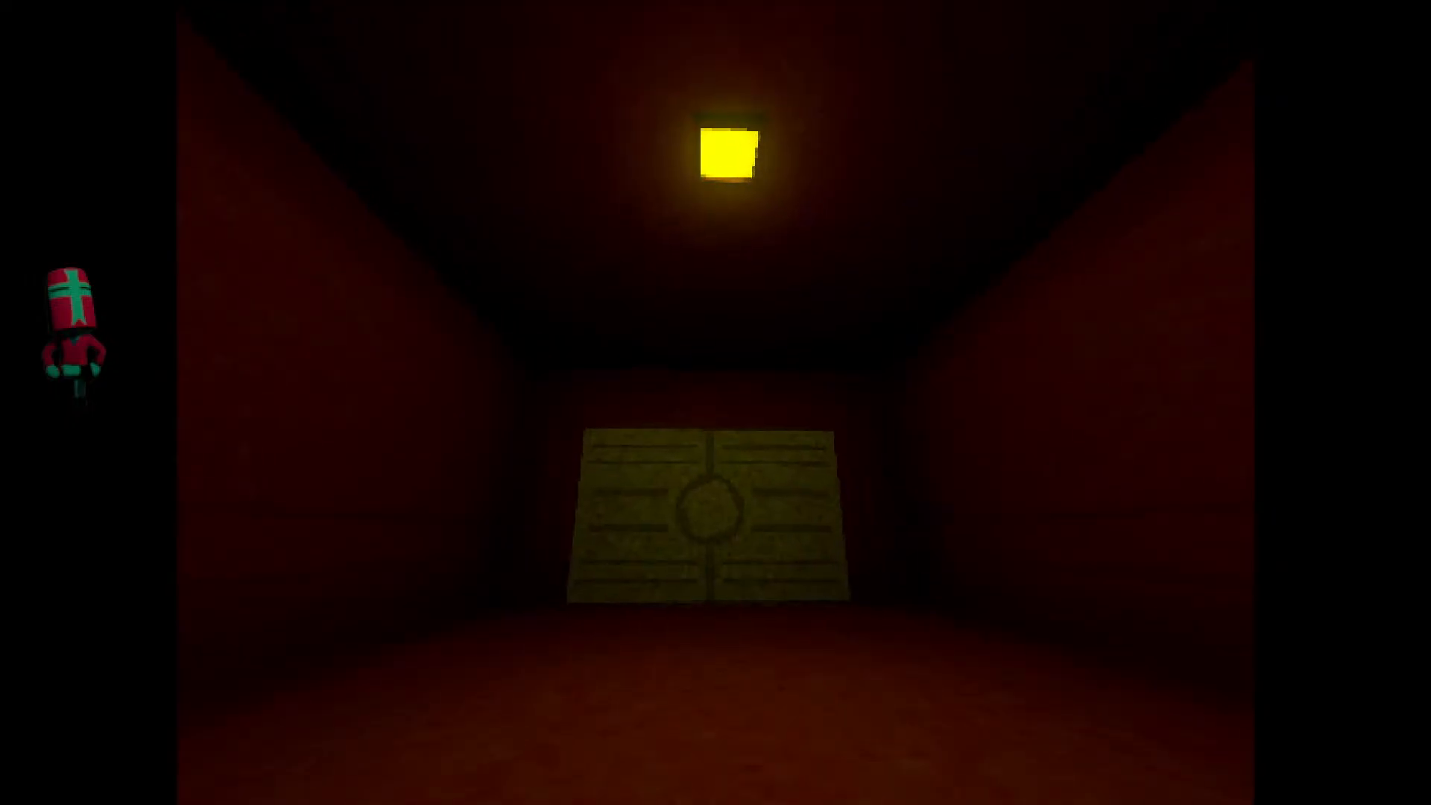
key(w)
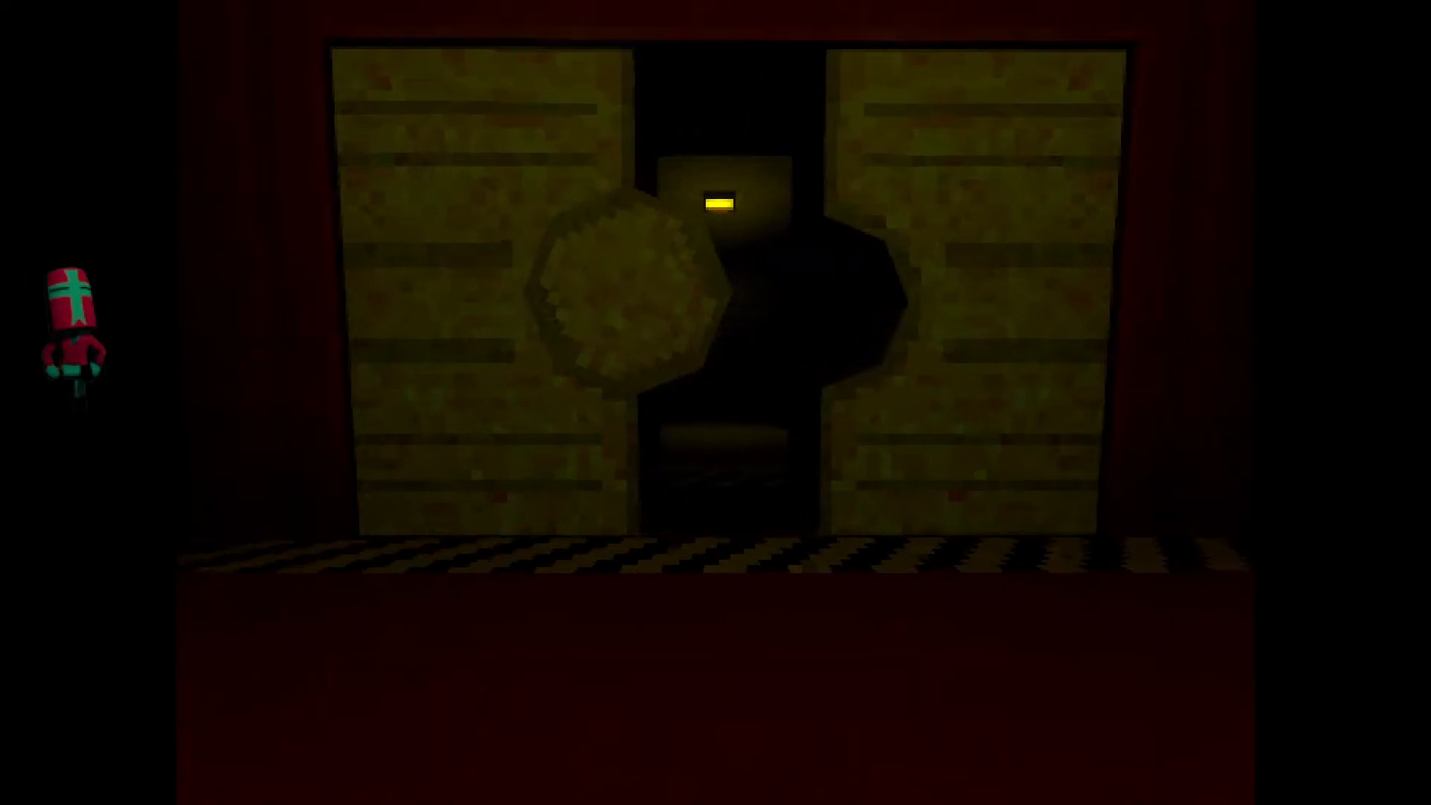
Walk through the exterior gate chamber and examine the outer gate's edges, striped threshold and catwalk by flashlight.
key(w)
key(w)
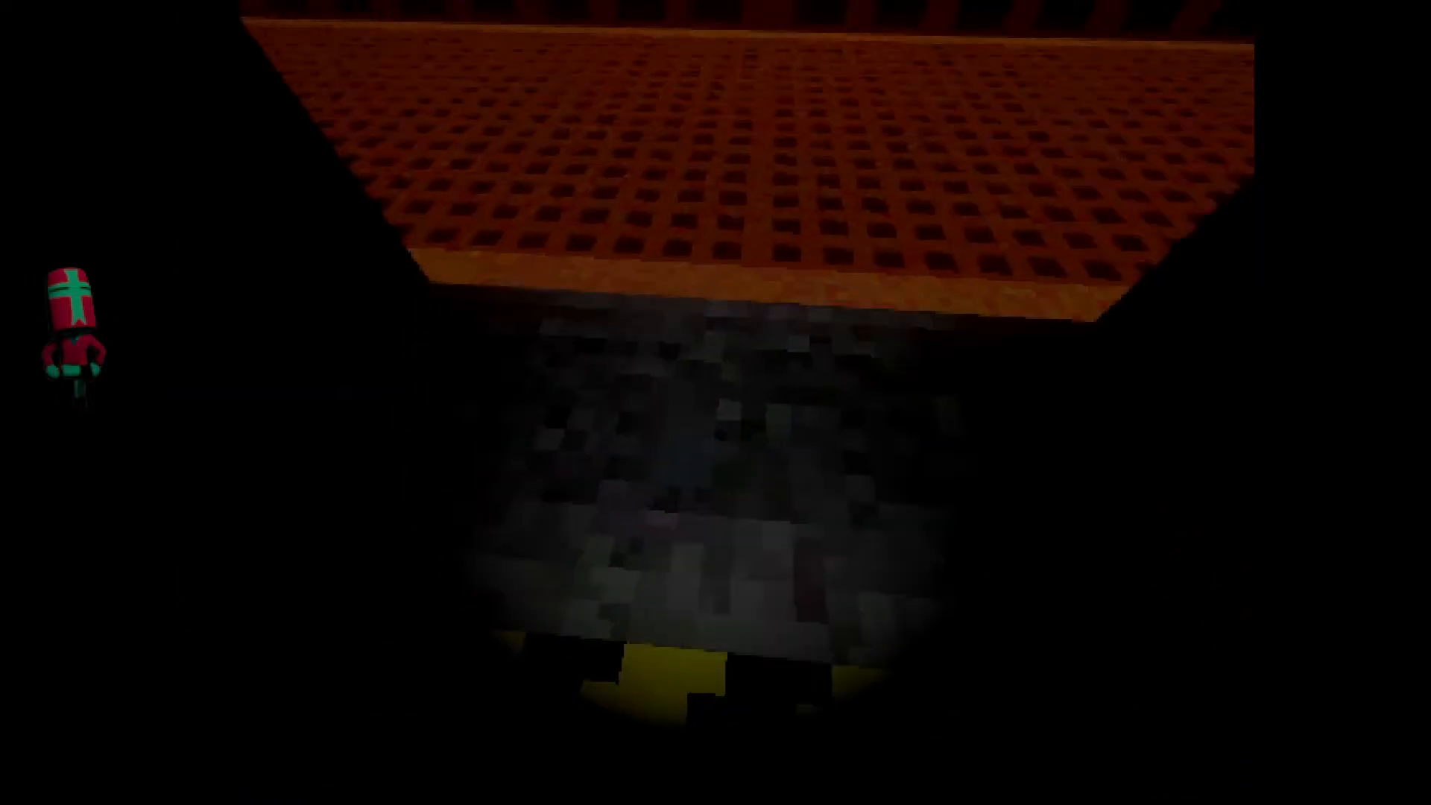
key(w)
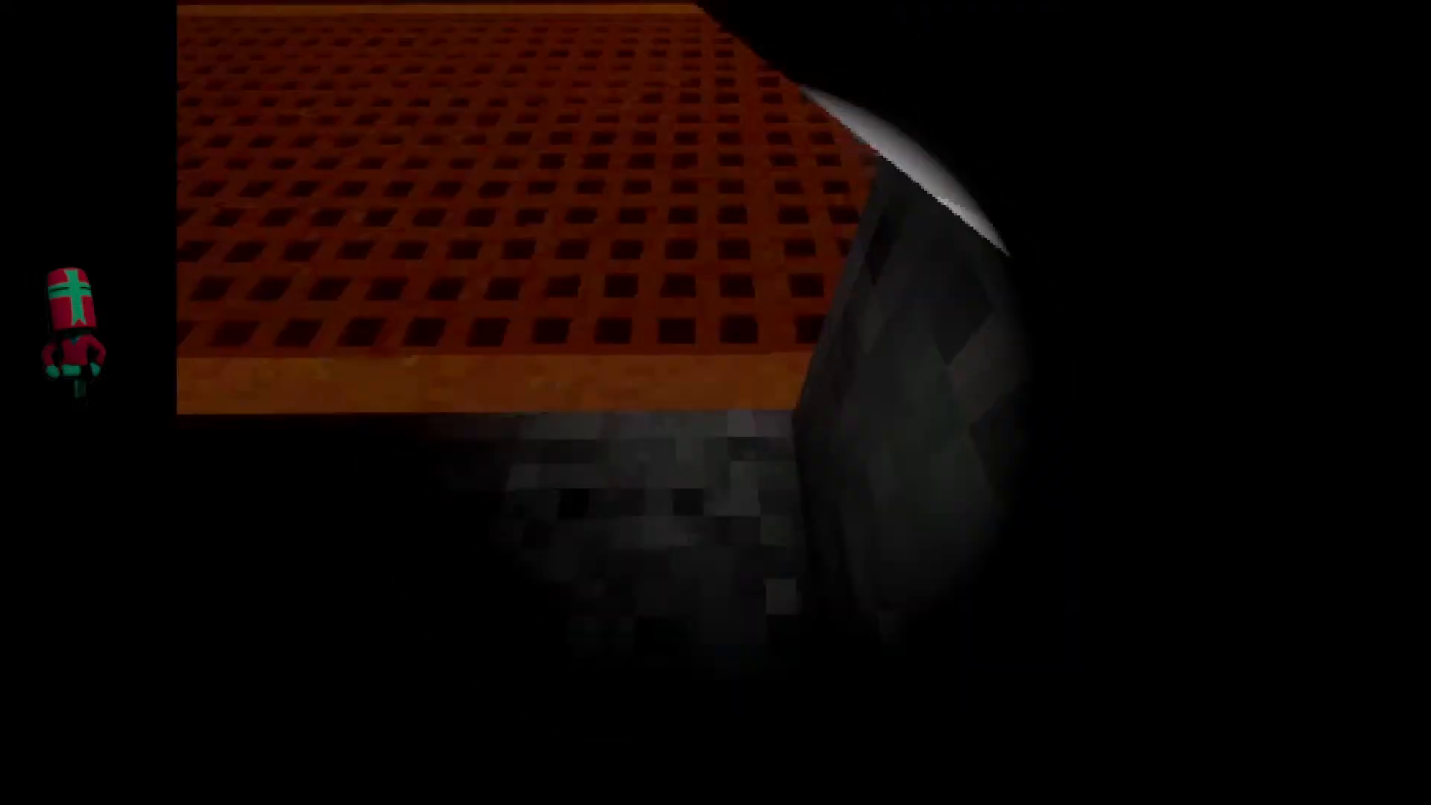
key(w)
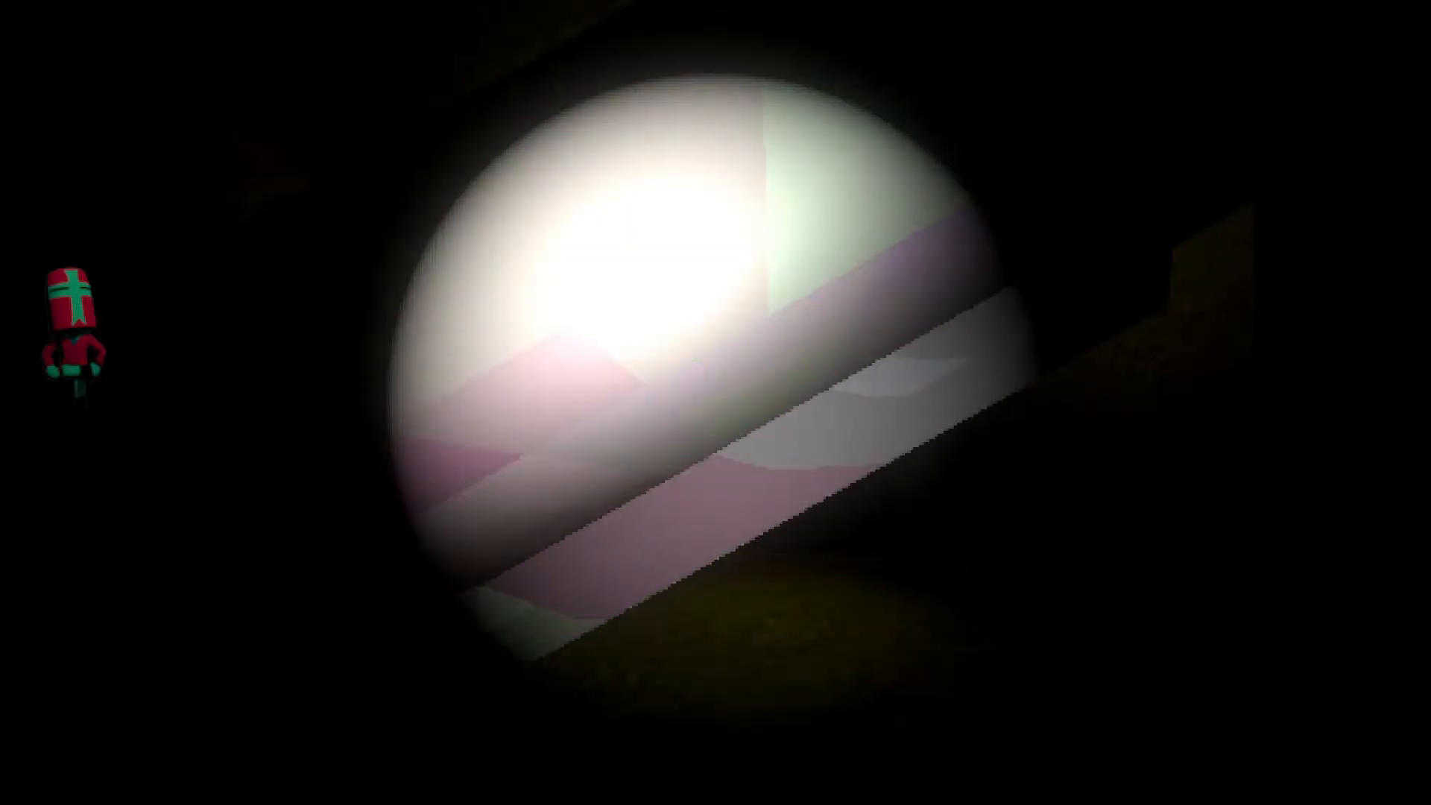
key(w)
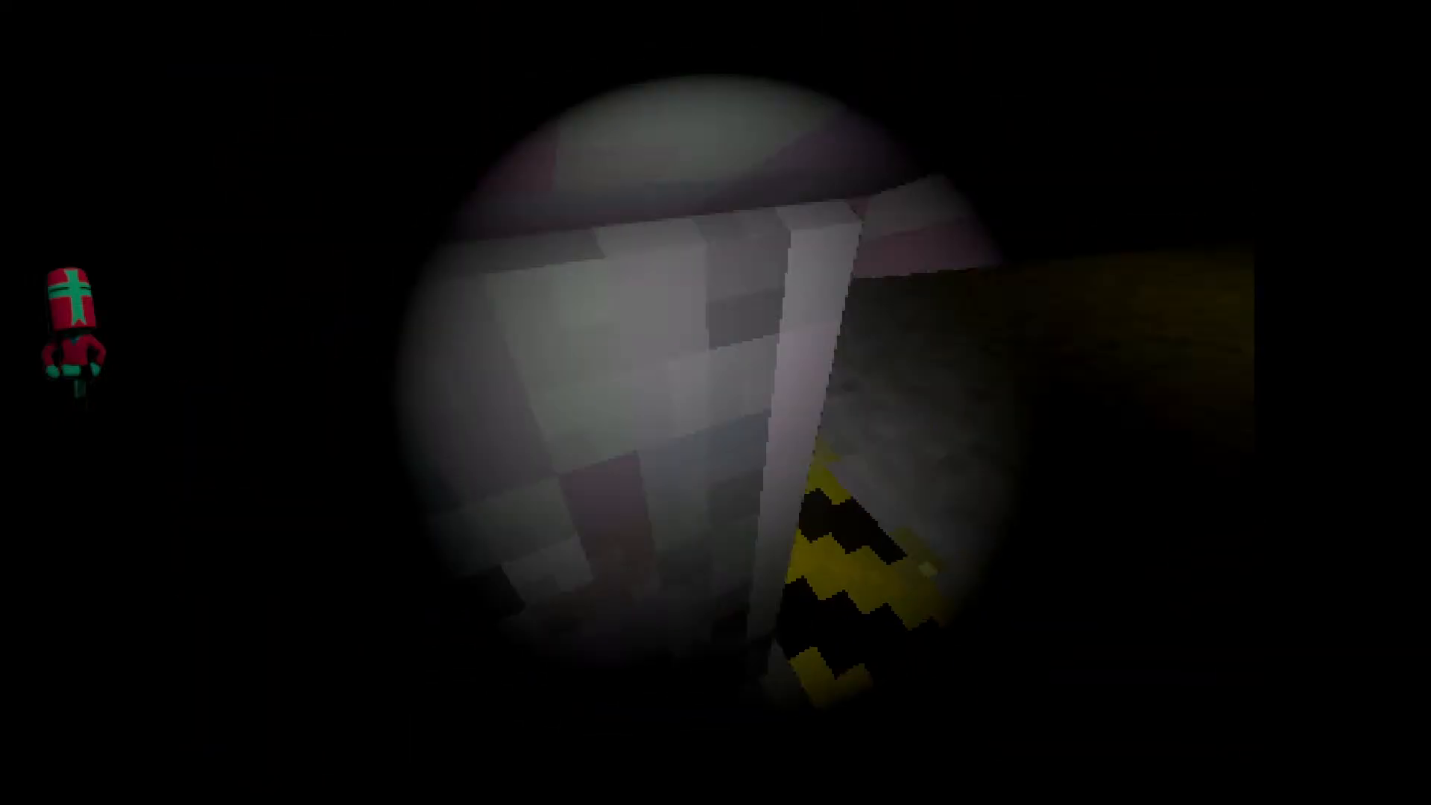
key(w)
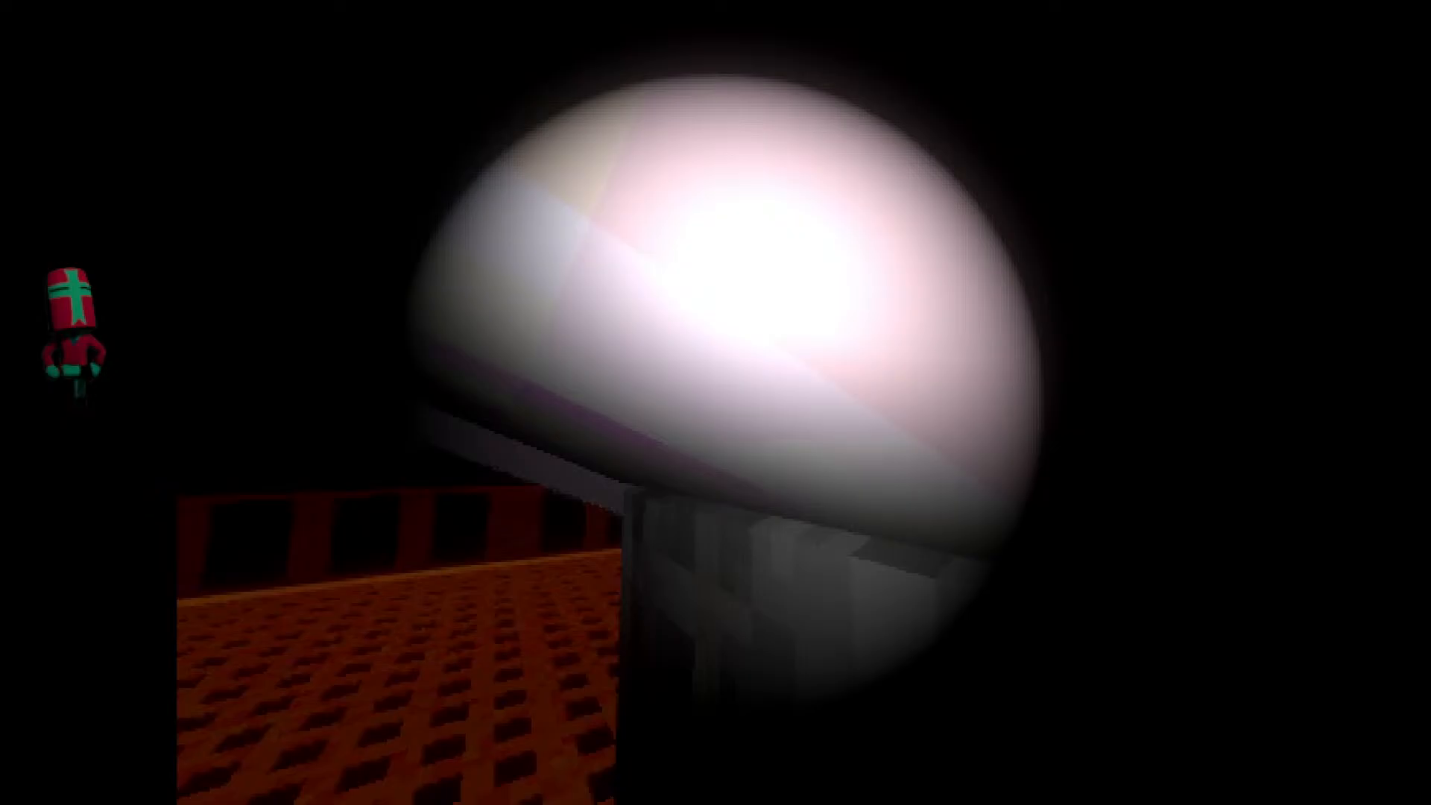
key(w)
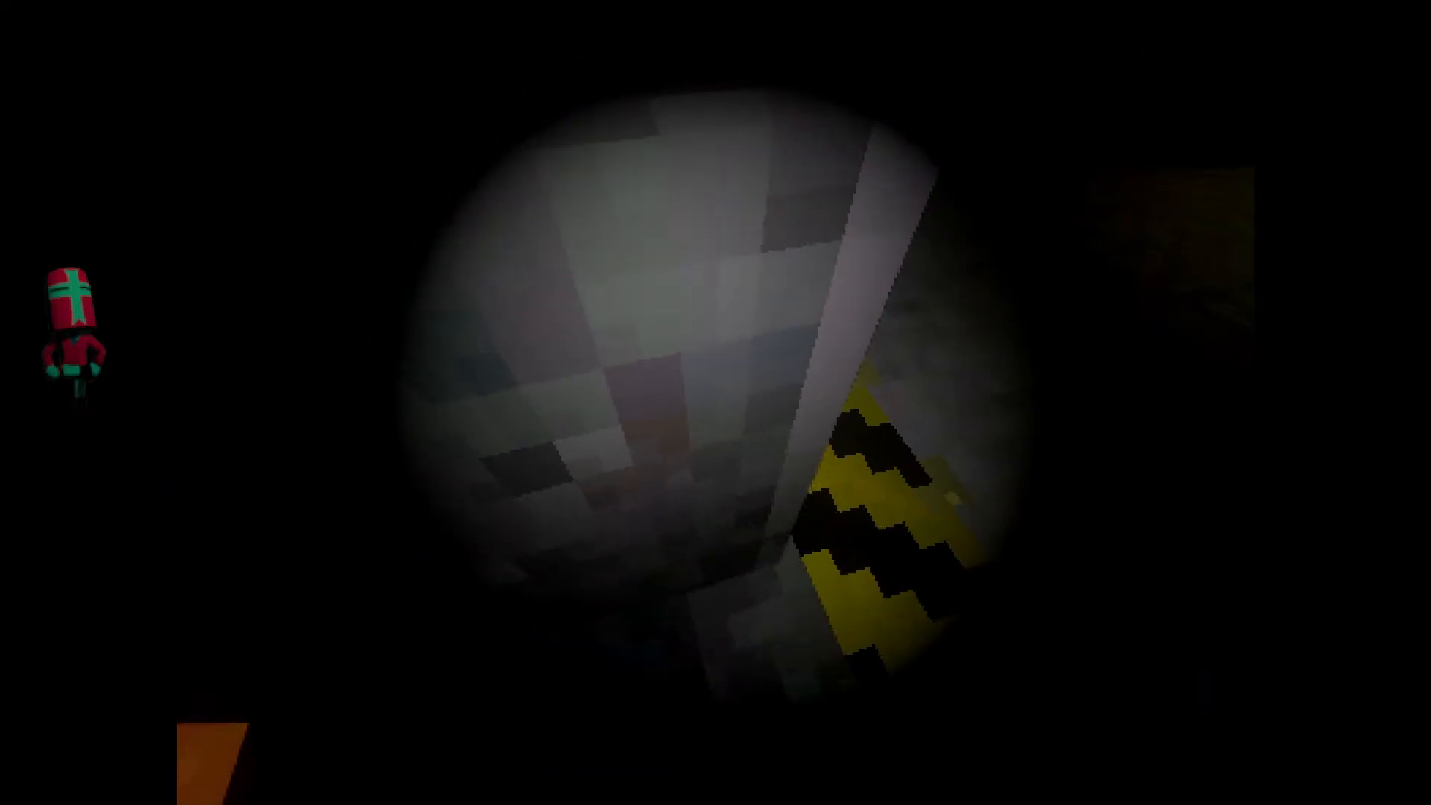